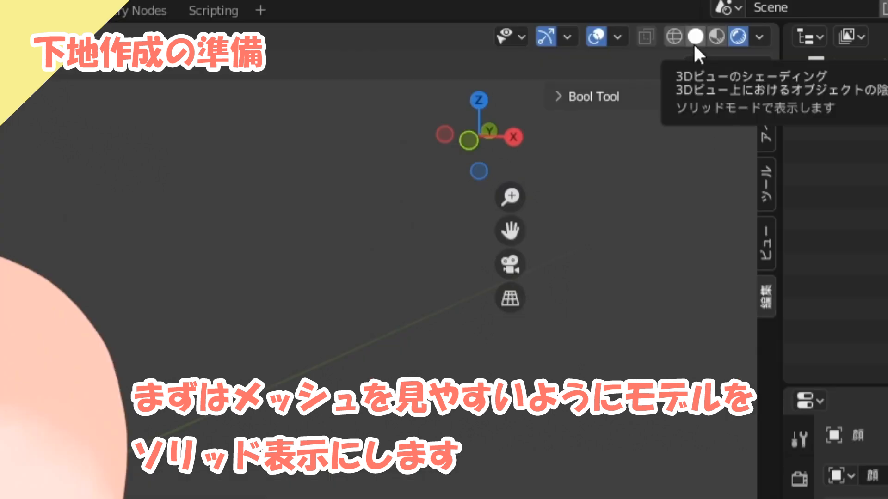
# Switch the viewport to solid shading and add a UV sphere at the world origin
pyautogui.click(694, 42)
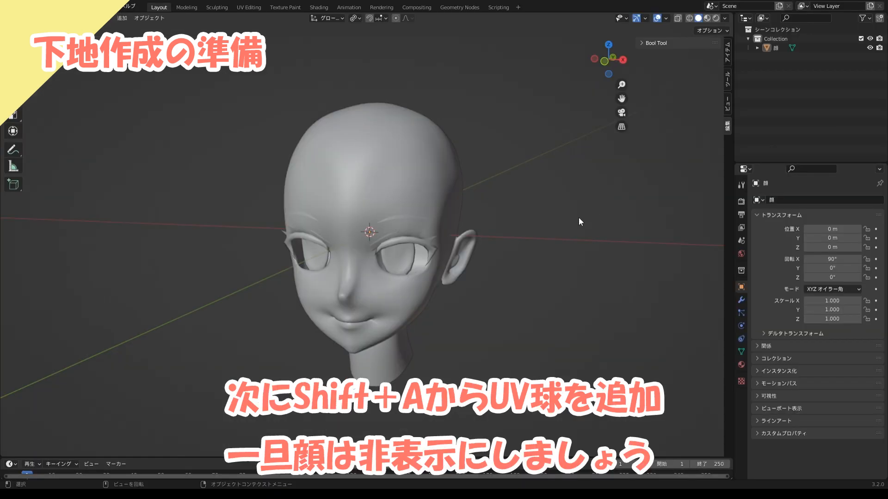
pyautogui.hotkey('shift', 'a')
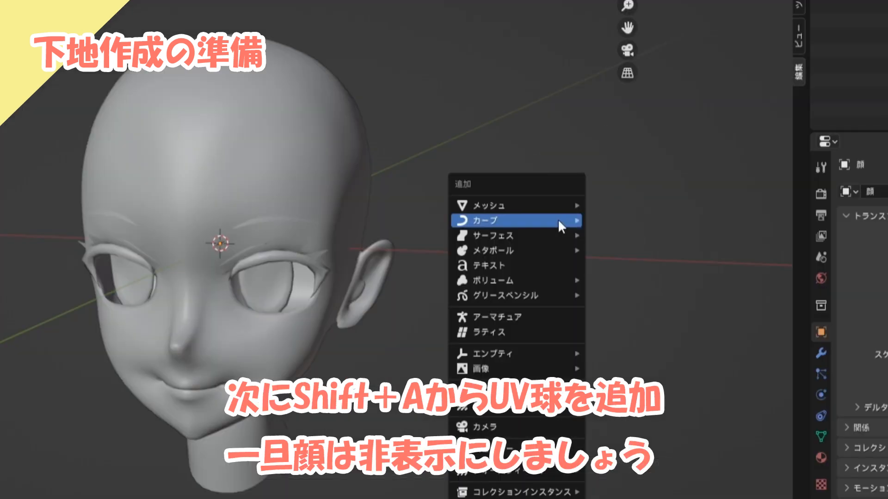
pyautogui.moveTo(594, 208)
pyautogui.click(619, 237)
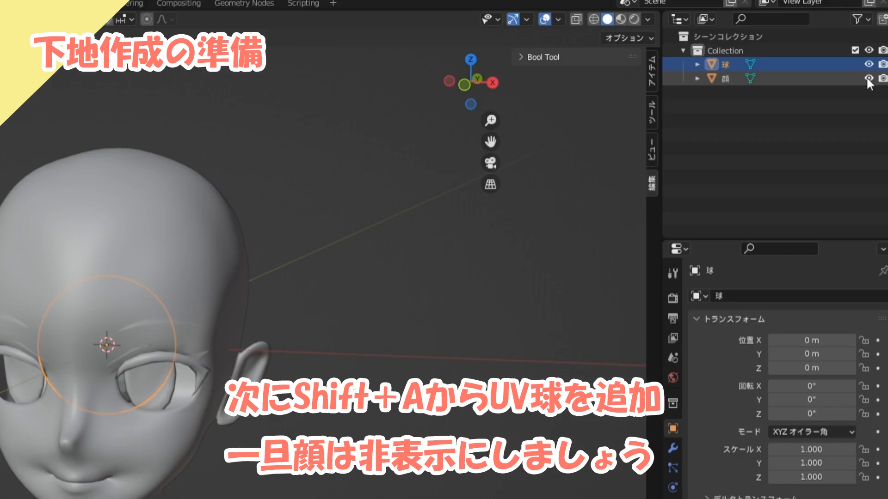
# Hide the face object (顔) so that only the UV sphere remains in view
pyautogui.click(868, 79)
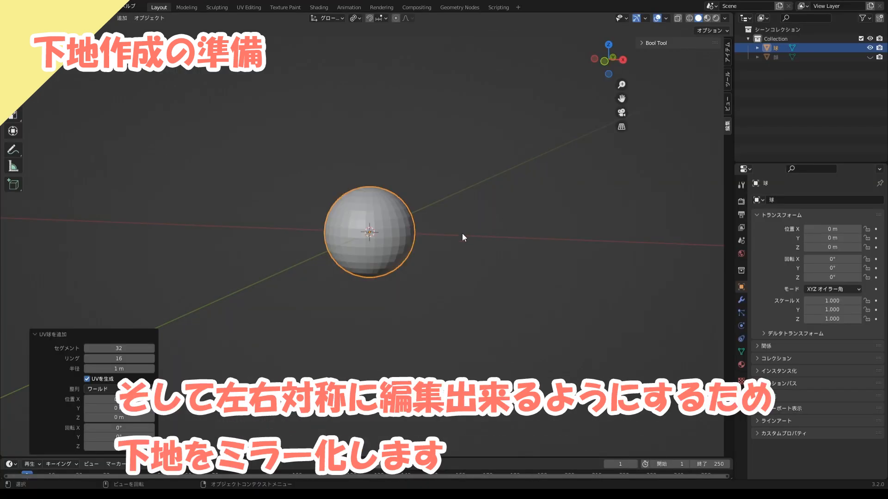
pyautogui.scroll(4, 444, 247)
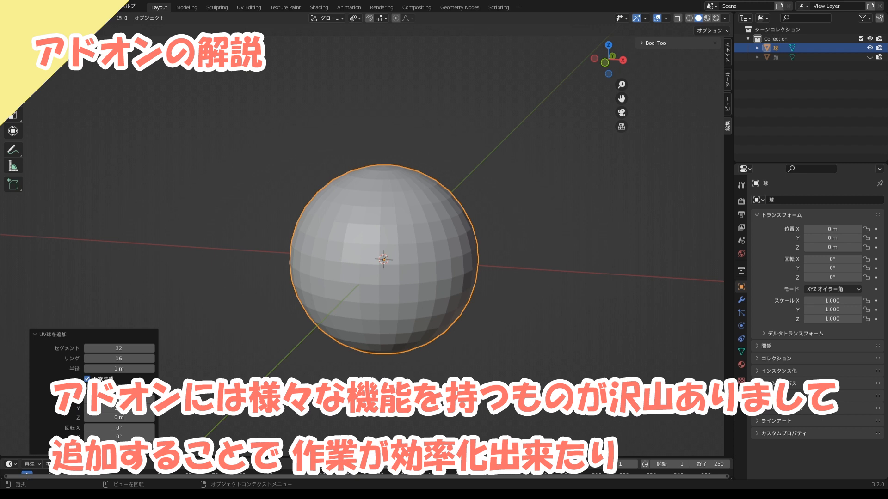
pyautogui.moveTo(553, 282); pyautogui.dragTo(550, 281, button='middle')
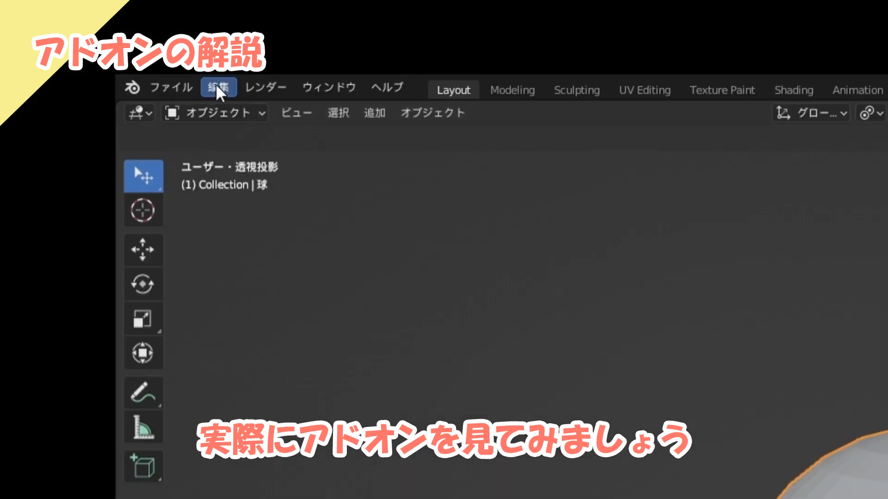
# Open the add-ons section of the preferences and look through the available add-ons
pyautogui.click(49, 6)
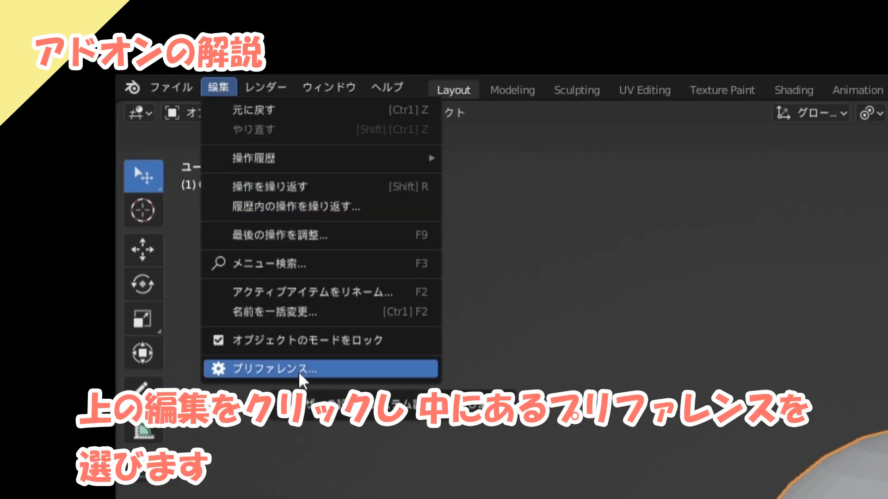
pyautogui.click(300, 371)
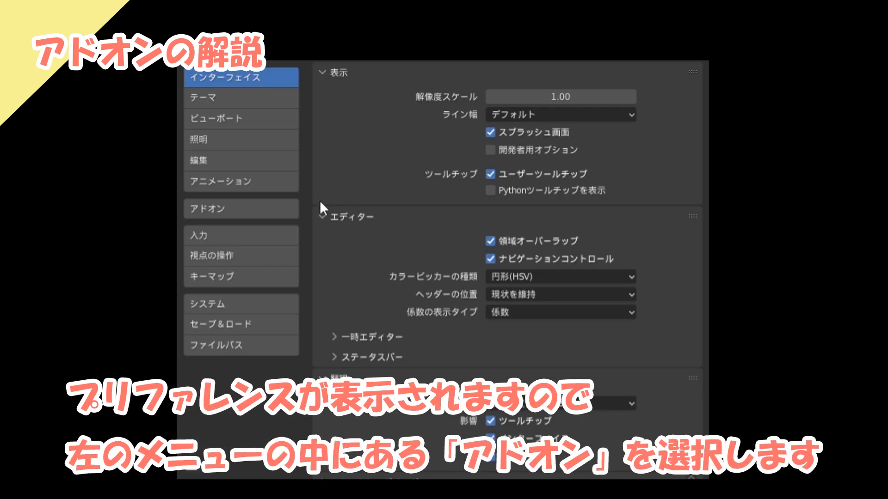
pyautogui.click(249, 208)
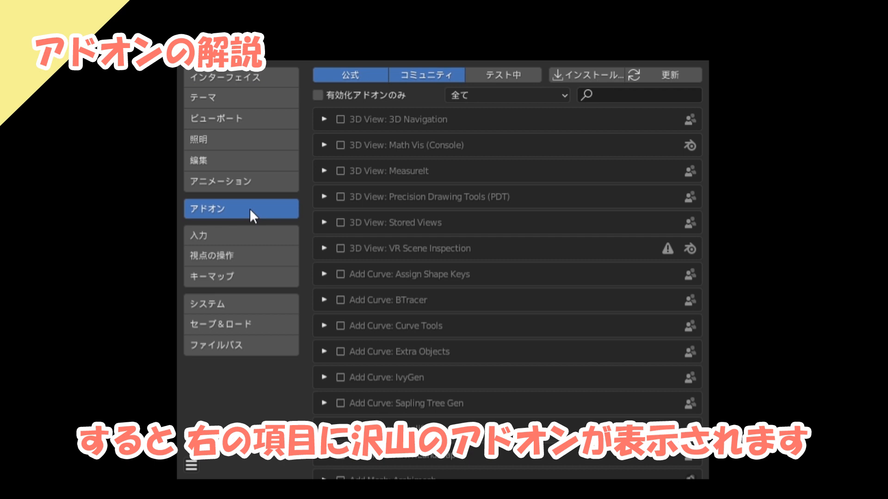
pyautogui.scroll(-10, 564, 260)
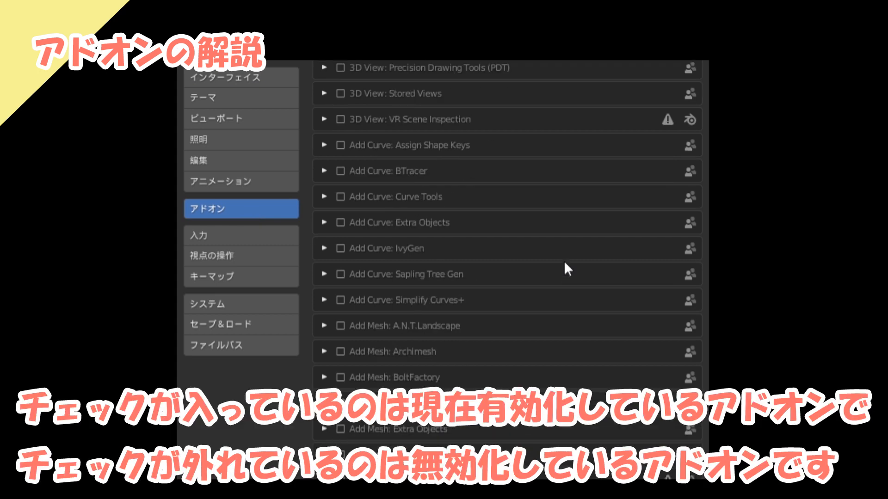
pyautogui.scroll(-8, 562, 277)
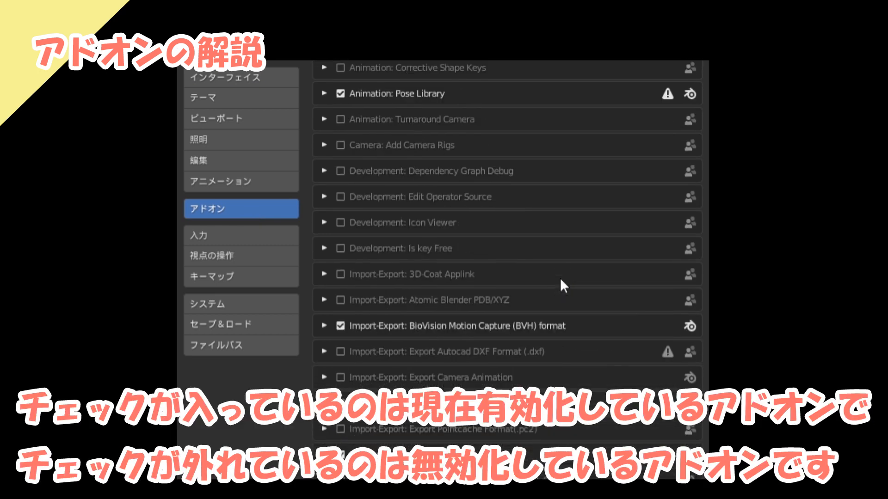
pyautogui.scroll(-7, 556, 283)
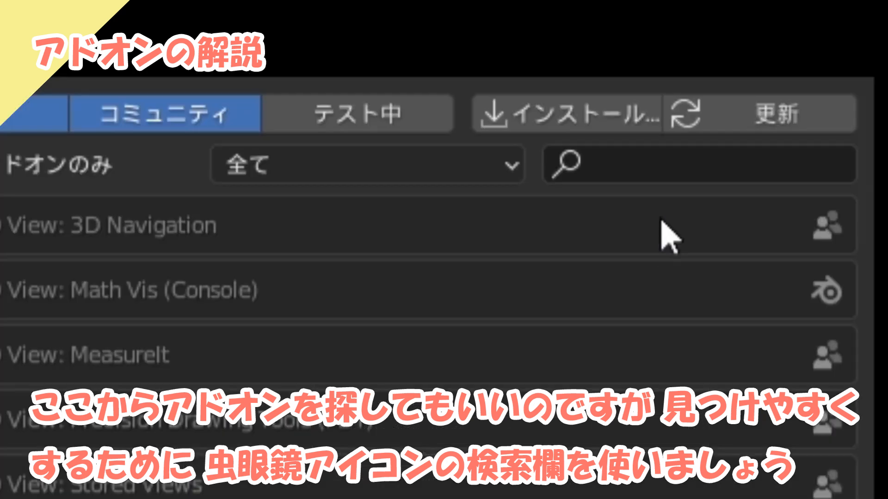
# Search the add-ons for "Auto", enable Mesh: Auto Mirror and save the preferences
pyautogui.click(636, 97)
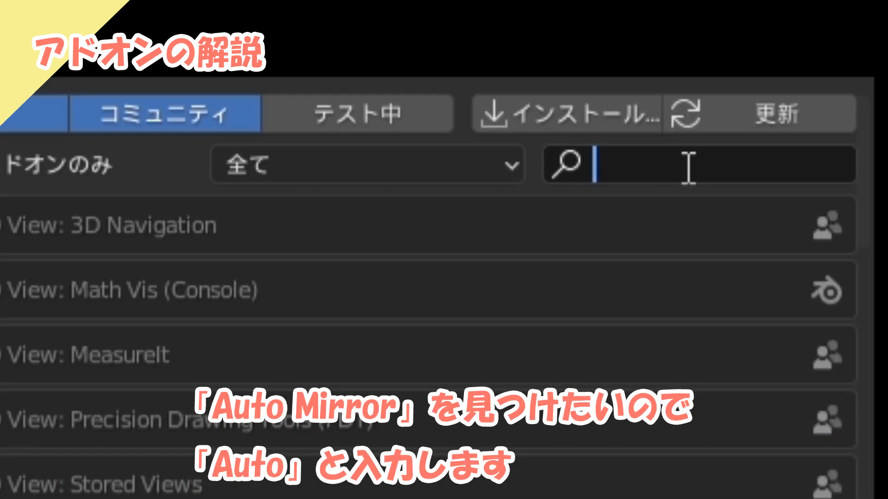
pyautogui.write('Auto')
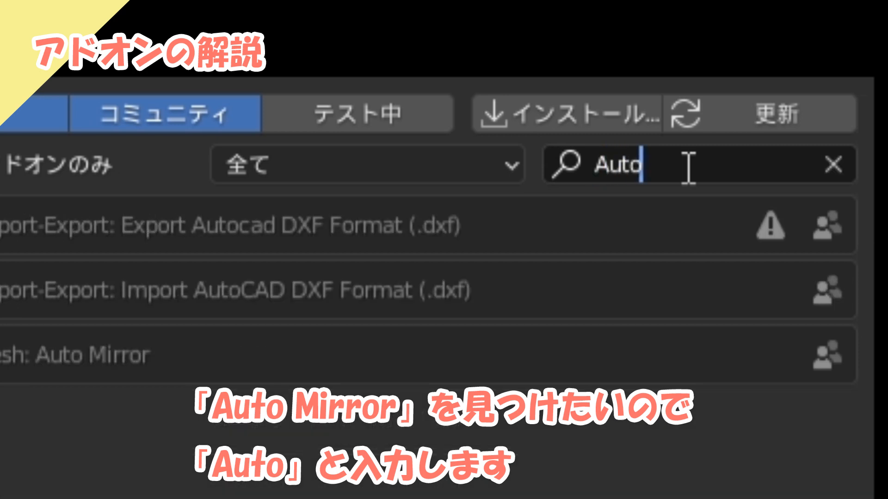
pyautogui.press('Return')
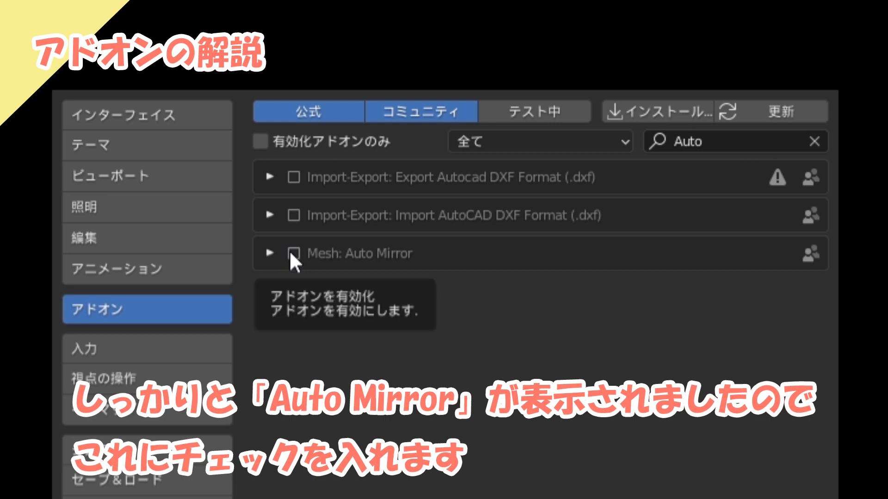
pyautogui.click(293, 253)
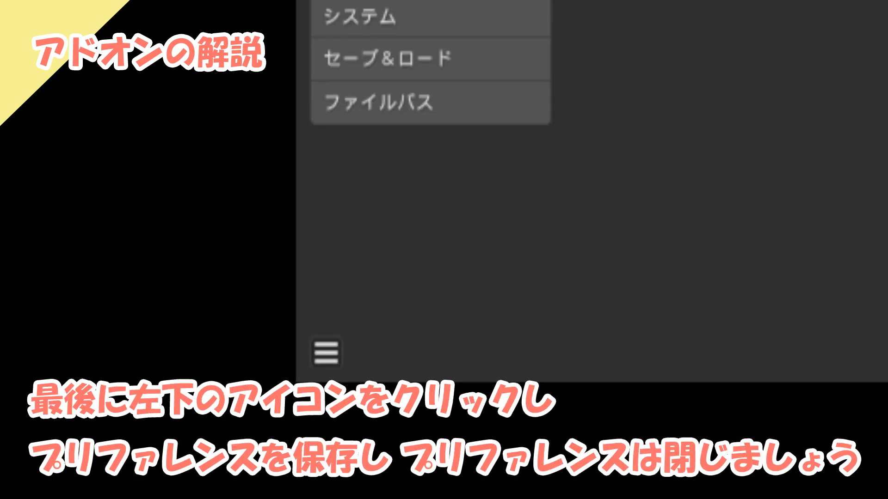
pyautogui.click(192, 465)
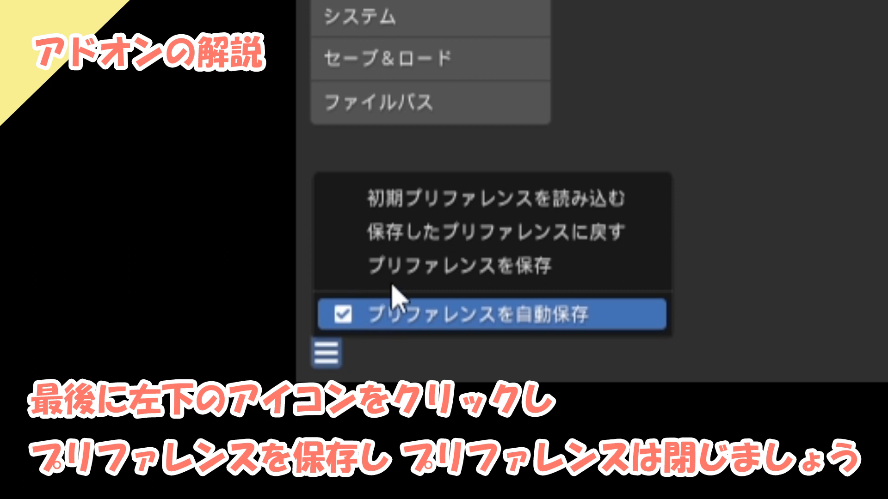
pyautogui.click(438, 262)
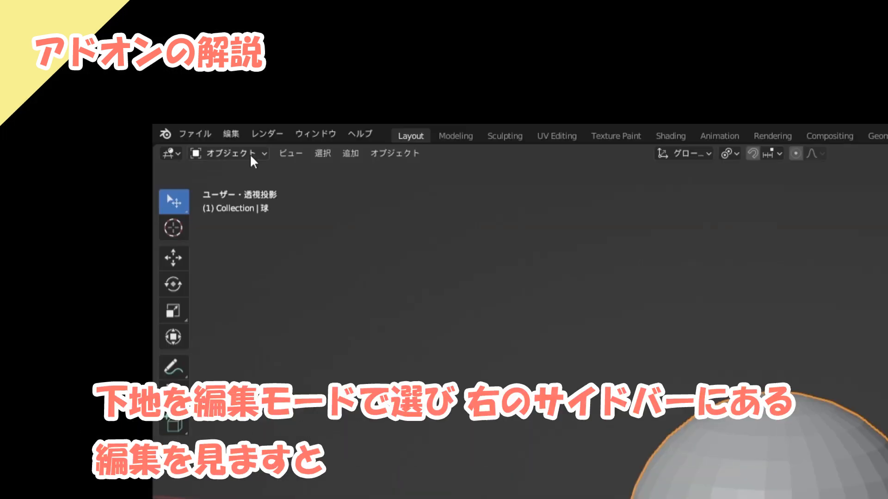
# In Edit Mode, mirror the sphere on the X axis with AutoMirror and try out the symmetry by moving a vertex
pyautogui.click(249, 154)
pyautogui.click(256, 186)
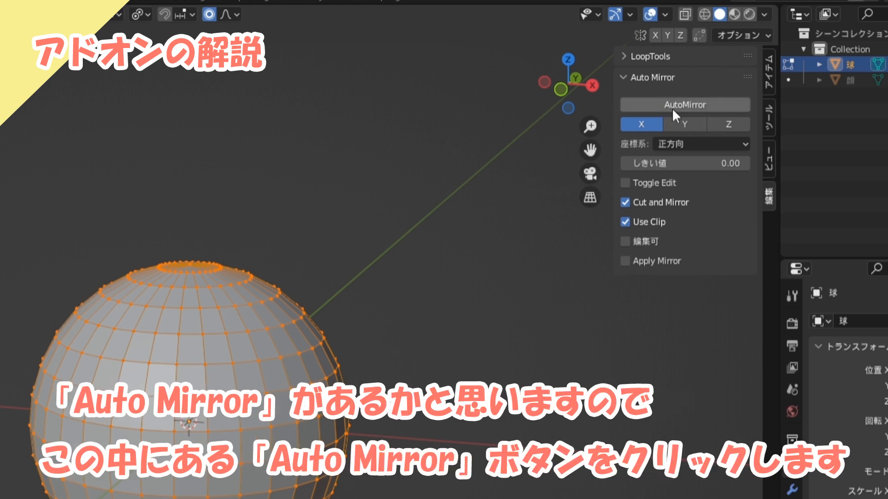
pyautogui.click(716, 107)
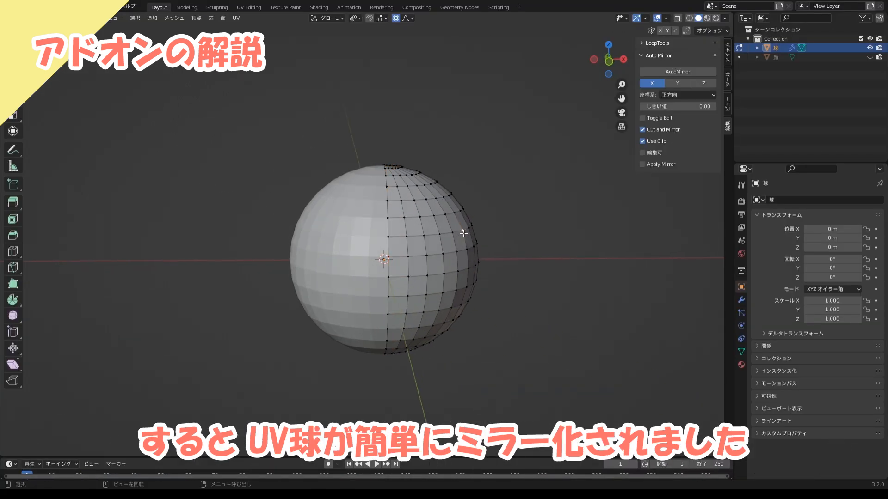
pyautogui.press('g')
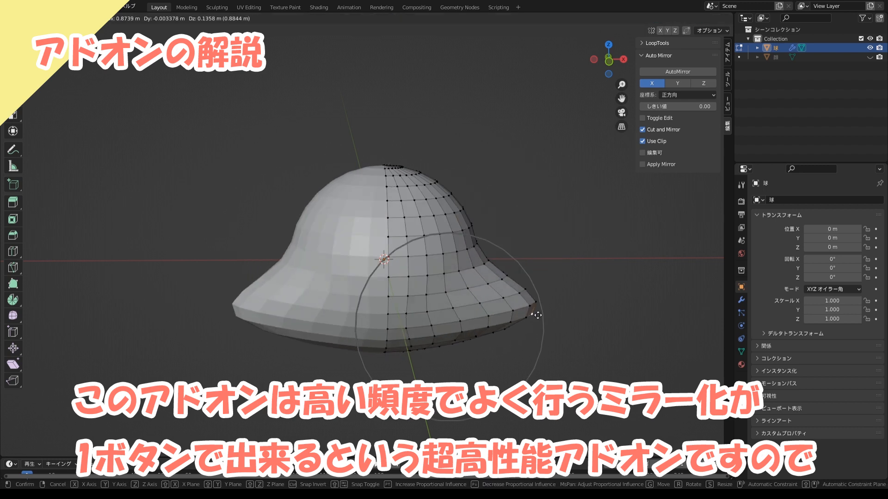
pyautogui.rightClick(509, 326)
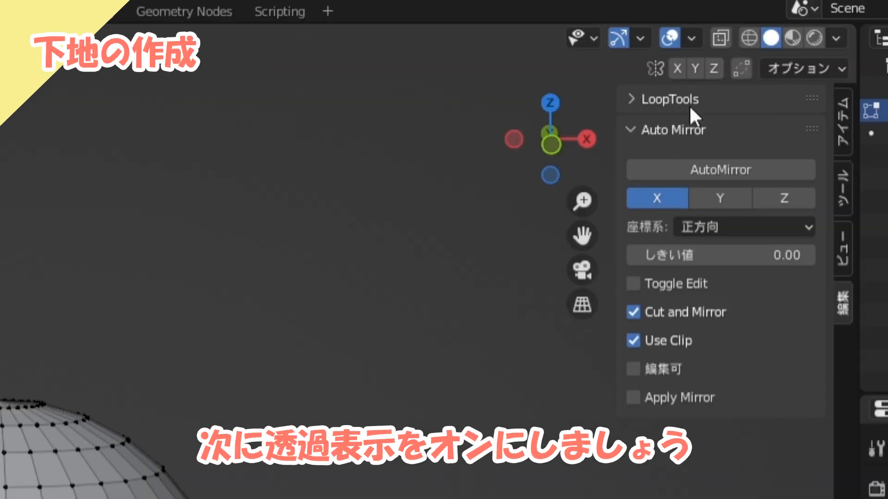
# With X-ray display on and in front view, delete the vertices of the sphere's lower half
pyautogui.click(722, 36)
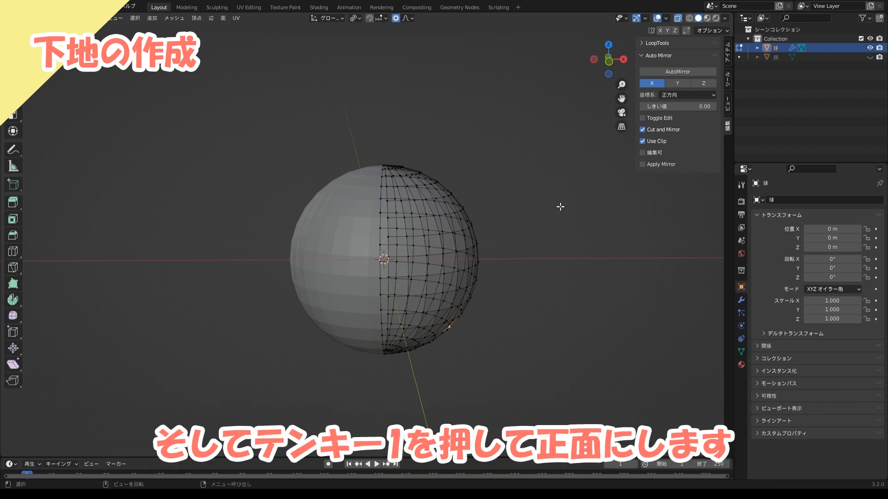
pyautogui.press('KP_1')
pyautogui.press('b')
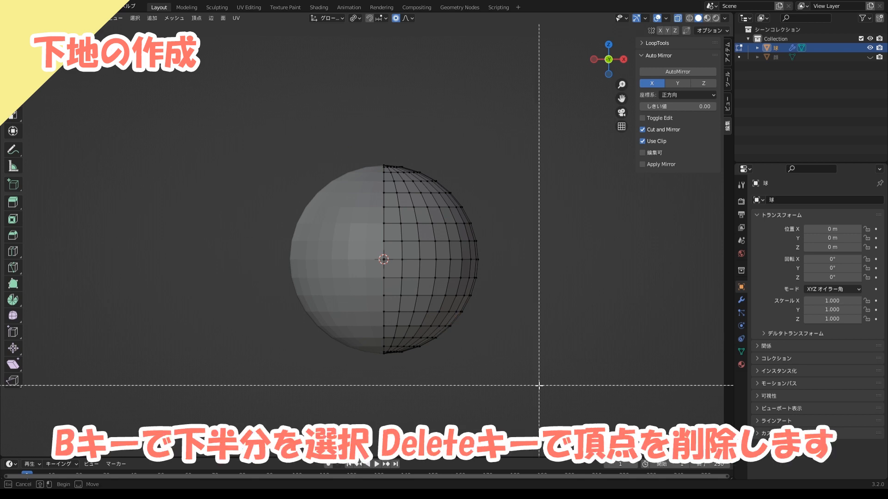
pyautogui.moveTo(539, 386); pyautogui.dragTo(305, 270)
pyautogui.press('Delete')
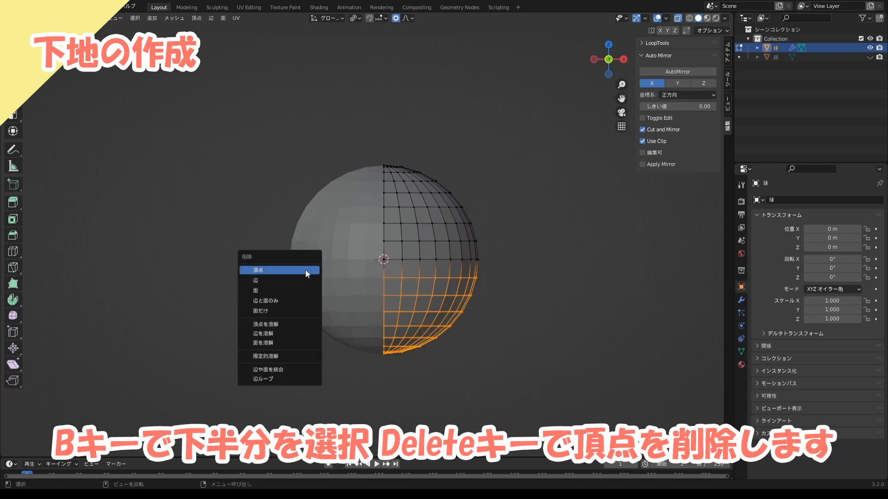
pyautogui.click(305, 270)
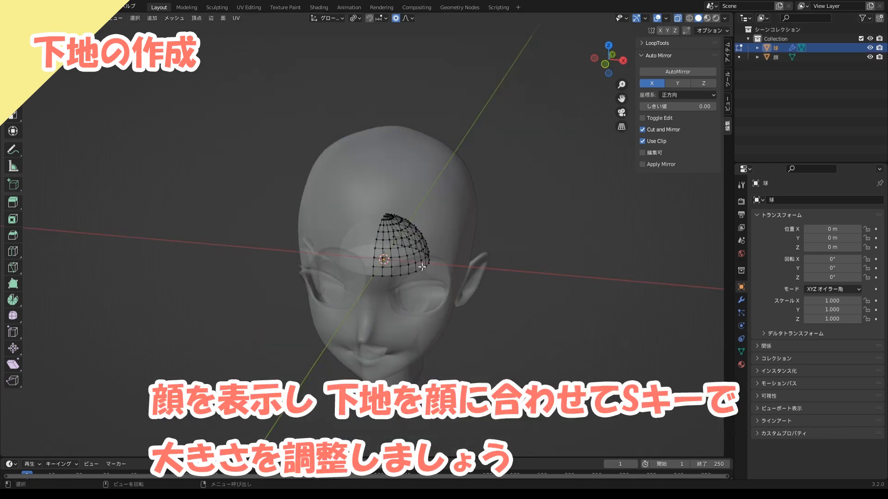
# Return to Object Mode and scale the half sphere uniformly to about 2.418 to fit the head
pyautogui.click(44, 18)
pyautogui.click(44, 30)
pyautogui.press('s')
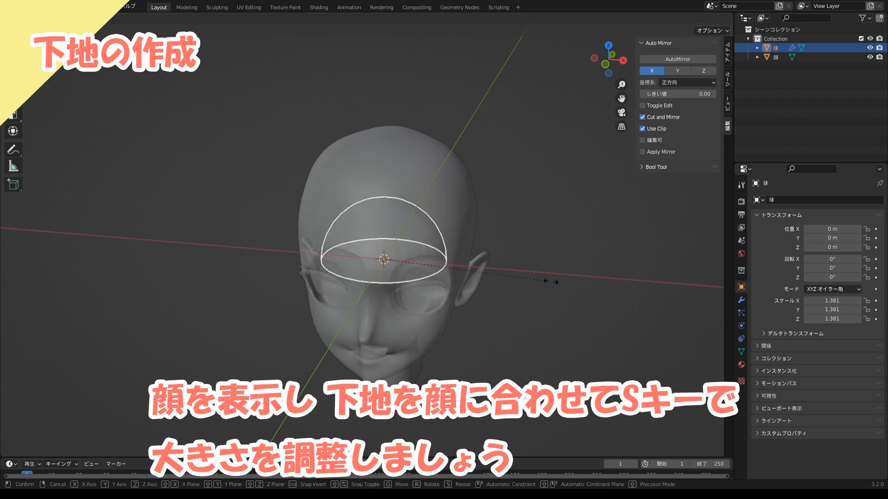
pyautogui.click(675, 291)
# Raise the half sphere along Z to about 0.67 m so it covers the top of the head
pyautogui.press('g')
pyautogui.press('z')
pyautogui.click(587, 269)
pyautogui.press('KP_1')
pyautogui.press('g')
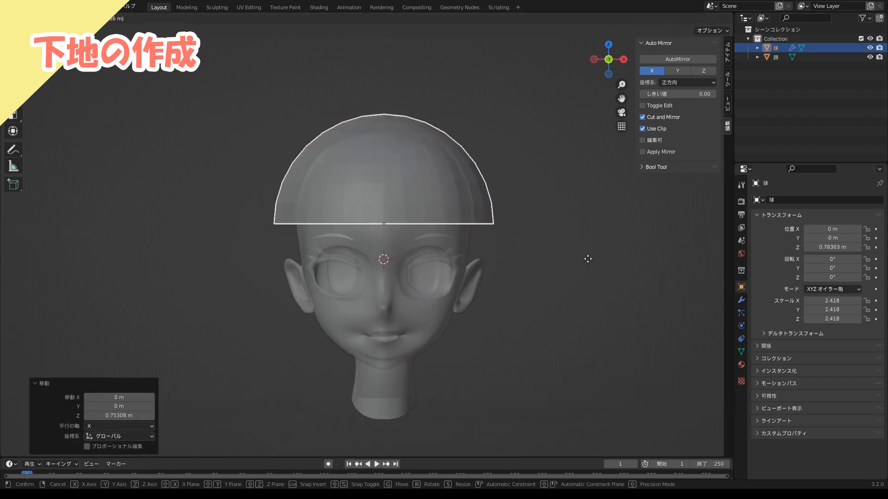
pyautogui.press('z')
pyautogui.click(587, 264)
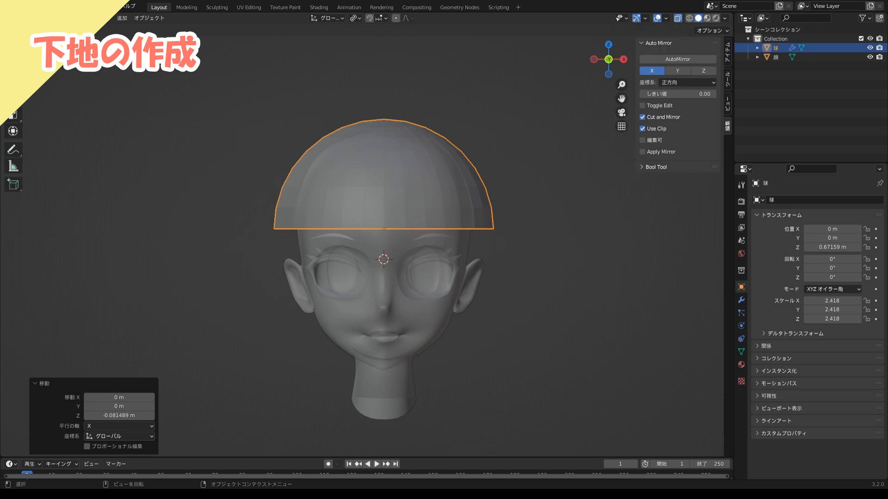
# Add a Shrinkwrap modifier to the half sphere below its Mirror modifier
pyautogui.click(741, 300)
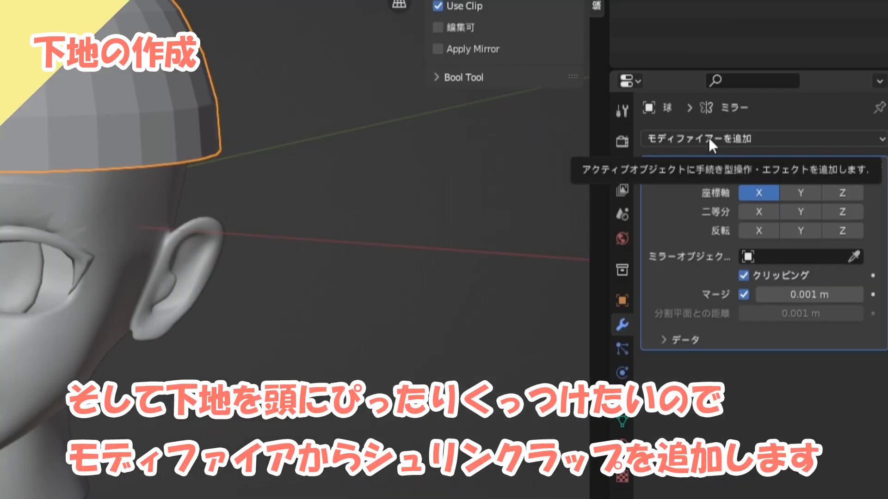
pyautogui.click(787, 199)
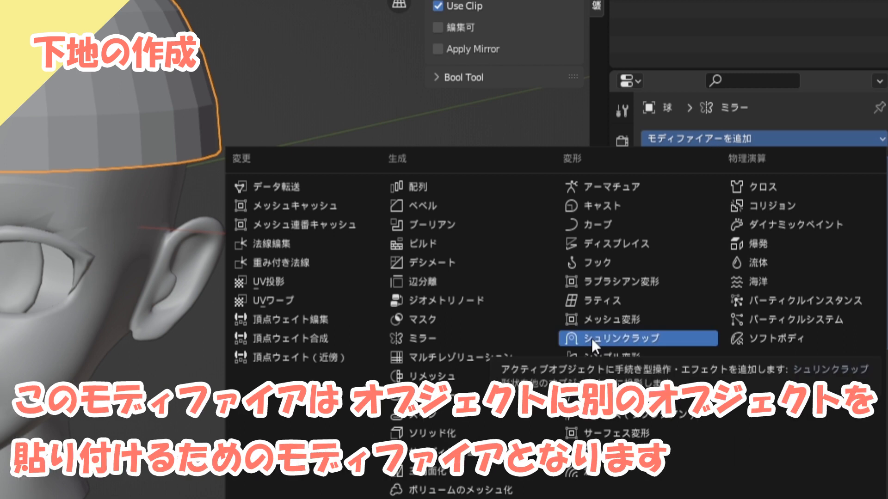
pyautogui.click(592, 339)
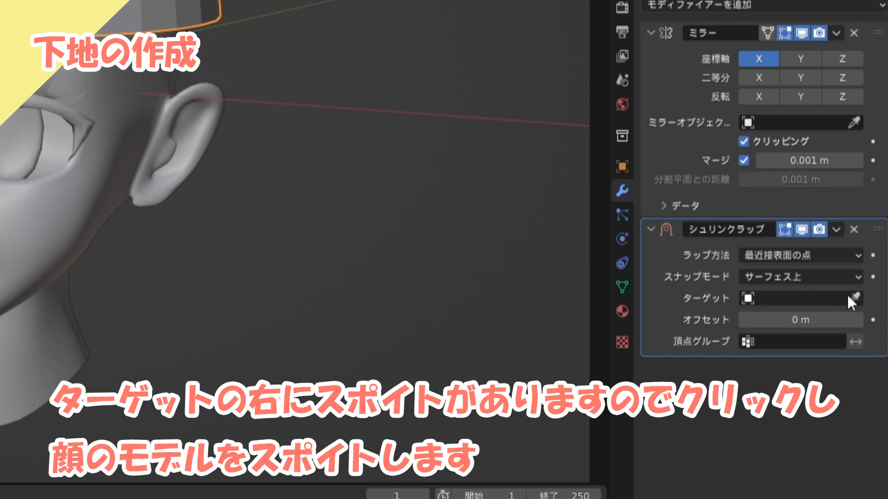
# Set the face model (顔) as the Shrinkwrap target and the offset to 0.02 m
pyautogui.click(851, 295)
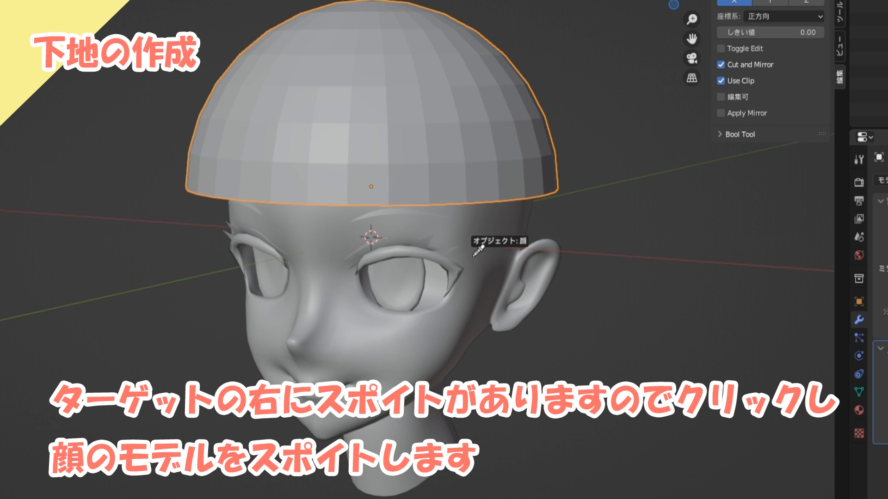
pyautogui.click(474, 255)
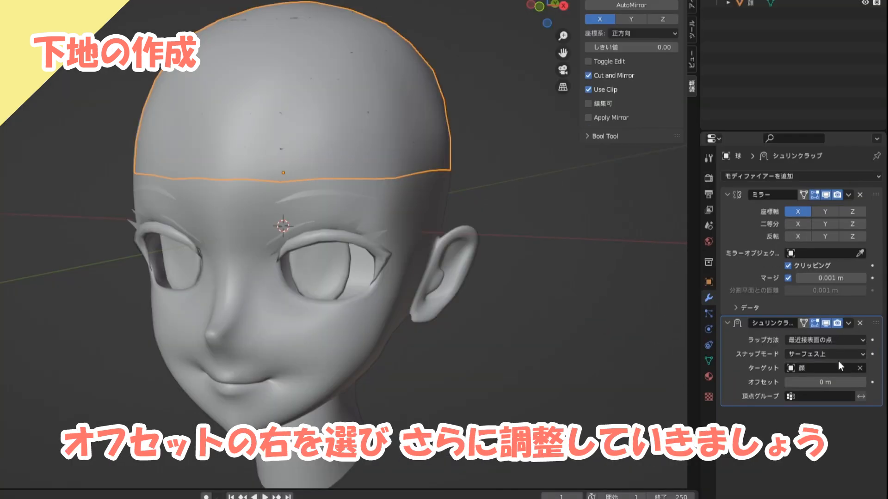
pyautogui.click(862, 383)
pyautogui.click(863, 382)
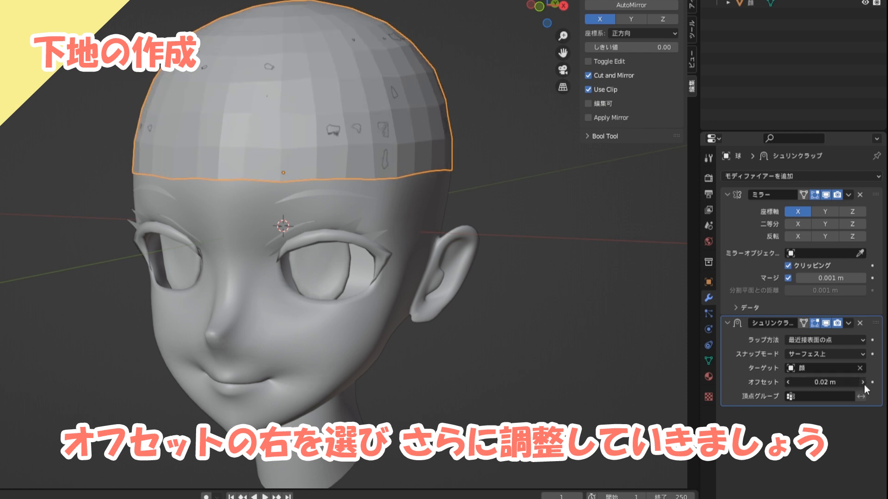
# Set the Shrinkwrap offset to 0.04 m and, in Edit Mode, make the editing cage follow the Shrinkwrap result
pyautogui.click(863, 382)
pyautogui.click(863, 382)
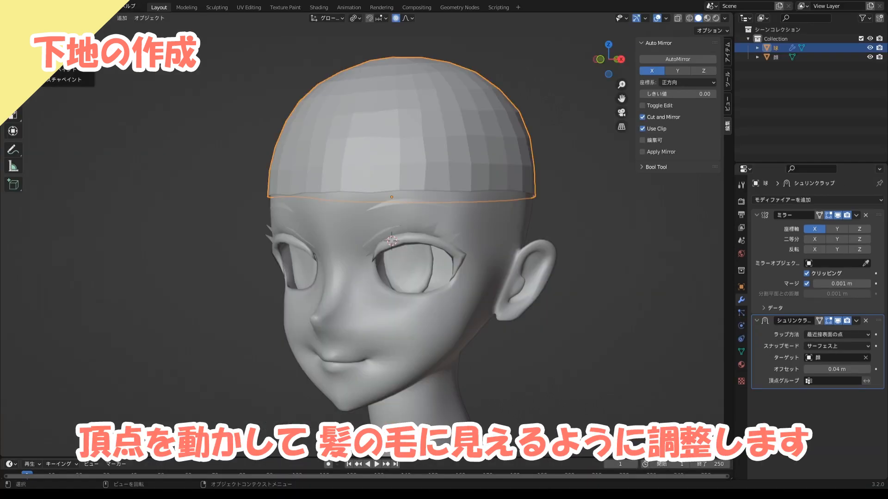
pyautogui.press('Tab')
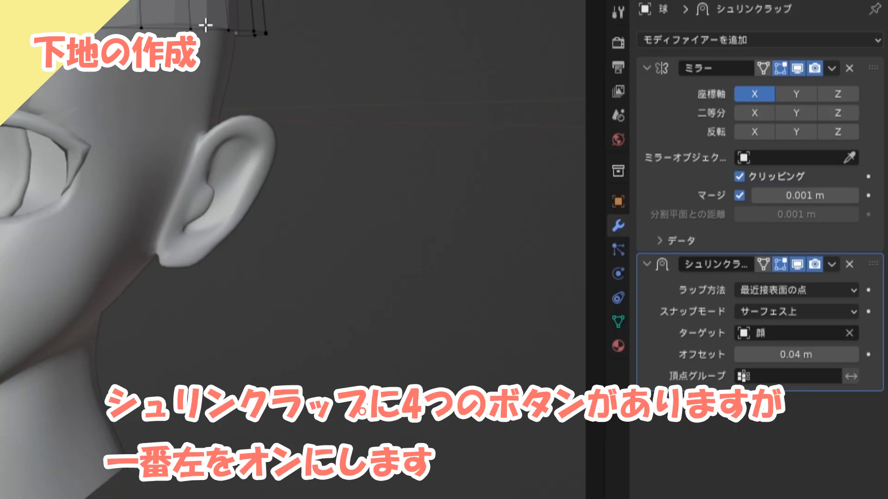
pyautogui.moveTo(352, 231); pyautogui.dragTo(339, 252, button='middle')
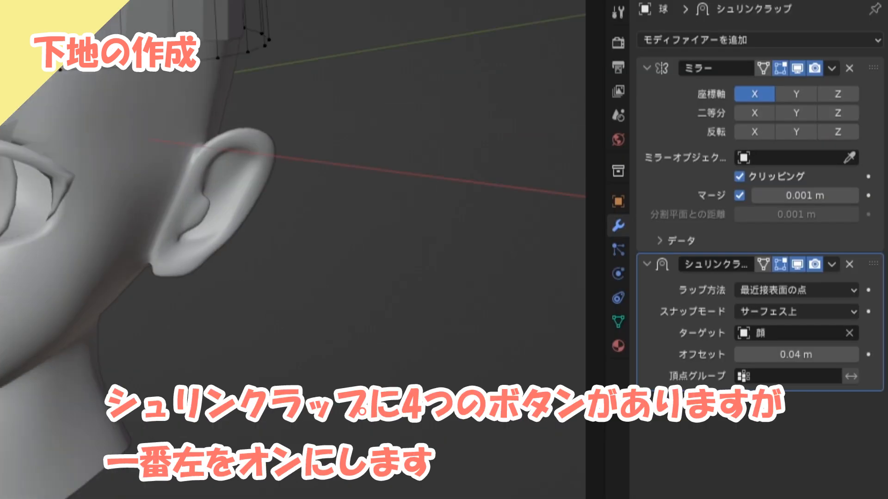
pyautogui.click(763, 264)
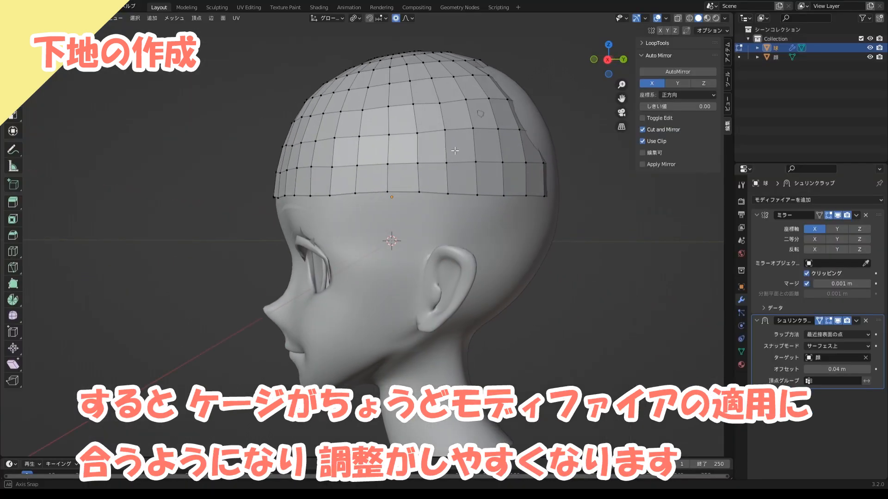
# Move the misplaced vertices at the upper back of the base mesh so it wraps around the rear of the head
pyautogui.moveTo(455, 151); pyautogui.dragTo(558, 139, button='middle')
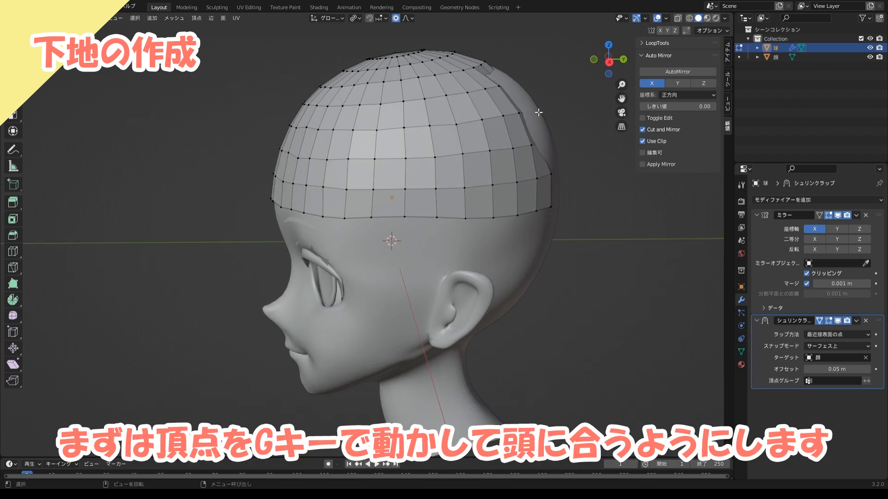
pyautogui.press('g')
pyautogui.press('g')
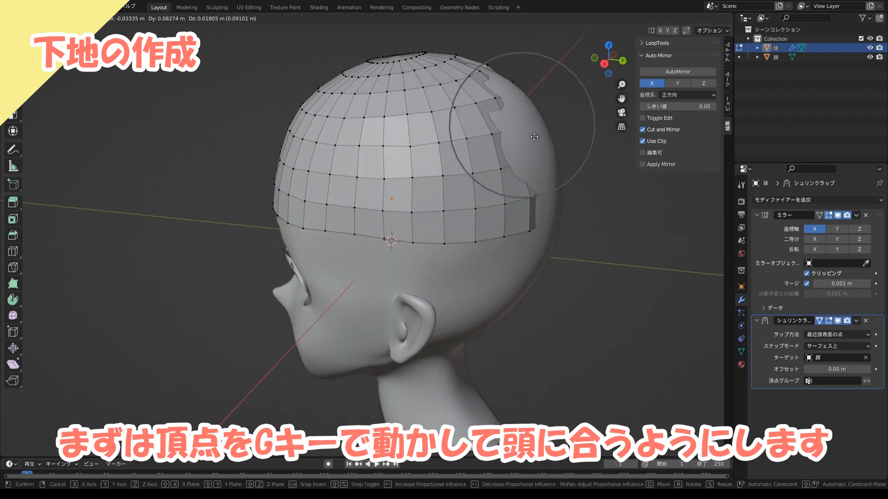
pyautogui.click(545, 129)
pyautogui.moveTo(544, 129); pyautogui.dragTo(521, 121, button='middle')
pyautogui.click(512, 95)
pyautogui.press('g')
pyautogui.click(518, 90)
# Using X-ray display, reposition the lower rear rim vertices to even out the base mesh at the back of the head
pyautogui.moveTo(552, 204); pyautogui.dragTo(549, 229, button='middle')
pyautogui.hotkey('alt', 'z')
pyautogui.click(511, 240)
pyautogui.press('g')
pyautogui.click(566, 208)
pyautogui.press('g')
pyautogui.click(548, 232)
pyautogui.press('g')
pyautogui.click(549, 259)
pyautogui.hotkey('alt', 'z')
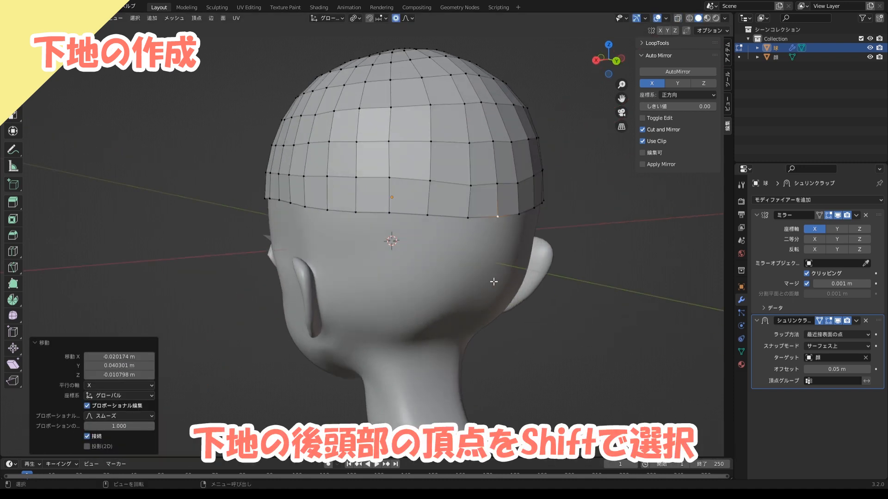
# Select the rear rim vertices and extrude them downward in rows to the base of the back of the head
pyautogui.keyDown('shift'); pyautogui.click(532, 195); pyautogui.keyUp('shift')
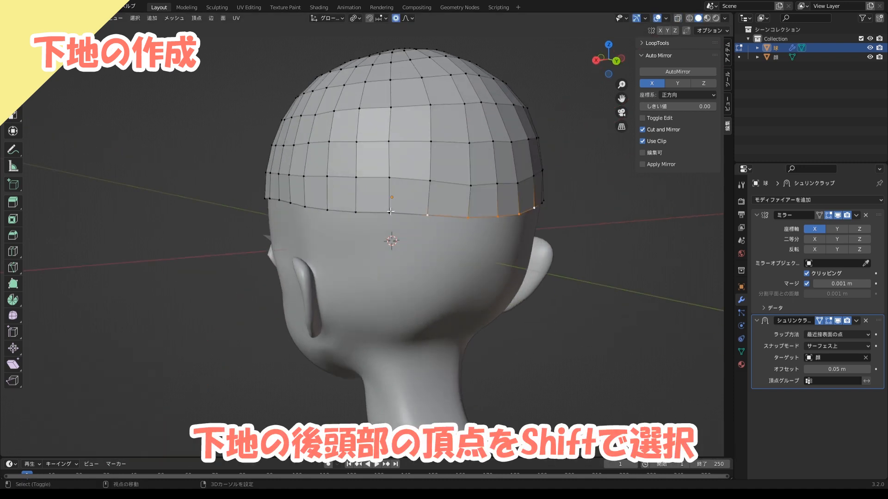
pyautogui.keyDown('shift'); pyautogui.click(470, 215); pyautogui.keyUp('shift')
pyautogui.moveTo(372, 211); pyautogui.dragTo(503, 230, button='middle')
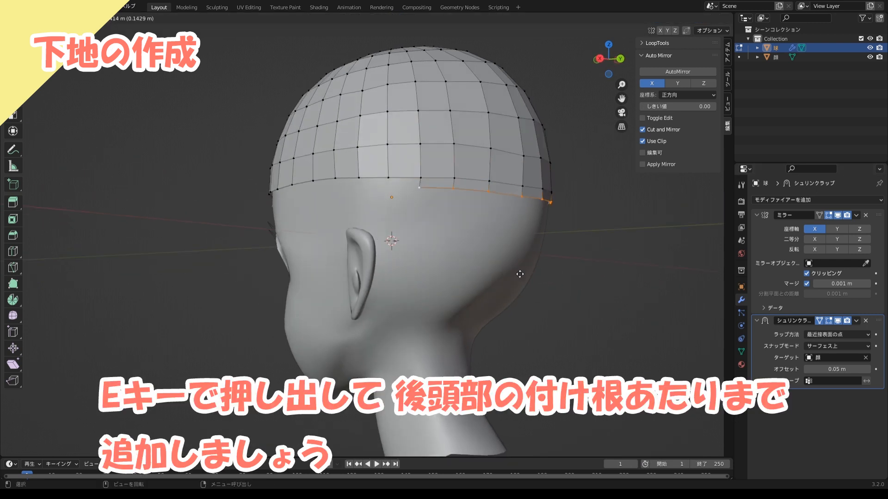
pyautogui.press('e')
pyautogui.click(516, 323)
pyautogui.press('e')
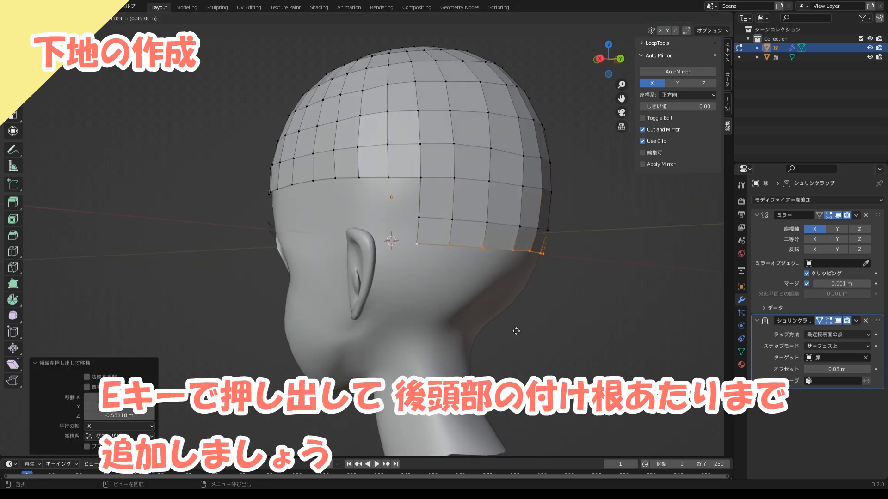
pyautogui.click(520, 335)
pyautogui.moveTo(519, 335); pyautogui.dragTo(523, 338, button='middle')
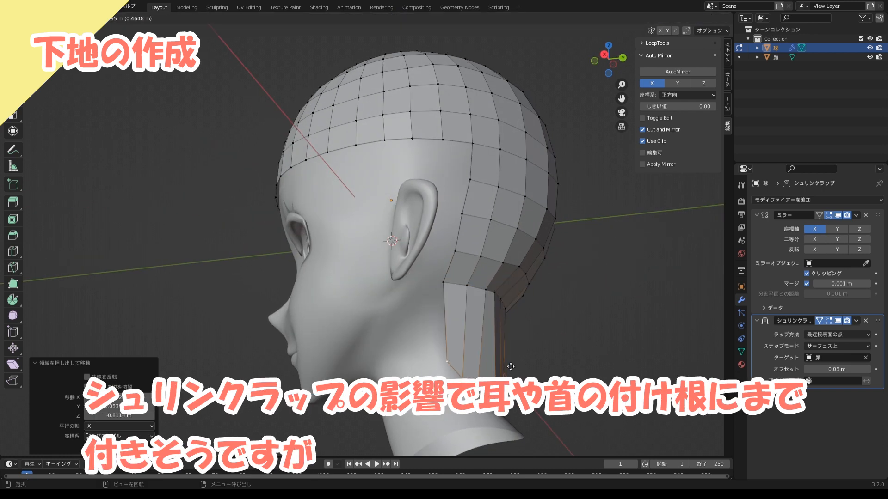
pyautogui.press('Escape')
pyautogui.hotkey('ctrl', 'z')
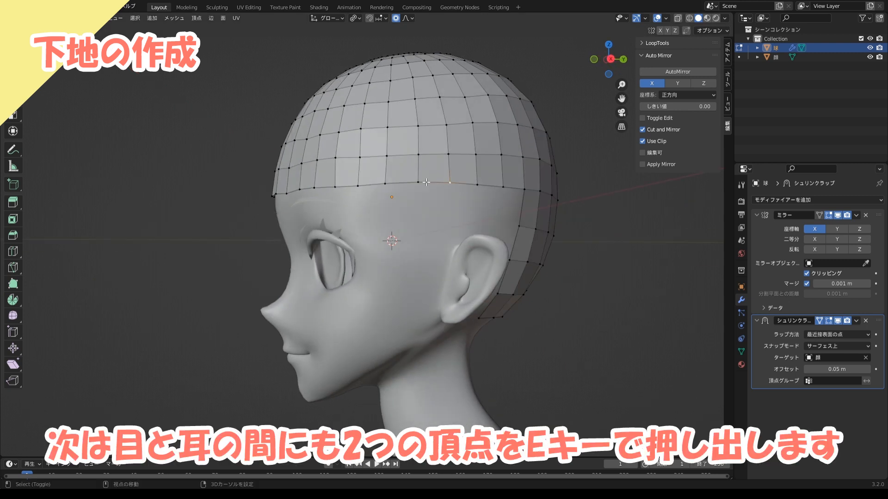
# Extrude two rim vertices between the eye and the ear downward twice to form a sideburn strip
pyautogui.moveTo(422, 194); pyautogui.dragTo(424, 192, button='middle')
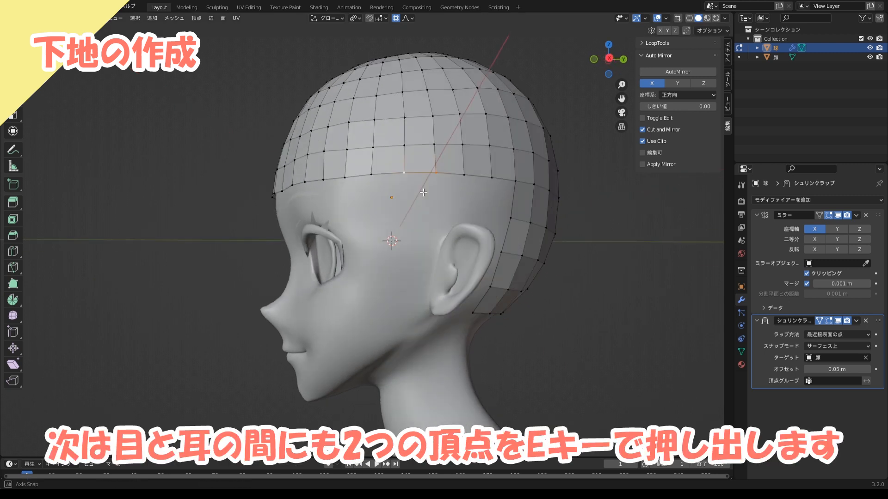
pyautogui.press('e')
pyautogui.click(413, 233)
pyautogui.press('e')
pyautogui.click(403, 289)
pyautogui.press('e')
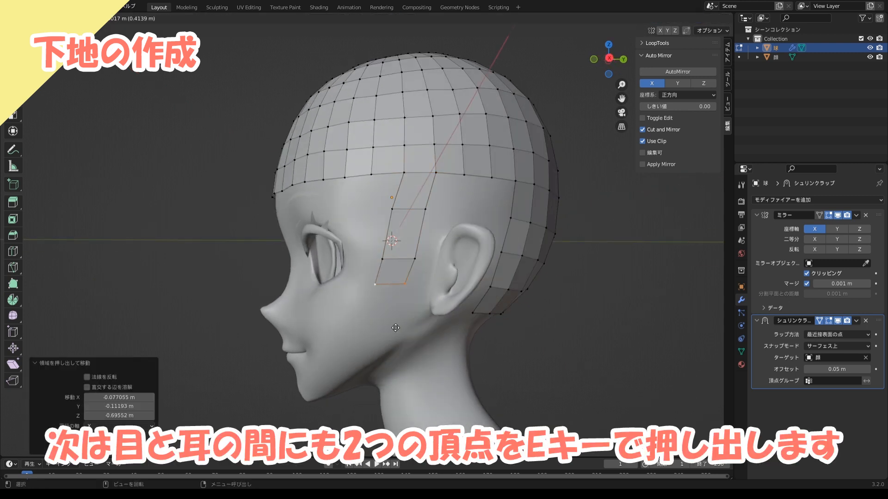
pyautogui.rightClick(397, 325)
pyautogui.hotkey('ctrl', 'z')
# Move the rim vertex at the upper front corner of the sideburn strip slightly toward the face
pyautogui.moveTo(403, 172); pyautogui.dragTo(405, 184, button='middle')
pyautogui.click(406, 185)
pyautogui.press('g')
pyautogui.click(394, 185)
# Select the forehead rim vertices and raise them about 0.77 m using a wider proportional editing influence
pyautogui.moveTo(450, 225); pyautogui.dragTo(437, 221, button='middle')
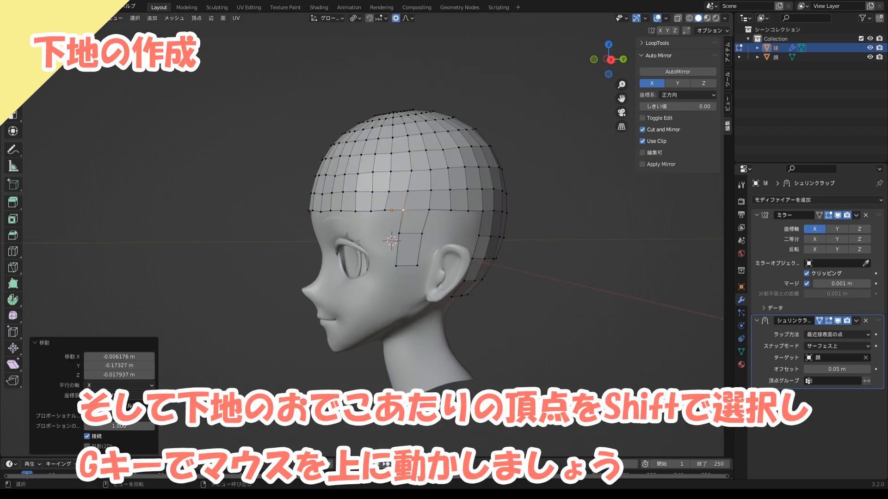
pyautogui.moveTo(300, 236); pyautogui.dragTo(359, 214, button='middle')
pyautogui.scroll(2, 406, 262)
pyautogui.click(407, 214)
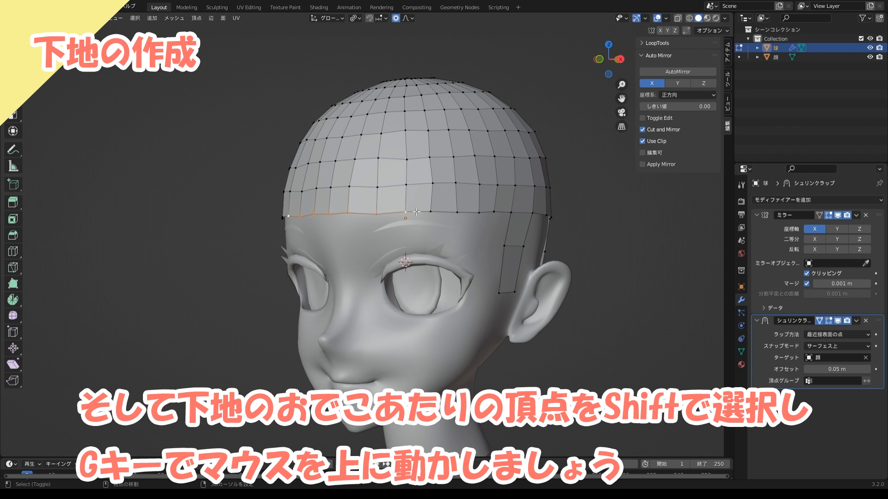
pyautogui.press('g')
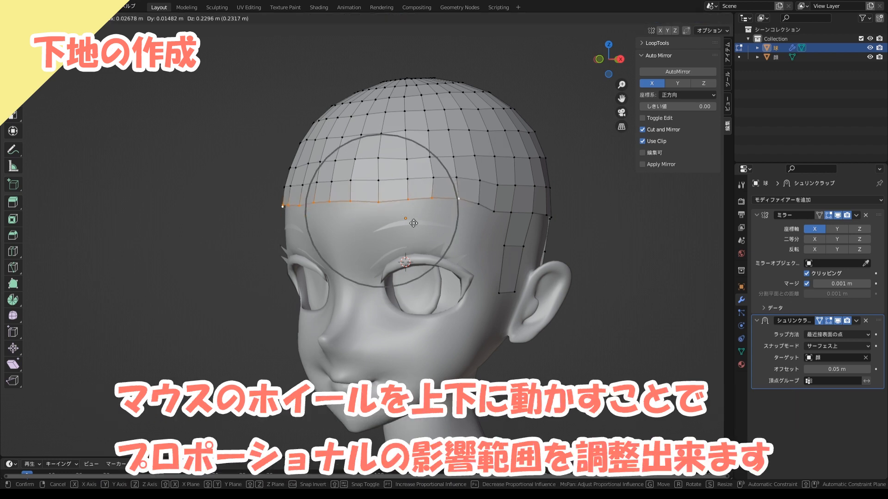
pyautogui.scroll(-8, 413, 201)
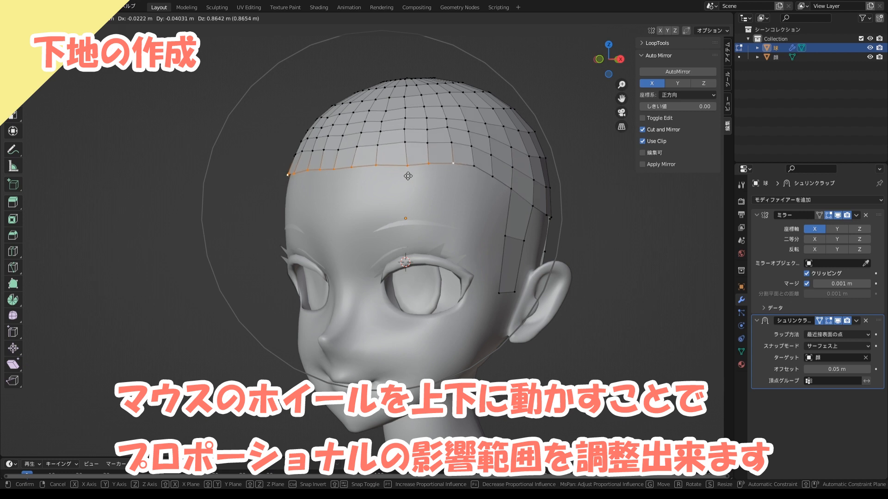
pyautogui.click(405, 180)
# In side view, move the sideburn's upper front vertex down and forward, and its upper rear vertex back toward the ear
pyautogui.press('KP_3')
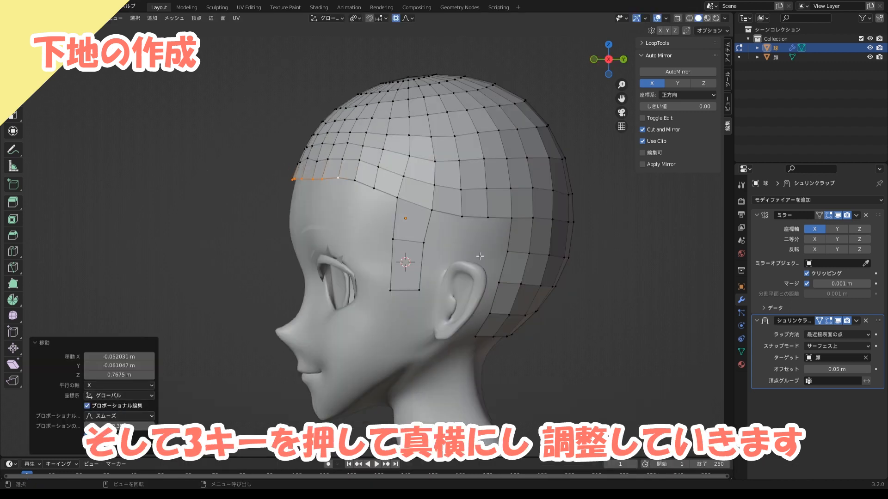
pyautogui.click(396, 199)
pyautogui.press('g')
pyautogui.click(361, 228)
pyautogui.click(406, 232)
pyautogui.press('g')
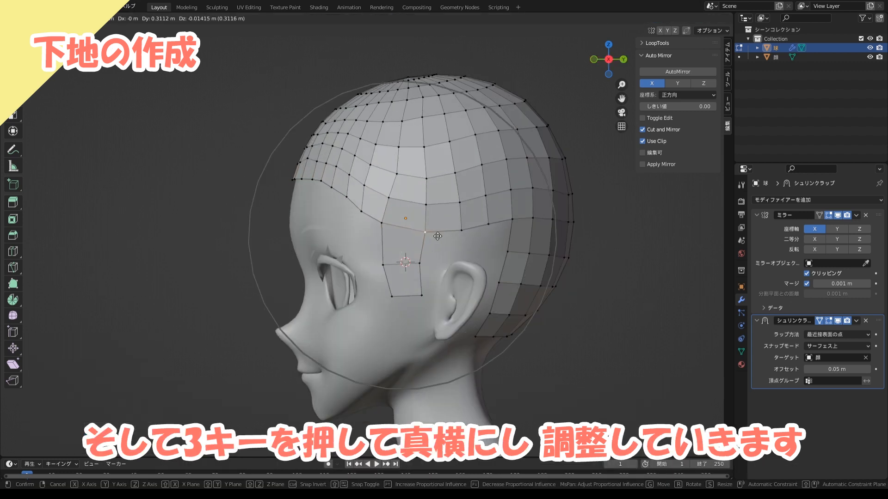
pyautogui.click(434, 235)
# Nudge the middle and upper front vertices of the sideburn strip slightly backward to straighten its front edge
pyautogui.click(384, 265)
pyautogui.press('g')
pyautogui.click(387, 264)
pyautogui.click(384, 223)
pyautogui.press('g')
pyautogui.click(387, 222)
# Pull the rim vertex above and behind the ear down and slightly forward by about 0.45 m
pyautogui.click(511, 220)
pyautogui.press('g')
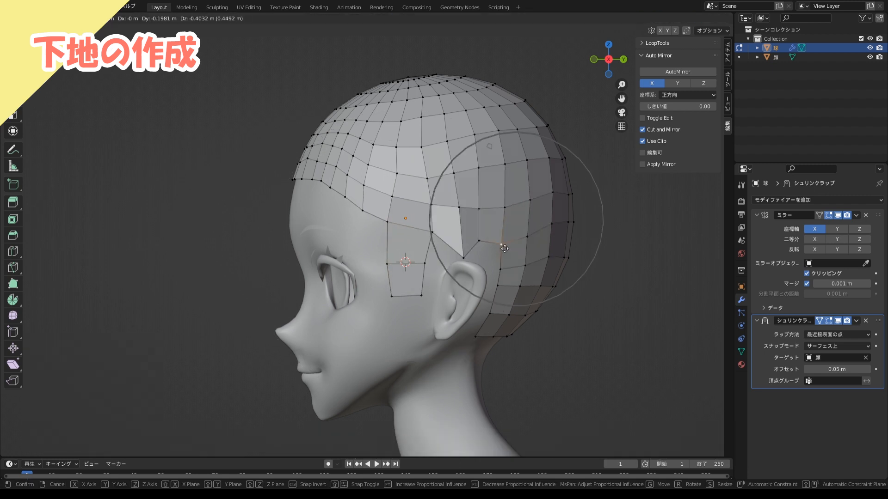
pyautogui.click(295, 163)
# Fine-tune the position of the forehead hairline vertices near the centre of the face
pyautogui.moveTo(295, 163); pyautogui.dragTo(344, 160, button='middle')
pyautogui.click(345, 158)
pyautogui.press('g')
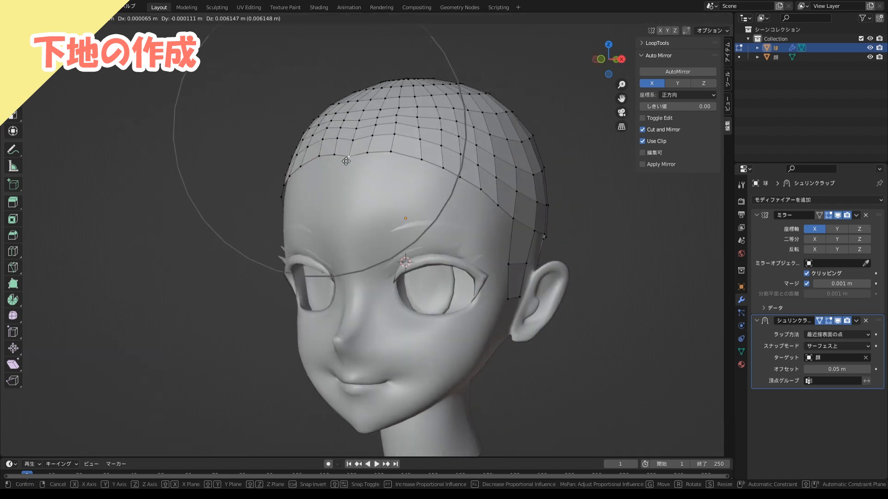
pyautogui.click(346, 159)
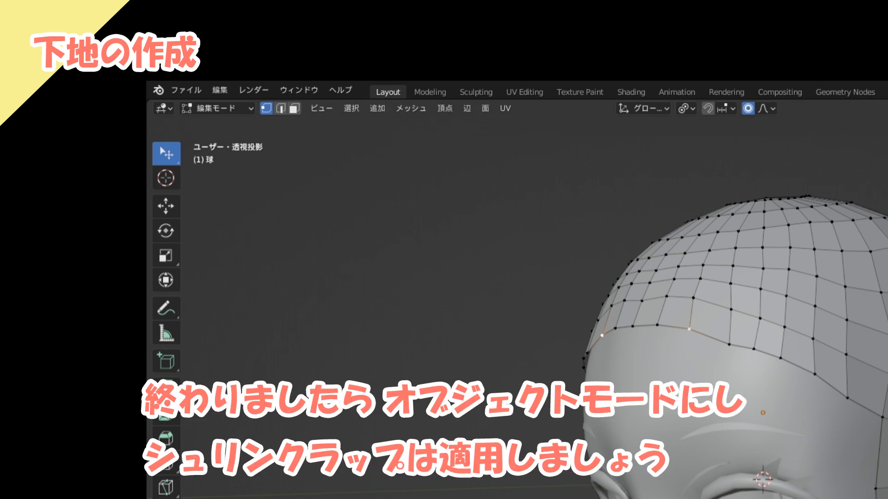
# Return to Object Mode and apply the Shrinkwrap modifier to the base mesh
pyautogui.click(219, 107)
pyautogui.click(224, 123)
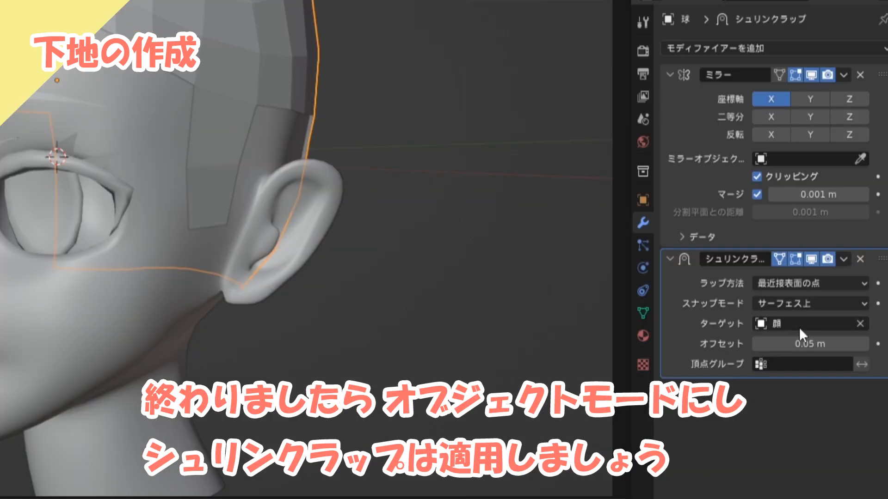
pyautogui.click(842, 258)
pyautogui.click(822, 276)
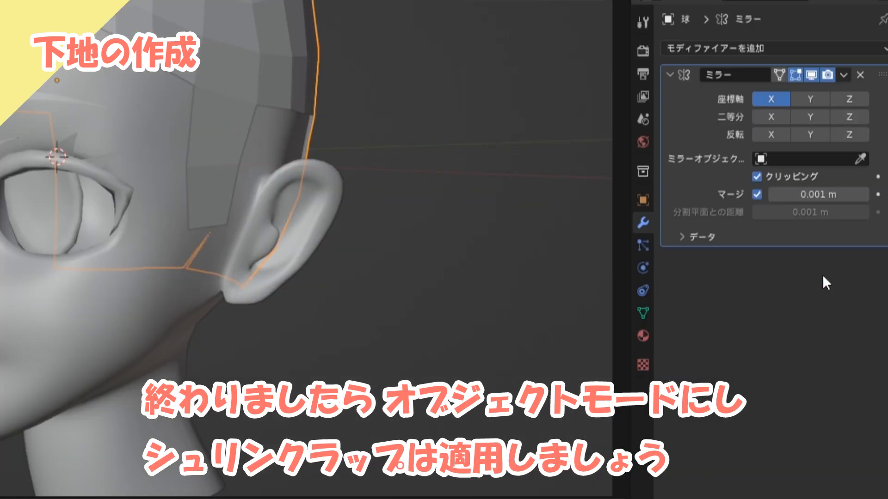
# In Edit Mode, select the whole base mesh and extrude its faces along their normals by about 0.048 m
pyautogui.press('Tab')
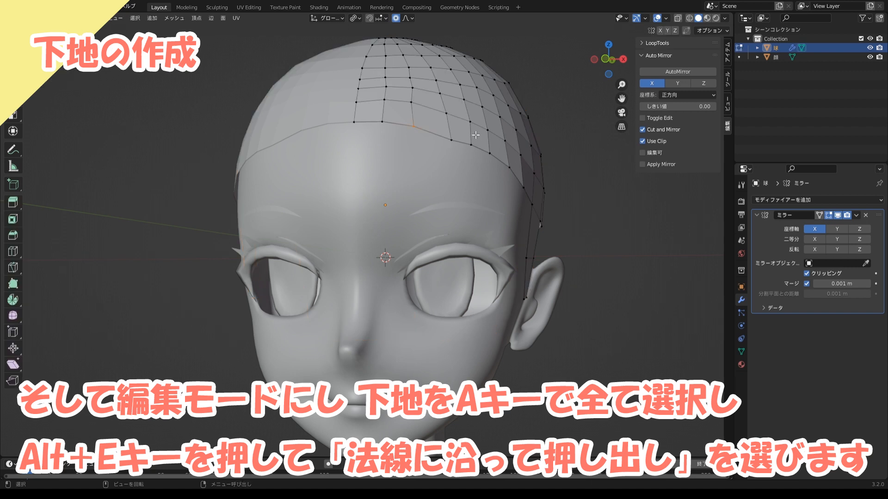
pyautogui.press('a')
pyautogui.moveTo(497, 145); pyautogui.dragTo(502, 145, button='middle')
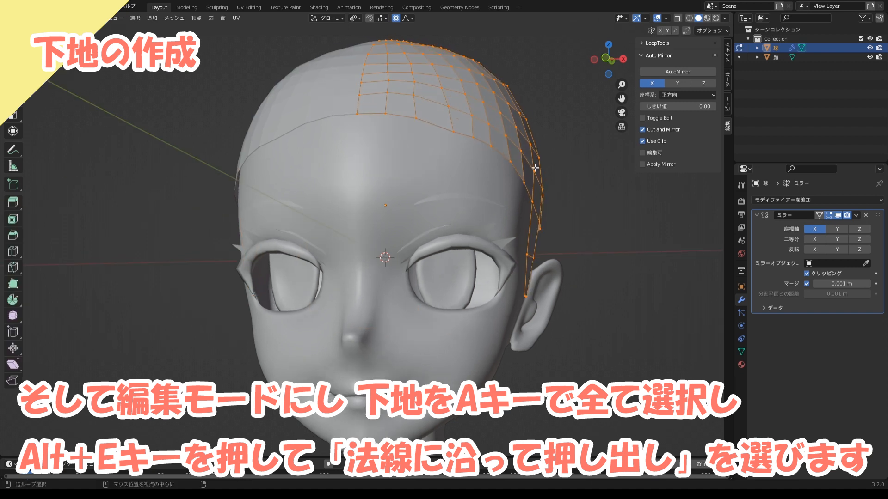
pyautogui.hotkey('alt', 'e')
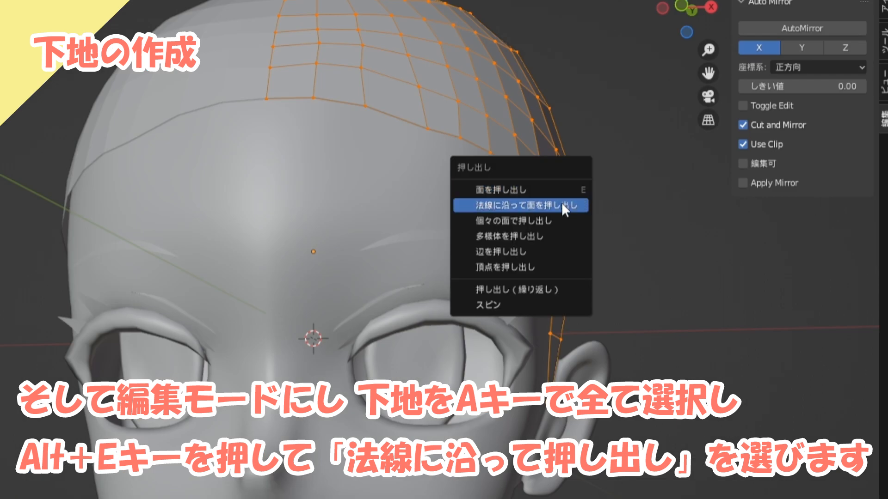
pyautogui.click(562, 205)
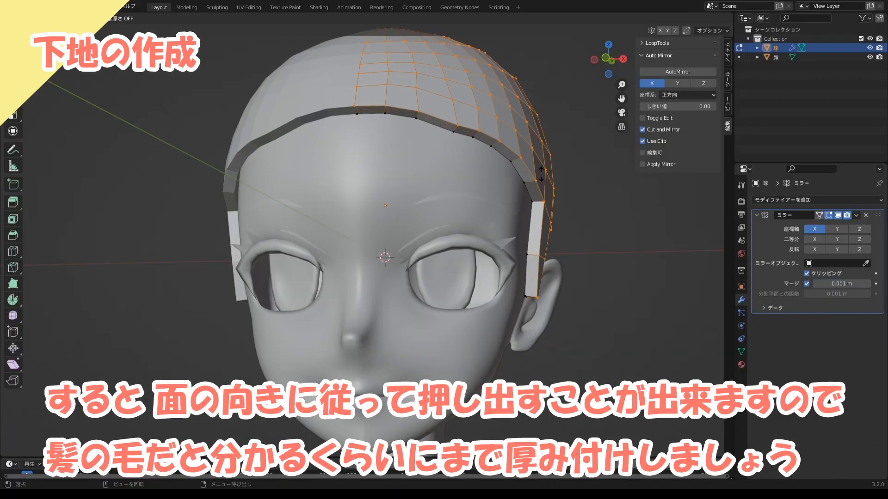
pyautogui.click(538, 174)
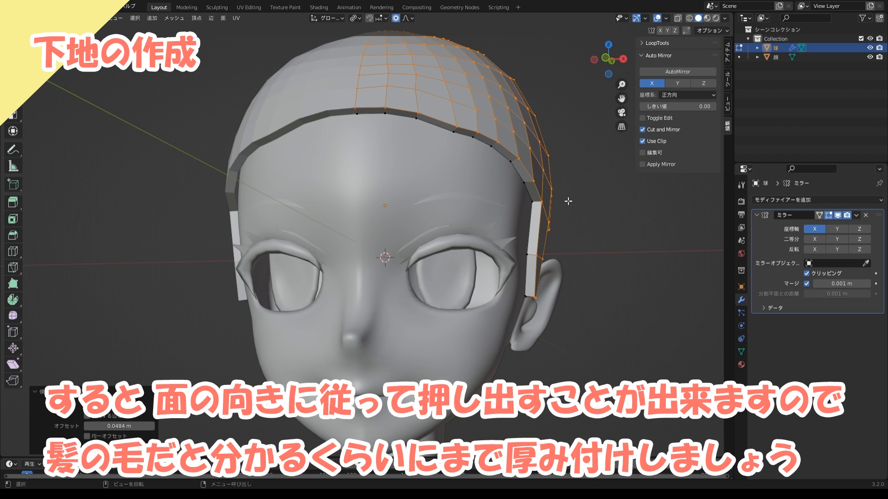
# Set the transform pivot point to Individual Origins (それぞれの原点)
pyautogui.moveTo(568, 201); pyautogui.dragTo(519, 203, button='middle')
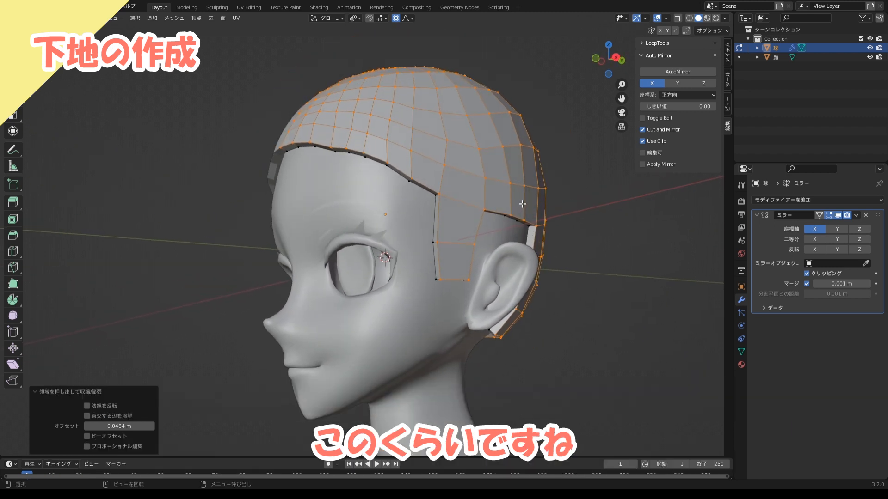
pyautogui.moveTo(527, 200); pyautogui.dragTo(546, 201, button='middle')
pyautogui.click(356, 18)
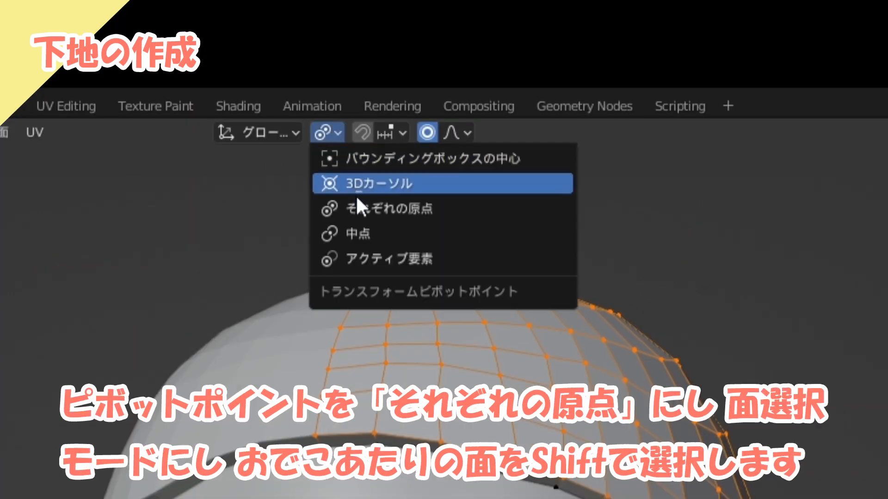
pyautogui.click(357, 209)
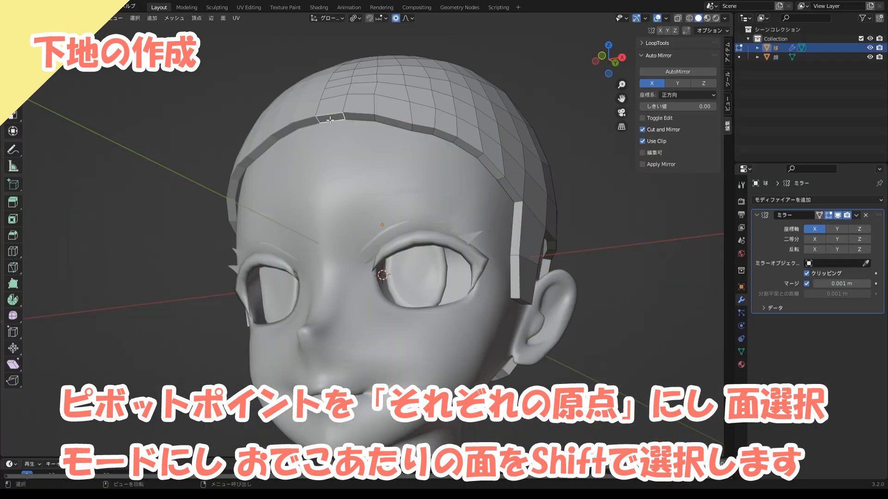
# Select the remaining forehead rim faces and extrude them as individual faces (個々の面で押し出し) by about 0.17 m
pyautogui.keyDown('shift'); pyautogui.click(359, 117); pyautogui.keyUp('shift')
pyautogui.keyDown('shift'); pyautogui.click(393, 124); pyautogui.keyUp('shift')
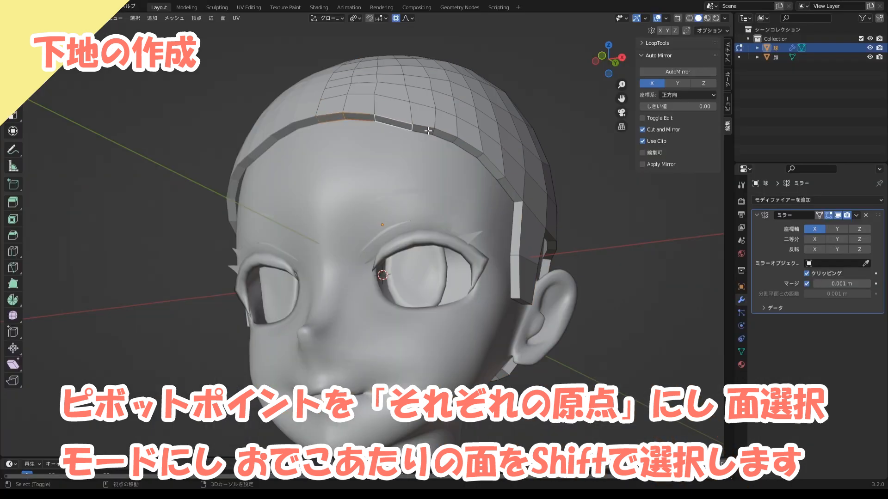
pyautogui.keyDown('shift'); pyautogui.click(422, 131); pyautogui.keyUp('shift')
pyautogui.keyDown('shift'); pyautogui.click(444, 138); pyautogui.keyUp('shift')
pyautogui.keyDown('shift'); pyautogui.click(466, 149); pyautogui.keyUp('shift')
pyautogui.keyDown('shift'); pyautogui.click(488, 166); pyautogui.keyUp('shift')
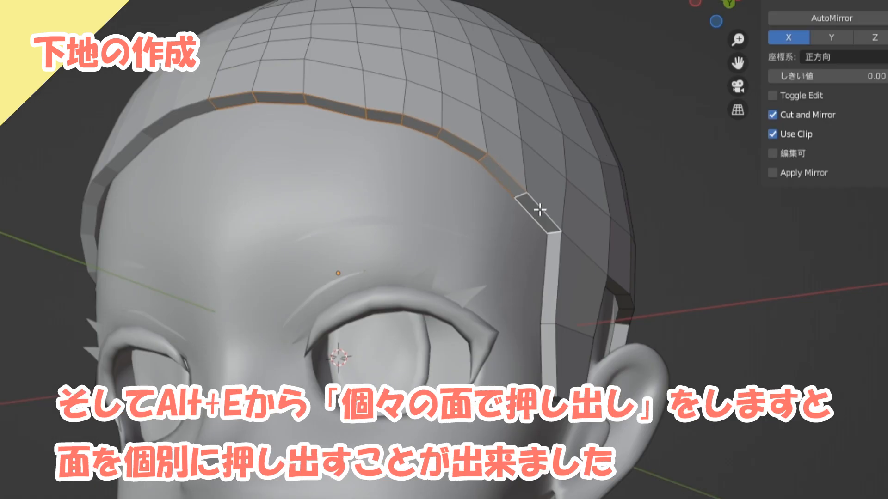
pyautogui.hotkey('alt', 'e')
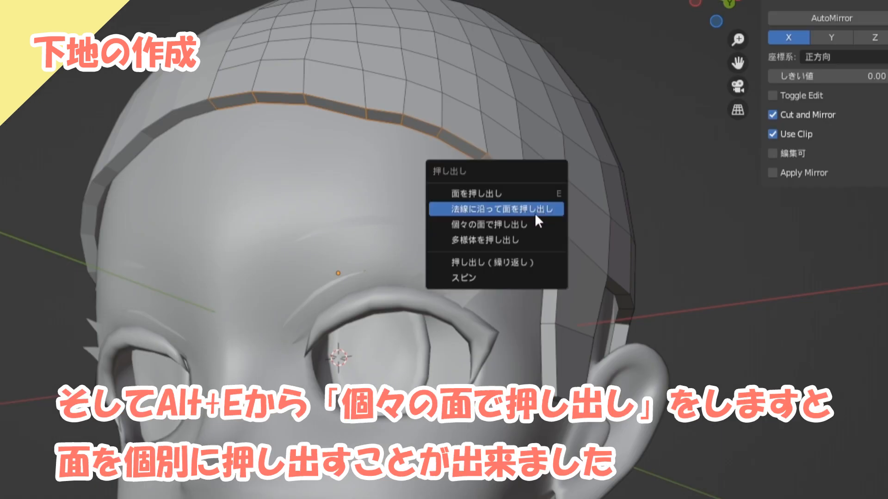
pyautogui.click(529, 226)
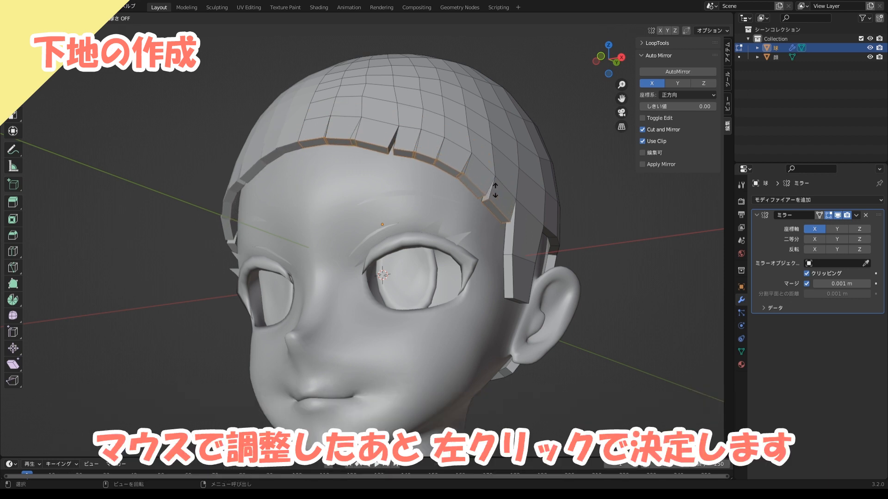
pyautogui.click(496, 190)
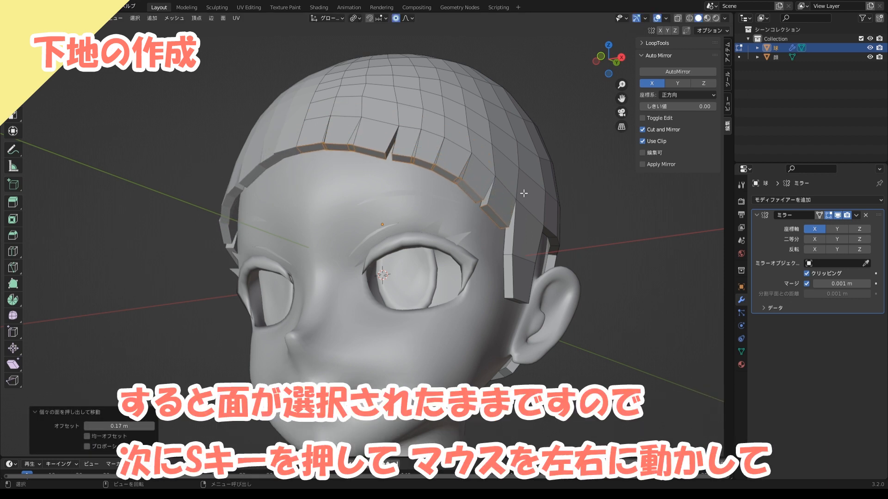
# Scale the extruded forehead end faces down to narrow hair tips and delete those end faces
pyautogui.keyDown('shift'); pyautogui.moveTo(515, 243); pyautogui.dragTo(515, 257, button='middle'); pyautogui.keyUp('shift')
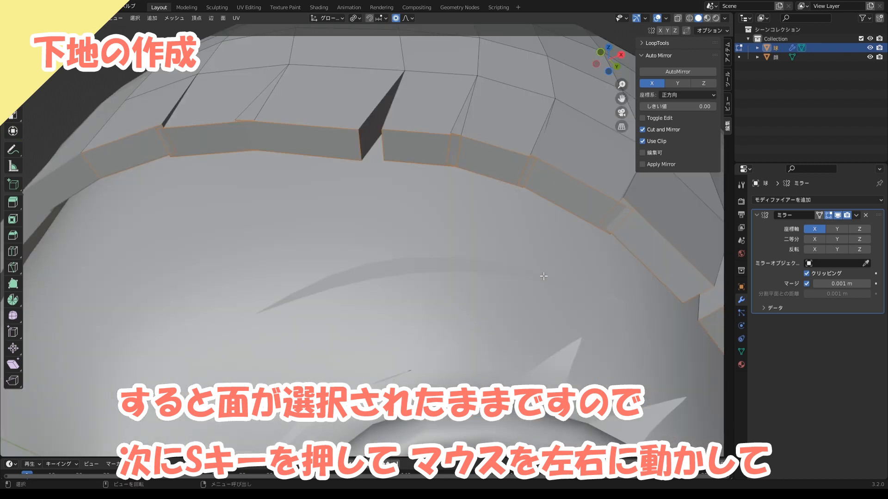
pyautogui.press('s')
pyautogui.rightClick(579, 230)
pyautogui.keyDown('shift'); pyautogui.moveTo(544, 182); pyautogui.dragTo(524, 245, button='middle'); pyautogui.keyUp('shift')
pyautogui.press('s')
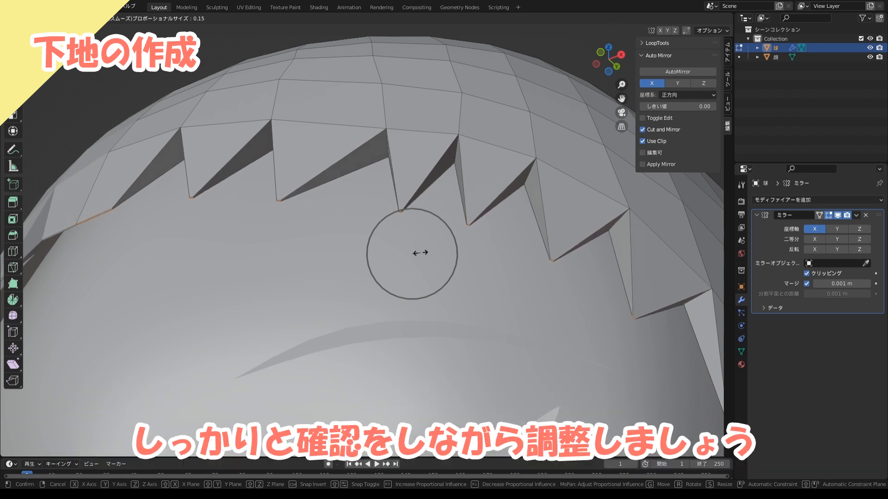
pyautogui.click(418, 252)
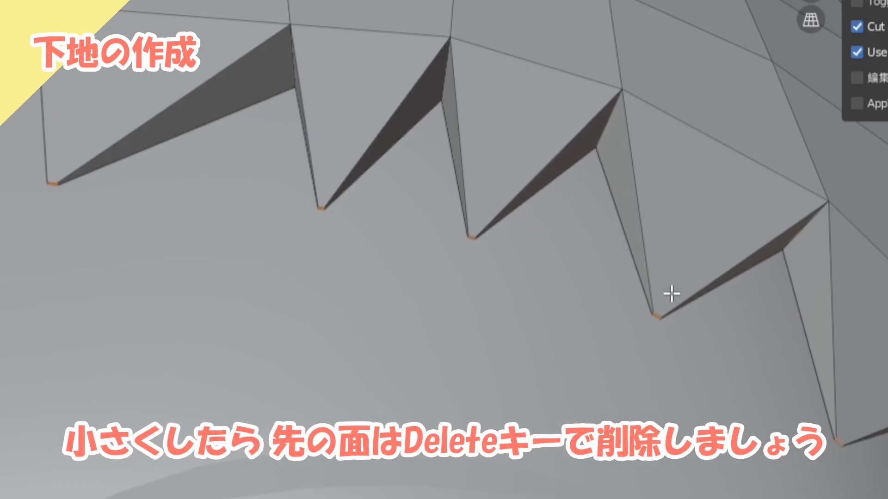
pyautogui.press('Delete')
pyautogui.click(559, 248)
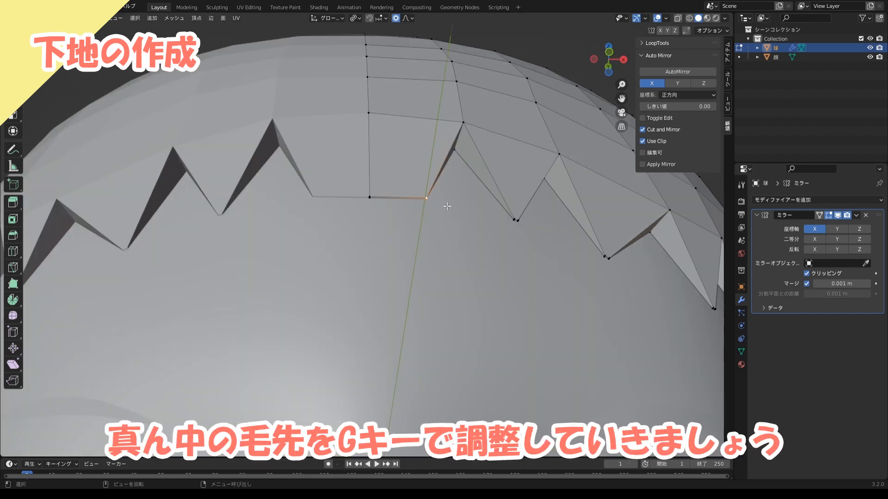
# Move the selected tip vertices of the centre forehead strand to the mirror line, forming a point
pyautogui.press('g')
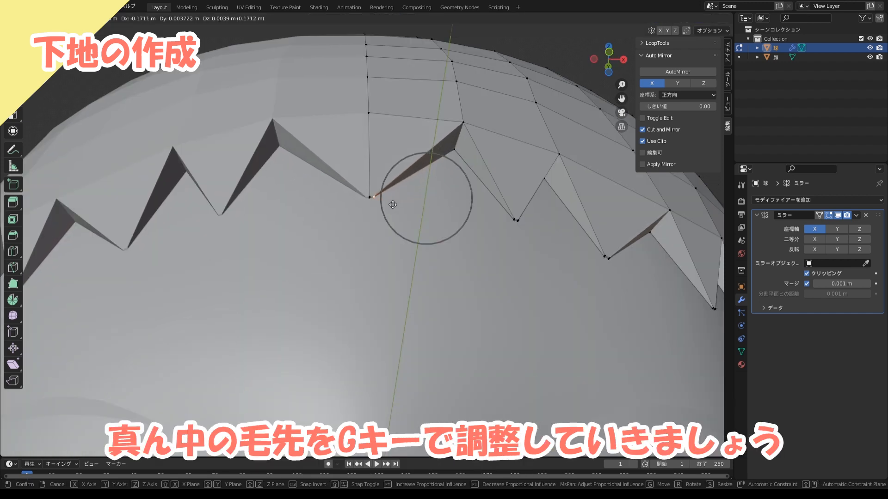
pyautogui.click(393, 204)
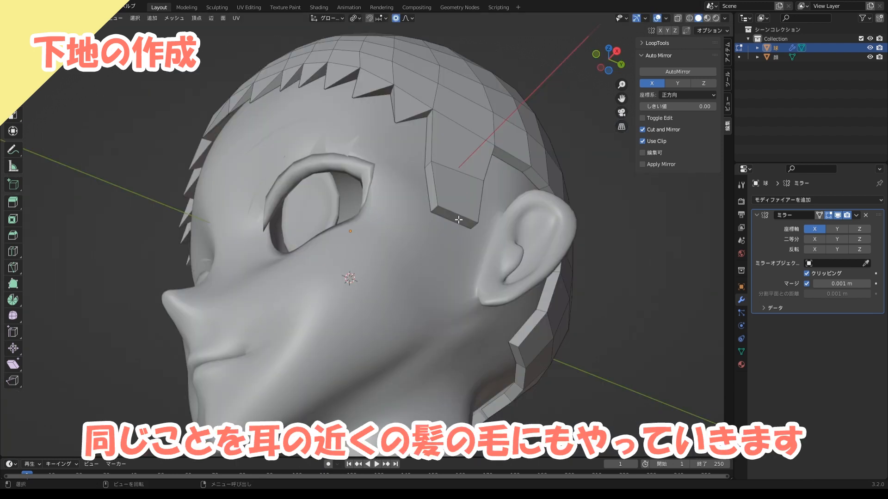
# Scale the end face of the hair piece in front of the ear to about 0.158 and delete it
pyautogui.click(458, 220)
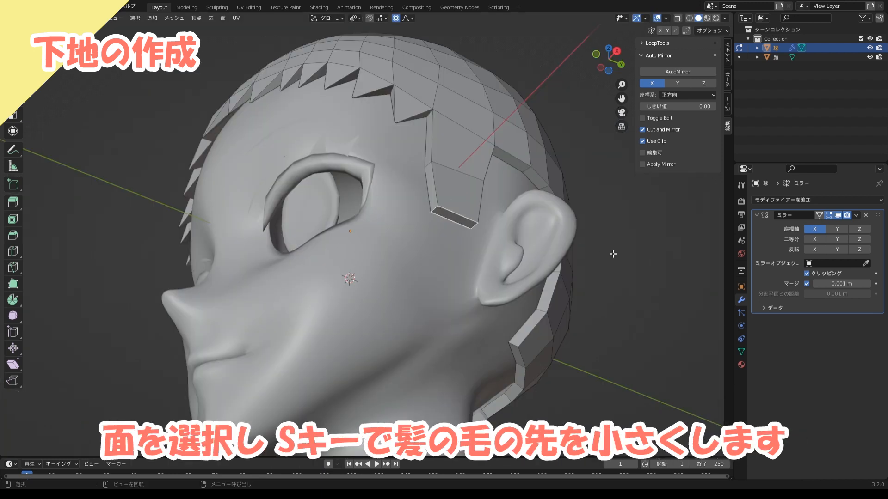
pyautogui.press('s')
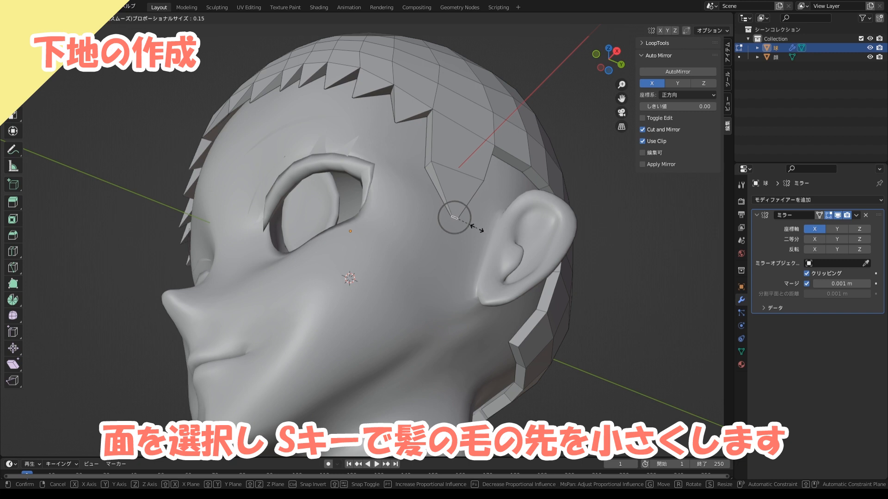
pyautogui.click(479, 220)
pyautogui.press('Delete')
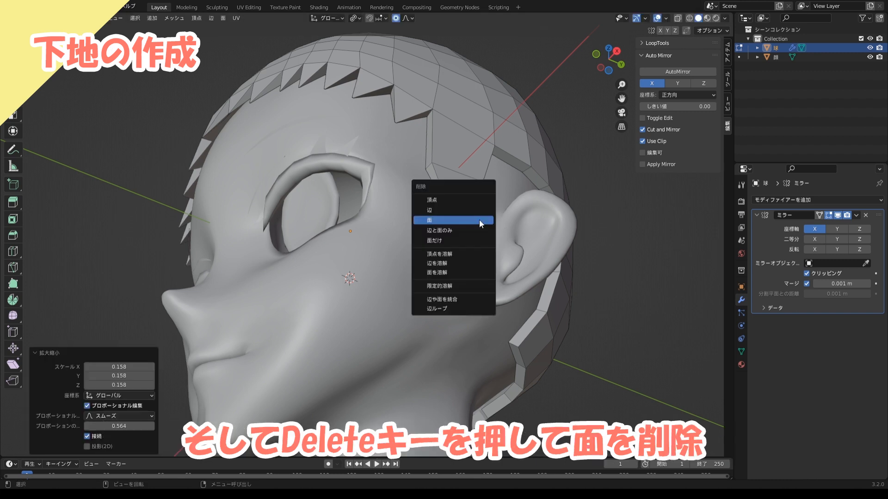
pyautogui.click(479, 220)
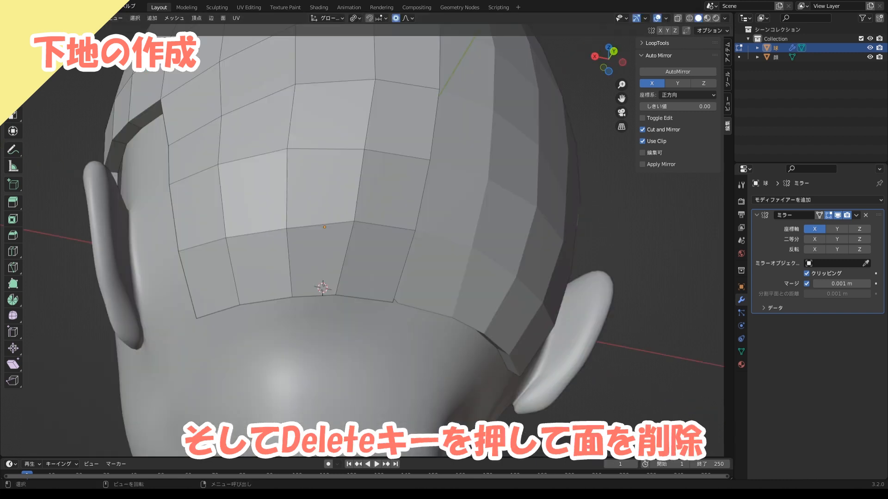
# Delete the face inside the gap at the middle of the back hair
pyautogui.moveTo(436, 203); pyautogui.dragTo(411, 212, button='middle')
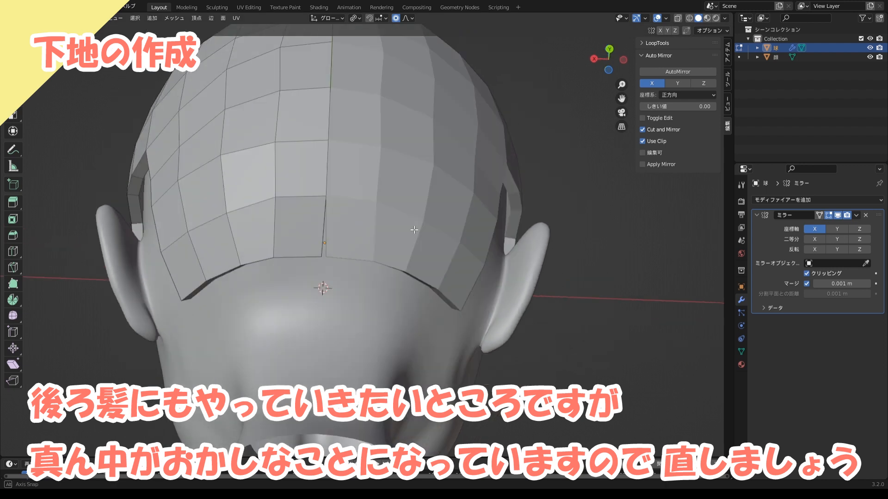
pyautogui.scroll(2, 412, 212)
pyautogui.keyDown('shift'); pyautogui.moveTo(331, 178); pyautogui.dragTo(382, 243, button='middle'); pyautogui.keyUp('shift')
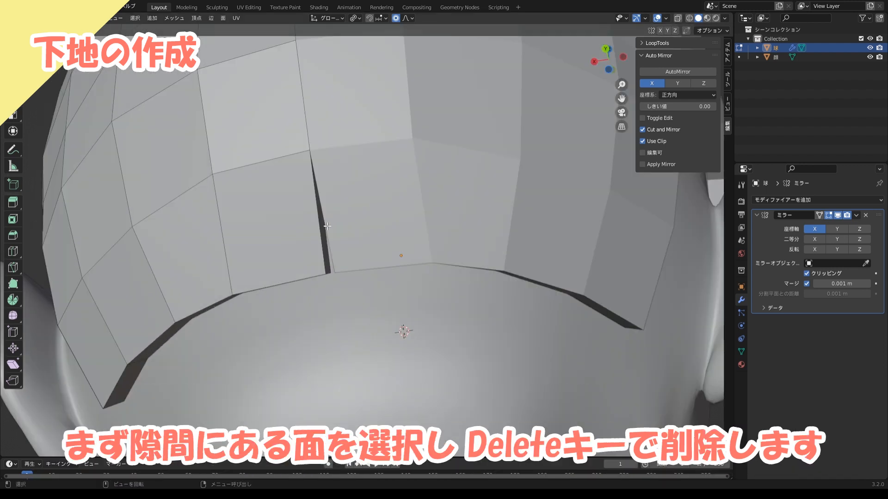
pyautogui.click(323, 231)
pyautogui.press('Delete')
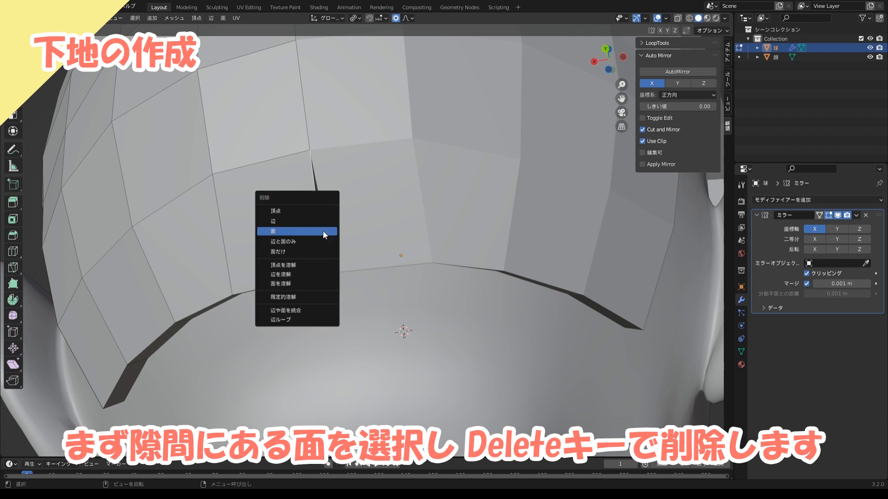
pyautogui.click(322, 231)
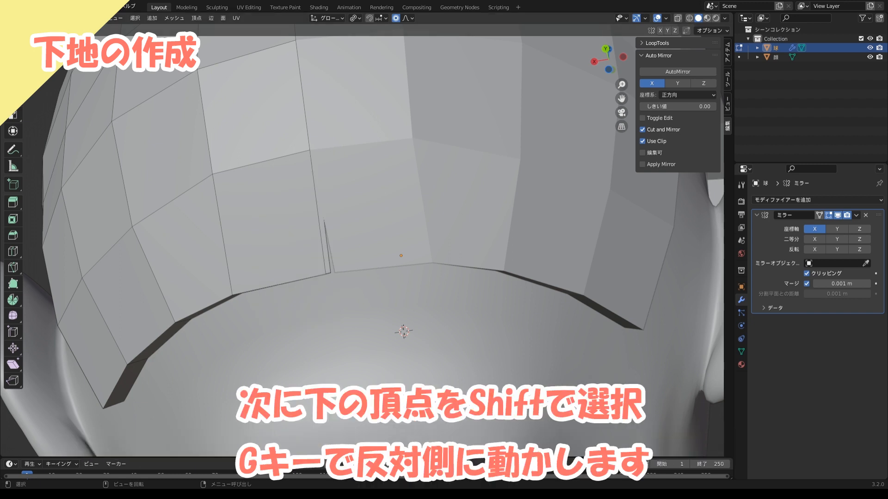
# Move the lower vertices beside the back gap onto the mirror centre line to close the gap
pyautogui.keyDown('shift'); pyautogui.click(328, 274); pyautogui.keyUp('shift')
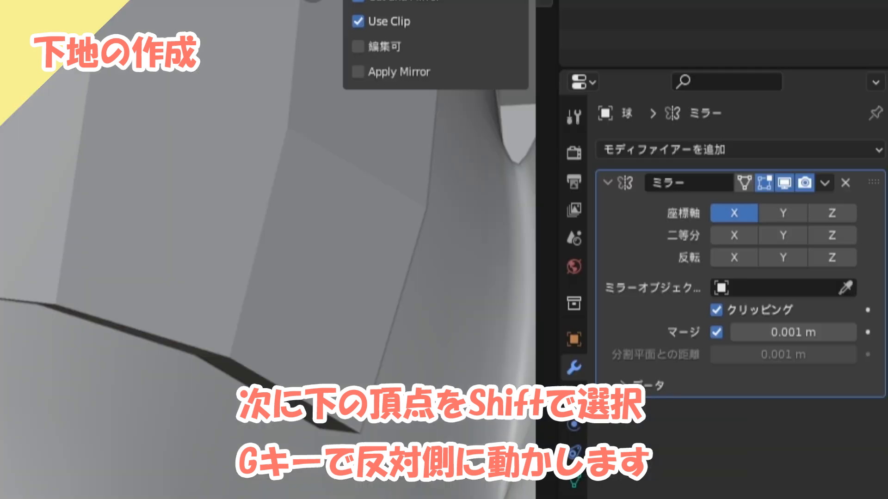
pyautogui.moveTo(353, 291); pyautogui.dragTo(428, 315, button='middle')
pyautogui.press('g')
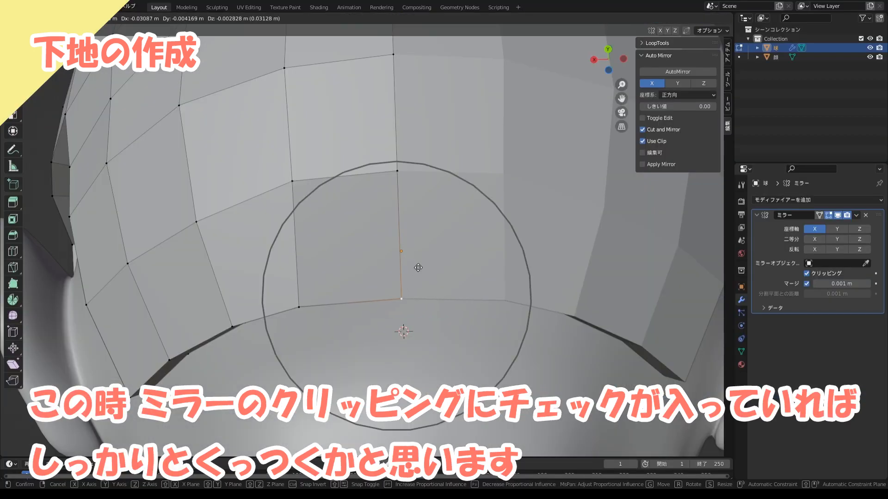
pyautogui.click(418, 268)
# Inspect the back of the hair mesh for buried faces with X-ray display on, and restore the solid display
pyautogui.moveTo(424, 269); pyautogui.dragTo(448, 262, button='middle')
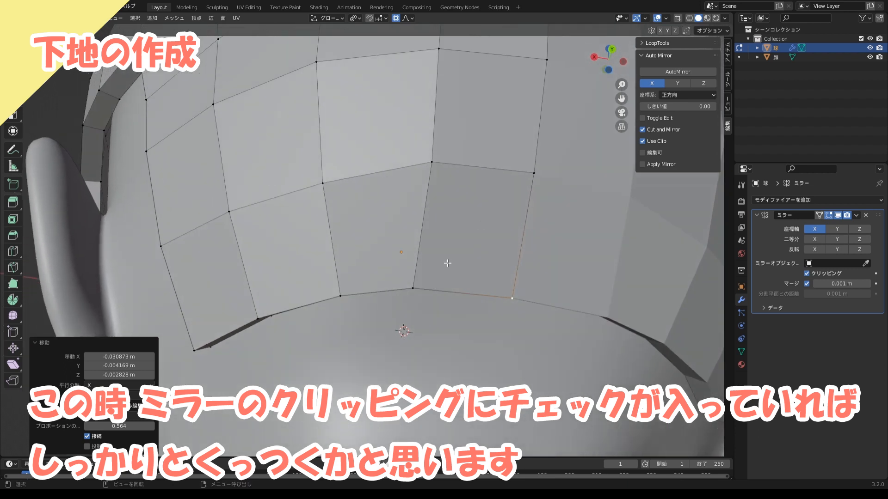
pyautogui.click(678, 18)
pyautogui.moveTo(570, 169); pyautogui.dragTo(583, 194, button='middle')
pyautogui.moveTo(596, 253); pyautogui.dragTo(638, 56, button='middle')
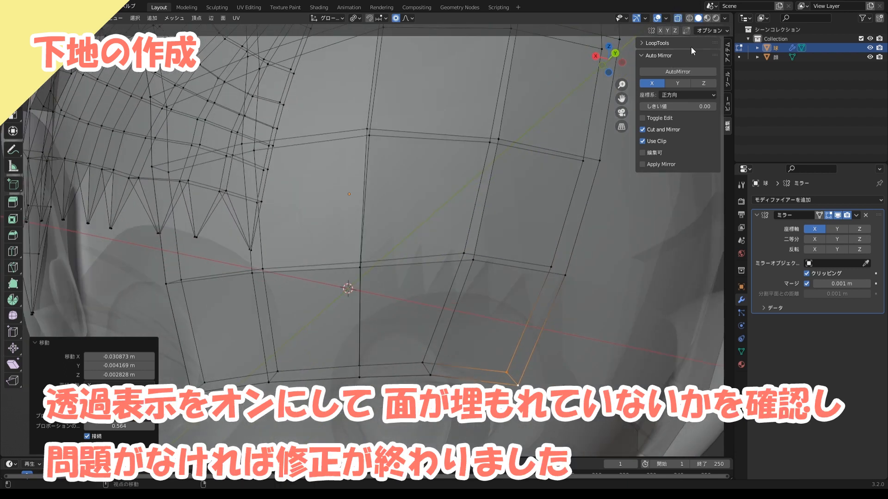
pyautogui.click(677, 19)
pyautogui.scroll(-2, 506, 215)
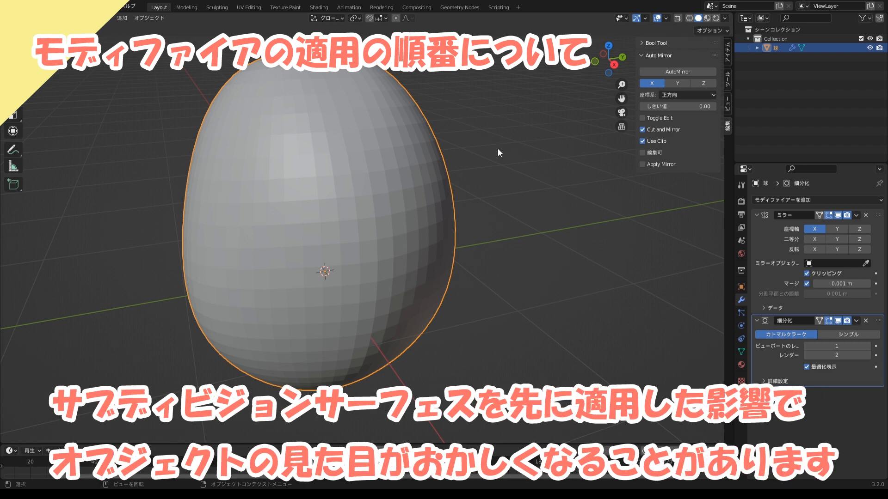
# On the egg-shaped example mesh, try applying Subdivision (細分化) before Mirror, and try placing Subdivision above Mirror in the stack
pyautogui.scroll(1, 497, 148)
pyautogui.click(856, 321)
pyautogui.click(842, 331)
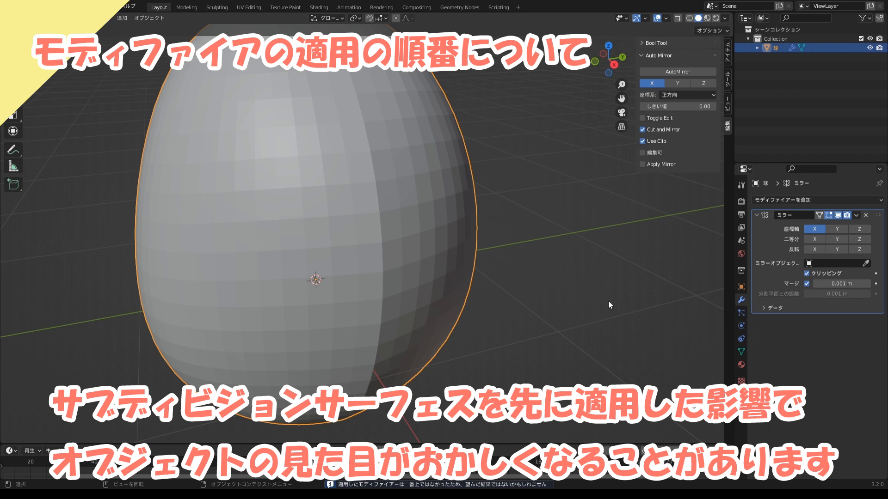
pyautogui.hotkey('ctrl', 'z')
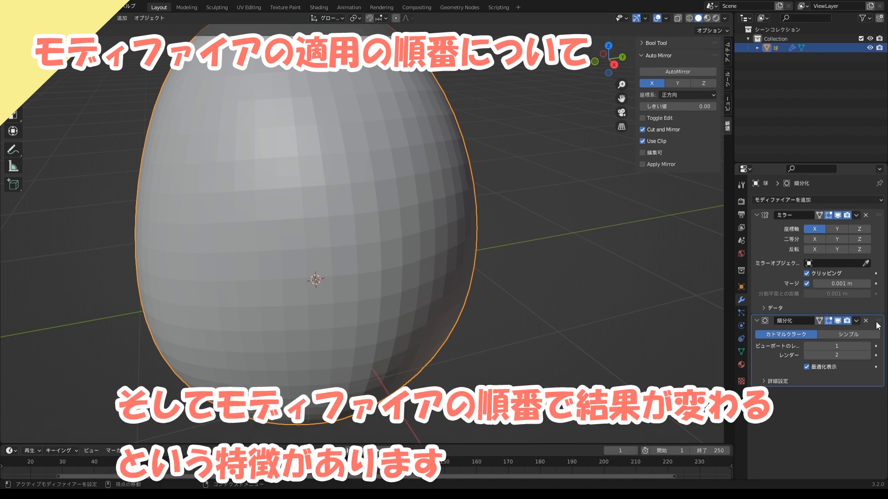
pyautogui.moveTo(878, 320); pyautogui.dragTo(878, 215)
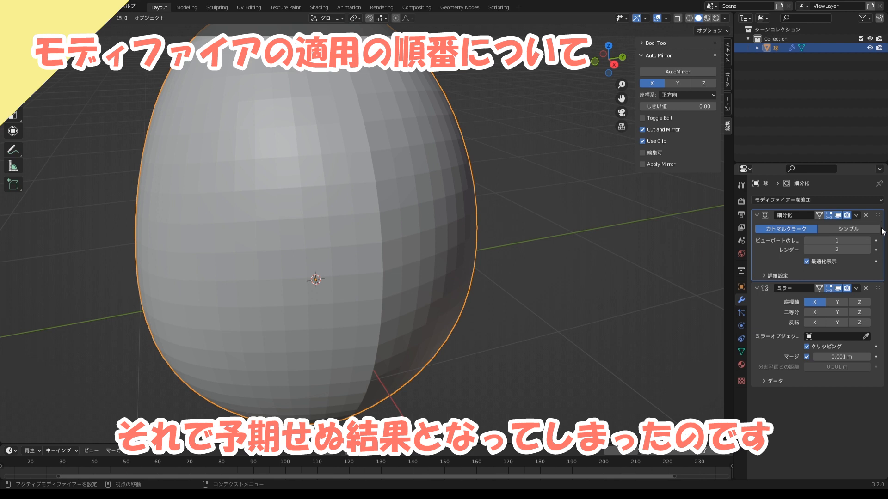
pyautogui.moveTo(878, 215); pyautogui.dragTo(885, 302)
# Apply the example mesh's Mirror (ミラー) modifier first and its Subdivision (細分化) modifier second
pyautogui.click(856, 215)
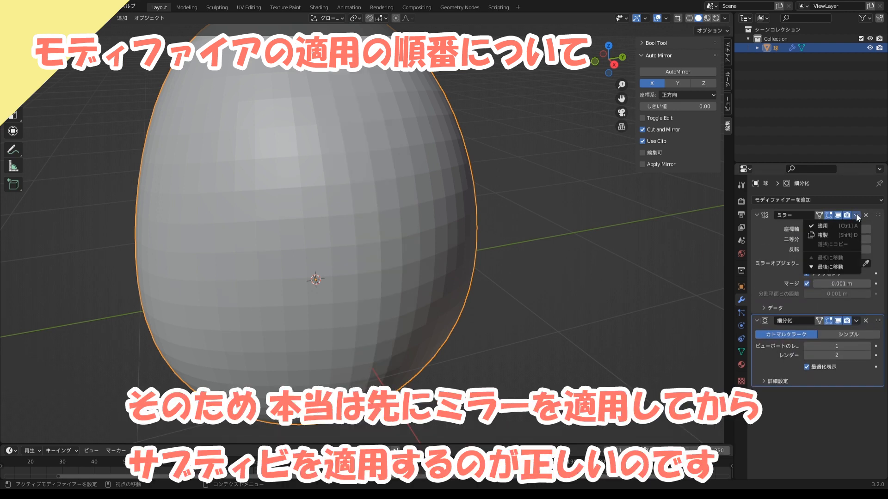
pyautogui.click(844, 225)
pyautogui.click(856, 215)
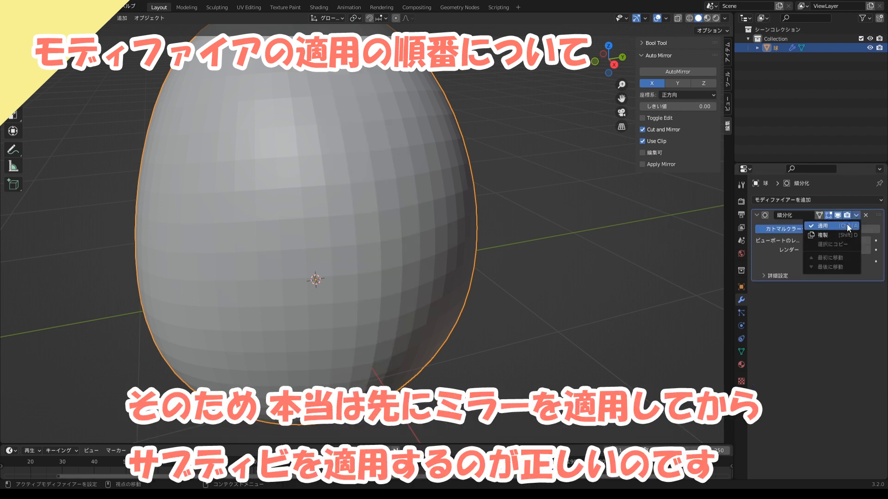
pyautogui.click(846, 224)
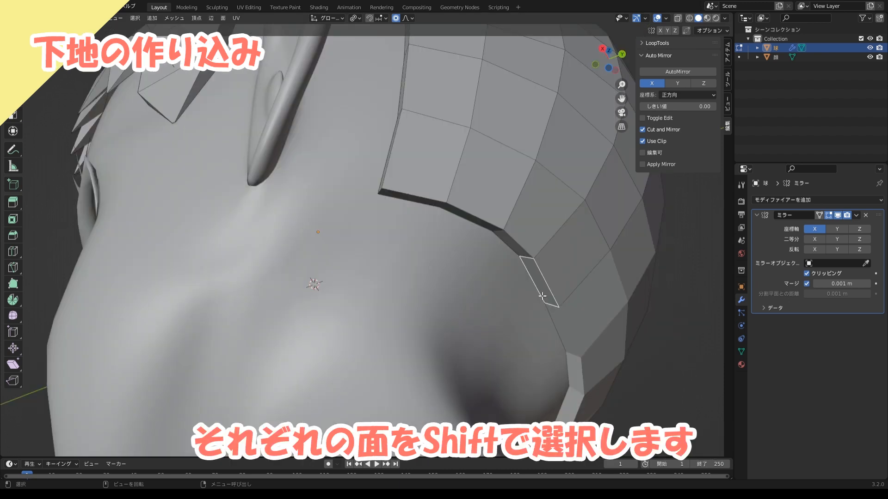
# On the hair mesh, select the lower rim faces at the back and extrude them as individual faces by about 0.164 m
pyautogui.keyDown('shift'); pyautogui.click(497, 236); pyautogui.keyUp('shift')
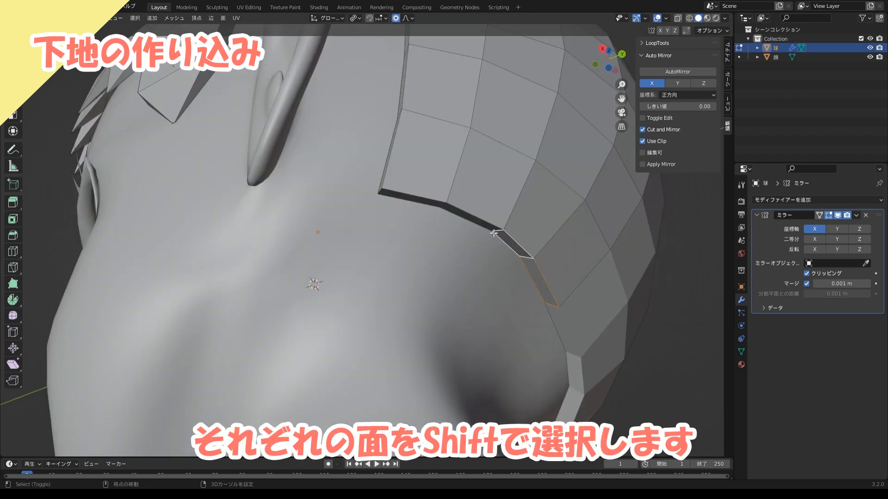
pyautogui.keyDown('shift'); pyautogui.click(471, 220); pyautogui.keyUp('shift')
pyautogui.keyDown('shift'); pyautogui.click(413, 202); pyautogui.keyUp('shift')
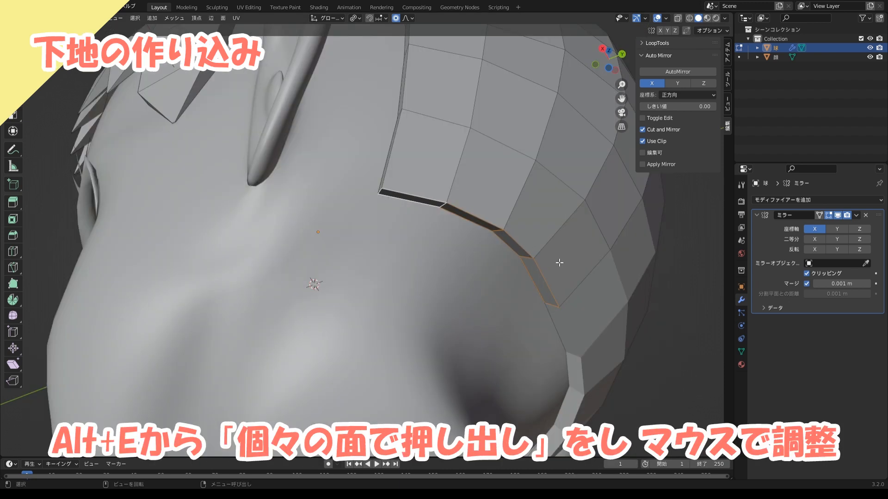
pyautogui.hotkey('alt', 'e')
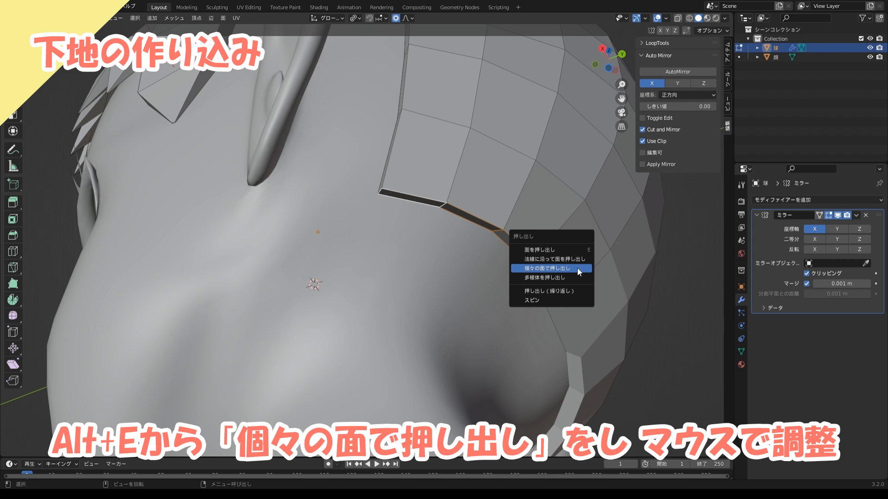
pyautogui.click(577, 267)
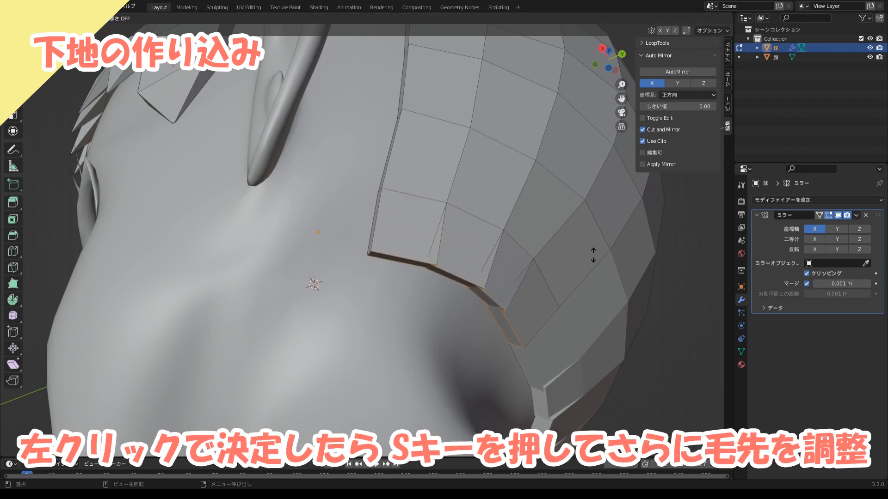
pyautogui.click(594, 257)
# Scale the extruded back rim faces down to pointed tips with proportional size 0.35 and delete the shrunken end faces
pyautogui.press('s')
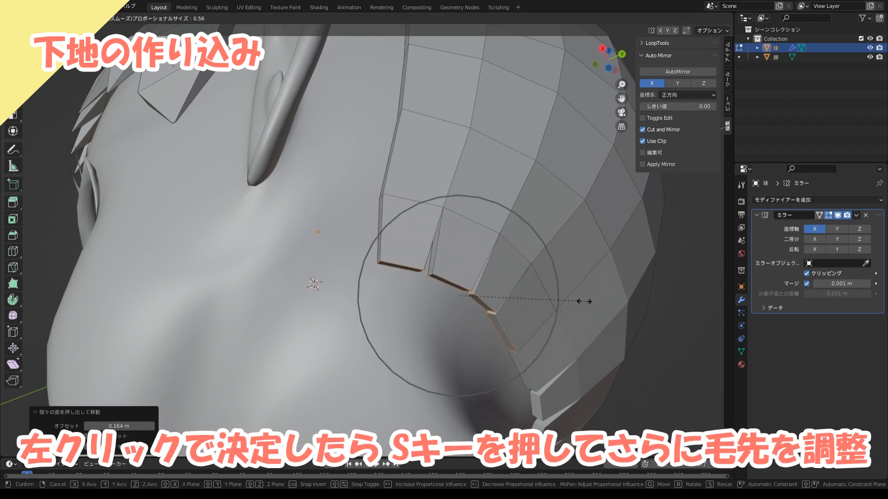
pyautogui.scroll(5, 549, 307)
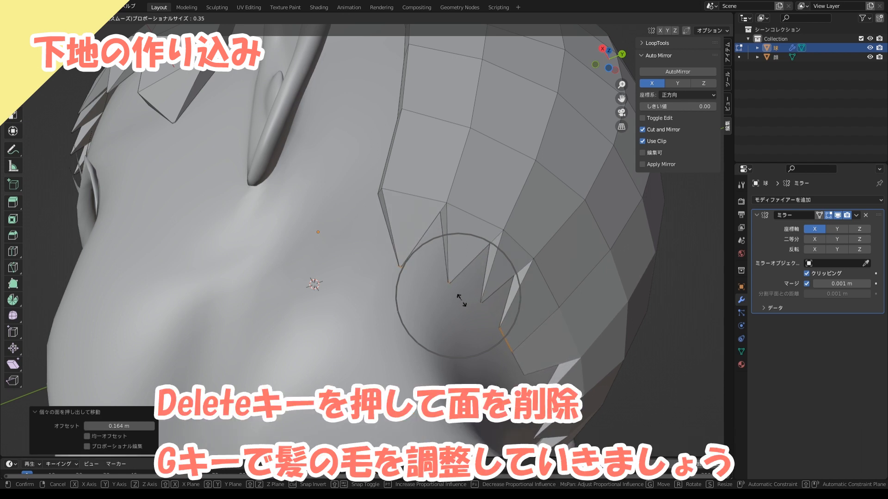
pyautogui.click(463, 301)
pyautogui.press('Delete')
pyautogui.click(463, 300)
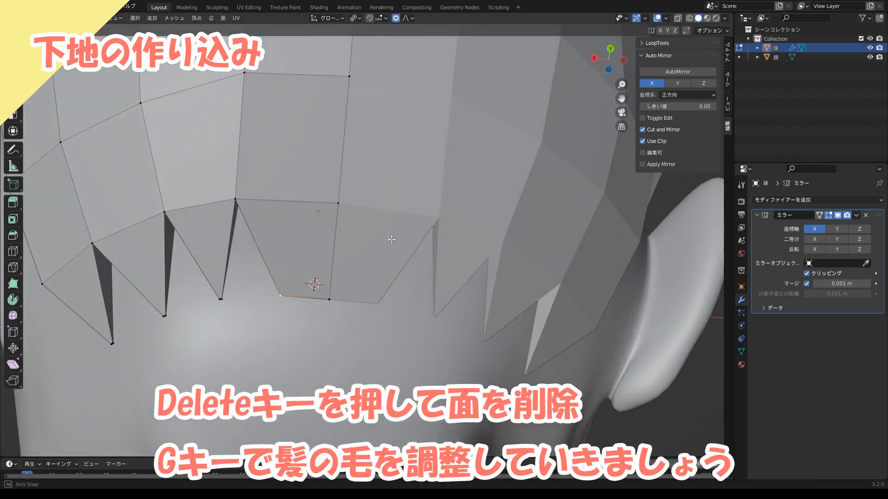
# Move the lower corner vertex of the central back strand toward the mirror line to form a single centre point
pyautogui.press('g')
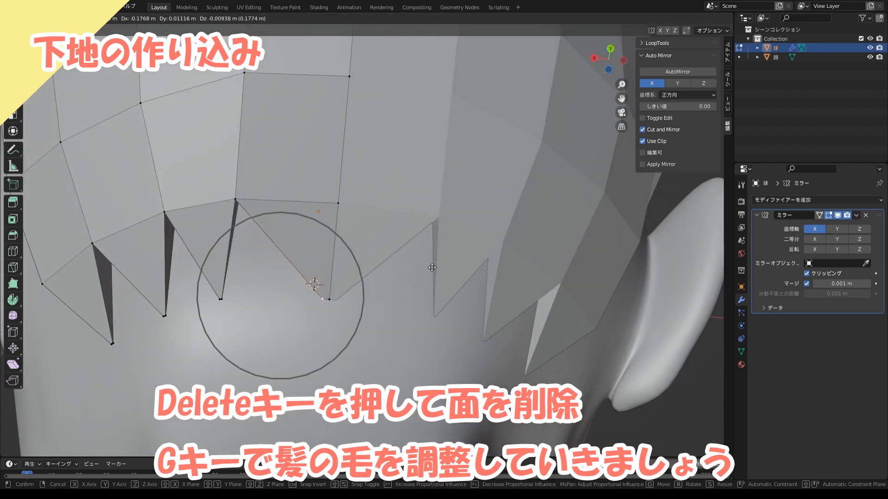
pyautogui.click(433, 266)
pyautogui.moveTo(432, 267); pyautogui.dragTo(417, 277, button='middle')
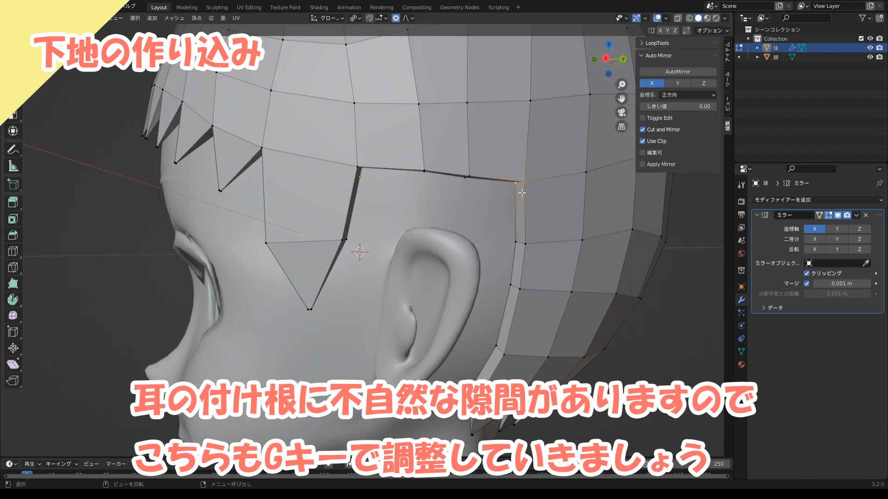
# Move the hair rim corner vertices behind and in front of the ear's top down to close the gap above the ear
pyautogui.press('g')
pyautogui.click(495, 215)
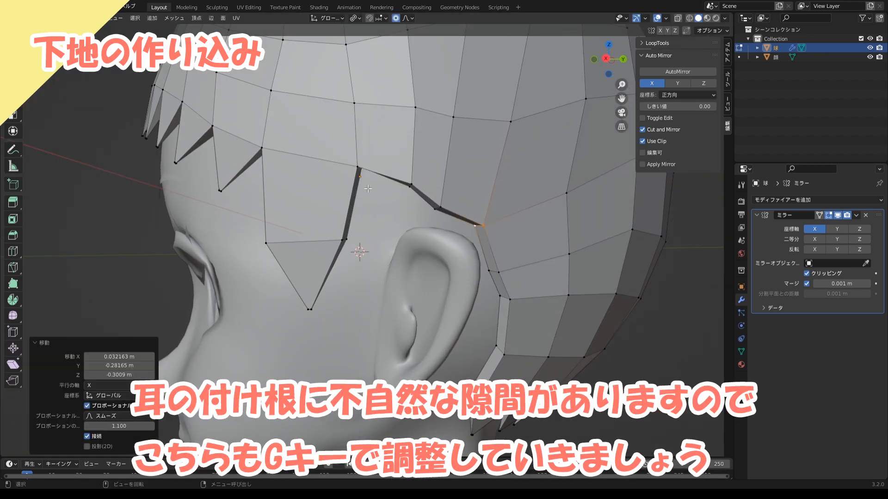
pyautogui.moveTo(494, 216); pyautogui.dragTo(373, 104, button='middle')
pyautogui.press('g')
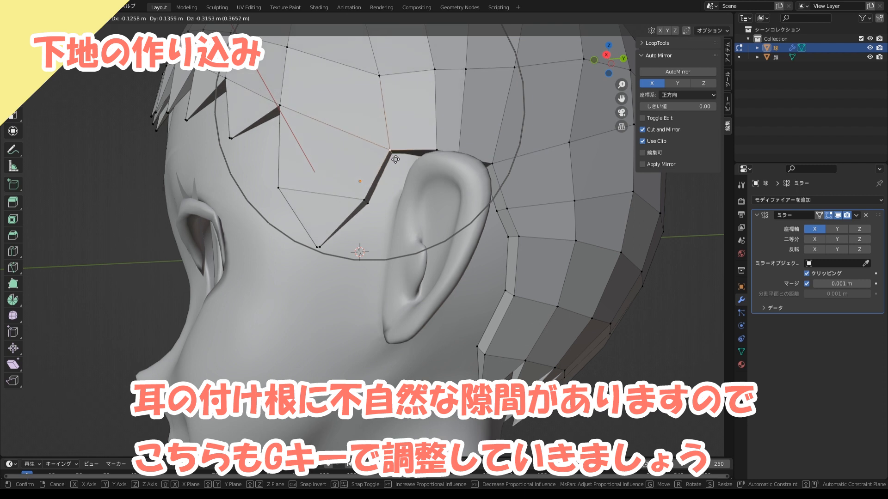
pyautogui.click(394, 152)
# Move the hair rim vertices behind the ear forward against the ear's base to close the gap there
pyautogui.click(517, 237)
pyautogui.moveTo(517, 238); pyautogui.dragTo(509, 241, button='middle')
pyautogui.press('g')
pyautogui.click(475, 243)
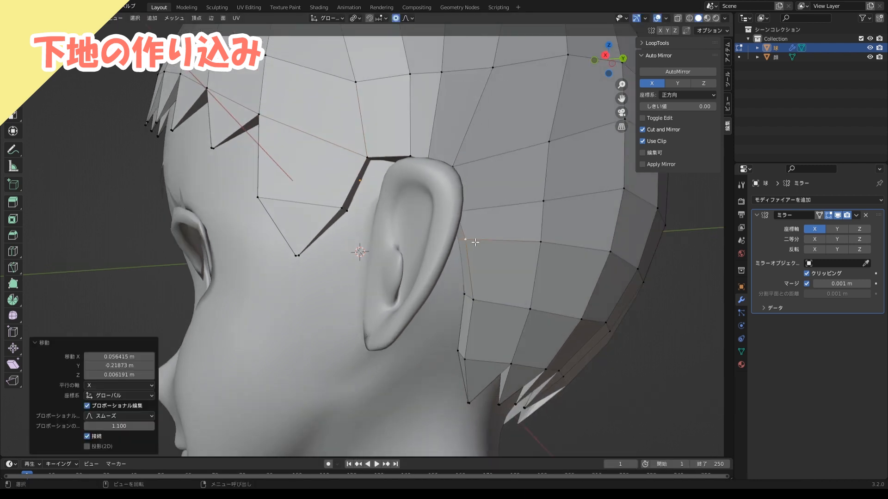
pyautogui.click(477, 305)
pyautogui.press('g')
pyautogui.click(438, 300)
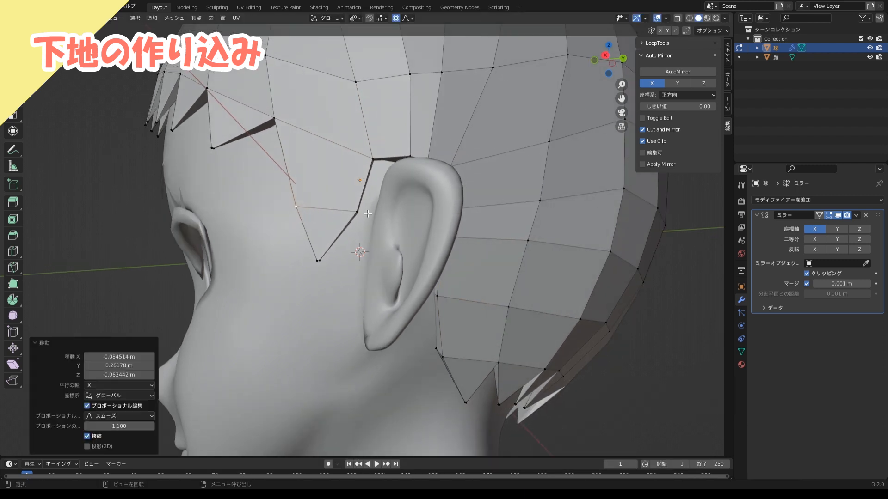
# Nudge a vertex on the upper side and one on the rear side of the hair mesh to even out the surface
pyautogui.moveTo(439, 301); pyautogui.dragTo(399, 181, button='middle')
pyautogui.click(356, 89)
pyautogui.press('g')
pyautogui.click(366, 87)
pyautogui.click(512, 161)
pyautogui.press('g')
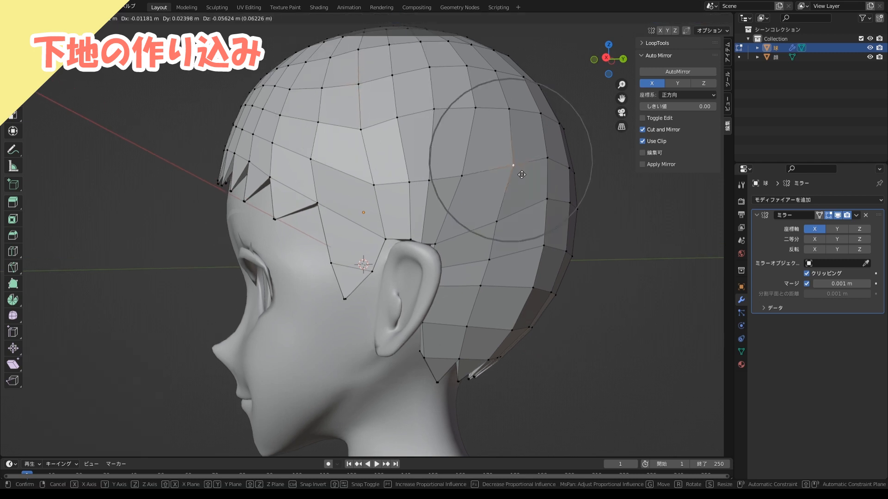
pyautogui.click(521, 169)
# With X-ray on and proportional editing's Connected Only (接続のみ) off, move a vertex at the back of the head along with the inner layer
pyautogui.moveTo(509, 241); pyautogui.dragTo(463, 253, button='middle')
pyautogui.click(584, 162)
pyautogui.press('g')
pyautogui.moveTo(543, 190); pyautogui.dragTo(626, 230, button='middle')
pyautogui.rightClick(585, 164)
pyautogui.hotkey('alt', 'z')
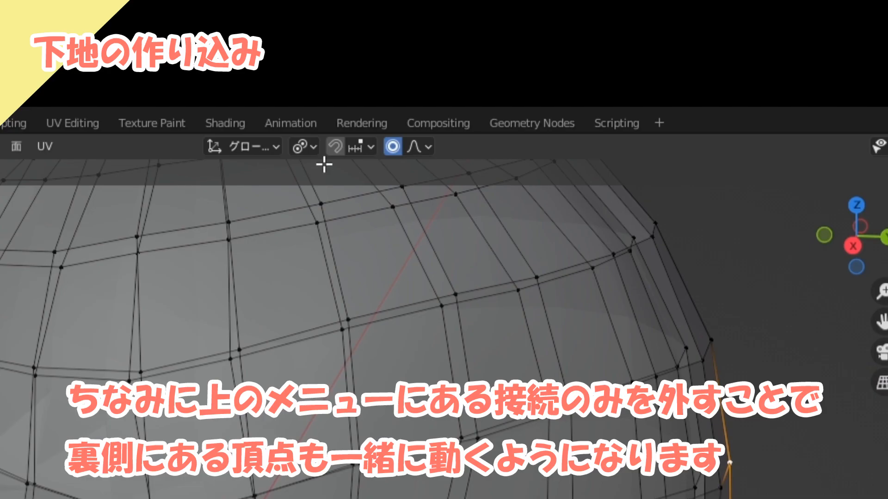
pyautogui.click(412, 18)
pyautogui.click(341, 186)
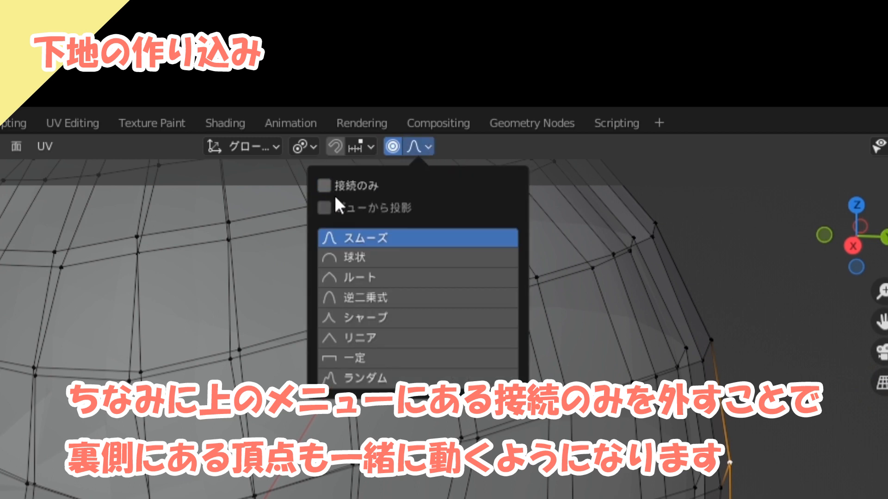
pyautogui.press('g')
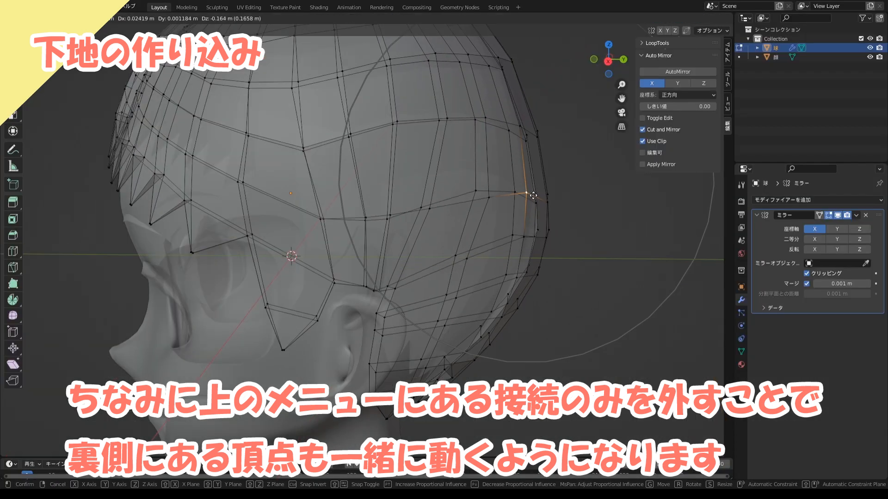
pyautogui.click(539, 192)
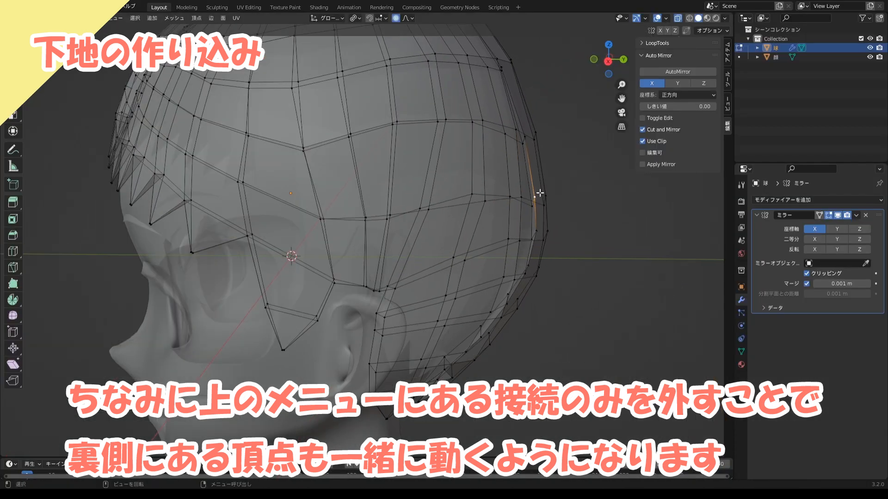
# Restore the solid display and move the sideburn strand's front edge vertex and its tip backward toward the ear
pyautogui.moveTo(539, 193); pyautogui.dragTo(552, 179, button='middle')
pyautogui.hotkey('alt', 'z')
pyautogui.click(298, 271)
pyautogui.press('g')
pyautogui.click(316, 278)
pyautogui.click(320, 315)
pyautogui.press('g')
pyautogui.click(337, 316)
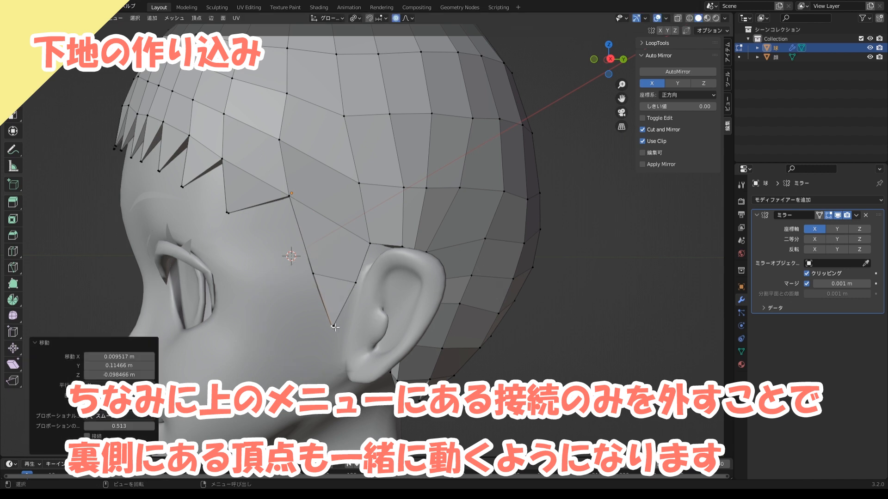
# Switch the hair mesh to Object Mode and apply Shade Smooth (スムーズシェード)
pyautogui.scroll(-5, 476, 263)
pyautogui.moveTo(476, 263); pyautogui.dragTo(513, 262, button='middle')
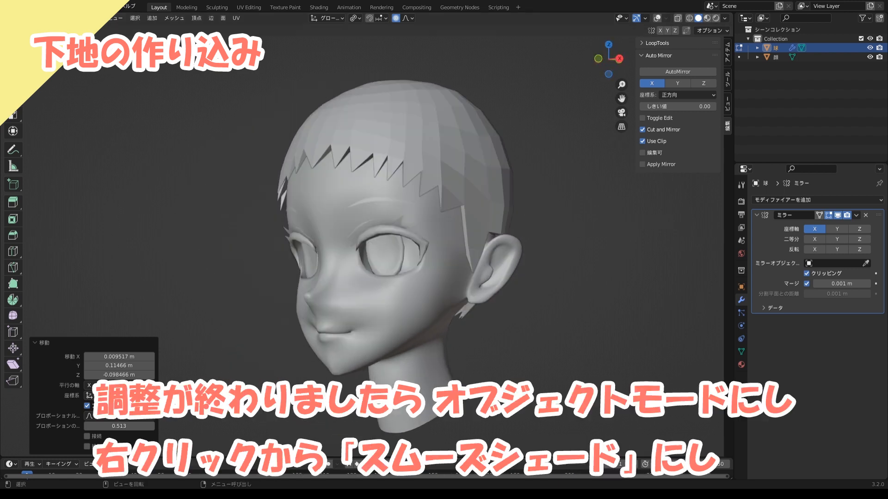
pyautogui.click(46, 18)
pyautogui.click(46, 28)
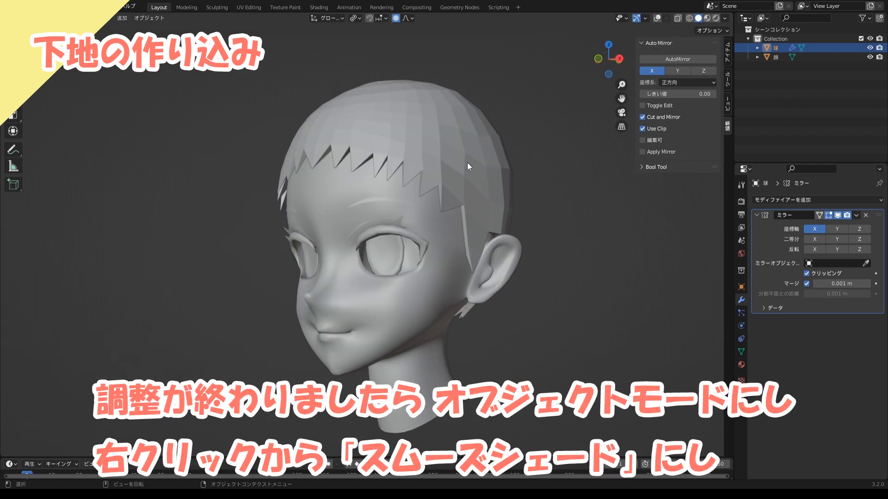
pyautogui.rightClick(468, 163)
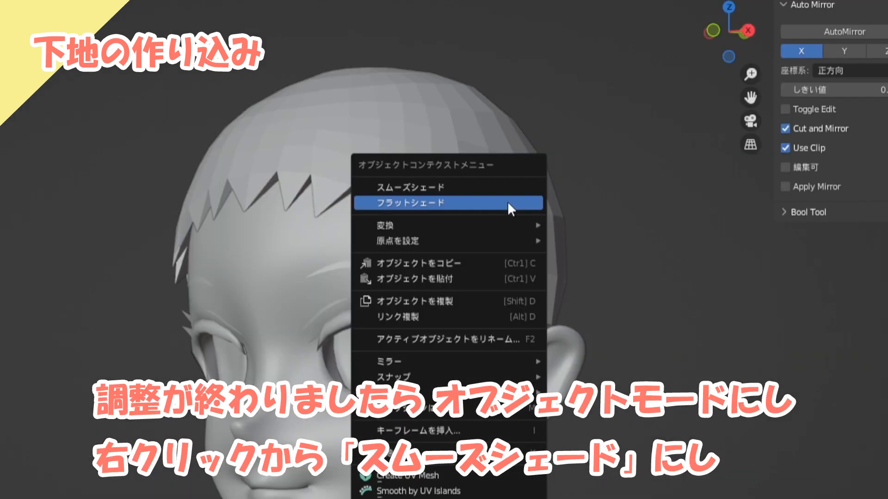
pyautogui.click(504, 187)
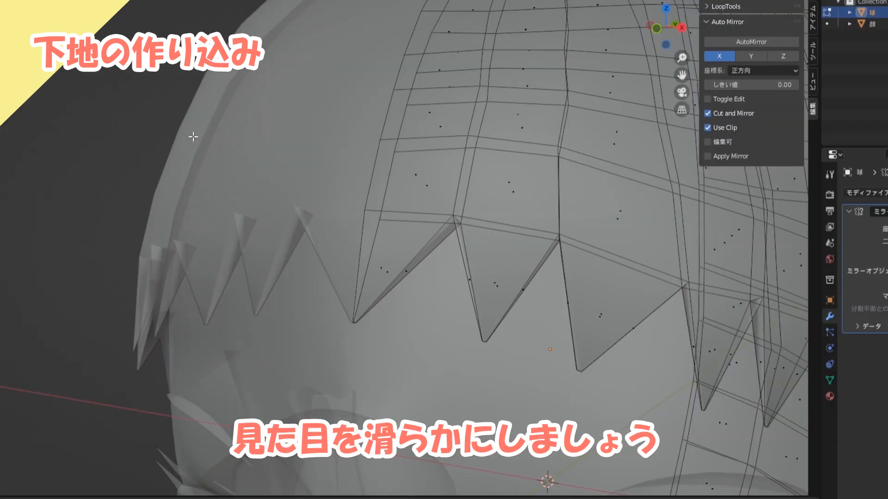
# Select the narrow inner face at the mirror-line edge of the front centre hair tip and delete it as a face (面)
pyautogui.click(366, 253)
pyautogui.click(363, 266)
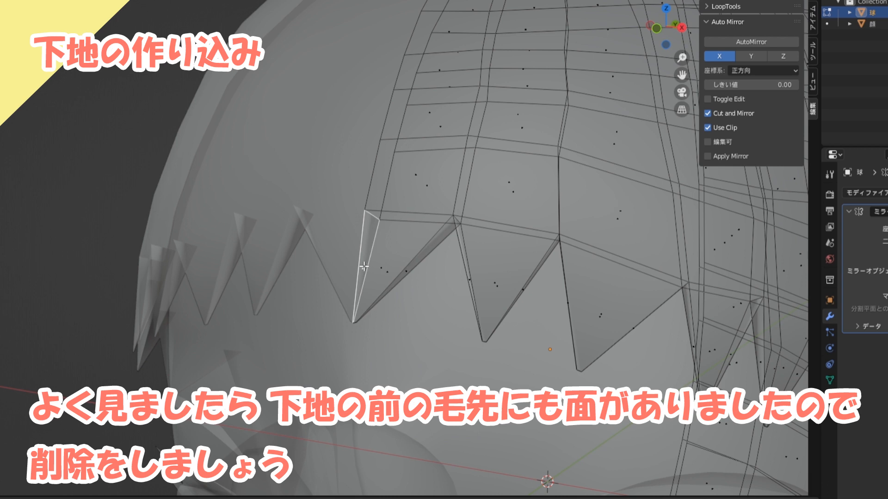
pyautogui.press('x')
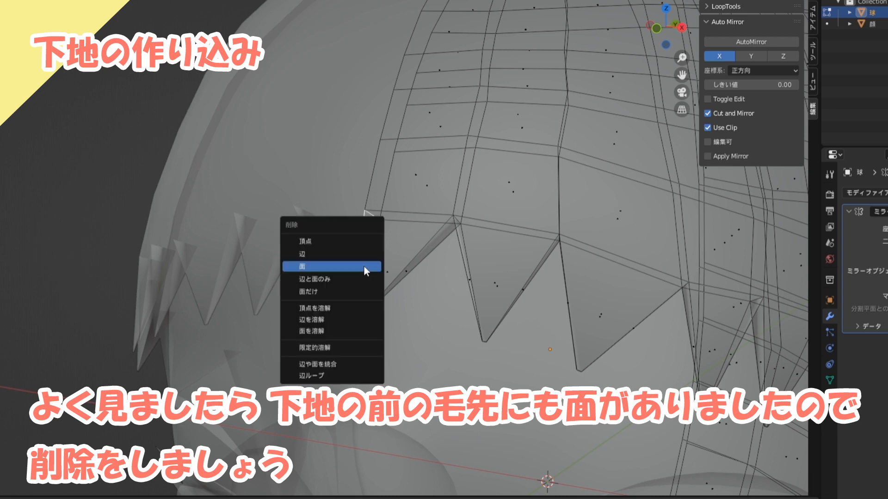
pyautogui.click(364, 268)
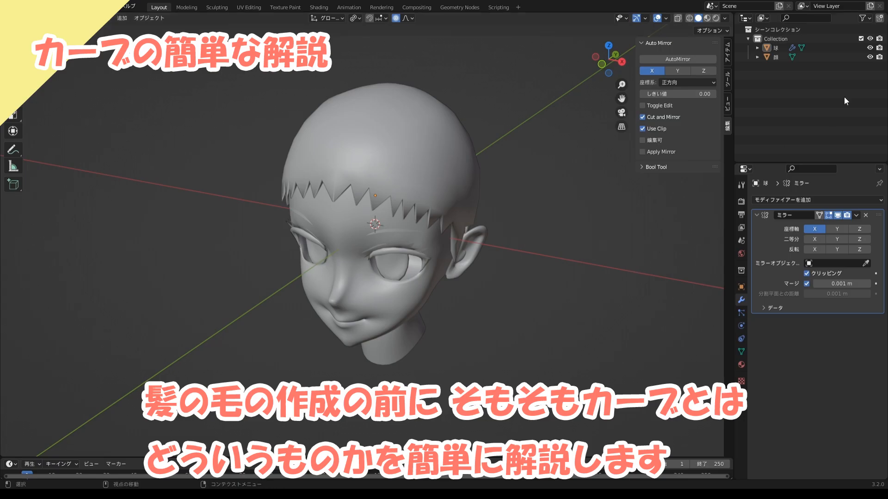
# Hide the hair and face objects and add a Bezier curve with a 1 m radius at the origin
pyautogui.moveTo(870, 57); pyautogui.dragTo(870, 48)
pyautogui.hotkey('shift', 'a')
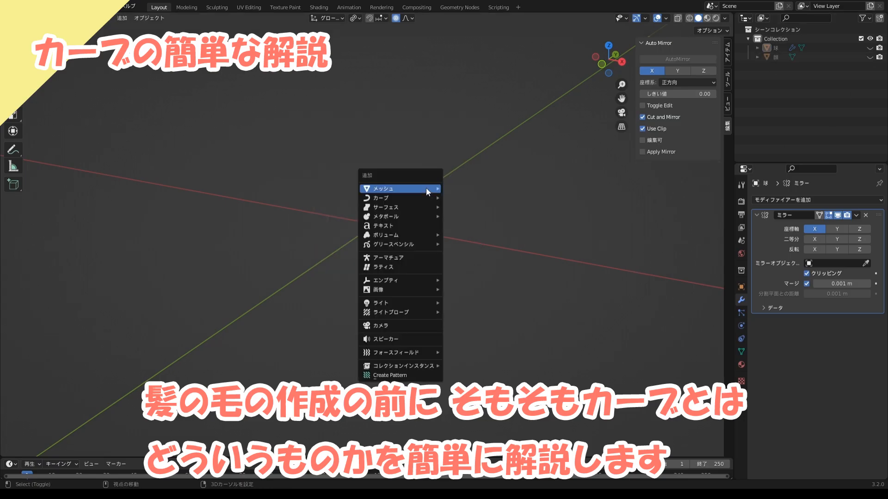
pyautogui.moveTo(425, 197)
pyautogui.click(458, 197)
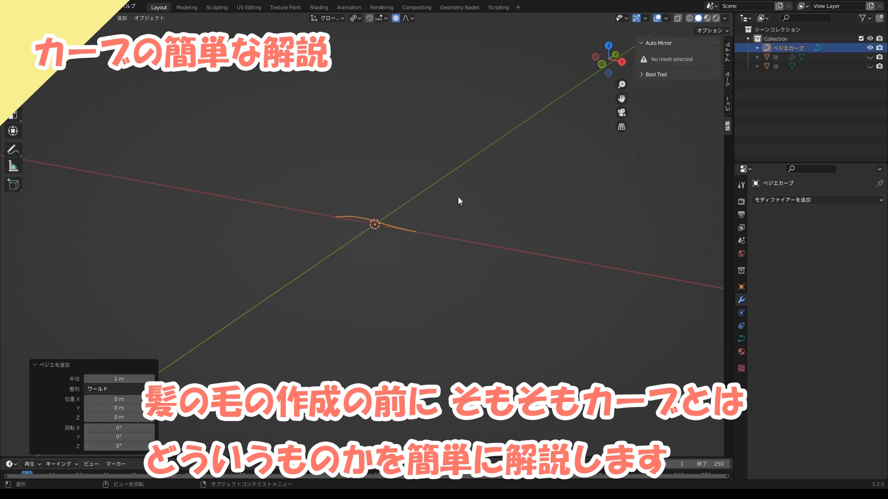
# Examine the Bezier curve's shape and its control points in Object and Edit Mode, including from the top view
pyautogui.scroll(5, 470, 218)
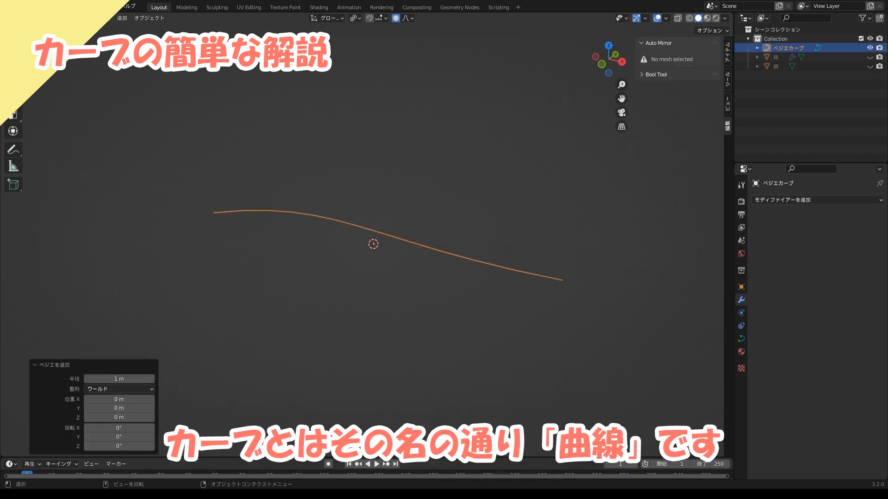
pyautogui.press('Tab')
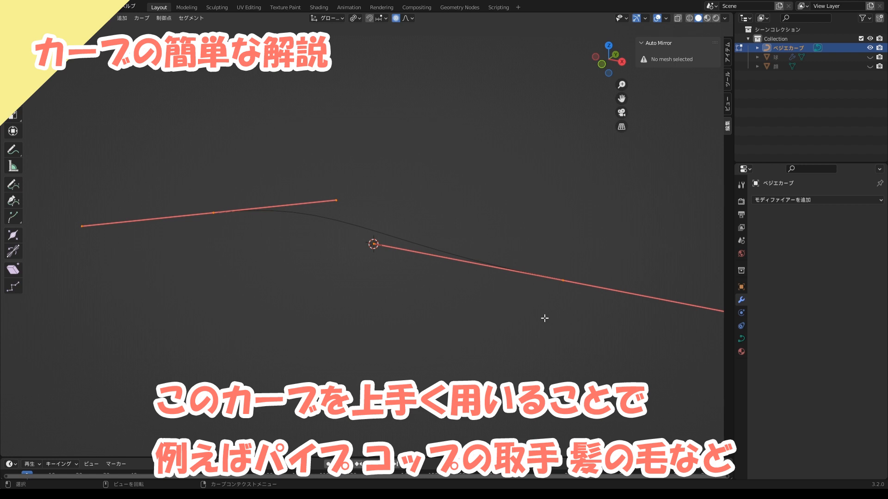
pyautogui.scroll(-1, 545, 317)
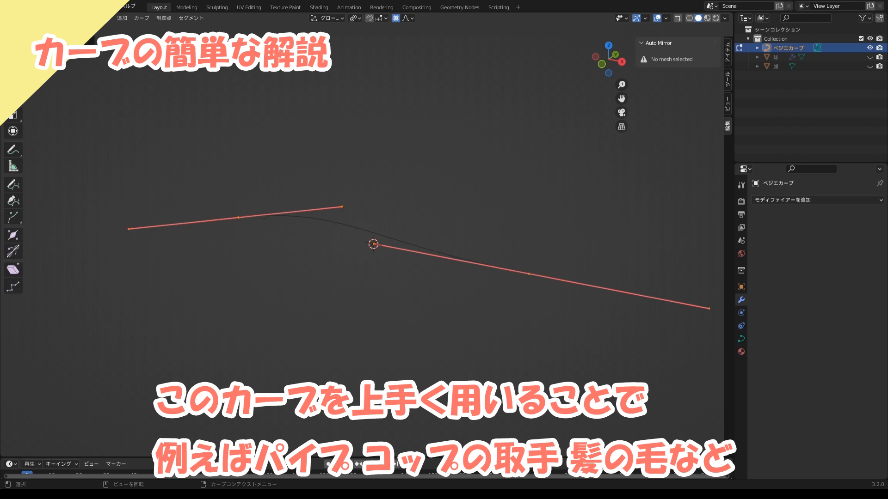
pyautogui.press('Tab')
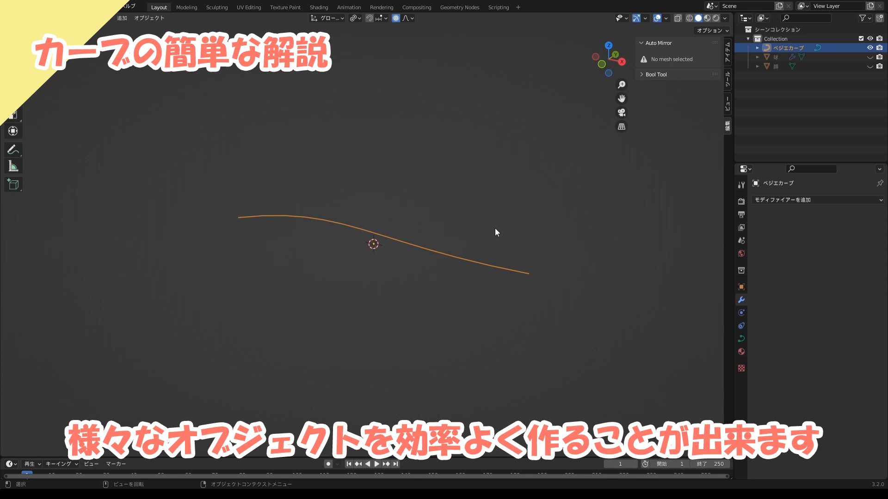
pyautogui.press('KP_7')
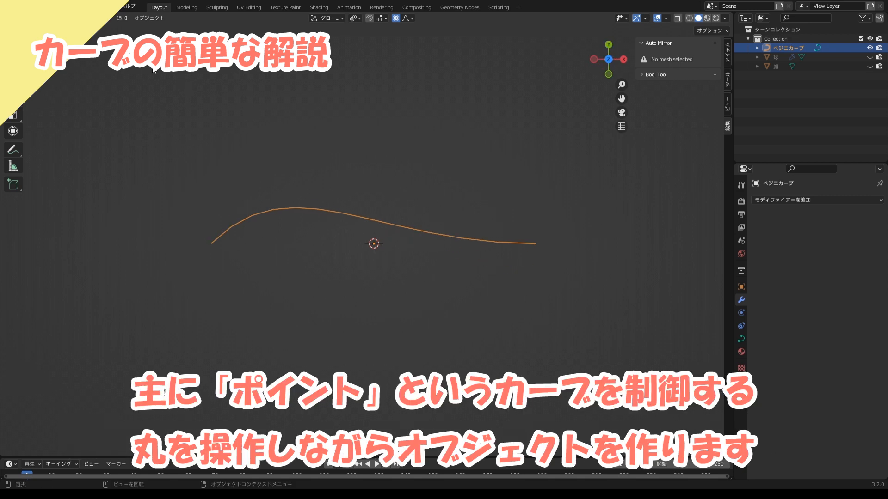
pyautogui.press('Tab')
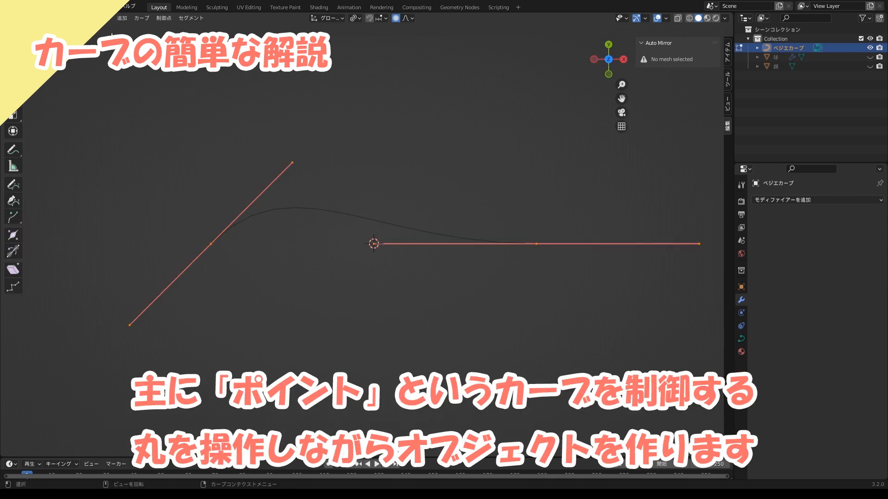
pyautogui.press('Tab')
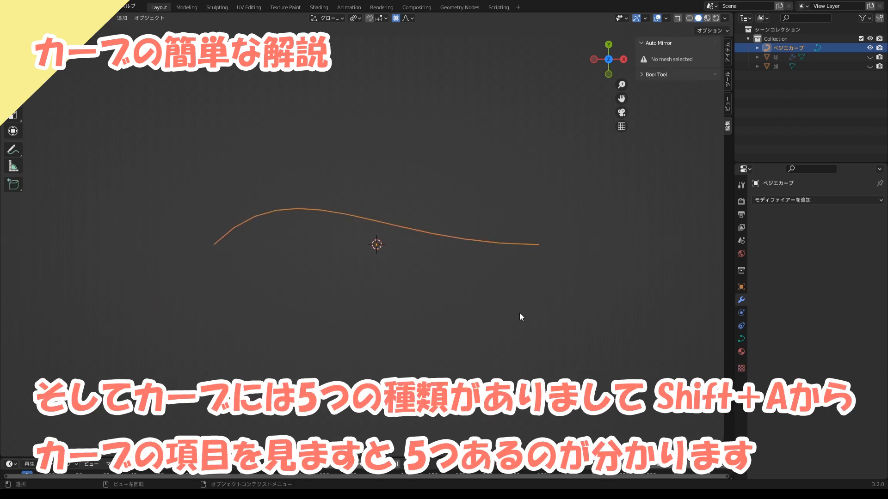
# Look through the available curve types and add a fresh Bezier curve at the origin
pyautogui.click(342, 185)
pyautogui.hotkey('shift', 'a')
pyautogui.moveTo(342, 184)
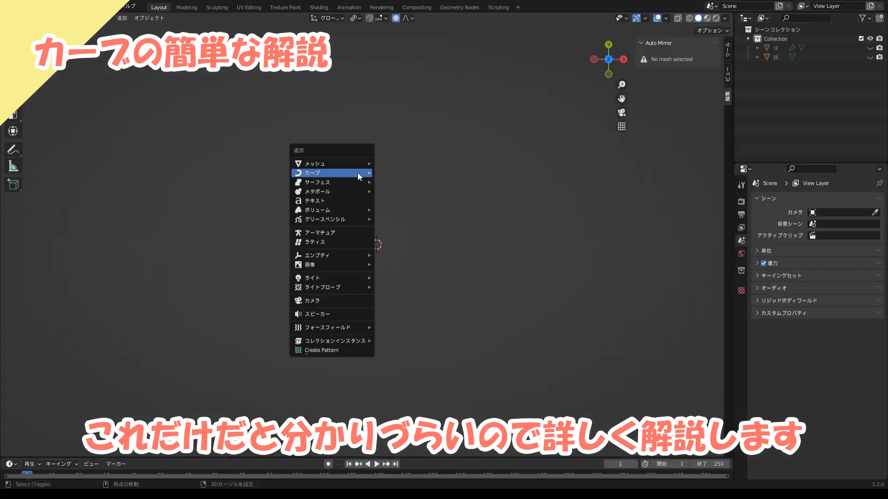
pyautogui.click(370, 143)
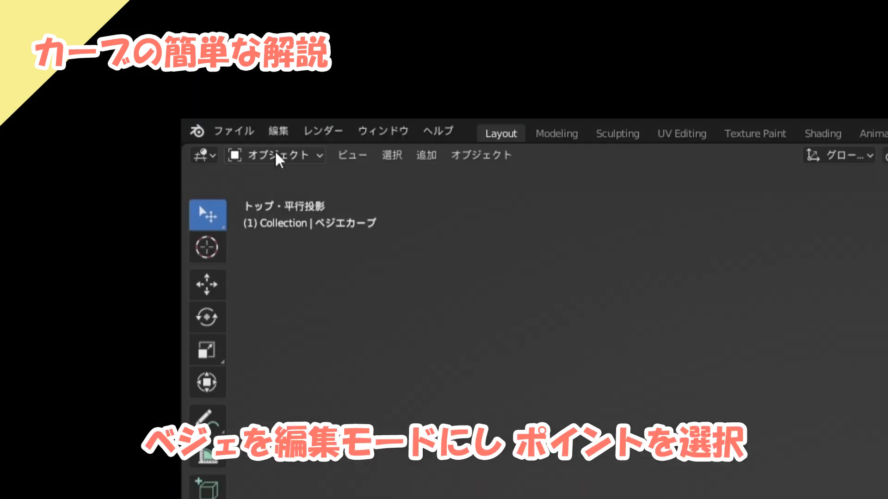
# Put the Bezier curve into Edit Mode and select the control point at its +X end
pyautogui.click(51, 18)
pyautogui.click(55, 38)
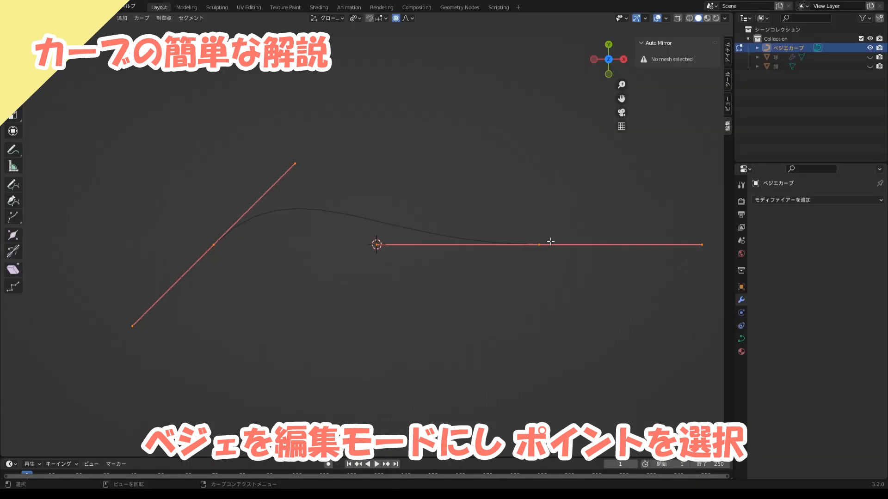
pyautogui.click(541, 246)
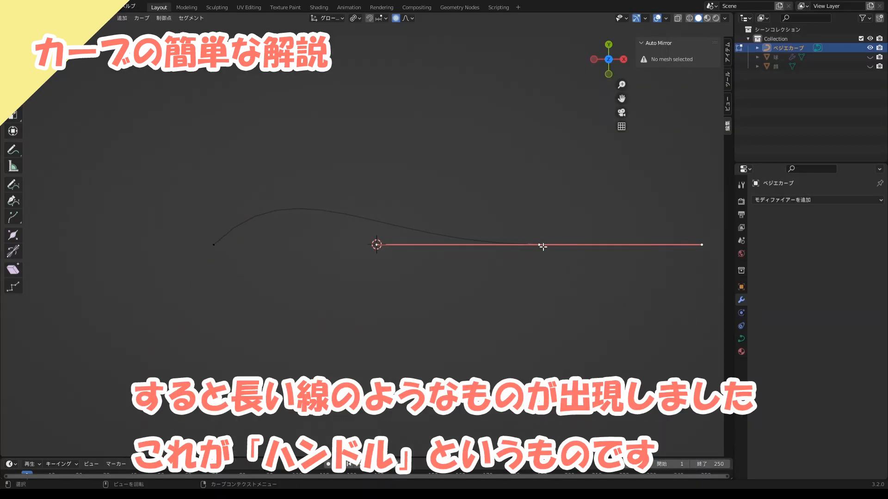
# Rotate the handles of the Bezier curve's +X end control point in Edit Mode
pyautogui.press('a')
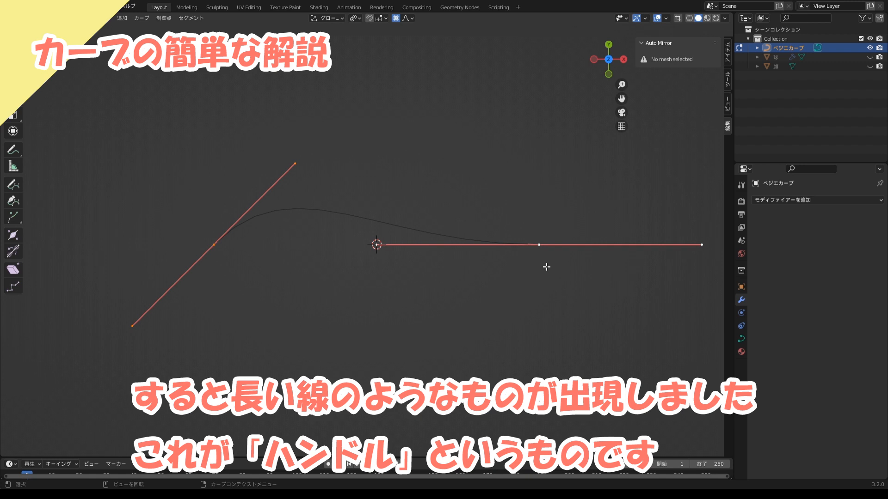
pyautogui.click(539, 245)
pyautogui.press('r')
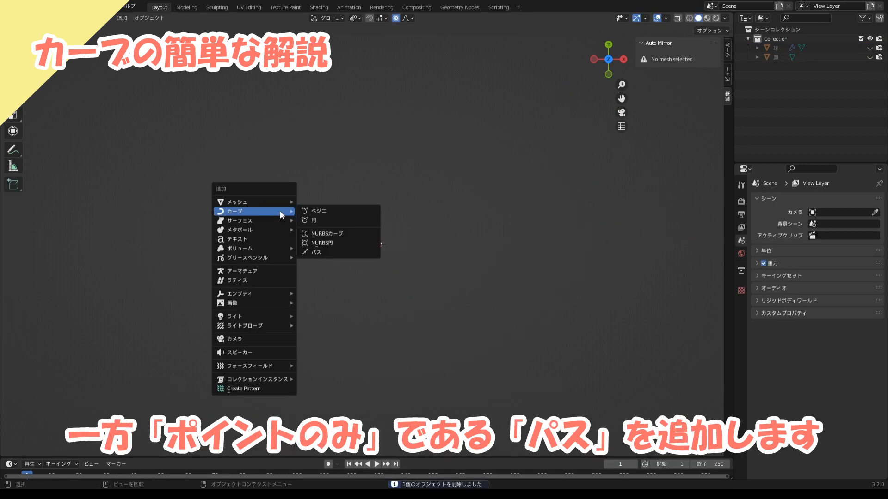
# Replace the Bezier curve with a Path curve, moving its +X end point toward +Y and the neighbouring point toward -Y
pyautogui.click(330, 251)
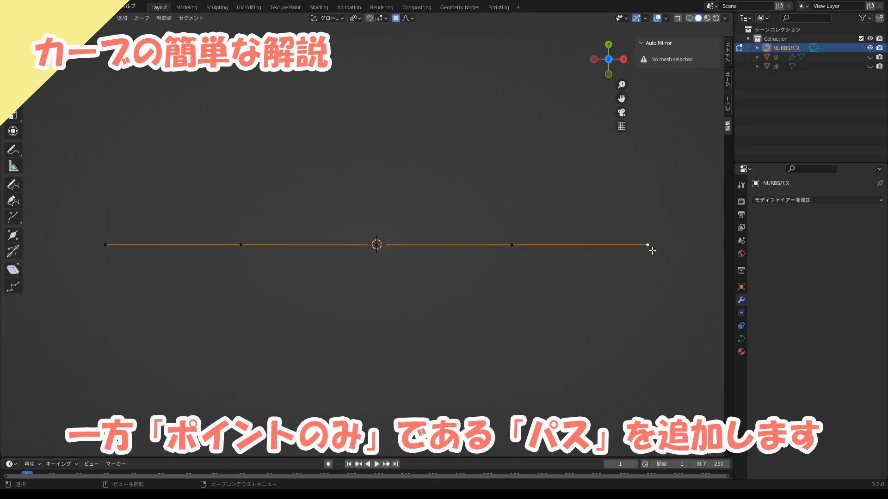
pyautogui.click(647, 245)
pyautogui.press('g')
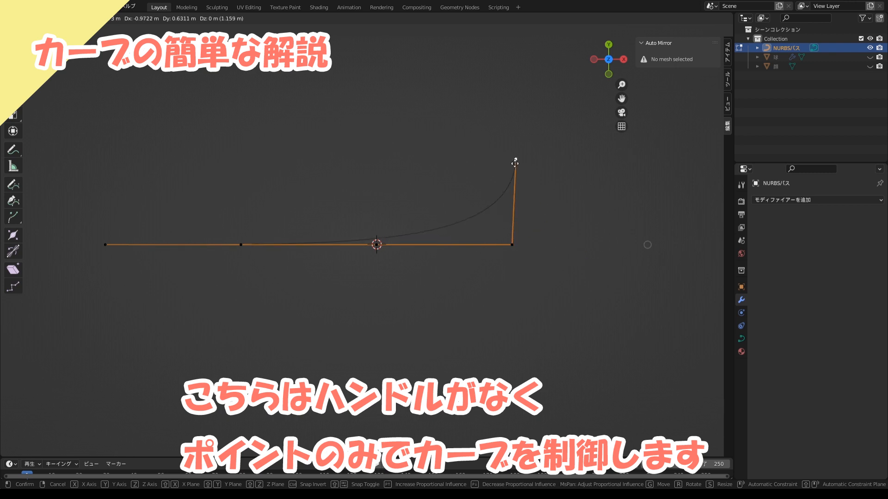
pyautogui.click(561, 147)
pyautogui.click(513, 244)
pyautogui.press('g')
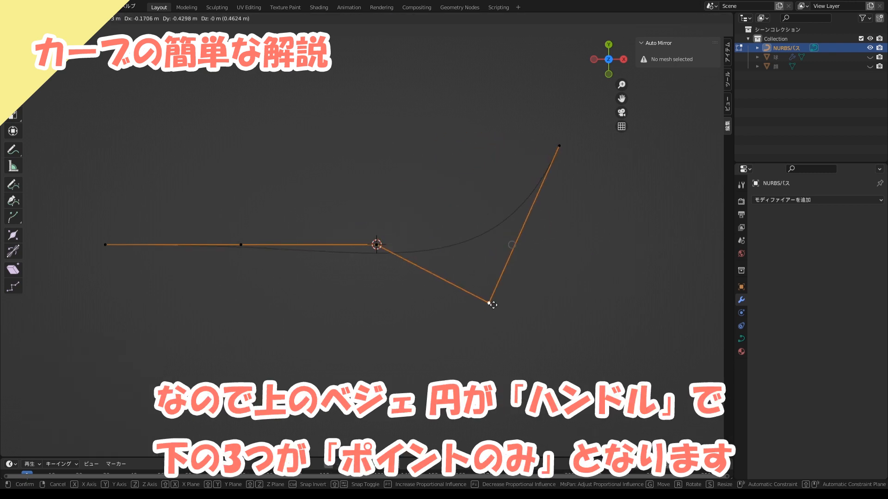
pyautogui.click(493, 322)
# Move the path's middle control point toward +Y and the second point from its -X end toward -Y
pyautogui.click(375, 243)
pyautogui.press('g')
pyautogui.click(338, 100)
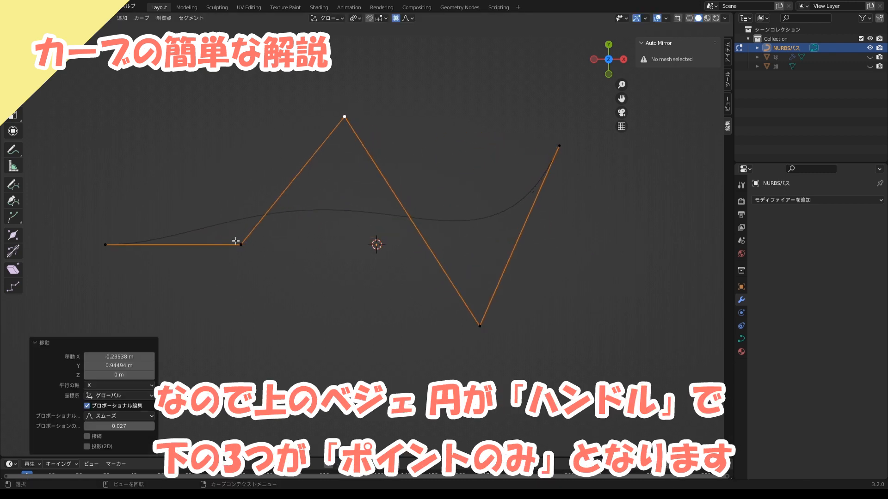
pyautogui.click(238, 243)
pyautogui.press('g')
pyautogui.click(328, 368)
pyautogui.press('g')
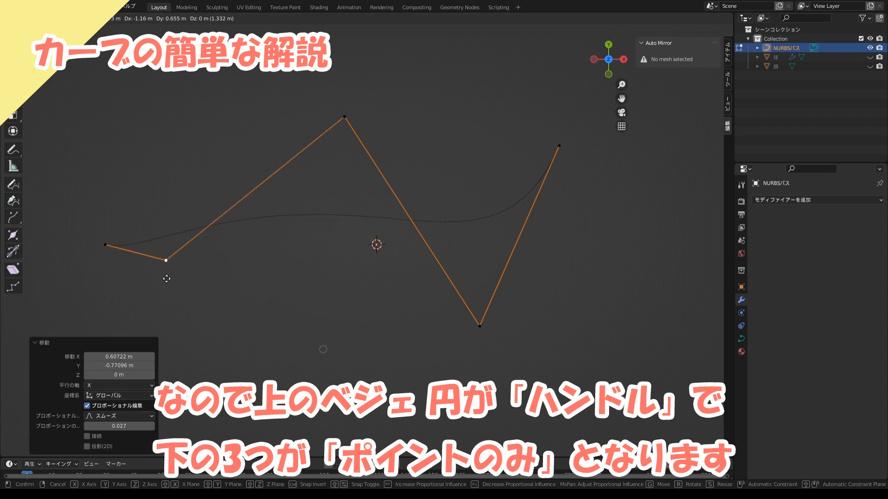
pyautogui.click(179, 364)
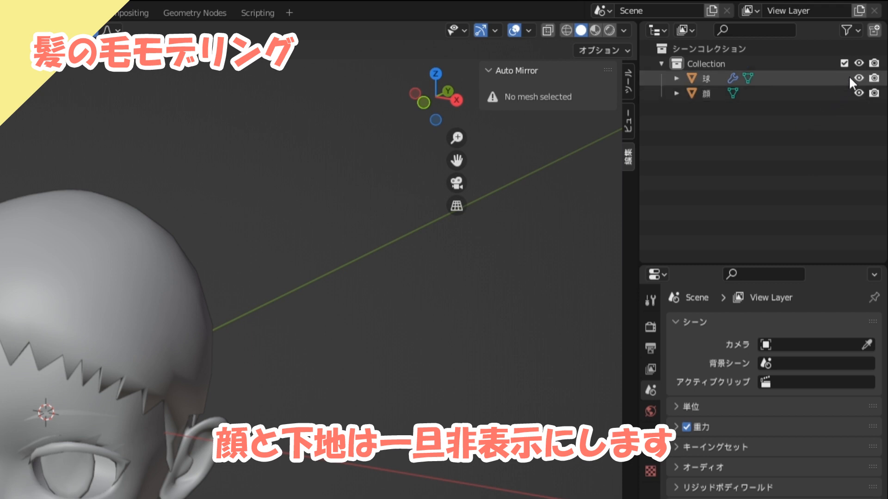
# Hide the hair base and face objects and add a Path curve at the origin
pyautogui.moveTo(858, 78); pyautogui.dragTo(859, 93)
pyautogui.hotkey('shift', 'a')
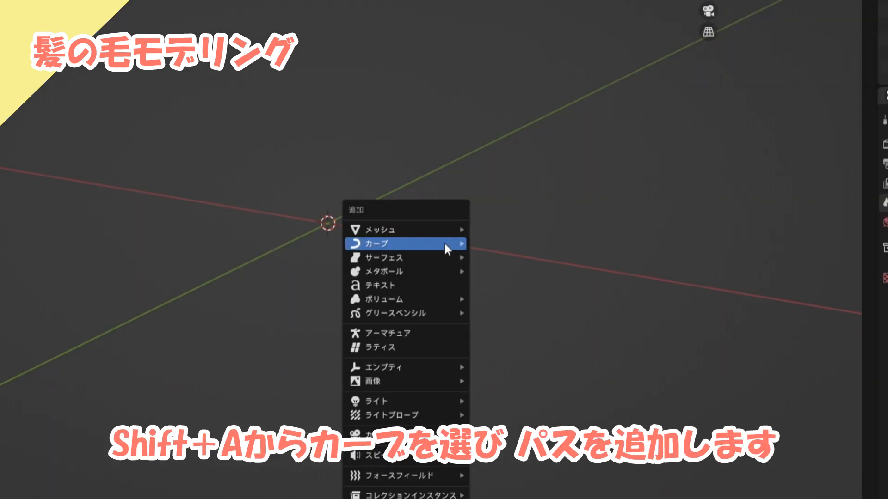
pyautogui.moveTo(457, 245)
pyautogui.click(514, 305)
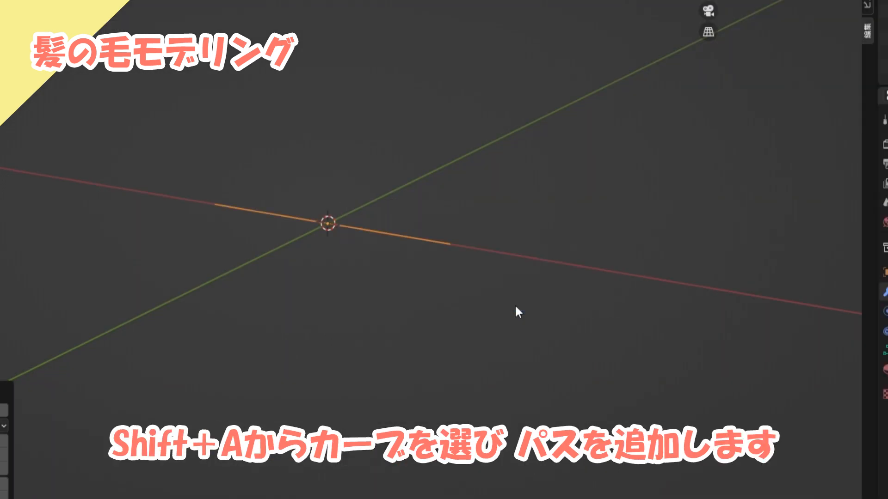
# Set the path's Preview Resolution U to 1
pyautogui.click(885, 350)
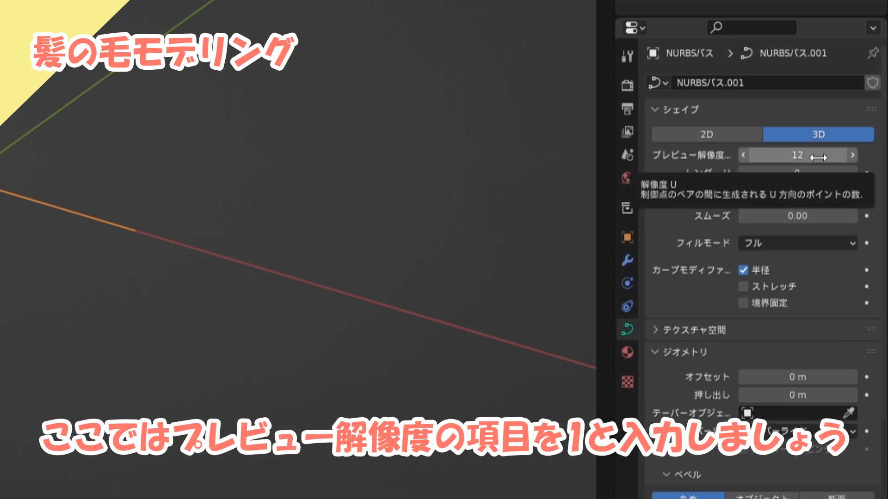
pyautogui.click(818, 157)
pyautogui.write('1')
pyautogui.press('Return')
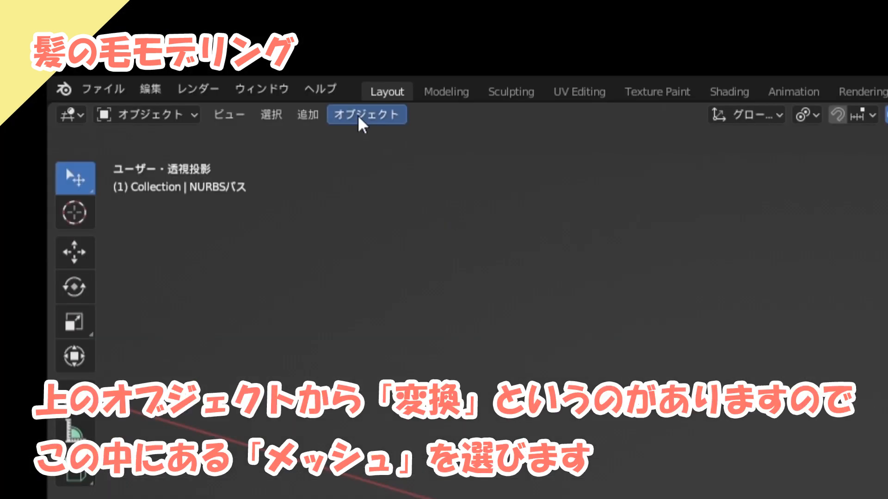
# Convert the NURBS path to a mesh
pyautogui.click(147, 18)
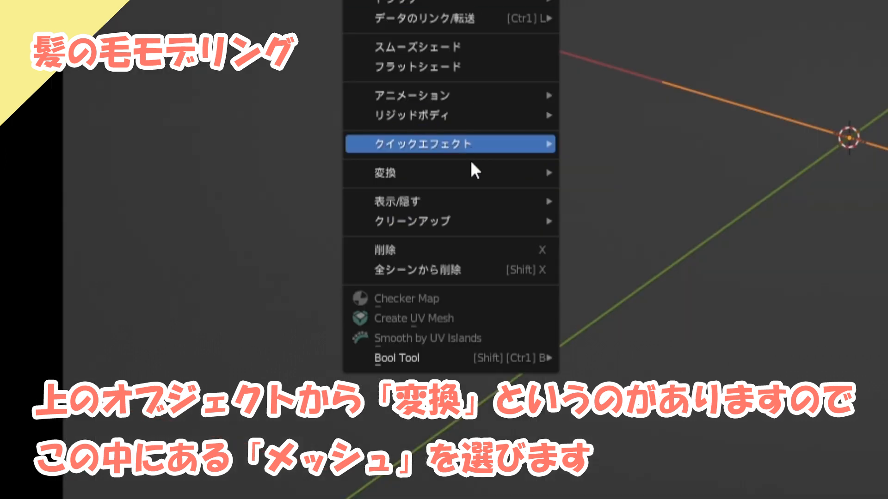
pyautogui.moveTo(471, 171)
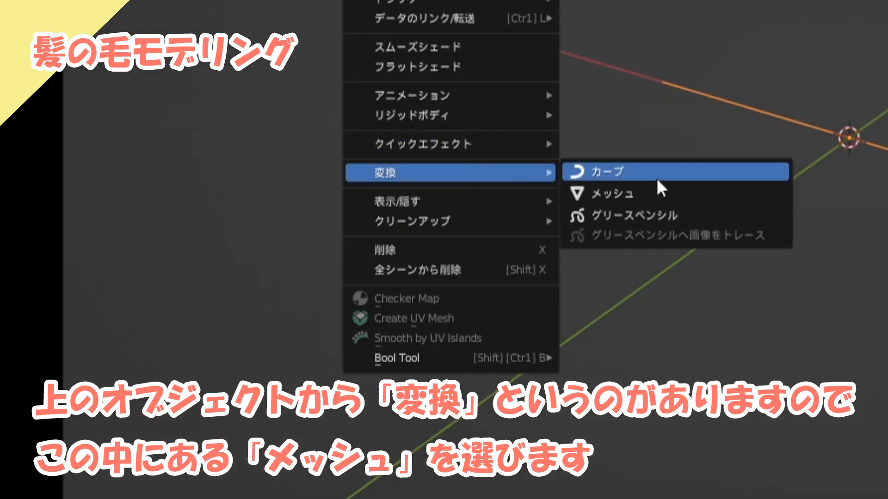
pyautogui.click(672, 200)
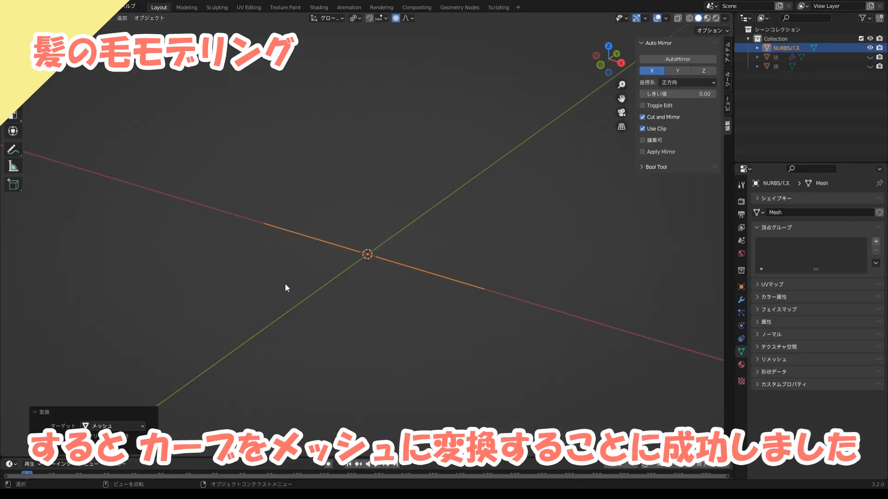
# Check the converted mesh's vertices in Edit Mode with a cancelled test move of the +X end vertex
pyautogui.press('Tab')
pyautogui.click(485, 289)
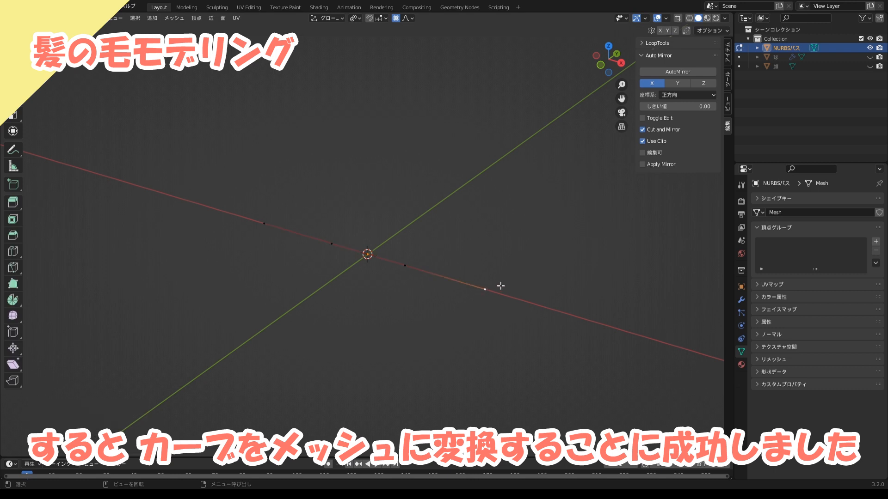
pyautogui.press('g')
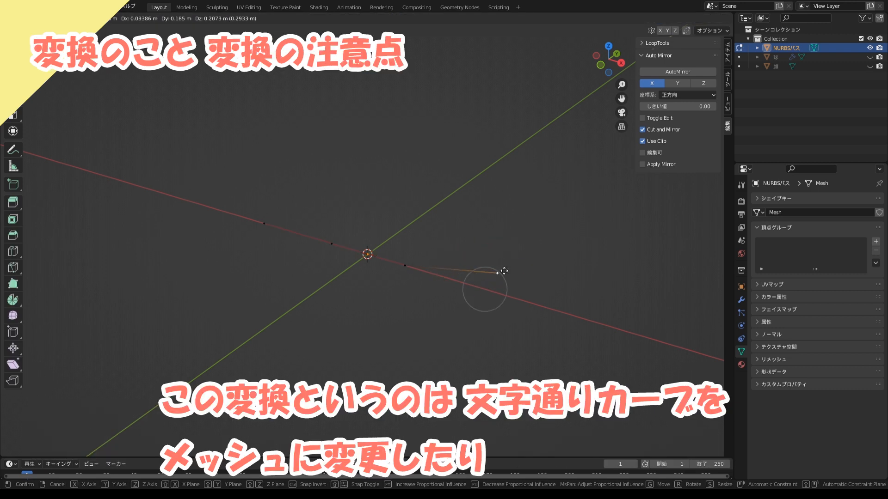
pyautogui.press('Escape')
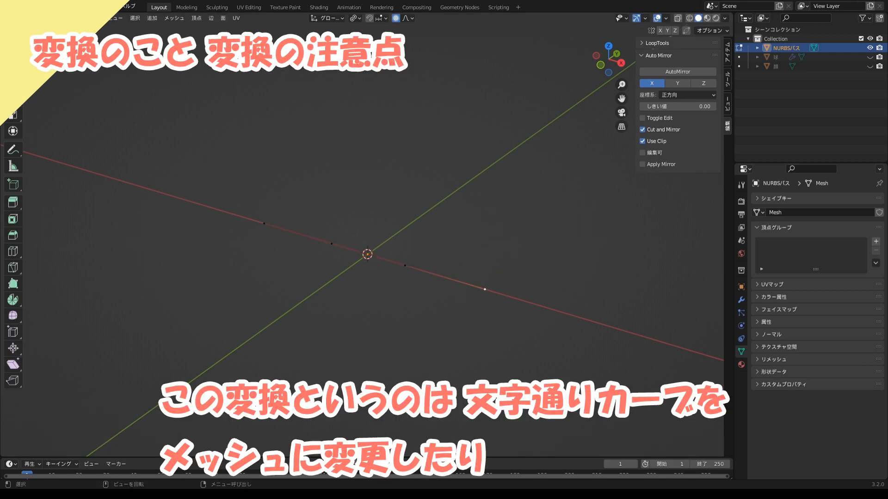
pyautogui.press('Tab')
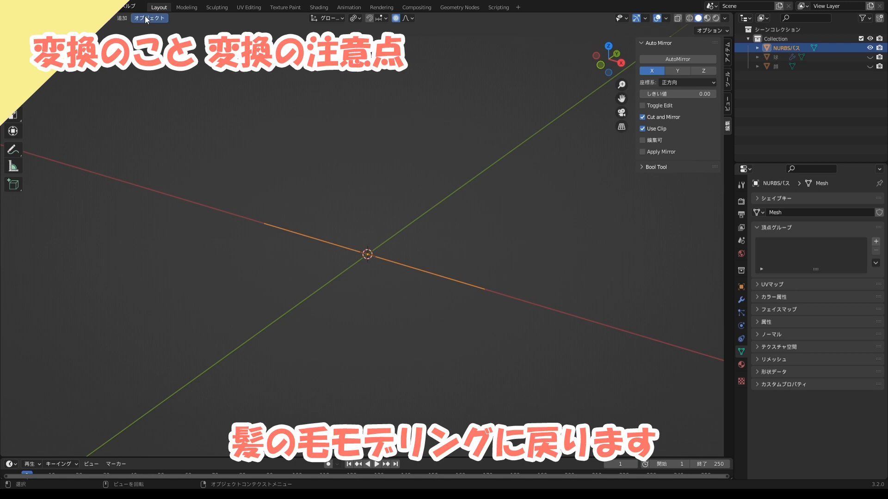
# Convert the mesh line back to a curve
pyautogui.click(148, 17)
pyautogui.moveTo(201, 270)
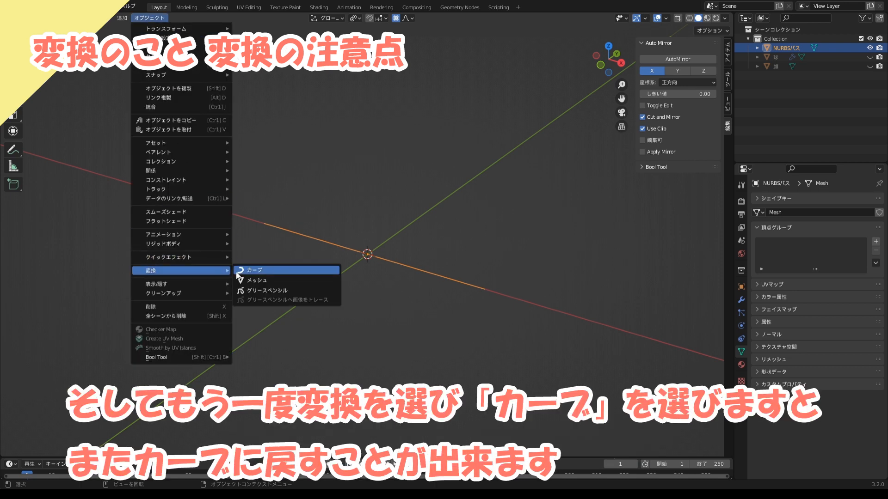
pyautogui.click(252, 272)
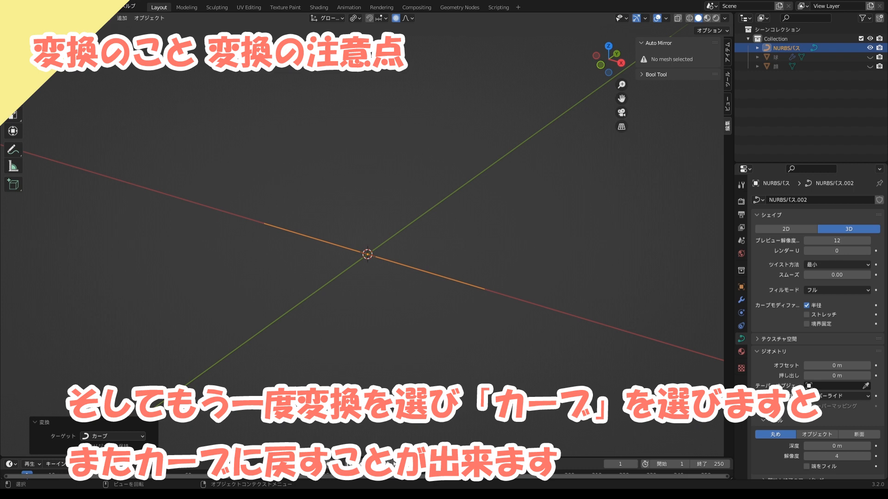
# Check how the reconverted curve bends in Edit Mode with a cancelled test move of its +X end point
pyautogui.press('Tab')
pyautogui.click(484, 290)
pyautogui.press('g')
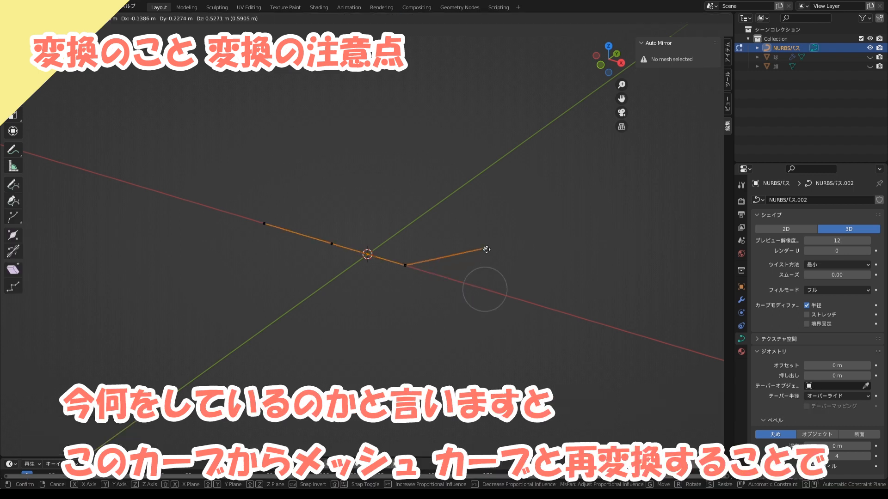
pyautogui.rightClick(481, 246)
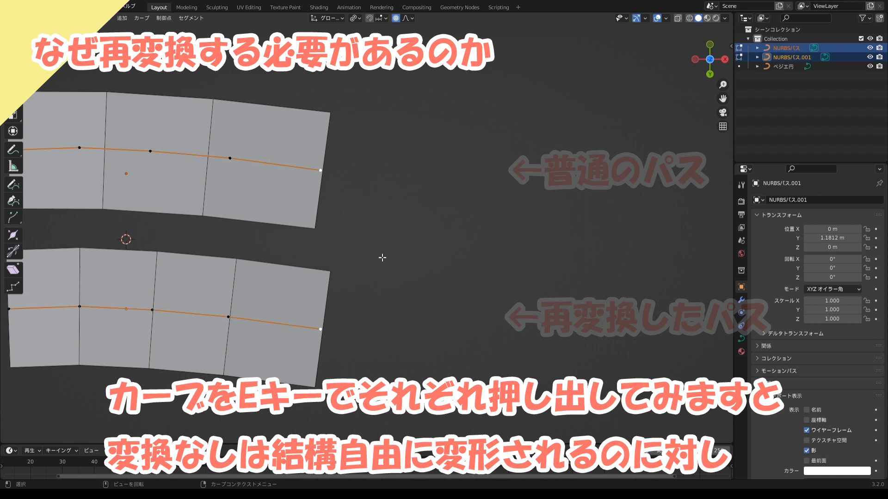
# Extrude the end points of the ordinary and reconverted paths several times toward +X in a zigzag, and move the last points
pyautogui.press('e')
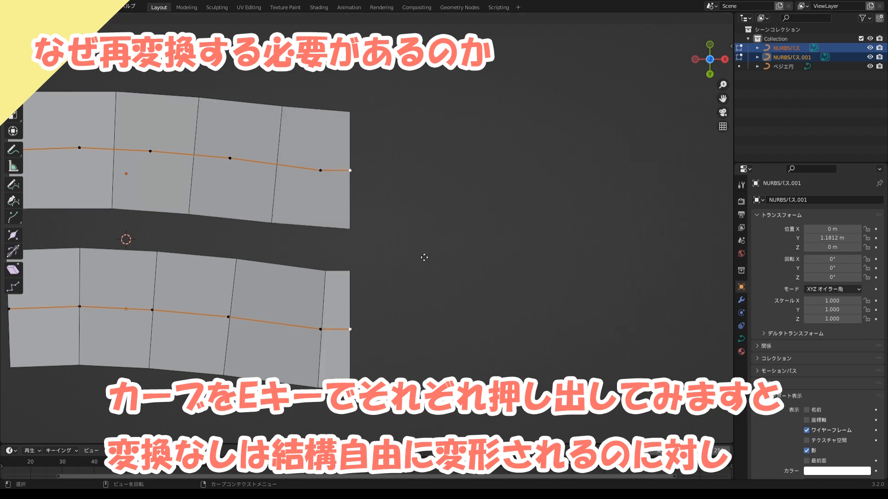
pyautogui.click(556, 237)
pyautogui.press('e')
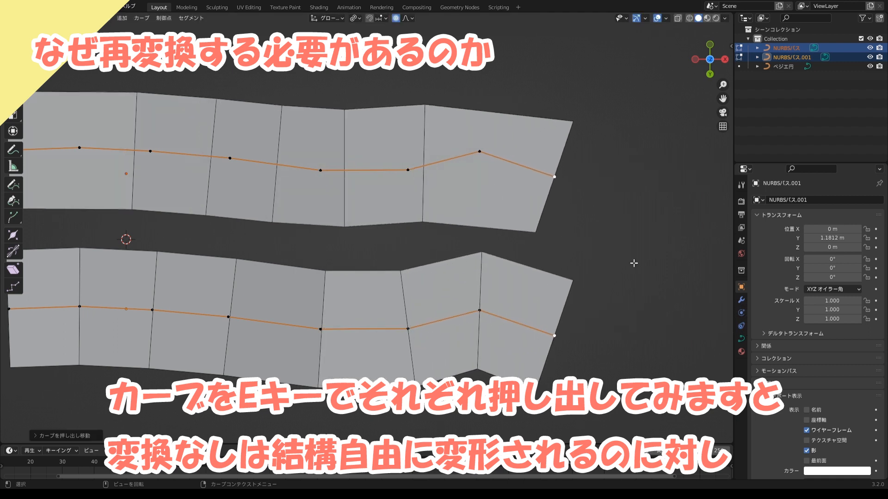
pyautogui.click(717, 230)
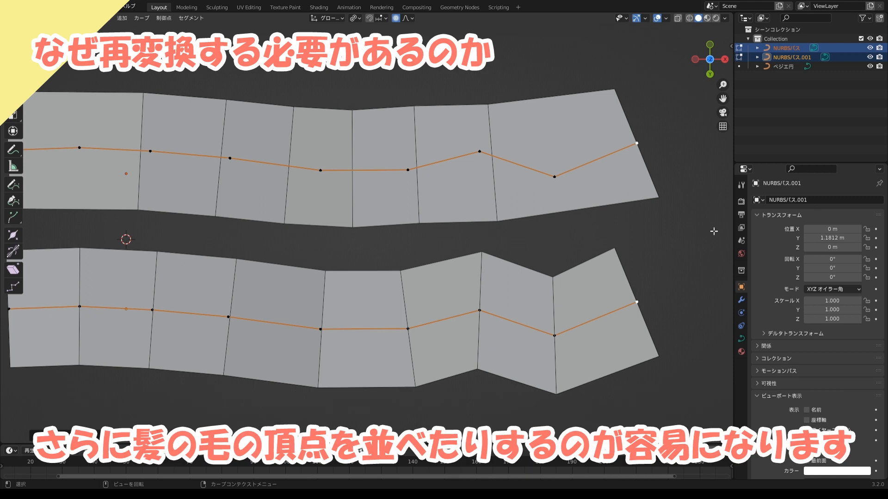
pyautogui.press('g')
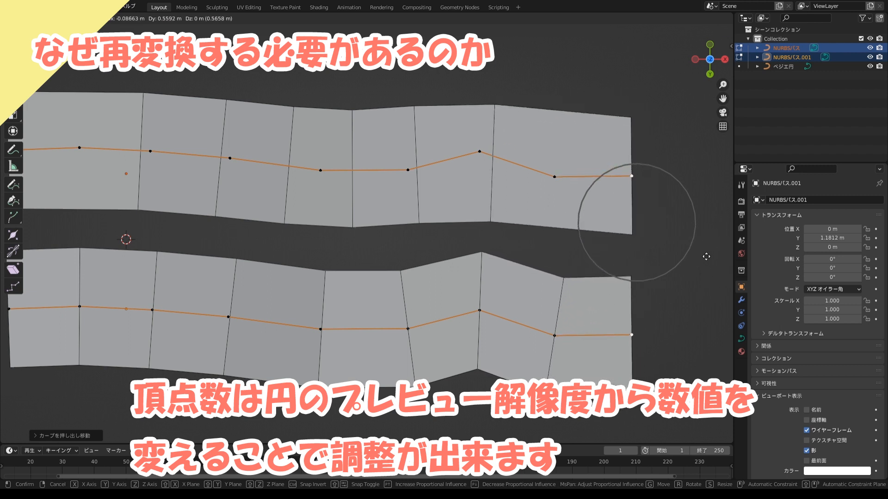
pyautogui.click(727, 260)
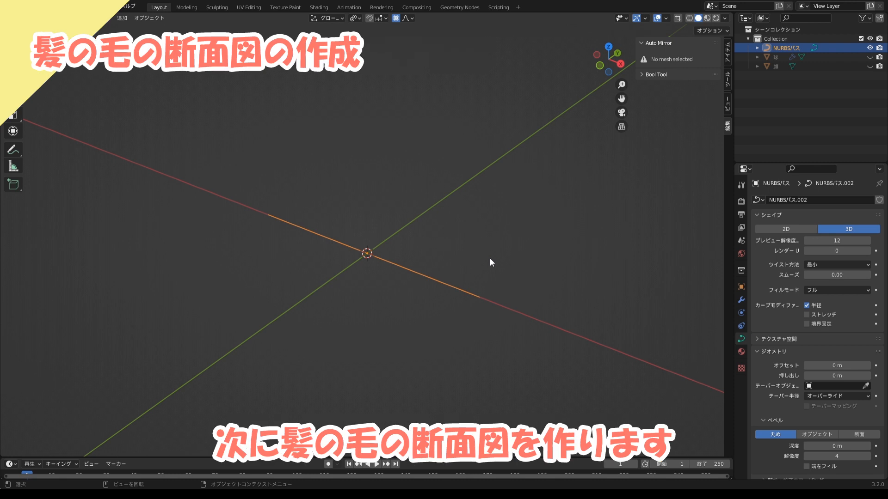
# Add a Bezier circle for the hair cross-section and move it along +Y away from the path
pyautogui.click(490, 259)
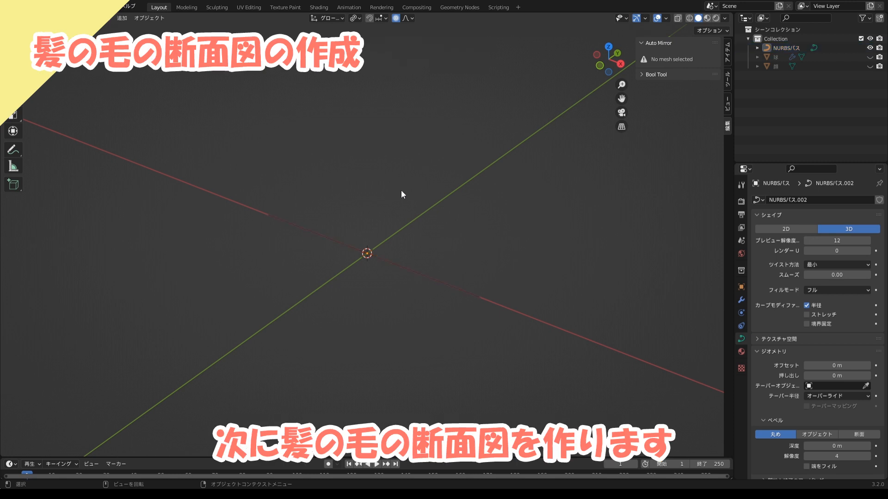
pyautogui.hotkey('shift', 'a')
pyautogui.moveTo(401, 190)
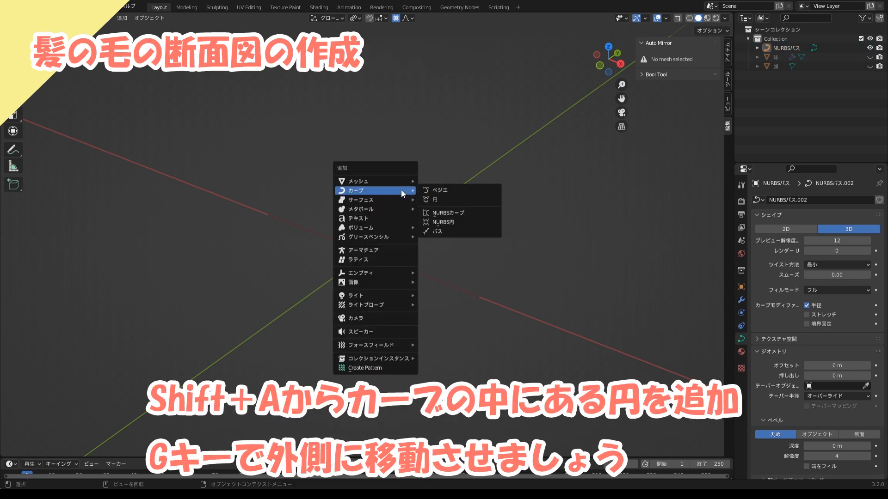
pyautogui.click(445, 201)
pyautogui.press('g')
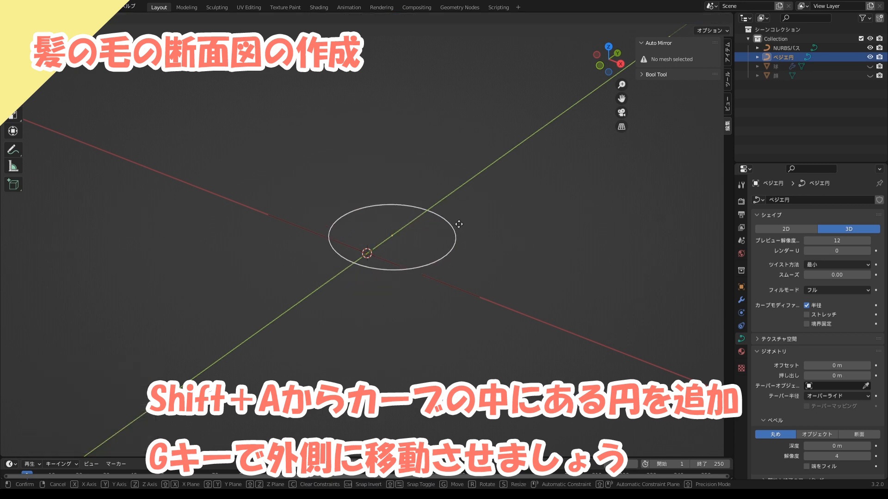
pyautogui.click(542, 204)
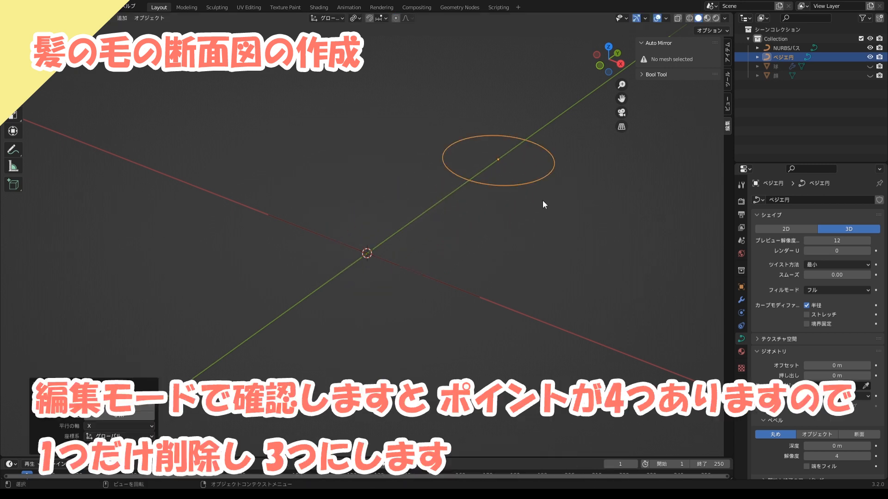
# Delete the Bezier circle's control point nearest the origin in Edit Mode
pyautogui.moveTo(542, 201); pyautogui.dragTo(532, 222, button='middle')
pyautogui.press('Tab')
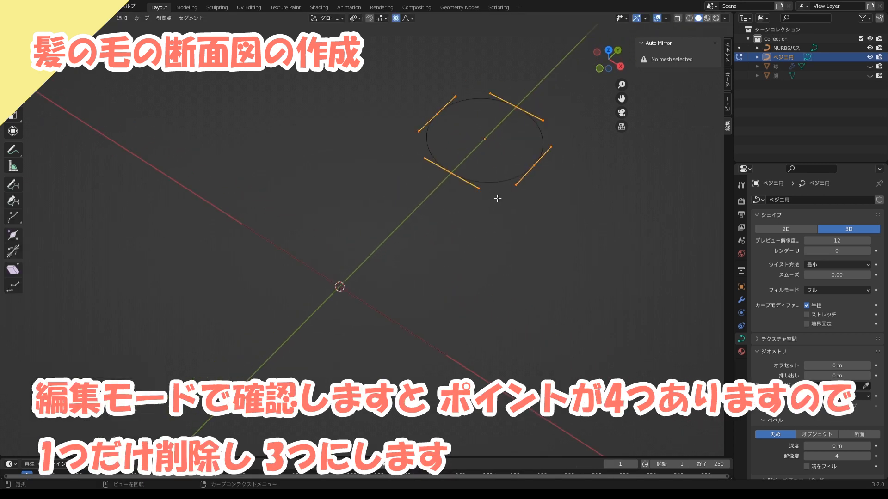
pyautogui.moveTo(496, 198); pyautogui.dragTo(434, 194, button='middle')
pyautogui.click(434, 193)
pyautogui.press('x')
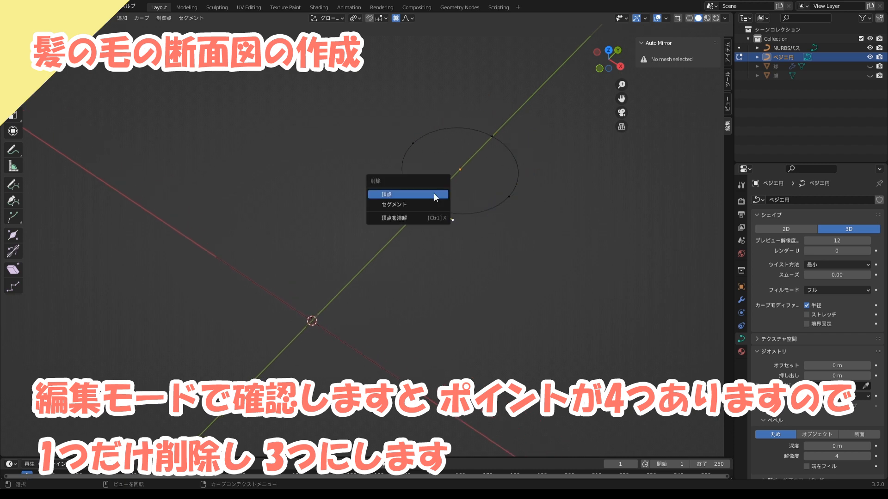
pyautogui.click(434, 195)
pyautogui.moveTo(433, 194); pyautogui.dragTo(474, 192, button='middle')
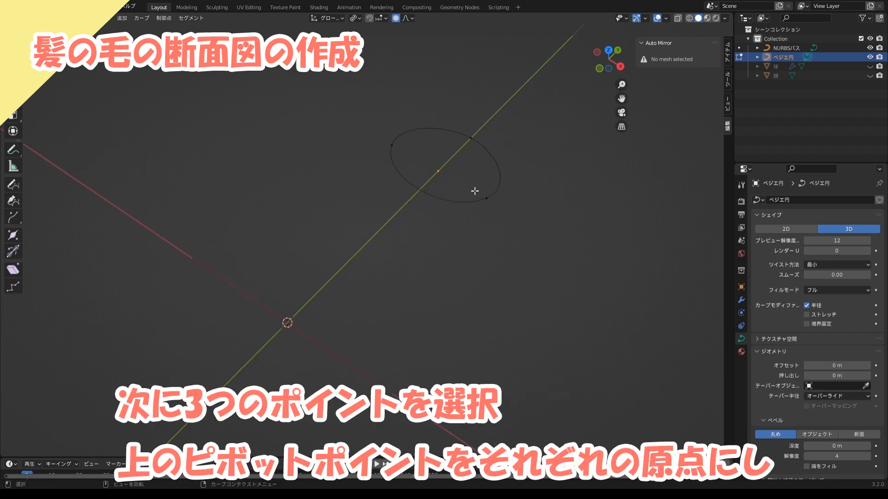
# Scale the handles of all three Bezier circle points down around their individual origins so the circle becomes a triangle
pyautogui.press('a')
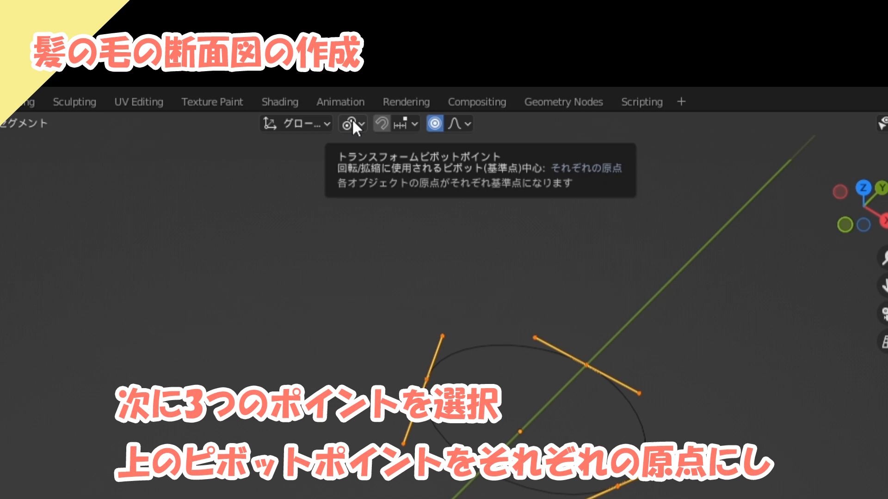
pyautogui.click(354, 18)
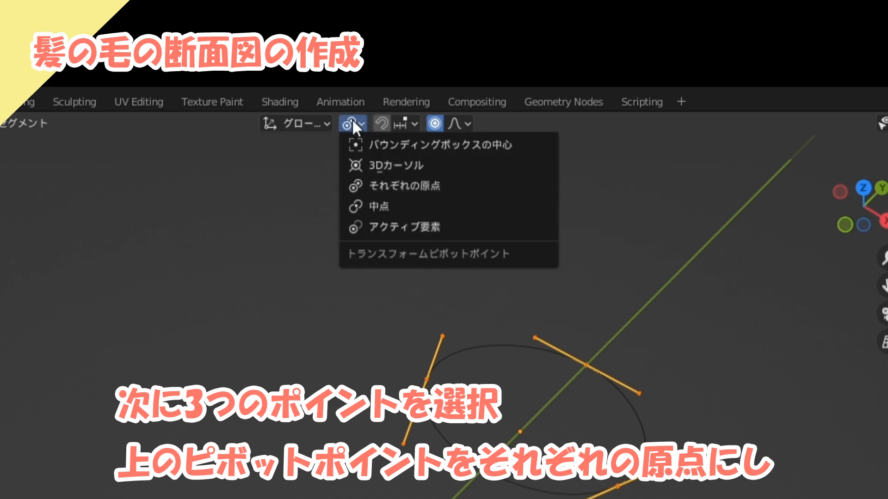
pyautogui.click(368, 184)
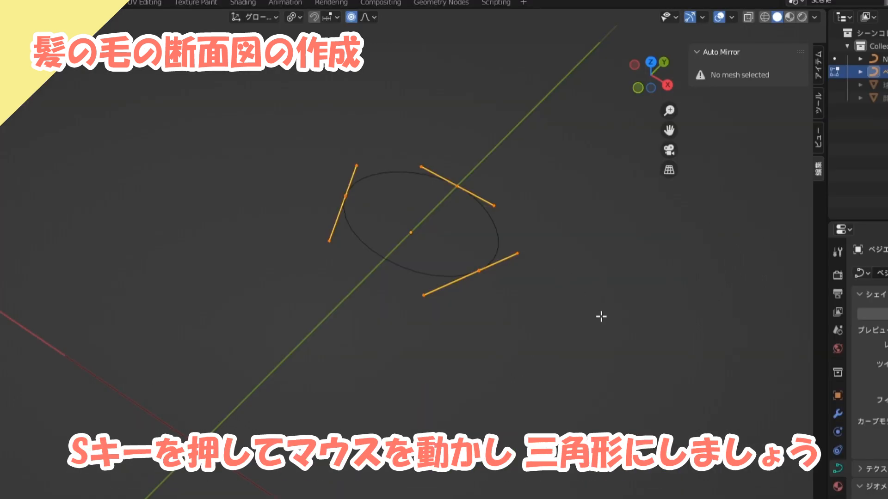
pyautogui.press('s')
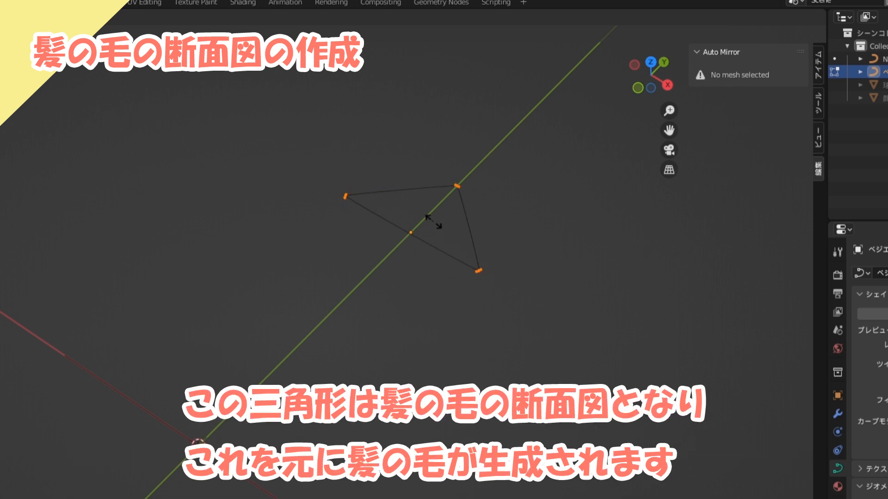
pyautogui.click(434, 223)
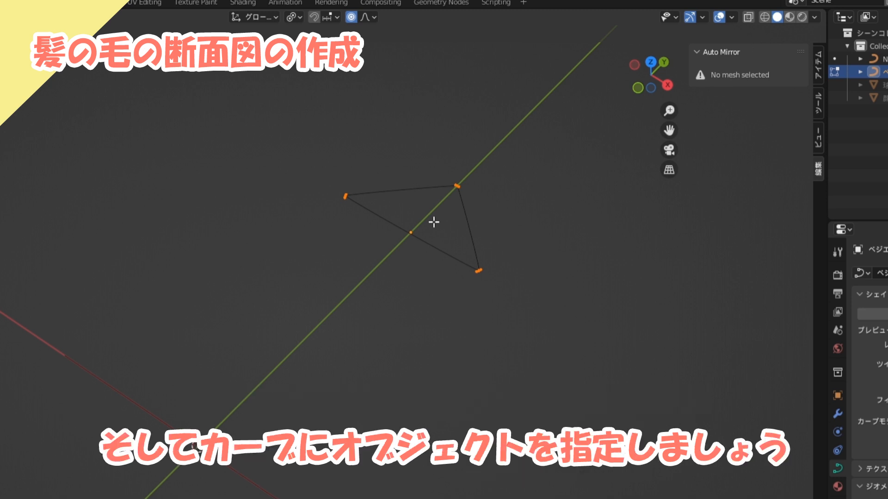
# Set the NURBS path's bevel to Object and pick the triangular Bezier circle as its bevel object
pyautogui.click(298, 267)
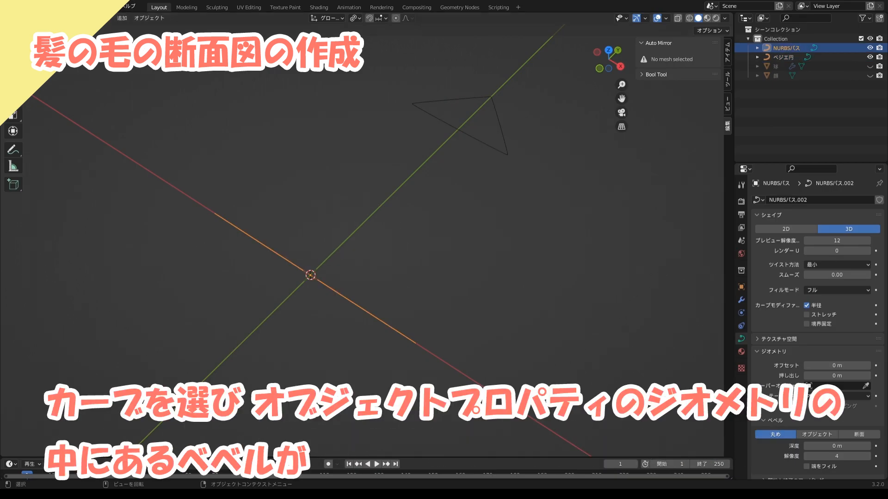
pyautogui.scroll(-3, 783, 385)
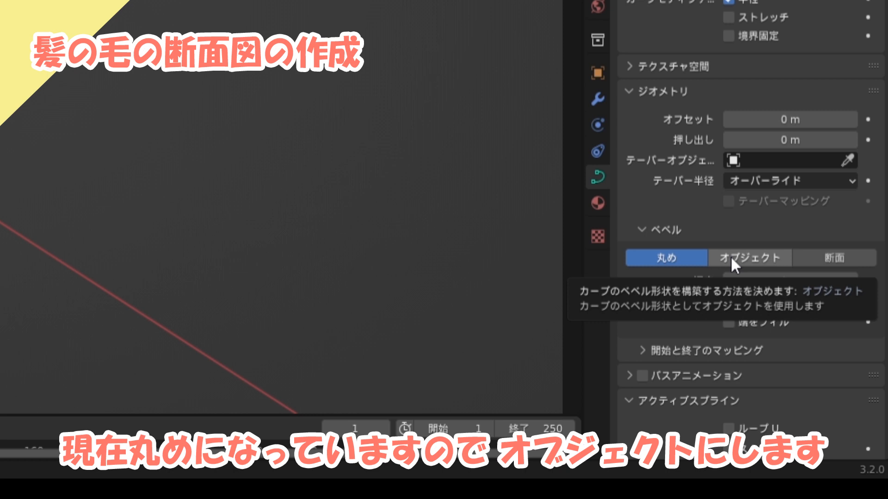
pyautogui.click(732, 258)
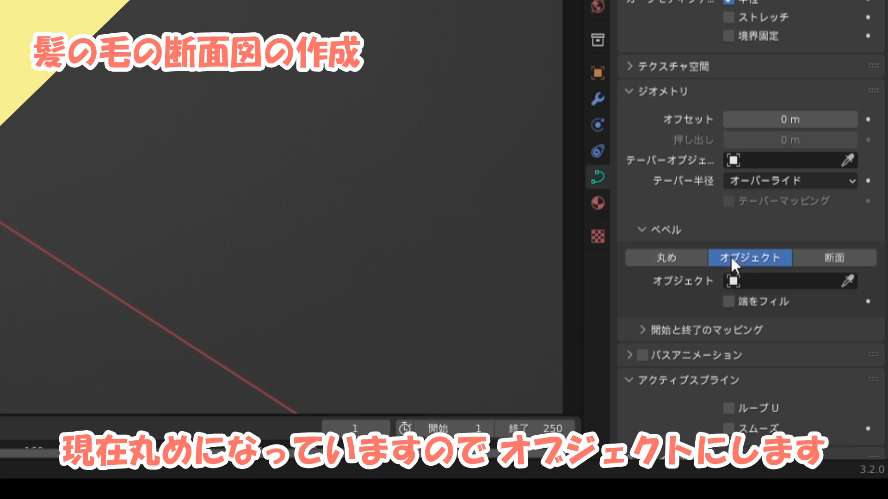
pyautogui.click(847, 280)
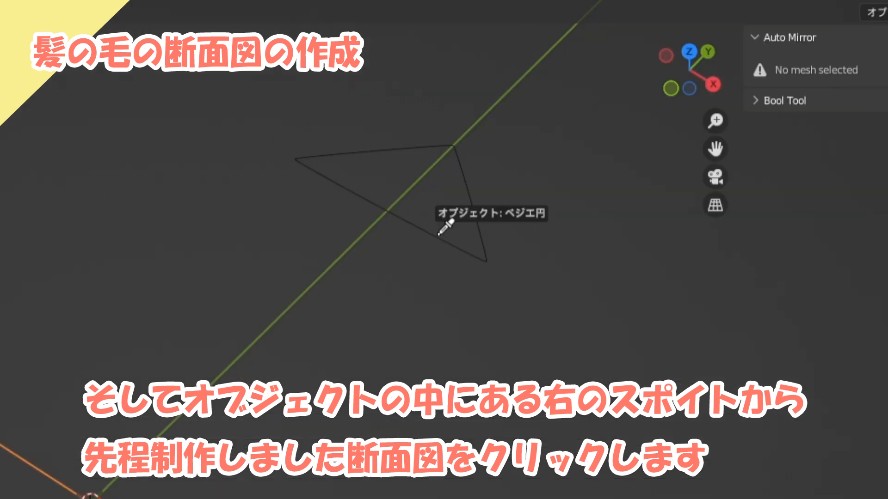
pyautogui.click(438, 234)
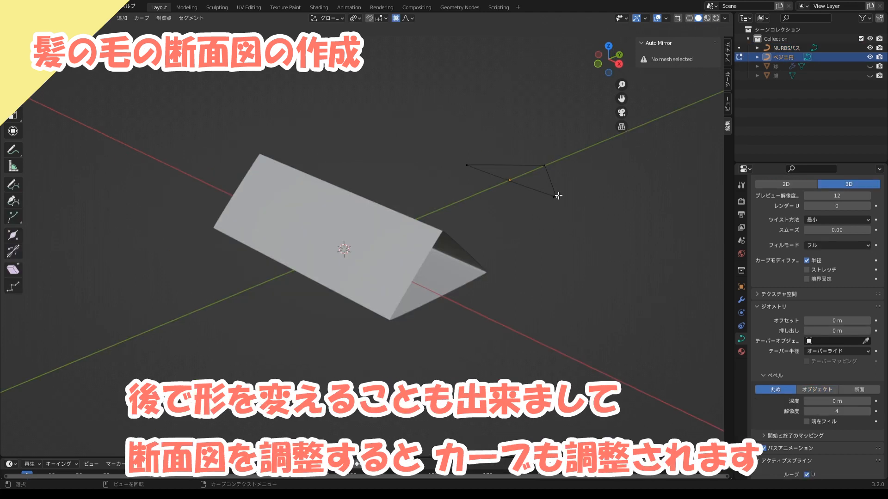
# Try moving the +X corner point of the triangular cross-section in Edit Mode to reshape the bevelled path
pyautogui.click(555, 196)
pyautogui.press('g')
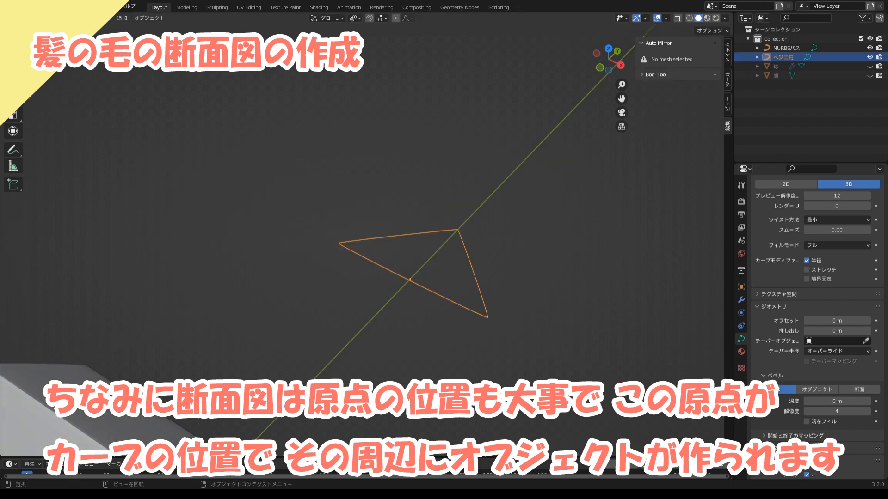
# Move the triangular cross-section's origin to the centre of its geometry
pyautogui.moveTo(416, 277); pyautogui.dragTo(405, 244, button='middle')
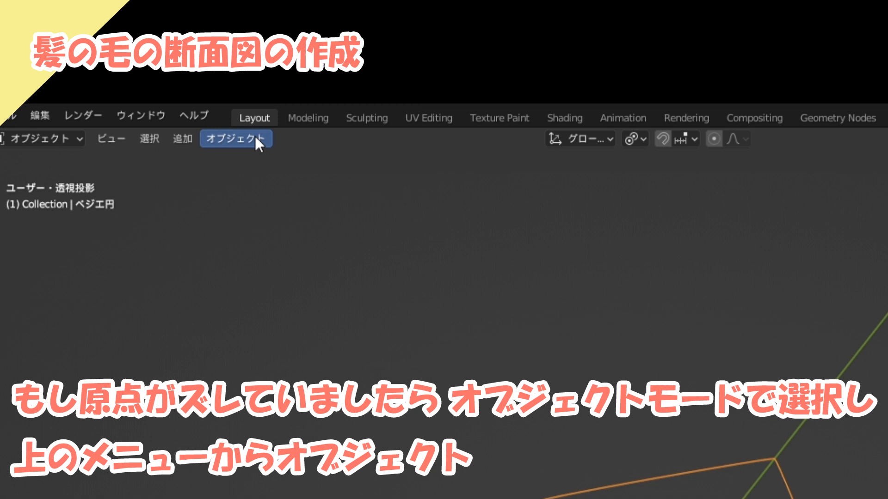
pyautogui.click(158, 18)
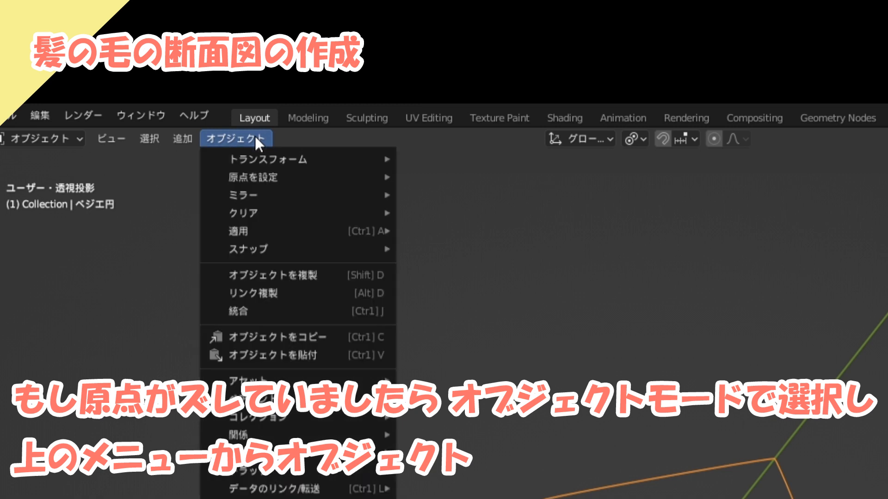
pyautogui.moveTo(282, 179)
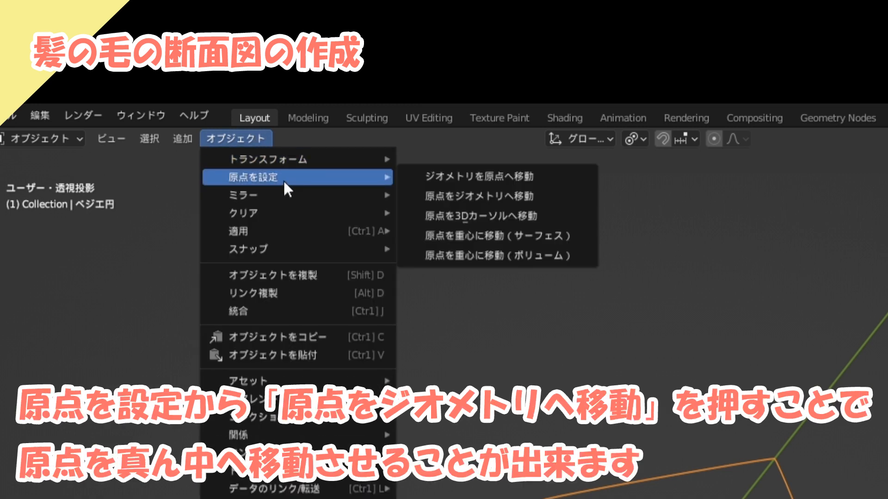
pyautogui.click(502, 197)
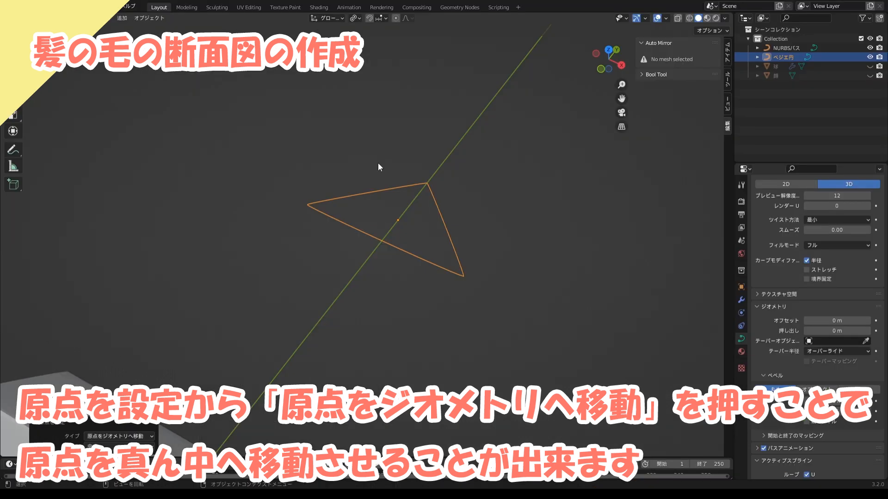
# Set the triangular cross-section curve's preview resolution to 1
pyautogui.moveTo(458, 227); pyautogui.dragTo(458, 246, button='middle')
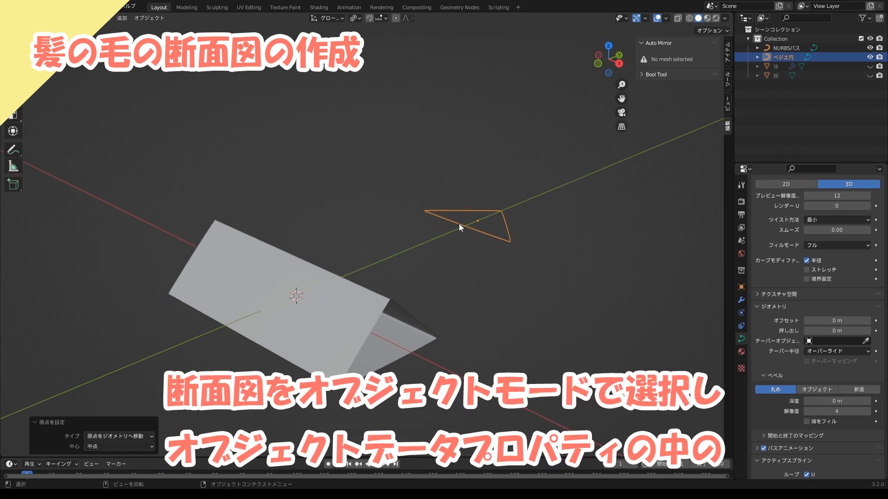
pyautogui.moveTo(454, 223); pyautogui.dragTo(409, 273, button='middle')
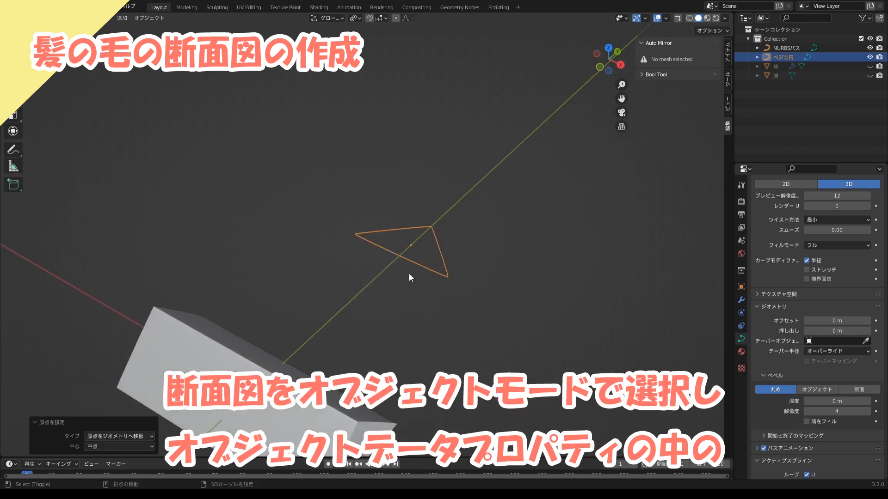
pyautogui.scroll(3, 468, 209)
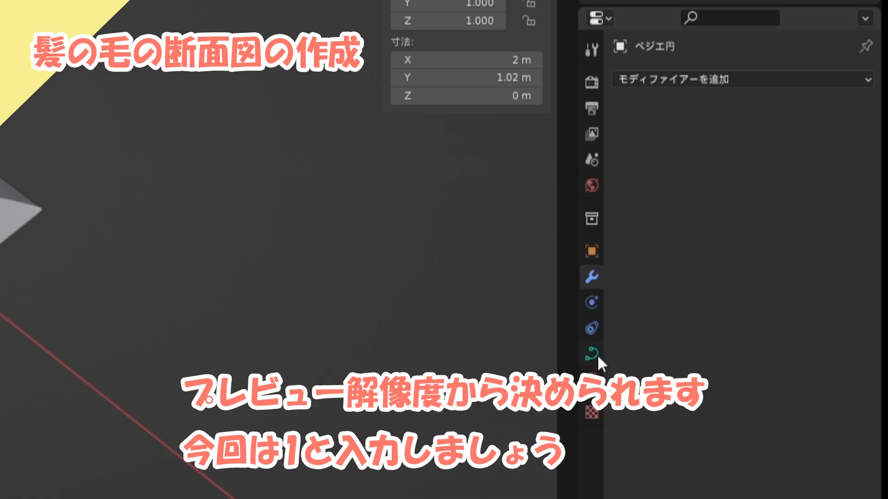
pyautogui.click(592, 354)
pyautogui.click(769, 159)
pyautogui.write('1')
pyautogui.press('Return')
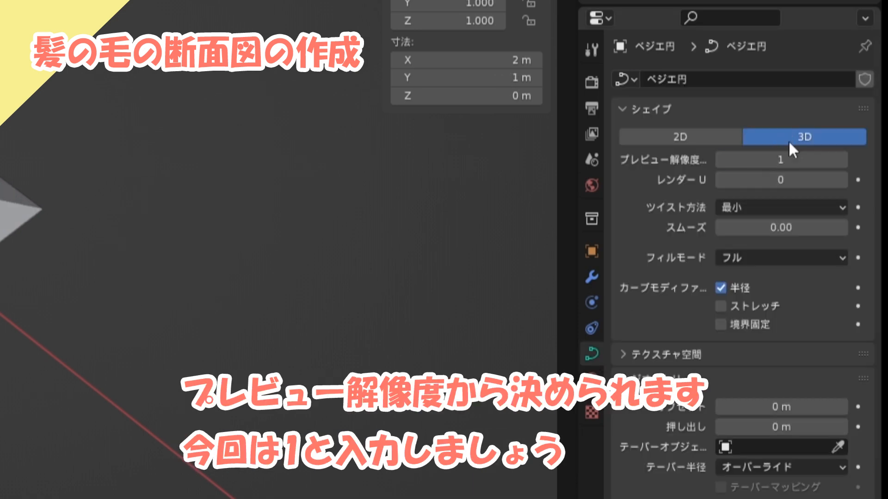
# Open the bevelled NURBS path in Edit Mode and select its +X end control point
pyautogui.click(19, 210)
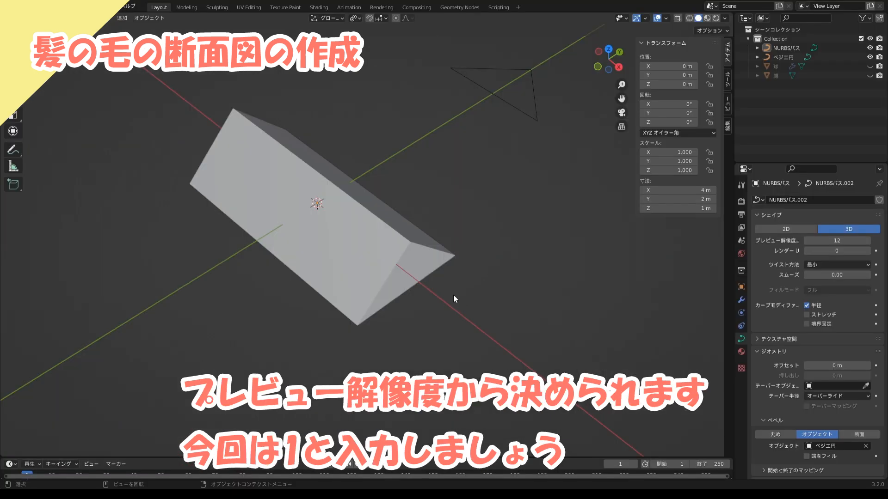
pyautogui.click(387, 249)
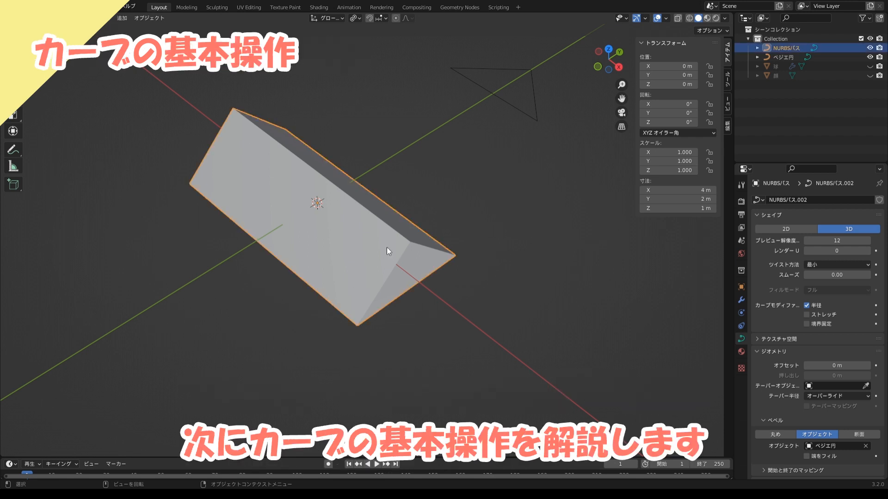
pyautogui.press('Tab')
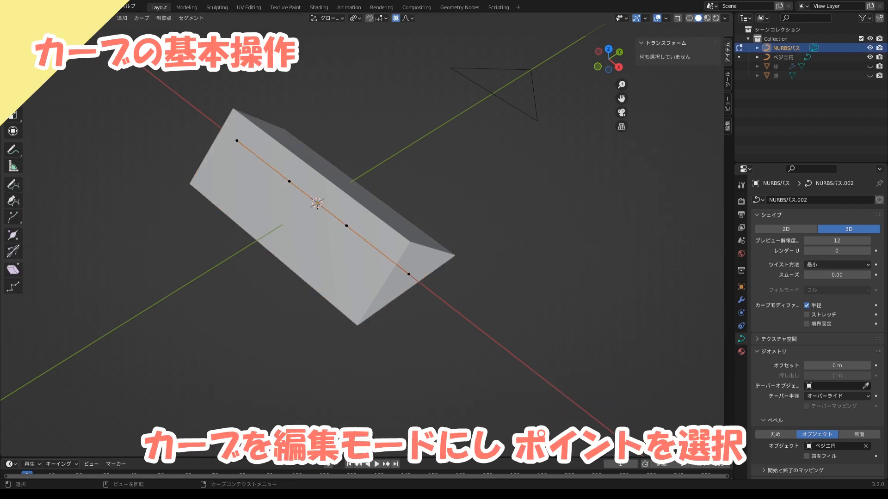
pyautogui.click(411, 274)
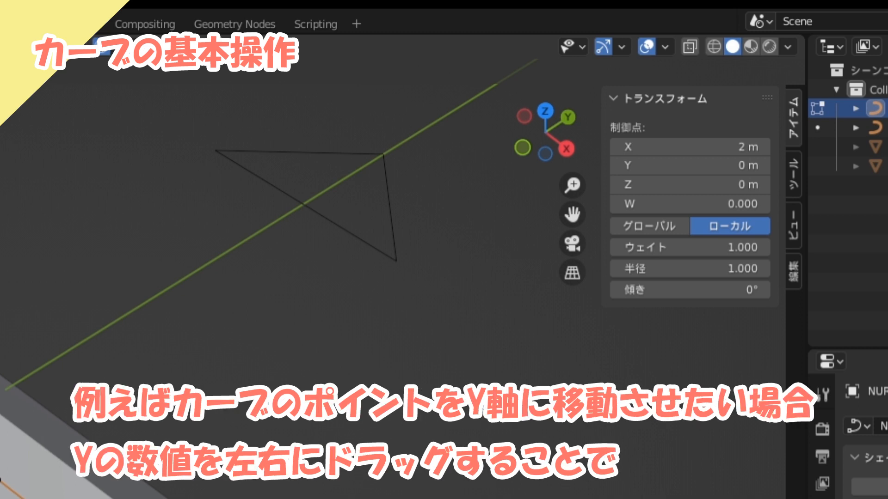
# Try shifting the end point's Y coordinate to about -5.9 m and changing its radius value
pyautogui.moveTo(689, 165); pyautogui.dragTo(615, 165)
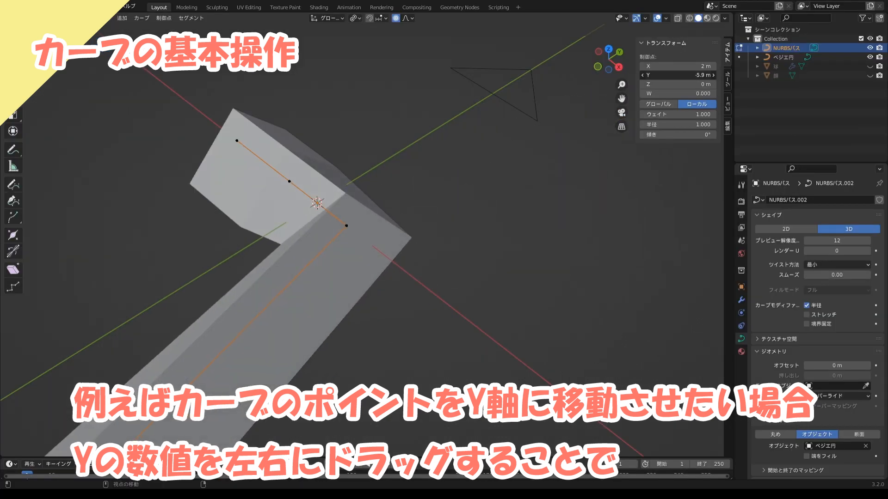
pyautogui.moveTo(651, 75); pyautogui.dragTo(679, 75)
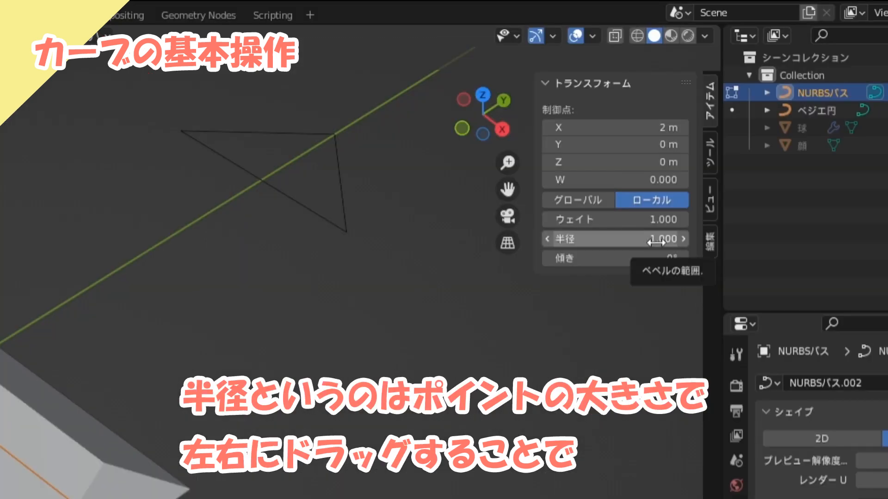
pyautogui.moveTo(656, 242)
pyautogui.mouseDown()
pyautogui.moveTo(684, 242)
pyautogui.moveTo(638, 242)
pyautogui.mouseUp()
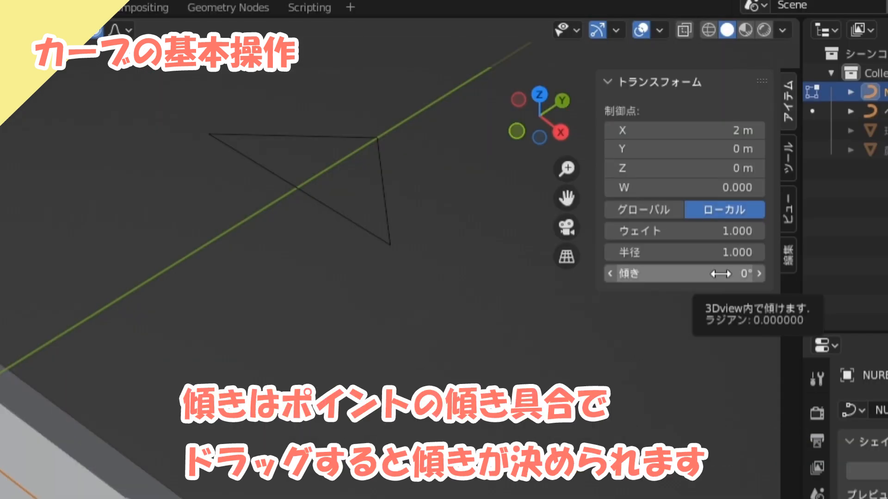
# Try tilting the path's end point to about -61° through its tilt value
pyautogui.moveTo(677, 135); pyautogui.dragTo(688, 134)
pyautogui.moveTo(684, 274); pyautogui.dragTo(661, 274)
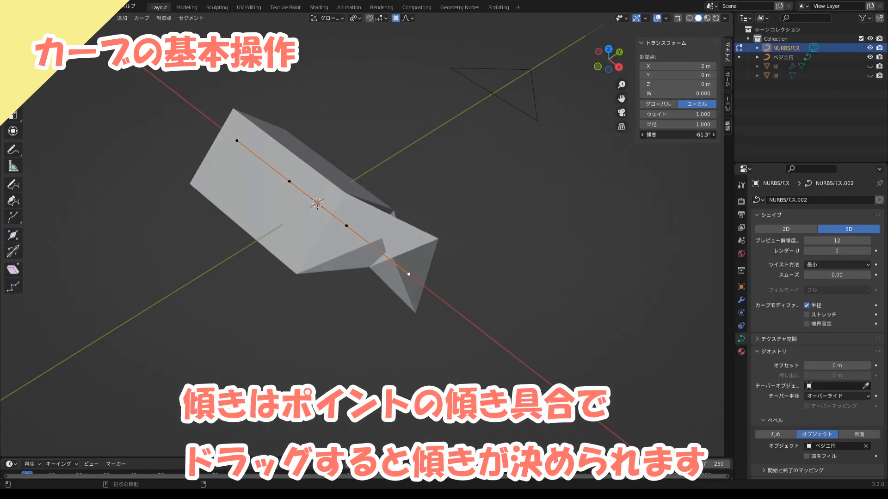
pyautogui.moveTo(695, 135)
pyautogui.mouseDown()
pyautogui.moveTo(680, 134)
pyautogui.moveTo(707, 135)
pyautogui.moveTo(670, 135)
pyautogui.moveTo(695, 134)
pyautogui.mouseUp()
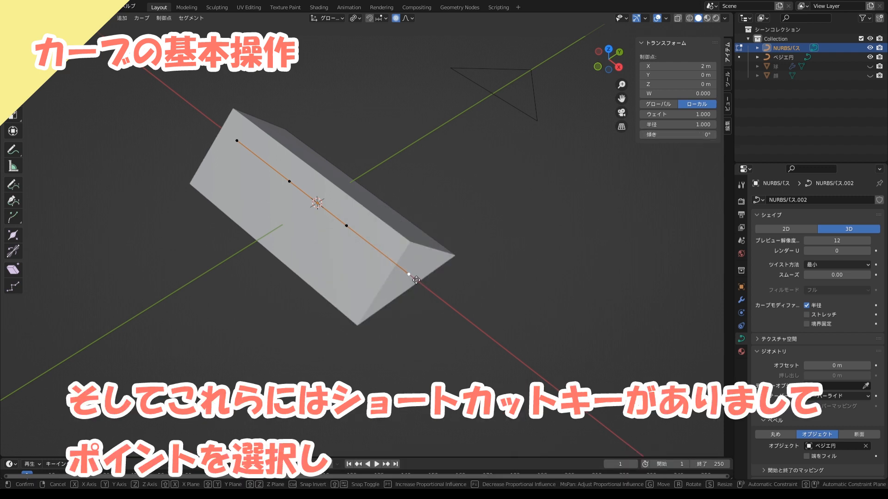
# Try moving the end point constrained to the X, Y and Z axes in turn, and cancel the move
pyautogui.press('g')
pyautogui.press('x')
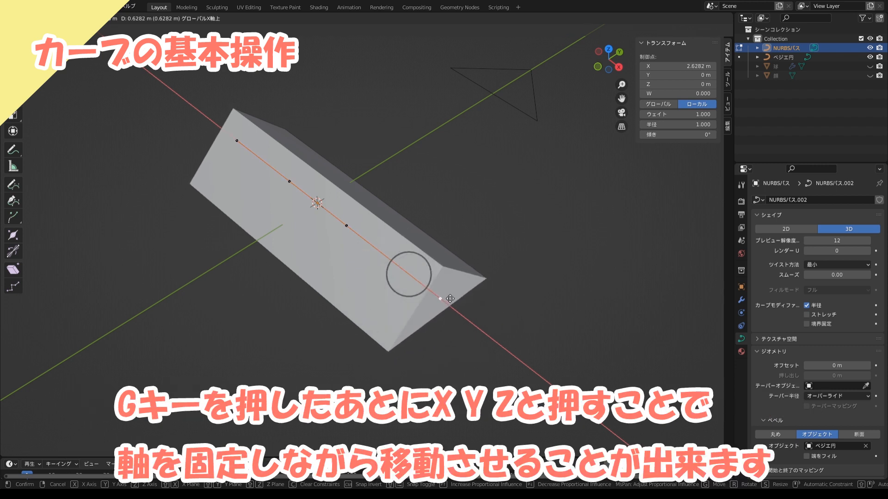
pyautogui.press('y')
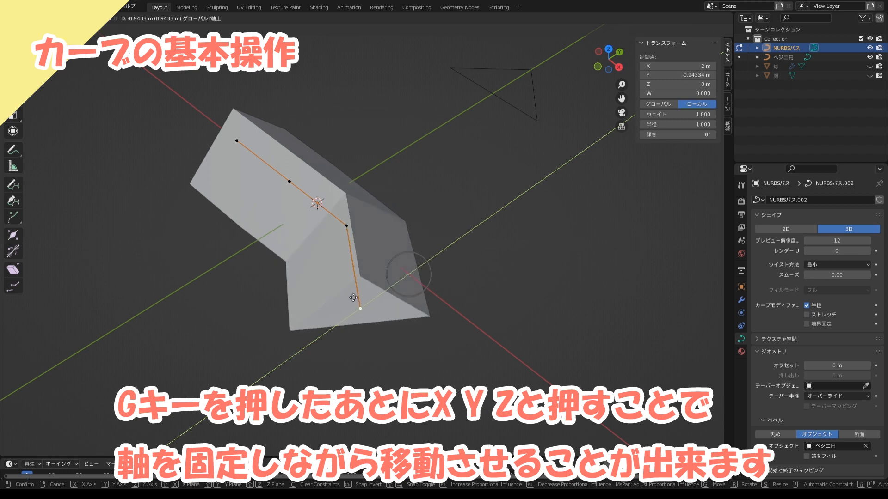
pyautogui.press('z')
pyautogui.press('Escape')
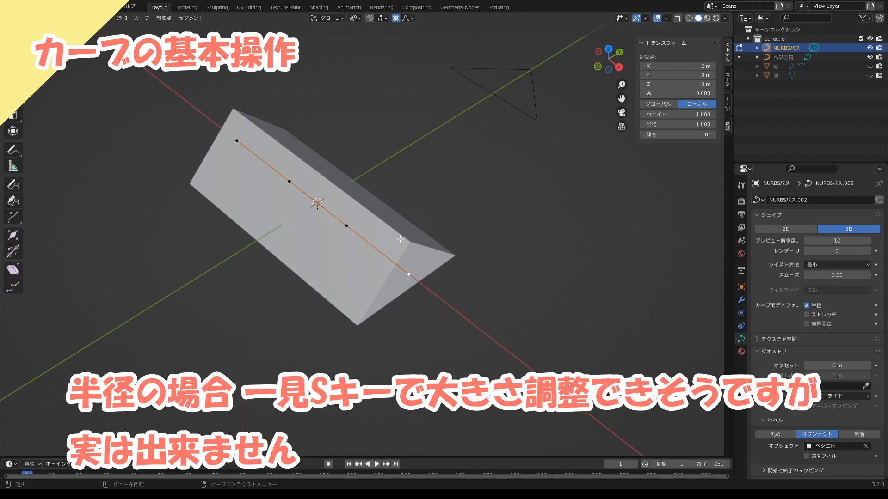
# Try resizing the end point with Scale and with Shrink/Fatten, narrowing its radius to about 0.31
pyautogui.press('s')
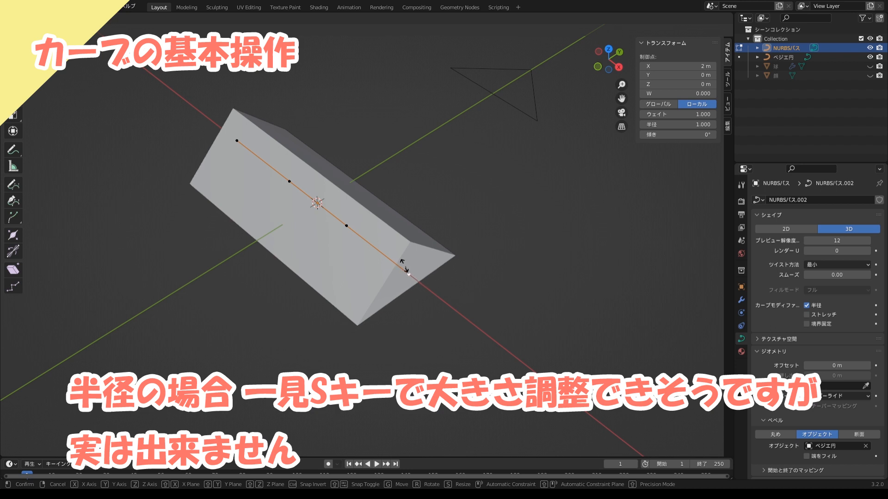
pyautogui.press('Escape')
pyautogui.hotkey('alt', 's')
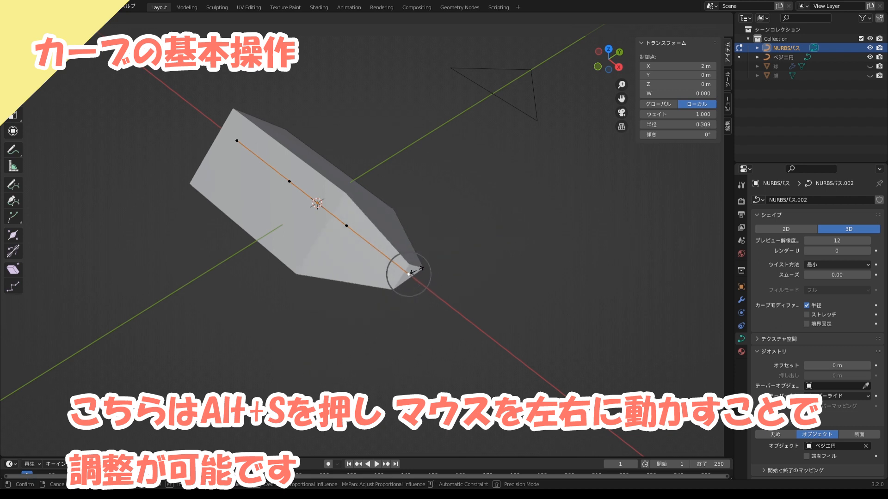
pyautogui.press('Escape')
# Try turning the path's end point with Rotate and with Tilt, twisting it to about -73°, and cancel both
pyautogui.press('r')
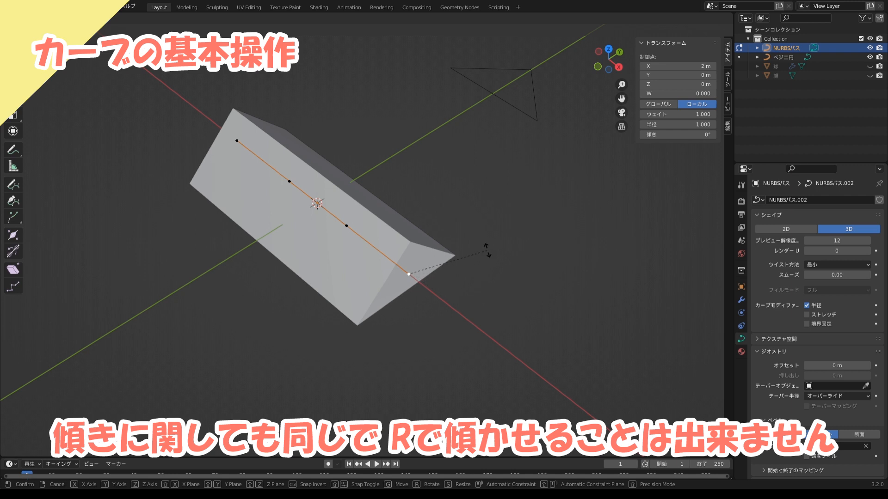
pyautogui.press('Escape')
pyautogui.press('ctrl')
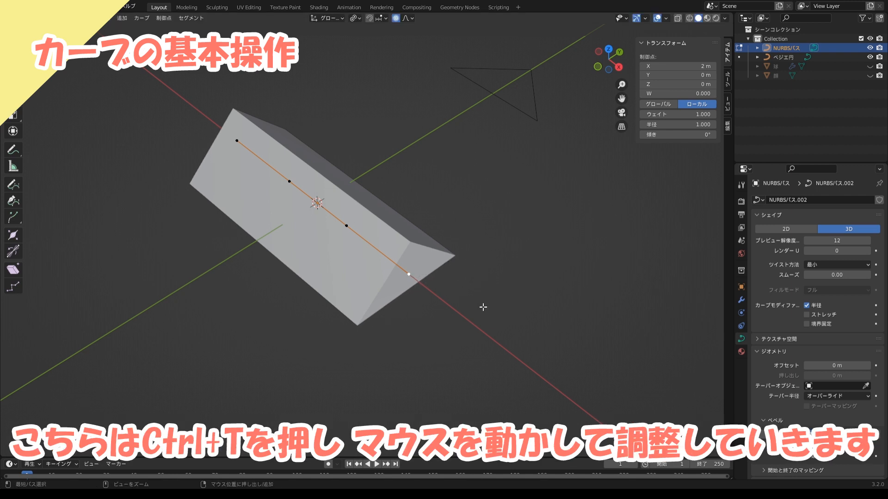
pyautogui.hotkey('ctrl', 't')
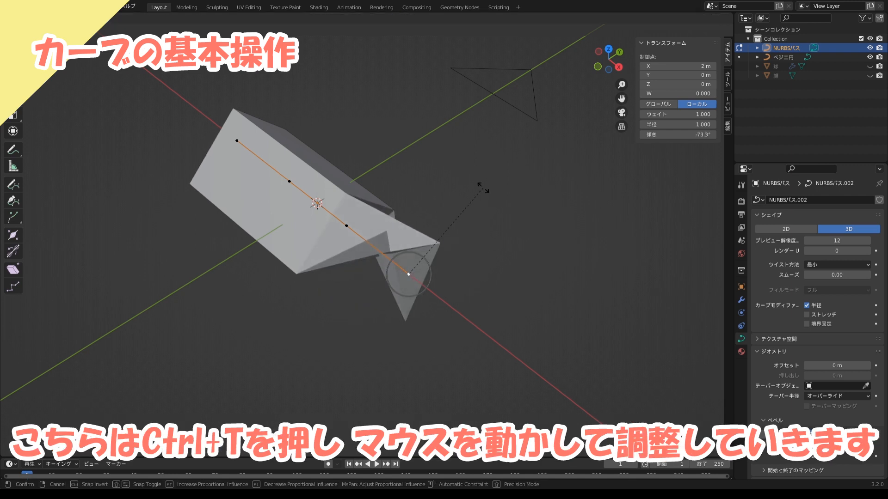
pyautogui.press('Escape')
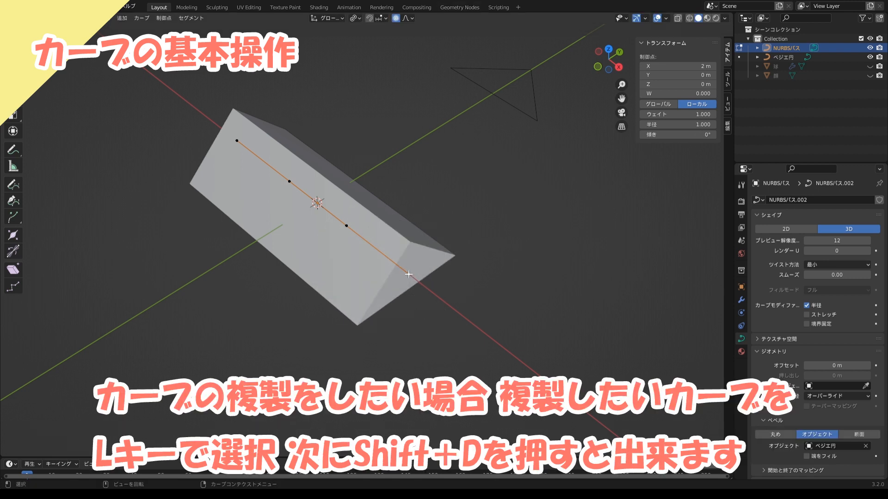
# Try duplicating the whole linked path, and extrude two extra points from its end point
pyautogui.press('l')
pyautogui.hotkey('shift', 'd')
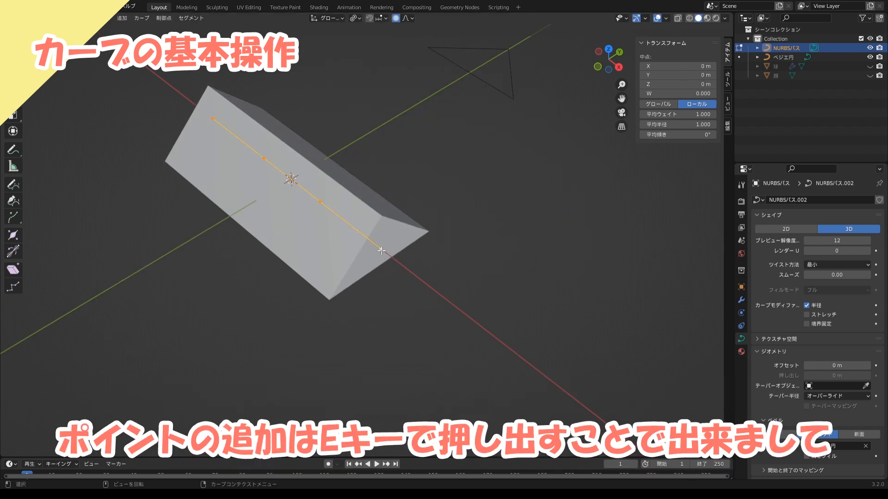
pyautogui.click(381, 251)
pyautogui.press('e')
pyautogui.click(517, 246)
pyautogui.press('e')
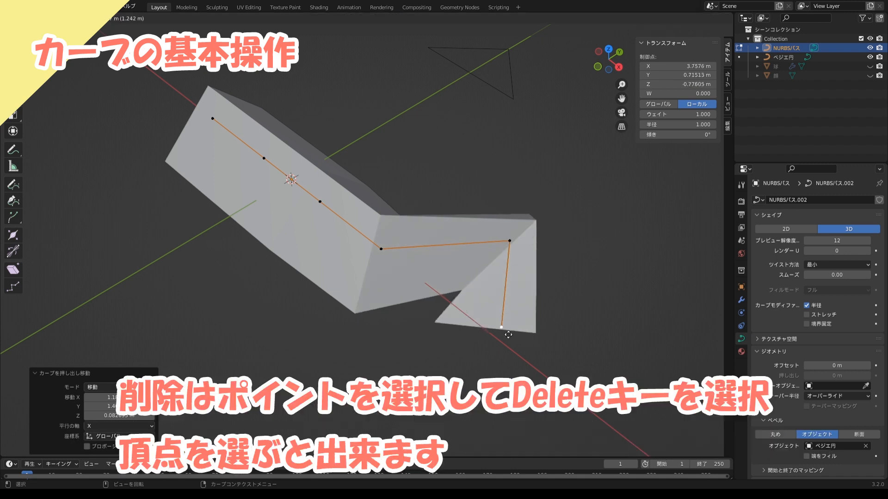
# Delete the two extruded points as vertices, starting with the outermost one
pyautogui.press('Delete')
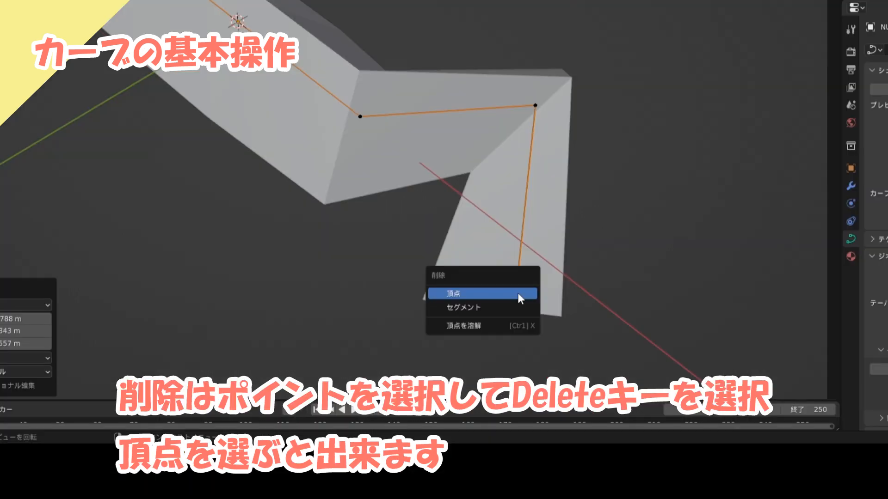
pyautogui.click(518, 293)
pyautogui.click(537, 105)
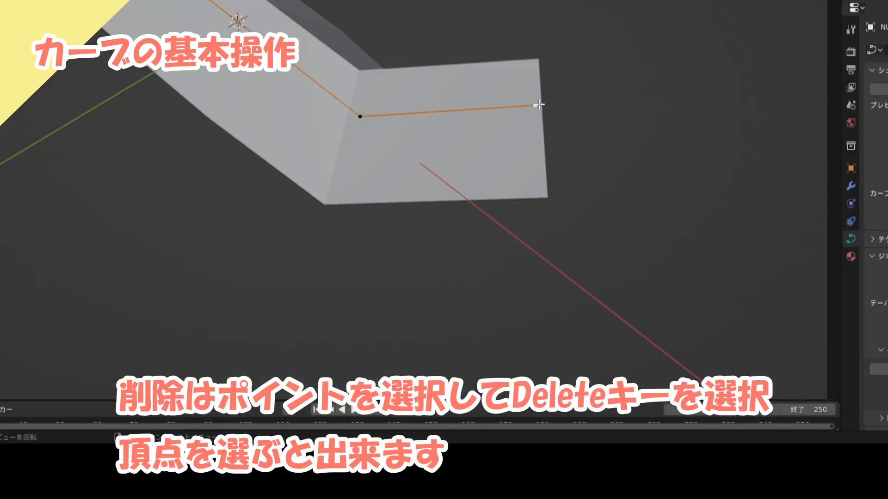
pyautogui.press('Delete')
pyautogui.click(539, 104)
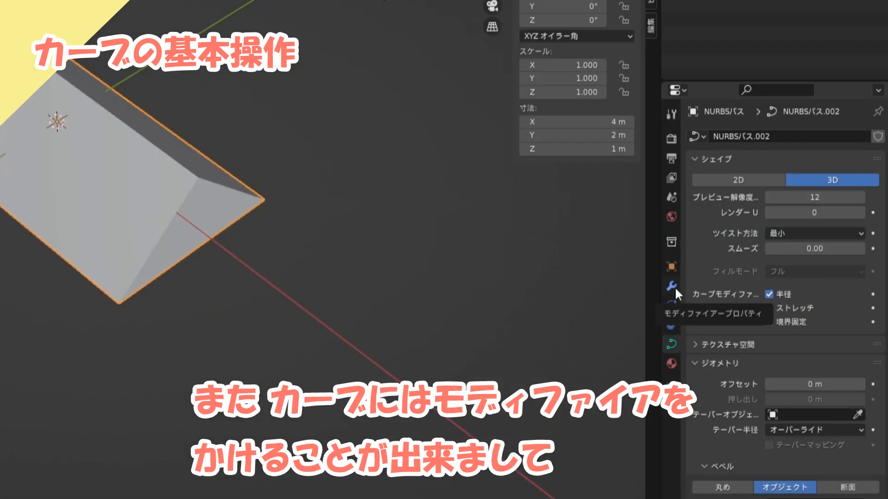
# Add a Subdivision Surface modifier to the NURBS path
pyautogui.click(673, 285)
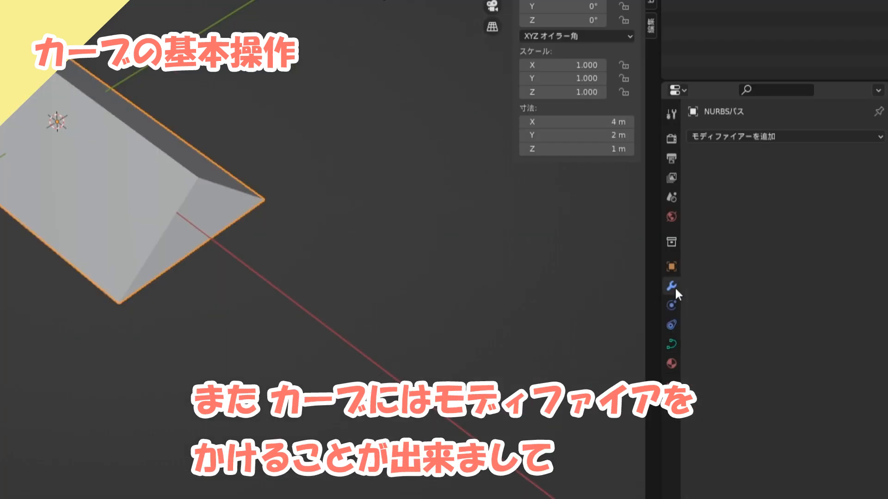
pyautogui.click(738, 138)
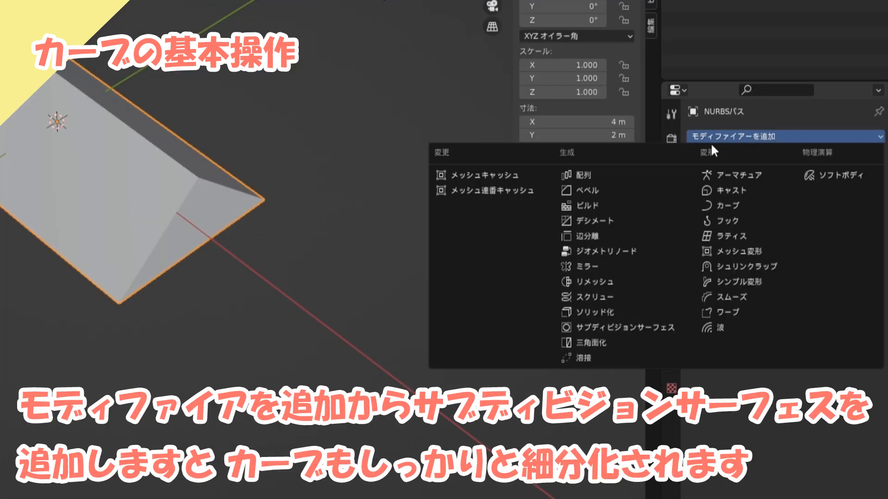
pyautogui.click(618, 326)
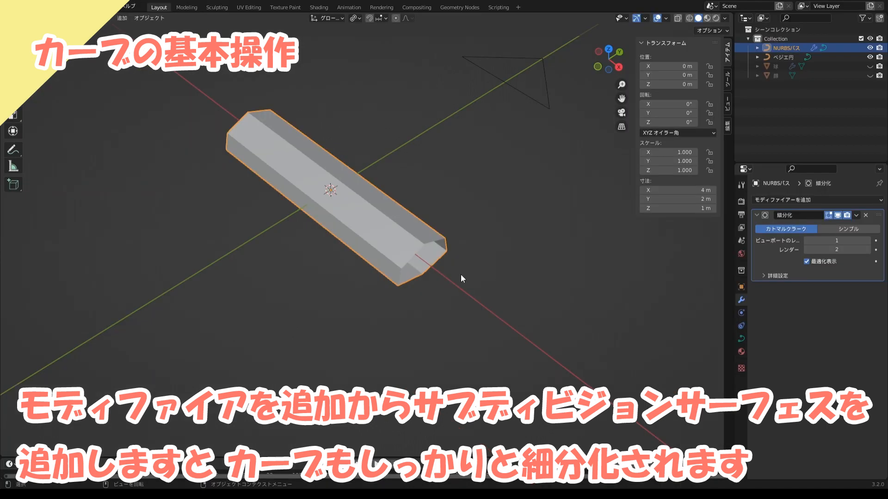
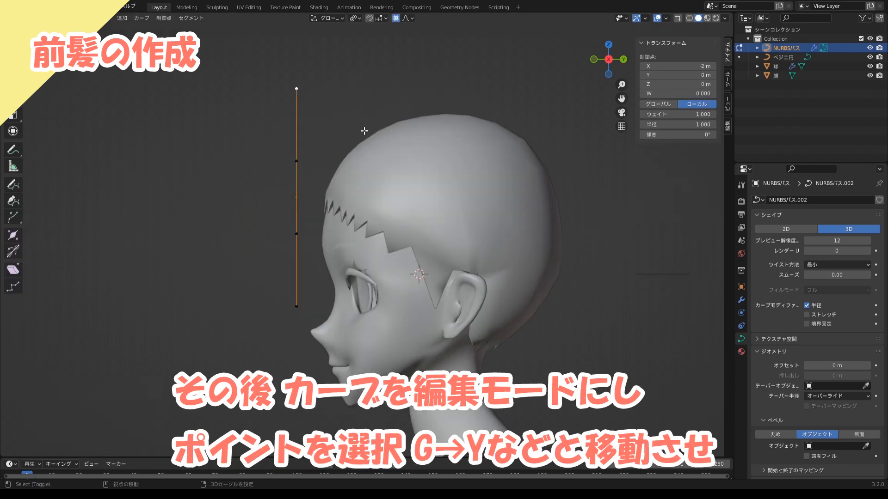
# Move the upright path's top point along Y, back over the top of the head
pyautogui.press('g')
pyautogui.press('y')
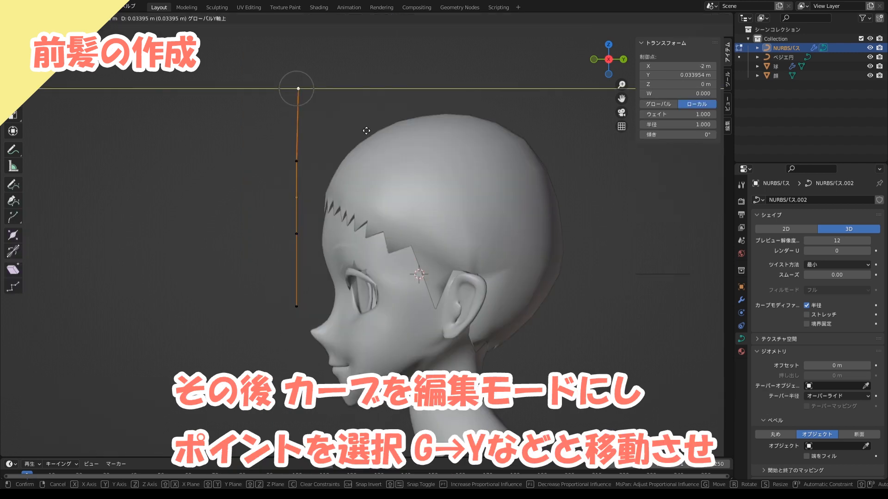
pyautogui.click(477, 133)
# Move the path's second point from the top about 0.24 m toward the head along Y and raise it along Z
pyautogui.click(296, 162)
pyautogui.press('g')
pyautogui.press('y')
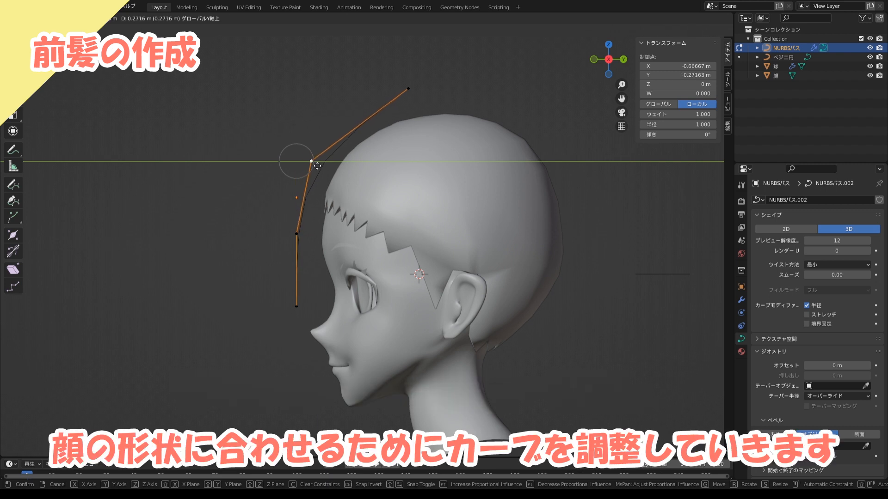
pyautogui.click(316, 166)
pyautogui.press('g')
pyautogui.press('z')
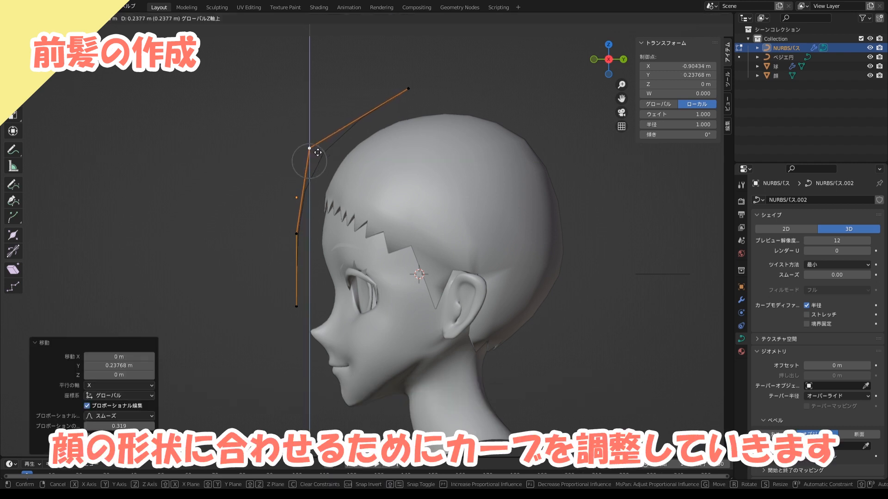
pyautogui.click(319, 145)
# Move the path's lowest point about 0.36 m along Y toward the face
pyautogui.click(296, 306)
pyautogui.press('g')
pyautogui.press('y')
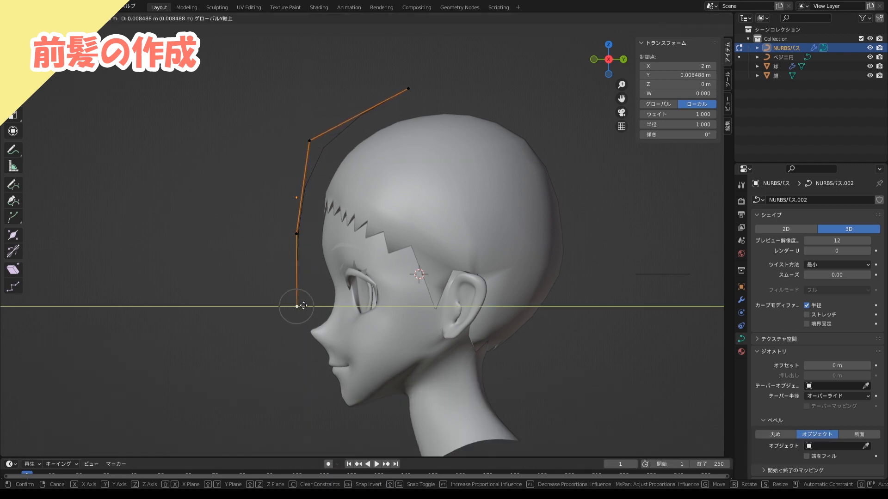
pyautogui.click(322, 296)
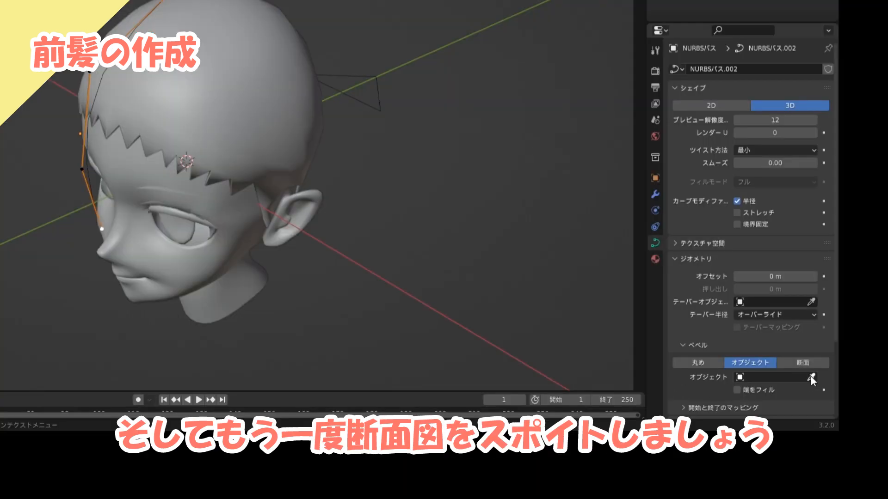
# Set the path's bevel object to the ベジエ円 curve by picking it with the eyedropper
pyautogui.click(811, 376)
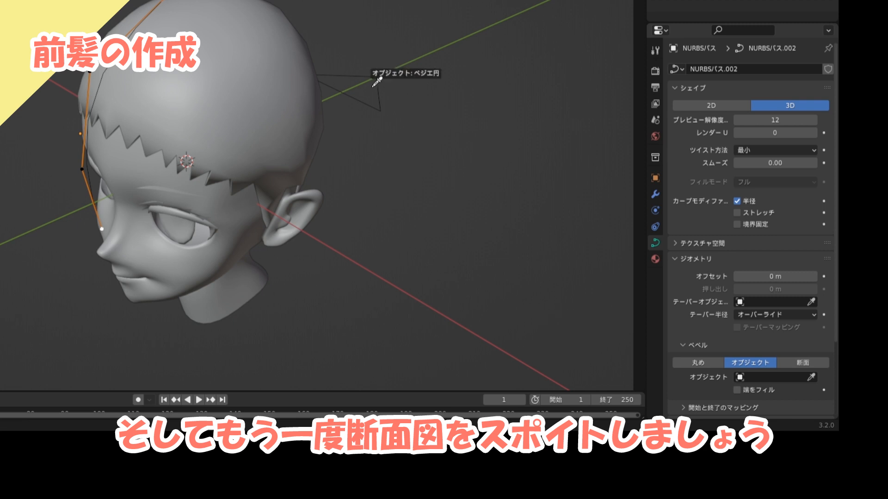
pyautogui.click(373, 87)
pyautogui.moveTo(194, 116); pyautogui.dragTo(303, 111, button='middle')
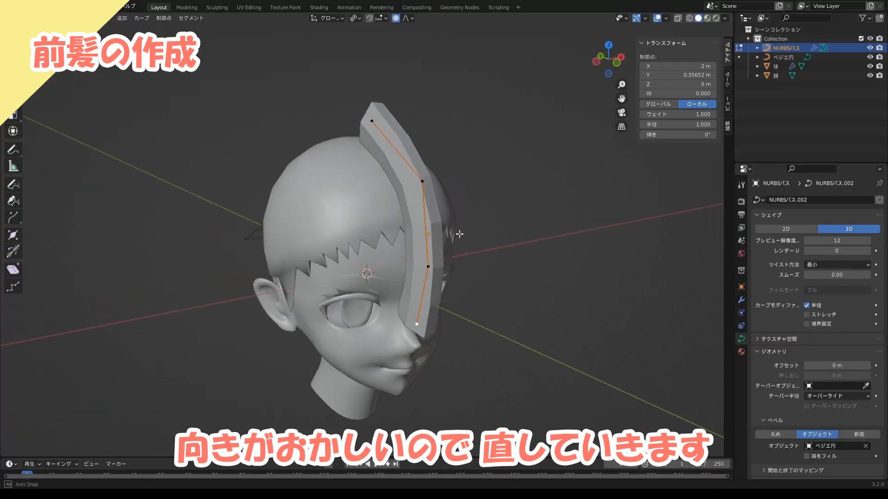
# Select all of the strand's points and set their mean tilt to 90°
pyautogui.moveTo(459, 234); pyautogui.dragTo(388, 180, button='middle')
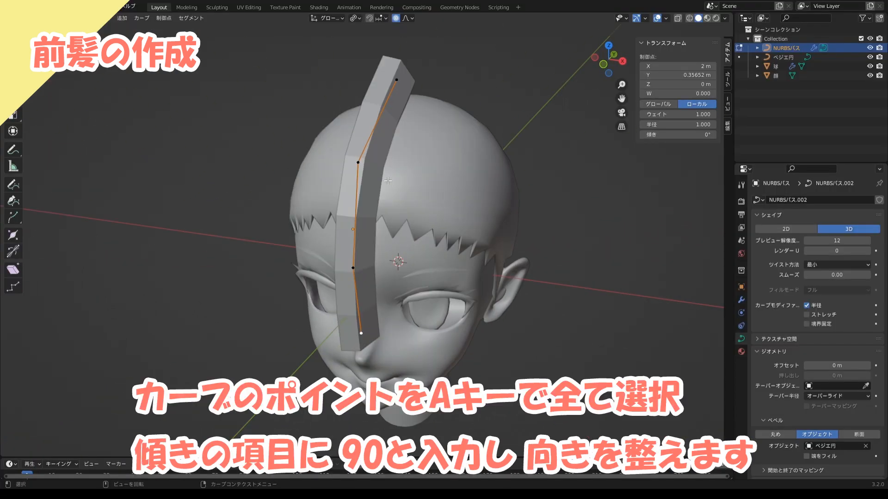
pyautogui.press('a')
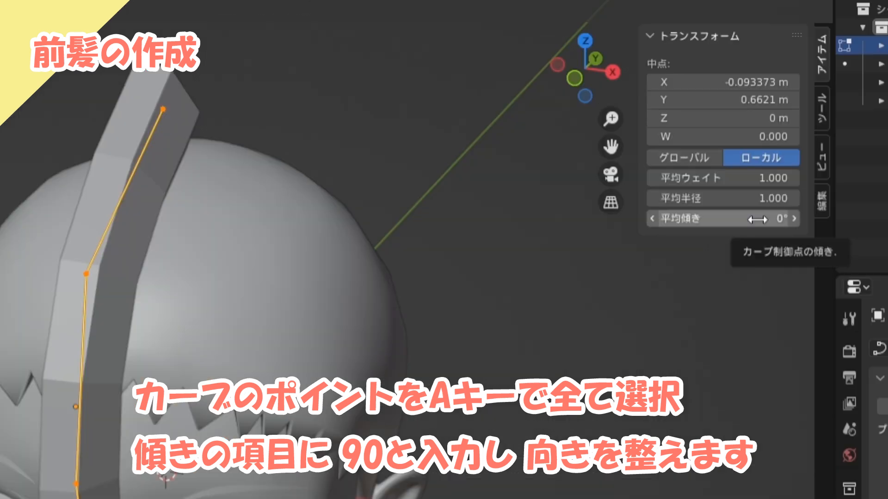
pyautogui.doubleClick(696, 135)
pyautogui.write('90')
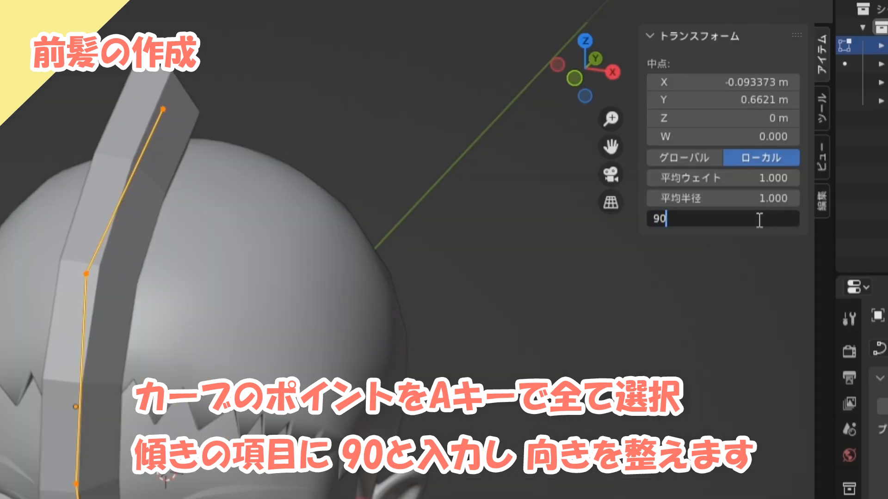
pyautogui.press('Return')
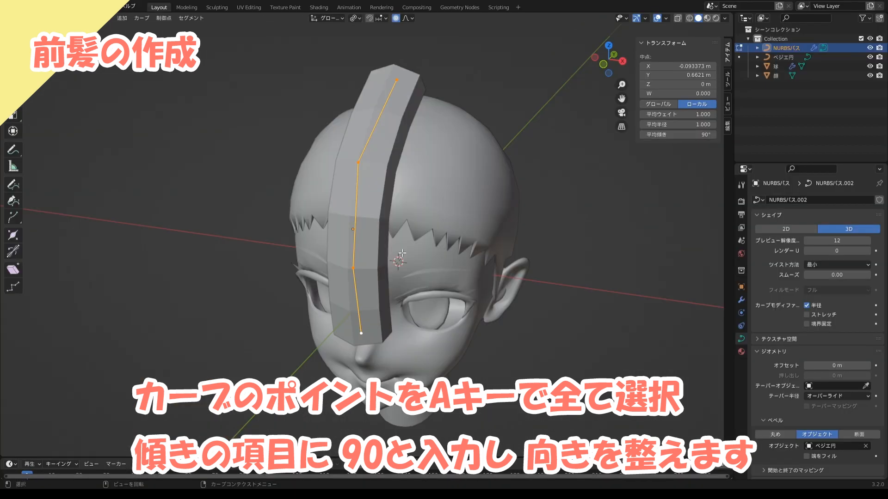
# Taper the strand's lower tip to nearly a point with Shrink/Fatten
pyautogui.moveTo(174, 455); pyautogui.dragTo(169, 413, button='middle')
pyautogui.moveTo(399, 233); pyautogui.dragTo(399, 238, button='middle')
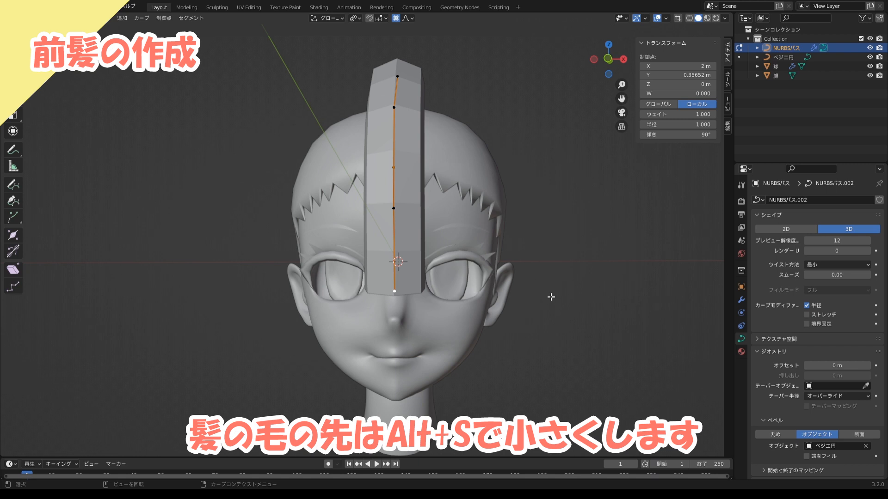
pyautogui.hotkey('alt', 's')
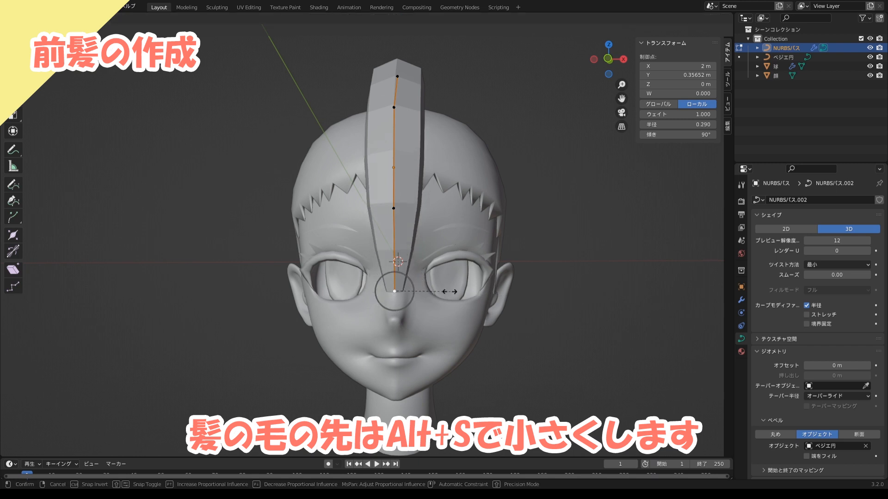
pyautogui.click(402, 292)
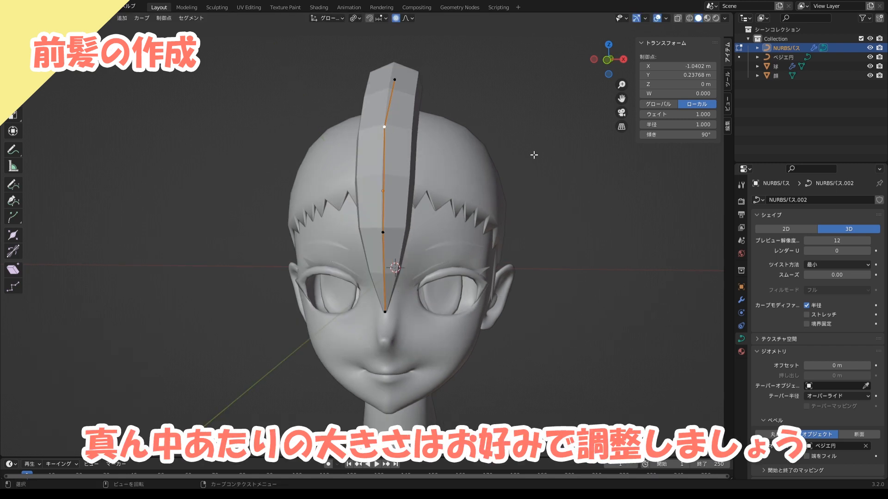
# Widen the strand's two middle points slightly with Shrink/Fatten, bringing the lower one's radius to about 1.1
pyautogui.hotkey('alt', 's')
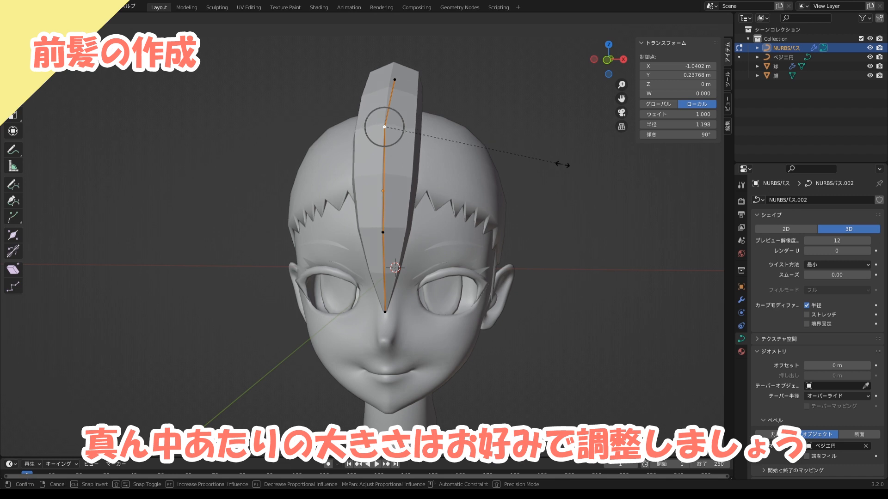
pyautogui.click(548, 161)
pyautogui.click(388, 232)
pyautogui.hotkey('alt', 's')
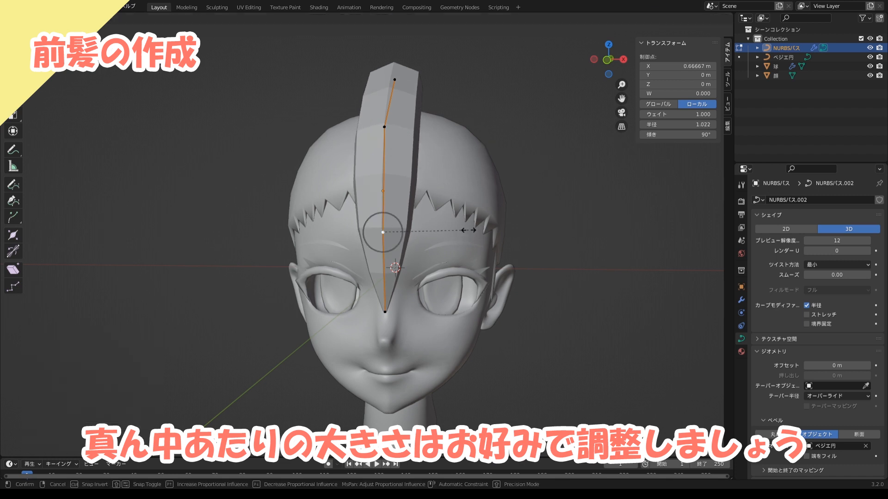
pyautogui.click(477, 230)
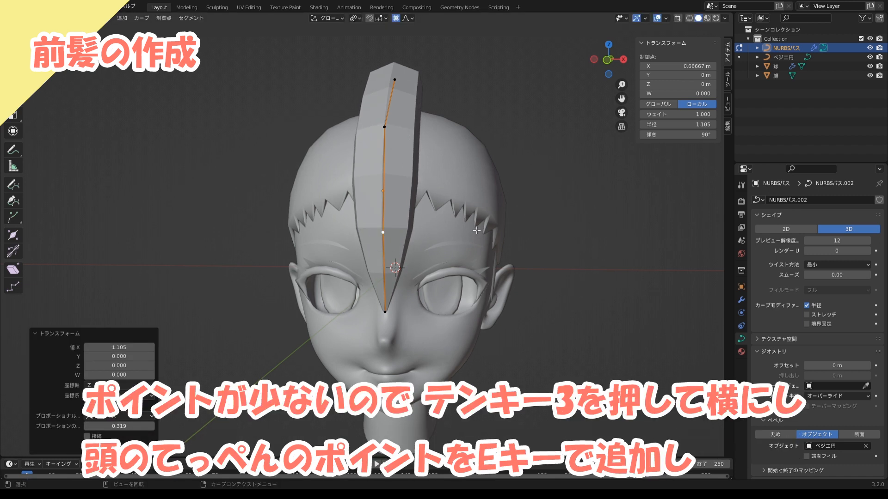
# In side view, shift the strand's top point about 0.61 m forward and 0.25 m down, and extrude a new point toward the crown
pyautogui.press('KP_3')
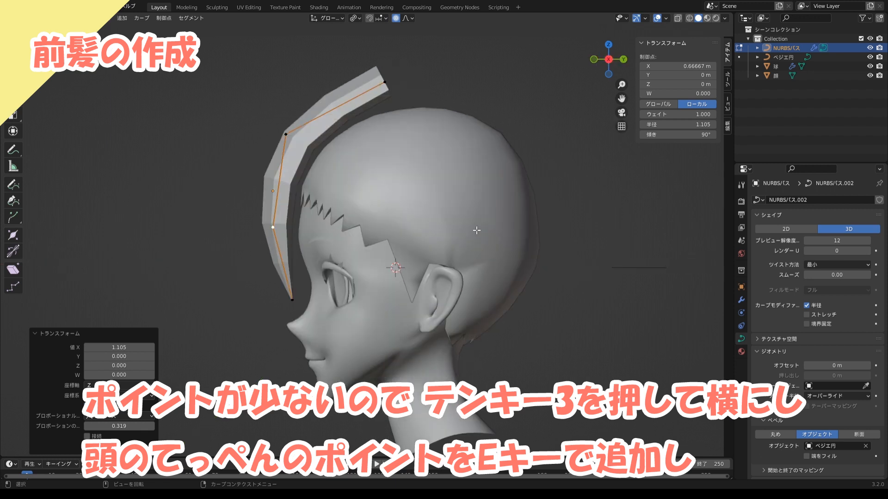
pyautogui.click(384, 81)
pyautogui.press('g')
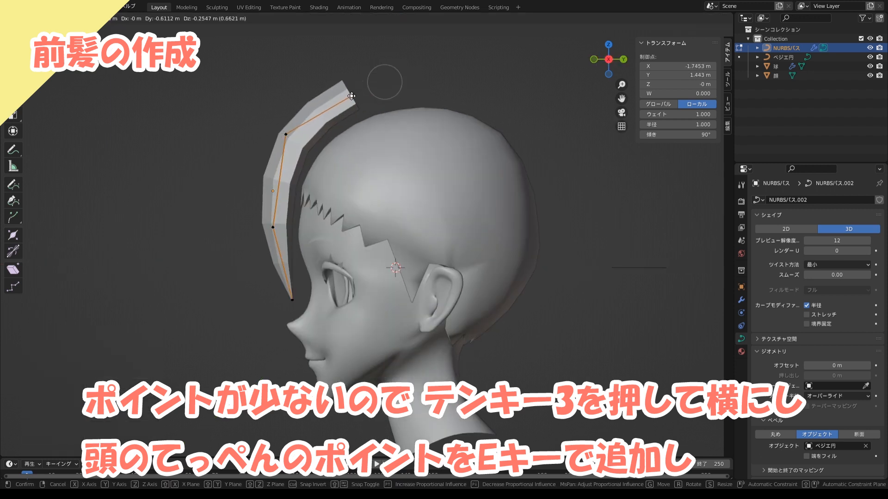
pyautogui.click(351, 96)
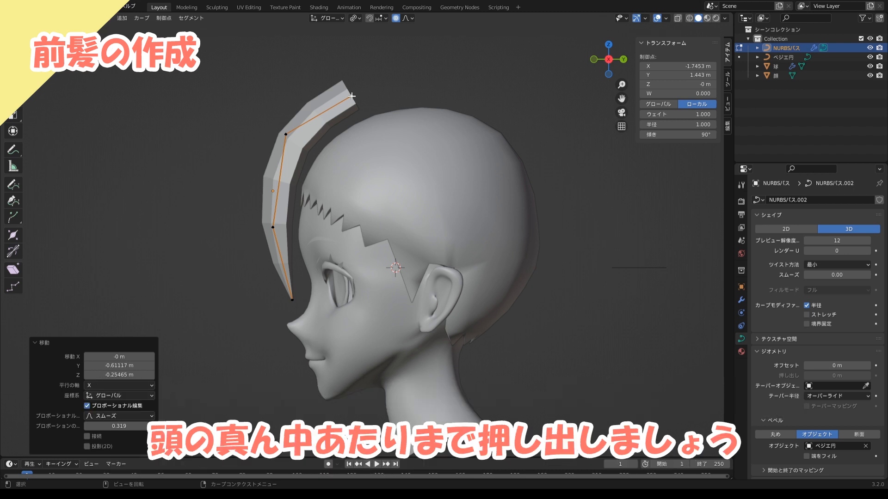
pyautogui.press('e')
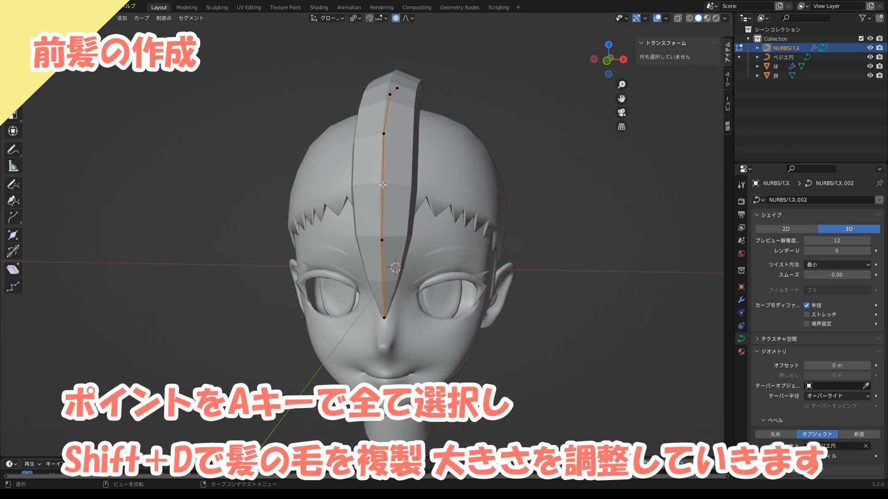
# Duplicate the centre strand over the character's left eye and thin the copy to a mean radius of about 0.42
pyautogui.press('a')
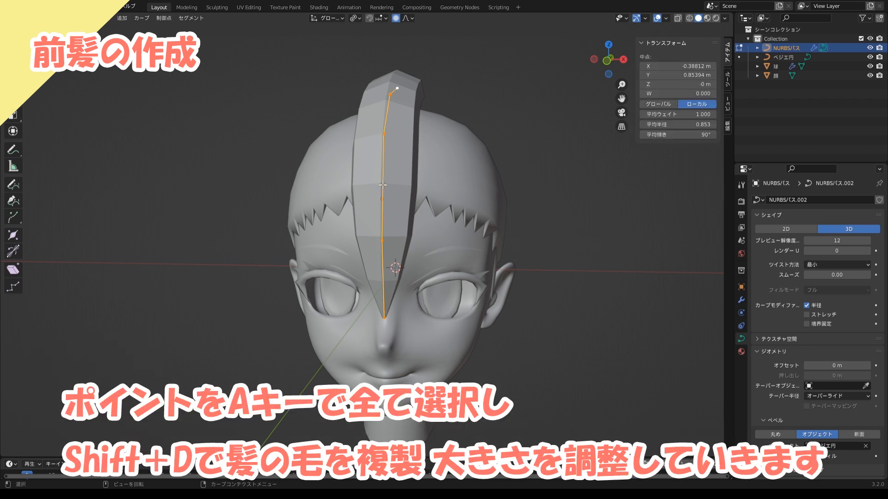
pyautogui.hotkey('shift', 'd')
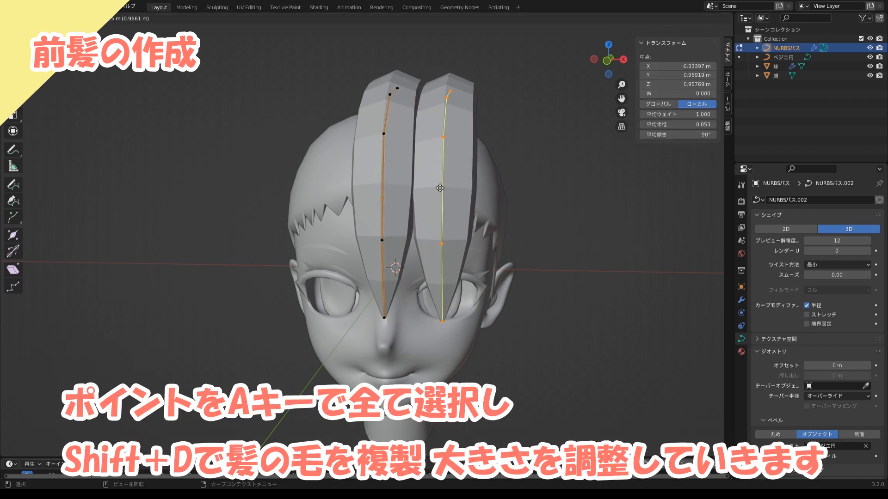
pyautogui.click(440, 188)
pyautogui.hotkey('alt', 's')
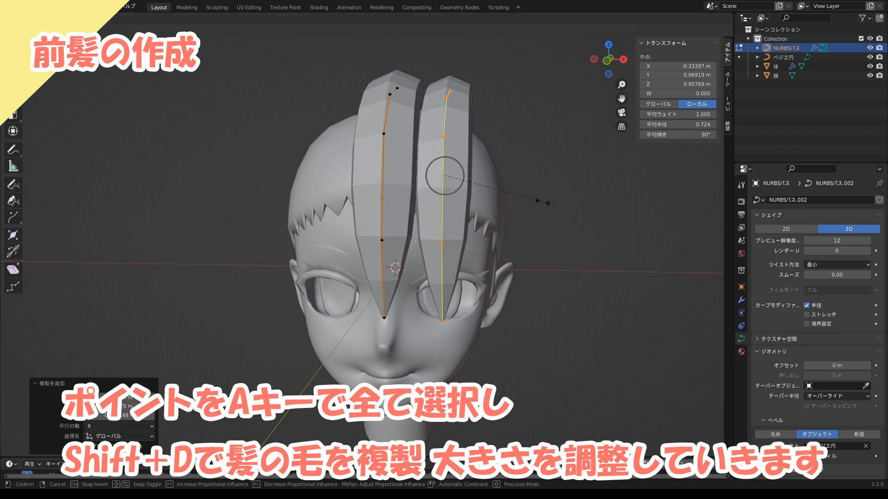
pyautogui.click(503, 202)
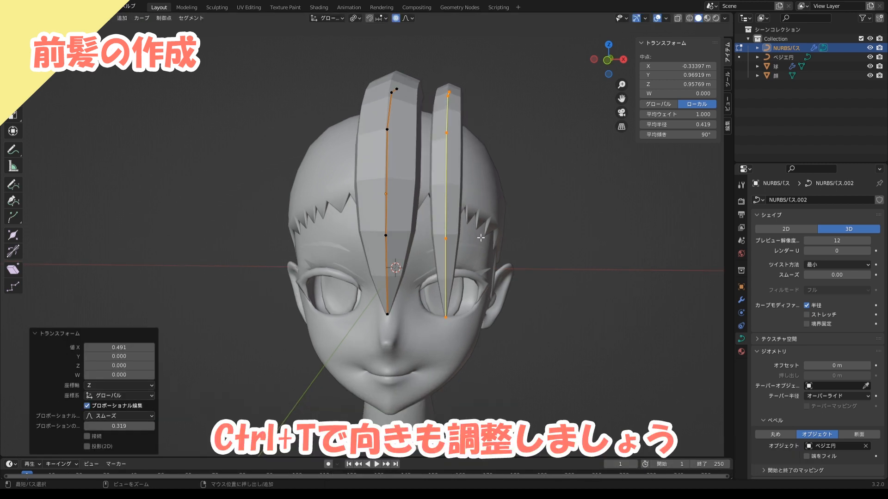
# Tilt the thin strand to about 58° and pull its two lower points inward toward the nose
pyautogui.hotkey('ctrl', 't')
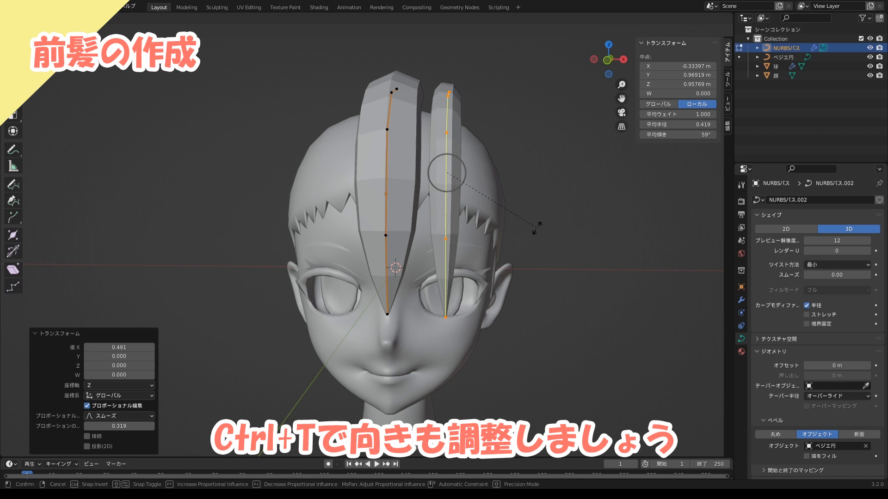
pyautogui.click(538, 227)
pyautogui.click(445, 317)
pyautogui.press('g')
pyautogui.click(407, 308)
pyautogui.click(445, 237)
pyautogui.press('g')
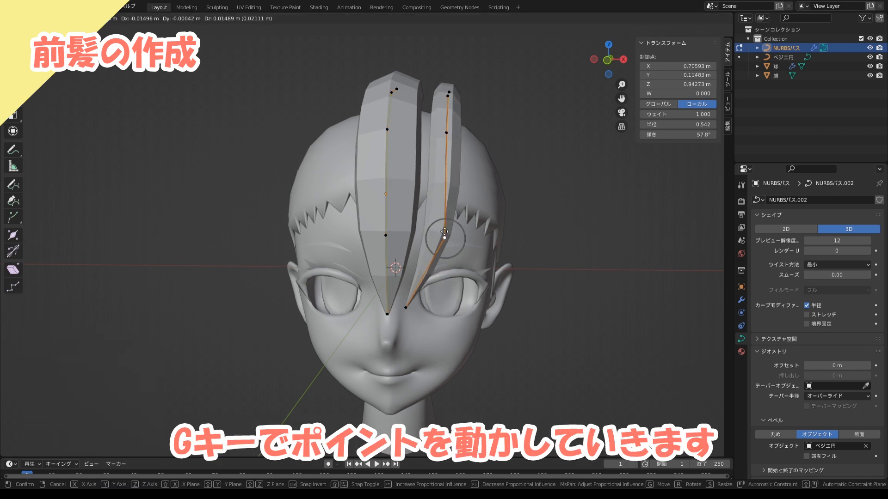
pyautogui.click(434, 233)
# Move the thin strand's upper points inward so it lies alongside the centre strand
pyautogui.click(447, 131)
pyautogui.press('g')
pyautogui.click(441, 129)
pyautogui.click(447, 93)
pyautogui.press('g')
pyautogui.click(440, 94)
pyautogui.press('g')
pyautogui.click(439, 94)
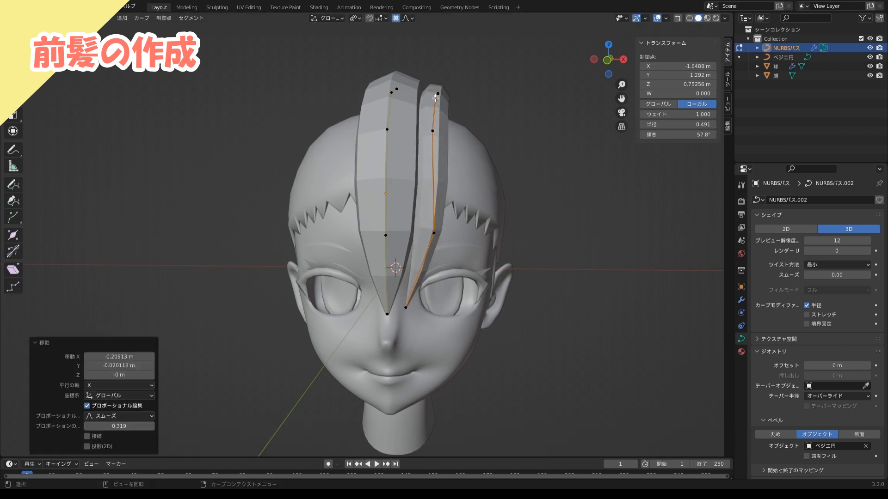
pyautogui.moveTo(439, 94); pyautogui.dragTo(421, 121, button='middle')
pyautogui.click(442, 106)
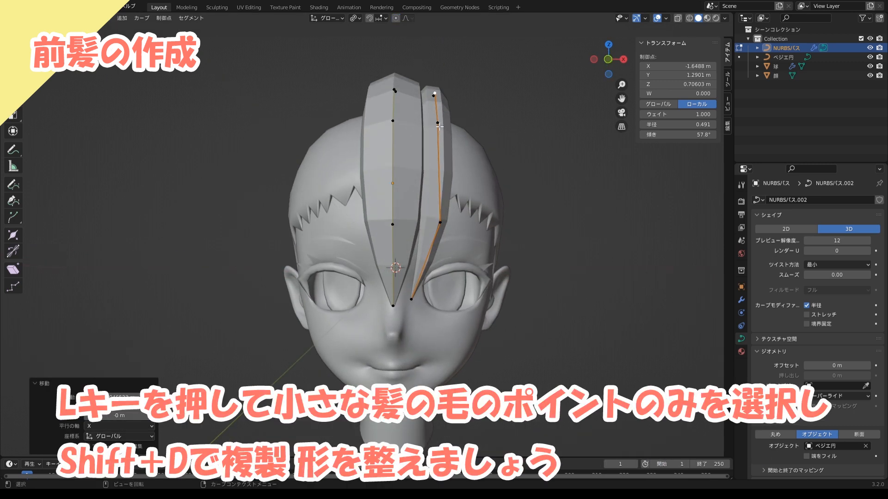
# Duplicate the whole thin strand and move the copy -1.399 m along X to the other side of the centre strand
pyautogui.click(439, 124)
pyautogui.press('l')
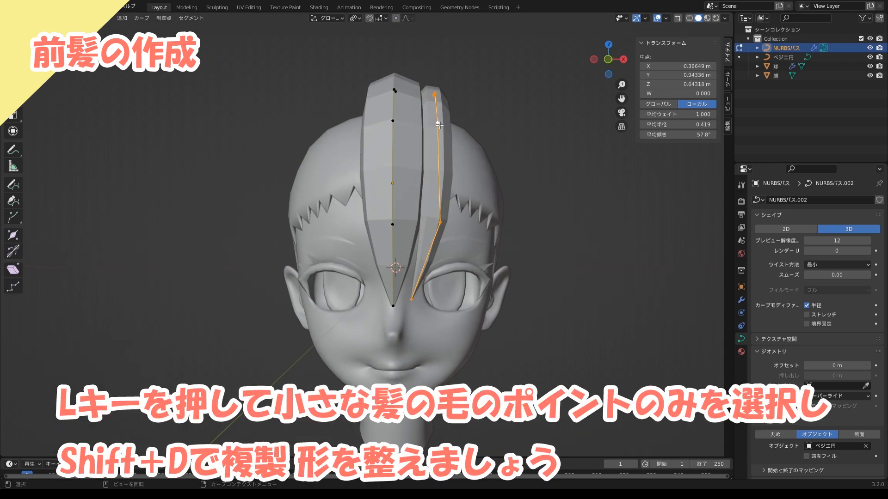
pyautogui.hotkey('shift', 'd')
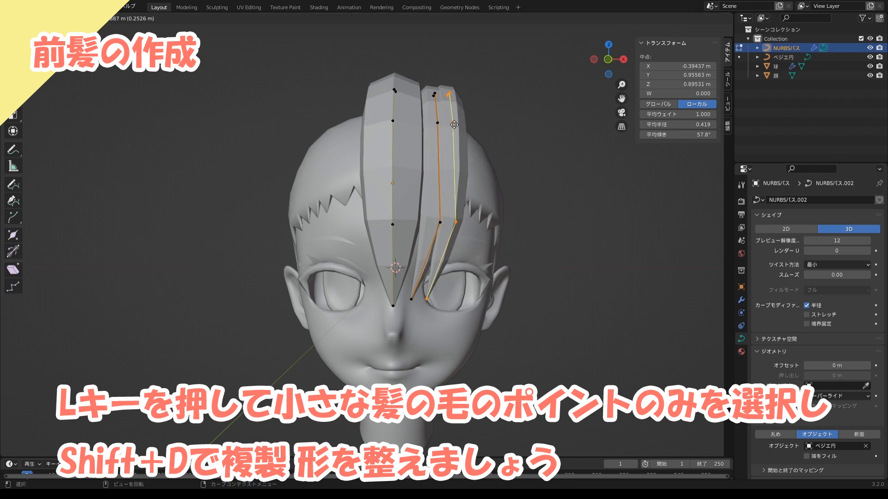
pyautogui.click(451, 128)
pyautogui.press('g')
pyautogui.press('x')
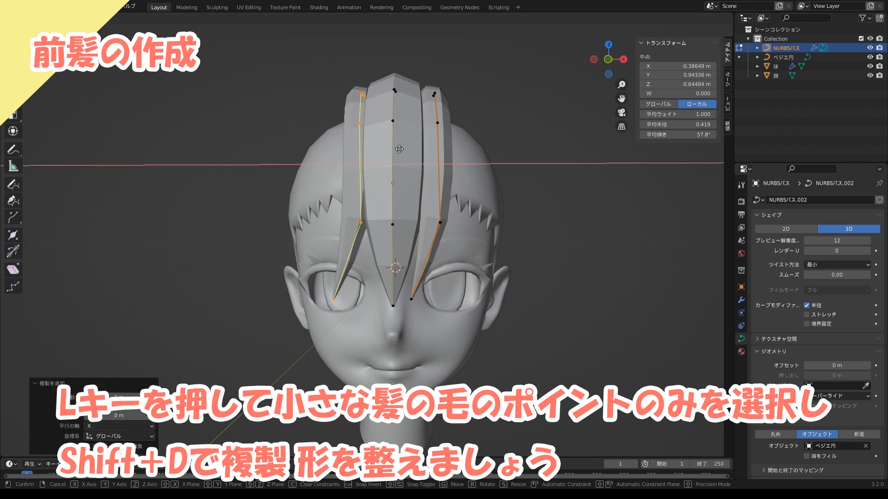
pyautogui.click(390, 160)
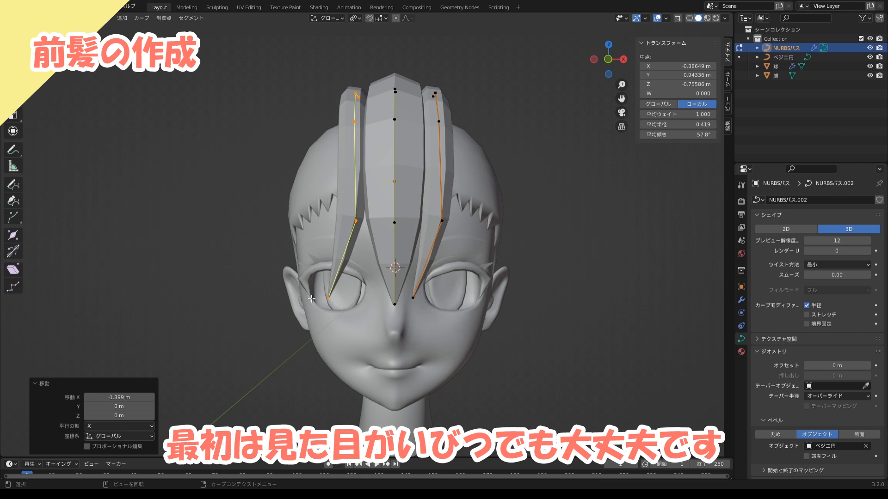
# Pull the copied thin strand's tip about 0.8 m inward toward the bridge of the nose
pyautogui.click(328, 299)
pyautogui.press('g')
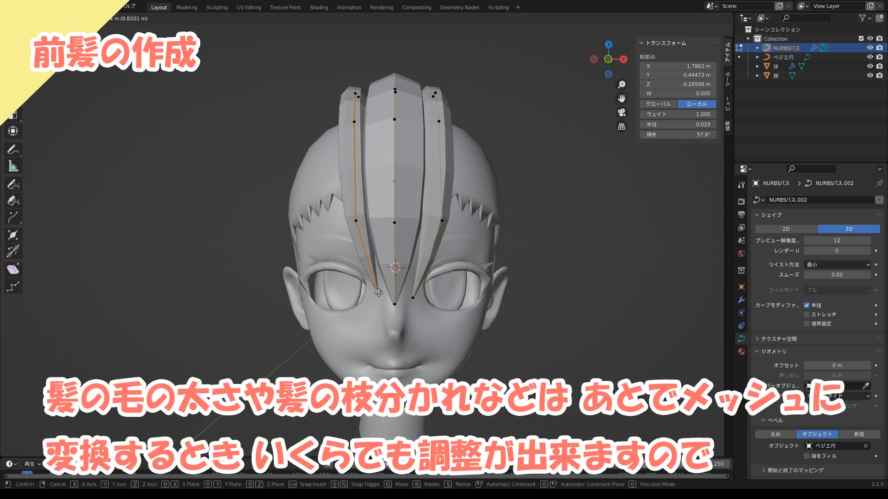
pyautogui.click(364, 257)
pyautogui.press('g')
pyautogui.click(364, 250)
pyautogui.moveTo(364, 251); pyautogui.dragTo(365, 238, button='middle')
# Adjust the copied thin strand's upper points near the crown so they sit beside the centre strand
pyautogui.click(357, 110)
pyautogui.press('g')
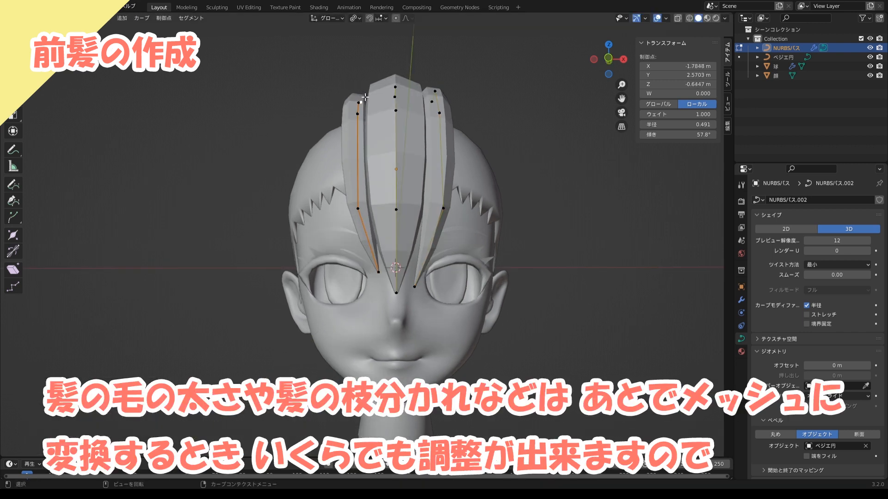
pyautogui.click(361, 111)
pyautogui.click(363, 99)
pyautogui.press('g')
pyautogui.click(366, 99)
# Select all linked points of the copied thin strand and adjust their tilt
pyautogui.moveTo(366, 100); pyautogui.dragTo(286, 63, button='middle')
pyautogui.click(368, 124)
pyautogui.hotkey('ctrl', 'l')
pyautogui.hotkey('ctrl', 't')
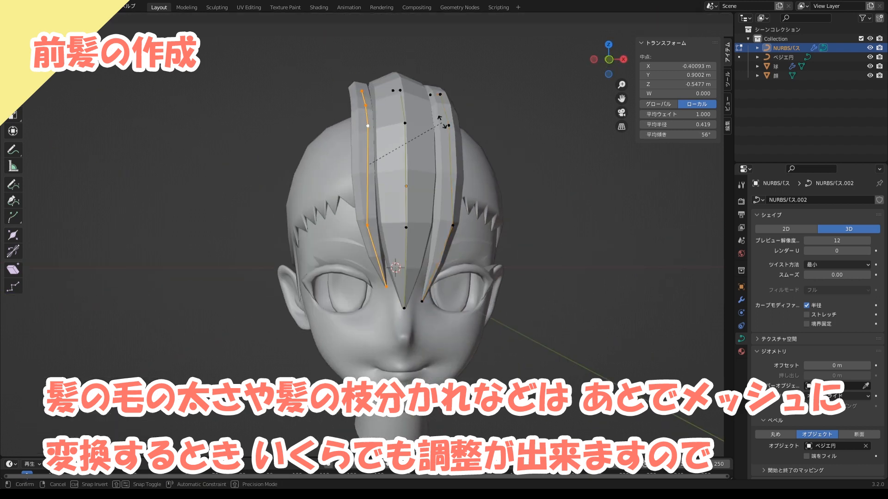
pyautogui.click(459, 162)
# Reposition a strand's upper point above the forehead in side view
pyautogui.moveTo(459, 162); pyautogui.dragTo(518, 150, button='middle')
pyautogui.click(418, 107)
pyautogui.moveTo(418, 107); pyautogui.dragTo(546, 185, button='middle')
pyautogui.press('g')
pyautogui.click(440, 103)
# Shift all three strands together slightly toward the head in side view, and fine-tune the original thin strand's tip
pyautogui.press('a')
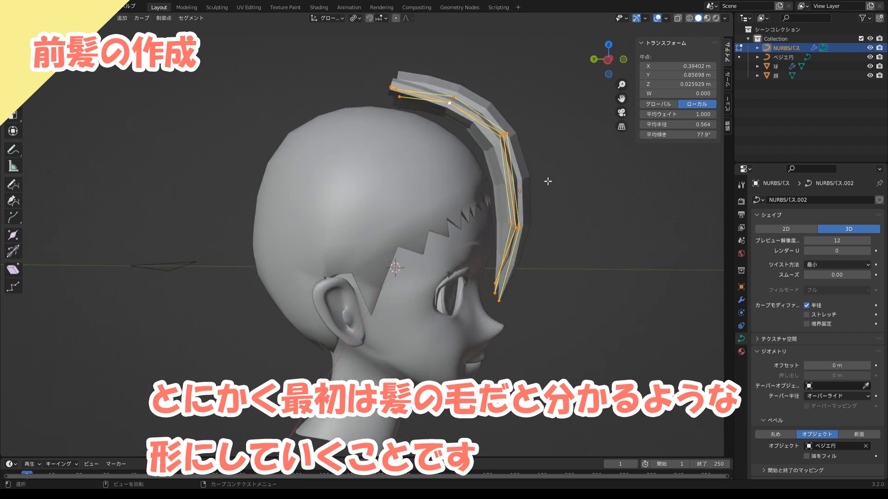
pyautogui.press('KP_3')
pyautogui.press('g')
pyautogui.click(552, 186)
pyautogui.moveTo(476, 199); pyautogui.dragTo(574, 208, button='middle')
pyautogui.click(428, 298)
pyautogui.press('g')
pyautogui.click(429, 298)
pyautogui.moveTo(429, 298); pyautogui.dragTo(429, 275, button='middle')
# Duplicate the wide centre strand to the character's left side and bend the copy's points outward toward the temple
pyautogui.click(456, 189)
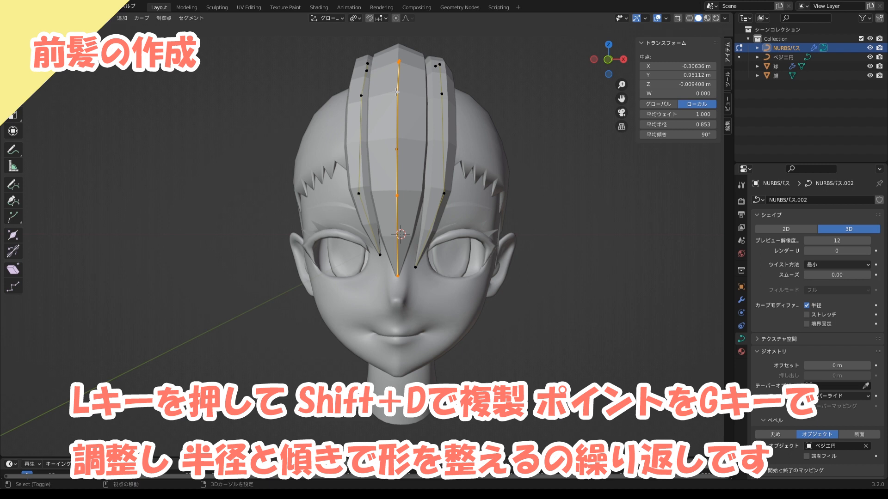
pyautogui.hotkey('shift', 'd')
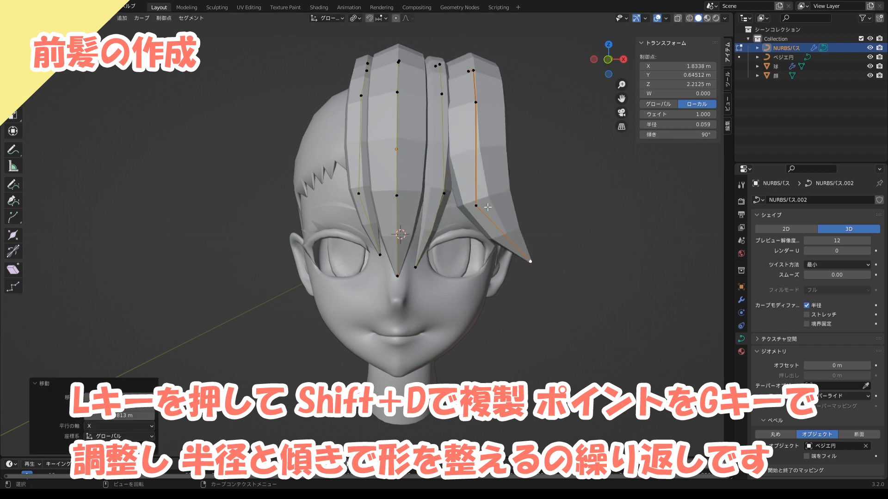
pyautogui.moveTo(477, 205); pyautogui.dragTo(501, 203)
pyautogui.moveTo(476, 102); pyautogui.dragTo(485, 111)
# Select the whole wide side strand and set its tilt to about 61.7°
pyautogui.moveTo(481, 78); pyautogui.dragTo(365, 116, button='middle')
pyautogui.click(461, 117)
pyautogui.press('l')
pyautogui.hotkey('ctrl', 't')
pyautogui.click(485, 134)
# Reposition the wide side strand's points from several views so it wraps around the side of the head toward the ear
pyautogui.click(339, 137)
pyautogui.press('g')
pyautogui.click(398, 107)
pyautogui.moveTo(326, 192); pyautogui.dragTo(323, 195)
pyautogui.moveTo(331, 130); pyautogui.dragTo(340, 133)
pyautogui.moveTo(324, 195); pyautogui.dragTo(331, 190)
pyautogui.moveTo(347, 180); pyautogui.dragTo(462, 175, button='middle')
pyautogui.click(487, 121)
pyautogui.press('g')
pyautogui.click(491, 126)
# Lower the upper point of the thin strand above the character's left eye by about 0.09 m
pyautogui.moveTo(491, 126); pyautogui.dragTo(446, 129, button='middle')
pyautogui.click(386, 81)
pyautogui.press('g')
pyautogui.click(386, 90)
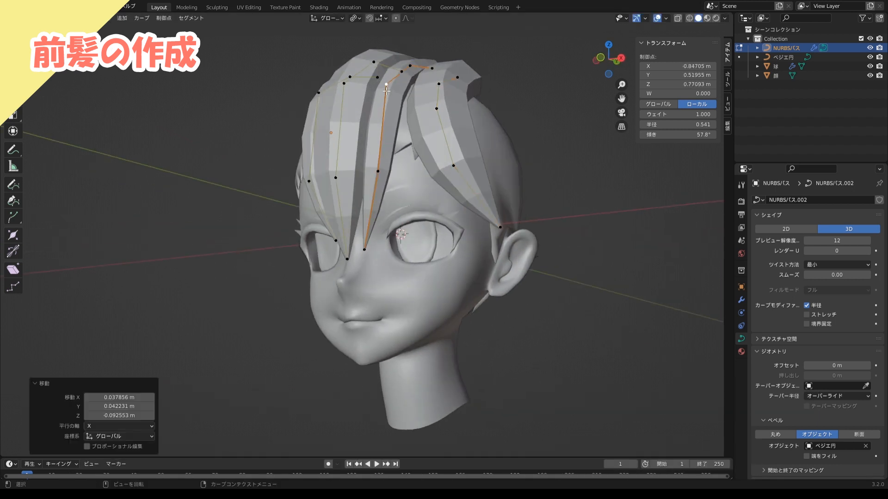
# Move an upper point of the wide side strand along the Y axis
pyautogui.click(439, 84)
pyautogui.moveTo(439, 84); pyautogui.dragTo(361, 94, button='middle')
pyautogui.press('g')
pyautogui.press('y')
pyautogui.click(365, 106)
# Thin the entire side strand with Shrink/Fatten to a mean radius of about 0.57
pyautogui.hotkey('ctrl', 'l')
pyautogui.moveTo(485, 143); pyautogui.dragTo(551, 161, button='middle')
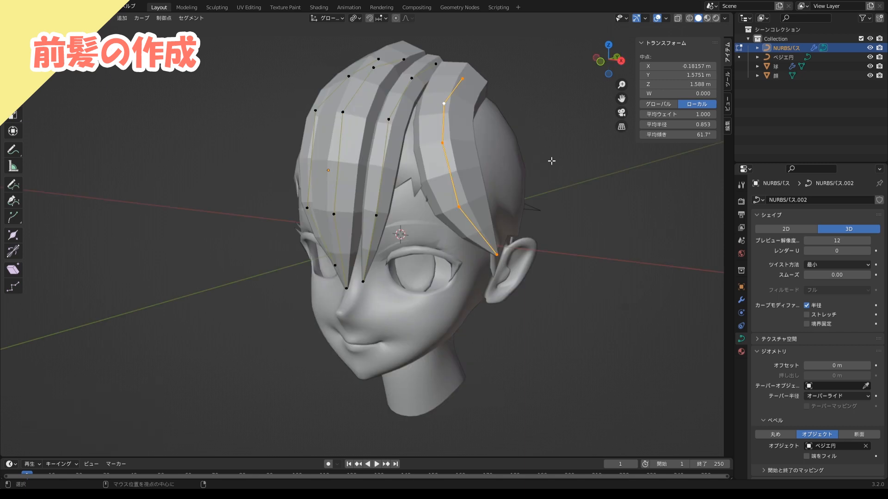
pyautogui.hotkey('alt', 's')
pyautogui.click(521, 159)
# Duplicate the side strand inward toward the thin front strand and reposition the copy's tip above the outer eye corner
pyautogui.click(446, 104)
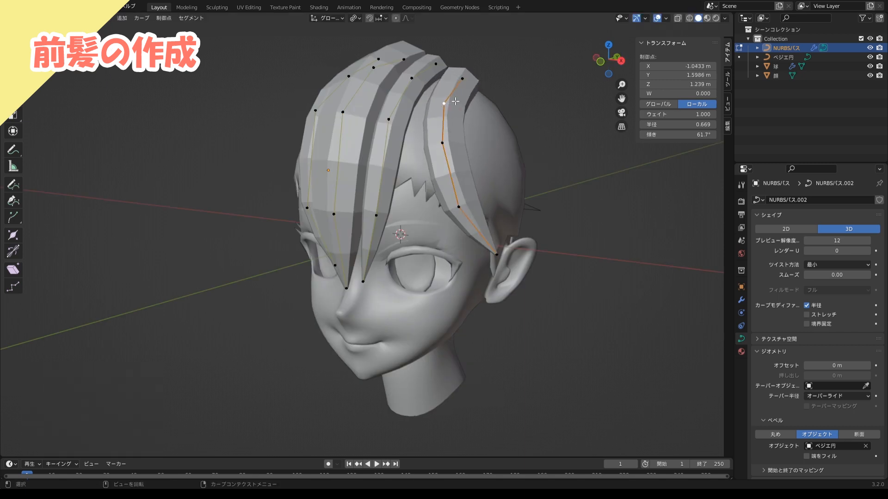
pyautogui.press('l')
pyautogui.hotkey('shift', 'd')
pyautogui.click(432, 98)
pyautogui.click(474, 250)
pyautogui.press('g')
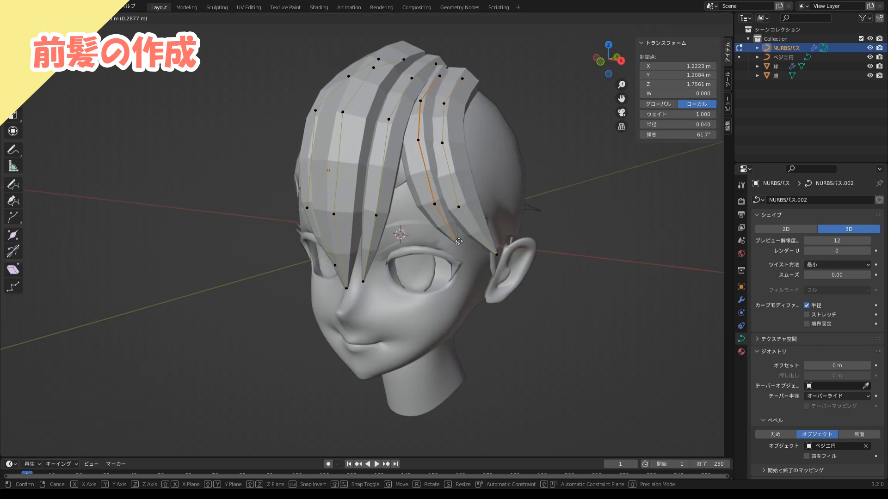
pyautogui.click(459, 241)
# Duplicate the two side strands in place, separate the copies into their own curve object, and return to Object Mode
pyautogui.moveTo(443, 139); pyautogui.dragTo(416, 120, button='middle')
pyautogui.click(443, 100)
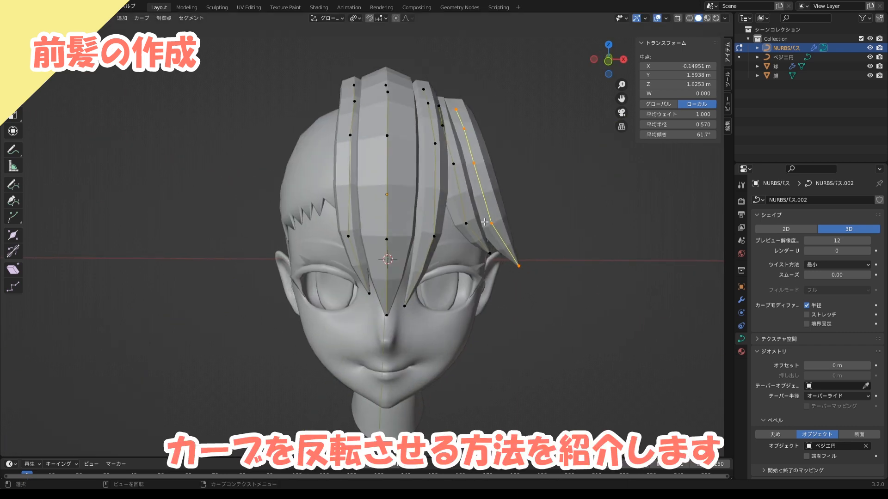
pyautogui.hotkey('shift', 'd')
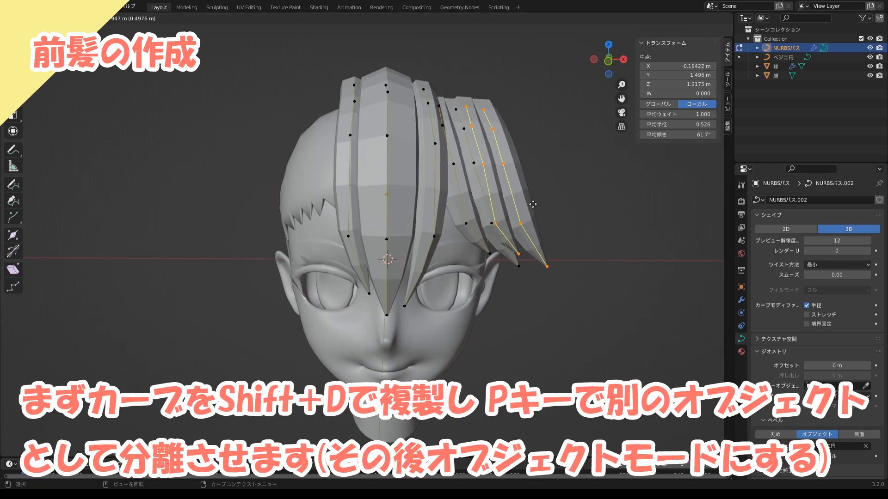
pyautogui.rightClick(513, 205)
pyautogui.press('p')
pyautogui.click(518, 202)
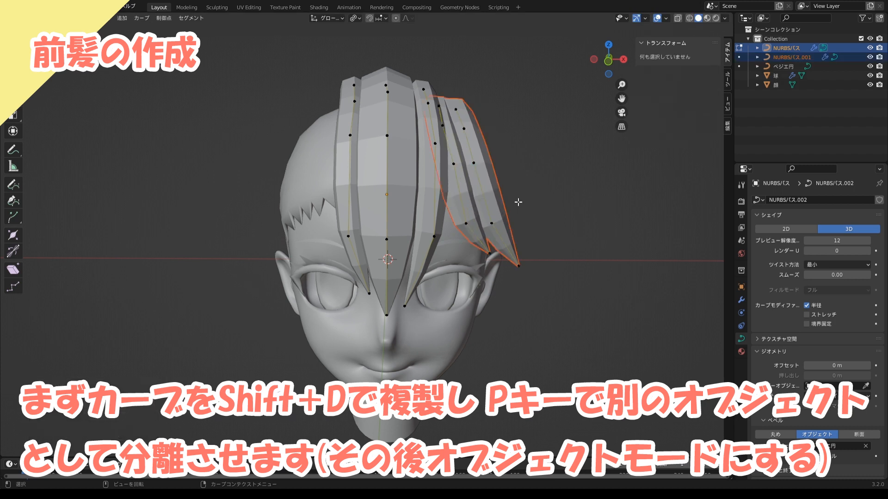
pyautogui.click(44, 19)
pyautogui.click(44, 29)
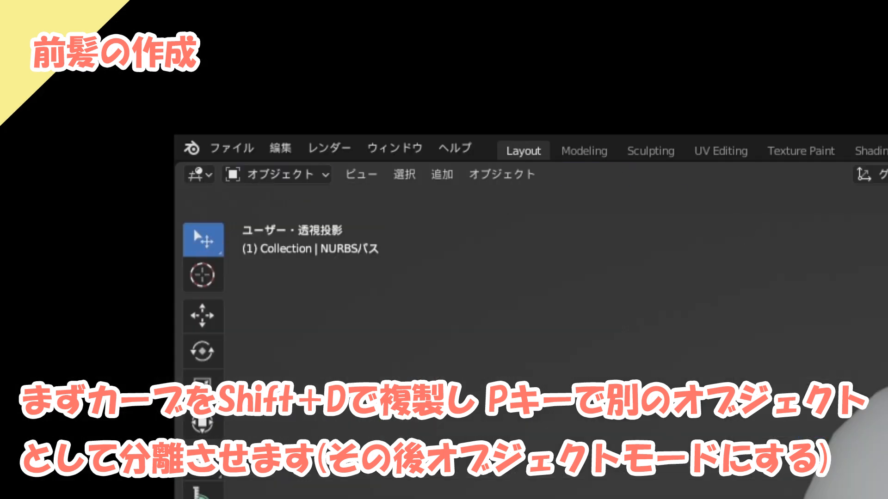
# Mirror the separated side strands across the global X axis
pyautogui.click(504, 224)
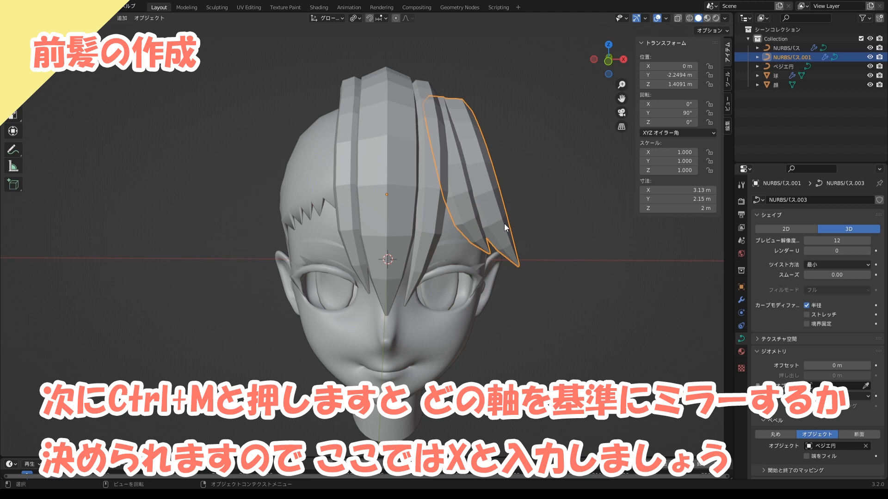
pyautogui.hotkey('ctrl', 'm')
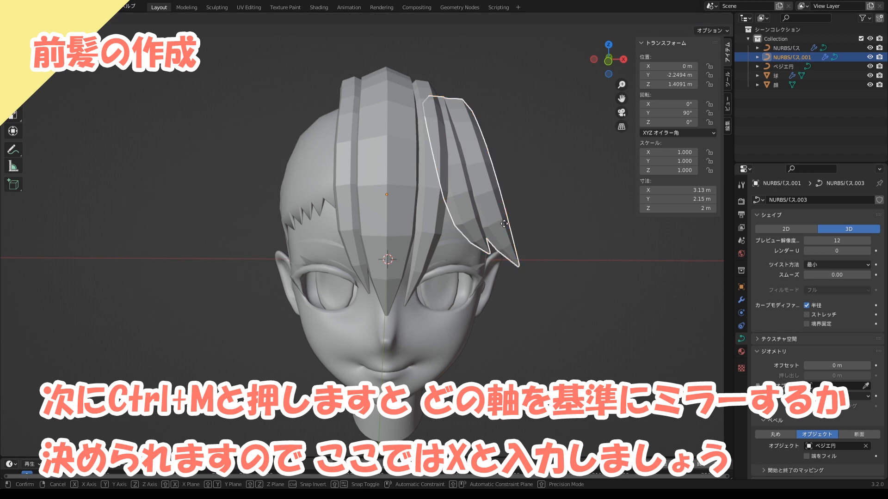
pyautogui.press('x')
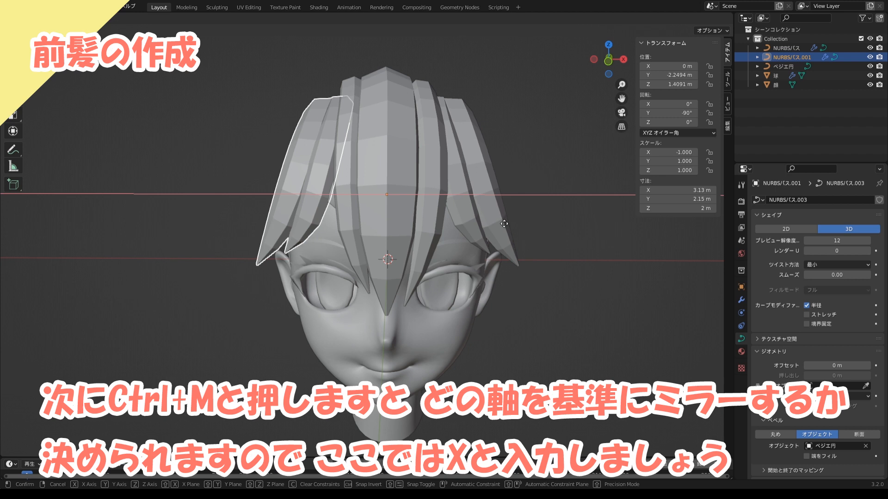
pyautogui.press('Return')
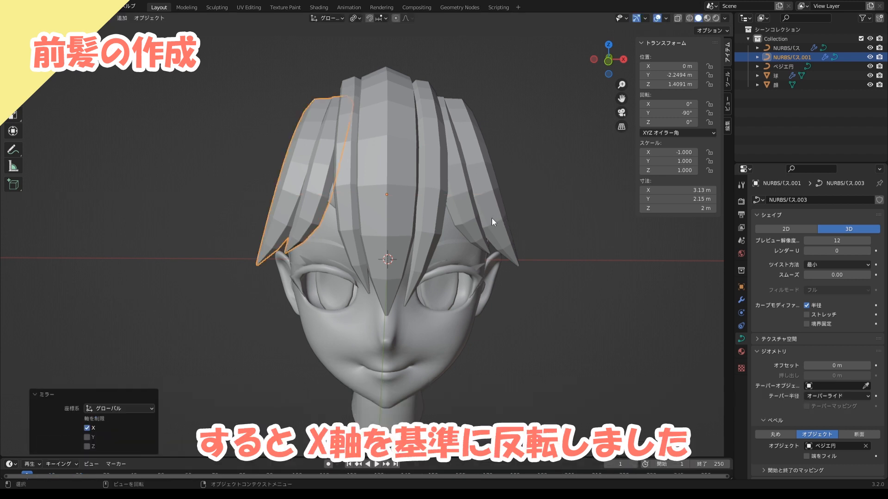
# Join the mirrored strands into the original bangs curve and adjust the tilt on the mirrored inner side strand in Edit Mode
pyautogui.keyDown('shift'); pyautogui.click(382, 193); pyautogui.keyUp('shift')
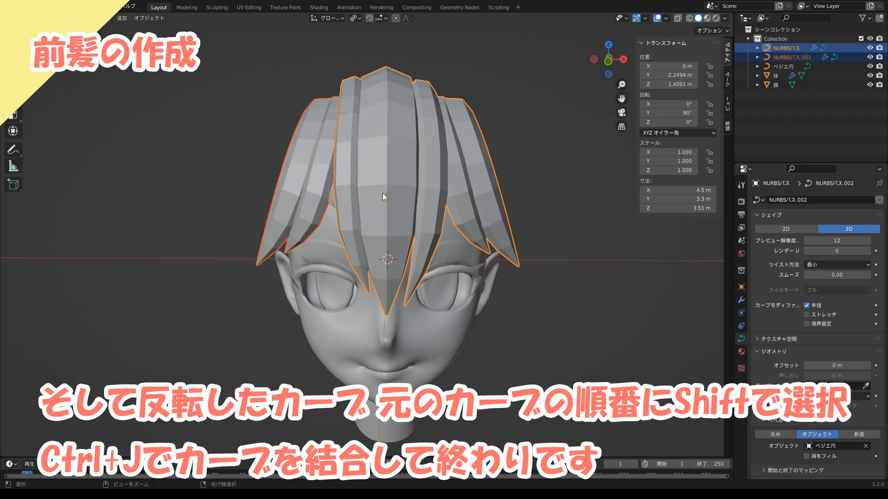
pyautogui.hotkey('ctrl', 'j')
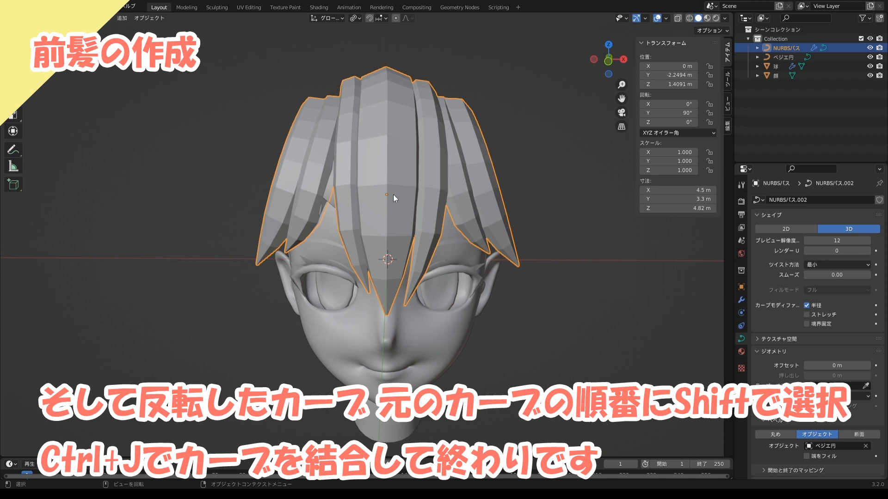
pyautogui.press('Tab')
pyautogui.moveTo(374, 161); pyautogui.dragTo(421, 212, button='middle')
pyautogui.hotkey('ctrl', 't')
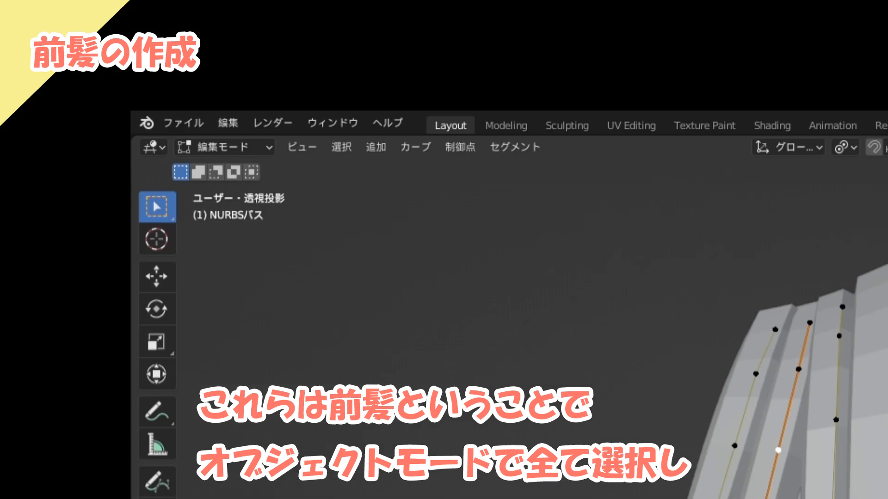
# Return to Object Mode and move the bangs curve into a new collection named 前髪
pyautogui.click(44, 18)
pyautogui.click(51, 28)
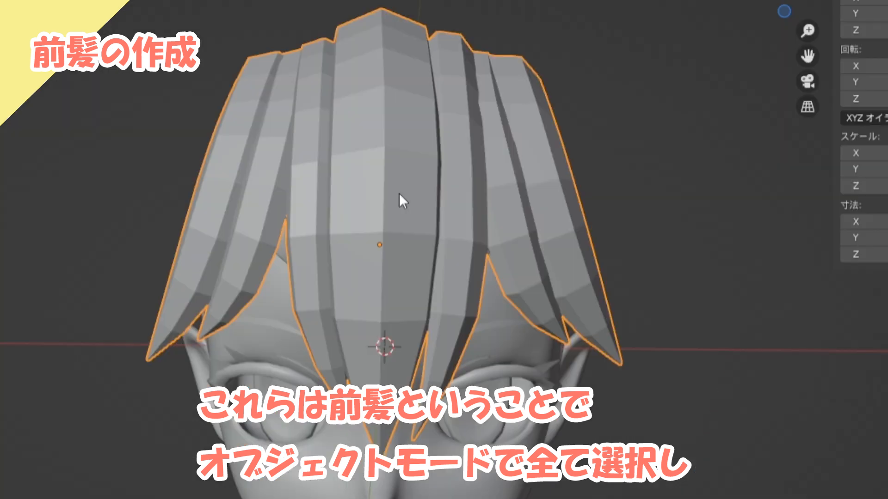
pyautogui.press('m')
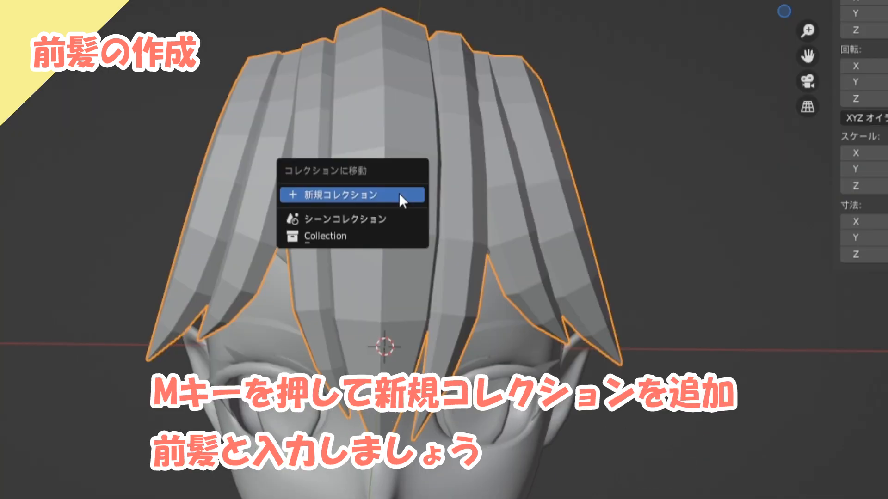
pyautogui.click(398, 194)
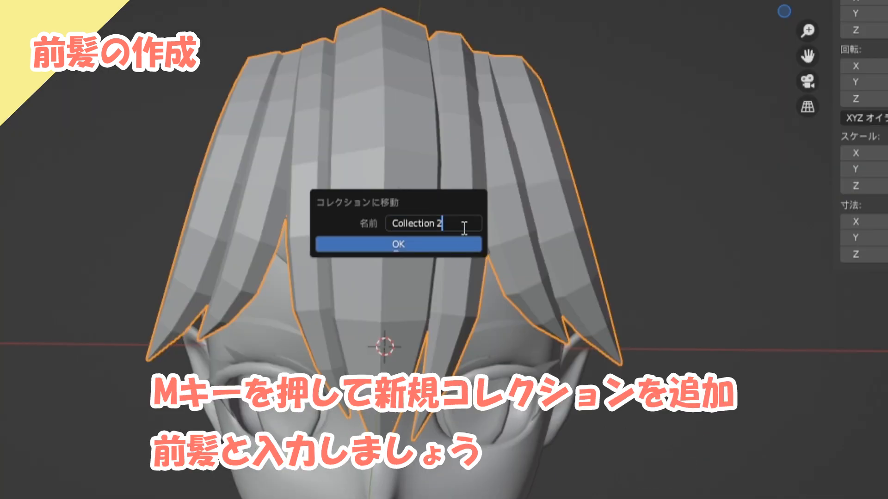
pyautogui.write('maegami')
pyautogui.press('space')
pyautogui.press('Return')
pyautogui.press('Return')
pyautogui.click(425, 245)
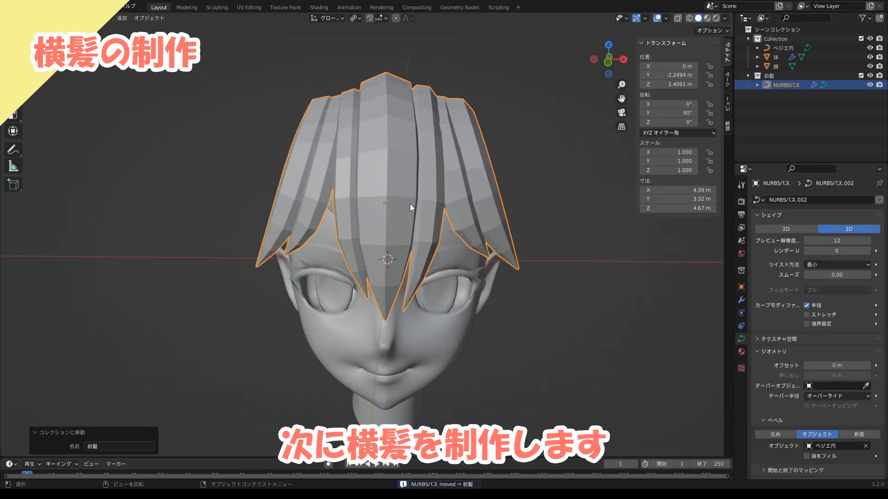
# Duplicate the central bangs strand in Edit Mode about 2.4 m along X beside the head and separate the copy into its own object
pyautogui.moveTo(523, 264); pyautogui.dragTo(436, 237, button='middle')
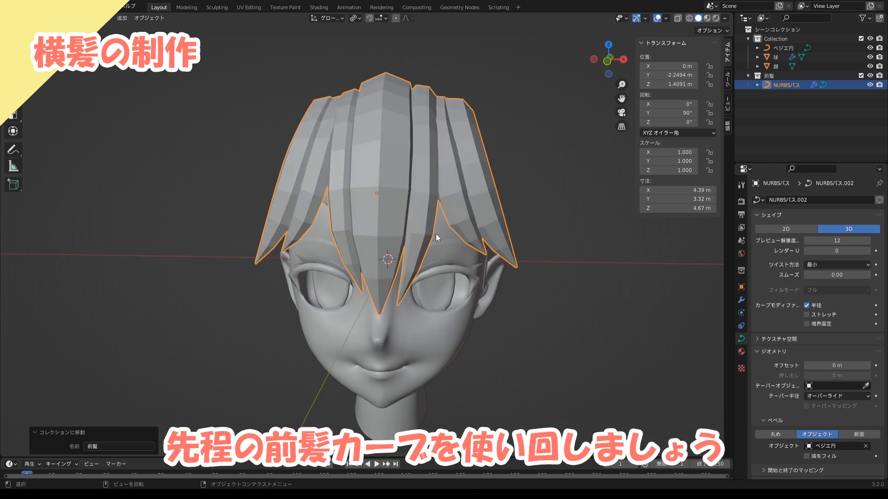
pyautogui.press('Tab')
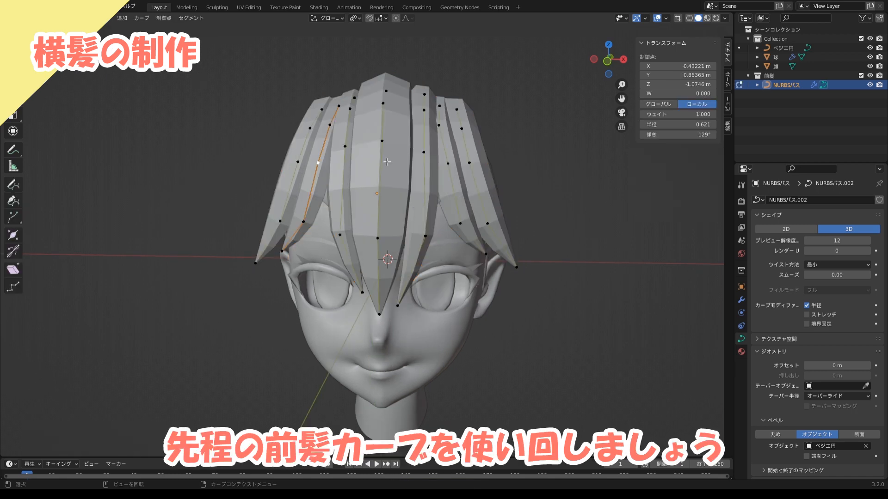
pyautogui.press('l')
pyautogui.hotkey('shift', 'd')
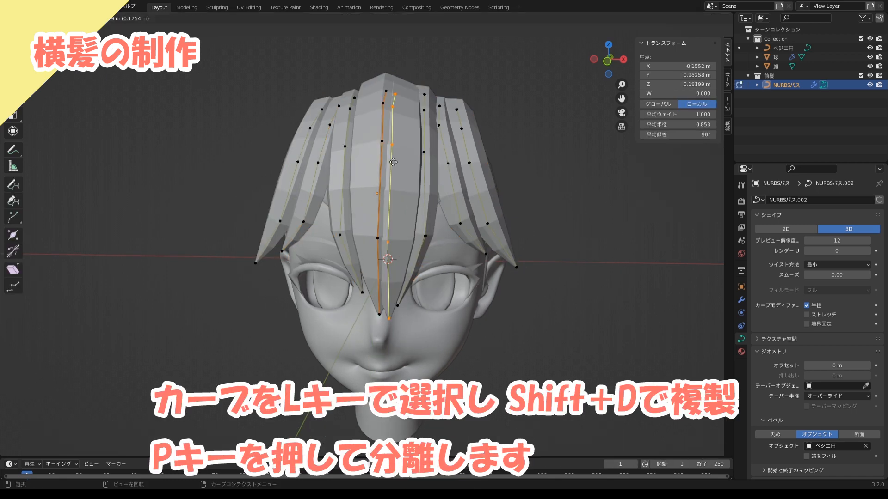
pyautogui.click(522, 211)
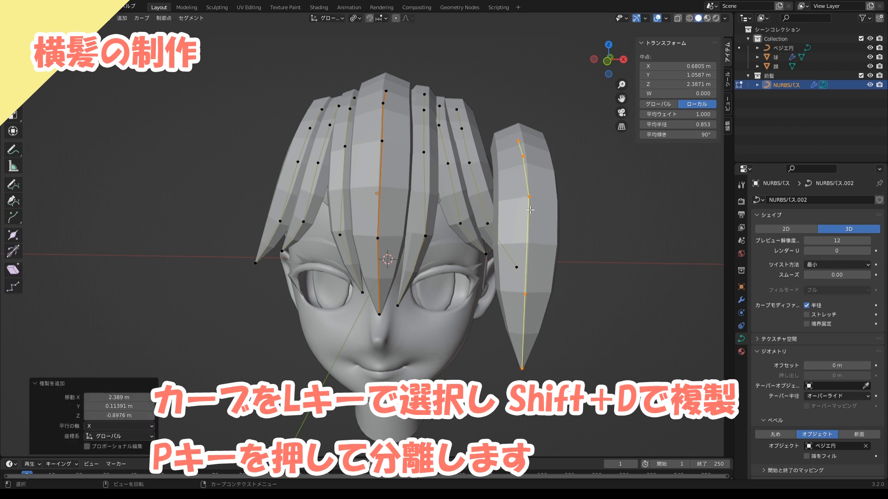
pyautogui.press('p')
pyautogui.click(529, 208)
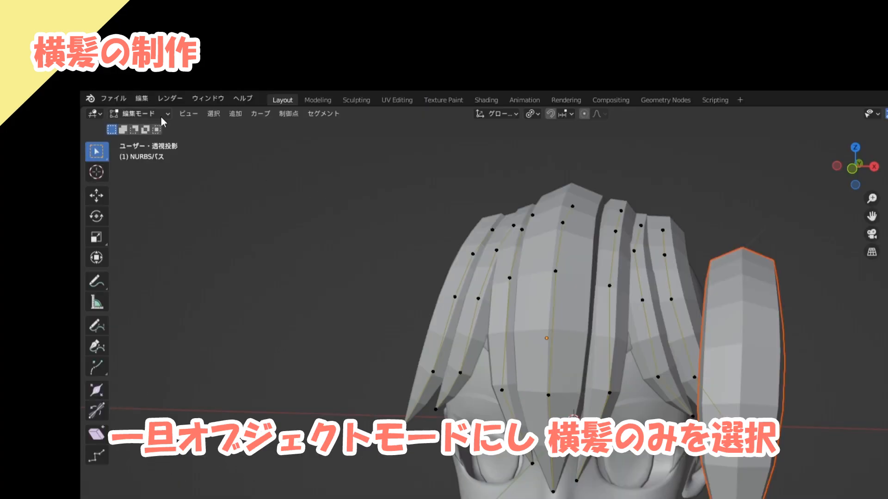
# Select only the separated strand in Object Mode and add a Mirror modifier using the Z axis only
pyautogui.click(139, 113)
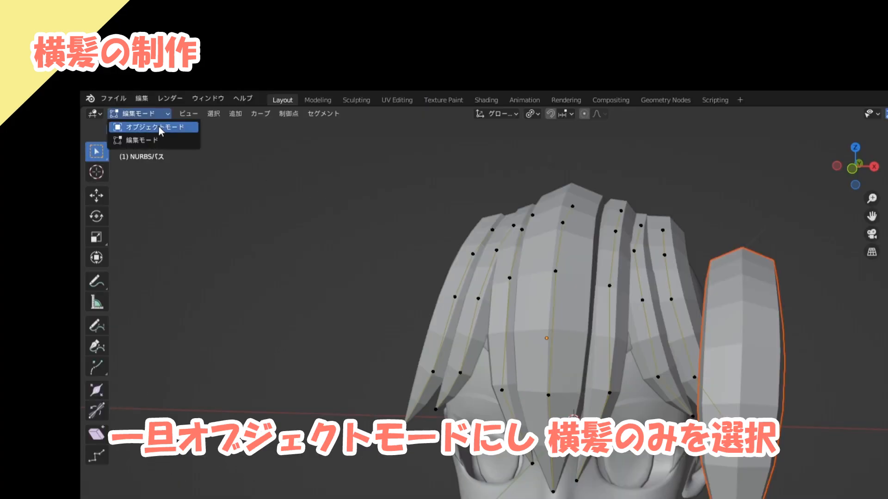
pyautogui.click(153, 126)
pyautogui.click(745, 398)
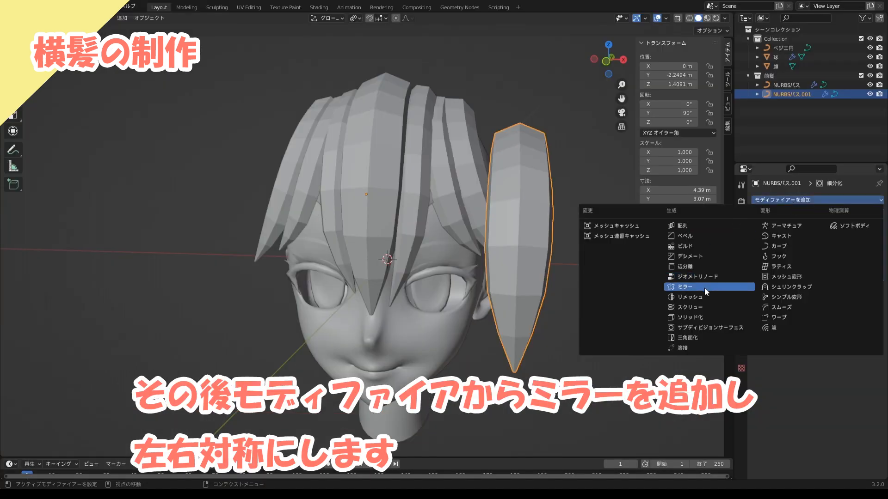
pyautogui.click(704, 287)
pyautogui.moveTo(542, 225); pyautogui.dragTo(559, 211, button='middle')
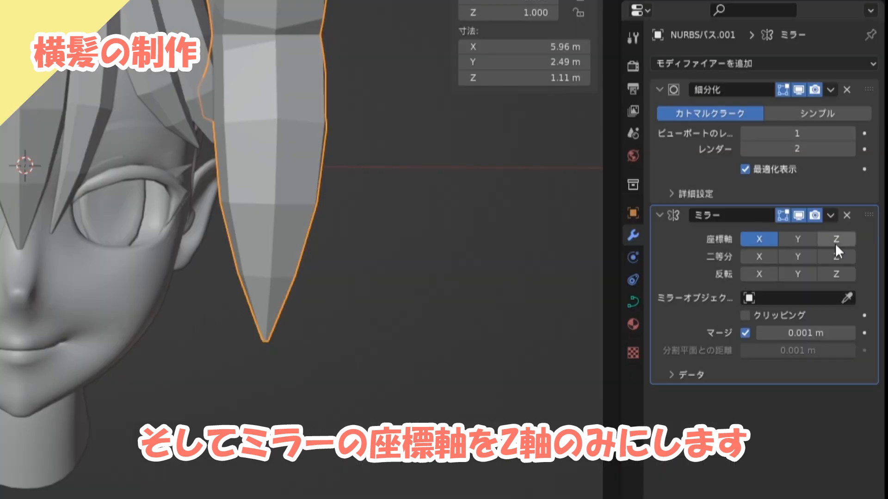
pyautogui.click(836, 239)
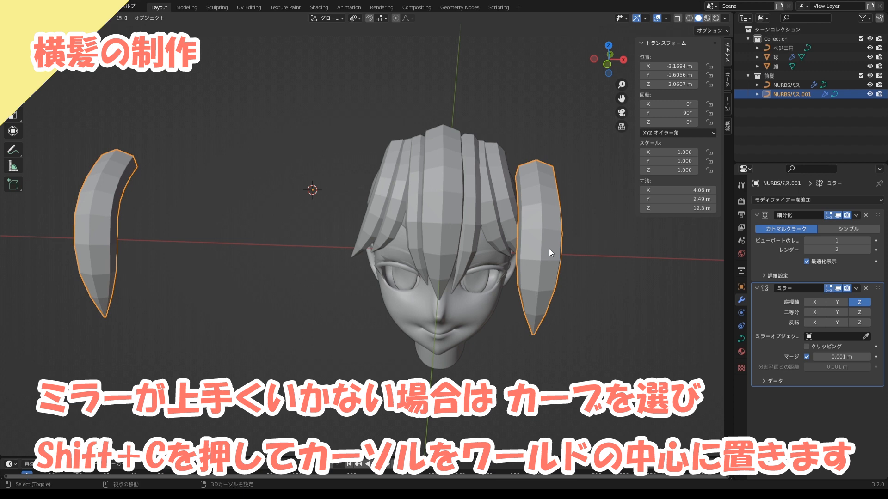
# Reset the 3D cursor to the world centre and set the side strand's origin to the 3D cursor
pyautogui.hotkey('shift', 'c')
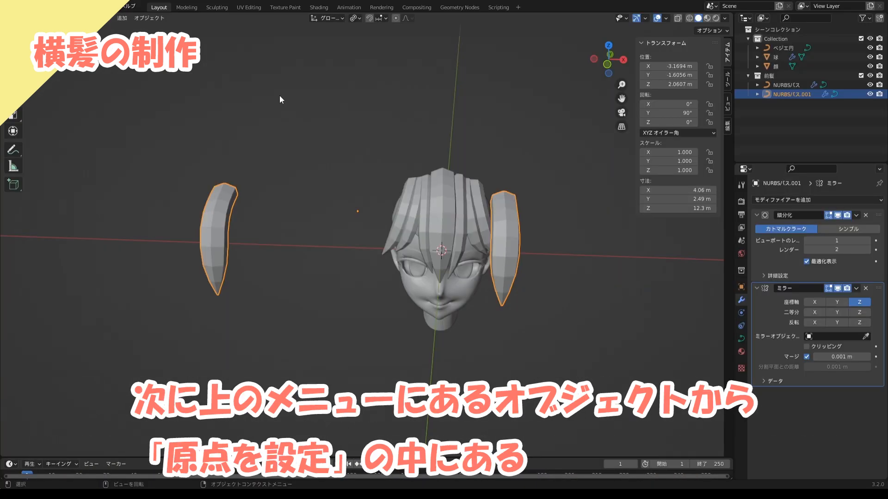
pyautogui.click(139, 18)
pyautogui.moveTo(321, 211)
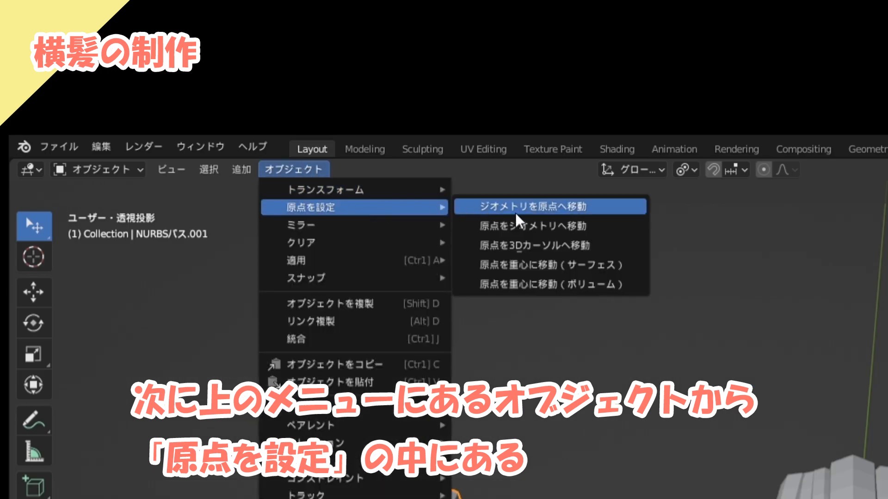
pyautogui.click(539, 250)
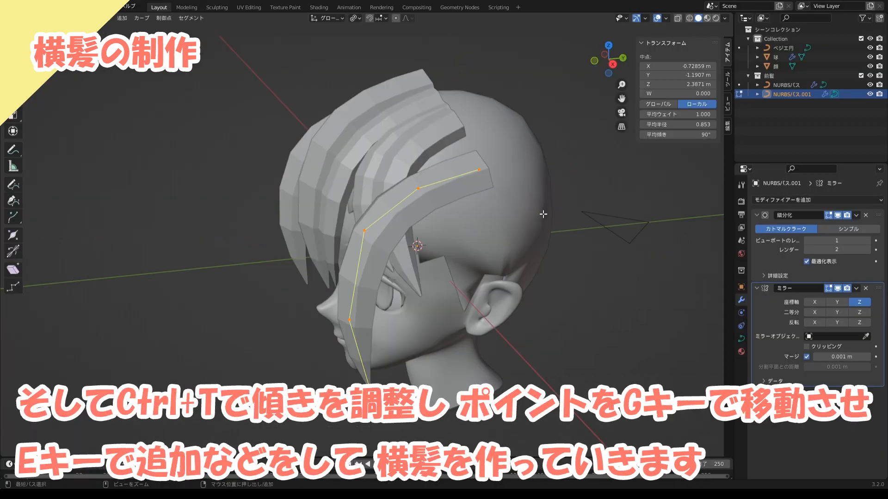
# Tilt all control points of the side strand by -77° in Edit Mode
pyautogui.hotkey('ctrl', 't')
pyautogui.click(385, 171)
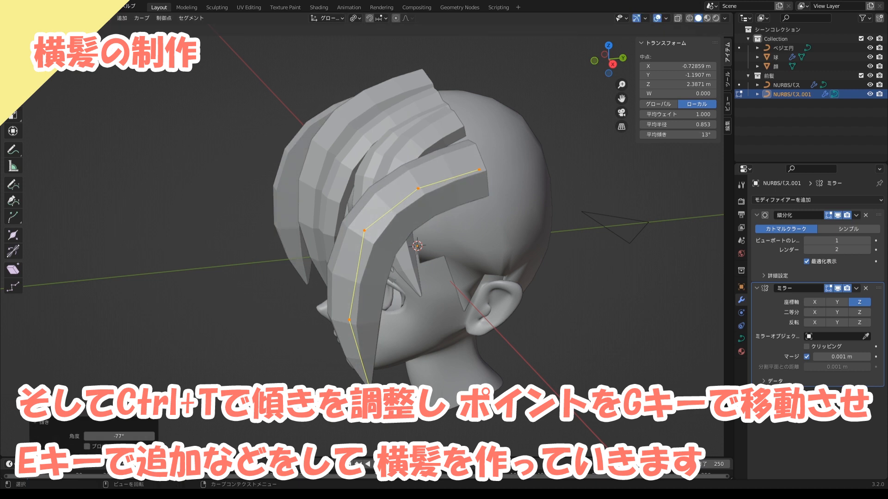
pyautogui.moveTo(471, 167); pyautogui.dragTo(455, 160, button='middle')
# Reposition the side strand's control points so that it hangs along the side of the head in front of the ear
pyautogui.moveTo(450, 160); pyautogui.dragTo(477, 103)
pyautogui.moveTo(366, 169); pyautogui.dragTo(408, 167)
pyautogui.moveTo(318, 209); pyautogui.dragTo(401, 221)
pyautogui.moveTo(301, 292); pyautogui.dragTo(416, 308)
pyautogui.moveTo(416, 309); pyautogui.dragTo(413, 286, button='middle')
pyautogui.click(390, 169)
pyautogui.moveTo(390, 169); pyautogui.dragTo(414, 177)
pyautogui.moveTo(312, 317); pyautogui.dragTo(379, 357)
pyautogui.moveTo(416, 260); pyautogui.dragTo(399, 297)
pyautogui.moveTo(399, 298); pyautogui.dragTo(527, 301, button='middle')
pyautogui.moveTo(527, 208); pyautogui.dragTo(532, 245, button='middle')
# Move the side strand's root point up toward the crown and adjust the points along the temple
pyautogui.click(540, 105)
pyautogui.press('g')
pyautogui.click(474, 99)
pyautogui.moveTo(473, 100); pyautogui.dragTo(491, 116, button='middle')
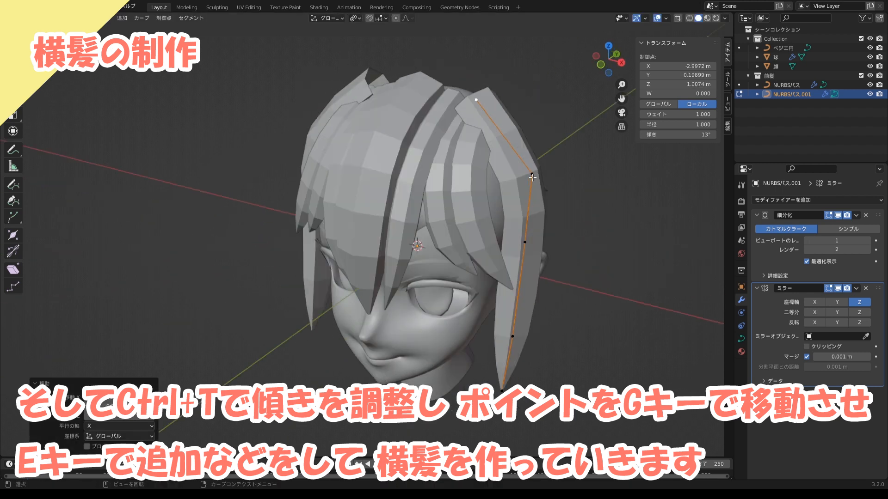
pyautogui.press('g')
pyautogui.click(527, 246)
pyautogui.moveTo(527, 246); pyautogui.dragTo(555, 218, button='middle')
# Lower the side strand's tip inward toward the neck and pull the point above it down to lengthen the strand
pyautogui.click(525, 383)
pyautogui.press('g')
pyautogui.click(494, 395)
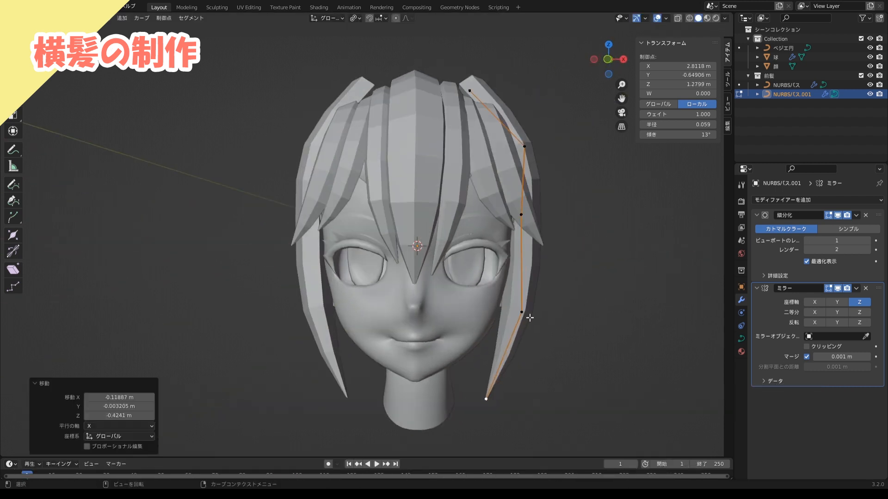
pyautogui.moveTo(524, 316); pyautogui.dragTo(520, 347)
pyautogui.moveTo(576, 218); pyautogui.dragTo(481, 233, button='middle')
pyautogui.keyDown('shift'); pyautogui.click(504, 219); pyautogui.keyUp('shift')
pyautogui.scroll(1, 486, 278)
pyautogui.moveTo(477, 366); pyautogui.dragTo(463, 401)
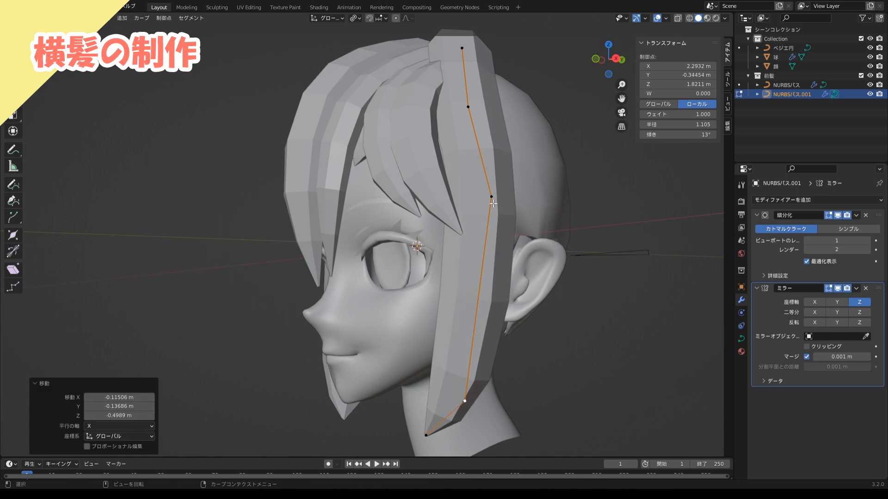
# Adjust the side strand's middle and upper points to refine its curve above the ear
pyautogui.moveTo(491, 196); pyautogui.dragTo(487, 178)
pyautogui.moveTo(468, 107); pyautogui.dragTo(481, 105)
pyautogui.click(464, 204)
# Extrude the side strand's root by one point across the top of the head toward the centre
pyautogui.moveTo(481, 106); pyautogui.dragTo(441, 208, button='middle')
pyautogui.press('g')
pyautogui.click(446, 116)
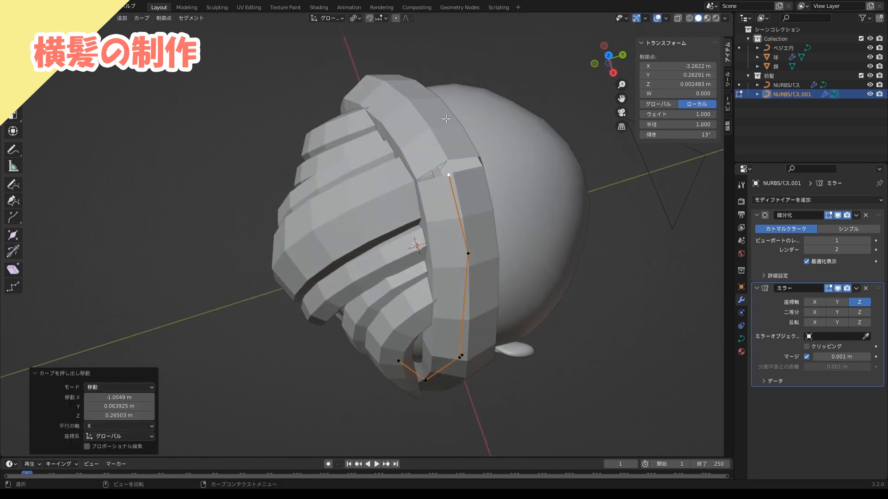
pyautogui.moveTo(451, 249); pyautogui.dragTo(471, 179, button='middle')
pyautogui.moveTo(472, 178); pyautogui.dragTo(471, 185)
pyautogui.keyDown('shift'); pyautogui.moveTo(467, 247); pyautogui.dragTo(495, 276, button='middle'); pyautogui.keyUp('shift')
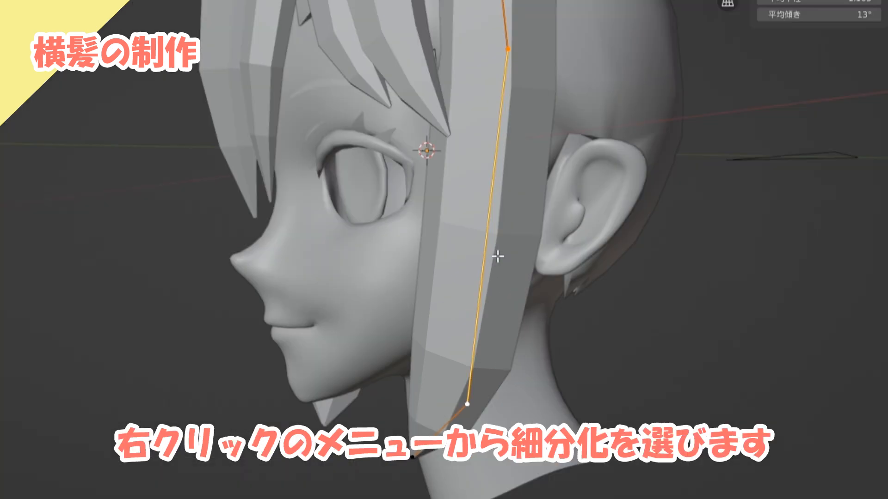
# Subdivide the side strand's long lower segment to add a control point beside the ear
pyautogui.rightClick(478, 295)
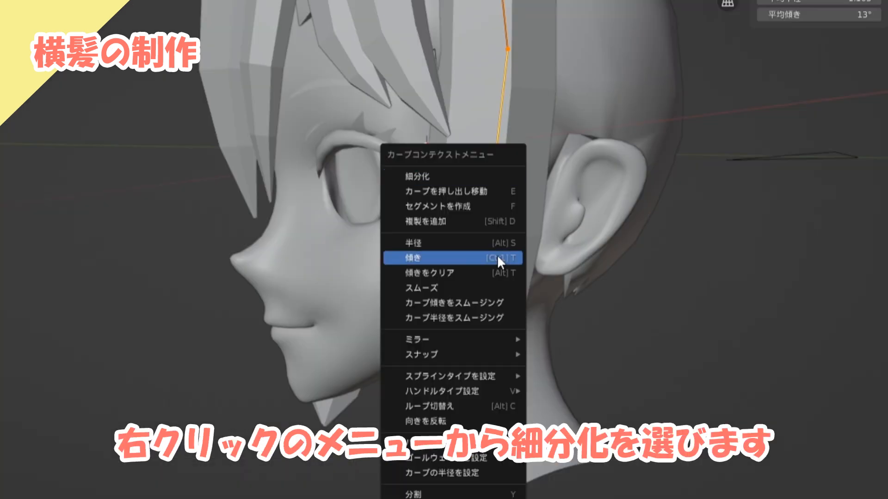
pyautogui.click(456, 178)
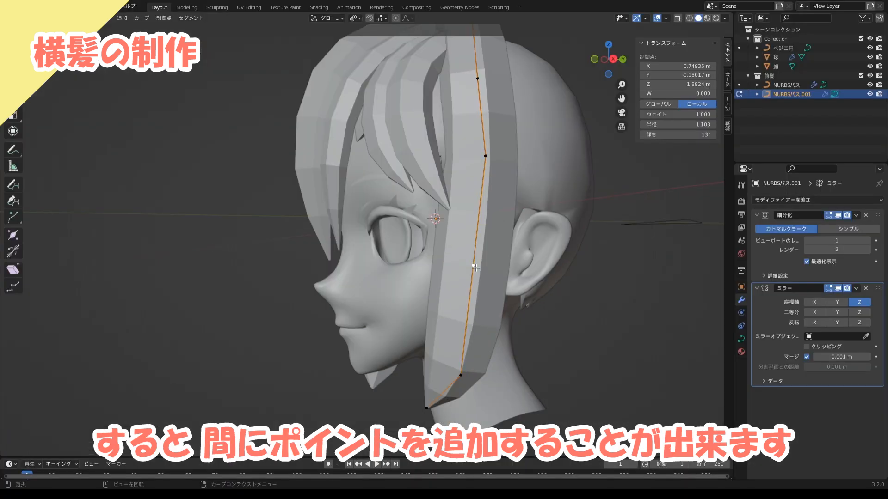
pyautogui.click(484, 282)
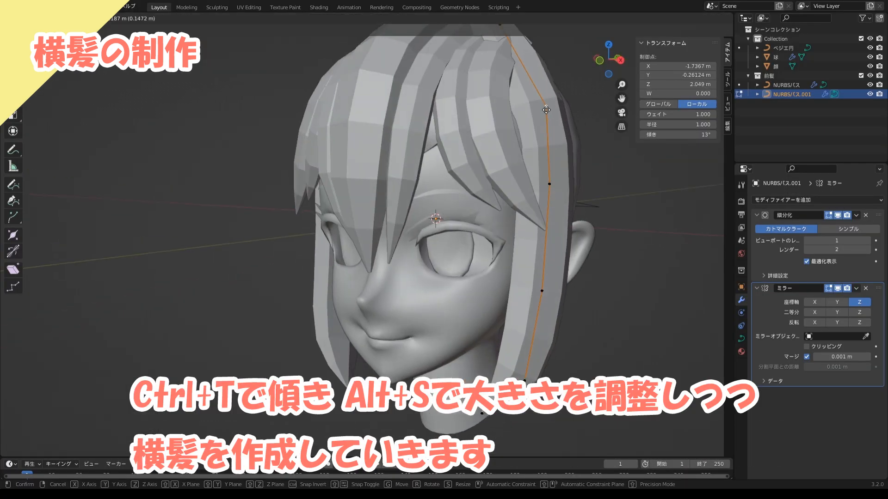
# Reposition the side strand's upper point against the head and adjust the strand's radius
pyautogui.click(546, 110)
pyautogui.moveTo(546, 109); pyautogui.dragTo(480, 144, button='middle')
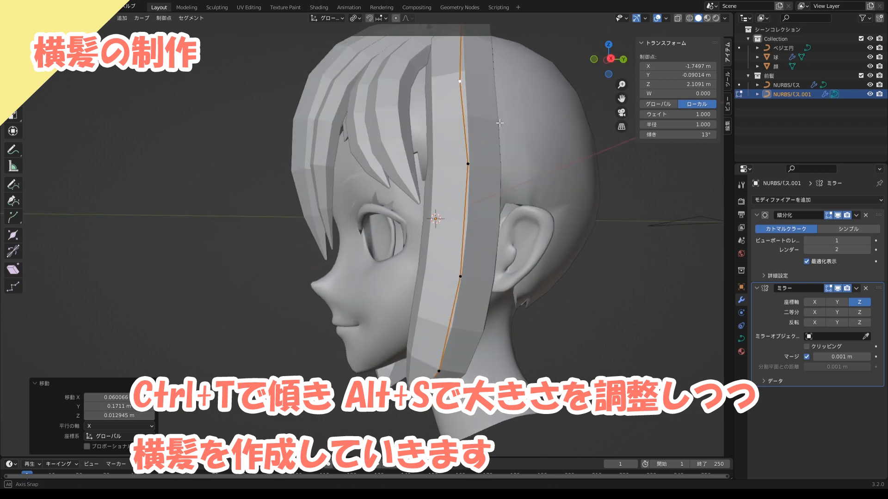
pyautogui.scroll(-2, 494, 224)
pyautogui.click(436, 320)
pyautogui.hotkey('alt', 's')
pyautogui.click(527, 300)
pyautogui.moveTo(490, 217); pyautogui.dragTo(472, 204, button='middle')
# Duplicate the whole side strand about 1.4 m back along Y to sit behind the ear
pyautogui.click(437, 113)
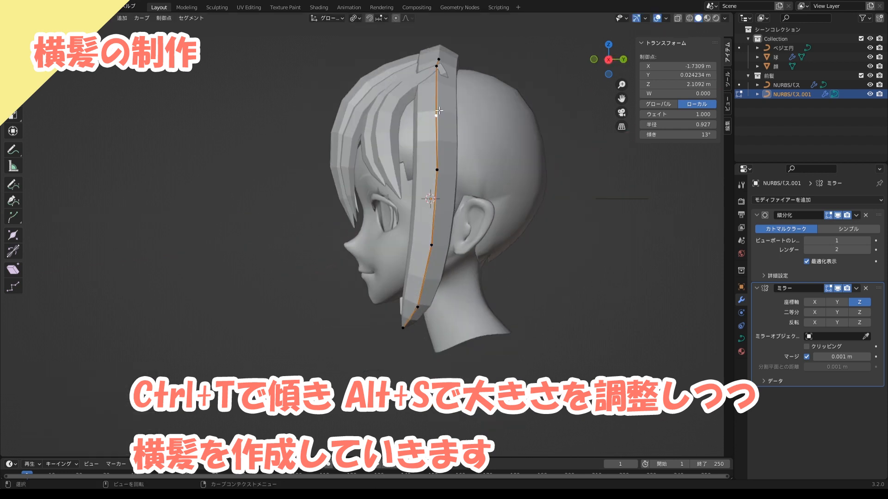
pyautogui.press('l')
pyautogui.moveTo(437, 113); pyautogui.dragTo(418, 129, button='middle')
pyautogui.hotkey('shift', 'd')
pyautogui.click(474, 130)
pyautogui.moveTo(474, 130); pyautogui.dragTo(495, 115, button='middle')
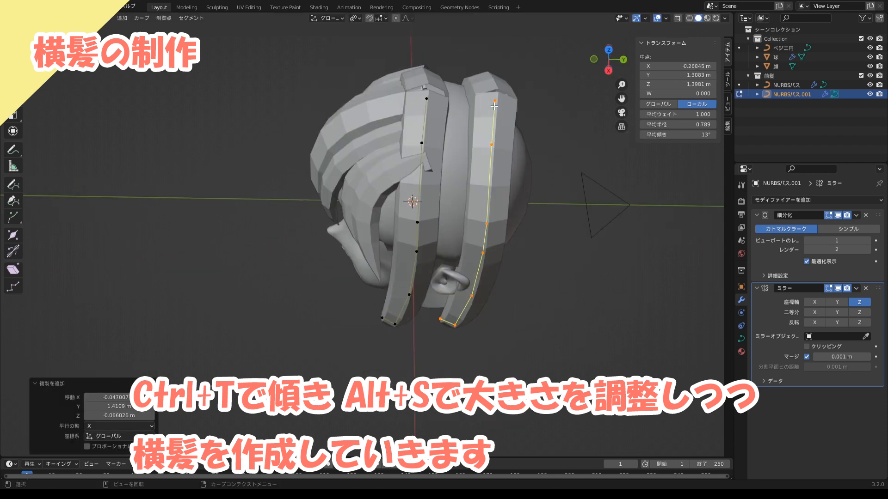
# Move the rear copy's root point toward the crown and shift its middle point to follow the head
pyautogui.click(497, 102)
pyautogui.press('g')
pyautogui.click(473, 90)
pyautogui.moveTo(473, 147); pyautogui.dragTo(463, 90, button='middle')
pyautogui.press('g')
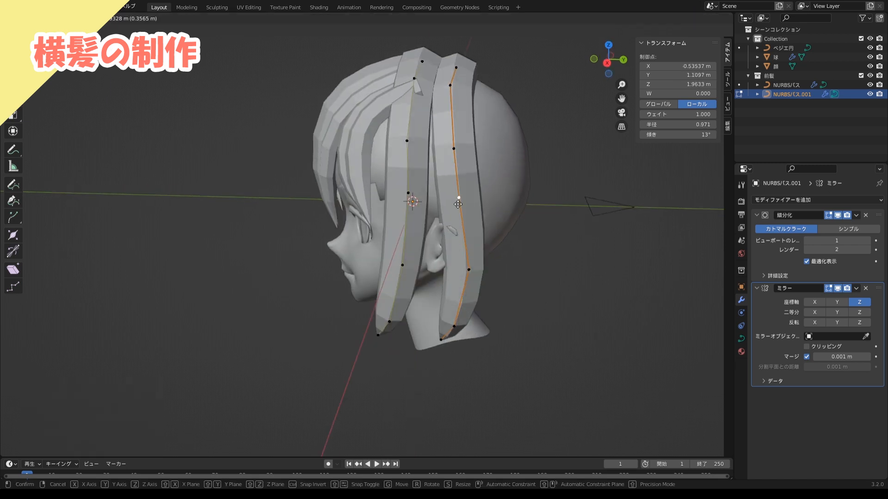
pyautogui.click(458, 198)
pyautogui.moveTo(458, 197); pyautogui.dragTo(455, 178, button='middle')
# Reposition the rear strand's lower points so that it falls behind the ear along the neck
pyautogui.click(440, 314)
pyautogui.press('g')
pyautogui.moveTo(461, 292); pyautogui.dragTo(471, 313, button='middle')
pyautogui.press('g')
pyautogui.click(490, 335)
pyautogui.click(495, 300)
pyautogui.press('g')
pyautogui.click(503, 305)
pyautogui.press('g')
pyautogui.click(518, 324)
# Duplicate the rear strand farther back on the head and reposition control points to fit the strands against the skull
pyautogui.scroll(2, 471, 240)
pyautogui.keyDown('shift'); pyautogui.moveTo(490, 157); pyautogui.dragTo(462, 218, button='middle'); pyautogui.keyUp('shift')
pyautogui.click(454, 192)
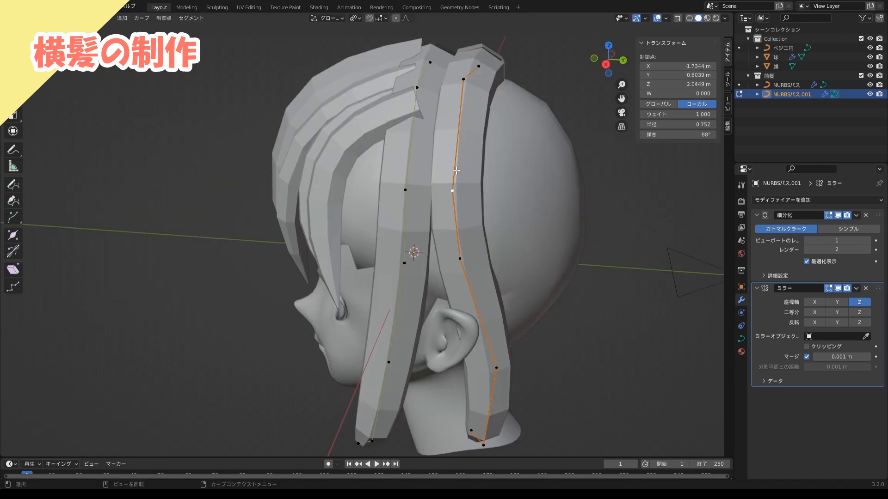
pyautogui.moveTo(459, 171); pyautogui.dragTo(523, 139, button='middle')
pyautogui.click(528, 137)
pyautogui.press('g')
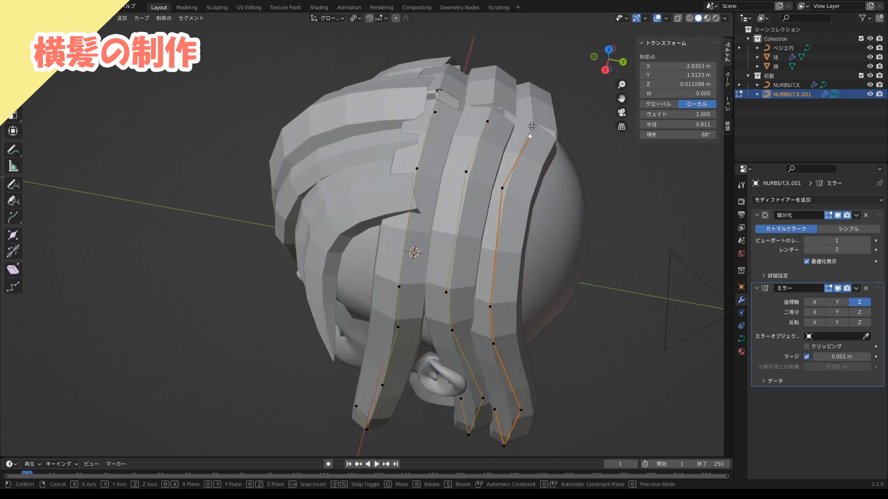
pyautogui.click(519, 124)
pyautogui.moveTo(435, 264); pyautogui.dragTo(449, 218, button='middle')
pyautogui.click(450, 217)
pyautogui.press('g')
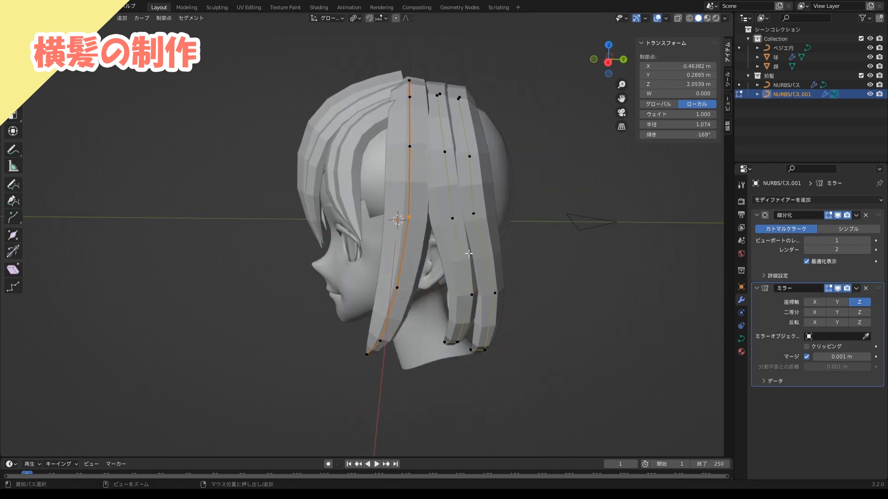
# Duplicate the front side strand slightly forward and scale the copy's radius by 0.593 to make it thinner
pyautogui.press('l')
pyautogui.moveTo(417, 221); pyautogui.dragTo(442, 229, button='middle')
pyautogui.hotkey('shift', 'd')
pyautogui.click(423, 227)
pyautogui.hotkey('alt', 's')
pyautogui.click(418, 227)
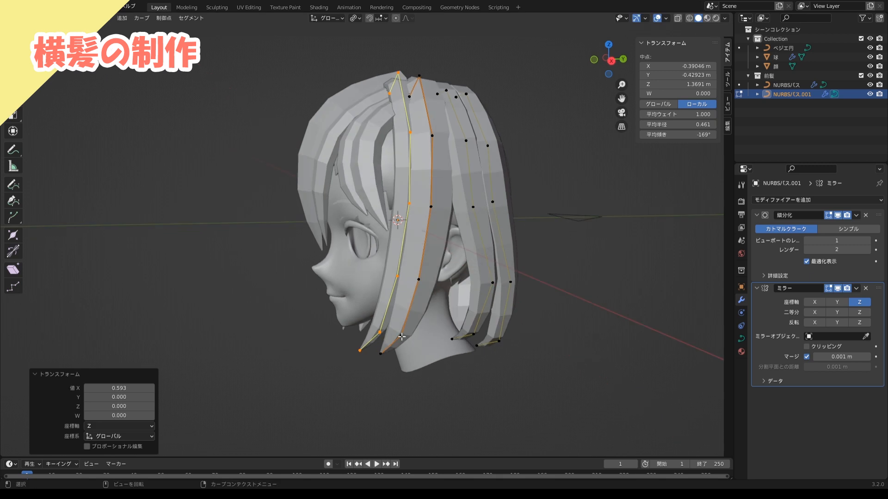
# Move the thin front strand's tip and lower points to shape its end beside the jaw
pyautogui.click(395, 349)
pyautogui.press('g')
pyautogui.click(406, 347)
pyautogui.click(380, 332)
pyautogui.press('g')
pyautogui.click(373, 339)
pyautogui.moveTo(373, 323); pyautogui.dragTo(440, 319, button='middle')
pyautogui.moveTo(455, 286); pyautogui.dragTo(424, 278, button='middle')
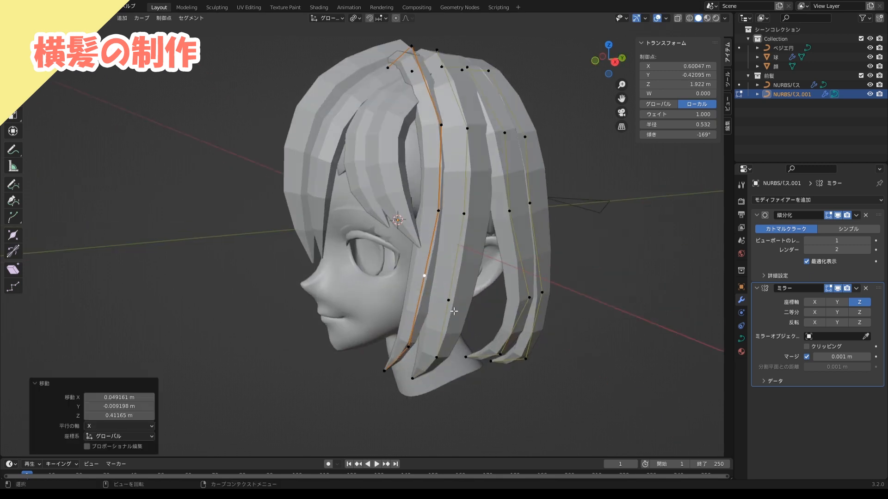
# Refine the thin front strand's tip position and adjust its lower middle point along the cheek
pyautogui.scroll(1, 416, 296)
pyautogui.click(388, 359)
pyautogui.press('g')
pyautogui.click(417, 363)
pyautogui.moveTo(416, 369); pyautogui.dragTo(451, 345, button='middle')
pyautogui.click(423, 273)
pyautogui.press('g')
pyautogui.click(425, 271)
# Reposition the thin front strand's middle and root points so that it follows the temple up to the crown
pyautogui.moveTo(425, 271); pyautogui.dragTo(441, 319, button='middle')
pyautogui.press('g')
pyautogui.click(403, 291)
pyautogui.press('g')
pyautogui.click(444, 113)
pyautogui.moveTo(412, 99)
pyautogui.mouseDown(button='middle')
pyautogui.moveTo(444, 115)
pyautogui.moveTo(406, 88)
pyautogui.mouseUp(button='middle')
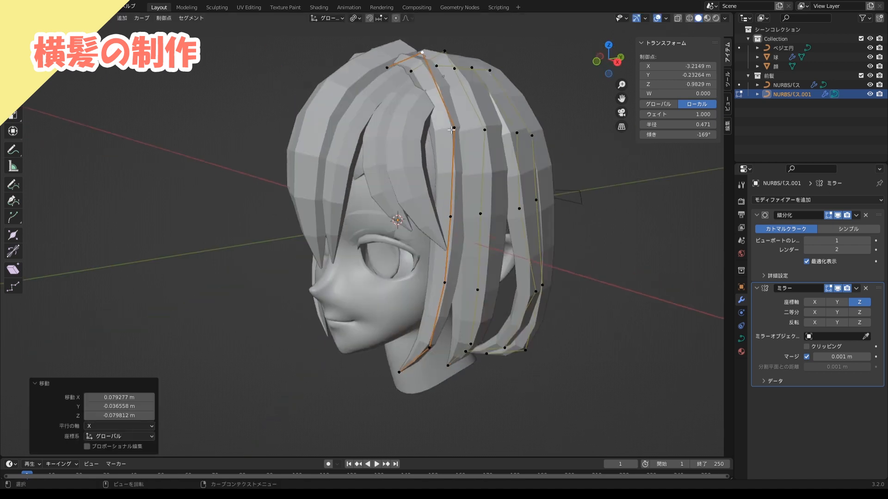
# Move the upper middle point of the front side strand slightly backward over the temple
pyautogui.click(465, 132)
pyautogui.press('g')
pyautogui.click(474, 133)
pyautogui.moveTo(474, 194); pyautogui.dragTo(523, 236, button='middle')
# Reposition the wide side strand's tip and lower middle point to shape its outer curve in the front view
pyautogui.click(447, 347)
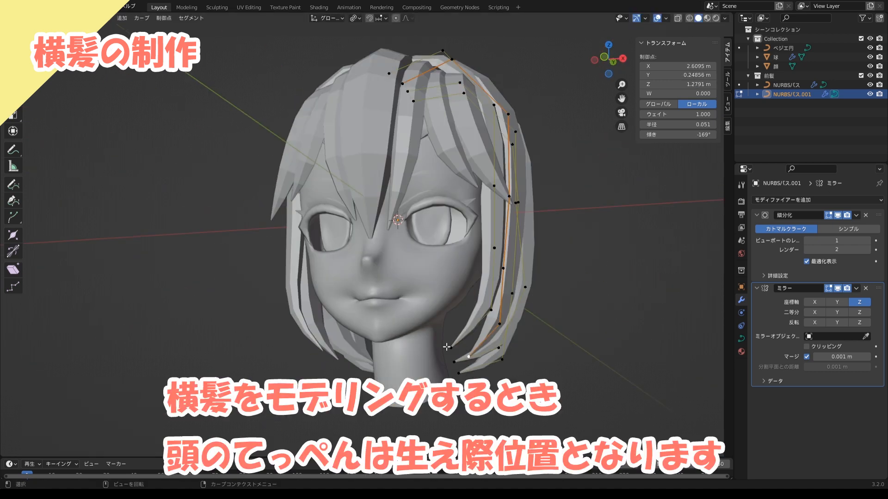
pyautogui.press('g')
pyautogui.click(460, 329)
pyautogui.moveTo(460, 330); pyautogui.dragTo(491, 319, button='middle')
pyautogui.click(493, 259)
pyautogui.press('g')
pyautogui.click(498, 259)
pyautogui.press('g')
pyautogui.moveTo(498, 259); pyautogui.dragTo(455, 245, button='middle')
# Adjust the thin front strand's lower point along the cheek in side view
pyautogui.click(485, 236)
pyautogui.click(455, 220)
pyautogui.press('KP_3')
pyautogui.click(374, 296)
pyautogui.press('g')
pyautogui.click(370, 295)
# In side view, move the wide side strand's tip and lower points up and forward so that it curves toward the jaw
pyautogui.click(473, 343)
pyautogui.press('KP_3')
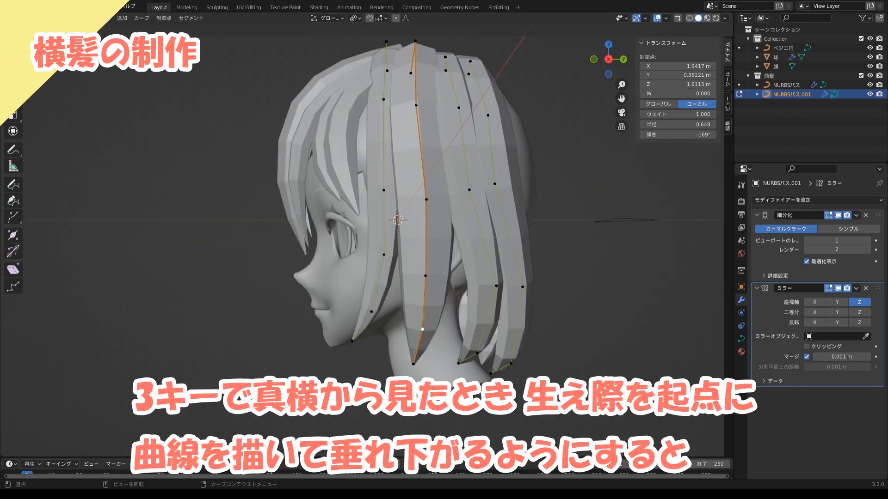
pyautogui.press('g')
pyautogui.click(417, 310)
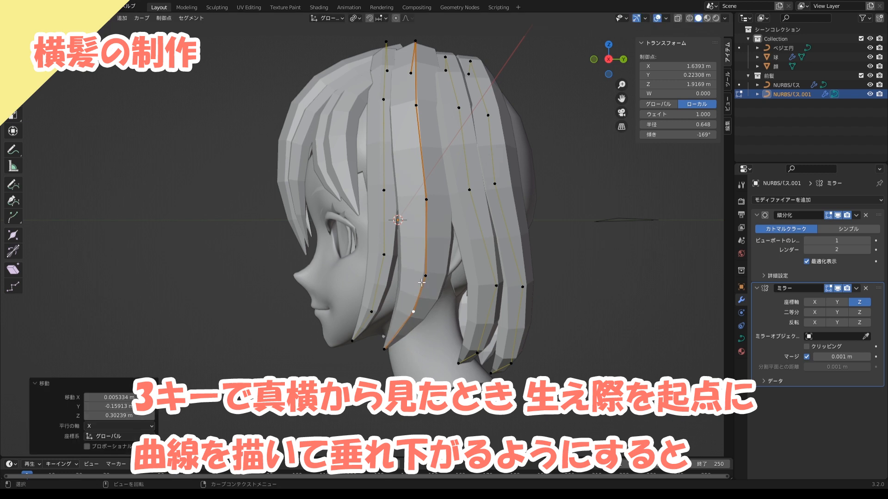
pyautogui.click(425, 276)
pyautogui.press('g')
pyautogui.click(422, 268)
# Raise the thin front strand's end and shift its lower and middle points backward into a curve following the wide strand
pyautogui.click(352, 341)
pyautogui.hotkey('alt', 's')
pyautogui.click(455, 273)
pyautogui.click(384, 255)
pyautogui.press('g')
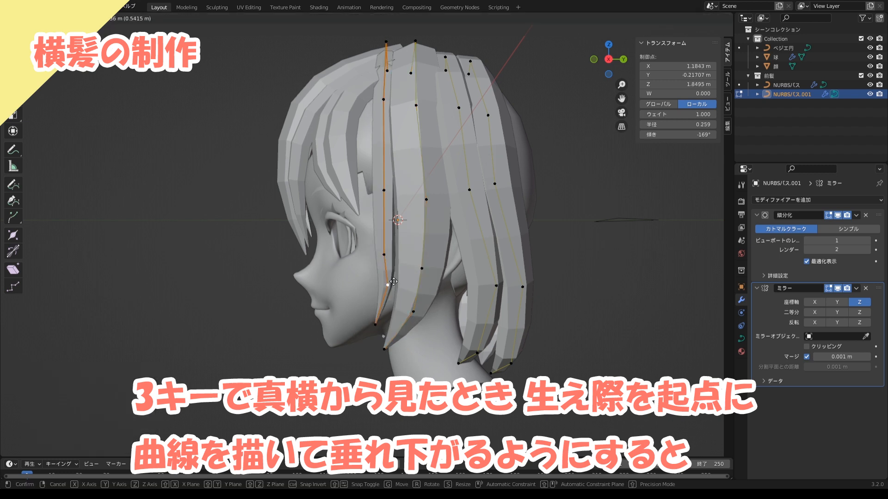
pyautogui.click(391, 247)
pyautogui.moveTo(384, 190); pyautogui.dragTo(394, 183)
# Move the tips of the thin front strand and the wide side strand outward, away from the jaw
pyautogui.moveTo(396, 253); pyautogui.dragTo(485, 273, button='middle')
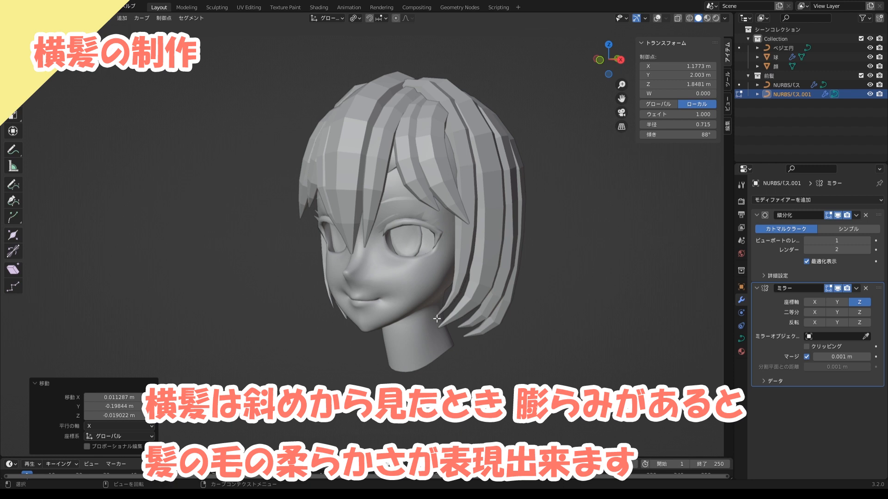
pyautogui.click(437, 318)
pyautogui.press('g')
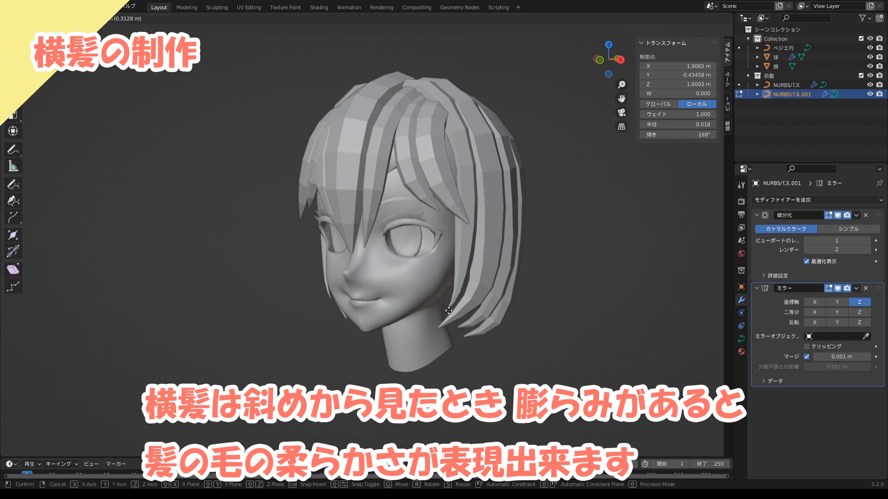
pyautogui.click(449, 316)
pyautogui.click(441, 326)
pyautogui.press('g')
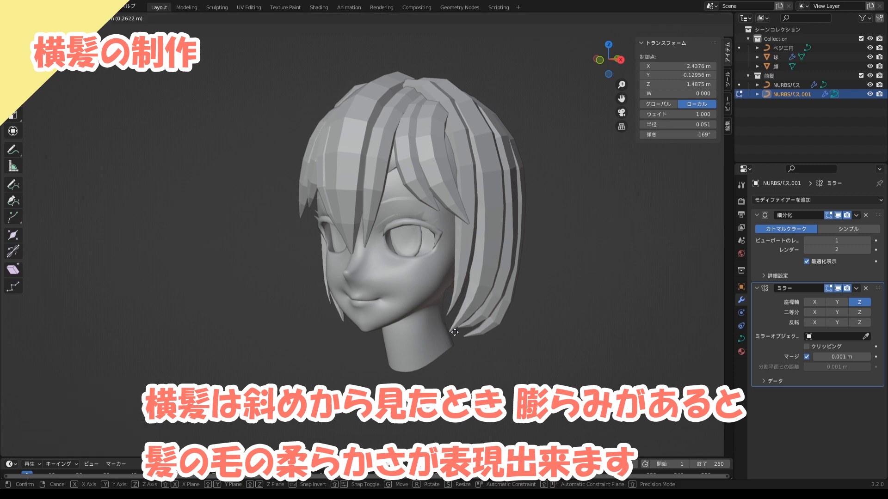
pyautogui.click(455, 332)
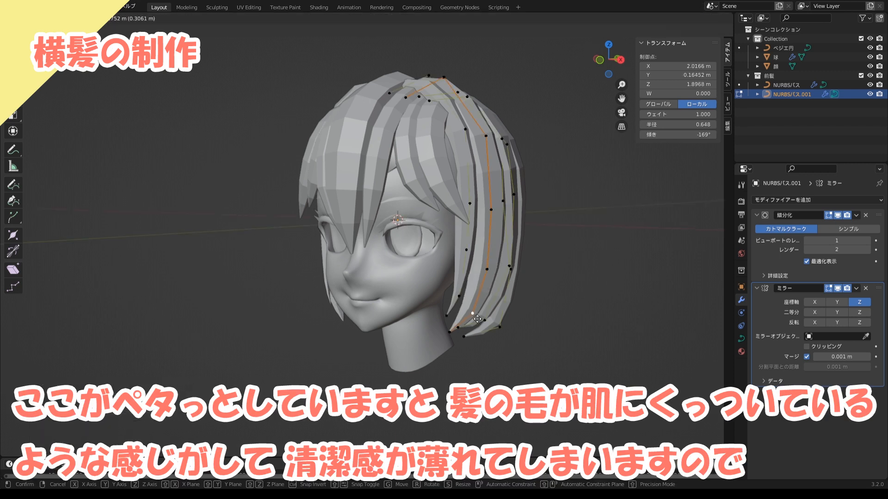
# Reposition the wide strand's lower point with radius 0.580, and scale the thin strand's lower point radius by 1.539
pyautogui.click(478, 318)
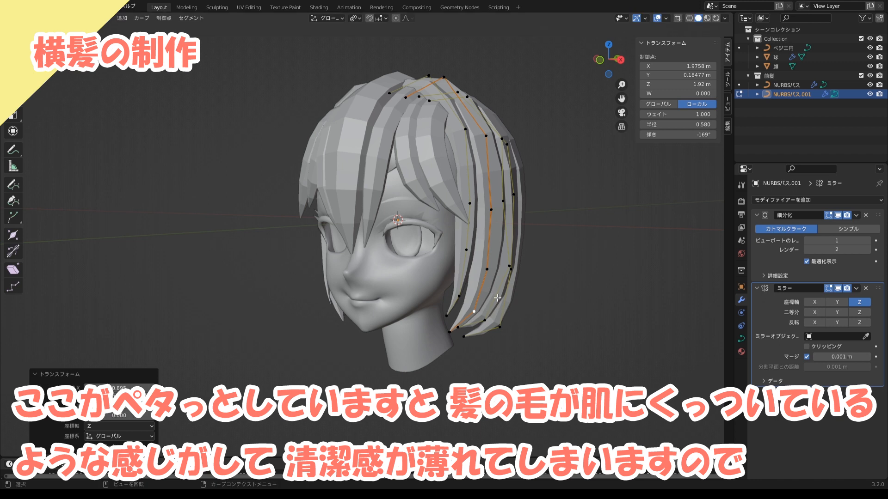
pyautogui.click(457, 299)
pyautogui.click(513, 308)
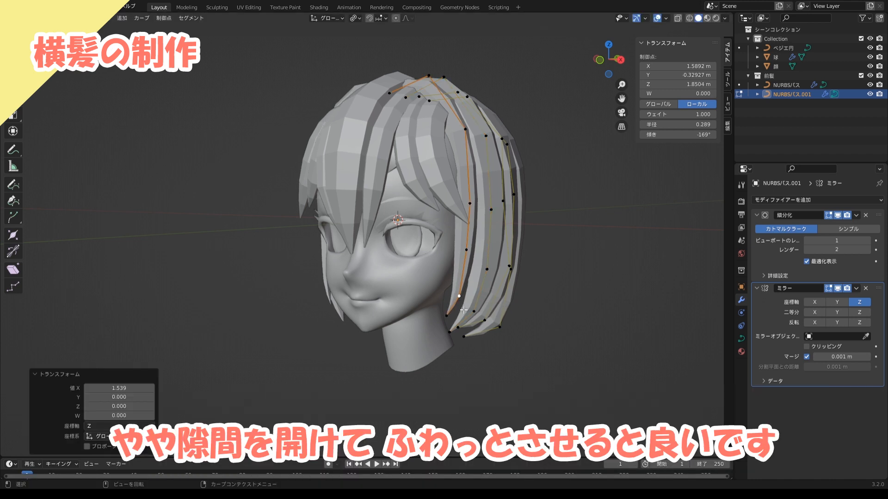
# Move the thin front strand's tip and lower point slightly outward to leave an airy gap beside the cheek
pyautogui.click(435, 314)
pyautogui.press('g')
pyautogui.click(450, 314)
pyautogui.moveTo(475, 309); pyautogui.dragTo(458, 309, button='middle')
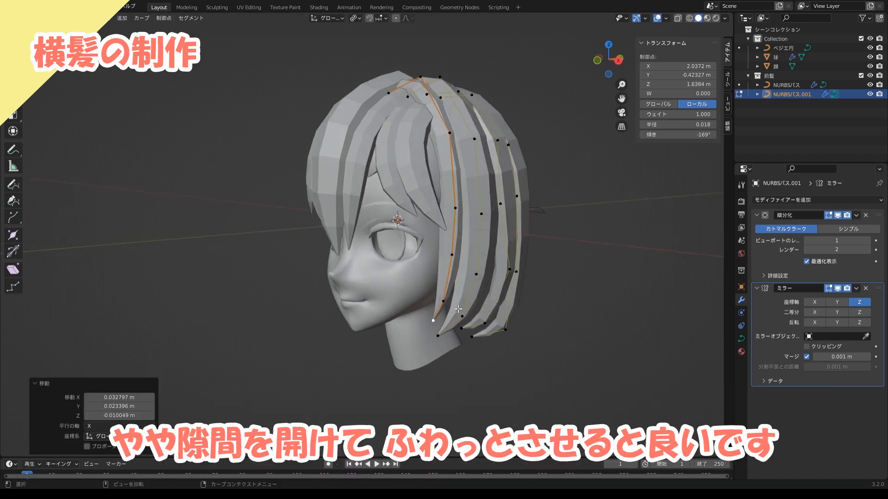
pyautogui.click(450, 306)
pyautogui.press('g')
pyautogui.click(452, 305)
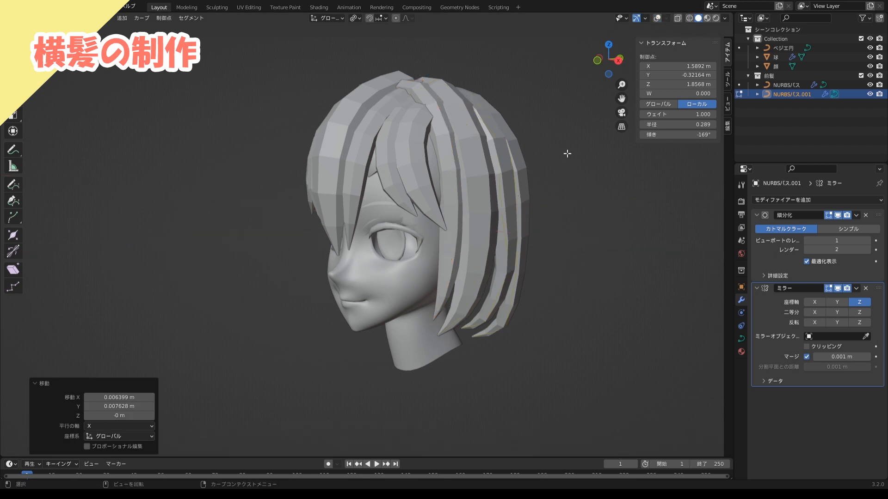
pyautogui.moveTo(567, 153); pyautogui.dragTo(588, 175, button='middle')
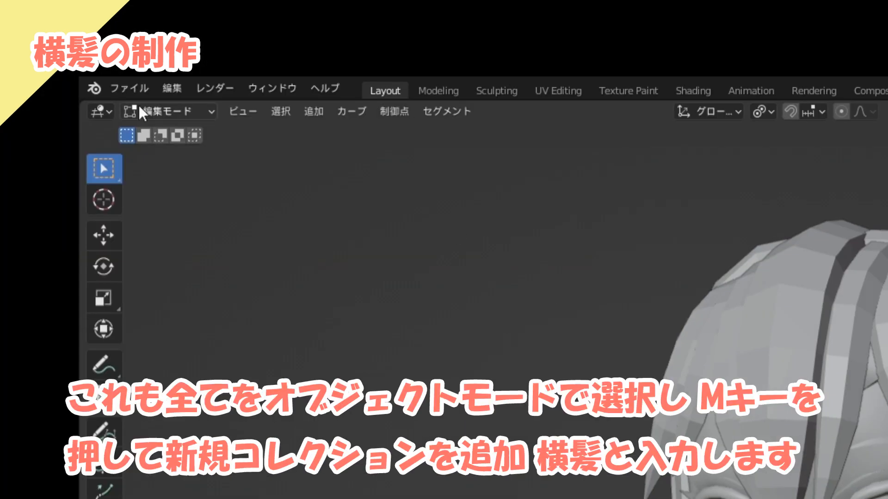
# Switch to Object Mode and move the side hair curve into a new collection named 横髪
pyautogui.click(139, 107)
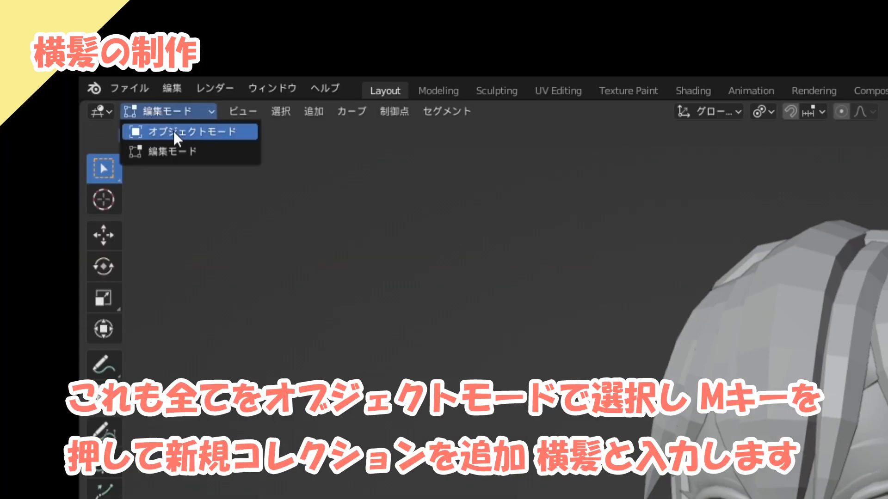
pyautogui.click(173, 132)
pyautogui.press('a')
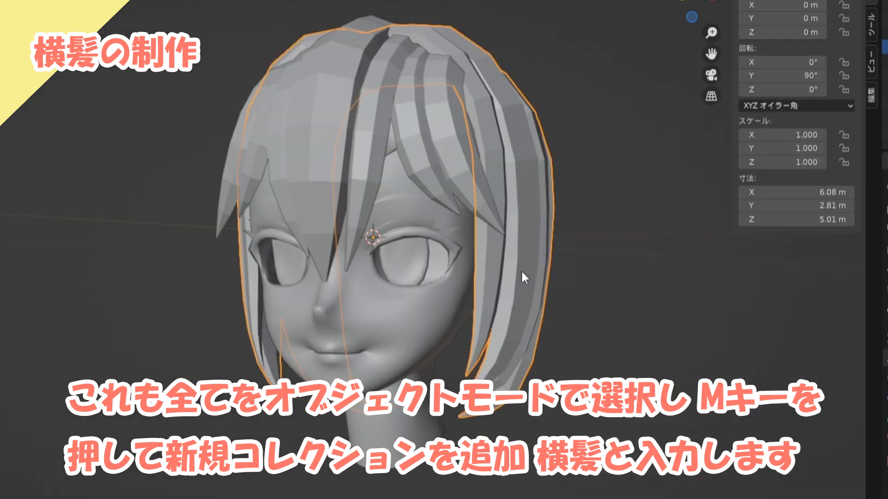
pyautogui.press('m')
pyautogui.click(522, 272)
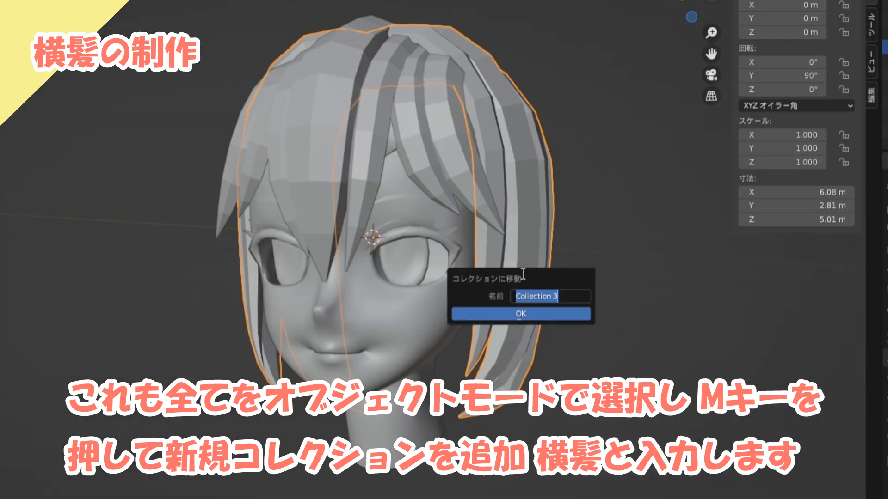
pyautogui.write('yoko')
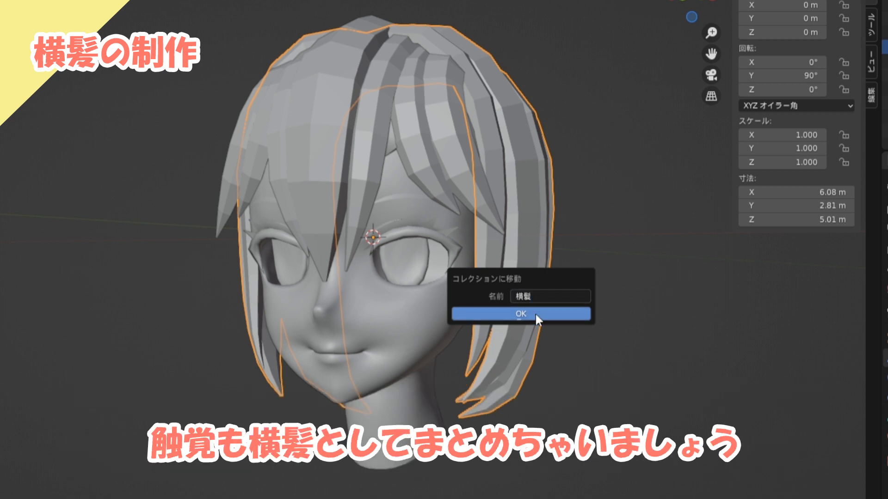
pyautogui.click(534, 313)
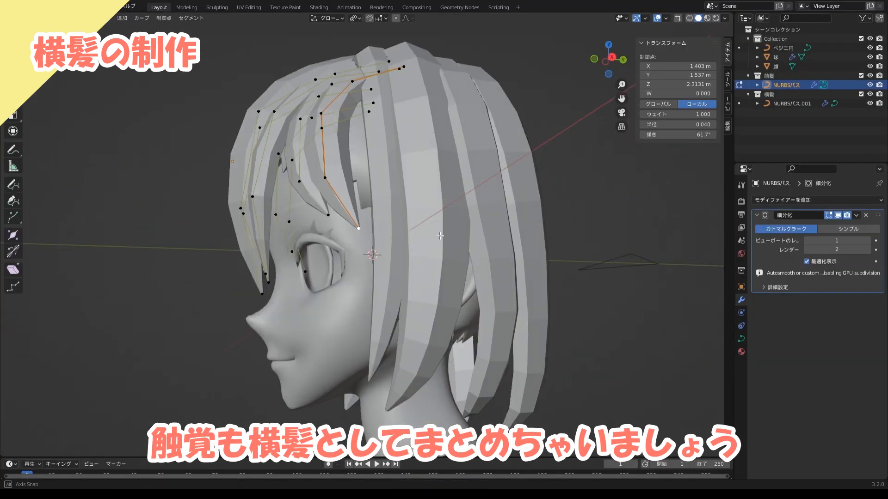
# Reshape the outermost bang strand on the model's left by moving its middle points and tip to flow into the side hair
pyautogui.press('g')
pyautogui.click(431, 108)
pyautogui.moveTo(430, 108); pyautogui.dragTo(469, 121, button='middle')
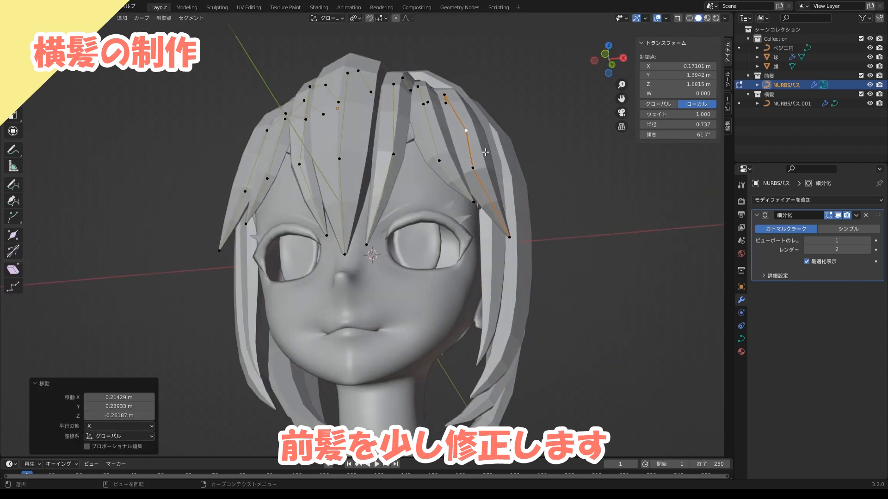
pyautogui.moveTo(486, 172); pyautogui.dragTo(481, 175)
pyautogui.moveTo(511, 232); pyautogui.dragTo(484, 245)
pyautogui.moveTo(484, 245); pyautogui.dragTo(437, 239, button='middle')
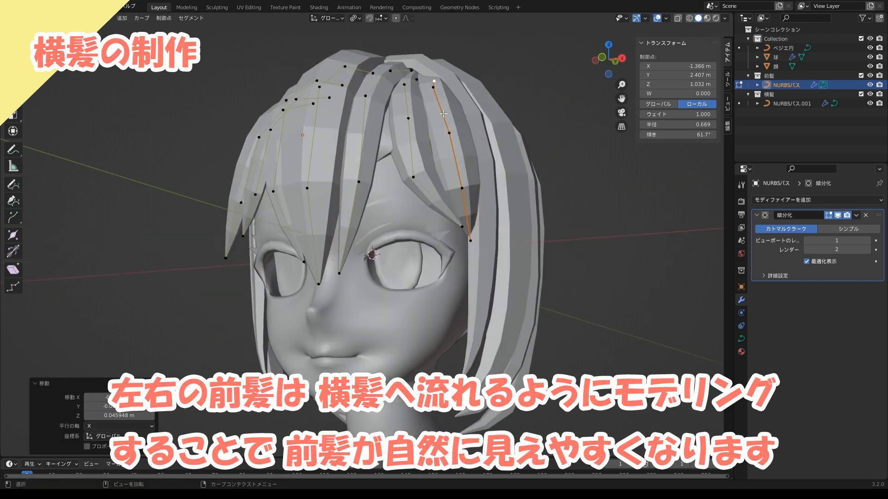
# Move the points of the outermost bang strand on the model's right so that it flows toward the side hair
pyautogui.moveTo(467, 195); pyautogui.dragTo(487, 196, button='middle')
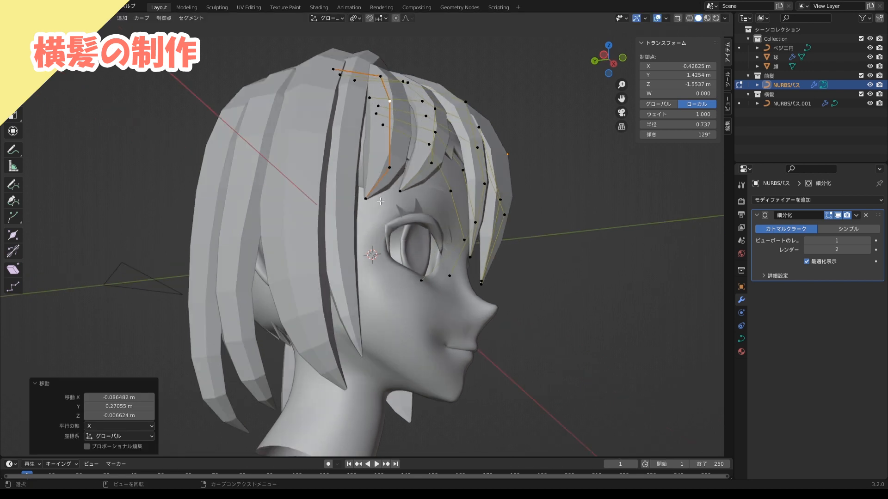
pyautogui.press('g')
pyautogui.click(352, 228)
pyautogui.moveTo(352, 227); pyautogui.dragTo(406, 287, button='middle')
pyautogui.press('g')
pyautogui.click(434, 231)
# Adjust the root points of the central bang strands so that they converge on the middle of the head
pyautogui.moveTo(434, 231); pyautogui.dragTo(383, 117, button='middle')
pyautogui.click(373, 94)
pyautogui.click(399, 121)
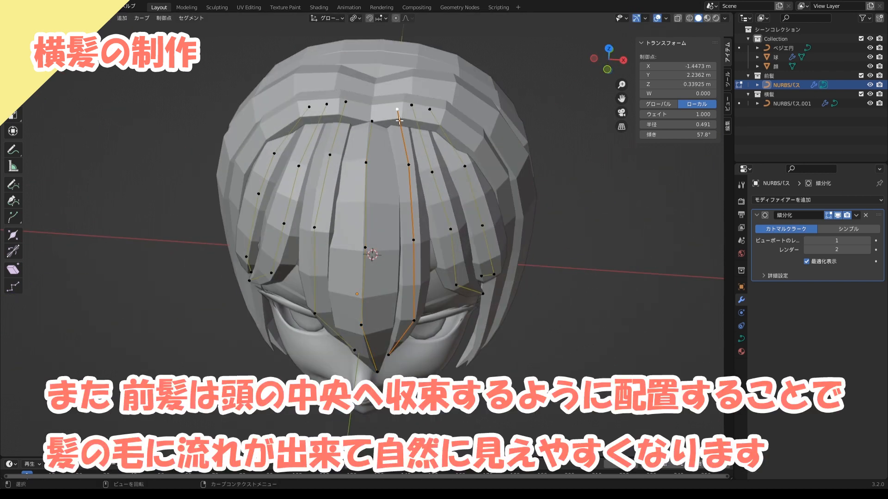
# Move the root control points of the bangs strands inward so they converge toward the centre of the head
pyautogui.moveTo(348, 106); pyautogui.dragTo(398, 116)
pyautogui.moveTo(412, 105); pyautogui.dragTo(407, 116)
pyautogui.moveTo(430, 109); pyautogui.dragTo(418, 112)
pyautogui.moveTo(336, 108); pyautogui.dragTo(345, 117)
pyautogui.moveTo(309, 107); pyautogui.dragTo(317, 114)
pyautogui.moveTo(351, 157); pyautogui.dragTo(401, 149, button='middle')
pyautogui.scroll(-1, 395, 129)
pyautogui.scroll(2, 401, 149)
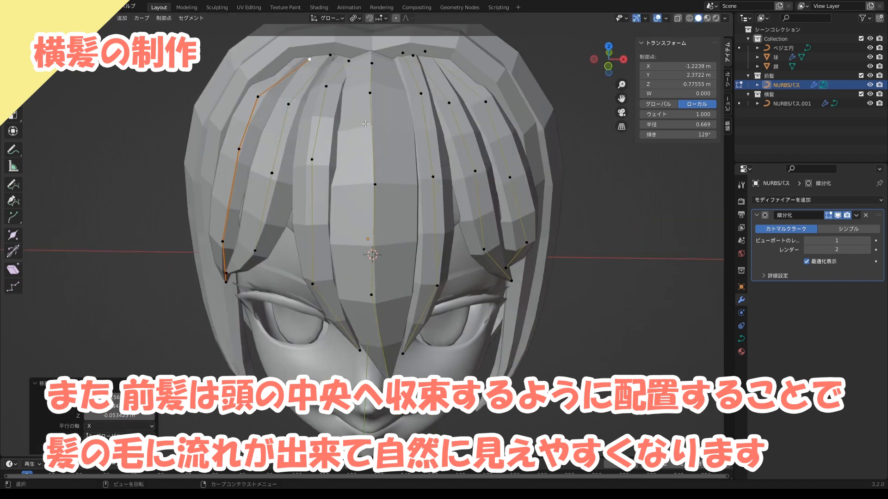
# Refine the upper control points of the bangs along the hairline, evening the spacing between neighbouring strands
pyautogui.moveTo(375, 97); pyautogui.dragTo(331, 101)
pyautogui.moveTo(352, 63); pyautogui.dragTo(344, 61)
pyautogui.moveTo(351, 83); pyautogui.dragTo(313, 51, button='middle')
pyautogui.moveTo(375, 80); pyautogui.dragTo(383, 88)
pyautogui.moveTo(397, 109); pyautogui.dragTo(398, 112, button='middle')
pyautogui.moveTo(422, 88); pyautogui.dragTo(413, 89)
pyautogui.moveTo(423, 144); pyautogui.dragTo(407, 142)
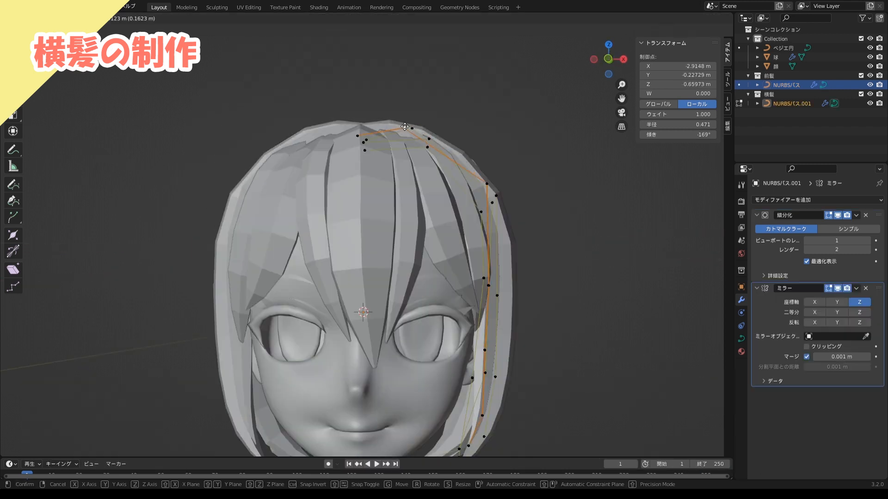
# Adjust the root and upper control points of the side hair strands to follow the crown of the head
pyautogui.moveTo(407, 121); pyautogui.dragTo(413, 136, button='middle')
pyautogui.moveTo(416, 134); pyautogui.dragTo(424, 138)
pyautogui.moveTo(425, 137); pyautogui.dragTo(426, 143, button='middle')
pyautogui.moveTo(500, 207); pyautogui.dragTo(495, 207)
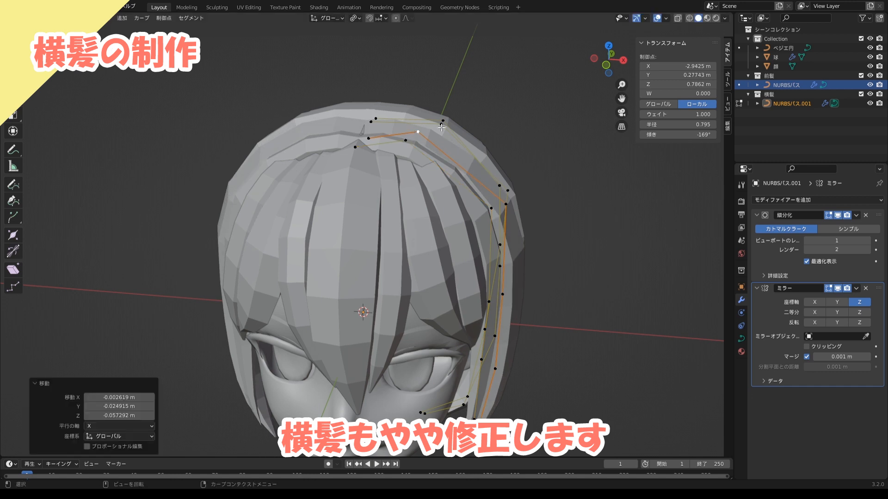
pyautogui.moveTo(442, 122); pyautogui.dragTo(438, 123)
# Inspect the overall shape of the bangs and side hair from an angled front view without viewport overlays
pyautogui.moveTo(454, 151); pyautogui.dragTo(532, 214, button='middle')
pyautogui.scroll(-3, 447, 144)
pyautogui.moveTo(458, 361); pyautogui.dragTo(437, 355, button='middle')
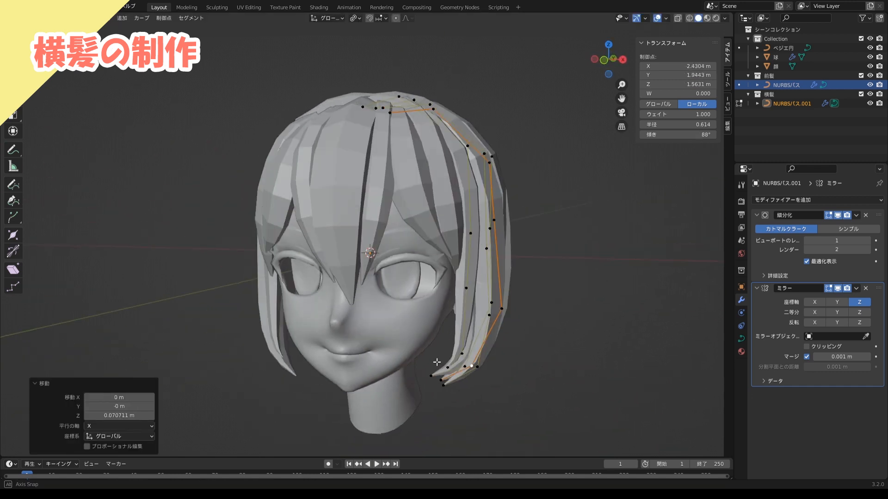
pyautogui.scroll(-1, 436, 356)
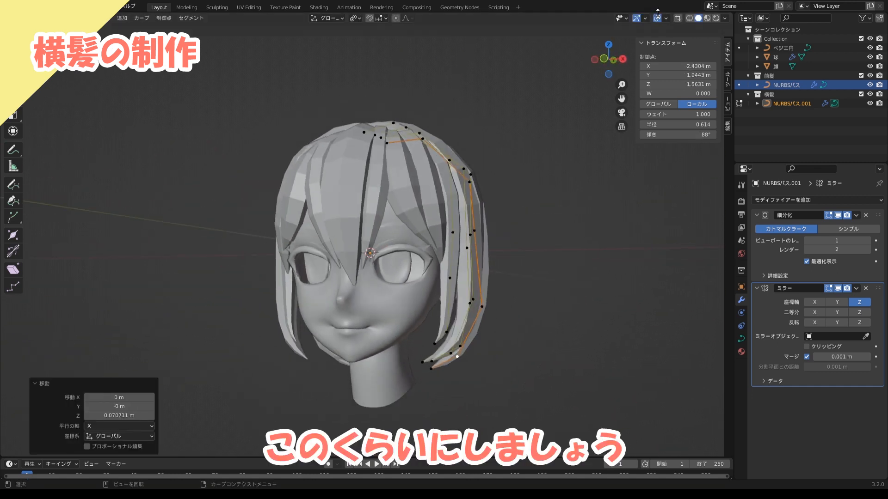
pyautogui.click(657, 18)
pyautogui.moveTo(497, 273)
pyautogui.mouseDown(button='middle')
pyautogui.moveTo(482, 283)
pyautogui.moveTo(464, 278)
pyautogui.moveTo(485, 280)
pyautogui.mouseUp(button='middle')
pyautogui.scroll(-1, 464, 277)
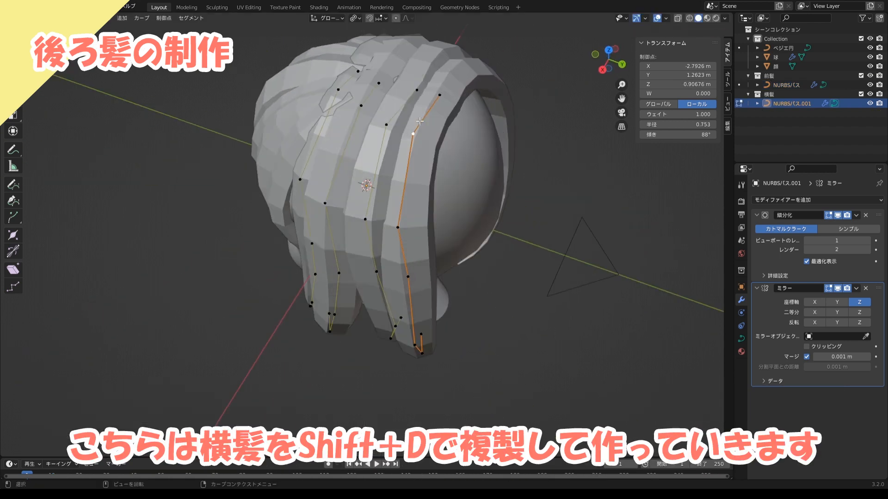
# Duplicate the rearmost side hair strand, place the copy toward the back of the head and reposition its root point
pyautogui.hotkey('shift', 'd')
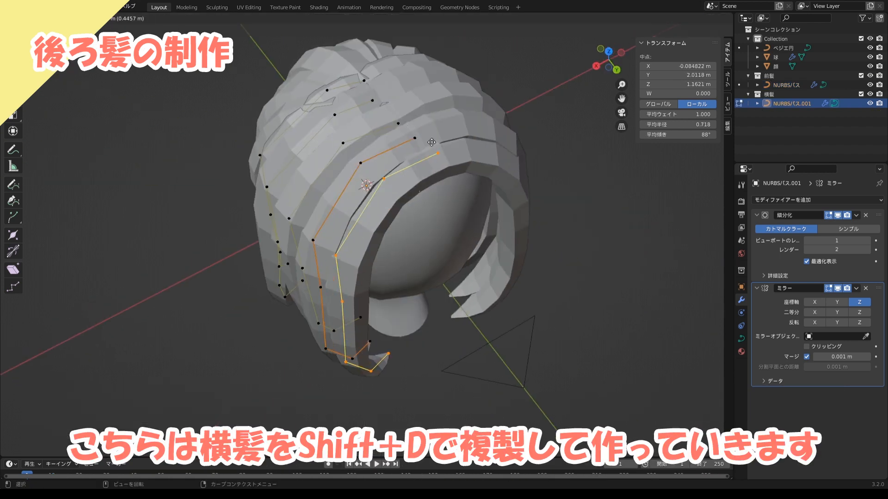
pyautogui.click(431, 142)
pyautogui.press('g')
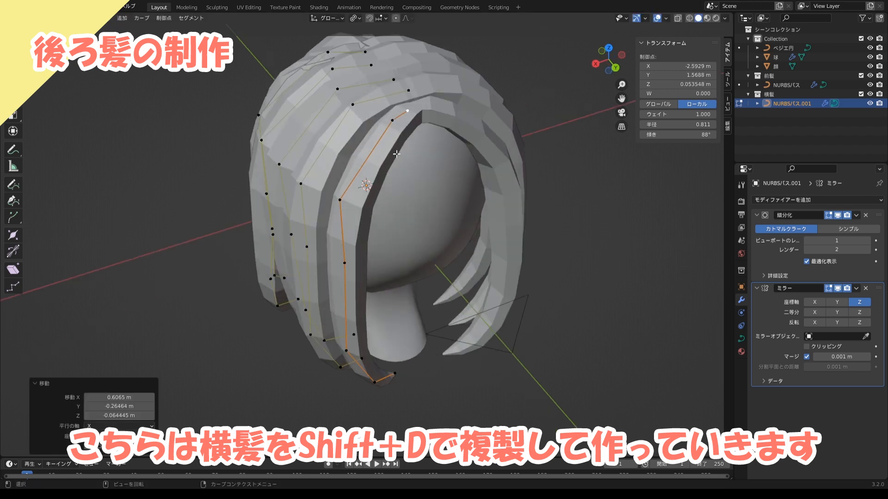
pyautogui.scroll(1, 351, 153)
pyautogui.moveTo(397, 154); pyautogui.dragTo(445, 146, button='middle')
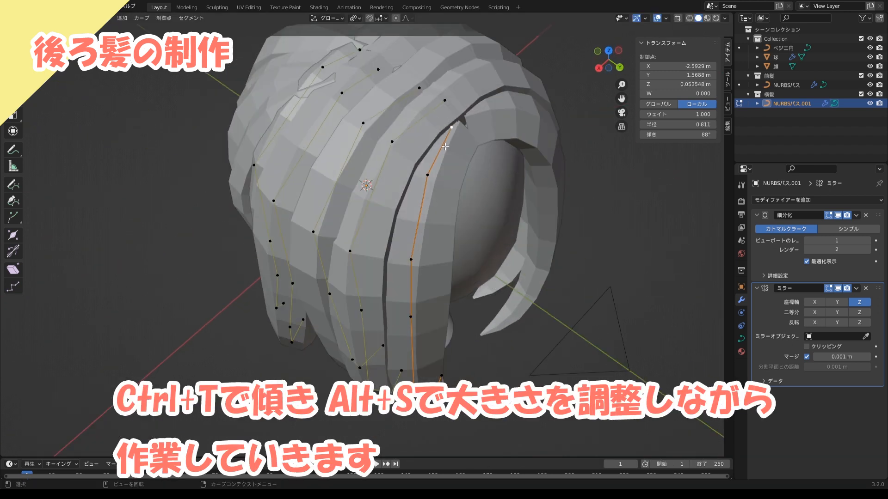
# Select the whole duplicated strand and adjust its tilt to face outward from the back of the head
pyautogui.press('l')
pyautogui.hotkey('ctrl', 't')
pyautogui.click(424, 283)
pyautogui.moveTo(424, 283); pyautogui.dragTo(384, 218, button='middle')
# Move the duplicated strand's control points so it follows the curve of the back of the head
pyautogui.press('g')
pyautogui.click(416, 221)
pyautogui.press('g')
pyautogui.click(384, 70)
pyautogui.press('g')
pyautogui.moveTo(393, 83); pyautogui.dragTo(467, 125, button='middle')
pyautogui.press('g')
pyautogui.click(383, 104)
# Duplicate the back strand, place the copy beside it, adjust its root point and scale the copy's radius
pyautogui.press('l')
pyautogui.hotkey('shift', 'd')
pyautogui.click(392, 111)
pyautogui.click(372, 123)
pyautogui.press('g')
pyautogui.click(379, 118)
pyautogui.press('l')
pyautogui.hotkey('alt', 's')
# Adjust the new back strand's control points so the back hair keeps a rounded, spherical outline
pyautogui.moveTo(437, 72); pyautogui.dragTo(433, 96, button='middle')
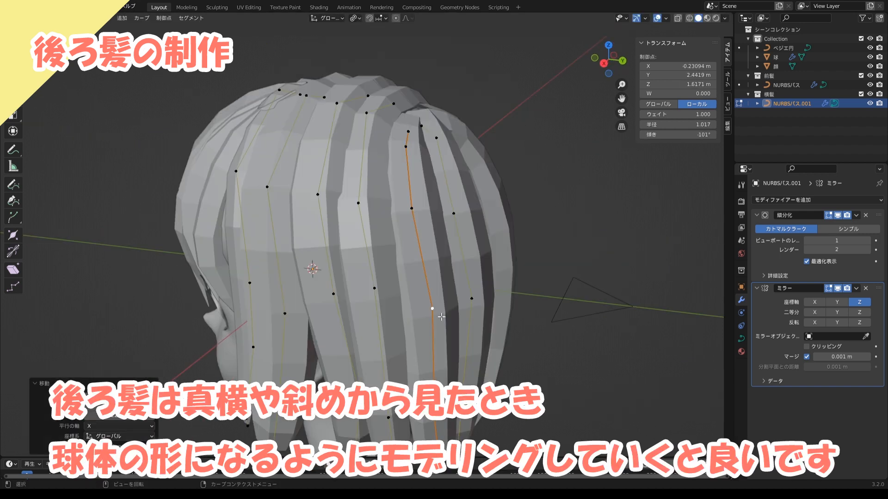
pyautogui.moveTo(432, 308)
pyautogui.mouseDown(button='middle')
pyautogui.moveTo(476, 300)
pyautogui.moveTo(462, 296)
pyautogui.moveTo(435, 324)
pyautogui.mouseUp(button='middle')
pyautogui.moveTo(268, 196); pyautogui.dragTo(269, 230, button='middle')
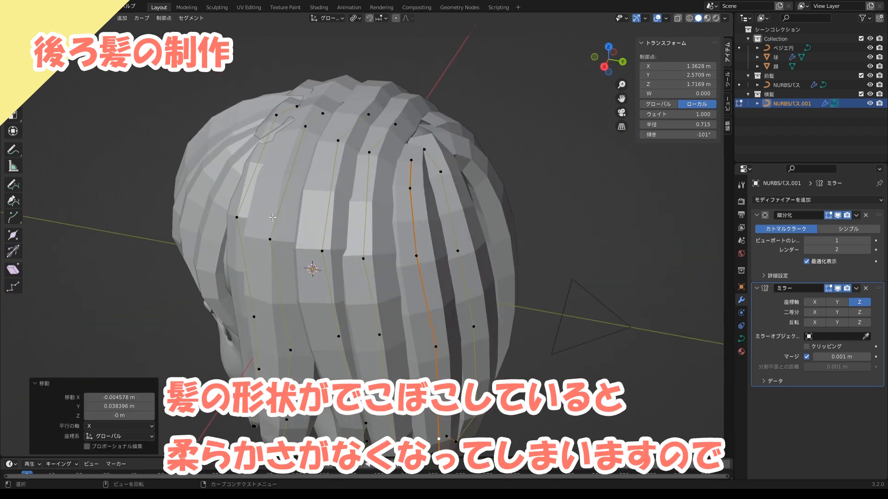
pyautogui.moveTo(433, 273); pyautogui.dragTo(403, 258, button='middle')
pyautogui.click(386, 134)
pyautogui.press('g')
pyautogui.click(387, 132)
# Reposition the middle control points of the back strands to smooth out bumps between neighbouring strands
pyautogui.moveTo(388, 132); pyautogui.dragTo(346, 170, button='middle')
pyautogui.click(311, 243)
pyautogui.press('g')
pyautogui.click(315, 238)
pyautogui.moveTo(315, 238); pyautogui.dragTo(341, 351, button='middle')
pyautogui.press('g')
pyautogui.click(318, 243)
# Move the root control points of the two back strands so they converge toward the centre of the crown
pyautogui.click(368, 131)
pyautogui.press('g')
pyautogui.click(377, 121)
pyautogui.click(403, 147)
pyautogui.press('g')
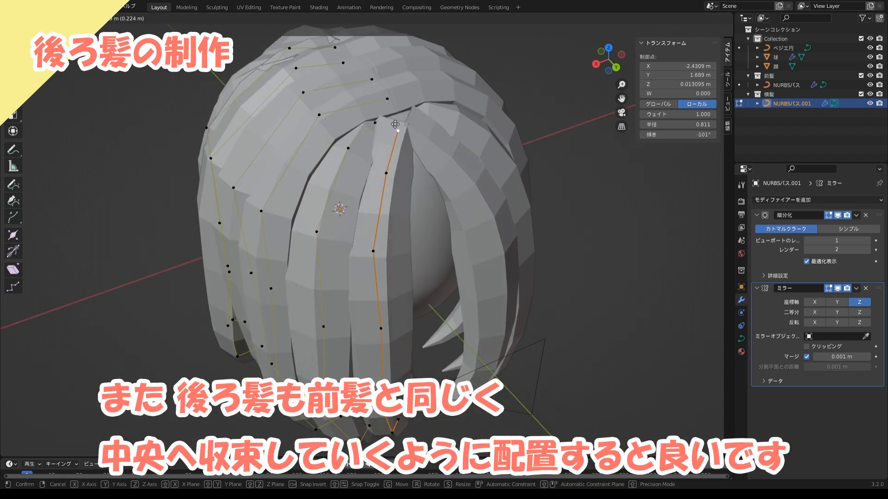
pyautogui.click(397, 129)
pyautogui.click(358, 116)
pyautogui.press('g')
pyautogui.click(363, 113)
pyautogui.moveTo(363, 113); pyautogui.dragTo(318, 157, button='middle')
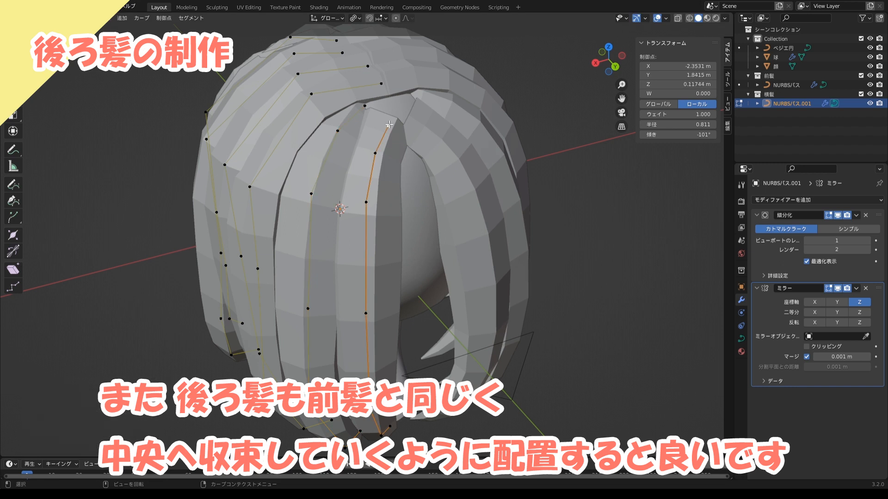
pyautogui.press('g')
pyautogui.click(382, 127)
# Fine-tune the upper control points of the back strands where they meet the hair on the crown
pyautogui.moveTo(381, 127); pyautogui.dragTo(358, 111, button='middle')
pyautogui.moveTo(360, 59); pyautogui.dragTo(361, 56)
pyautogui.keyDown('shift'); pyautogui.moveTo(361, 56); pyautogui.dragTo(361, 82, button='middle'); pyautogui.keyUp('shift')
pyautogui.moveTo(300, 83); pyautogui.dragTo(297, 84)
pyautogui.moveTo(363, 100); pyautogui.dragTo(364, 99)
pyautogui.moveTo(356, 136); pyautogui.dragTo(350, 123)
pyautogui.moveTo(350, 124); pyautogui.dragTo(504, 164, button='middle')
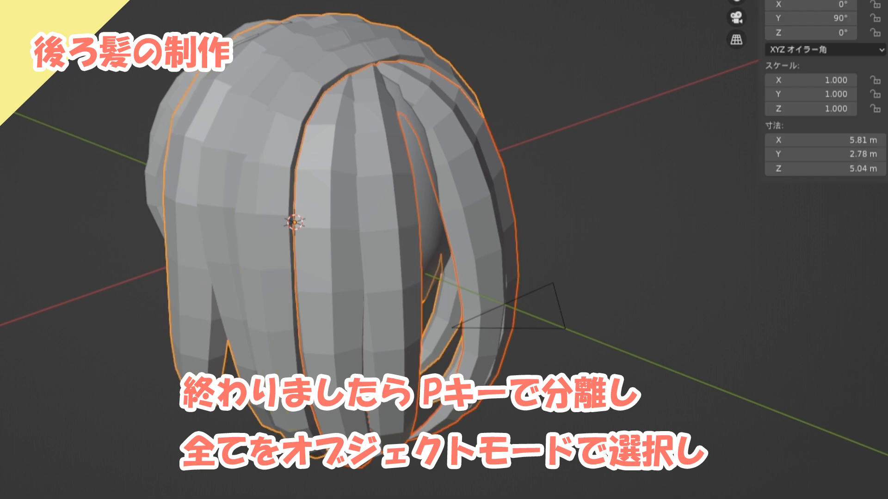
# Select the separated back hair object and move it to a new collection named 後ろ髪
pyautogui.click(383, 263)
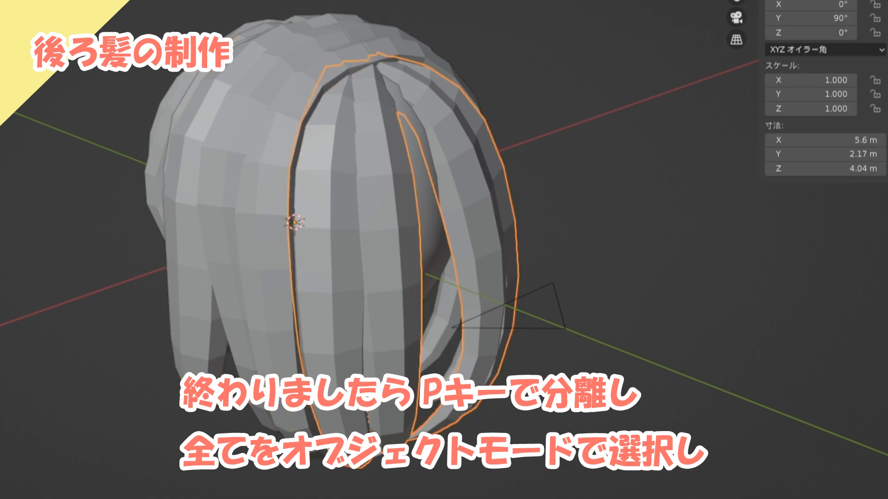
pyautogui.press('m')
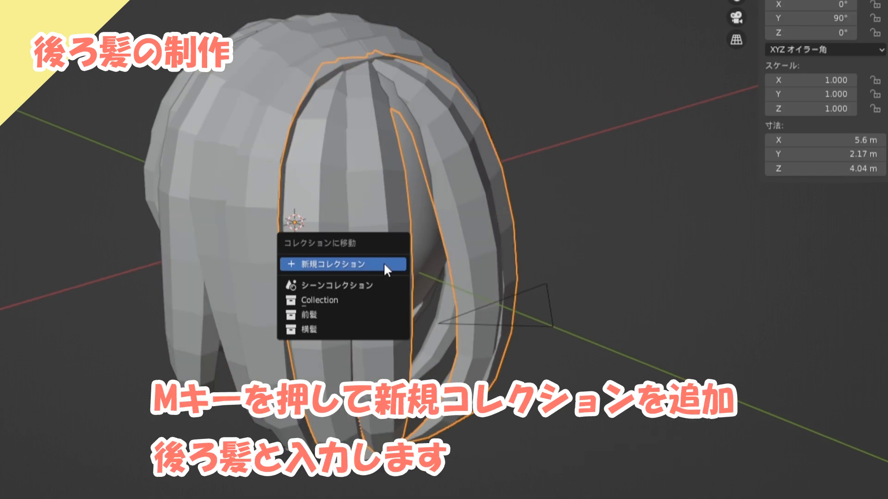
pyautogui.click(384, 264)
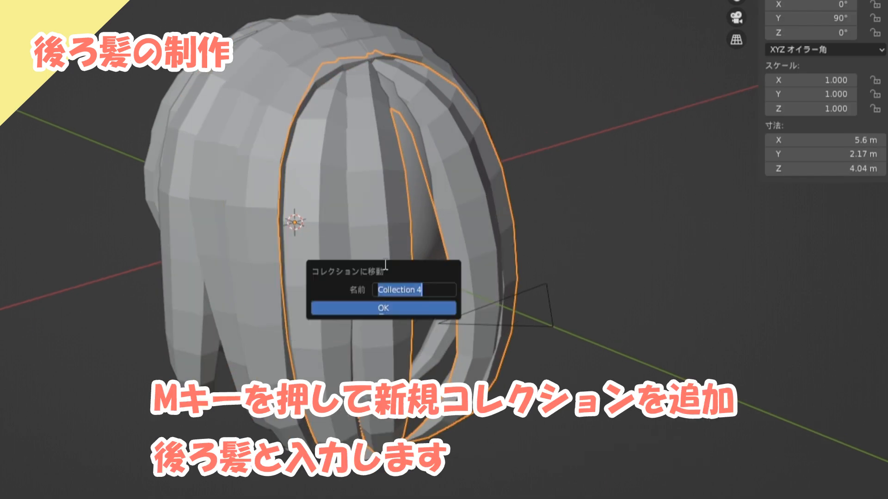
pyautogui.write('後ろ髪')
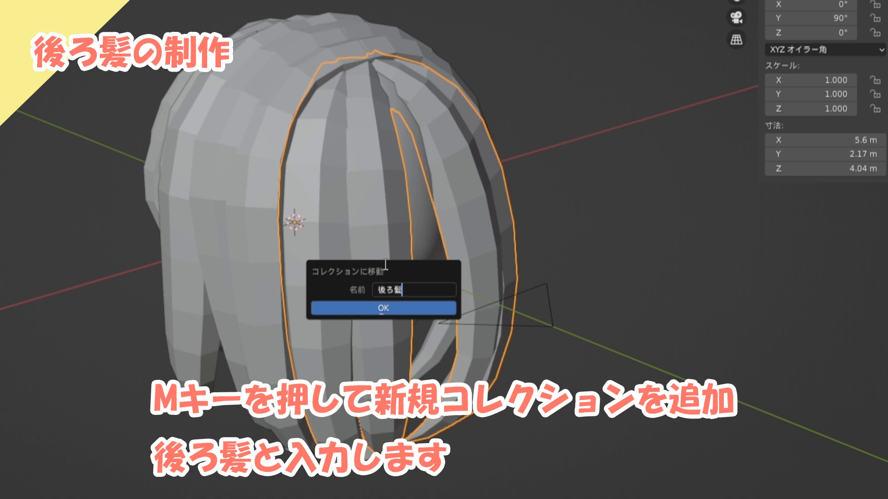
pyautogui.press('Return')
pyautogui.click(413, 308)
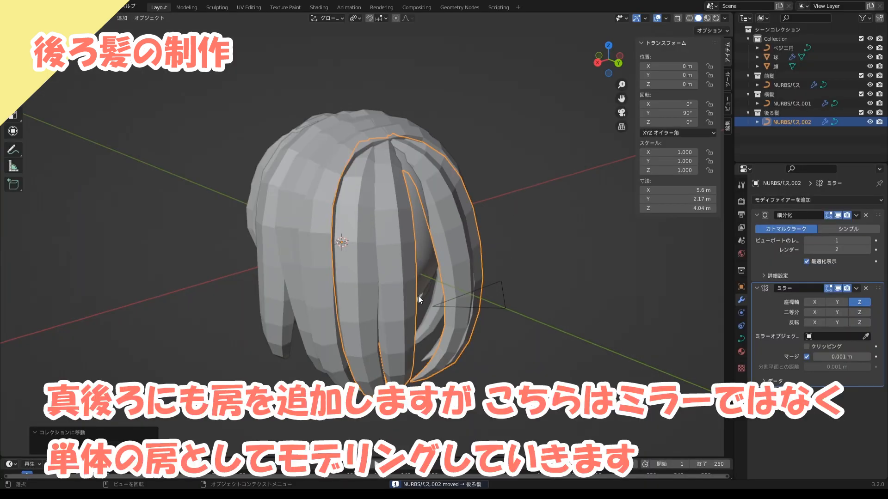
# Duplicate the back strand nearest the centre, offset the copy backward and separate it into its own object
pyautogui.moveTo(418, 295); pyautogui.dragTo(470, 318, button='middle')
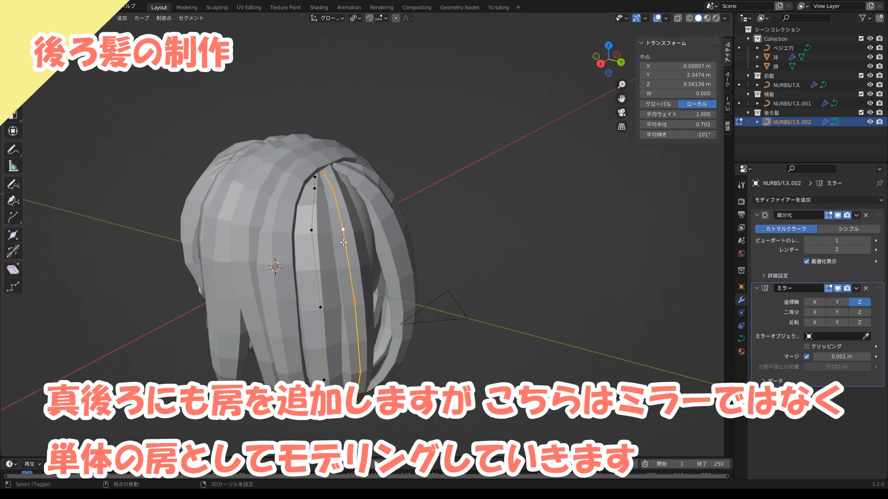
pyautogui.hotkey('shift', 'd')
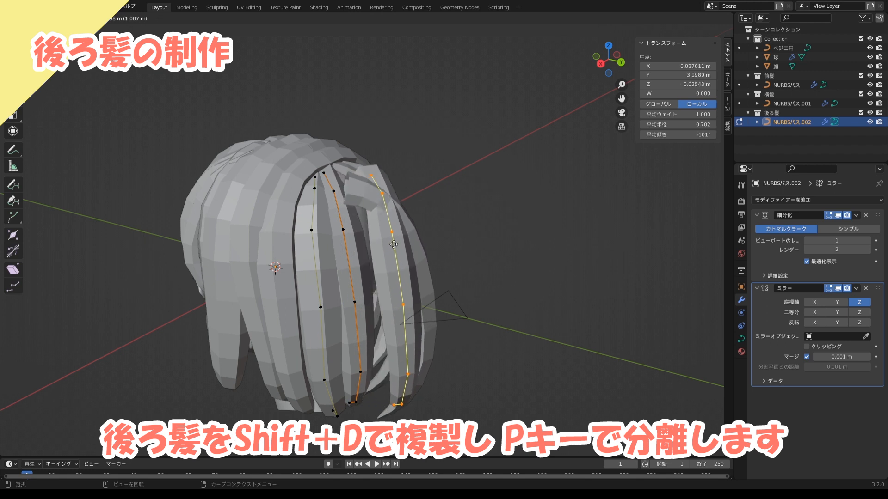
pyautogui.click(396, 246)
pyautogui.press('p')
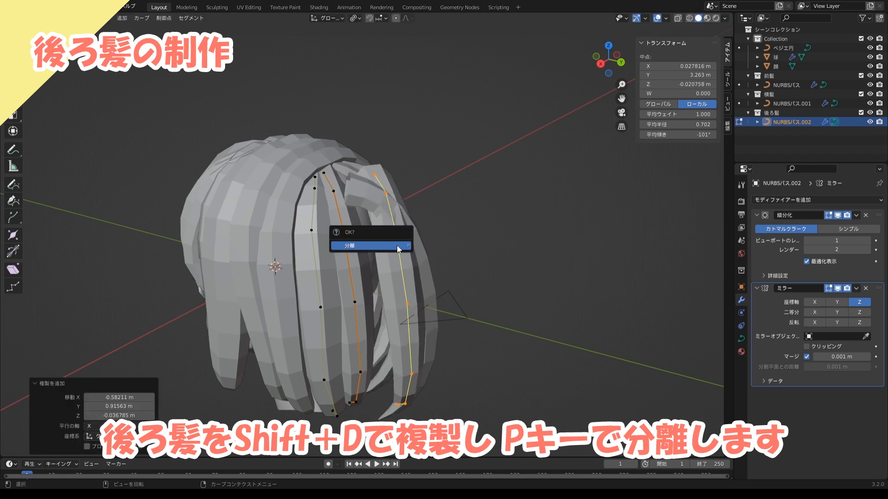
pyautogui.click(391, 247)
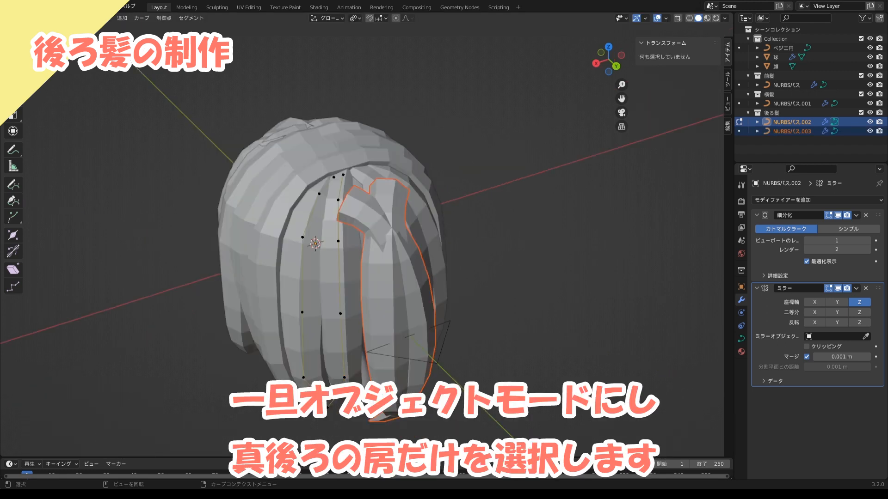
# Select only the separated strand in Object Mode and delete its ミラー (Mirror) modifier
pyautogui.press('Tab')
pyautogui.moveTo(376, 267); pyautogui.dragTo(429, 270, button='middle')
pyautogui.click(433, 267)
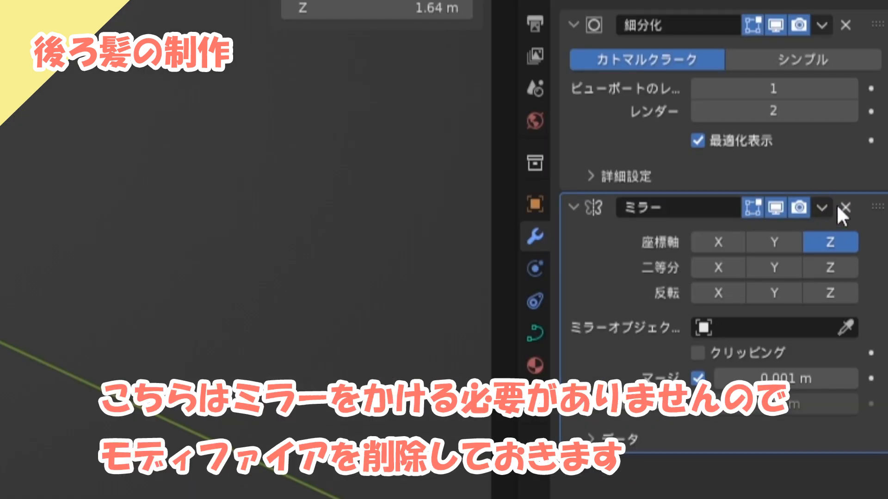
pyautogui.click(844, 206)
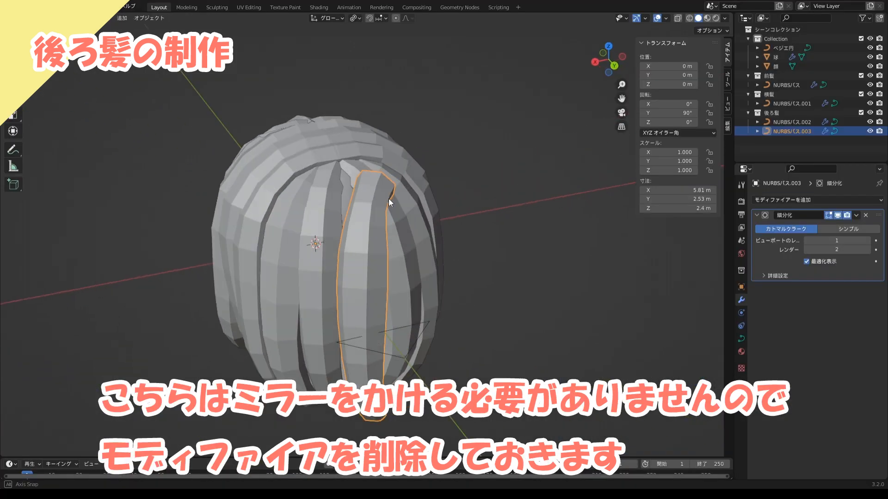
# Edit the separated strand and move its upper control points in against the back of the head
pyautogui.press('Tab')
pyautogui.moveTo(387, 198); pyautogui.dragTo(427, 176, button='middle')
pyautogui.press('g')
pyautogui.click(397, 161)
pyautogui.click(456, 228)
pyautogui.press('g')
pyautogui.click(442, 220)
# Shift the single strand's middle, lower and root control points to line it up with the head's centre line
pyautogui.moveTo(442, 220); pyautogui.dragTo(383, 198, button='middle')
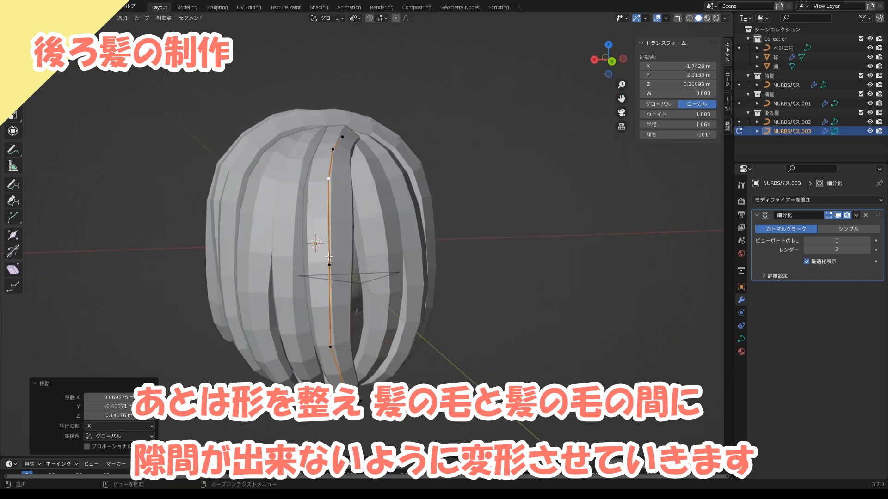
pyautogui.click(328, 263)
pyautogui.press('g')
pyautogui.click(320, 258)
pyautogui.moveTo(340, 217); pyautogui.dragTo(318, 215, button='middle')
pyautogui.click(301, 179)
pyautogui.click(278, 338)
pyautogui.press('g')
pyautogui.click(306, 261)
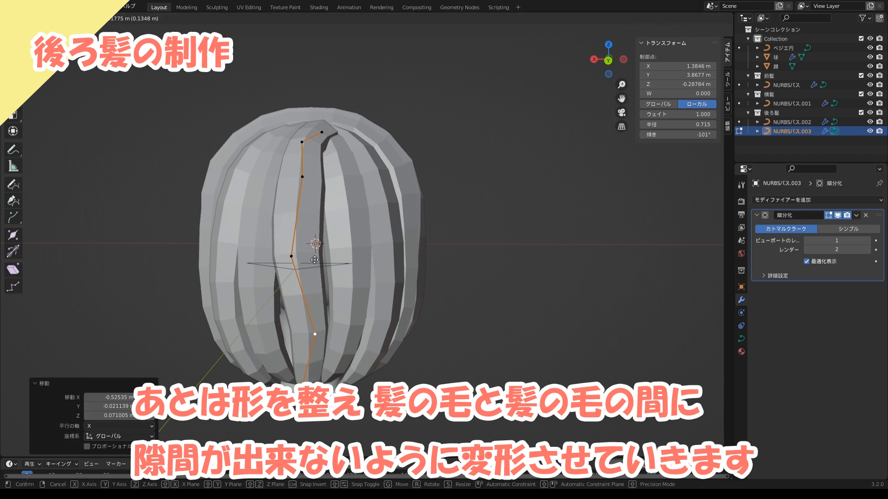
pyautogui.click(308, 259)
pyautogui.click(323, 133)
pyautogui.press('g')
pyautogui.click(312, 134)
# Reshape the centre strand's profile from the side, moving its control points to follow the curve of the head
pyautogui.moveTo(312, 134); pyautogui.dragTo(496, 211, button='middle')
pyautogui.press('g')
pyautogui.click(380, 189)
pyautogui.click(432, 224)
pyautogui.press('g')
pyautogui.click(425, 222)
pyautogui.click(468, 227)
pyautogui.press('g')
pyautogui.click(458, 230)
pyautogui.click(447, 336)
pyautogui.press('g')
pyautogui.click(434, 347)
# Pull the centre strand's lower points and tip inward so it curves toward the neck
pyautogui.moveTo(436, 346); pyautogui.dragTo(395, 330, button='middle')
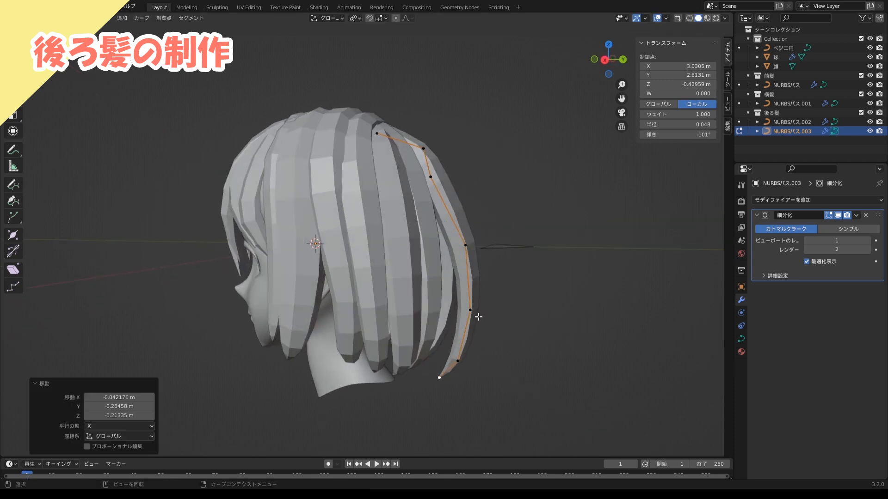
pyautogui.moveTo(470, 311); pyautogui.dragTo(450, 301)
pyautogui.moveTo(466, 245); pyautogui.dragTo(448, 243)
pyautogui.moveTo(458, 361); pyautogui.dragTo(439, 373)
pyautogui.moveTo(440, 376); pyautogui.dragTo(412, 376)
# Move the centre strand's root point to the middle of the crown, where the back strands converge
pyautogui.moveTo(472, 180); pyautogui.dragTo(323, 200, button='middle')
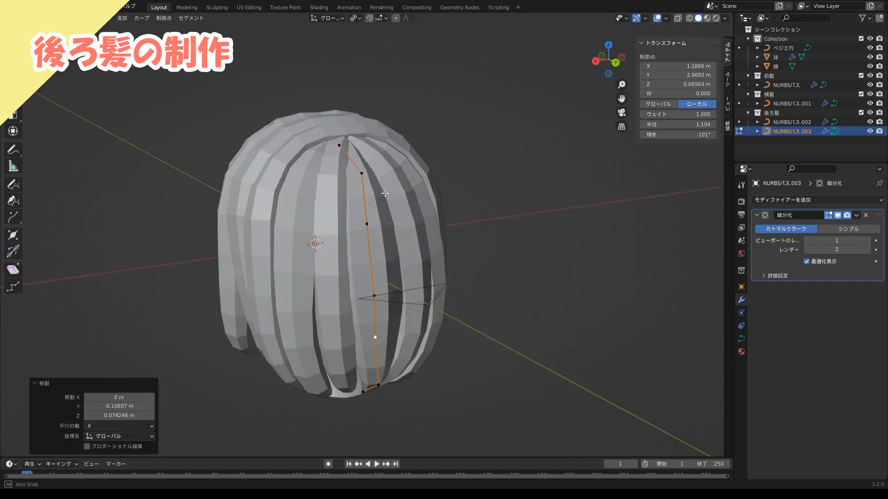
pyautogui.click(322, 200)
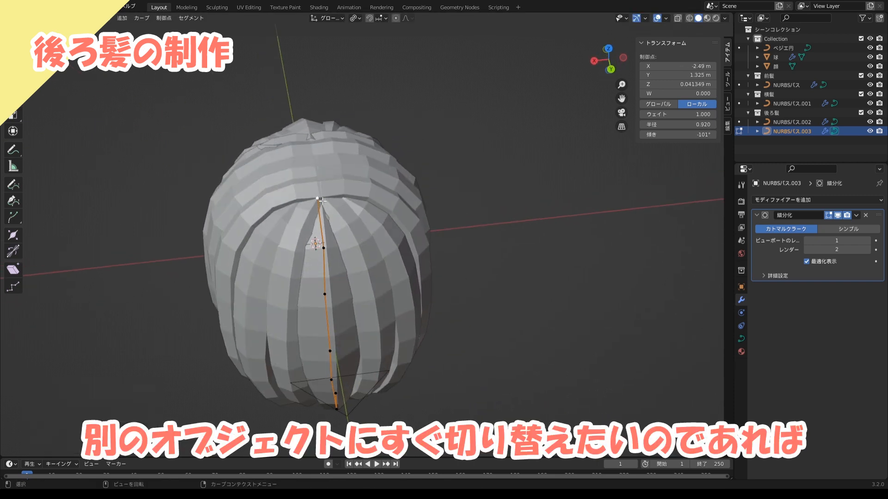
pyautogui.press('g')
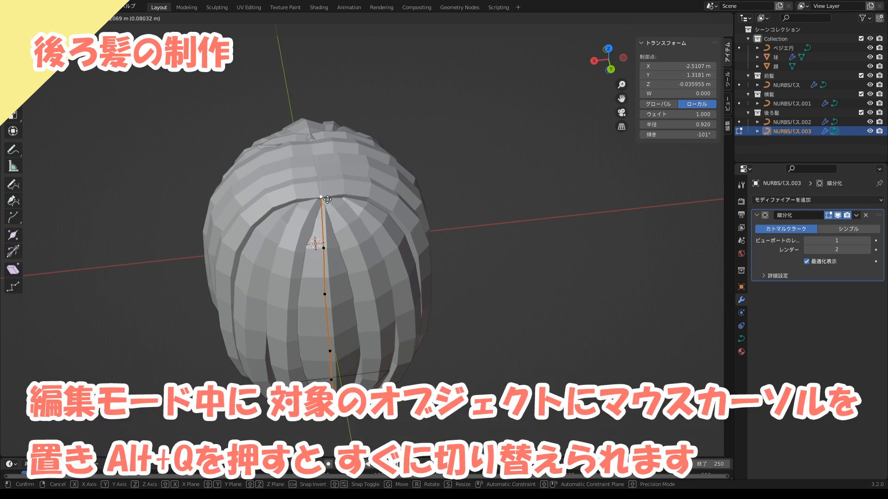
pyautogui.click(327, 199)
pyautogui.scroll(3, 348, 244)
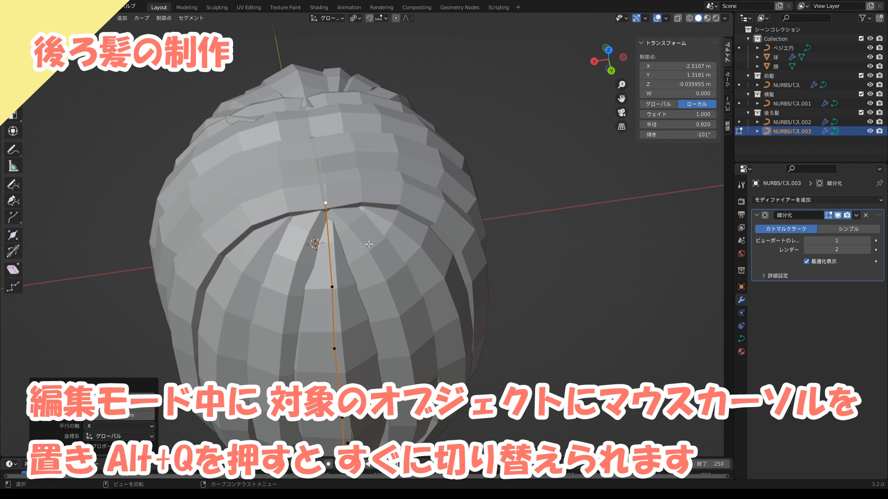
# Switch editing to the mirrored back hair and reposition the root and second control points of the strand beside the centre
pyautogui.hotkey('alt', 'q')
pyautogui.moveTo(369, 244); pyautogui.dragTo(336, 182, button='middle')
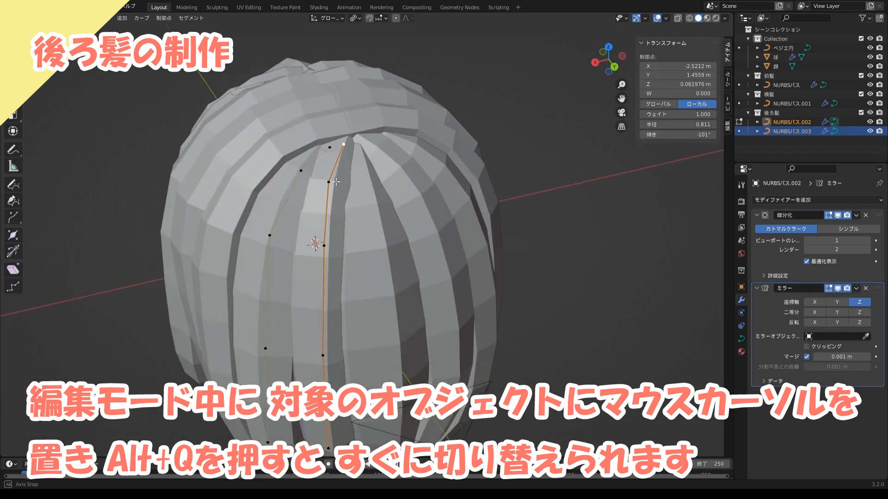
pyautogui.press('g')
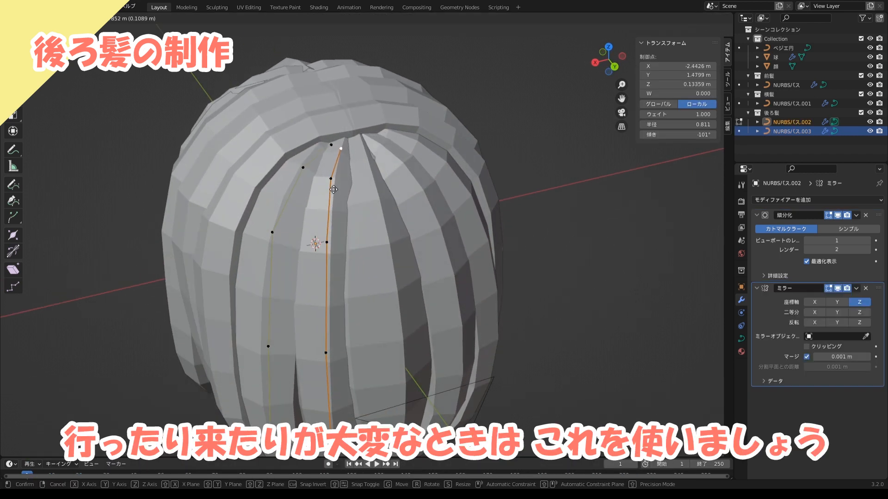
pyautogui.click(333, 189)
pyautogui.click(334, 181)
pyautogui.press('g')
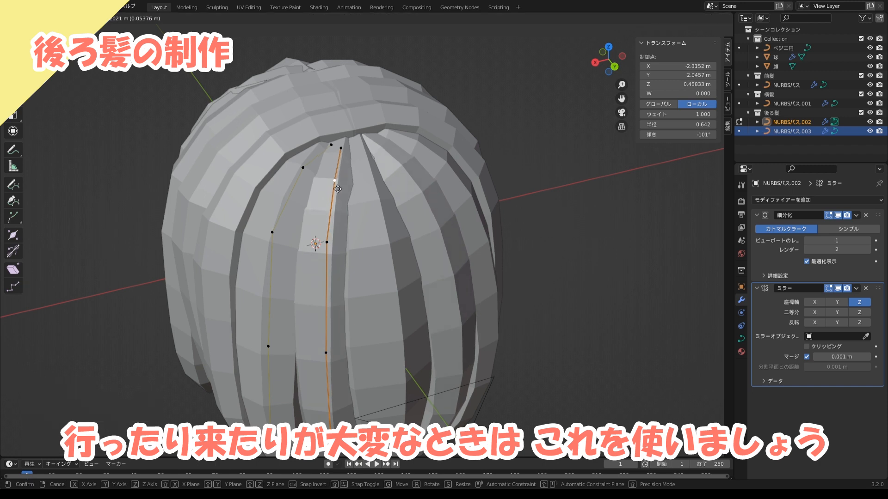
pyautogui.click(338, 188)
pyautogui.moveTo(336, 188); pyautogui.dragTo(505, 245, button='middle')
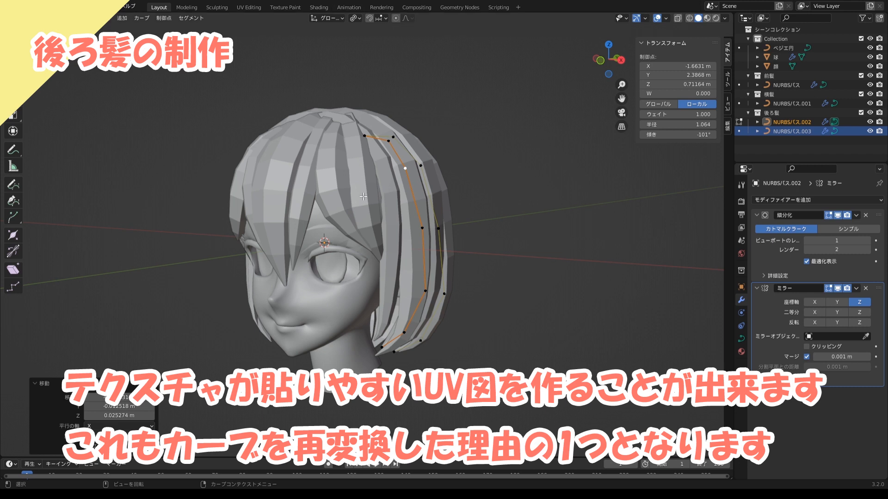
# Edit the side hair curve, nudging the upper control points of its strands to even out the rounded silhouette
pyautogui.moveTo(412, 287); pyautogui.dragTo(416, 260, button='middle')
pyautogui.scroll(2, 418, 256)
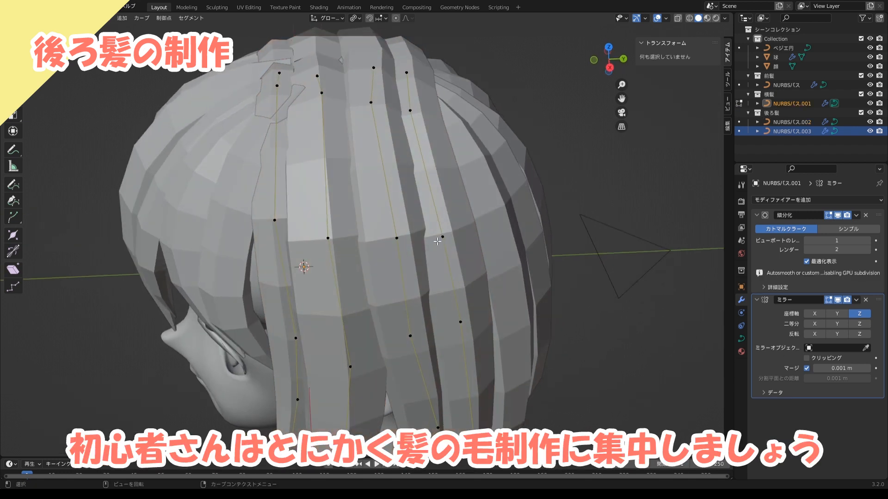
pyautogui.click(442, 235)
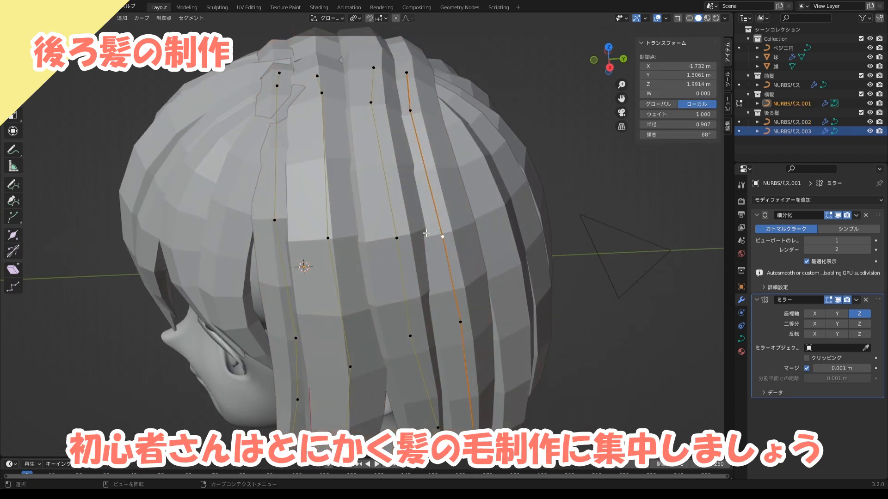
pyautogui.click(330, 238)
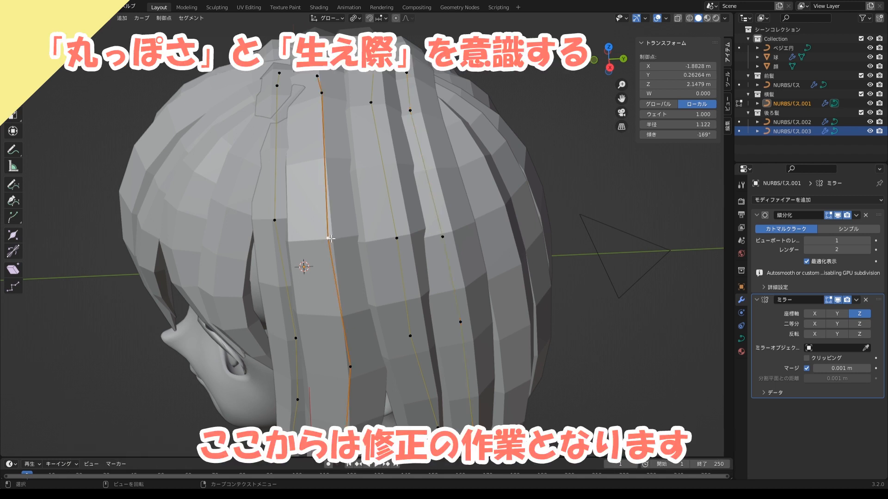
pyautogui.moveTo(274, 220); pyautogui.dragTo(272, 231)
pyautogui.moveTo(273, 231); pyautogui.dragTo(390, 158, button='middle')
pyautogui.press('g')
pyautogui.click(337, 83)
# Adjust the side strands' control points near the crown, one after another, to refine where they leave the parting
pyautogui.click(366, 80)
pyautogui.press('g')
pyautogui.click(369, 80)
pyautogui.click(382, 114)
pyautogui.press('g')
pyautogui.click(384, 121)
pyautogui.press('g')
pyautogui.click(391, 185)
pyautogui.click(401, 159)
pyautogui.press('g')
pyautogui.click(397, 156)
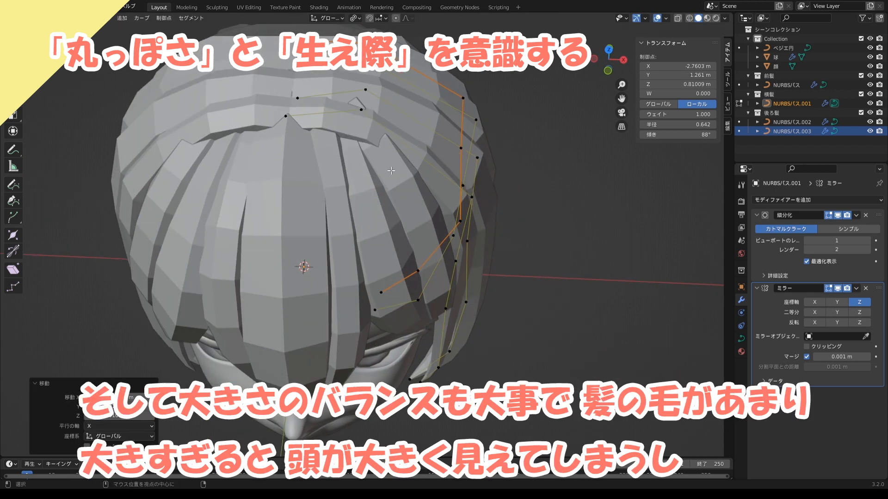
# Switch editing to the bangs and nudge the outer strand's control points to follow the roundness of the head
pyautogui.hotkey('alt', 'q')
pyautogui.click(435, 258)
pyautogui.press('g')
pyautogui.click(438, 258)
pyautogui.moveTo(437, 258); pyautogui.dragTo(435, 279, button='middle')
pyautogui.click(405, 210)
pyautogui.press('g')
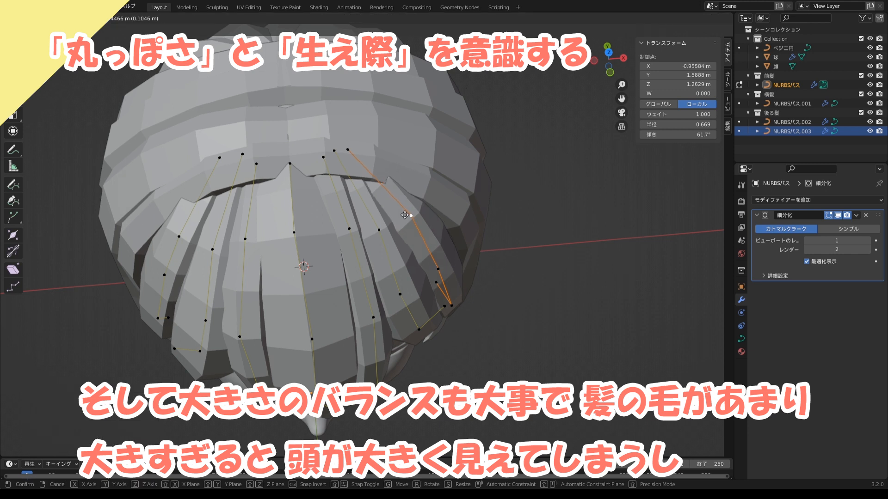
pyautogui.click(405, 215)
pyautogui.moveTo(404, 215); pyautogui.dragTo(356, 139, button='middle')
pyautogui.click(362, 285)
pyautogui.press('g')
pyautogui.click(369, 282)
pyautogui.moveTo(370, 282); pyautogui.dragTo(348, 263, button='middle')
pyautogui.hotkey('alt', 'q')
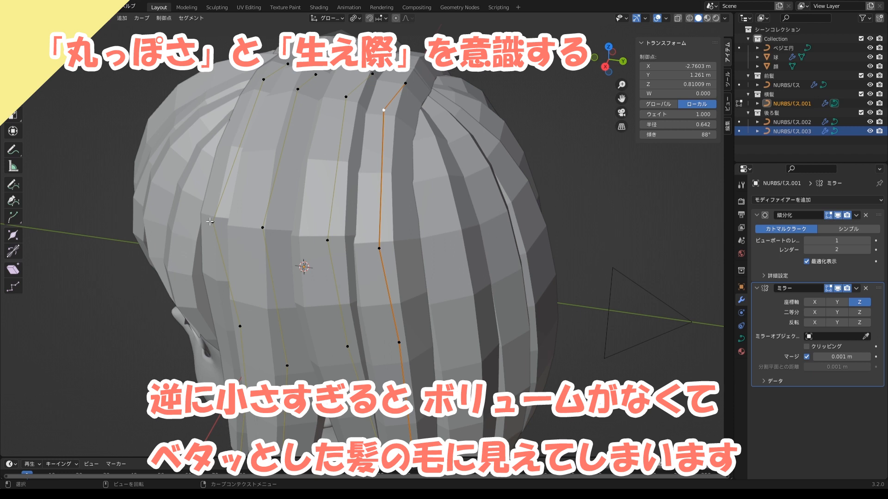
# View the hair from directly above to examine the hairline and how the strands radiate from it
pyautogui.click(191, 18)
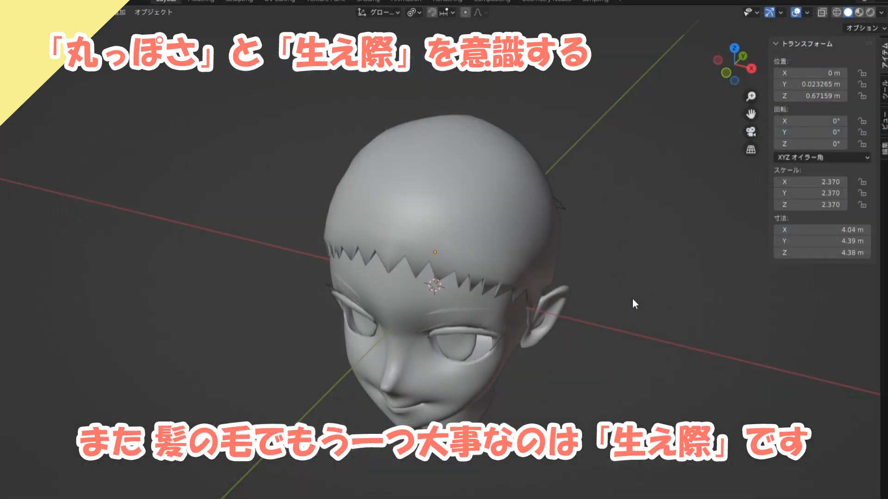
pyautogui.press('KP_7')
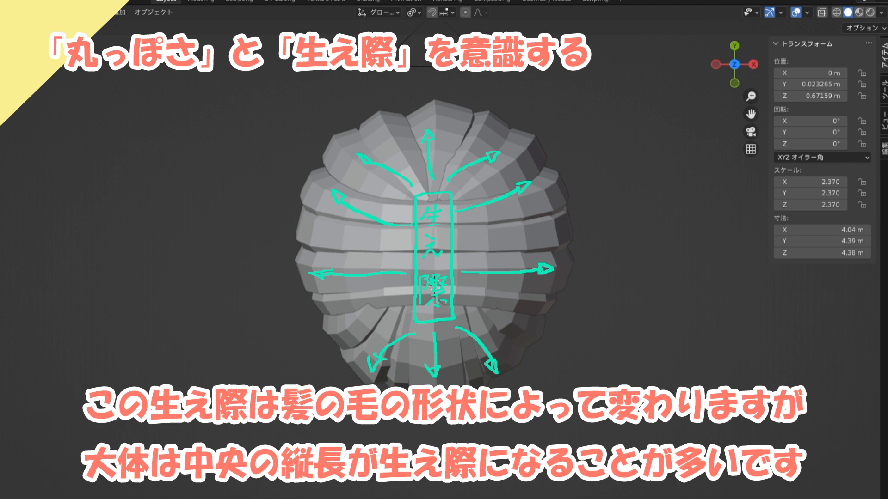
pyautogui.click(821, 13)
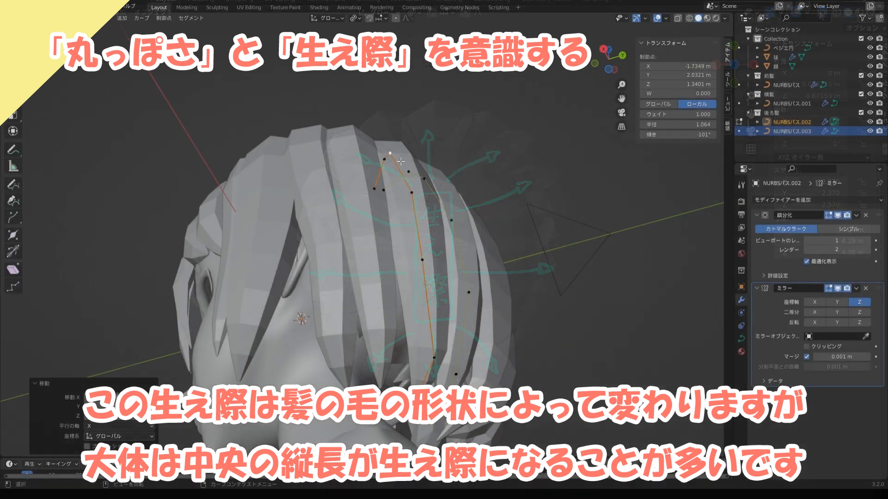
# In the side hair, adjust the middle, lower and tip points of the strand behind the ear and the adjacent strand's middle point
pyautogui.moveTo(337, 200); pyautogui.dragTo(481, 147, button='middle')
pyautogui.hotkey('alt', 'q')
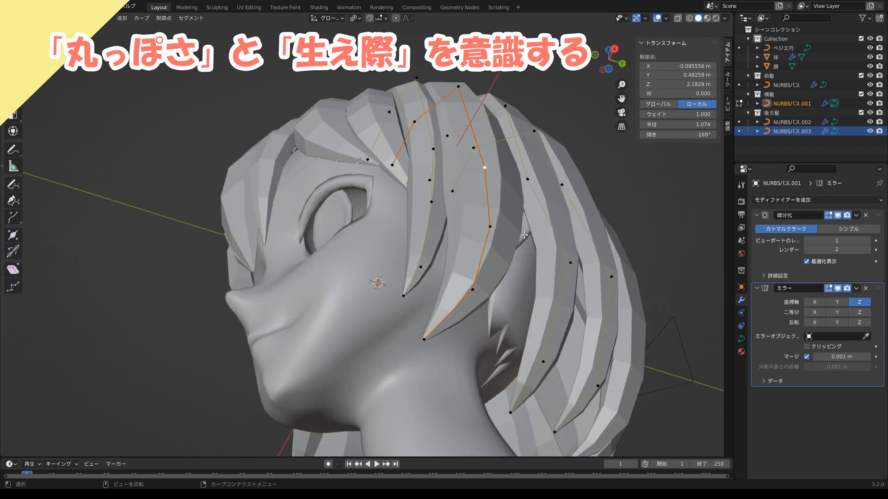
pyautogui.moveTo(571, 263); pyautogui.dragTo(569, 262)
pyautogui.moveTo(532, 268); pyautogui.dragTo(515, 252, button='middle')
pyautogui.moveTo(533, 339); pyautogui.dragTo(526, 343)
pyautogui.moveTo(525, 343); pyautogui.dragTo(531, 362, button='middle')
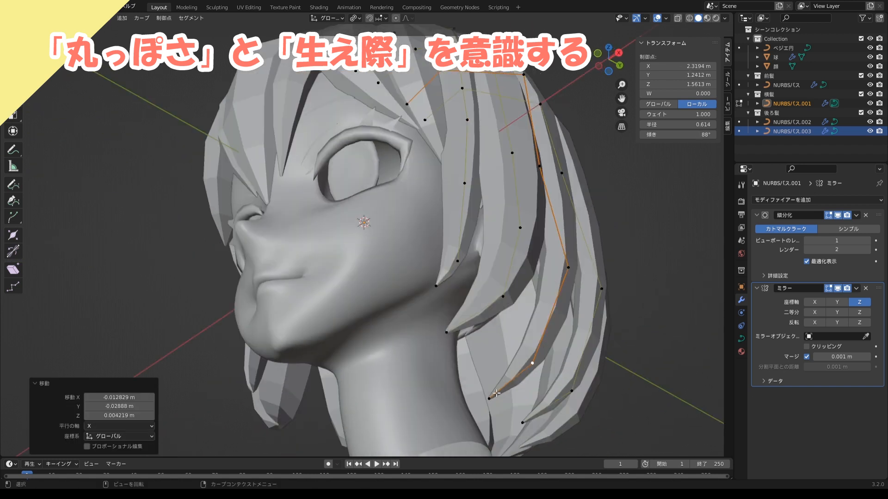
pyautogui.moveTo(494, 395); pyautogui.dragTo(485, 399)
pyautogui.moveTo(605, 291); pyautogui.dragTo(597, 296, button='middle')
pyautogui.moveTo(600, 279); pyautogui.dragTo(597, 283)
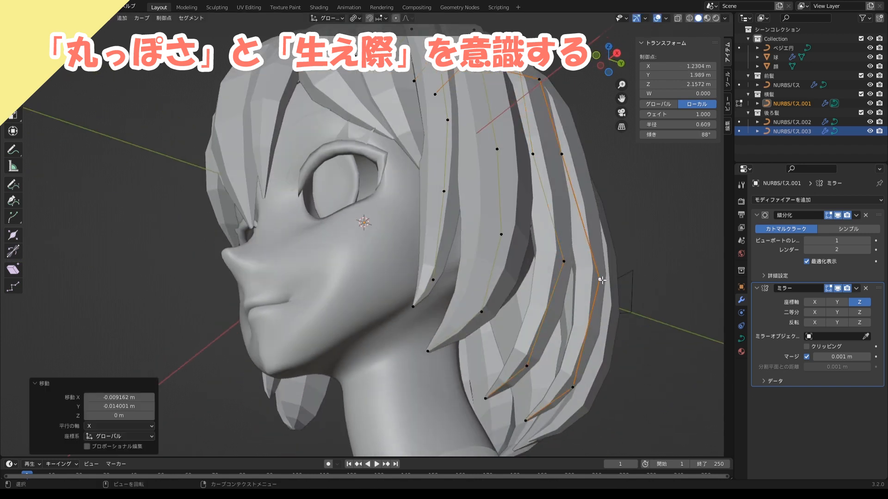
pyautogui.moveTo(597, 283); pyautogui.dragTo(278, 345, button='middle')
# Leave curve editing and save the file
pyautogui.press('Tab')
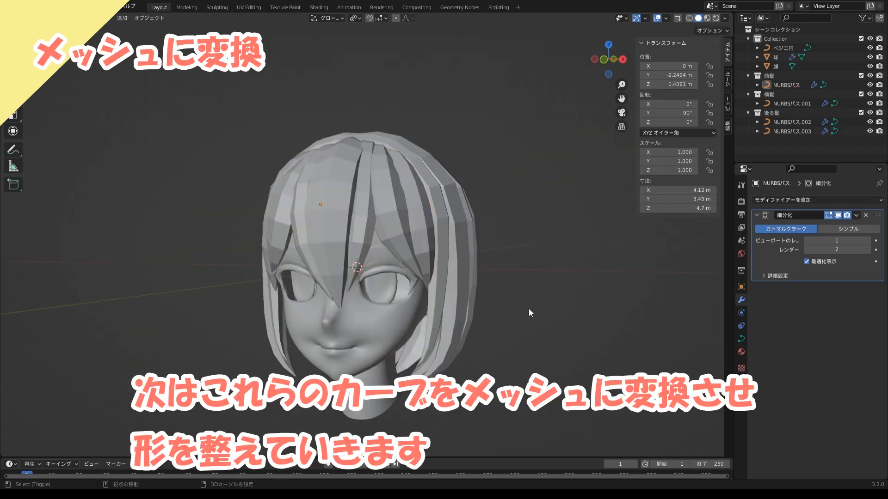
pyautogui.moveTo(529, 309); pyautogui.dragTo(529, 275, button='middle')
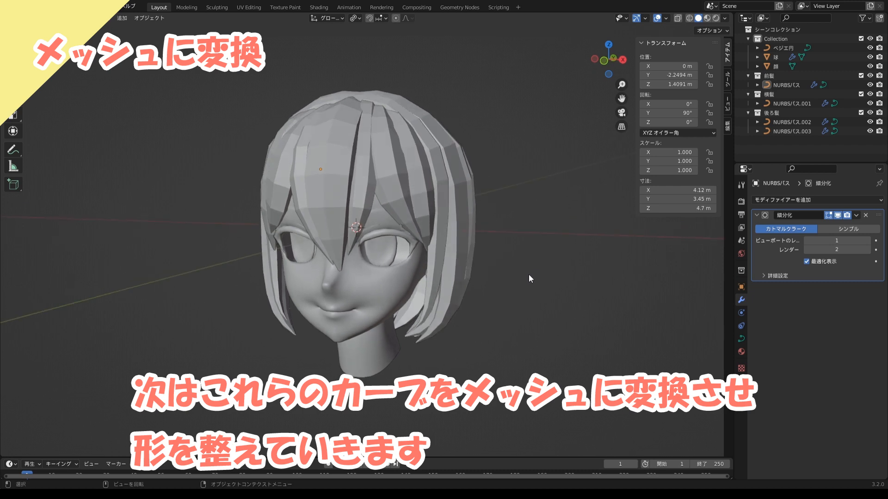
pyautogui.hotkey('ctrl', 's')
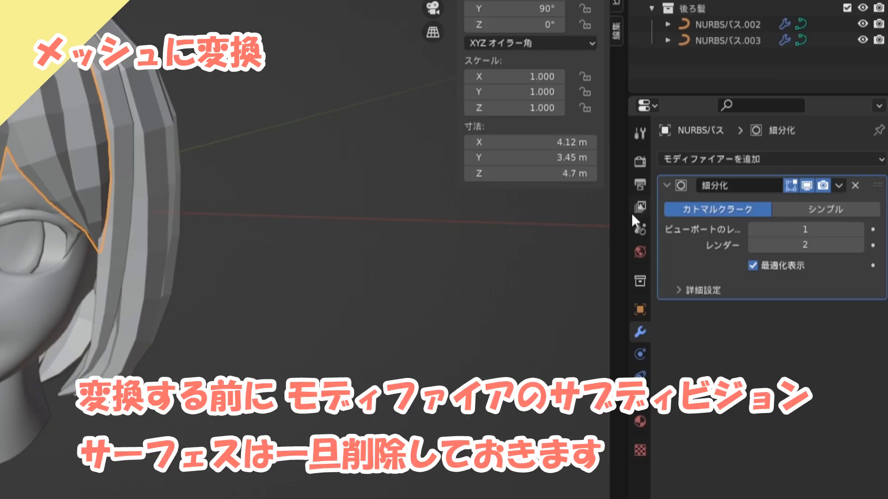
# Remove the Subdivision Surface modifier from the bangs and convert them from a curve to a mesh
pyautogui.click(856, 186)
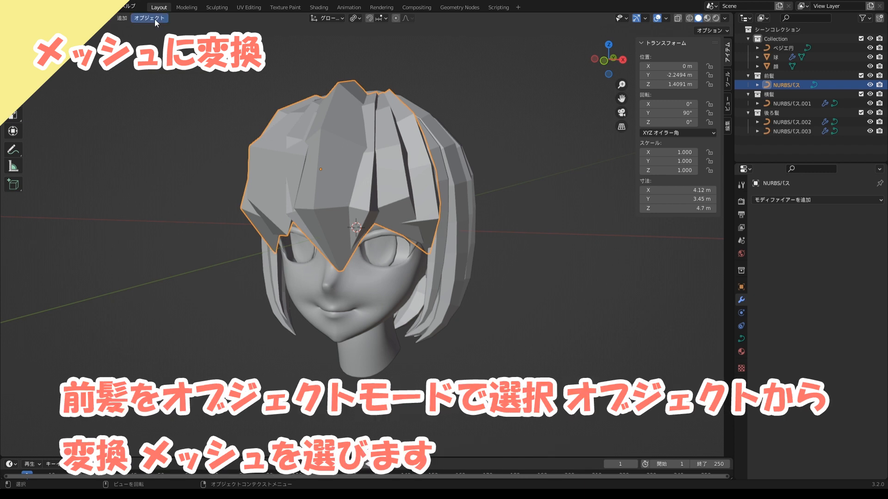
pyautogui.click(155, 19)
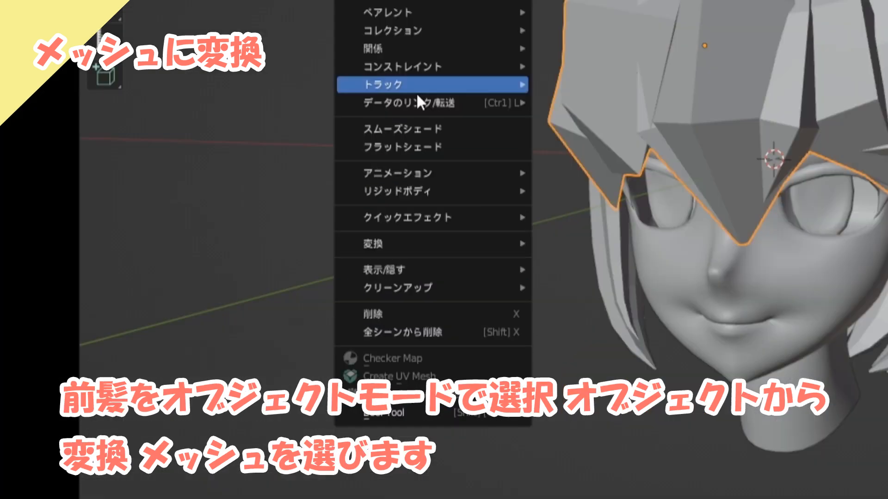
pyautogui.moveTo(419, 244)
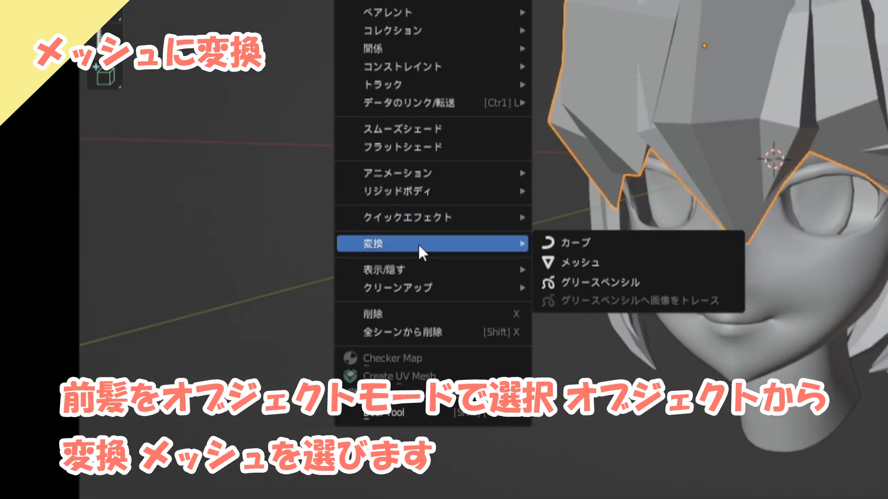
pyautogui.click(587, 262)
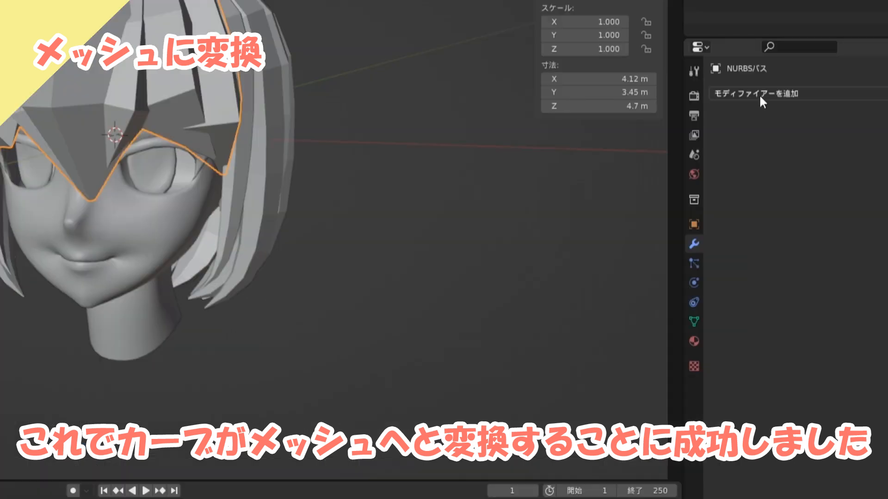
# Add a Subdivision Surface modifier to the bangs mesh again and enter Edit Mode on it
pyautogui.click(785, 201)
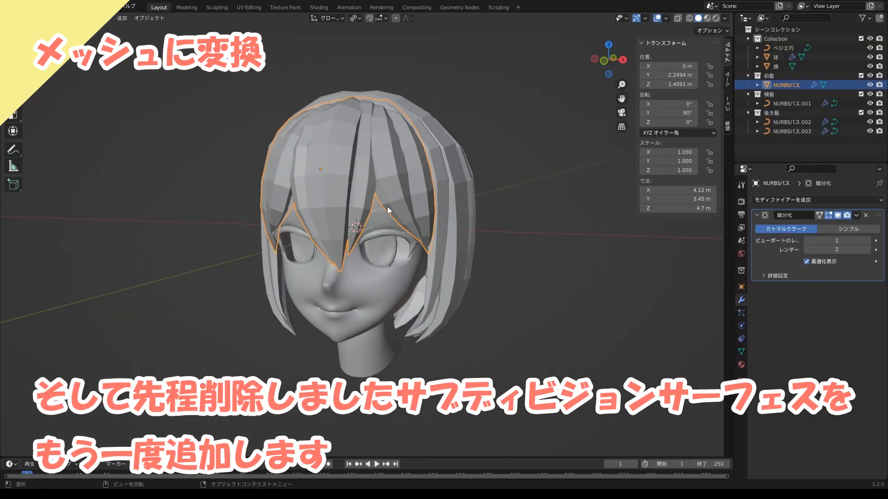
pyautogui.moveTo(162, 103); pyautogui.dragTo(192, 112, button='middle')
pyautogui.scroll(2, 407, 212)
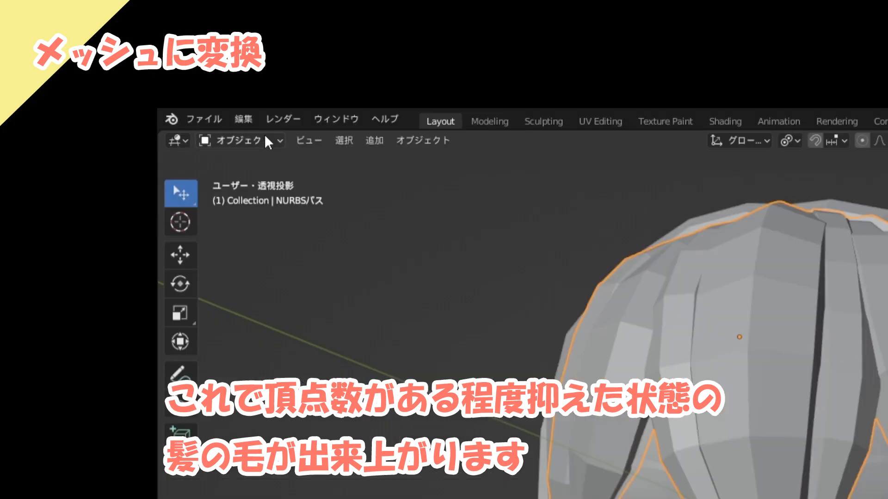
pyautogui.click(234, 139)
pyautogui.click(245, 175)
# Select all linked geometry of the centre bang strand and hide every other strand of the bangs mesh
pyautogui.moveTo(853, 395); pyautogui.dragTo(882, 455, button='middle')
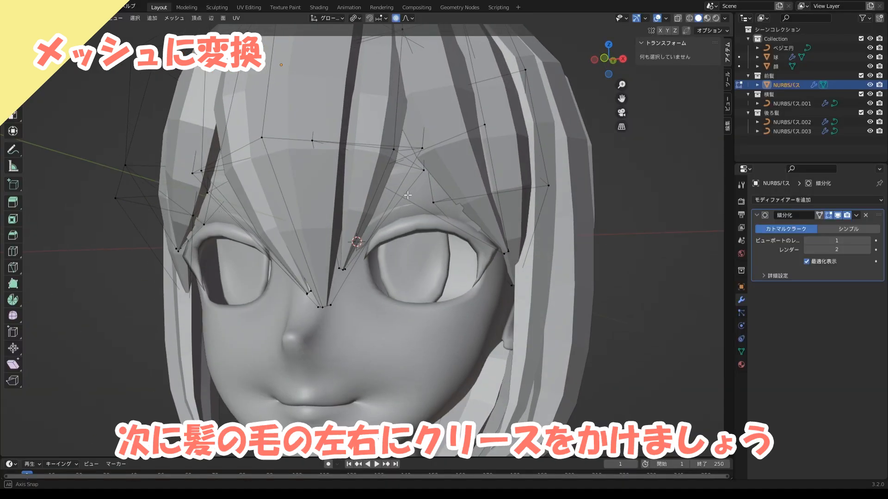
pyautogui.scroll(3, 407, 195)
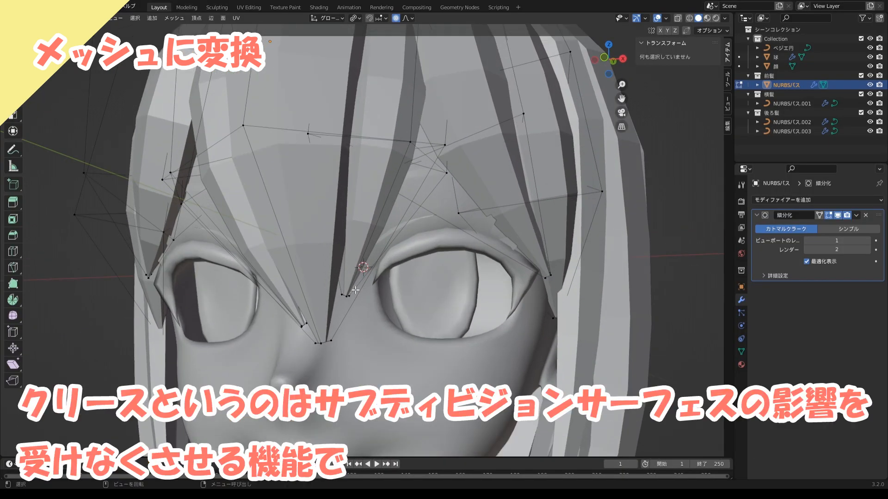
pyautogui.moveTo(316, 243); pyautogui.dragTo(344, 226, button='middle')
pyautogui.press('l')
pyautogui.scroll(-1, 345, 219)
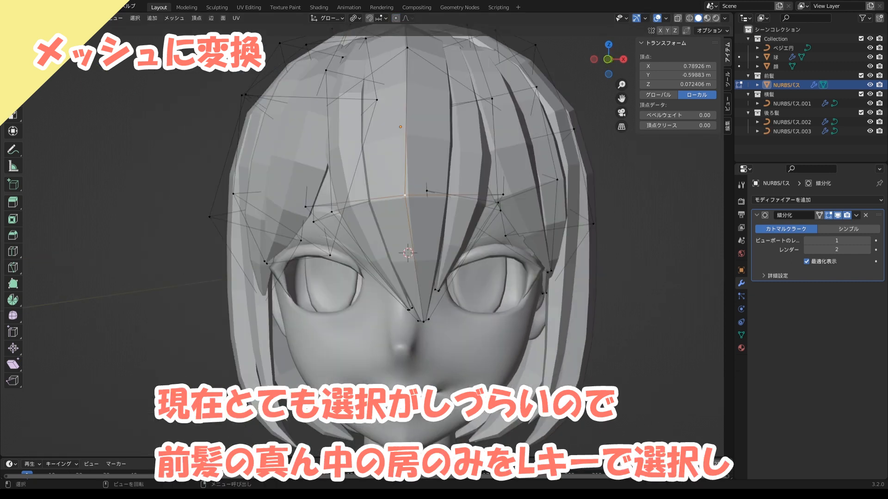
pyautogui.moveTo(399, 191); pyautogui.dragTo(391, 184, button='middle')
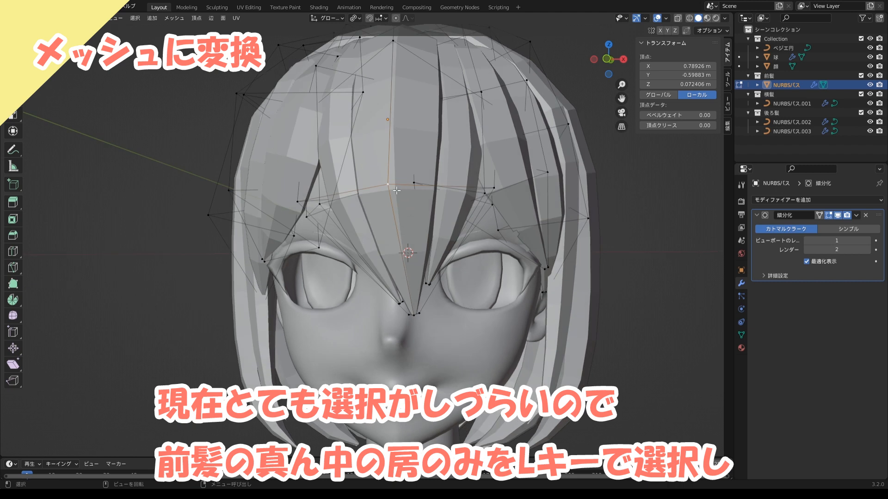
pyautogui.press('l')
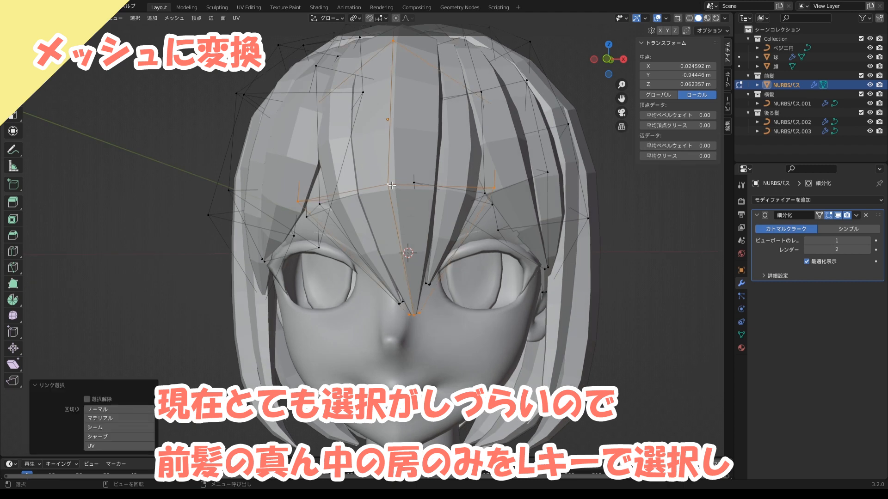
pyautogui.hotkey('shift', 'h')
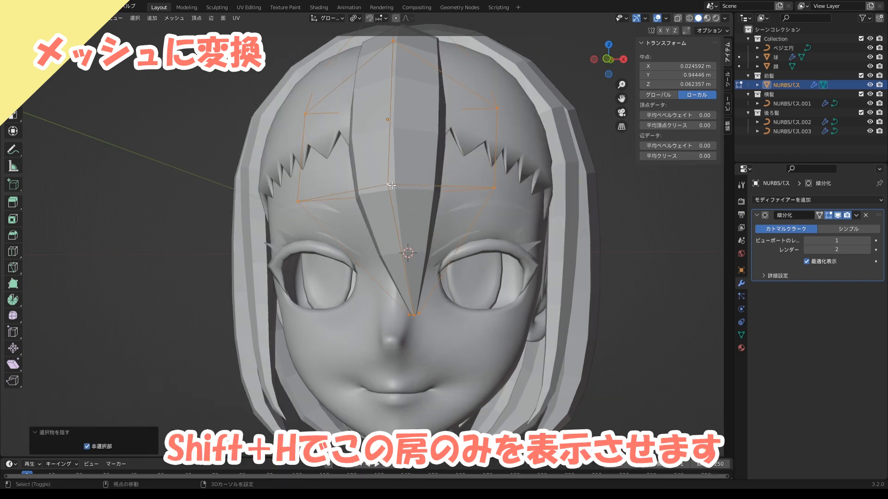
# Select both side edge loops of the centre bang strand in edge select mode and set their mean crease to 1.00
pyautogui.moveTo(435, 195); pyautogui.dragTo(488, 198, button='middle')
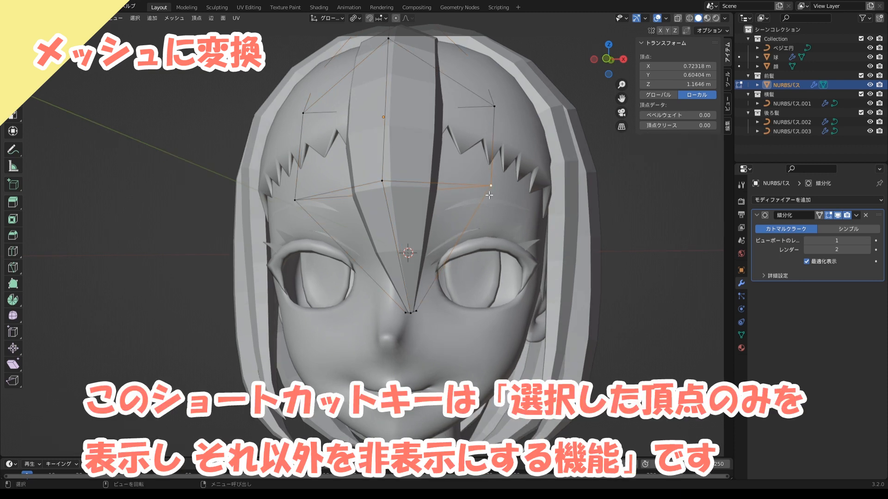
pyautogui.click(490, 200)
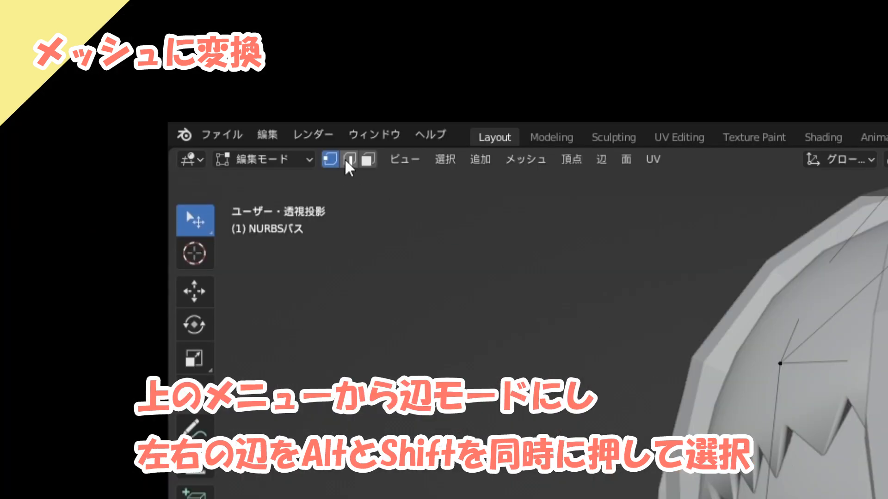
pyautogui.click(349, 162)
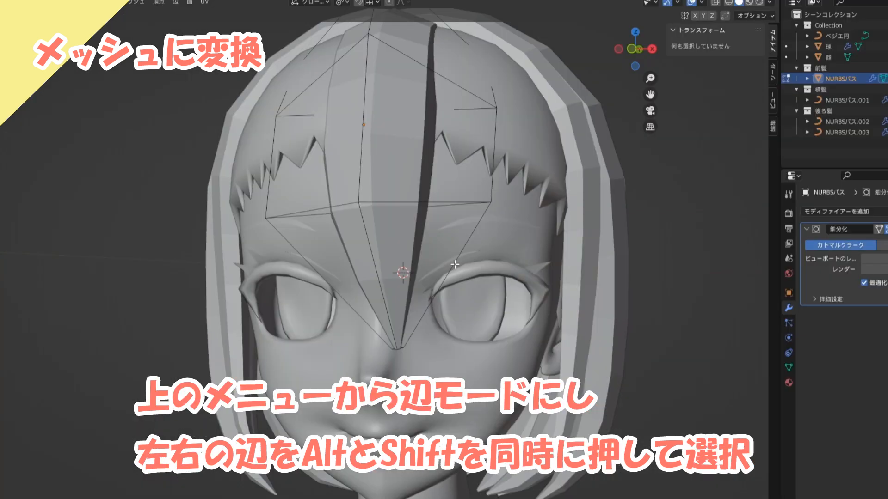
pyautogui.keyDown('alt'); pyautogui.keyDown('shift'); pyautogui.click(455, 264); pyautogui.keyUp('shift'); pyautogui.keyUp('alt')
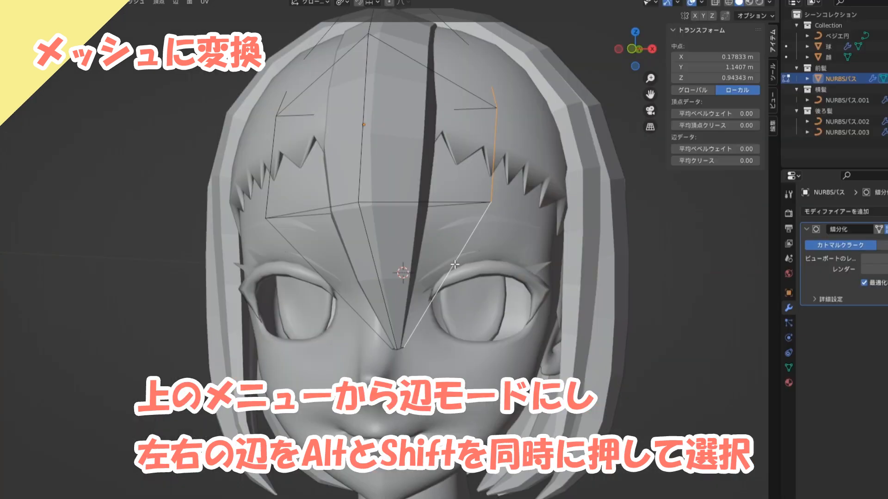
pyautogui.keyDown('alt'); pyautogui.keyDown('shift'); pyautogui.click(304, 260); pyautogui.keyUp('shift'); pyautogui.keyUp('alt')
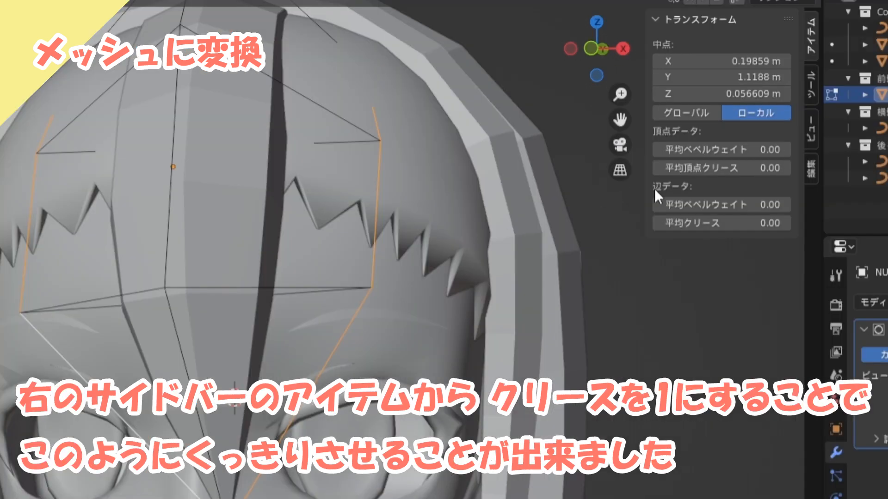
pyautogui.moveTo(662, 223); pyautogui.dragTo(767, 223)
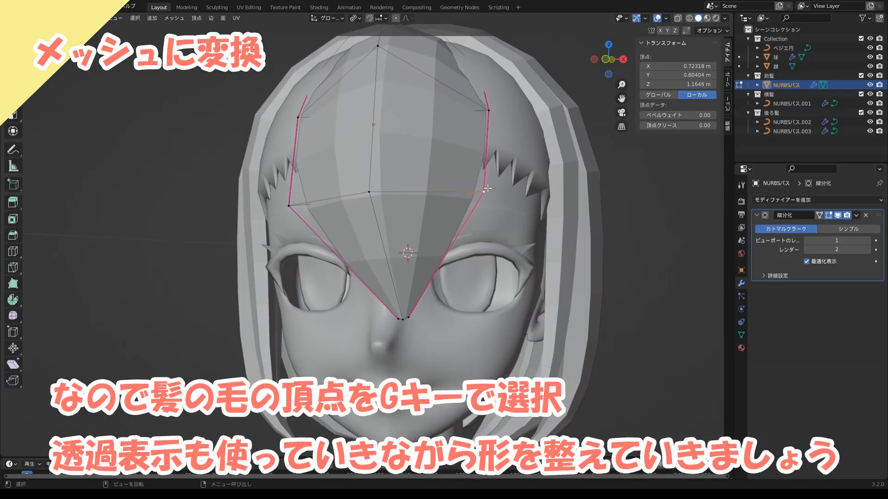
# Narrow the centre strand by moving its front vertices on the viewer's right, at brow and upper forehead, inward
pyautogui.press('g')
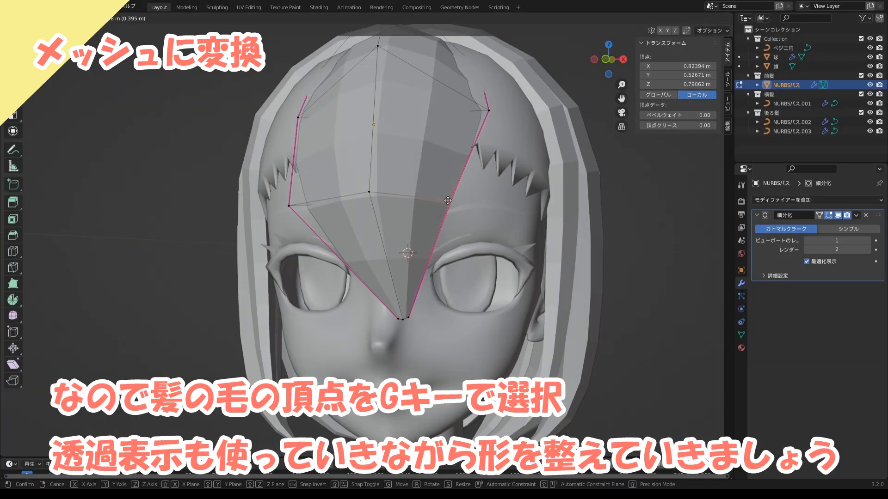
pyautogui.click(437, 201)
pyautogui.click(486, 113)
pyautogui.press('g')
pyautogui.click(444, 104)
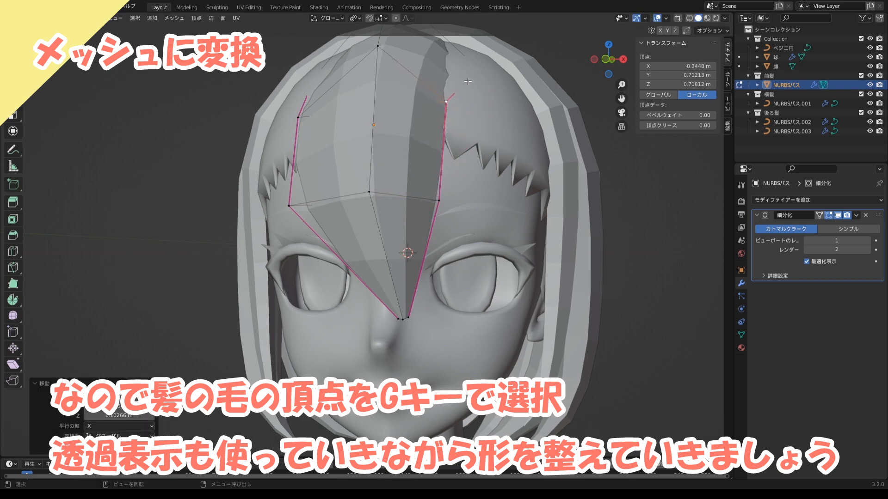
# Turn on X-ray display and move the two crown vertices on the viewer's right of the strand inward and upward
pyautogui.hotkey('alt', 'z')
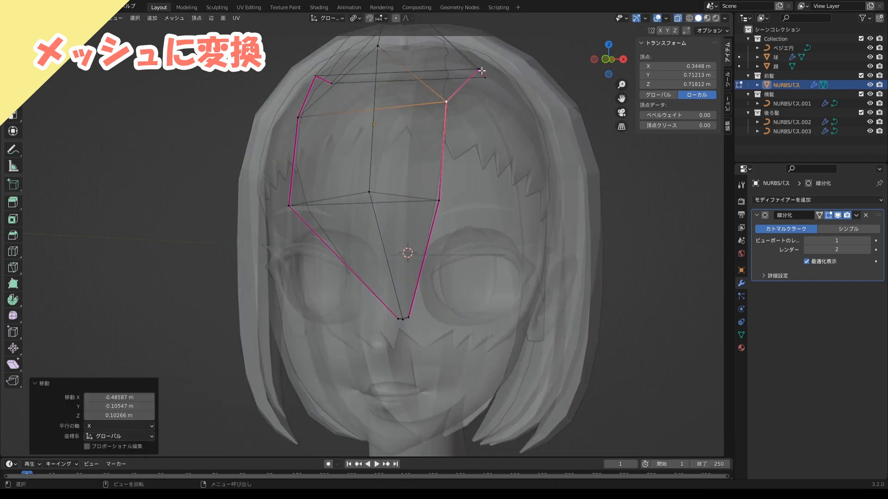
pyautogui.click(481, 71)
pyautogui.press('g')
pyautogui.click(459, 55)
pyautogui.click(489, 81)
pyautogui.press('g')
pyautogui.click(467, 57)
# Move the strand's vertices on the viewer's left inward, from the brow up to the crown, to match the other side
pyautogui.click(292, 208)
pyautogui.press('g')
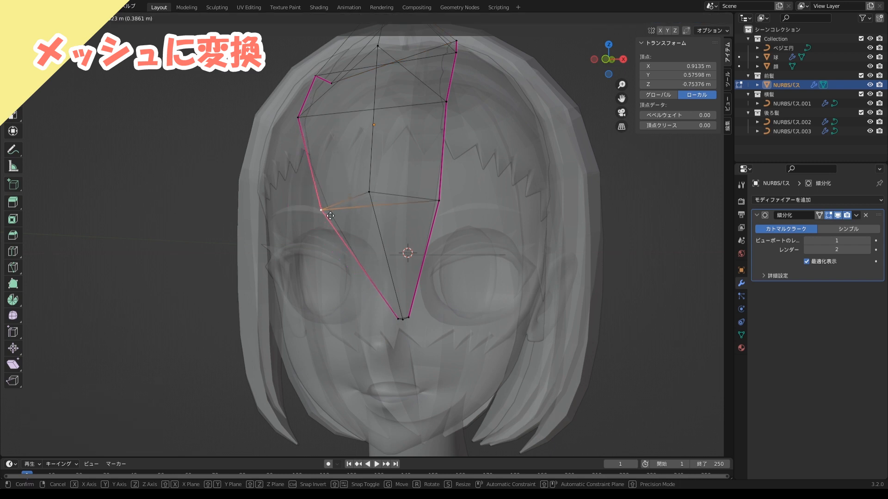
pyautogui.click(336, 213)
pyautogui.click(302, 119)
pyautogui.press('g')
pyautogui.click(330, 117)
pyautogui.click(319, 77)
pyautogui.press('g')
pyautogui.click(348, 82)
pyautogui.moveTo(351, 86); pyautogui.dragTo(399, 100, button='middle')
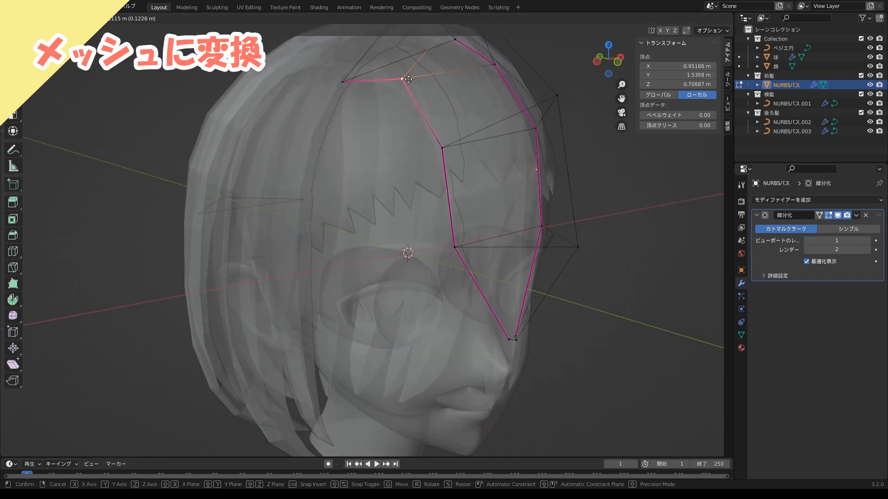
pyautogui.click(408, 79)
# Turn off X-ray display and pull the strand's protruding front ridge vertices back toward the forehead
pyautogui.hotkey('alt', 'z')
pyautogui.moveTo(463, 115); pyautogui.dragTo(642, 203, button='middle')
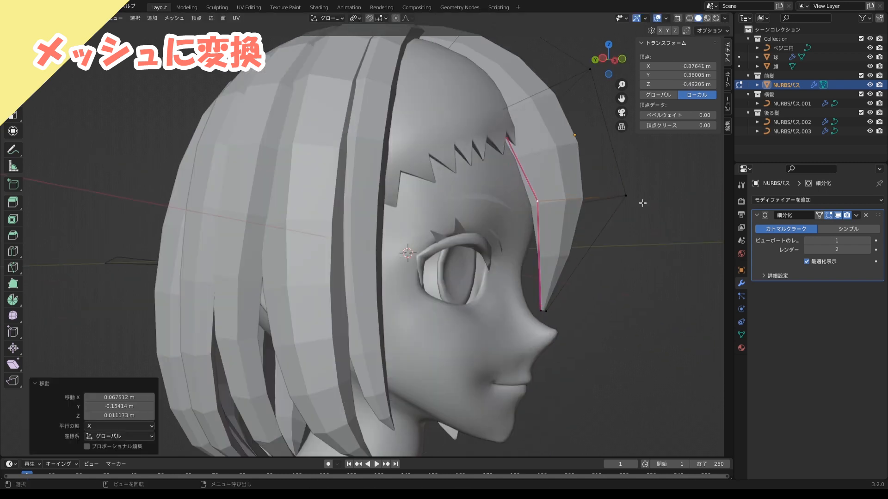
pyautogui.moveTo(627, 196); pyautogui.dragTo(599, 196)
pyautogui.moveTo(586, 168); pyautogui.dragTo(578, 199, button='middle')
pyautogui.scroll(-1, 578, 199)
pyautogui.moveTo(575, 107); pyautogui.dragTo(557, 120)
# Adjust the strand's crown vertices so its upper end follows the curve of the head
pyautogui.moveTo(475, 164); pyautogui.dragTo(437, 74)
pyautogui.moveTo(437, 74); pyautogui.dragTo(392, 74, button='middle')
pyautogui.moveTo(363, 95); pyautogui.dragTo(367, 89)
pyautogui.moveTo(455, 99); pyautogui.dragTo(437, 99, button='middle')
pyautogui.moveTo(437, 104); pyautogui.dragTo(437, 94)
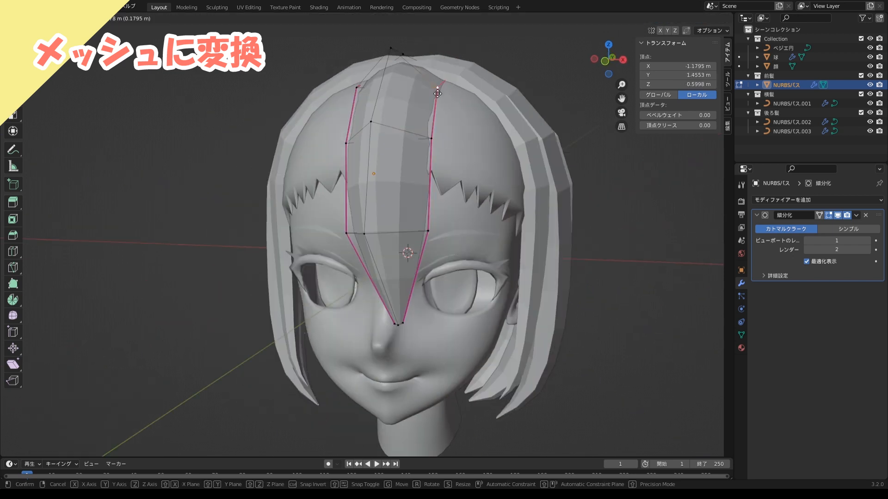
pyautogui.click(437, 94)
pyautogui.moveTo(438, 93); pyautogui.dragTo(384, 255, button='middle')
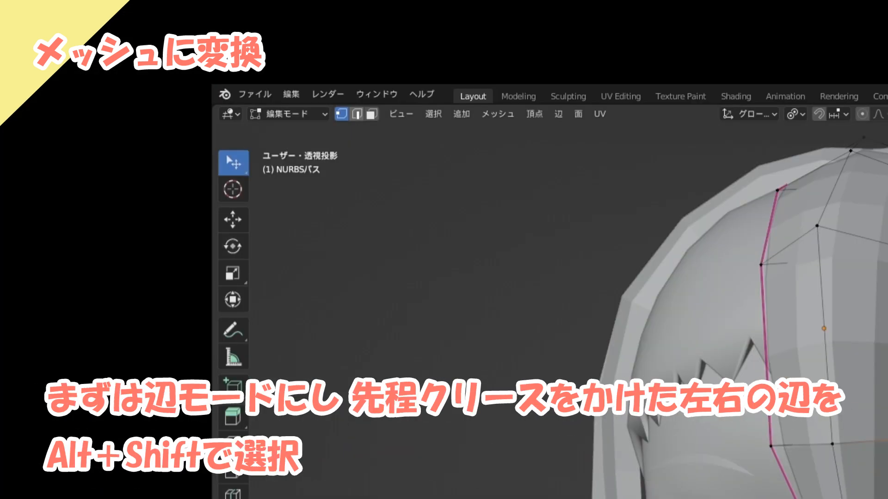
# Select both creased side edge loops of the centre strand in edge select mode and mark them as seams
pyautogui.click(359, 114)
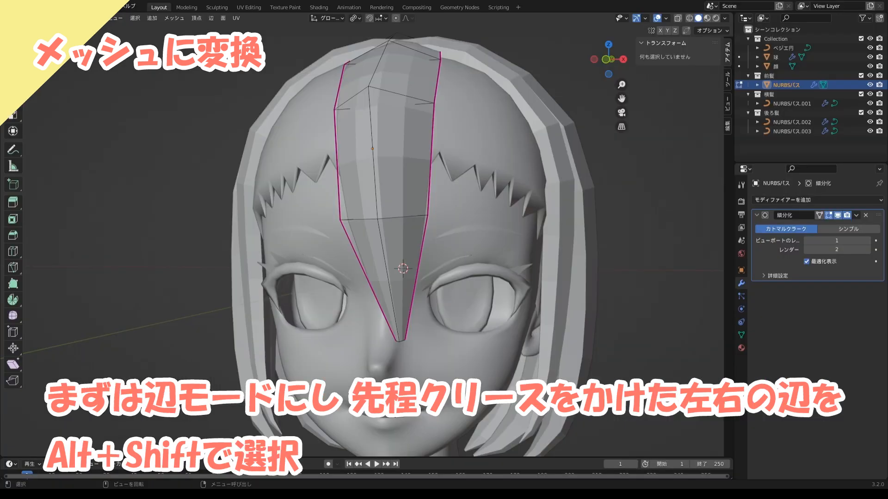
pyautogui.keyDown('alt'); pyautogui.keyDown('shift'); pyautogui.click(434, 179); pyautogui.keyUp('shift'); pyautogui.keyUp('alt')
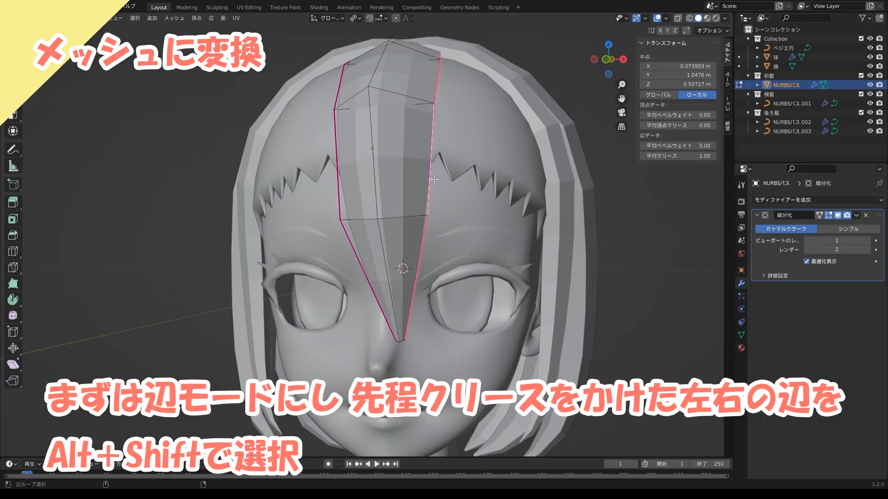
pyautogui.keyDown('alt'); pyautogui.keyDown('shift'); pyautogui.click(334, 194); pyautogui.keyUp('shift'); pyautogui.keyUp('alt')
pyautogui.moveTo(342, 190); pyautogui.dragTo(351, 187, button='middle')
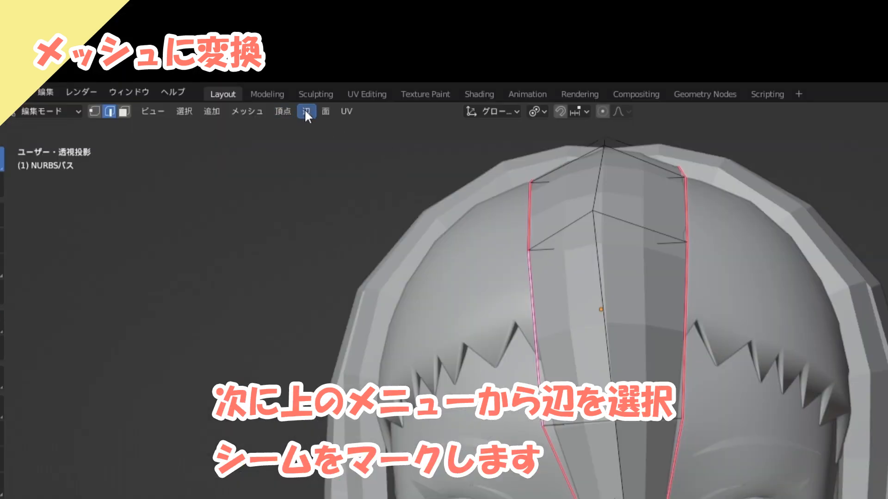
pyautogui.click(306, 112)
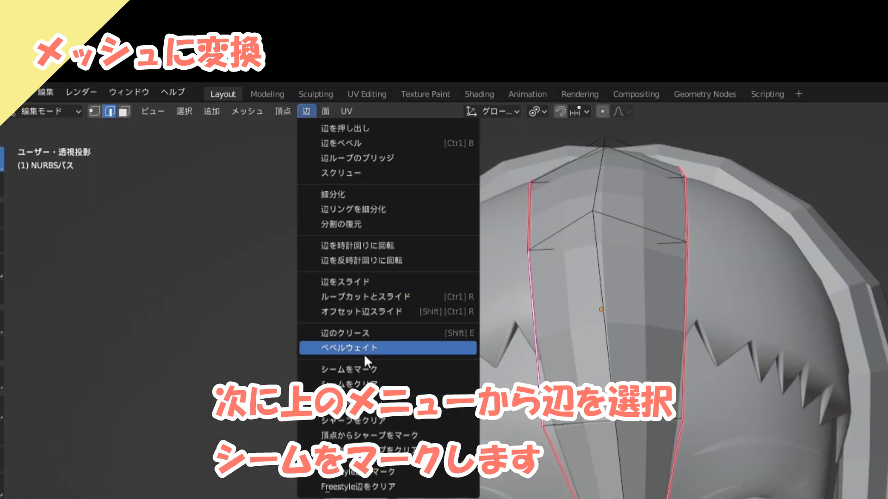
pyautogui.click(364, 368)
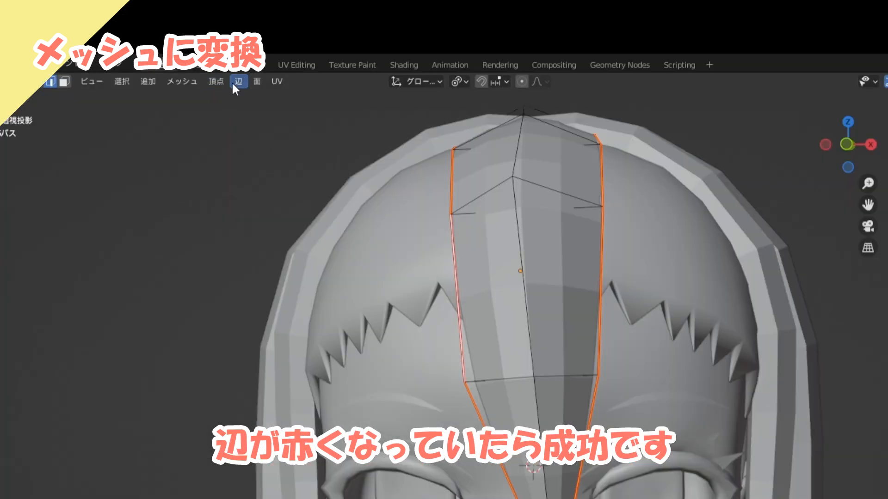
# Mark the selected side edges of the centre strand as sharp
pyautogui.click(209, 18)
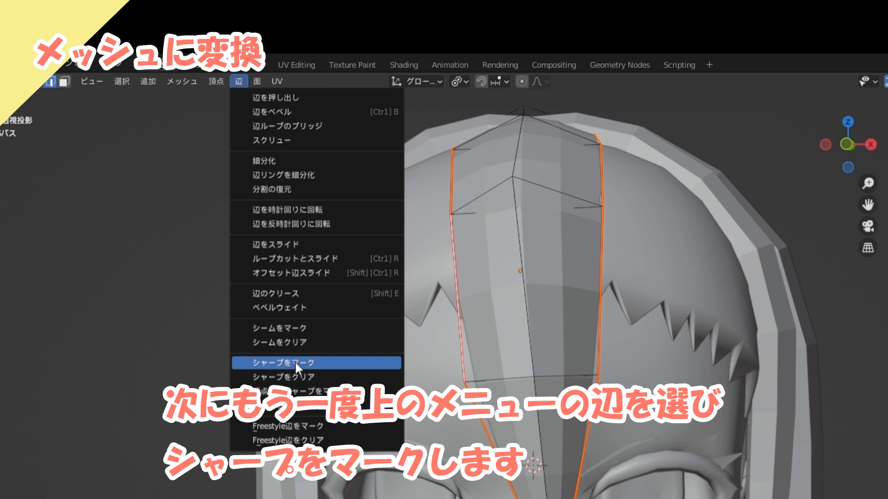
pyautogui.click(295, 360)
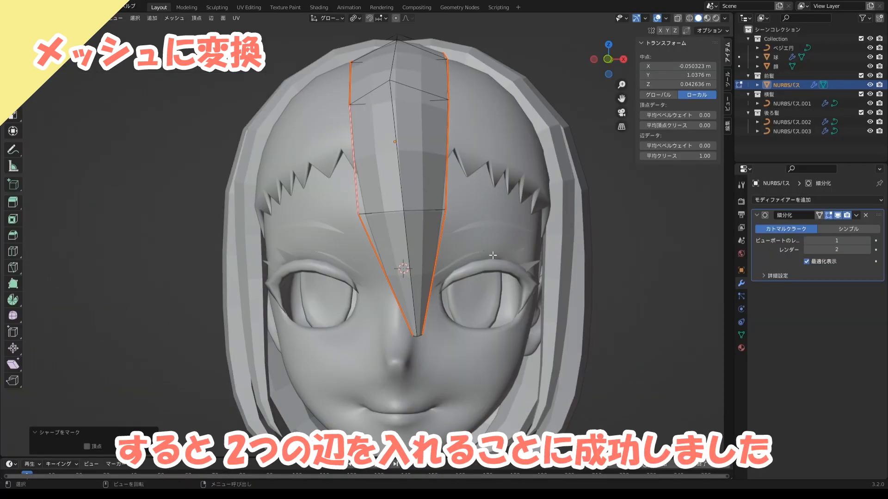
pyautogui.moveTo(492, 255); pyautogui.dragTo(489, 254, button='middle')
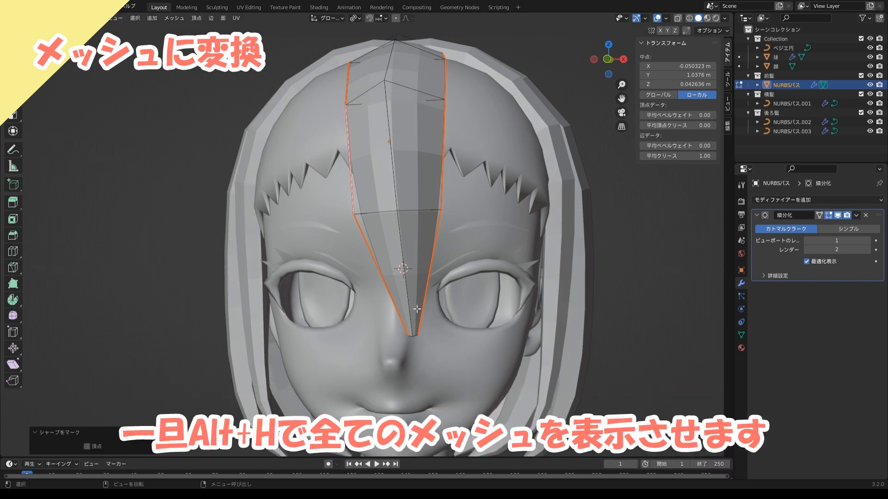
# Reveal all hidden bang strands, return to Object Mode and apply Shade Smooth to the bangs
pyautogui.hotkey('alt', 'h')
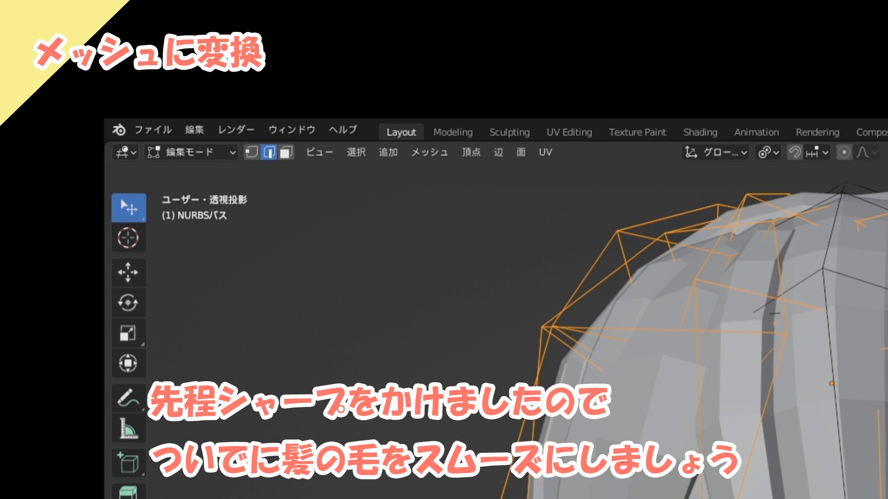
pyautogui.click(47, 17)
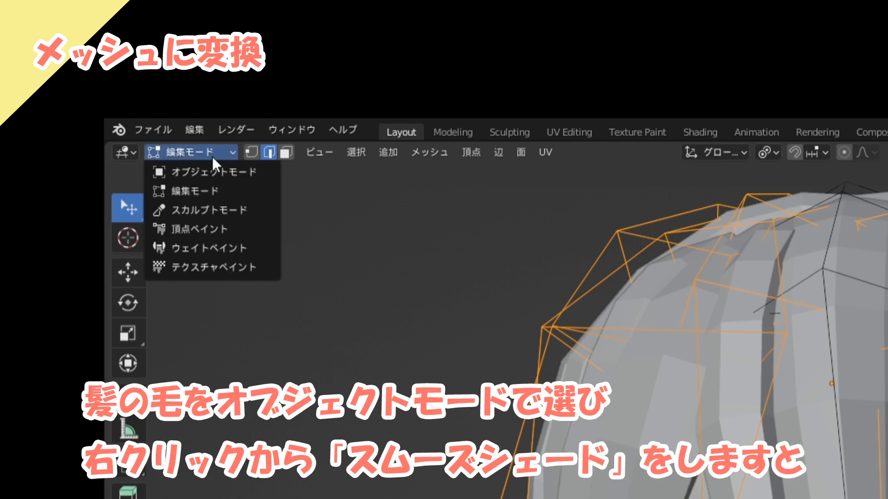
pyautogui.click(65, 29)
pyautogui.rightClick(440, 184)
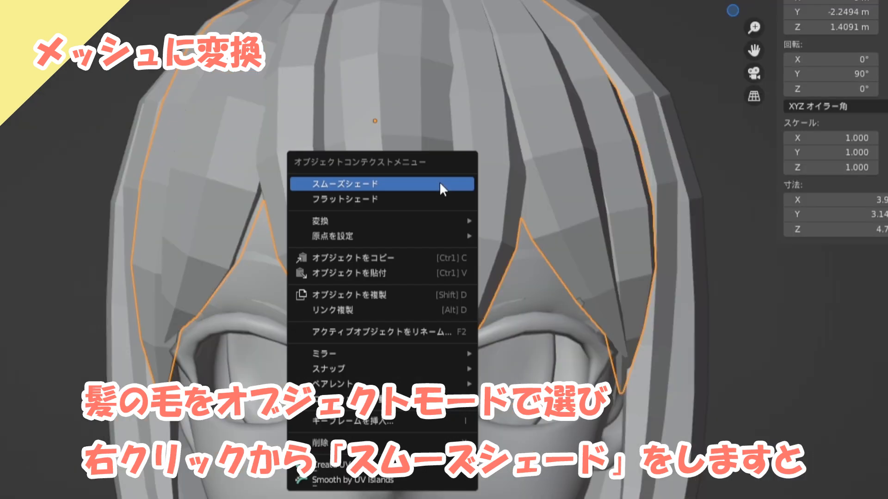
pyautogui.click(439, 184)
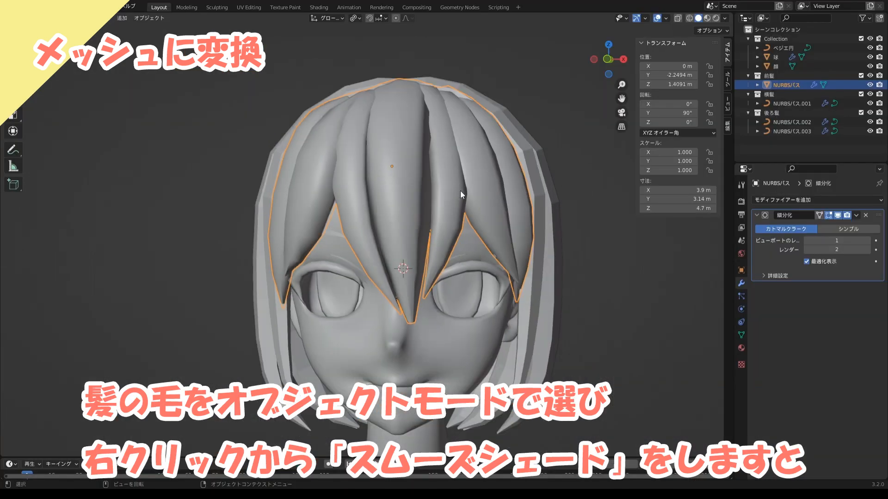
pyautogui.moveTo(479, 209); pyautogui.dragTo(473, 215, button='middle')
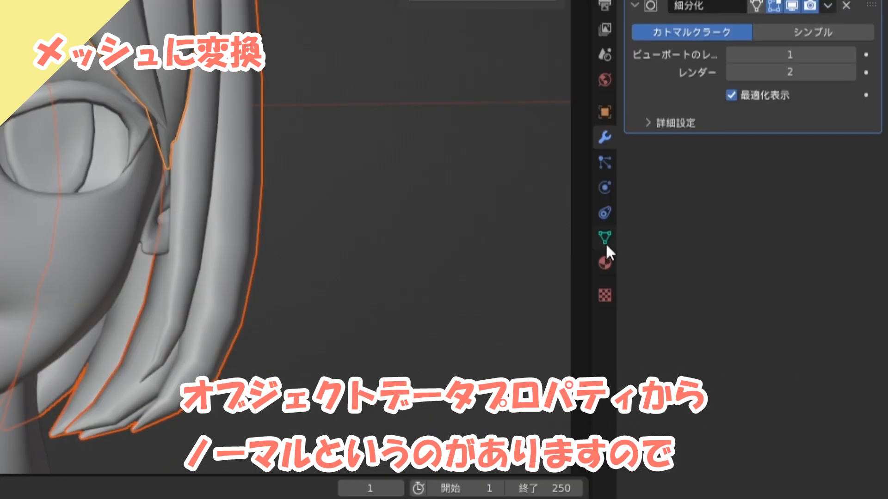
# Enable Auto Smooth in the bangs mesh's normals settings with an angle of 180° and deselect the hair objects
pyautogui.click(604, 240)
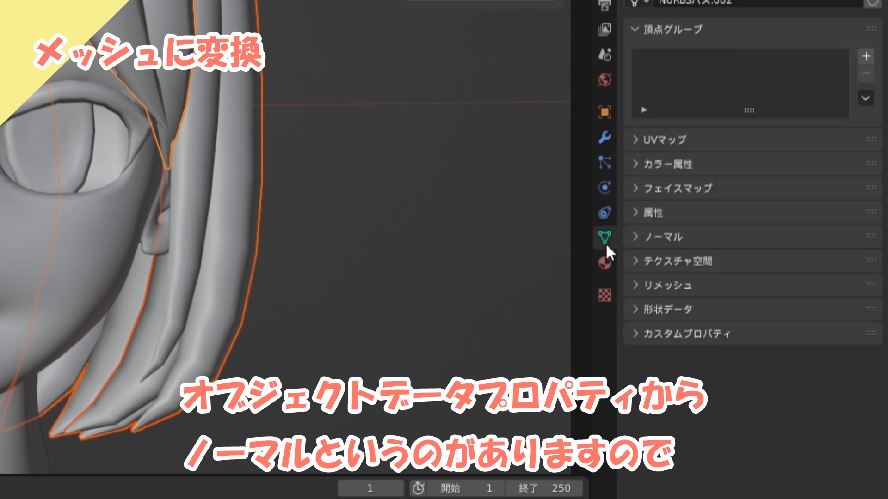
pyautogui.click(663, 237)
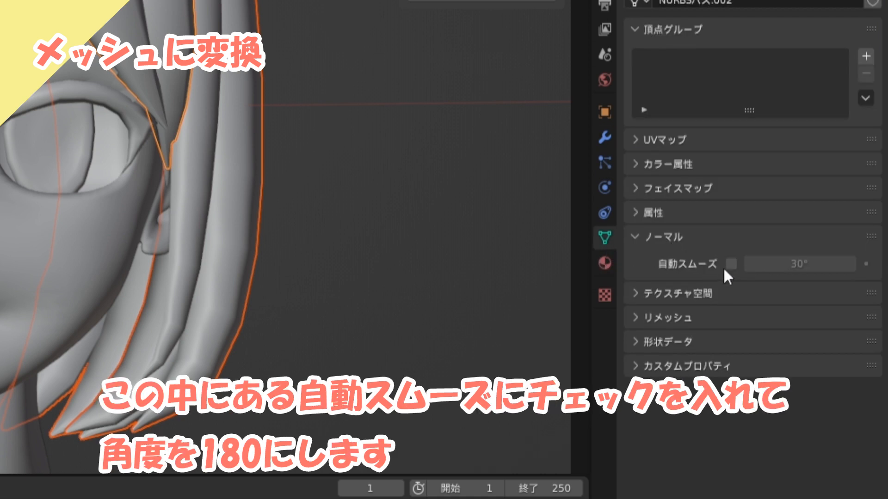
pyautogui.click(730, 267)
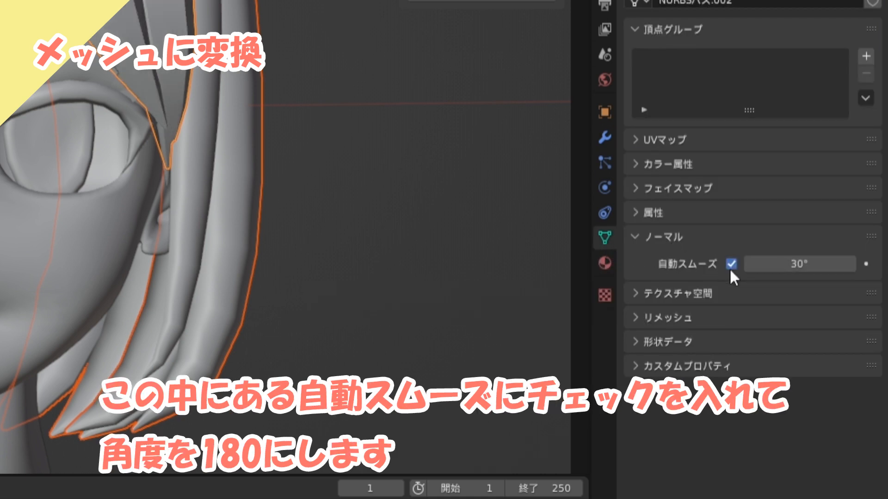
pyautogui.click(784, 264)
pyautogui.write('180')
pyautogui.press('Return')
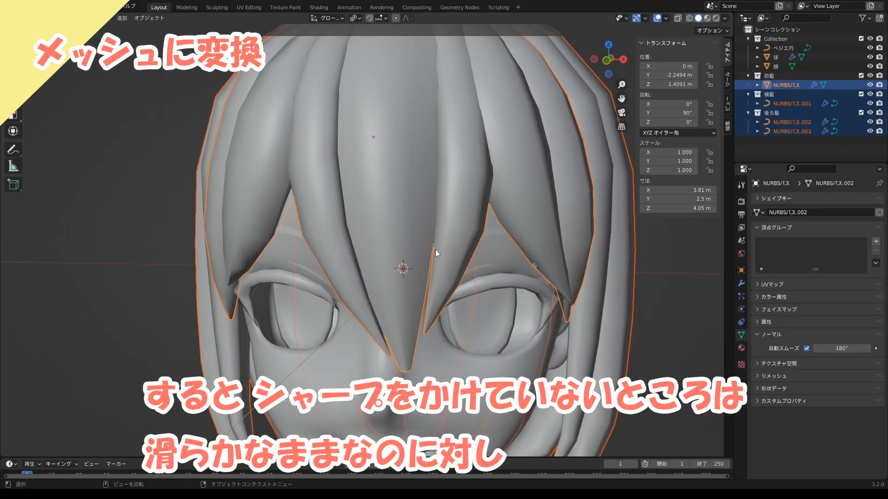
pyautogui.moveTo(434, 249); pyautogui.dragTo(429, 226, button='middle')
pyautogui.moveTo(450, 265); pyautogui.dragTo(445, 266, button='middle')
pyautogui.click(671, 324)
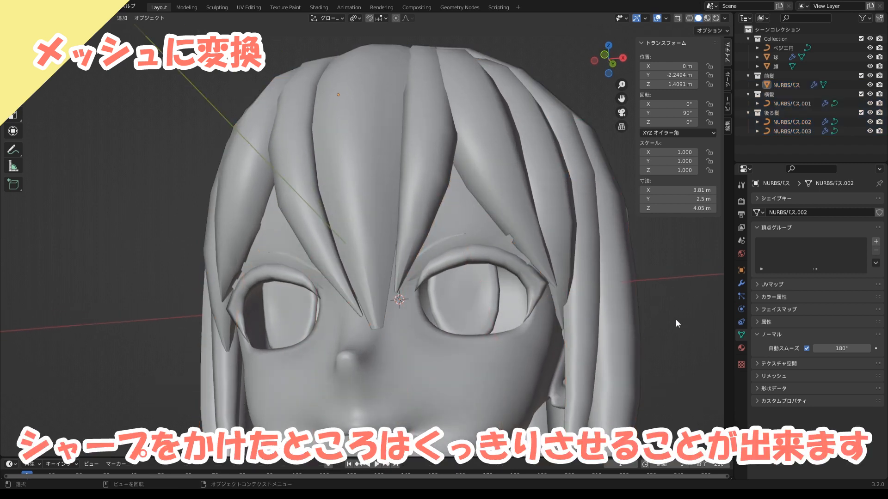
pyautogui.moveTo(426, 206); pyautogui.dragTo(407, 221, button='middle')
pyautogui.scroll(-4, 398, 253)
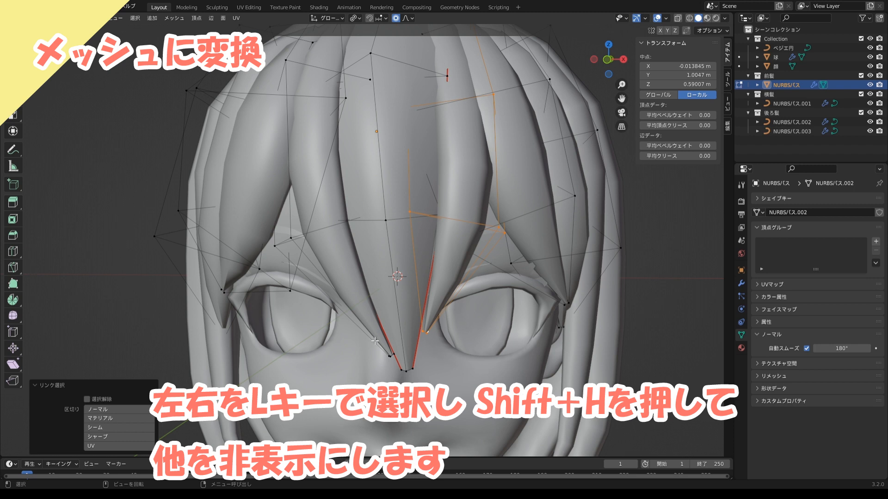
# Isolate the two strands flanking the centre strand and mark their creased side edges as seams and sharp
pyautogui.press('l')
pyautogui.hotkey('shift', 'h')
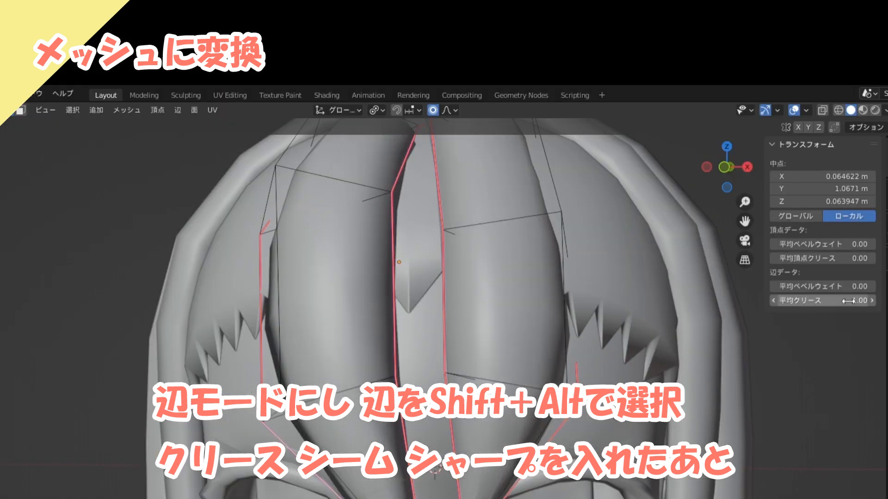
pyautogui.click(176, 110)
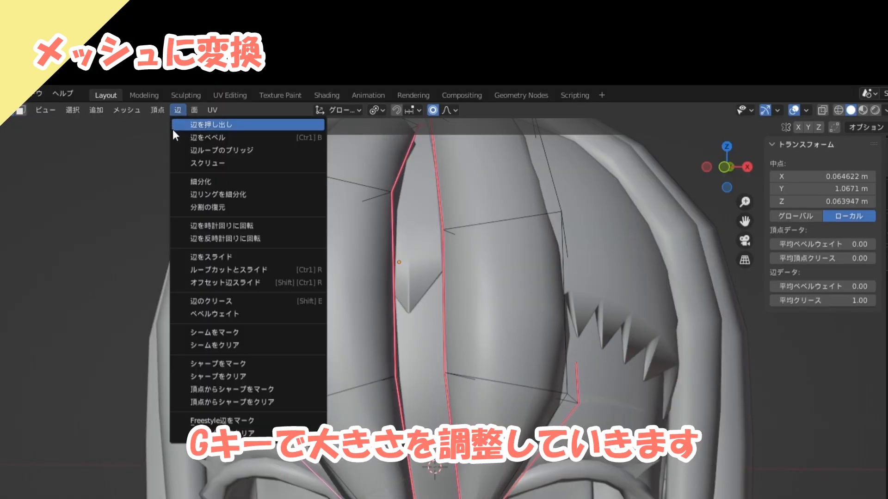
pyautogui.click(220, 329)
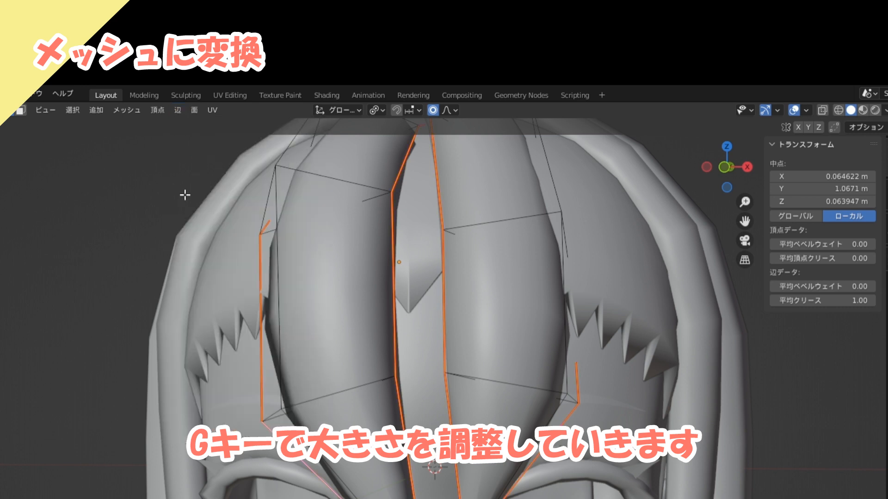
pyautogui.click(179, 114)
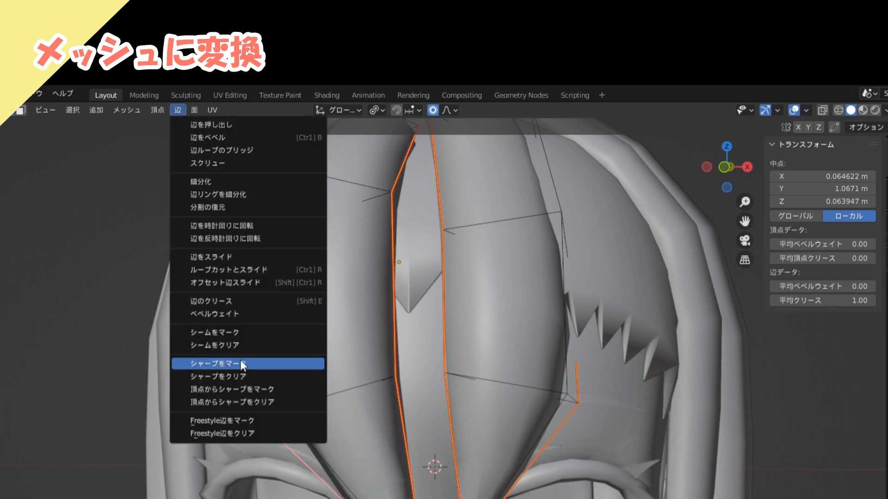
pyautogui.click(240, 363)
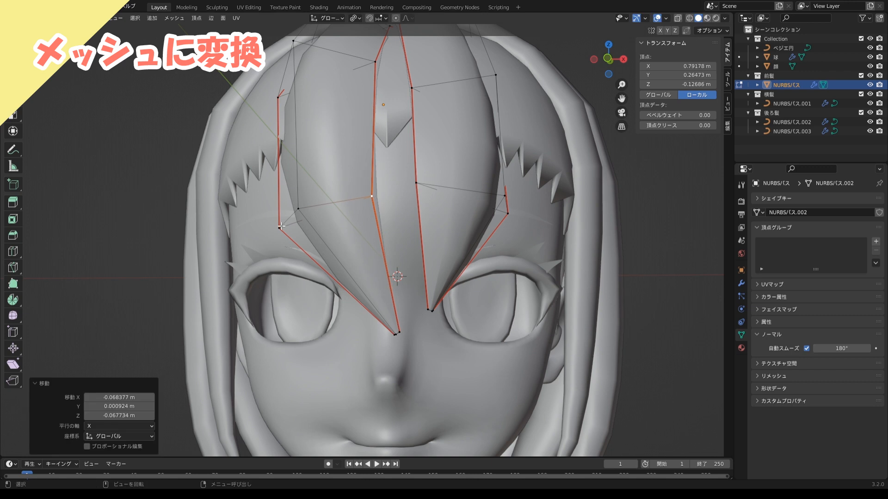
# Move the lower middle and inner-edge vertices of the isolated strand on the viewer's left to reshape its lower part
pyautogui.click(297, 209)
pyautogui.press('g')
pyautogui.click(315, 204)
pyautogui.moveTo(319, 201); pyautogui.dragTo(326, 158, button='middle')
pyautogui.click(369, 117)
pyautogui.press('g')
pyautogui.click(345, 137)
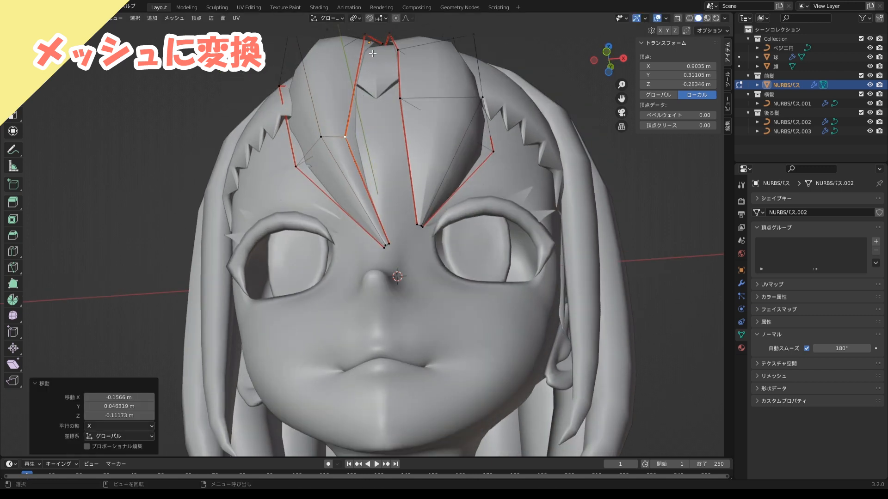
# Reposition the upper inner-edge and outer-edge vertices of the strand on the viewer's left to narrow it
pyautogui.moveTo(339, 53); pyautogui.dragTo(341, 79, button='middle')
pyautogui.press('g')
pyautogui.click(368, 134)
pyautogui.moveTo(368, 134); pyautogui.dragTo(386, 199, button='middle')
pyautogui.press('g')
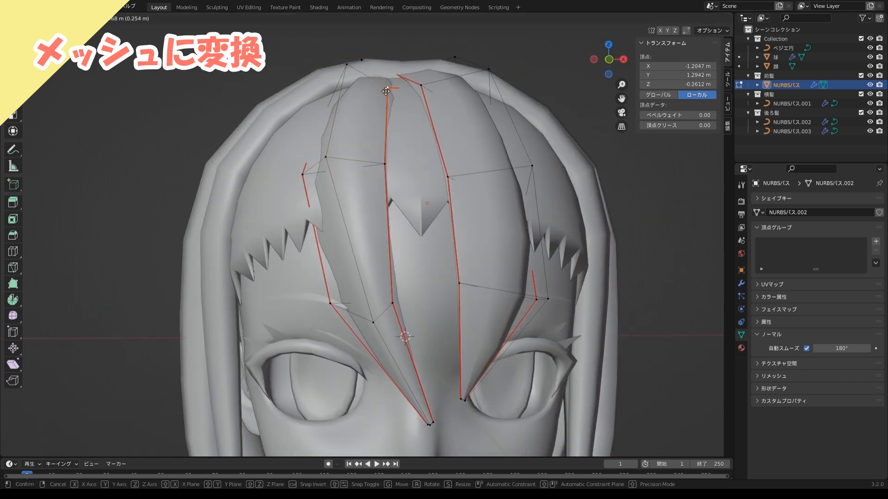
pyautogui.click(377, 91)
pyautogui.click(407, 81)
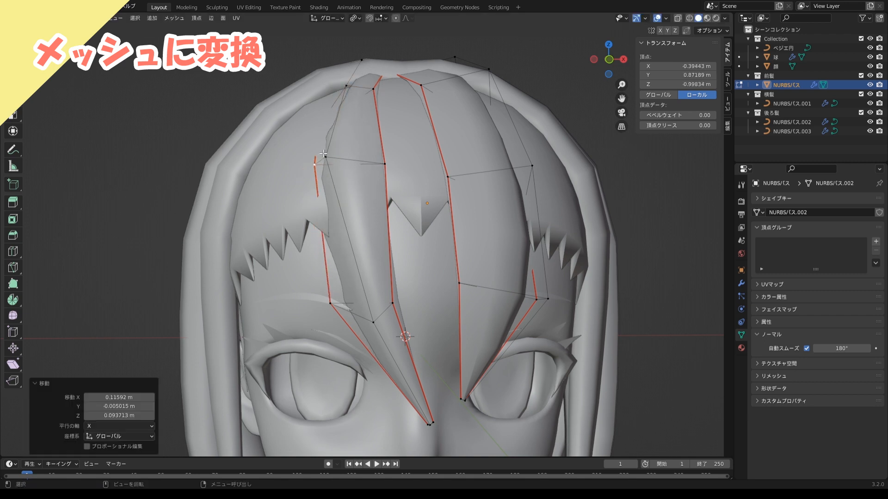
pyautogui.click(328, 308)
pyautogui.press('g')
pyautogui.click(356, 306)
# Reshape the isolated strand on the viewer's right by moving its inner-edge, middle and top vertices
pyautogui.moveTo(356, 305); pyautogui.dragTo(359, 254, button='middle')
pyautogui.click(405, 125)
pyautogui.press('g')
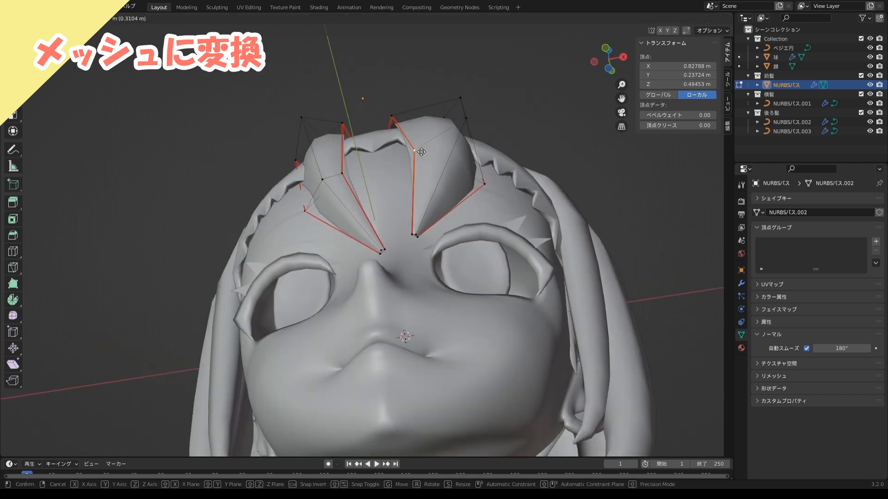
pyautogui.click(426, 135)
pyautogui.moveTo(425, 135); pyautogui.dragTo(428, 171, button='middle')
pyautogui.click(465, 172)
pyautogui.press('g')
pyautogui.click(466, 172)
pyautogui.click(451, 87)
pyautogui.press('g')
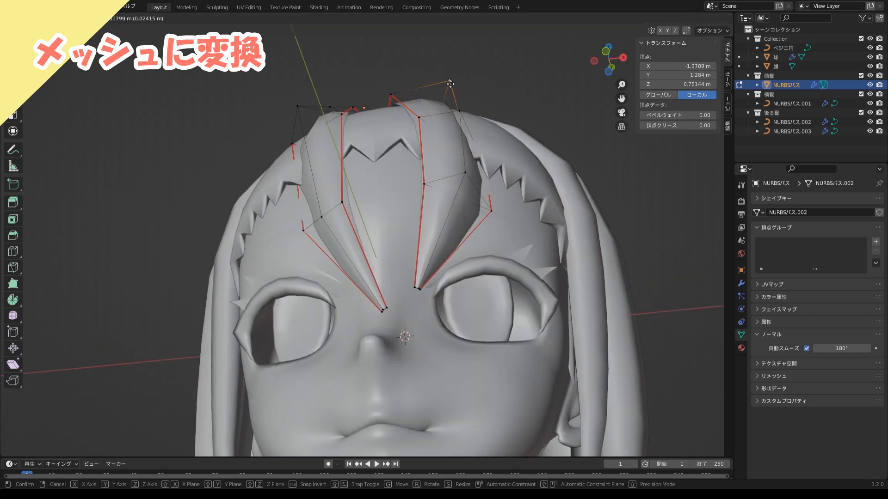
# Adjust the outer-edge vertices of the strand on the viewer's left and reveal all hidden bang strands
pyautogui.moveTo(483, 129); pyautogui.dragTo(352, 77, button='middle')
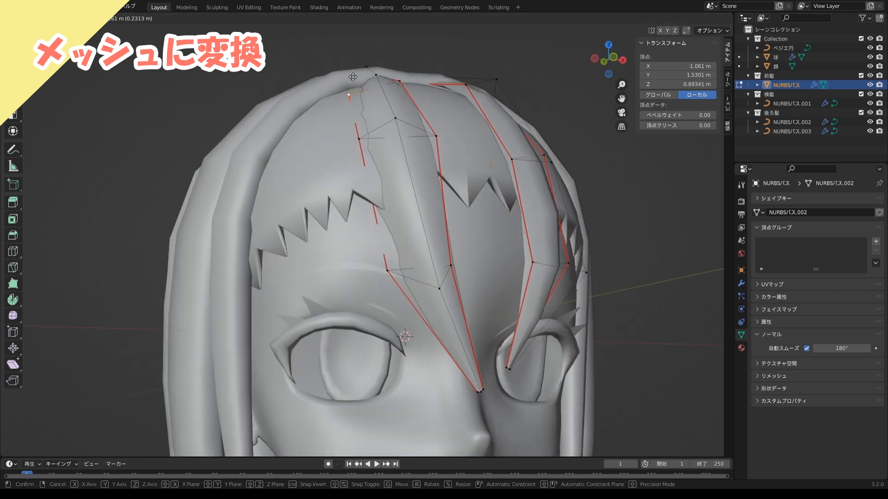
pyautogui.click(395, 255)
pyautogui.moveTo(395, 255); pyautogui.dragTo(365, 194, button='middle')
pyautogui.click(343, 197)
pyautogui.moveTo(494, 157); pyautogui.dragTo(502, 209, button='middle')
pyautogui.hotkey('shift', 'h')
pyautogui.hotkey('alt', 'h')
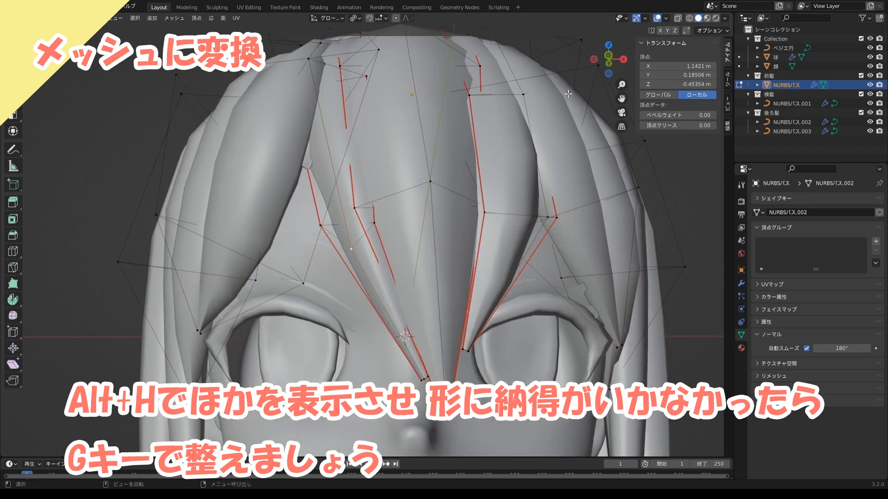
# Turn on X-ray display and reposition the hidden vertices of the strand on the viewer's left of the centre strand
pyautogui.click(678, 18)
pyautogui.moveTo(352, 144); pyautogui.dragTo(372, 171, button='middle')
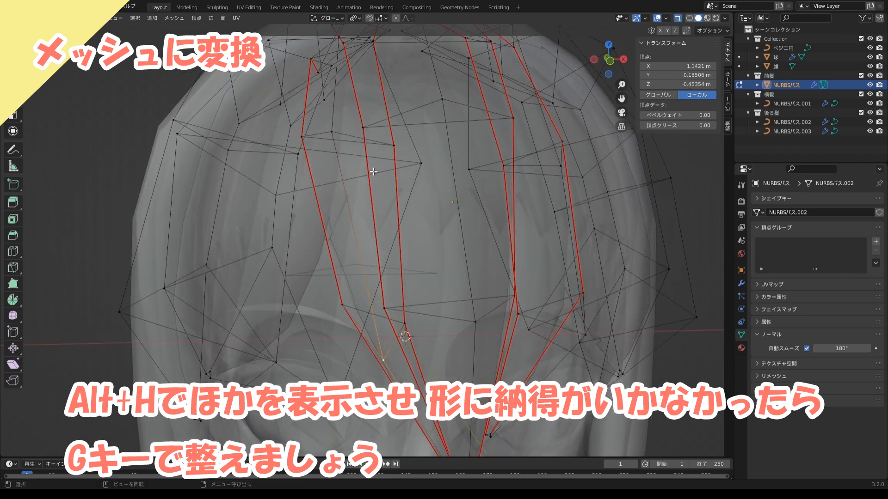
pyautogui.scroll(-1, 373, 170)
pyautogui.moveTo(416, 273)
pyautogui.mouseDown(button='middle')
pyautogui.moveTo(401, 296)
pyautogui.moveTo(403, 282)
pyautogui.mouseUp(button='middle')
pyautogui.click(401, 296)
pyautogui.press('g')
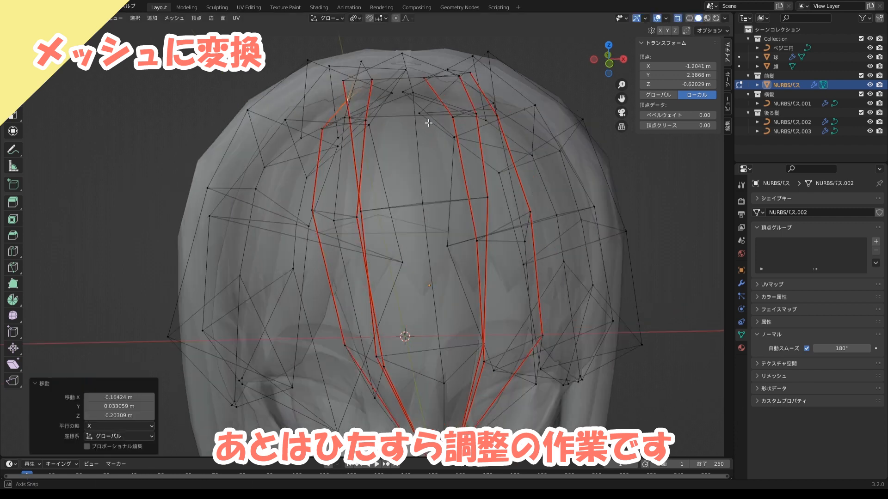
# Reposition the hidden lower and top vertices of the strand on the viewer's right of centre, and turn X-ray display off
pyautogui.moveTo(406, 93); pyautogui.dragTo(420, 72, button='middle')
pyautogui.click(497, 200)
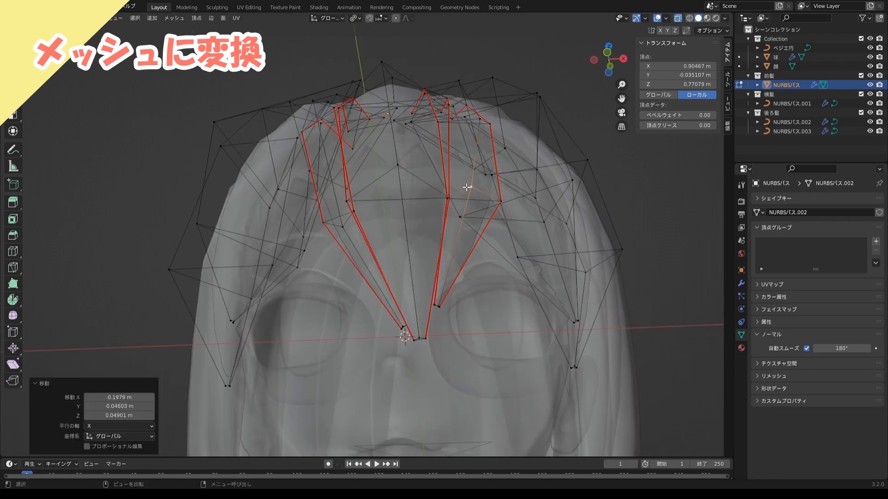
pyautogui.moveTo(467, 186); pyautogui.dragTo(464, 213, button='middle')
pyautogui.click(463, 213)
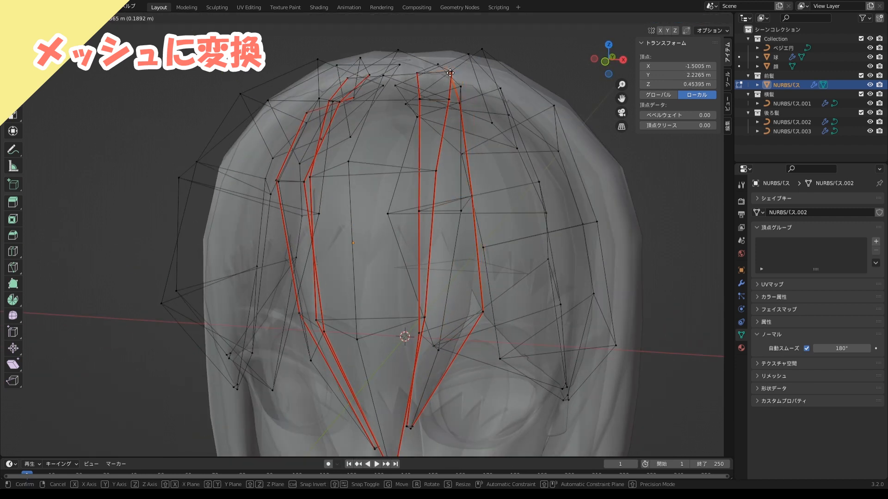
pyautogui.click(450, 72)
pyautogui.moveTo(450, 73); pyautogui.dragTo(454, 36, button='middle')
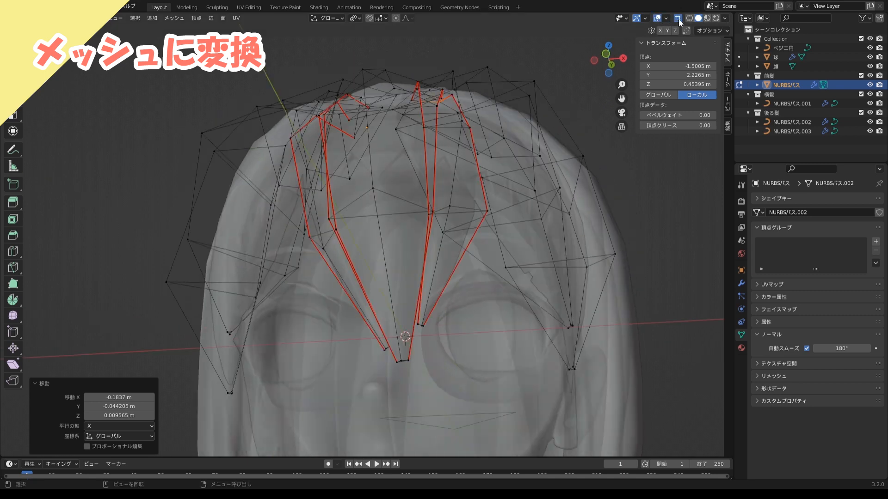
pyautogui.click(679, 19)
pyautogui.moveTo(459, 164); pyautogui.dragTo(460, 174, button='middle')
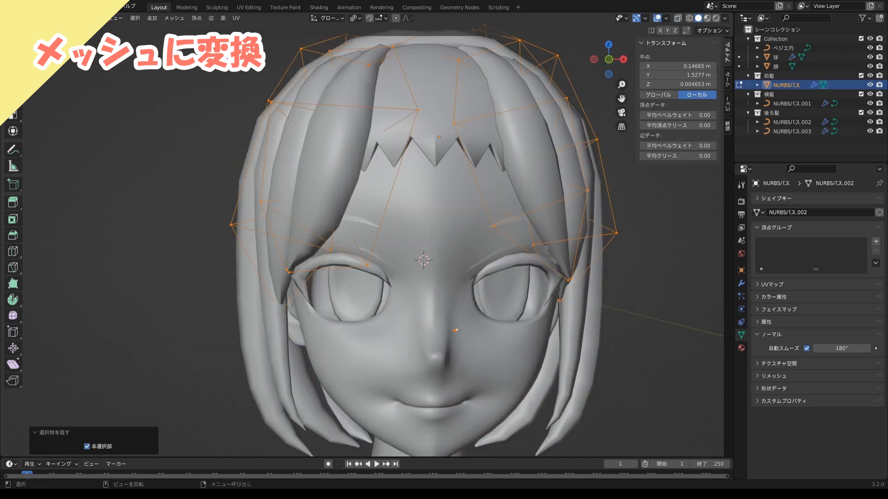
# Select the side edge loops of the isolated outer bang strands on both sides, using X-ray display for the hidden ones
pyautogui.hotkey('alt', 'a')
pyautogui.moveTo(453, 217); pyautogui.dragTo(515, 243, button='middle')
pyautogui.keyDown('alt'); pyautogui.click(556, 252); pyautogui.keyUp('alt')
pyautogui.keyDown('alt'); pyautogui.keyDown('shift'); pyautogui.click(463, 238); pyautogui.keyUp('shift'); pyautogui.keyUp('alt')
pyautogui.hotkey('alt', 'z')
pyautogui.scroll(1, 415, 261)
pyautogui.moveTo(457, 264); pyautogui.dragTo(314, 238, button='middle')
pyautogui.keyDown('alt'); pyautogui.keyDown('shift'); pyautogui.click(507, 269); pyautogui.keyUp('shift'); pyautogui.keyUp('alt')
pyautogui.keyDown('alt'); pyautogui.keyDown('shift'); pyautogui.click(510, 290); pyautogui.keyUp('shift'); pyautogui.keyUp('alt')
pyautogui.moveTo(457, 217); pyautogui.dragTo(506, 206, button='middle')
pyautogui.click(678, 19)
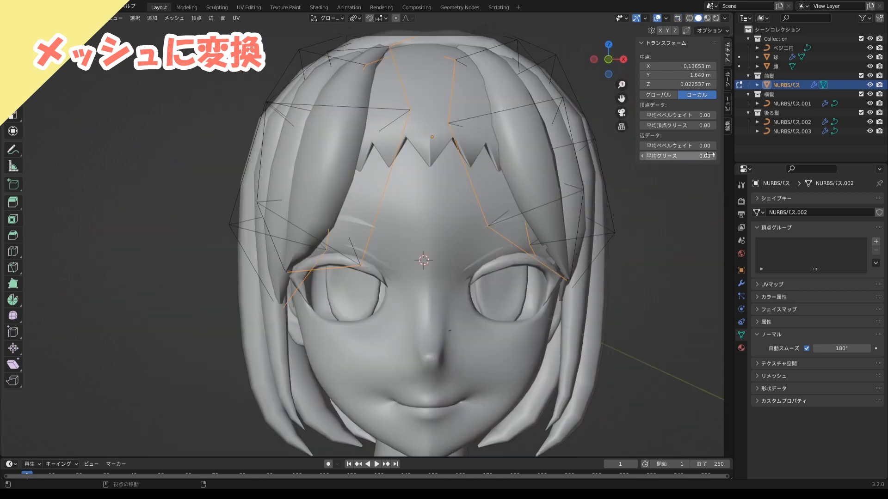
# Set the mean crease of the selected outer strand side edges to 1.00 and mark them as sharp
pyautogui.moveTo(656, 156); pyautogui.dragTo(717, 156)
pyautogui.click(211, 18)
pyautogui.press('Escape')
pyautogui.click(226, 20)
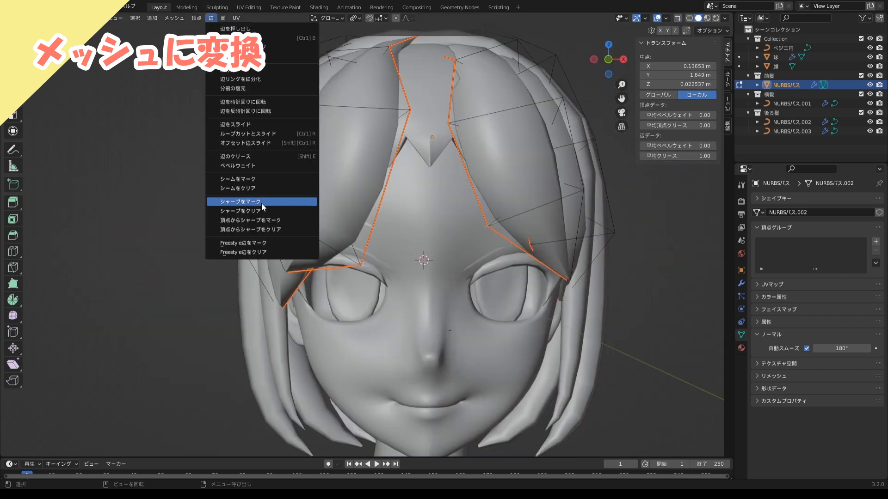
pyautogui.click(257, 204)
pyautogui.moveTo(351, 185); pyautogui.dragTo(408, 171, button='middle')
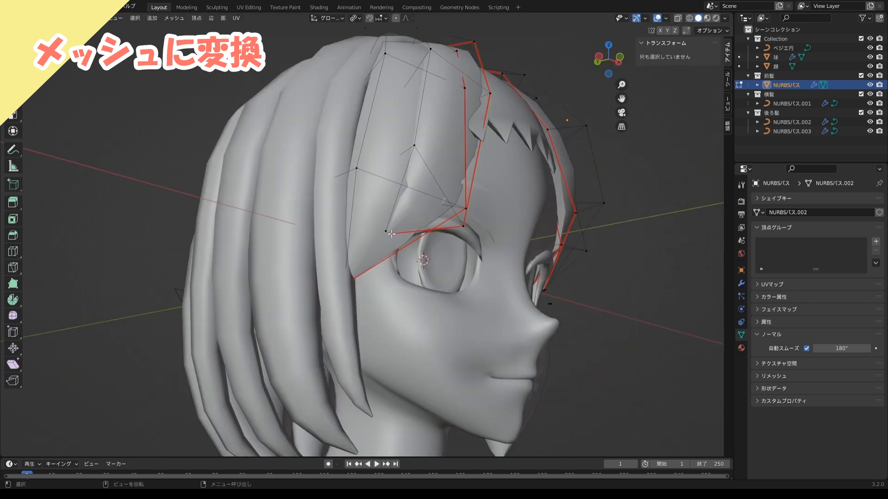
# Reposition the top and lower vertices of the outer strands on the viewer's left in X-ray display with connected-only proportional editing
pyautogui.hotkey('alt', 'z')
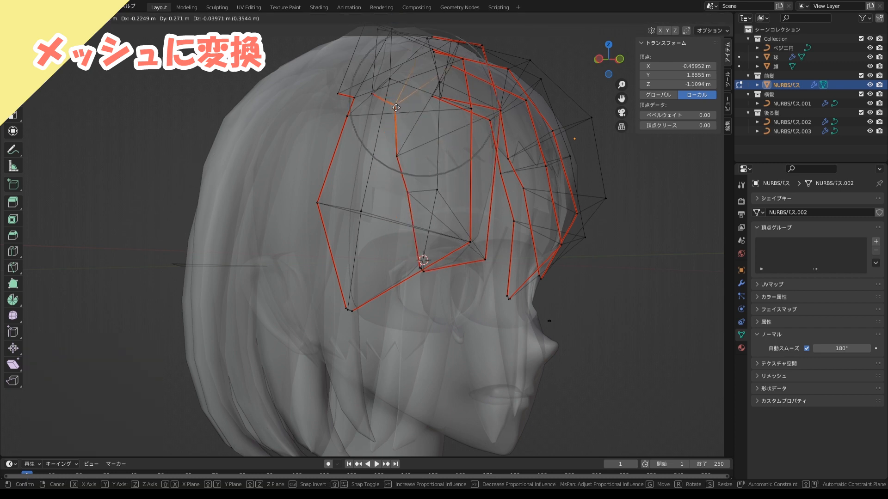
pyautogui.click(389, 113)
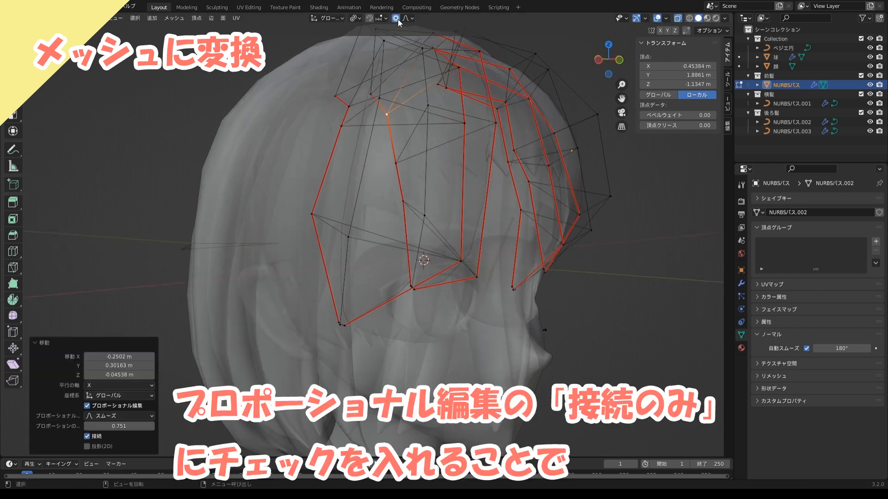
pyautogui.click(411, 287)
pyautogui.moveTo(411, 287); pyautogui.dragTo(400, 285, button='middle')
pyautogui.press('g')
pyautogui.click(459, 240)
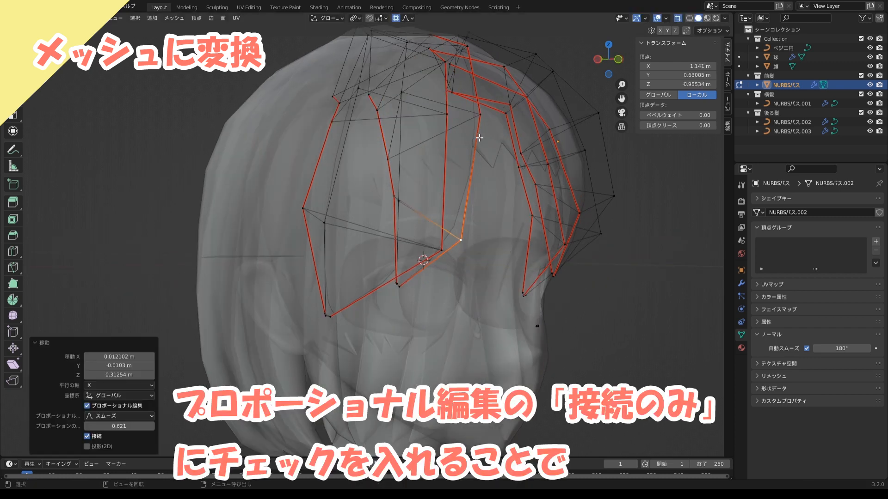
# Move edge and middle vertices of the outer bang strands on both sides with connected-only proportional editing
pyautogui.moveTo(460, 194); pyautogui.dragTo(434, 222, button='middle')
pyautogui.click(387, 139)
pyautogui.press('g')
pyautogui.click(409, 180)
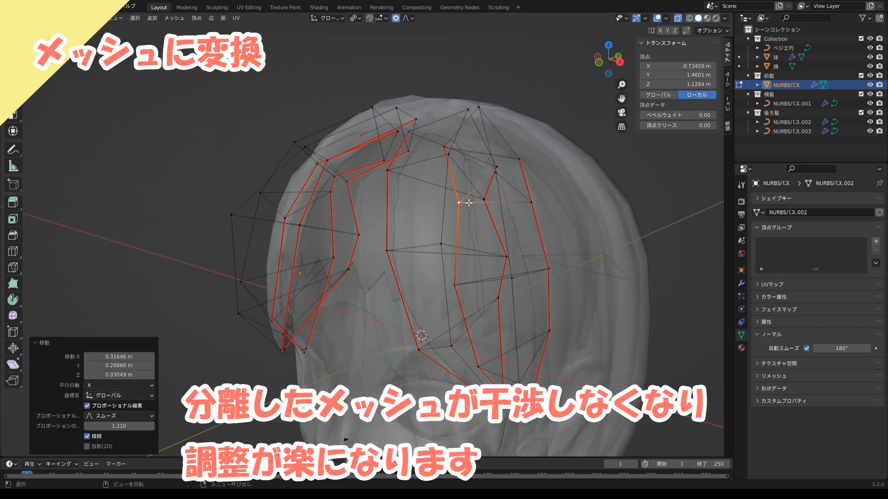
pyautogui.click(468, 347)
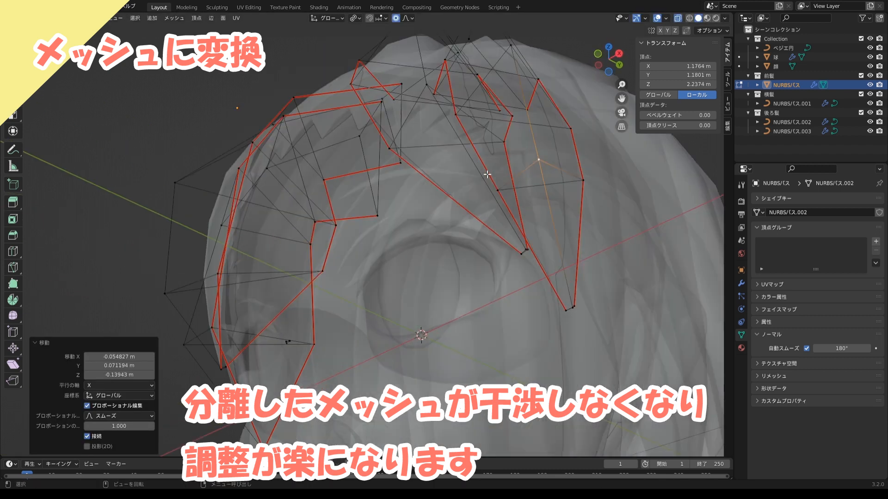
pyautogui.press('g')
pyautogui.click(456, 123)
# Reposition the upper vertices of the outer strands on the viewer's right near the crown
pyautogui.moveTo(457, 123); pyautogui.dragTo(358, 122, button='middle')
pyautogui.press('g')
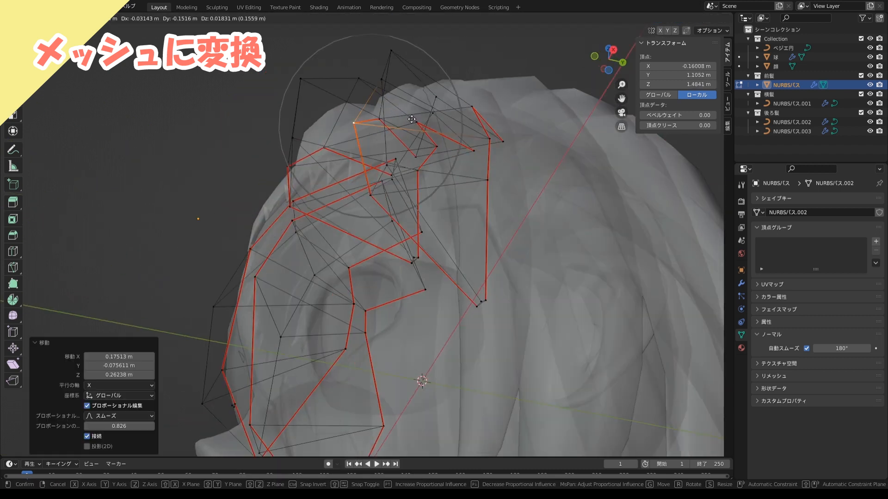
pyautogui.click(359, 122)
pyautogui.press('g')
pyautogui.click(452, 51)
pyautogui.moveTo(451, 51); pyautogui.dragTo(474, 165, button='middle')
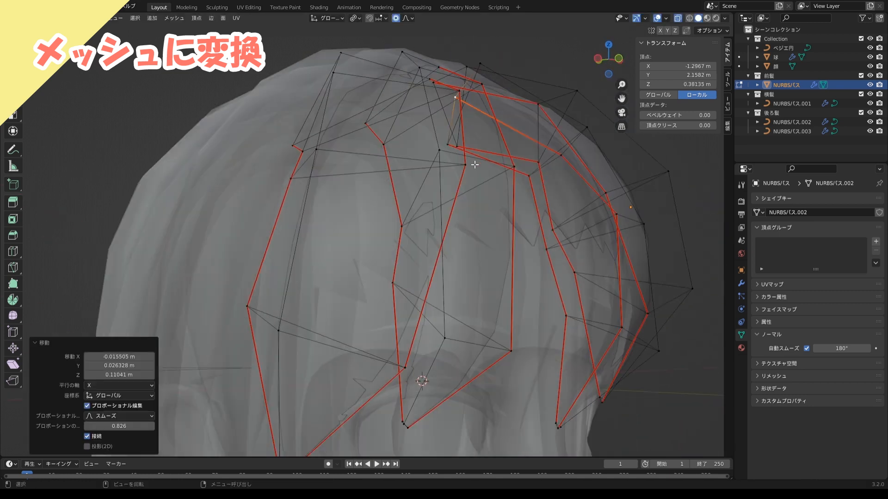
# Adjust an upper vertex of the outer strands and turn off X-ray display to check the strand on the viewer's right
pyautogui.click(433, 181)
pyautogui.press('g')
pyautogui.click(468, 160)
pyautogui.moveTo(460, 200)
pyautogui.mouseDown(button='middle')
pyautogui.moveTo(435, 185)
pyautogui.moveTo(462, 189)
pyautogui.moveTo(324, 217)
pyautogui.moveTo(303, 231)
pyautogui.mouseUp(button='middle')
pyautogui.click(678, 19)
pyautogui.click(478, 153)
pyautogui.click(421, 194)
pyautogui.click(396, 200)
pyautogui.click(481, 144)
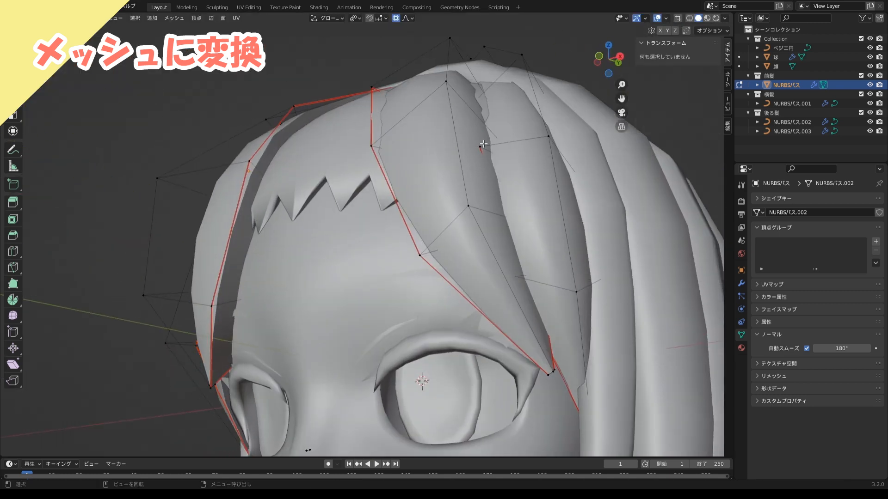
pyautogui.moveTo(481, 139); pyautogui.dragTo(489, 147, button='middle')
# Move the overlapping side-edge vertices of the outer strands on the viewer's right, using X-ray display to reach them
pyautogui.click(677, 19)
pyautogui.click(513, 136)
pyautogui.press('g')
pyautogui.click(515, 112)
pyautogui.click(547, 199)
pyautogui.press('g')
pyautogui.click(535, 171)
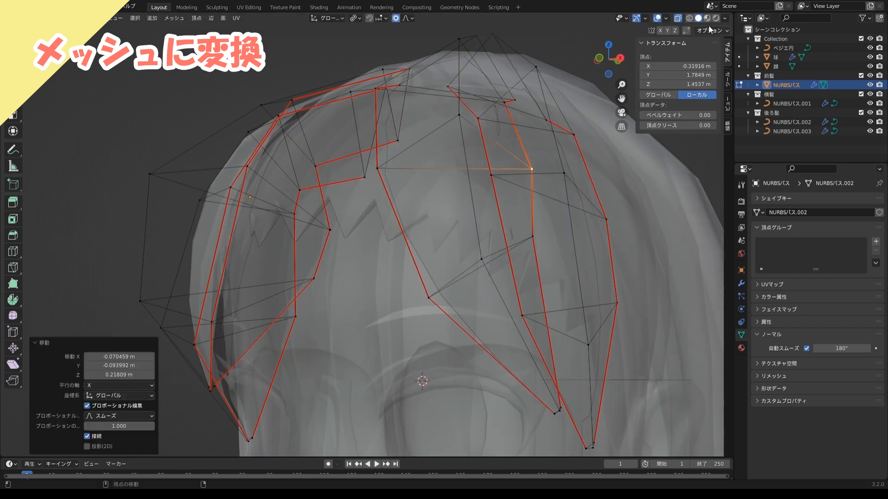
pyautogui.click(678, 18)
# Adjust the remaining upper vertices of the outer strands and reveal all hidden bang strands
pyautogui.press('g')
pyautogui.click(555, 103)
pyautogui.moveTo(555, 111); pyautogui.dragTo(600, 169, button='middle')
pyautogui.press('g')
pyautogui.click(428, 59)
pyautogui.click(500, 142)
pyautogui.moveTo(501, 141); pyautogui.dragTo(467, 166, button='middle')
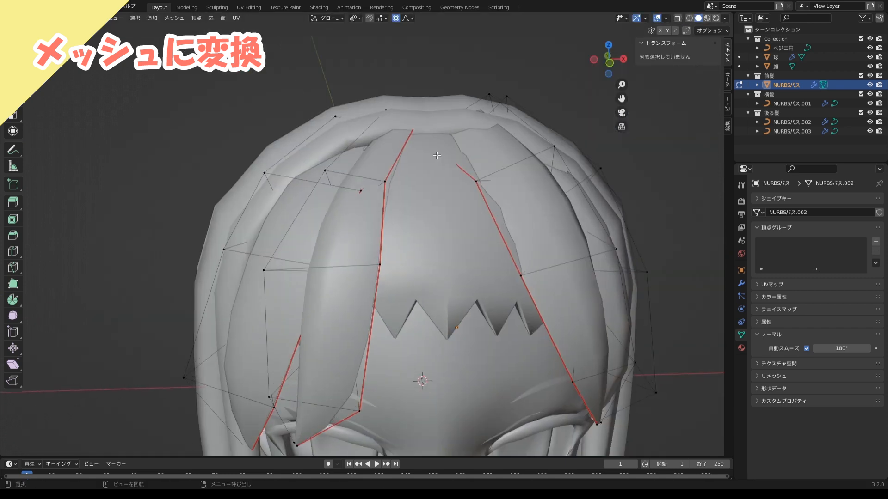
pyautogui.hotkey('alt', 'h')
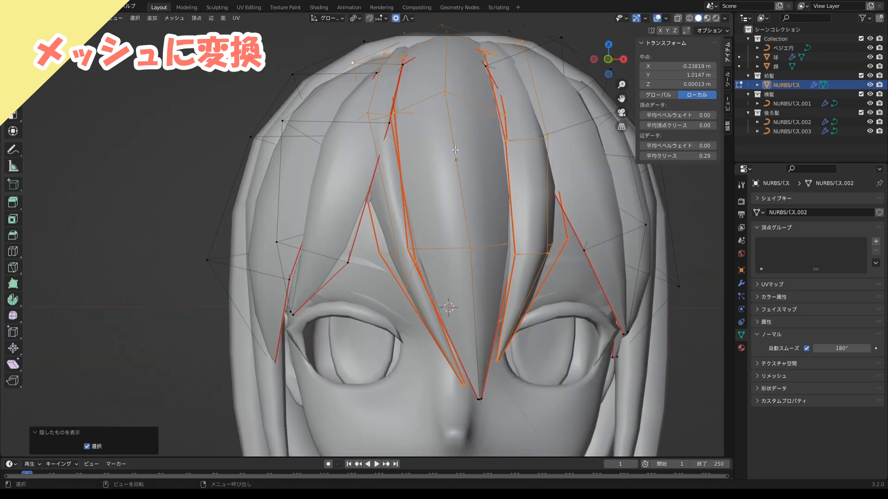
pyautogui.moveTo(423, 139); pyautogui.dragTo(433, 158, button='middle')
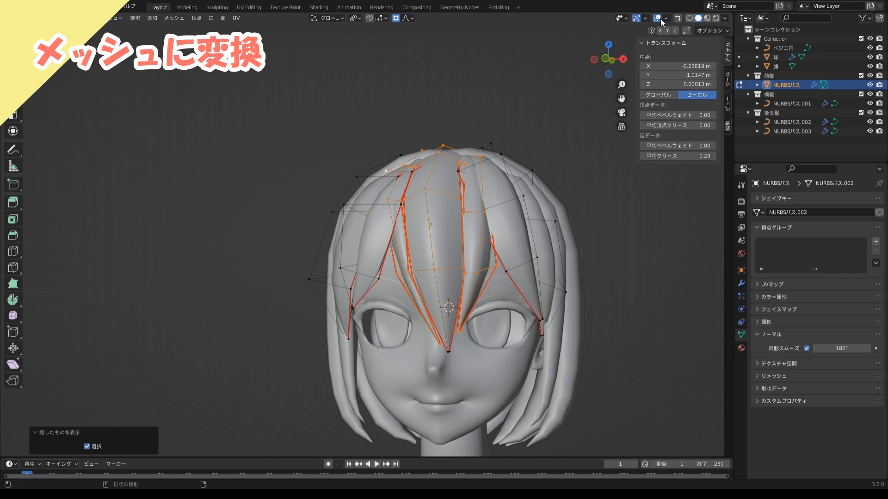
# Inspect the bangs without viewport overlays, return to Object Mode and select the side hair object
pyautogui.press('Tab')
pyautogui.scroll(3, 444, 231)
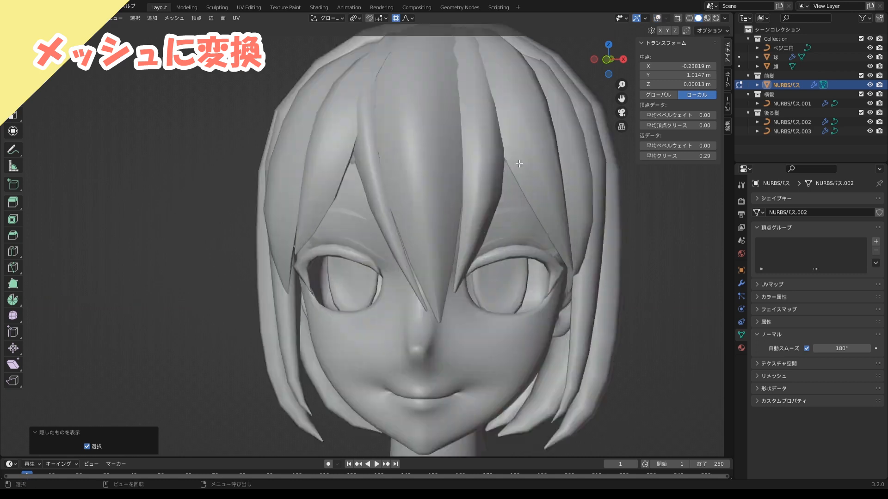
pyautogui.moveTo(444, 232); pyautogui.dragTo(532, 222, button='middle')
pyautogui.click(495, 223)
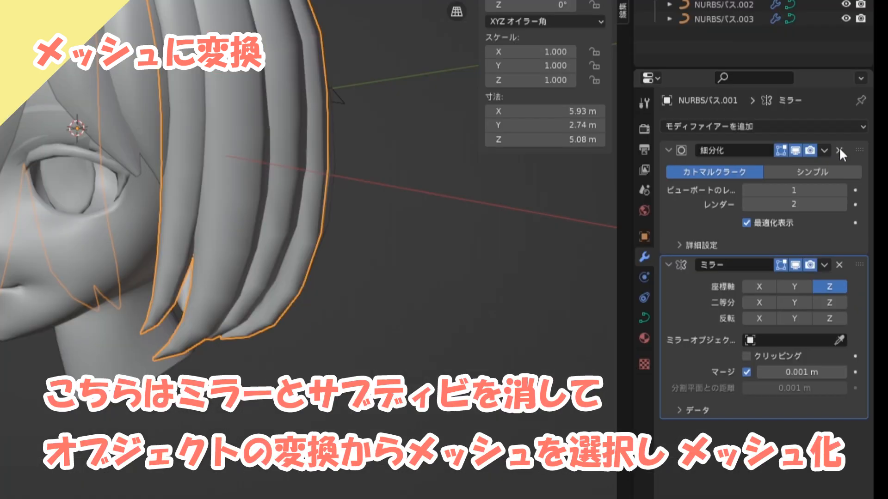
# Remove the Subdivision and Mirror modifiers from the side hair and convert it to a mesh
pyautogui.click(865, 215)
pyautogui.click(865, 215)
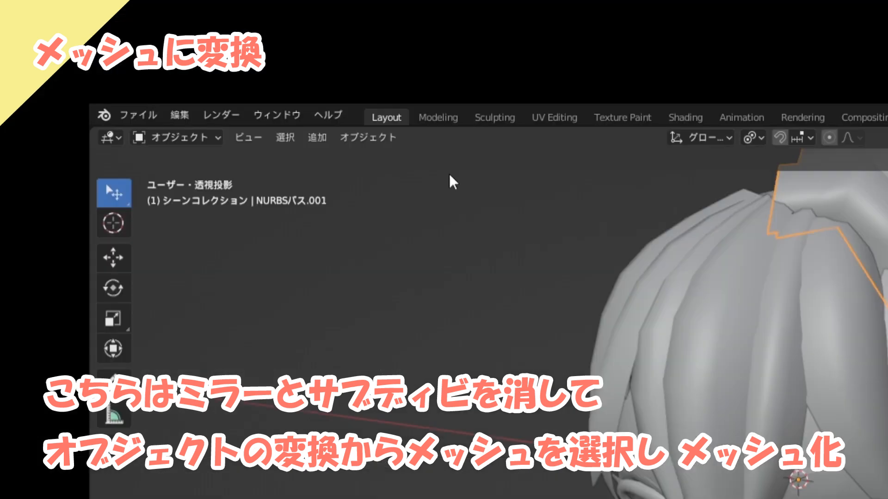
pyautogui.click(149, 17)
pyautogui.moveTo(446, 226)
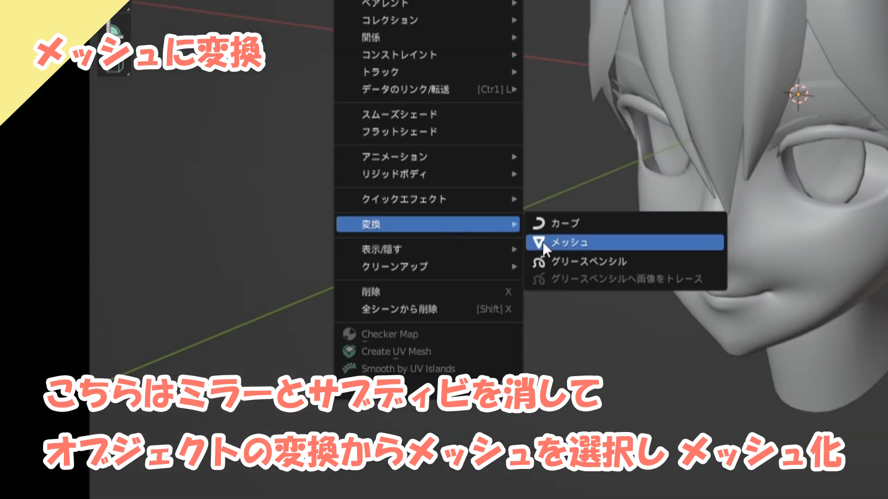
pyautogui.click(542, 241)
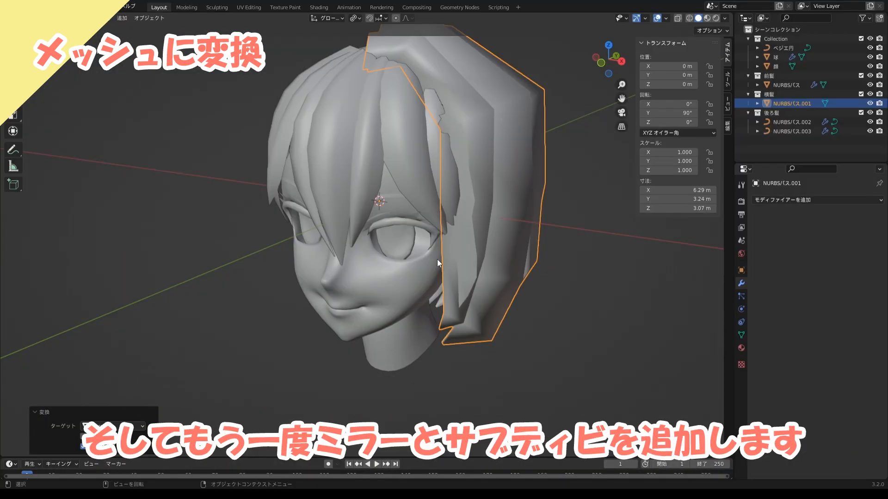
# Add a Mirror modifier on the Z axis only and a Subdivision Surface modifier to the side hair mesh
pyautogui.moveTo(437, 259); pyautogui.dragTo(385, 173, button='middle')
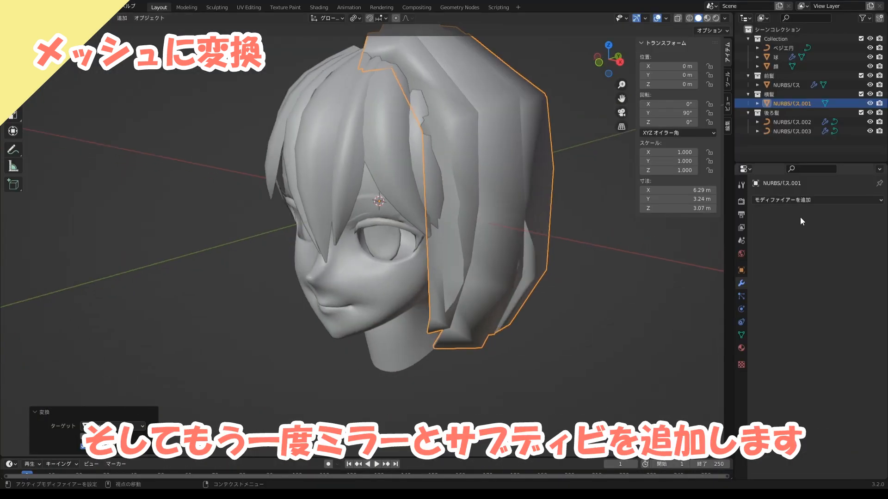
pyautogui.click(793, 201)
pyautogui.click(669, 307)
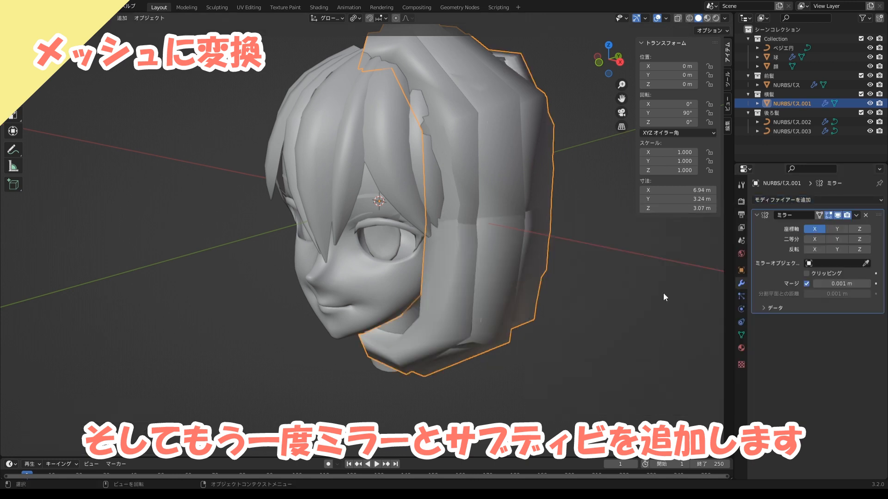
pyautogui.moveTo(663, 292); pyautogui.dragTo(885, 250, button='middle')
pyautogui.click(825, 229)
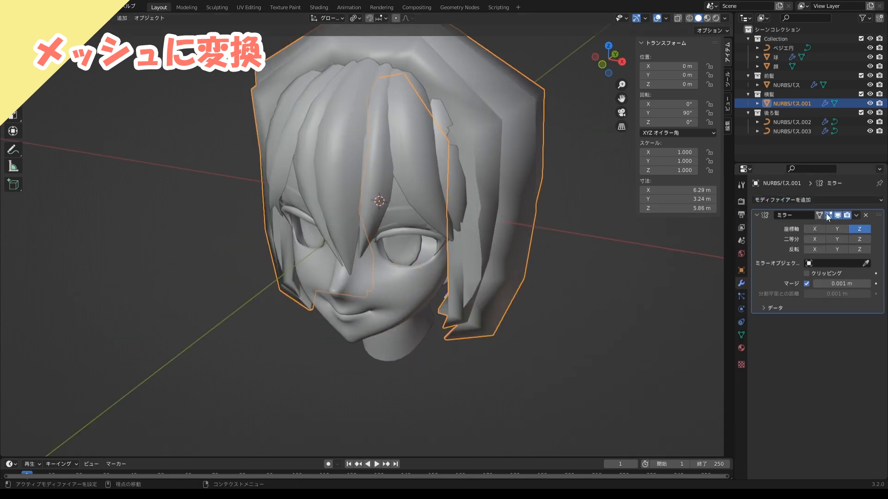
pyautogui.click(822, 202)
pyautogui.click(683, 369)
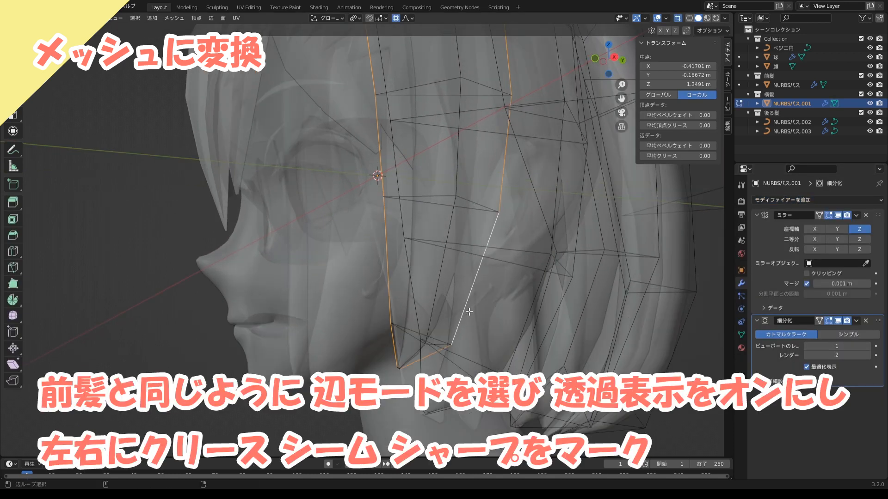
# Select the edge loops along both sides of every side hair strand and crease them with a value of 1
pyautogui.moveTo(460, 311); pyautogui.dragTo(418, 322, button='middle')
pyautogui.moveTo(495, 314); pyautogui.dragTo(522, 359, button='middle')
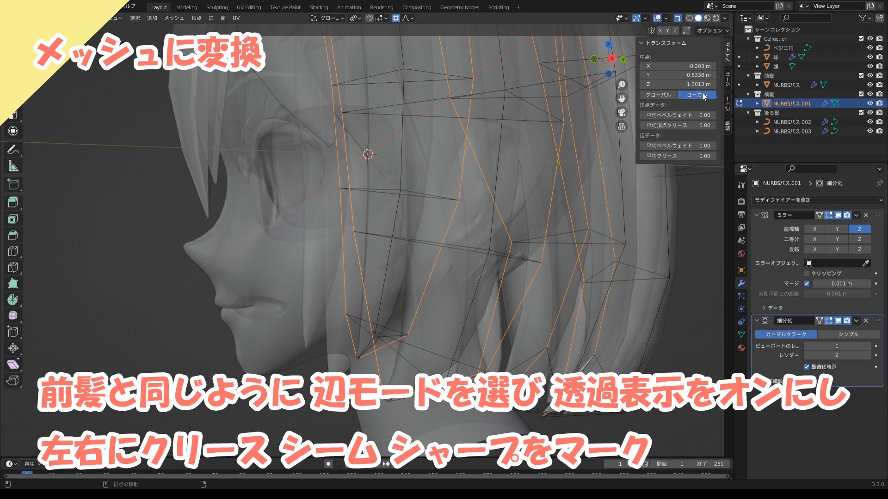
pyautogui.hotkey('shift', 'e')
pyautogui.write('1')
pyautogui.press('Return')
pyautogui.moveTo(351, 222); pyautogui.dragTo(416, 222, button='middle')
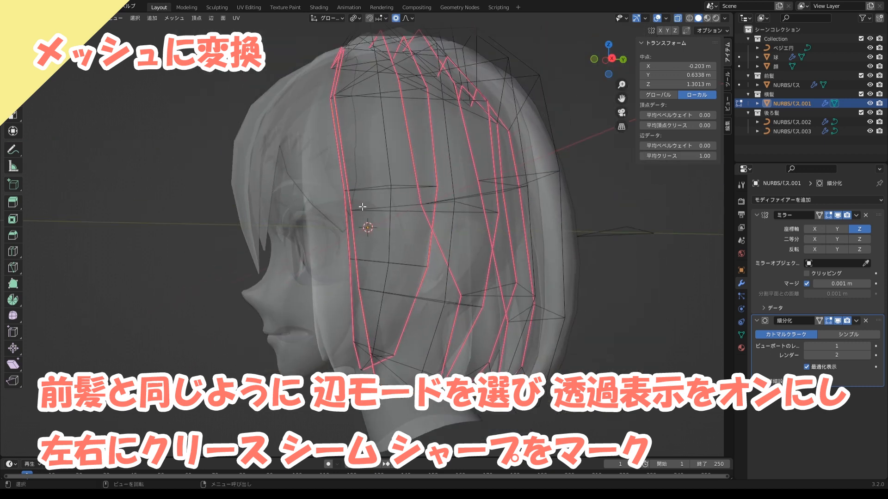
# Mark the selected side-edge loops of the side hair strands as seams and as sharp
pyautogui.click(211, 18)
pyautogui.click(238, 179)
pyautogui.click(212, 18)
pyautogui.click(240, 202)
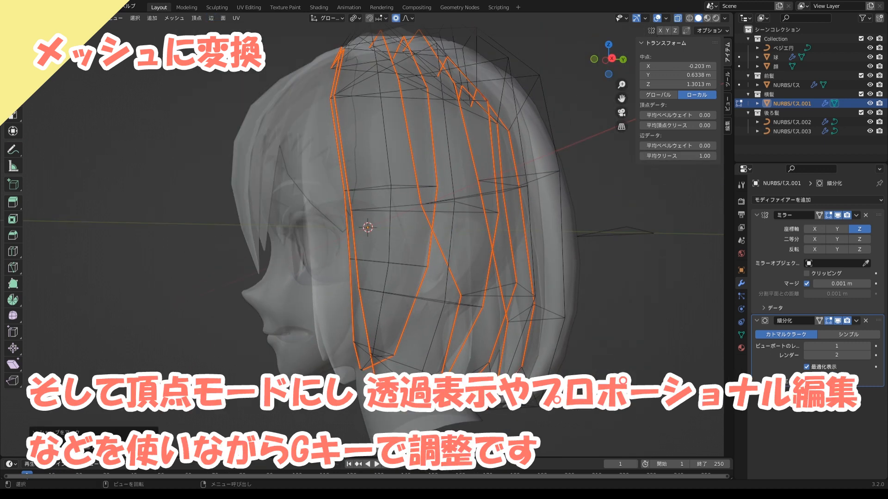
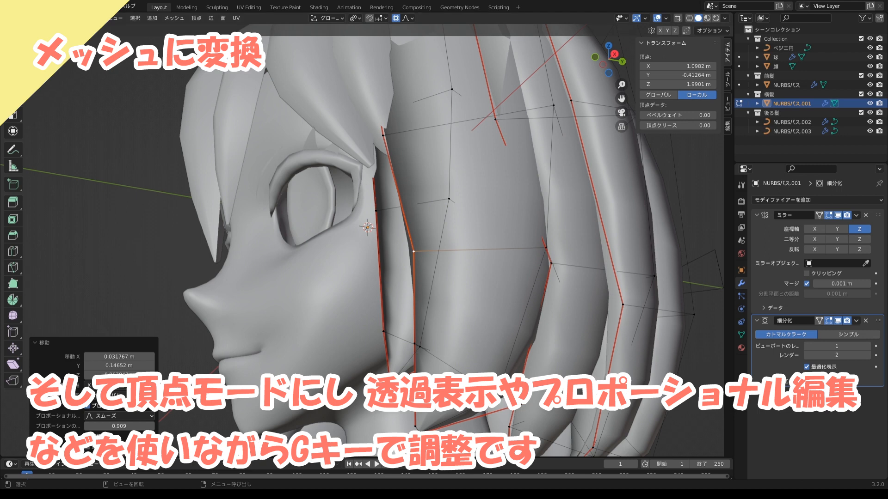
# Move the middle and upper edge vertices of the front side strands with proportional editing to reshape them beside the bangs
pyautogui.press('g')
pyautogui.click(407, 245)
pyautogui.click(396, 139)
pyautogui.press('g')
pyautogui.click(407, 139)
pyautogui.click(365, 123)
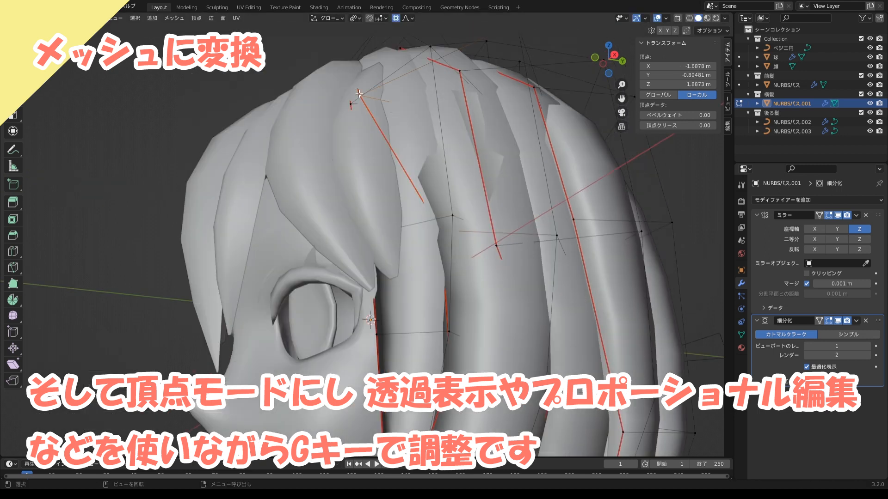
pyautogui.press('g')
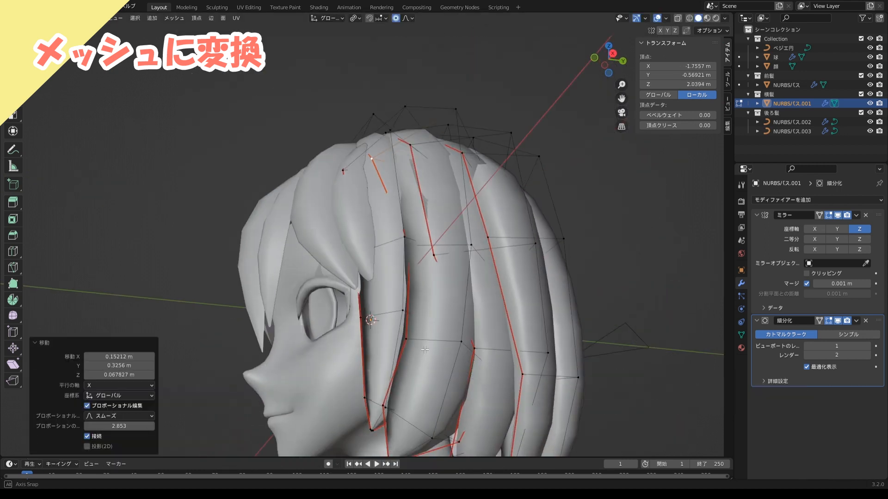
# Turn on X-ray display and move the hidden mid-length edge vertices of the front side strands forward
pyautogui.hotkey('alt', 'z')
pyautogui.scroll(2, 439, 227)
pyautogui.press('g')
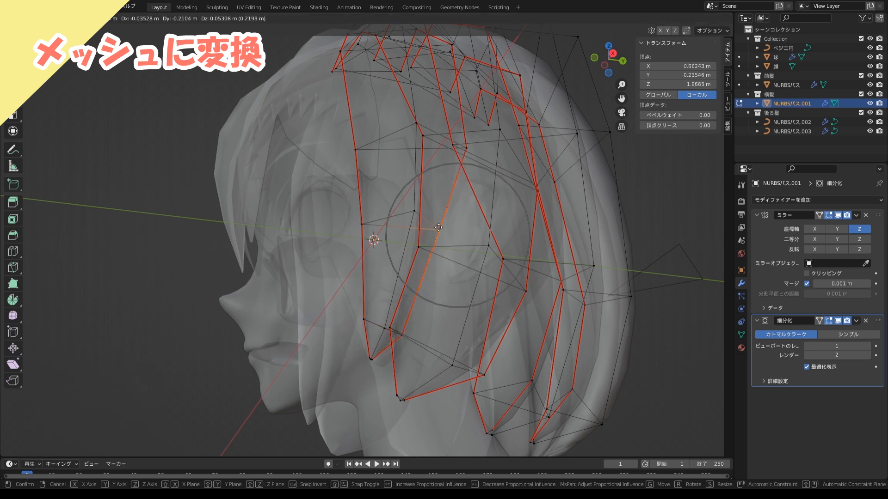
pyautogui.click(439, 228)
pyautogui.press('g')
pyautogui.click(428, 178)
pyautogui.click(420, 187)
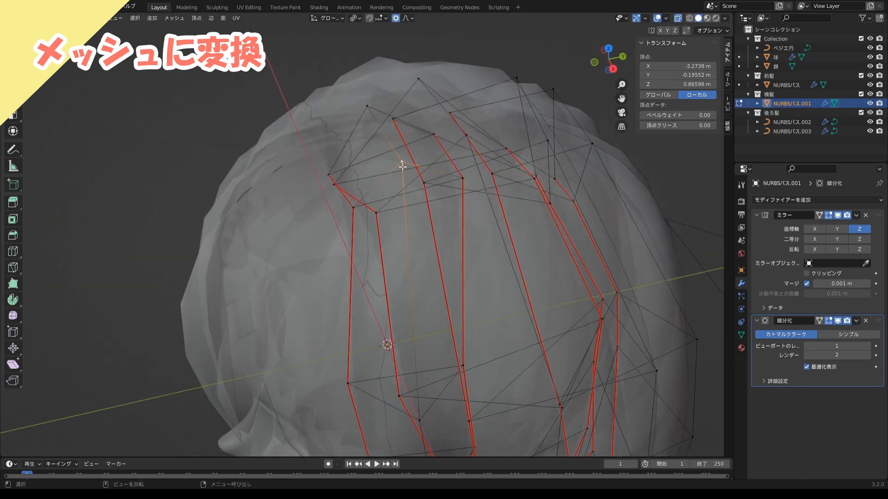
# Move the upper edge vertices of the front and middle side strands below the crown
pyautogui.click(379, 213)
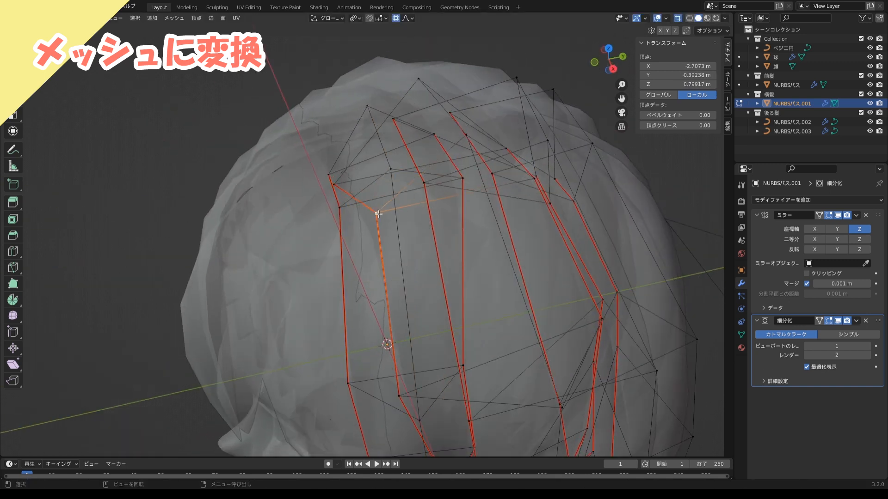
pyautogui.press('g')
pyautogui.click(357, 95)
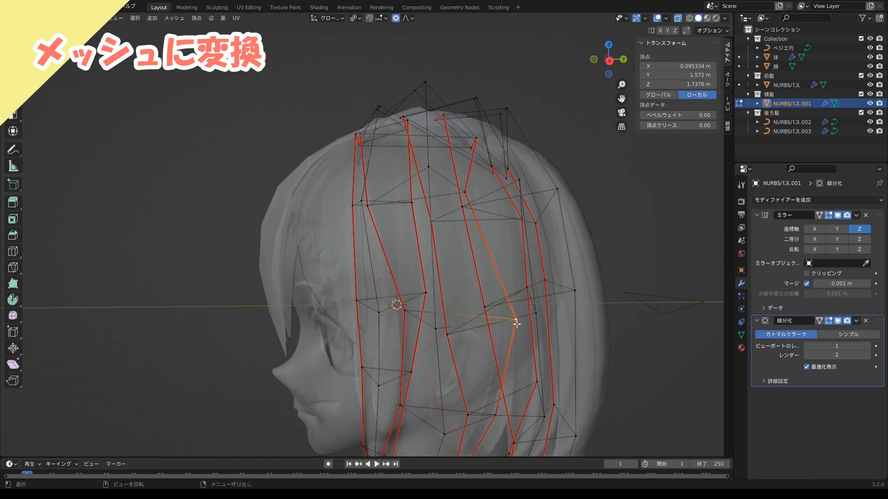
pyautogui.click(448, 368)
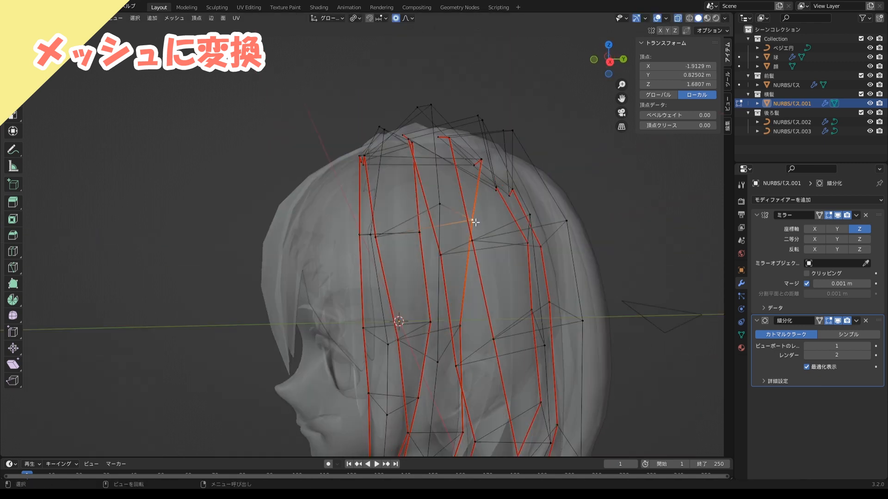
pyautogui.press('g')
pyautogui.click(437, 170)
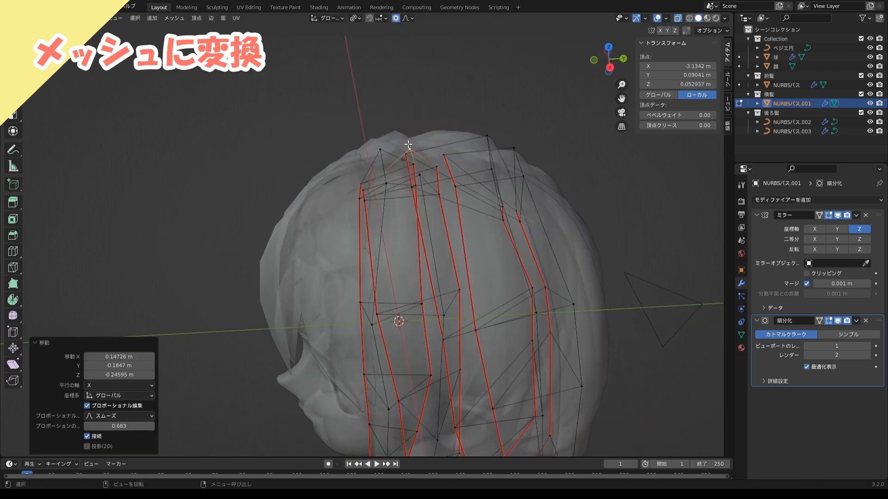
# Adjust the side strand vertices near the crown and turn off X-ray display to check the overlaps
pyautogui.moveTo(409, 146); pyautogui.dragTo(386, 174, button='middle')
pyautogui.click(366, 221)
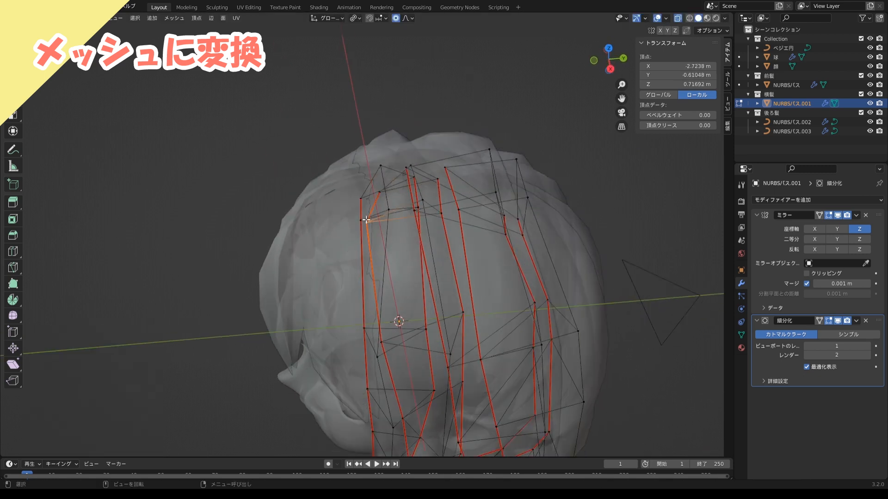
pyautogui.press('g')
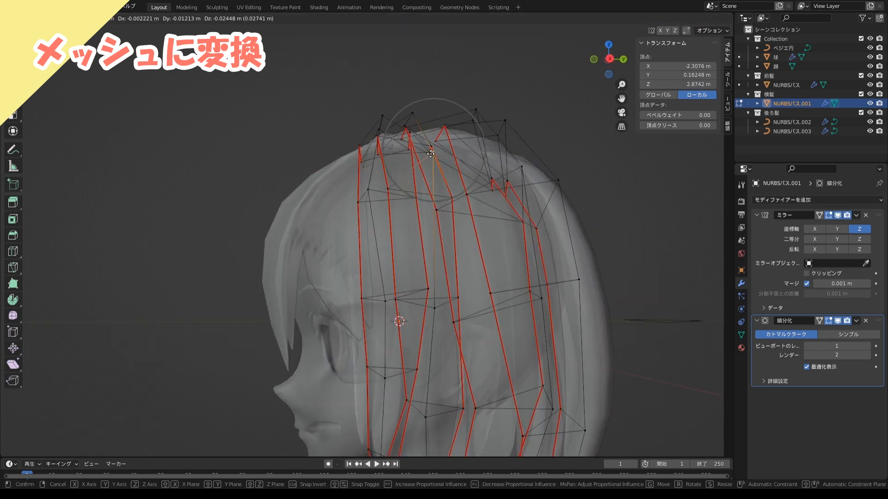
pyautogui.click(420, 155)
pyautogui.hotkey('alt', 'z')
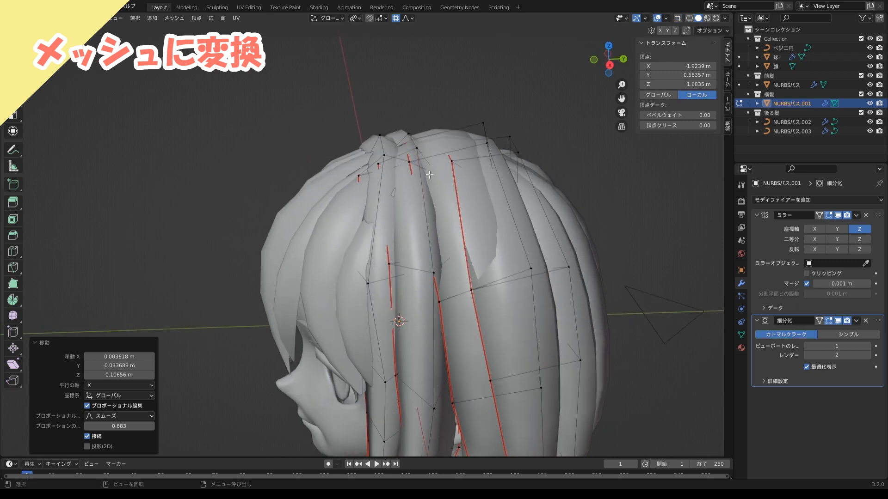
# Move the overlapping side-edge vertices of the rear side strands forward, using X-ray display to reach them
pyautogui.press('g')
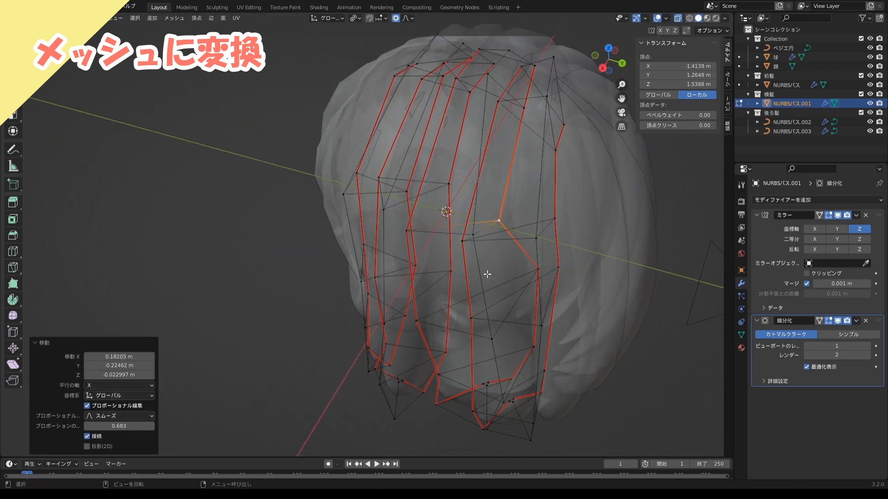
pyautogui.click(511, 364)
pyautogui.press('g')
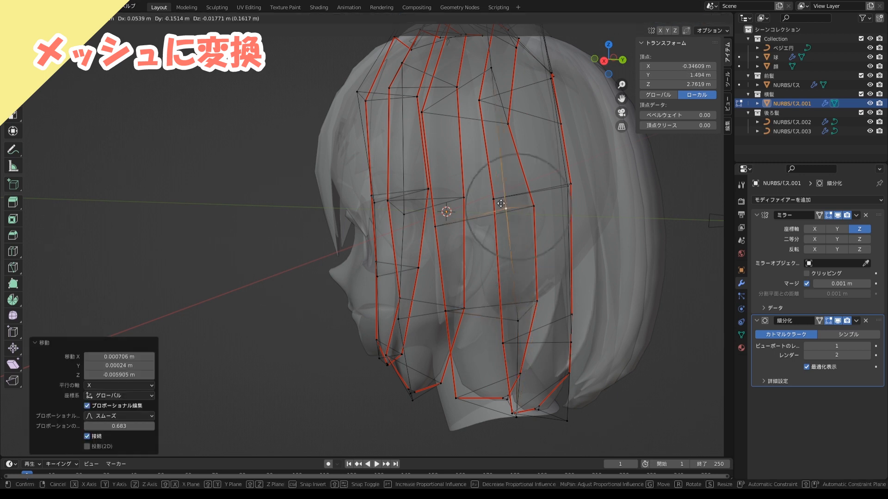
pyautogui.click(536, 302)
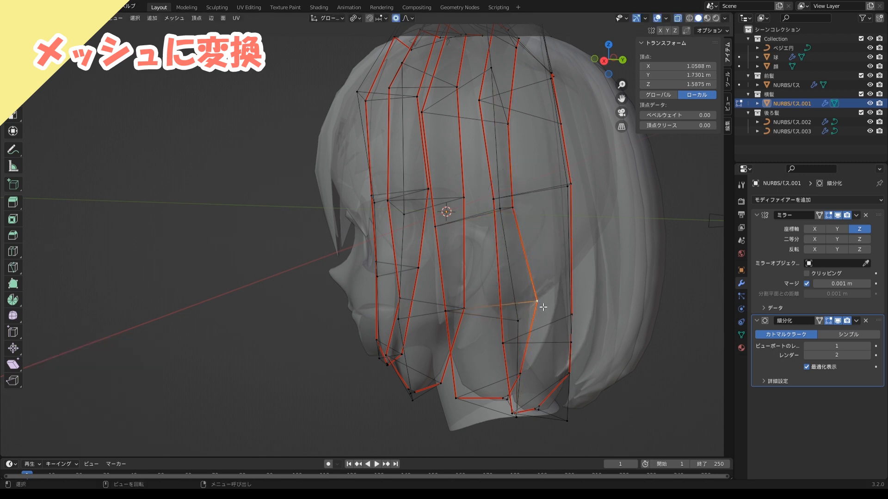
pyautogui.press('g')
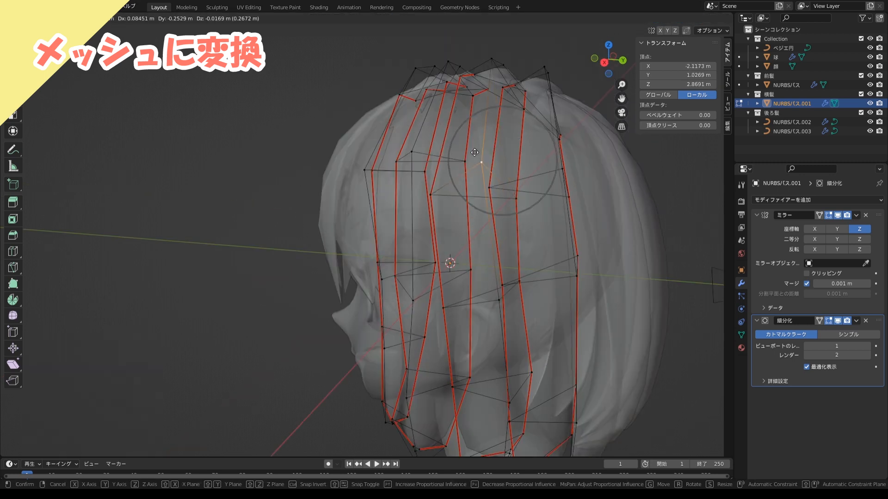
pyautogui.click(474, 152)
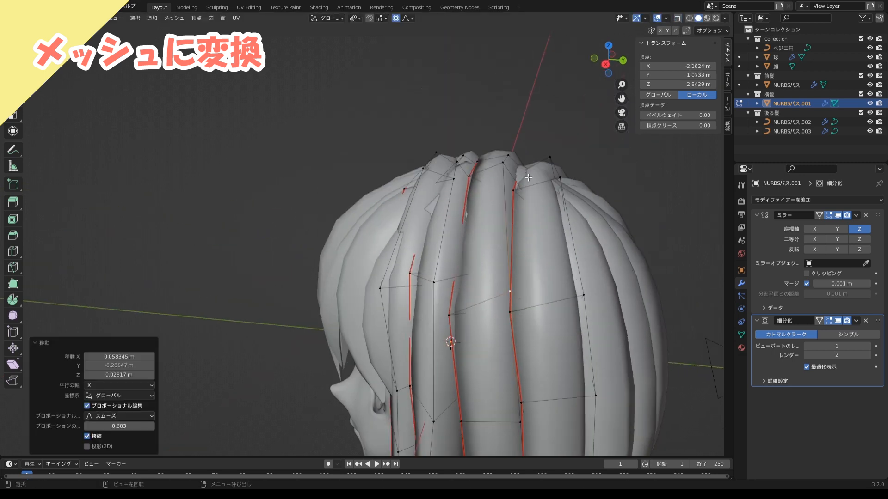
# Adjust an upper edge vertex of the rear side strands through X-ray display and switch back to solid display
pyautogui.press('g')
pyautogui.press('Escape')
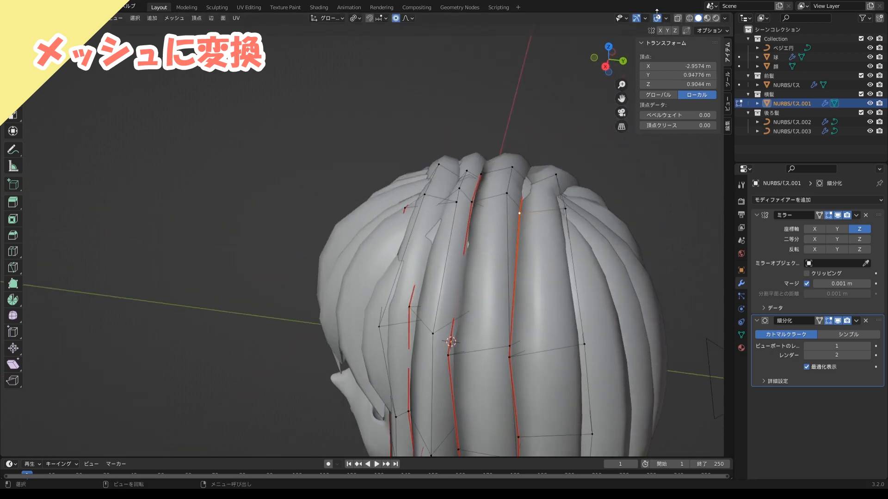
pyautogui.hotkey('alt', 'z')
pyautogui.press('g')
pyautogui.click(526, 182)
pyautogui.hotkey('alt', 'z')
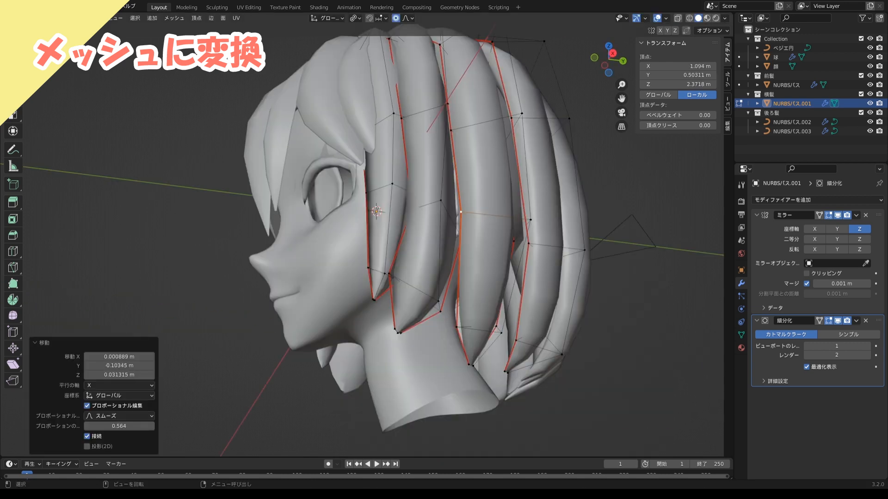
# Enable Auto Smooth at 180° in the side hair's normals settings from Object Mode
pyautogui.press('Tab')
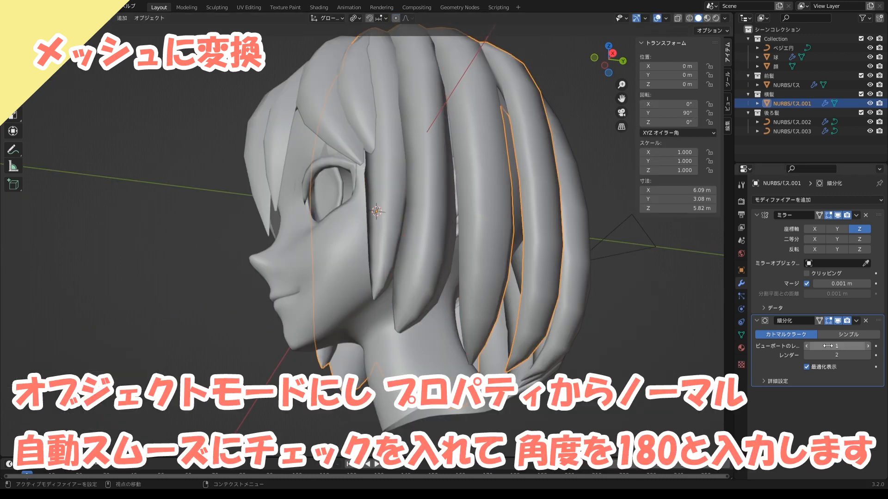
pyautogui.click(741, 335)
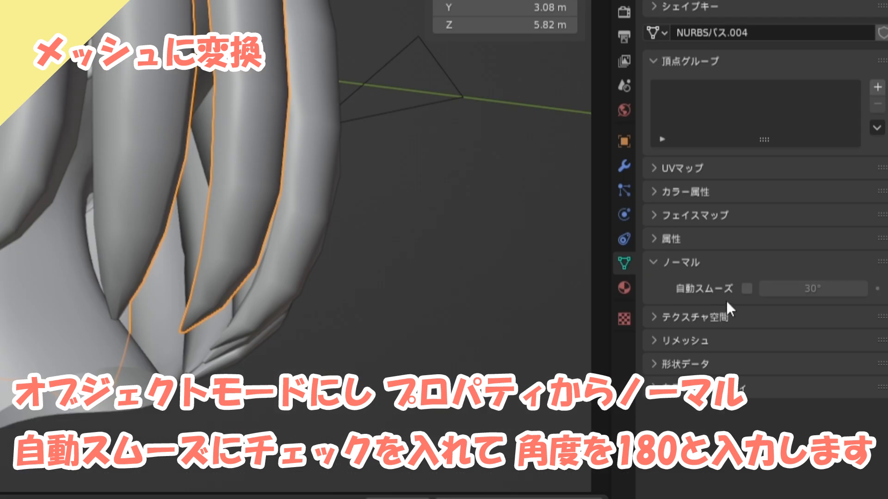
pyautogui.click(806, 348)
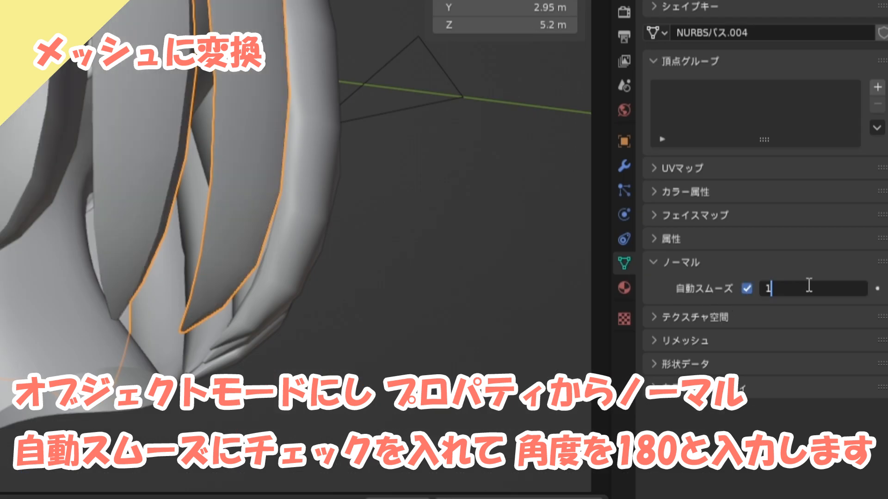
pyautogui.press('Return')
# Return to Edit Mode and inspect the side hair from the side with viewport overlays hidden
pyautogui.moveTo(490, 286); pyautogui.dragTo(472, 244, button='middle')
pyautogui.press('Tab')
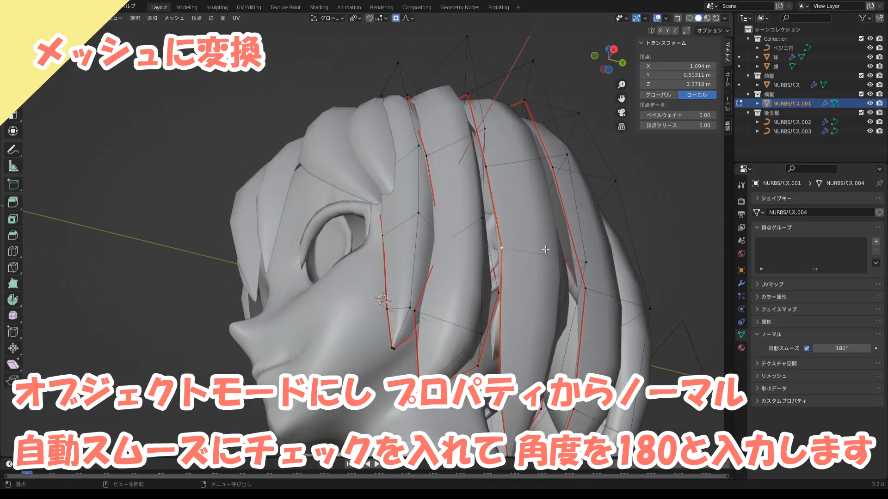
pyautogui.hotkey('alt', 'a')
pyautogui.scroll(1, 573, 147)
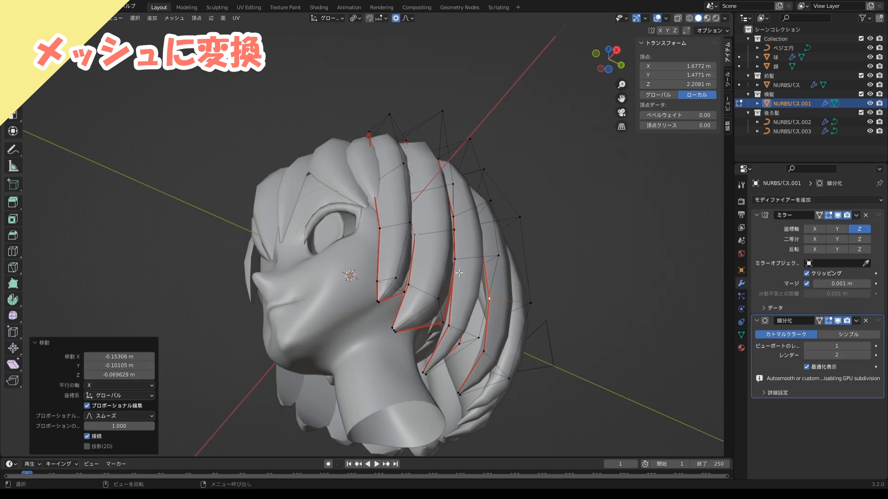
pyautogui.moveTo(416, 258); pyautogui.dragTo(491, 226, button='middle')
pyautogui.click(657, 18)
pyautogui.scroll(2, 426, 261)
pyautogui.scroll(2, 491, 227)
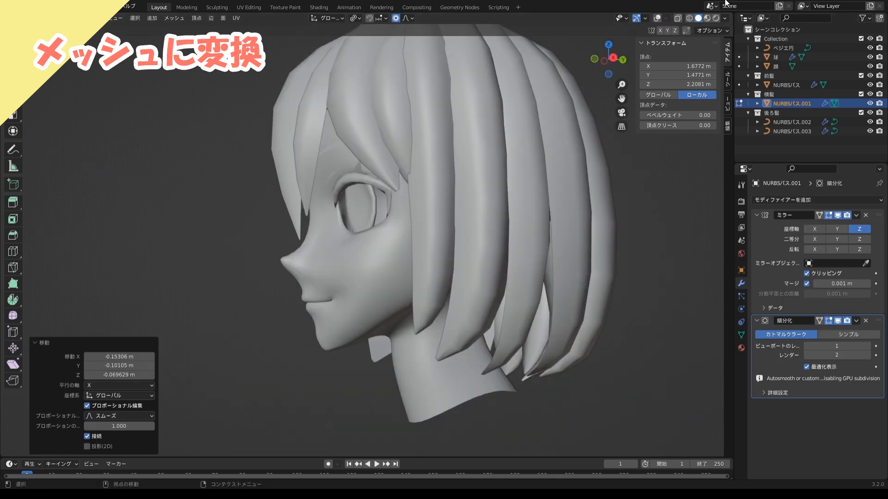
# Reposition the tip and a front-edge vertex of the front side-hair strand with proportional editing
pyautogui.moveTo(609, 127); pyautogui.dragTo(571, 157, button='middle')
pyautogui.click(393, 307)
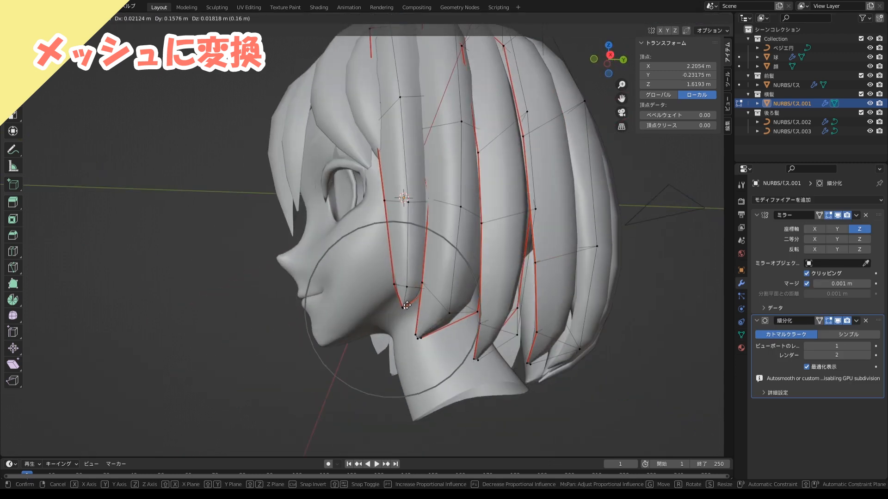
pyautogui.click(407, 306)
pyautogui.click(385, 200)
pyautogui.press('g')
pyautogui.click(397, 204)
pyautogui.press('g')
# Adjust the lower vertices of the neighbouring side-hair strands from an oblique angle
pyautogui.moveTo(410, 203); pyautogui.dragTo(442, 238, button='middle')
pyautogui.click(550, 227)
pyautogui.click(486, 298)
pyautogui.press('g')
pyautogui.click(476, 298)
pyautogui.moveTo(476, 298); pyautogui.dragTo(485, 259, button='middle')
pyautogui.click(484, 192)
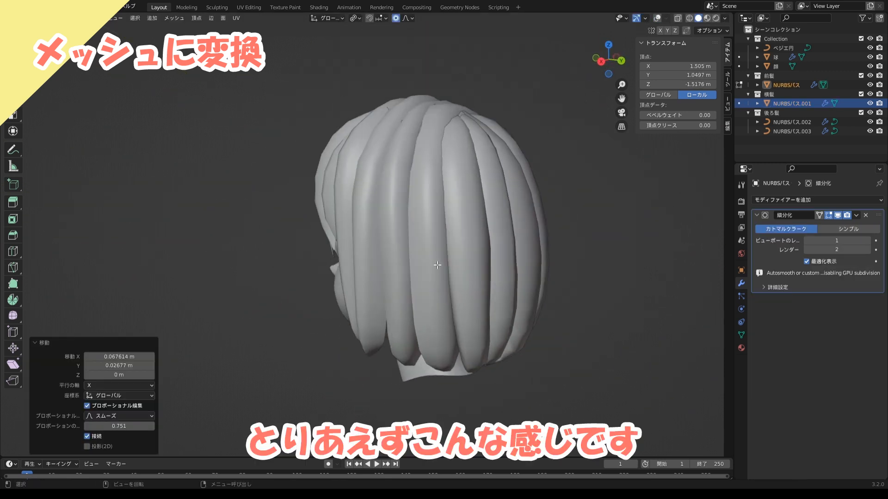
# Remove the Subdivision modifier from the back-hair curve NURBSパス.002 and convert it to a mesh
pyautogui.moveTo(437, 264); pyautogui.dragTo(581, 256, button='middle')
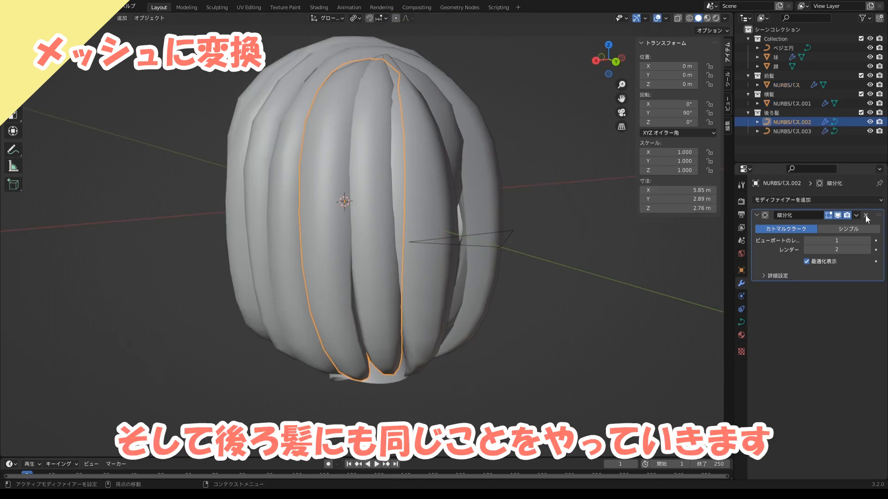
pyautogui.click(865, 215)
pyautogui.click(149, 17)
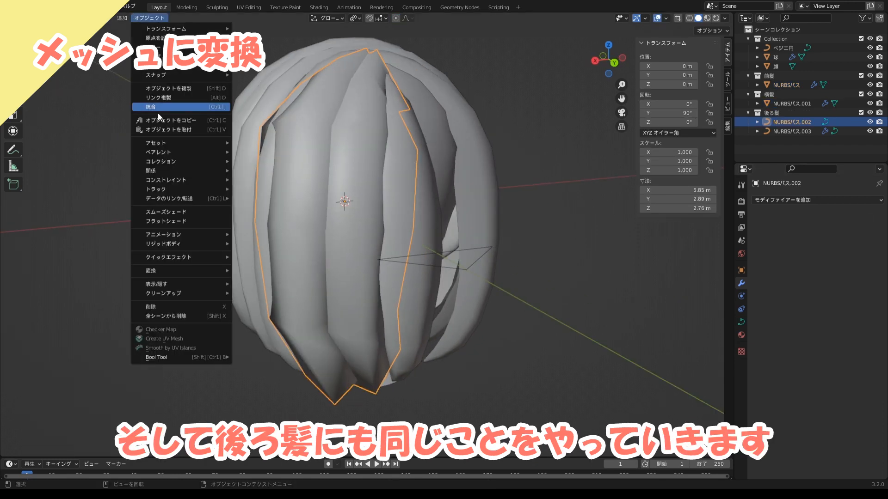
pyautogui.click(256, 279)
# Add a Mirror modifier on the Z axis only and a Subdivision Surface modifier to the converted back hair
pyautogui.click(804, 200)
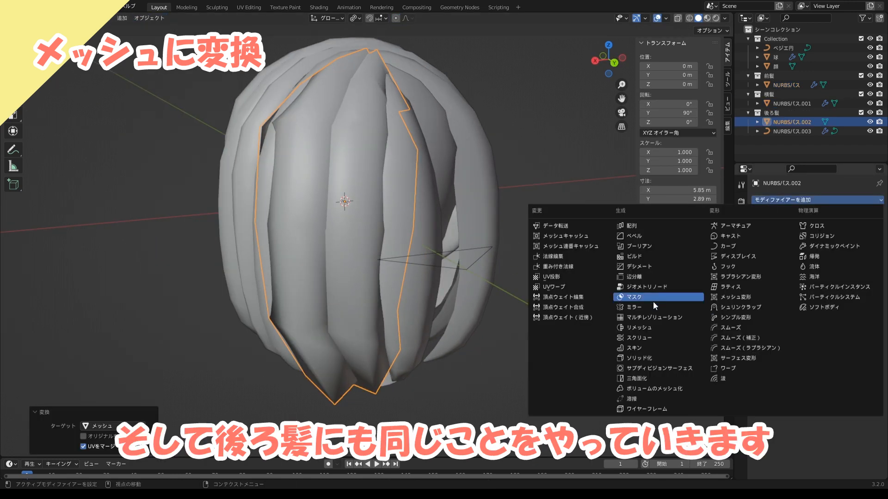
pyautogui.click(653, 306)
pyautogui.click(858, 229)
pyautogui.click(814, 228)
pyautogui.click(803, 200)
pyautogui.click(649, 379)
# Select the side-edge loops of both back strands through X-ray display and mark them as seam and sharp with mean crease 1.00
pyautogui.moveTo(397, 232); pyautogui.dragTo(394, 218, button='middle')
pyautogui.press('Tab')
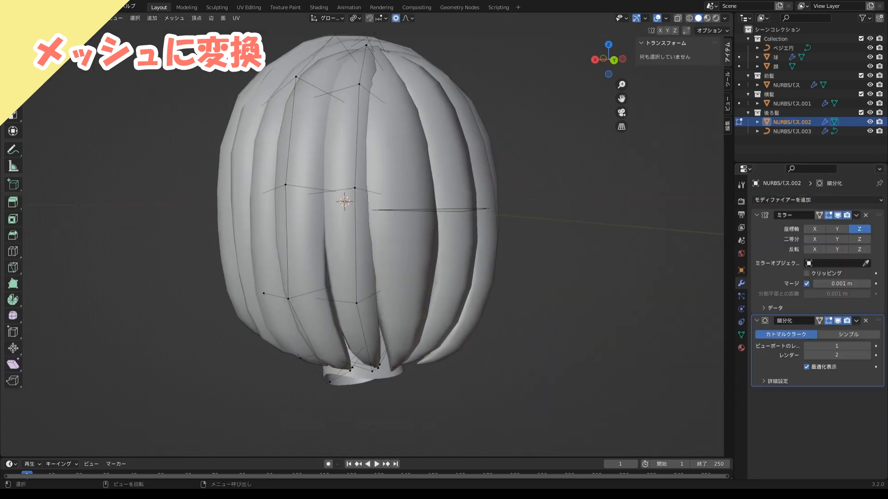
pyautogui.scroll(4, 394, 218)
pyautogui.hotkey('alt', 'z')
pyautogui.press('2')
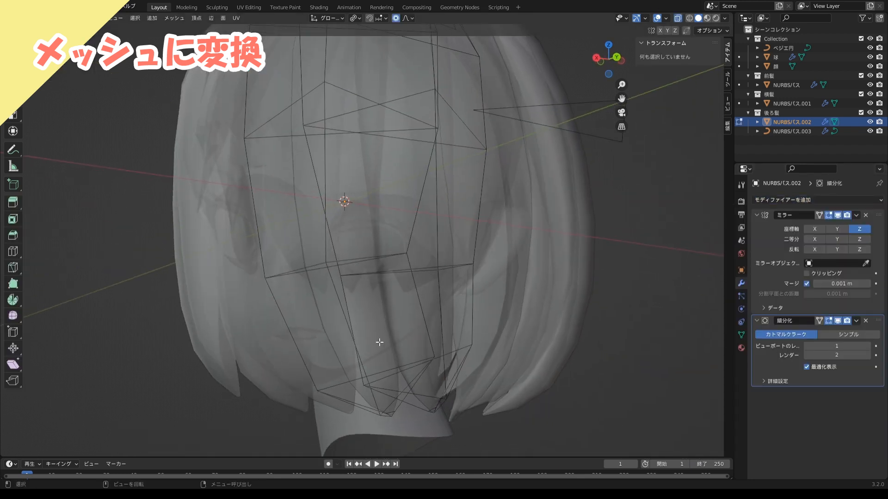
pyautogui.keyDown('alt'); pyautogui.click(299, 353); pyautogui.keyUp('alt')
pyautogui.moveTo(298, 354); pyautogui.dragTo(300, 337, button='middle')
pyautogui.scroll(1, 299, 337)
pyautogui.keyDown('alt'); pyautogui.keyDown('shift'); pyautogui.click(408, 347); pyautogui.keyUp('shift'); pyautogui.keyUp('alt')
pyautogui.keyDown('alt'); pyautogui.keyDown('shift'); pyautogui.click(381, 352); pyautogui.keyUp('shift'); pyautogui.keyUp('alt')
pyautogui.keyDown('alt'); pyautogui.keyDown('shift'); pyautogui.click(461, 324); pyautogui.keyUp('shift'); pyautogui.keyUp('alt')
pyautogui.moveTo(462, 261); pyautogui.dragTo(463, 297, button='middle')
pyautogui.scroll(-1, 463, 297)
pyautogui.click(213, 19)
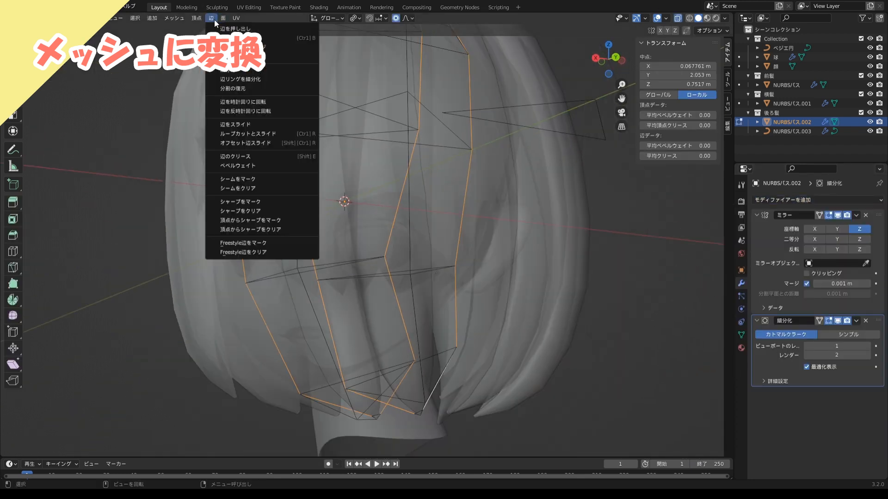
pyautogui.click(238, 179)
pyautogui.click(212, 18)
pyautogui.click(252, 202)
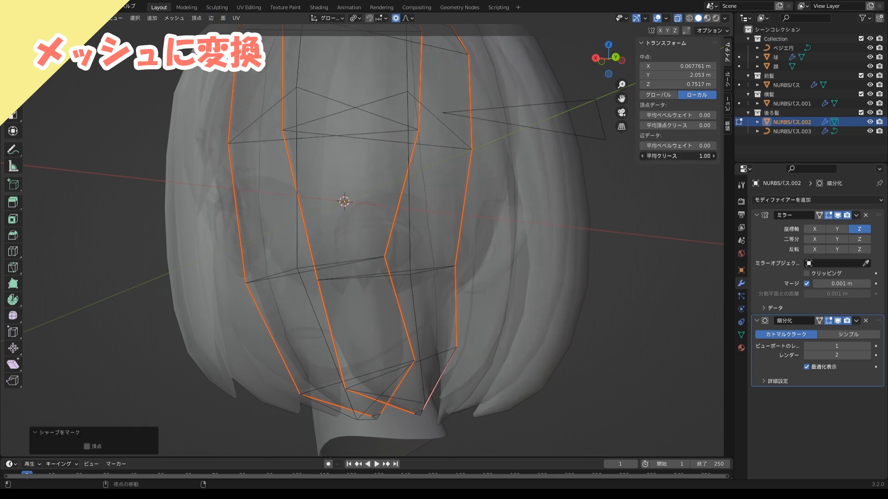
# Enable Auto Smooth at 180° in the back hair's normals settings from Object Mode with solid display
pyautogui.press('Tab')
pyautogui.hotkey('alt', 'z')
pyautogui.click(741, 335)
pyautogui.click(807, 348)
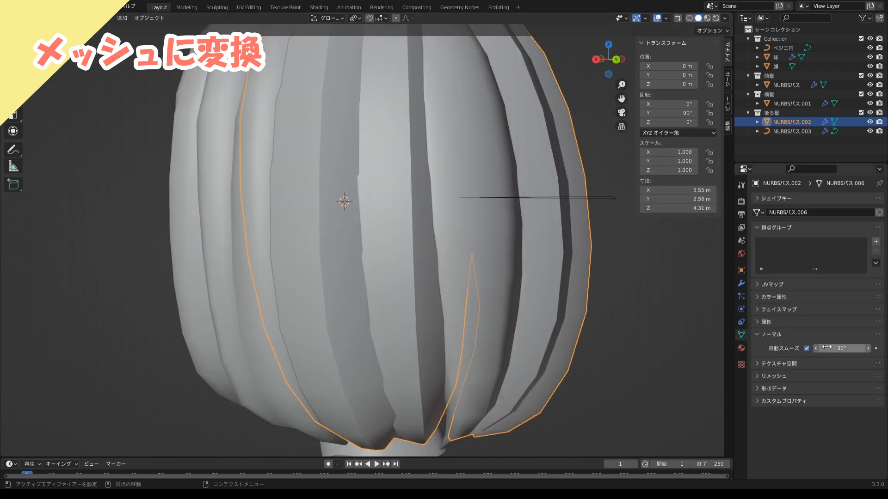
pyautogui.moveTo(832, 348); pyautogui.dragTo(870, 348)
# Return to Edit Mode with X-ray display and pull the overlapping edge and tip vertices of the back strands into place
pyautogui.moveTo(393, 291); pyautogui.dragTo(427, 333, button='middle')
pyautogui.scroll(-1, 427, 334)
pyautogui.press('Tab')
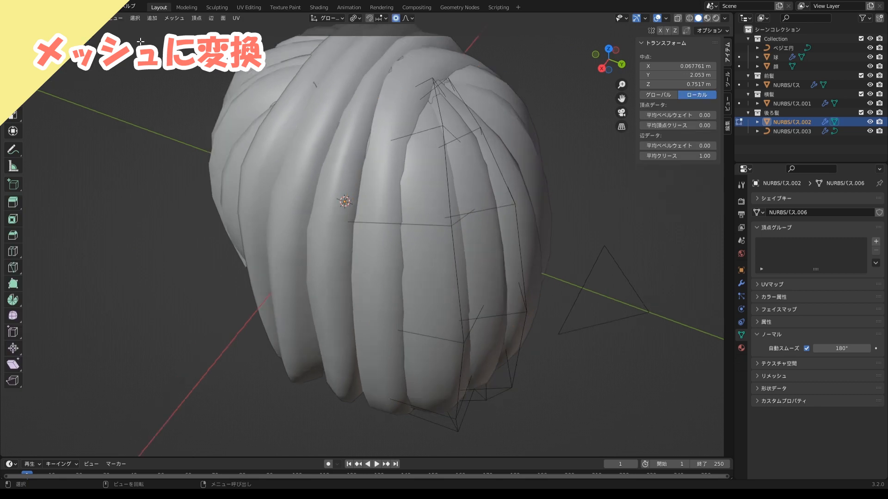
pyautogui.click(677, 20)
pyautogui.click(362, 130)
pyautogui.moveTo(361, 131); pyautogui.dragTo(372, 144)
pyautogui.moveTo(349, 234); pyautogui.dragTo(370, 231)
pyautogui.moveTo(384, 319); pyautogui.dragTo(379, 305, button='middle')
pyautogui.moveTo(383, 386); pyautogui.dragTo(399, 393)
pyautogui.moveTo(450, 432); pyautogui.dragTo(421, 406)
pyautogui.moveTo(421, 405); pyautogui.dragTo(407, 384, button='middle')
pyautogui.moveTo(417, 408); pyautogui.dragTo(417, 428)
# Move the outer side-edge vertices of the back strands inward, from the lower end up to the crown
pyautogui.moveTo(416, 428); pyautogui.dragTo(400, 402, button='middle')
pyautogui.moveTo(402, 400); pyautogui.dragTo(387, 380)
pyautogui.moveTo(358, 316); pyautogui.dragTo(373, 314)
pyautogui.moveTo(317, 187); pyautogui.dragTo(351, 189)
pyautogui.moveTo(307, 78); pyautogui.dragTo(342, 78)
# Move the inner side-edge vertices of the back strands to narrow the overlap, and switch back to solid display
pyautogui.moveTo(352, 124); pyautogui.dragTo(355, 170, button='middle')
pyautogui.moveTo(398, 86); pyautogui.dragTo(382, 85)
pyautogui.moveTo(439, 155); pyautogui.dragTo(410, 129)
pyautogui.moveTo(435, 225); pyautogui.dragTo(408, 218)
pyautogui.moveTo(431, 313); pyautogui.dragTo(408, 317)
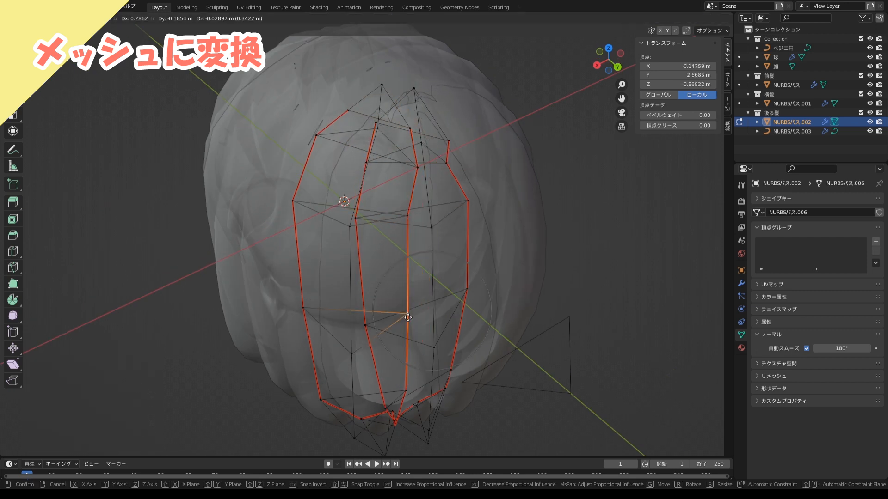
pyautogui.click(387, 152)
pyautogui.hotkey('alt', 'z')
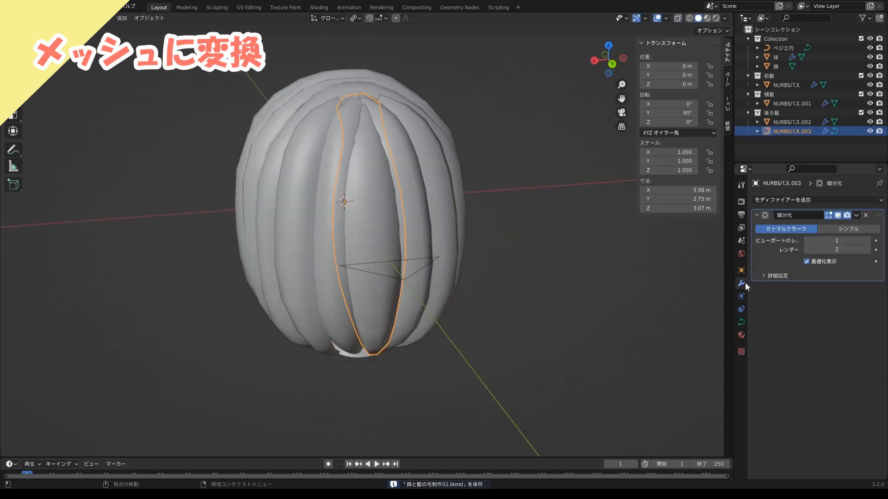
# Convert the central back strand NURBSパス.003 to a mesh without its old subdivision and add a new Subdivision Surface modifier
pyautogui.click(791, 131)
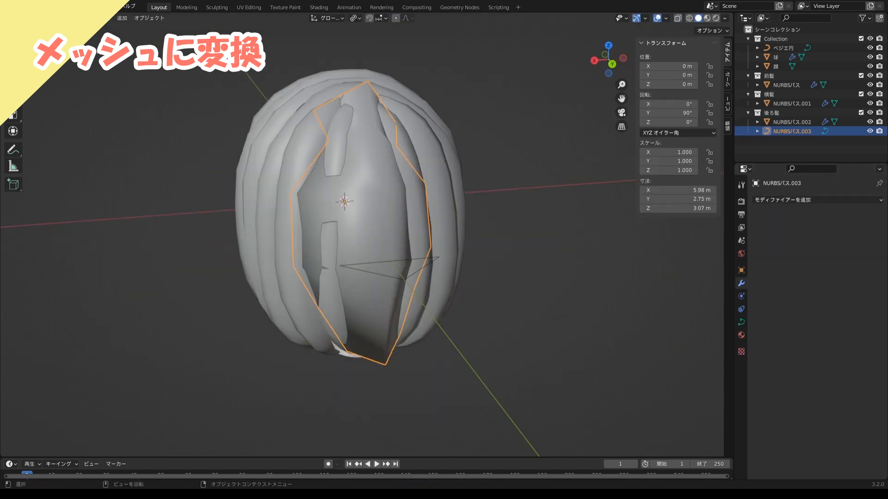
pyautogui.click(144, 18)
pyautogui.moveTo(185, 271)
pyautogui.click(254, 284)
pyautogui.click(800, 200)
pyautogui.click(651, 368)
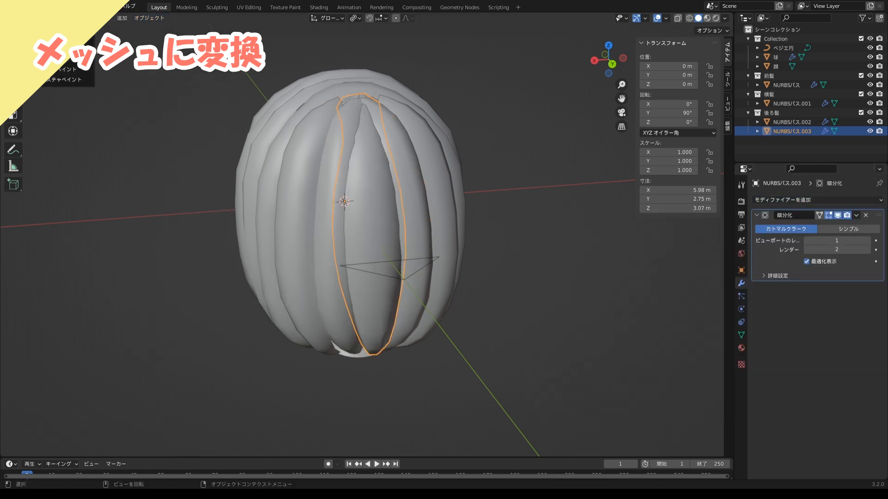
# Select the central back strand's side-edge loops in X-ray display and mark them as seam and sharp with mean crease 1.00
pyautogui.press('Tab')
pyautogui.hotkey('alt', 'z')
pyautogui.scroll(2, 350, 315)
pyautogui.keyDown('alt'); pyautogui.keyDown('shift'); pyautogui.click(460, 312); pyautogui.keyUp('shift'); pyautogui.keyUp('alt')
pyautogui.moveTo(461, 311); pyautogui.dragTo(445, 294, button='middle')
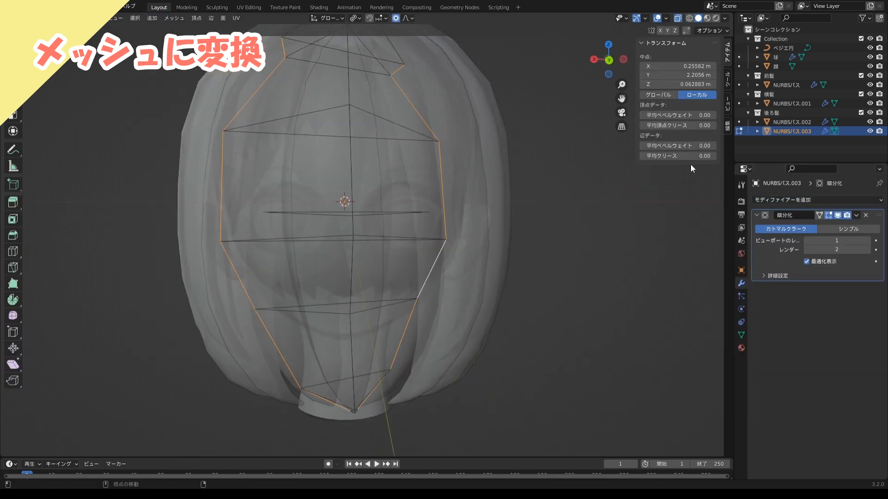
pyautogui.click(211, 19)
pyautogui.click(211, 19)
pyautogui.click(211, 19)
pyautogui.click(257, 203)
pyautogui.moveTo(260, 213); pyautogui.dragTo(311, 209, button='middle')
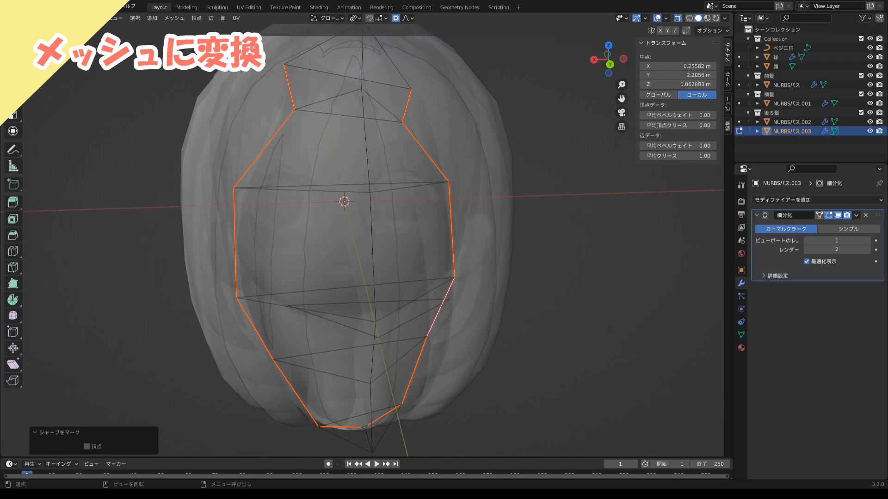
# Enable Auto Smooth at 180° for the central back strand from Object Mode
pyautogui.press('Tab')
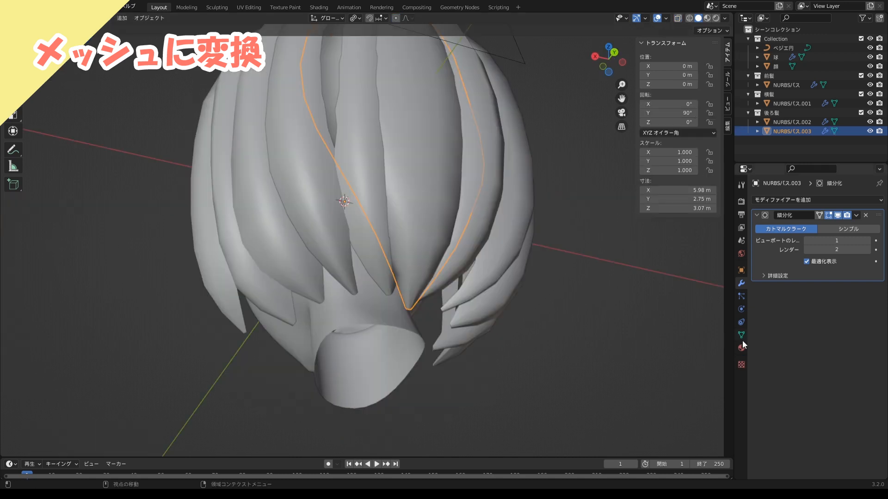
pyautogui.click(741, 334)
pyautogui.doubleClick(833, 347)
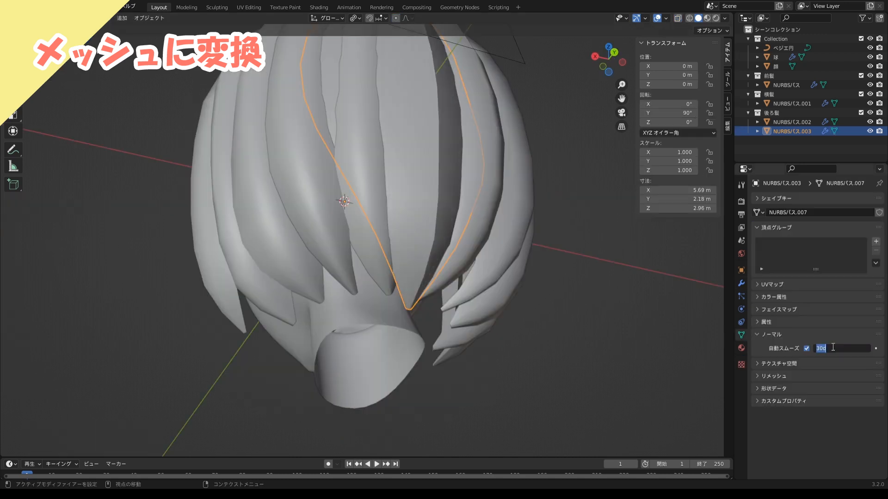
# Move the central back strand's side-edge vertices inward in Edit Mode using X-ray display, and switch back to solid display
pyautogui.moveTo(474, 216); pyautogui.dragTo(467, 249, button='middle')
pyautogui.press('Tab')
pyautogui.moveTo(481, 113); pyautogui.dragTo(490, 140, button='middle')
pyautogui.hotkey('alt', 'z')
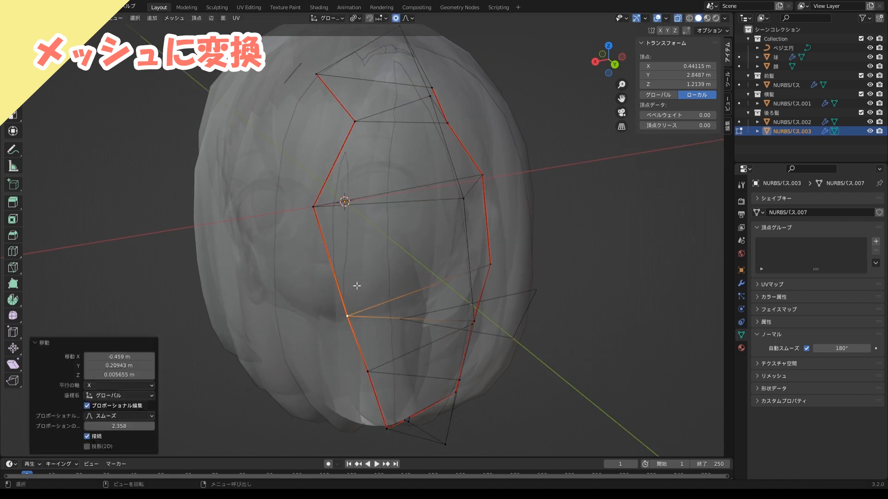
pyautogui.moveTo(353, 287); pyautogui.dragTo(415, 367, button='middle')
pyautogui.moveTo(364, 374); pyautogui.dragTo(363, 374)
pyautogui.moveTo(363, 374); pyautogui.dragTo(348, 388, button='middle')
pyautogui.moveTo(343, 312); pyautogui.dragTo(330, 311)
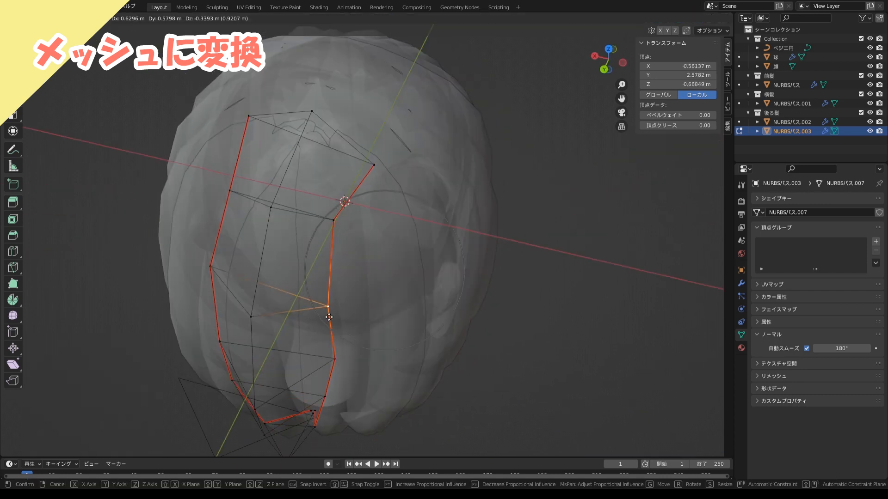
pyautogui.moveTo(327, 369); pyautogui.dragTo(319, 369)
pyautogui.moveTo(378, 170); pyautogui.dragTo(352, 149)
pyautogui.moveTo(248, 124); pyautogui.dragTo(264, 123)
pyautogui.hotkey('alt', 'z')
# Refine the central back strand's lower-edge, tip and rear profile vertices from below and from the side
pyautogui.moveTo(358, 287); pyautogui.dragTo(352, 245, button='middle')
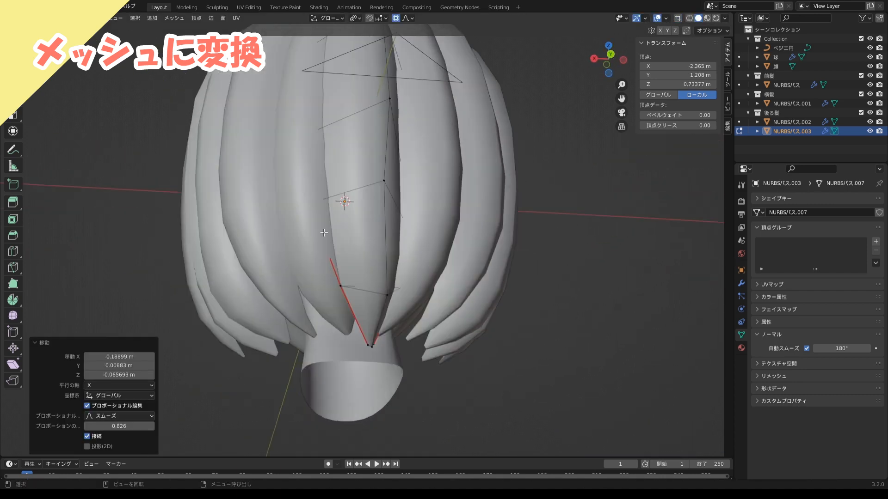
pyautogui.moveTo(343, 287); pyautogui.dragTo(337, 283)
pyautogui.moveTo(337, 283); pyautogui.dragTo(442, 288, button='middle')
pyautogui.moveTo(479, 377); pyautogui.dragTo(469, 372)
pyautogui.keyDown('shift'); pyautogui.moveTo(470, 372); pyautogui.dragTo(469, 416, button='middle'); pyautogui.keyUp('shift')
pyautogui.moveTo(599, 258); pyautogui.dragTo(591, 248)
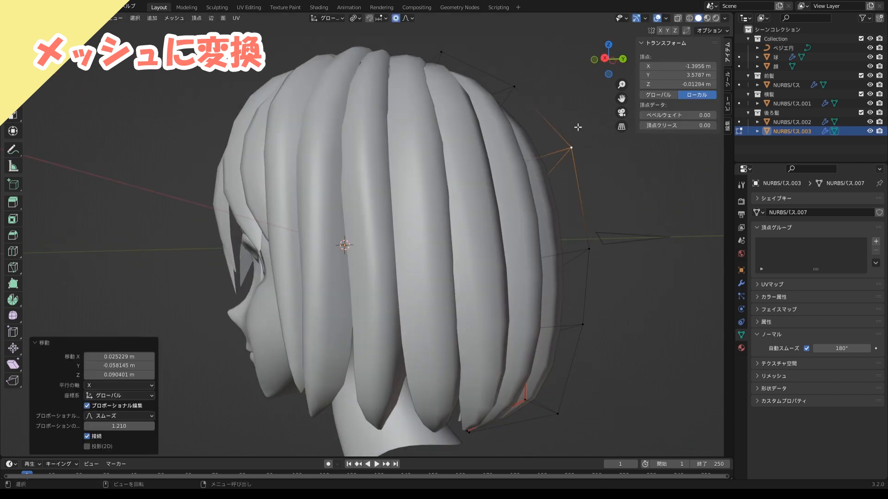
# Switch editing to the NURBSパス.002 back strands and adjust their upper-end vertices at the crown
pyautogui.moveTo(591, 248); pyautogui.dragTo(419, 157, button='middle')
pyautogui.hotkey('alt', 'q')
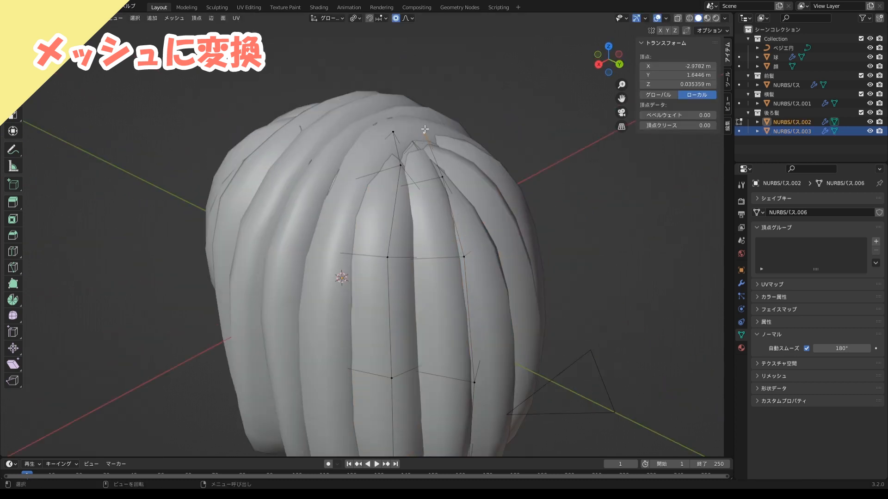
pyautogui.scroll(-5, 391, 120)
pyautogui.moveTo(393, 121); pyautogui.dragTo(389, 118)
pyautogui.moveTo(423, 124); pyautogui.dragTo(420, 119)
pyautogui.moveTo(420, 119)
pyautogui.mouseDown(button='middle')
pyautogui.moveTo(508, 104)
pyautogui.moveTo(407, 110)
pyautogui.mouseUp(button='middle')
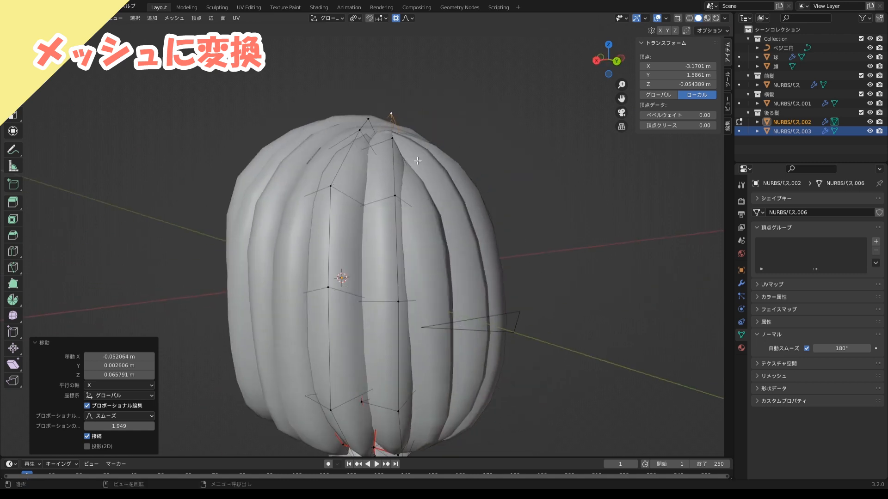
pyautogui.moveTo(391, 112); pyautogui.dragTo(387, 119)
# Save the file and return to Object Mode
pyautogui.moveTo(387, 119); pyautogui.dragTo(484, 122, button='middle')
pyautogui.hotkey('ctrl', 's')
pyautogui.moveTo(484, 223); pyautogui.dragTo(392, 223, button='middle')
pyautogui.press('Tab')
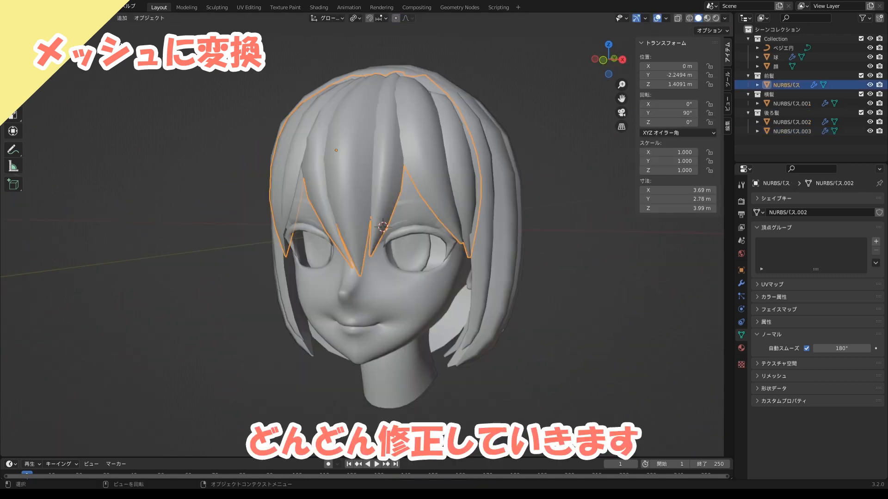
# Enter Edit Mode on the bangs and add loop cuts across the lower parts of the central strands
pyautogui.press('Tab')
pyautogui.scroll(4, 393, 278)
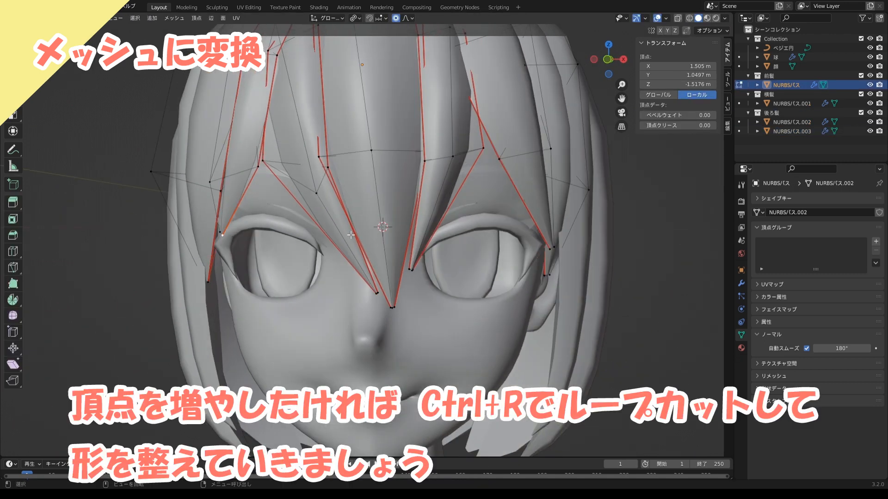
pyautogui.hotkey('ctrl', 'r')
pyautogui.click(398, 229)
pyautogui.hotkey('ctrl', 'r')
pyautogui.click(428, 215)
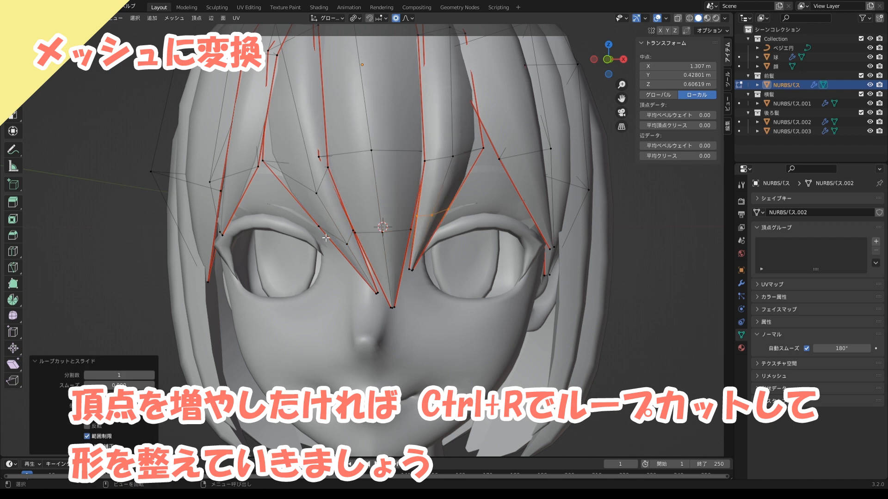
# Move the new loop-cut vertices of the central bangs strand and its neighbour downward to round out their edges
pyautogui.click(323, 232)
pyautogui.press('g')
pyautogui.scroll(6, 324, 245)
pyautogui.click(323, 259)
pyautogui.click(354, 232)
pyautogui.press('g')
pyautogui.click(352, 251)
pyautogui.click(409, 237)
pyautogui.press('g')
pyautogui.click(403, 252)
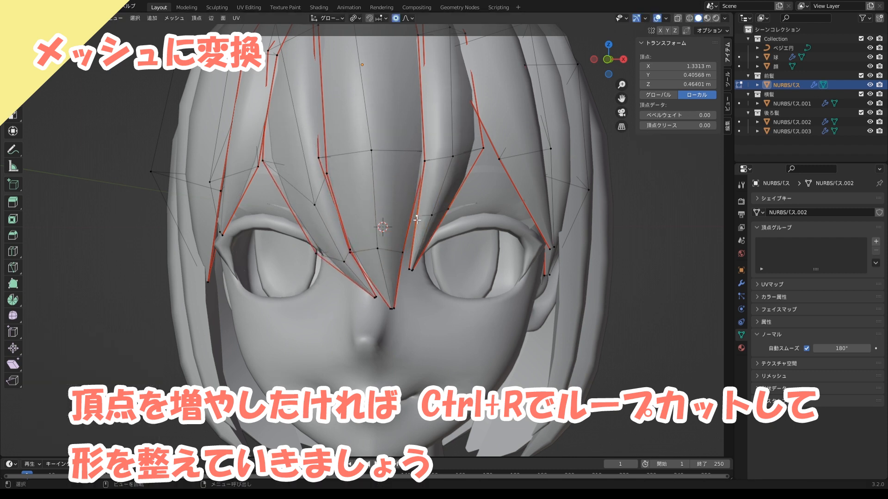
# Reshape the narrow bangs strand beside the eye by moving its new loop-cut edge vertices
pyautogui.click(447, 209)
pyautogui.press('g')
pyautogui.scroll(4, 443, 222)
pyautogui.click(441, 233)
pyautogui.click(424, 235)
pyautogui.click(443, 241)
pyautogui.press('g')
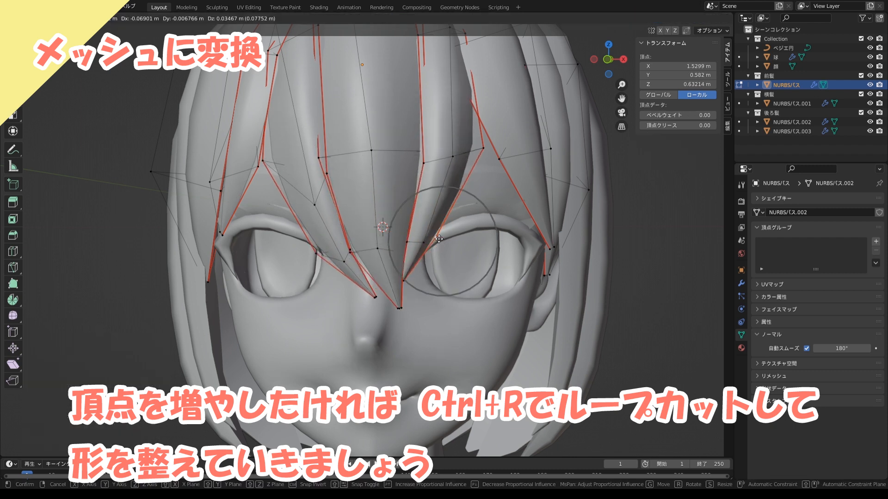
pyautogui.click(436, 237)
# Shift the central bangs strand's tip sideways and adjust the tip and lower vertices of the neighbouring strand
pyautogui.click(396, 308)
pyautogui.press('g')
pyautogui.click(410, 308)
pyautogui.click(375, 298)
pyautogui.press('g')
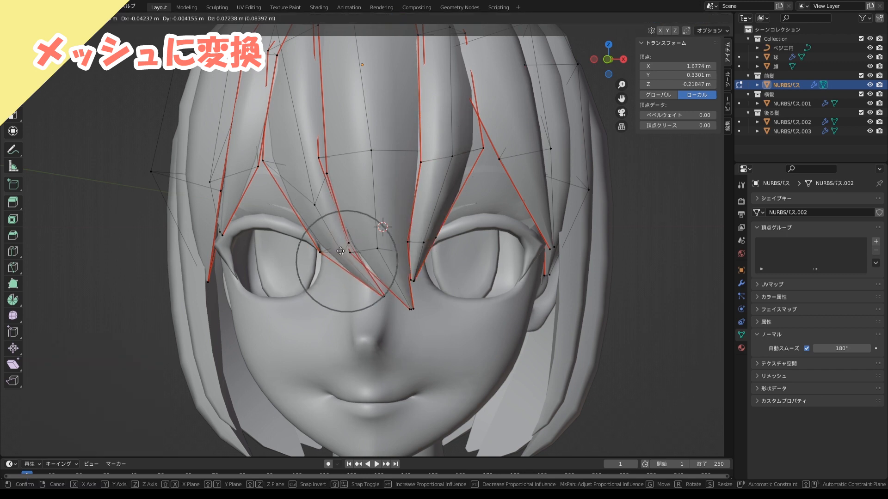
pyautogui.click(356, 258)
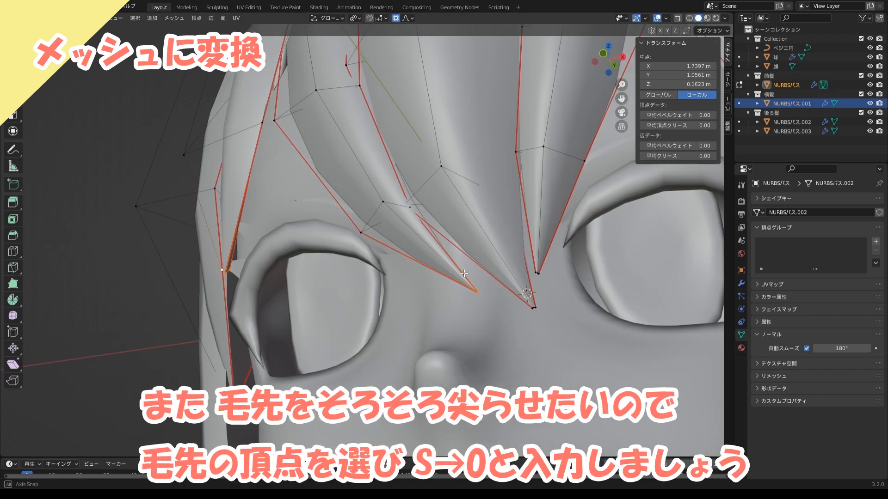
# Sharpen the tip of the bangs strand above the nose by scaling its tip vertices to 0
pyautogui.keyDown('shift'); pyautogui.moveTo(379, 284); pyautogui.dragTo(365, 273, button='middle'); pyautogui.keyUp('shift')
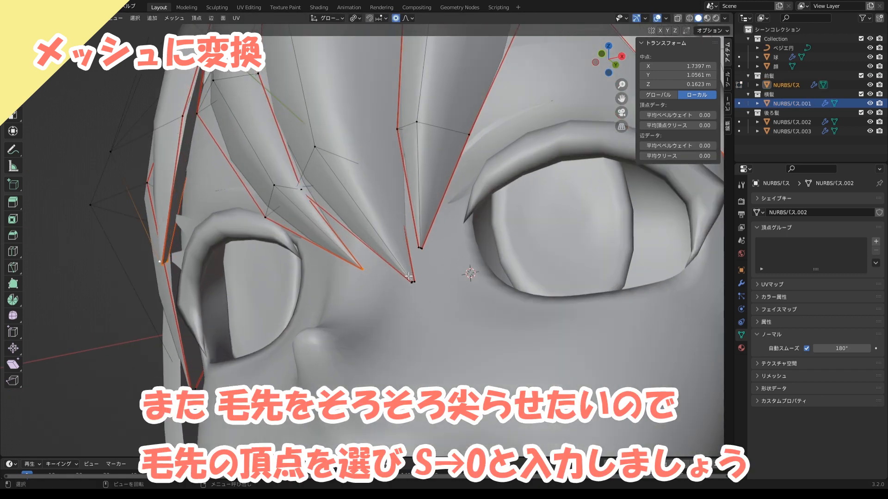
pyautogui.scroll(2, 376, 279)
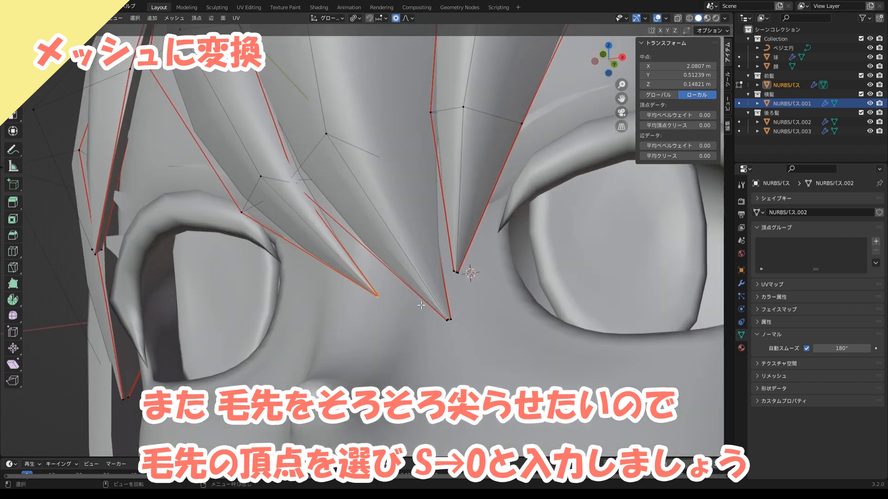
pyautogui.press('s')
pyautogui.press('0')
pyautogui.press('Return')
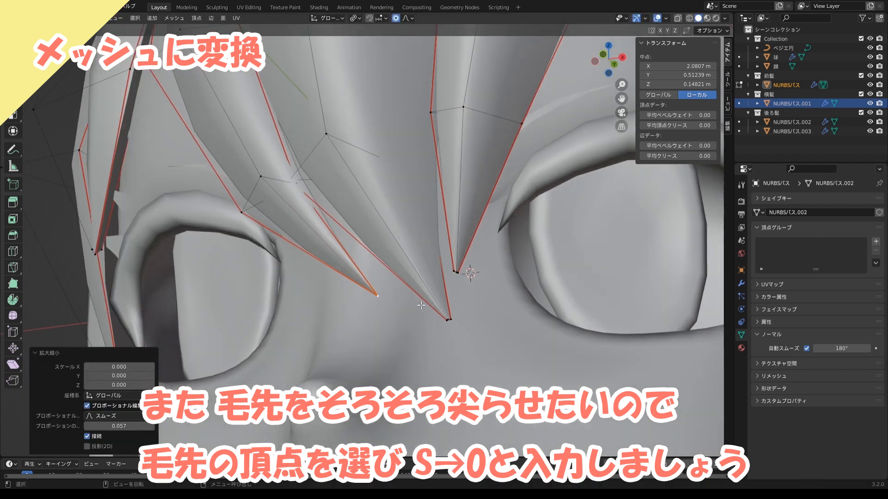
# Sharpen the tip of the long central bangs strand between the eyes by scaling its tip vertices to 0
pyautogui.click(448, 320)
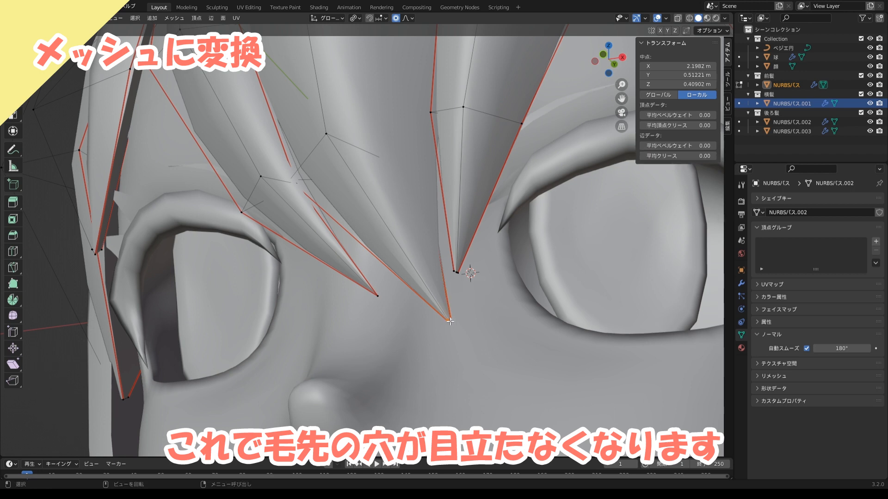
pyautogui.press('s')
pyautogui.press('0')
pyautogui.press('Return')
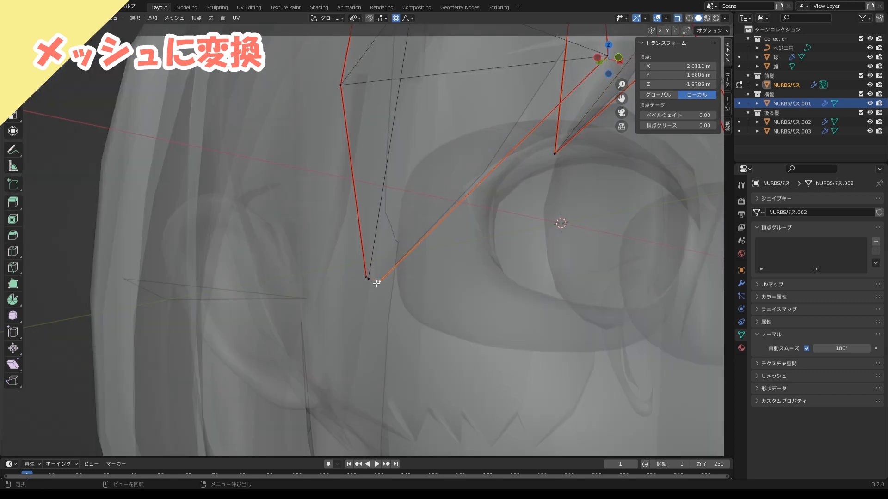
# Collapse the tips of the outer bangs strands beside the eyes to points by scaling their tip vertices to 0
pyautogui.press('s')
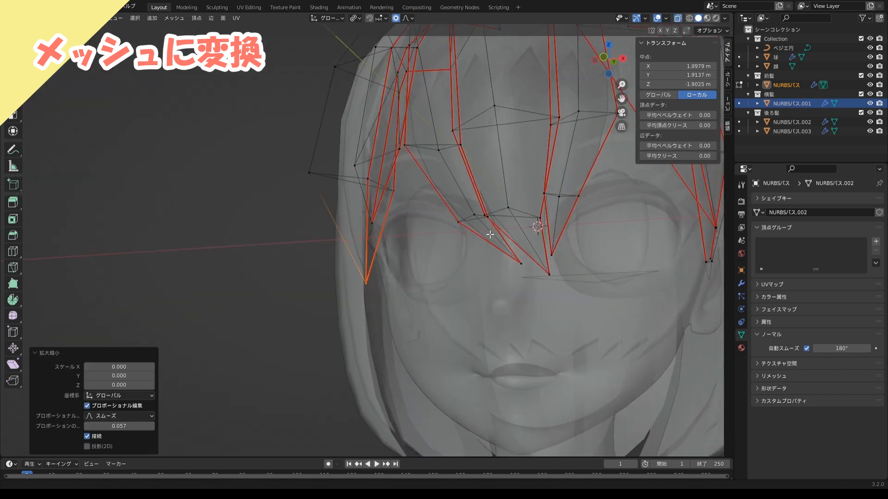
pyautogui.press('s')
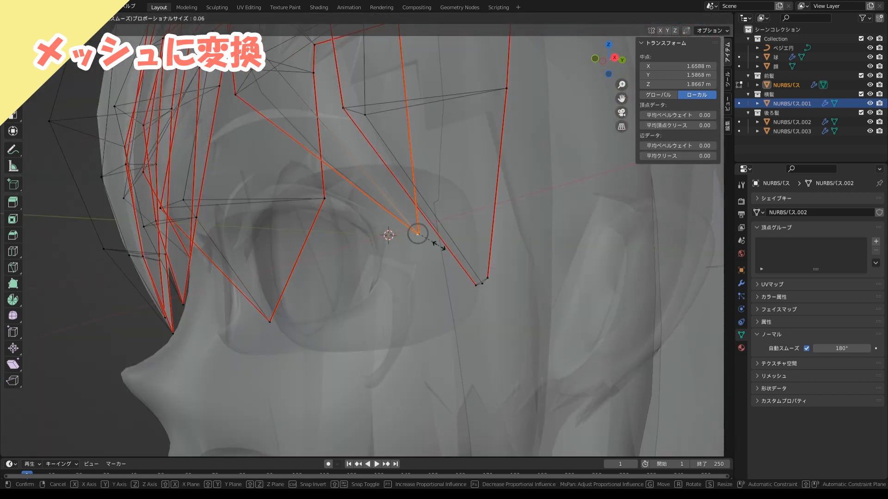
pyautogui.press('0')
pyautogui.press('Return')
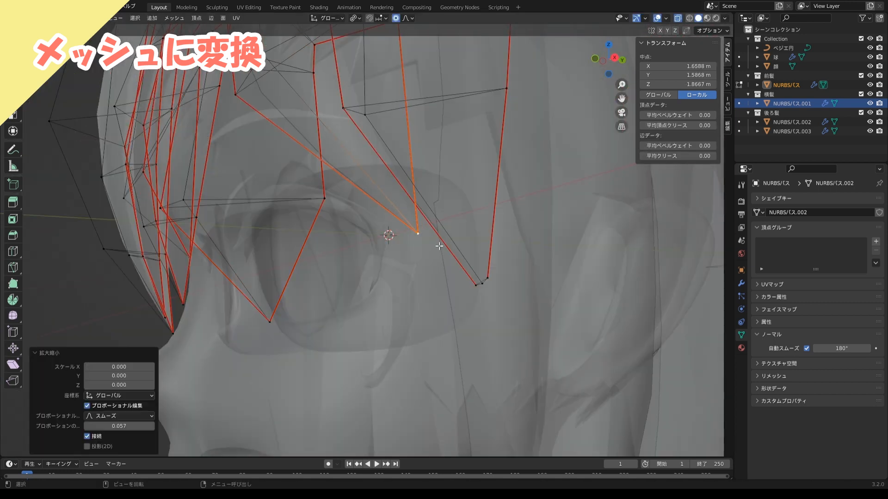
pyautogui.press('s')
pyautogui.press('0')
pyautogui.press('Return')
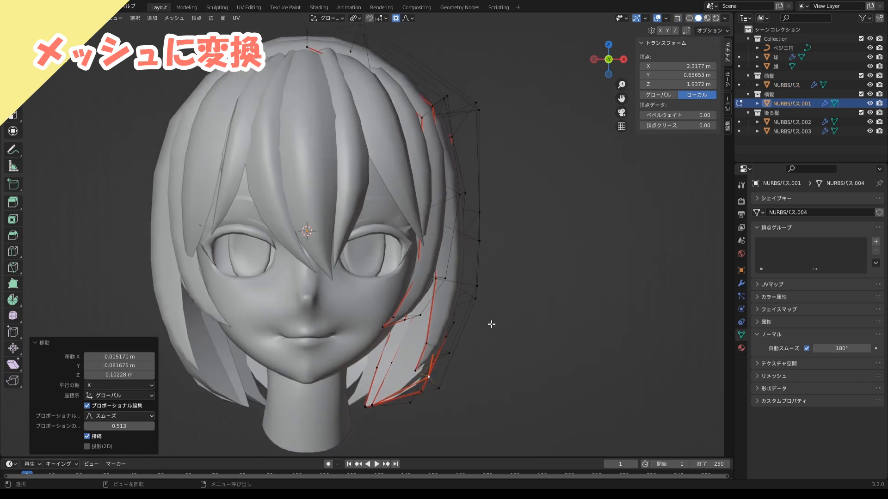
# Adjust the side hair's tip vertices, and close the first back-hair strand tip of NURBSパス.002 by scaling it to 0
pyautogui.press('g')
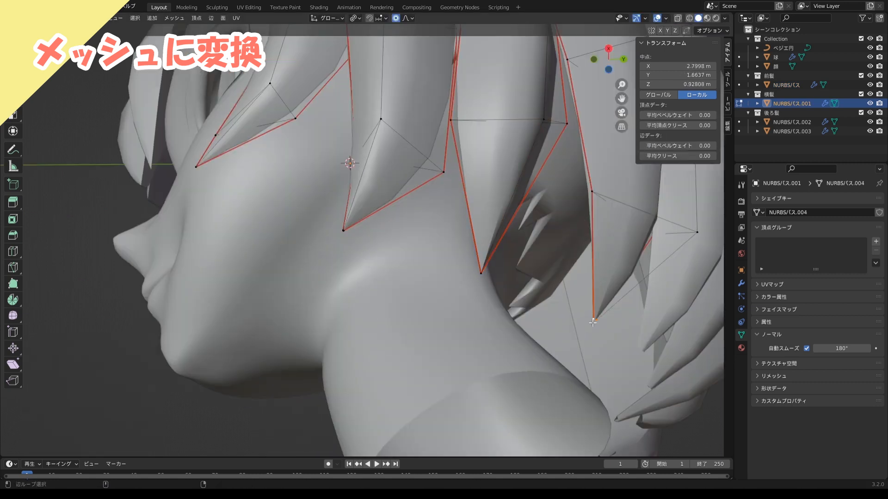
pyautogui.press('Return')
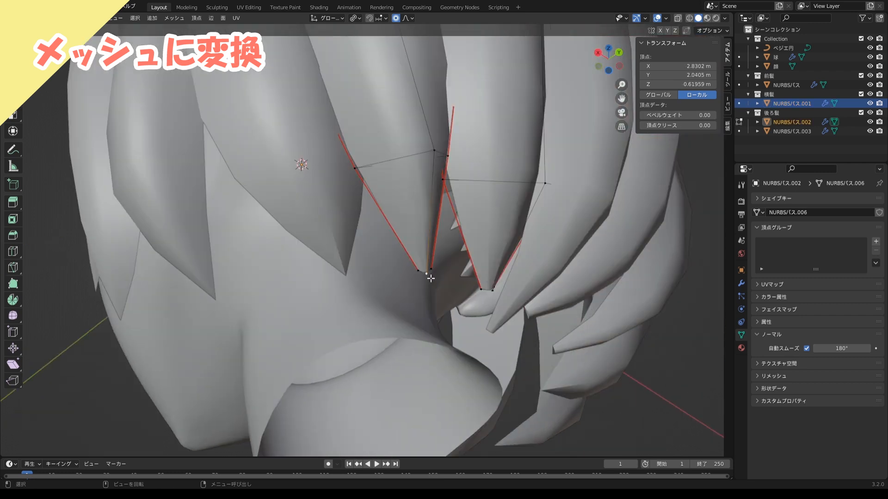
pyautogui.keyDown('shift'); pyautogui.click(431, 270); pyautogui.keyUp('shift')
pyautogui.click(418, 271)
pyautogui.keyDown('shift'); pyautogui.click(430, 271); pyautogui.keyUp('shift')
pyautogui.press('s')
pyautogui.press('0')
pyautogui.press('Return')
# Close the tip of the neighbouring back-hair strand by scaling its two tip vertices to 0
pyautogui.click(492, 292)
pyautogui.keyDown('shift'); pyautogui.click(481, 295); pyautogui.keyUp('shift')
pyautogui.press('s')
pyautogui.press('s')
pyautogui.press('0')
pyautogui.press('Return')
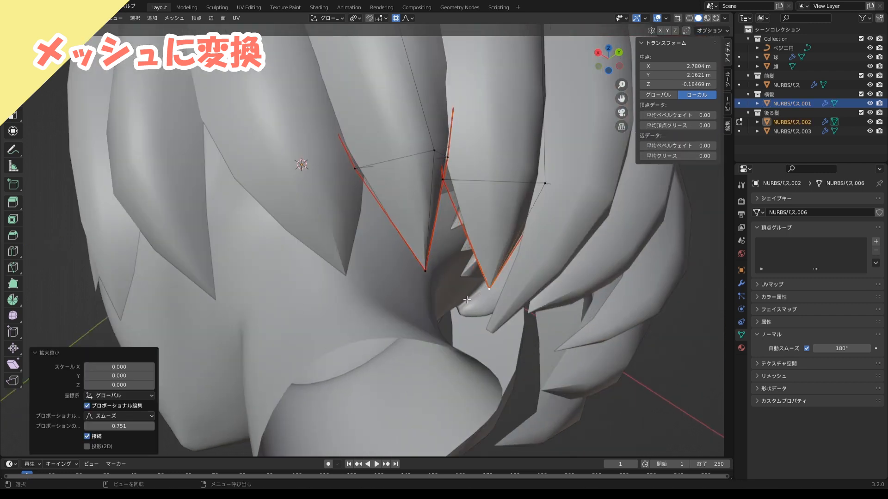
# Switch editing to the back-hair object NURBSパス.003 and scale its strand's tip vertices to 0
pyautogui.moveTo(481, 295); pyautogui.dragTo(464, 287, button='middle')
pyautogui.hotkey('alt', 'q')
pyautogui.click(416, 303)
pyautogui.keyDown('shift'); pyautogui.click(427, 303); pyautogui.keyUp('shift')
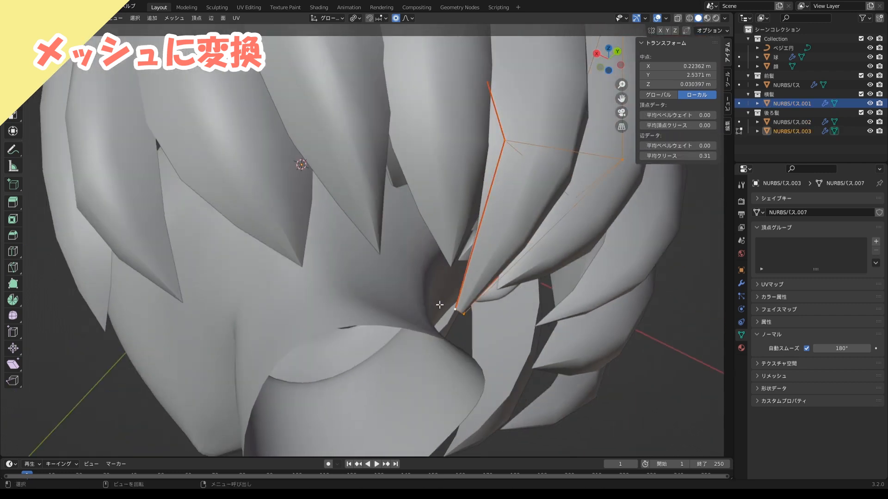
pyautogui.press('s')
pyautogui.press('0')
pyautogui.press('Return')
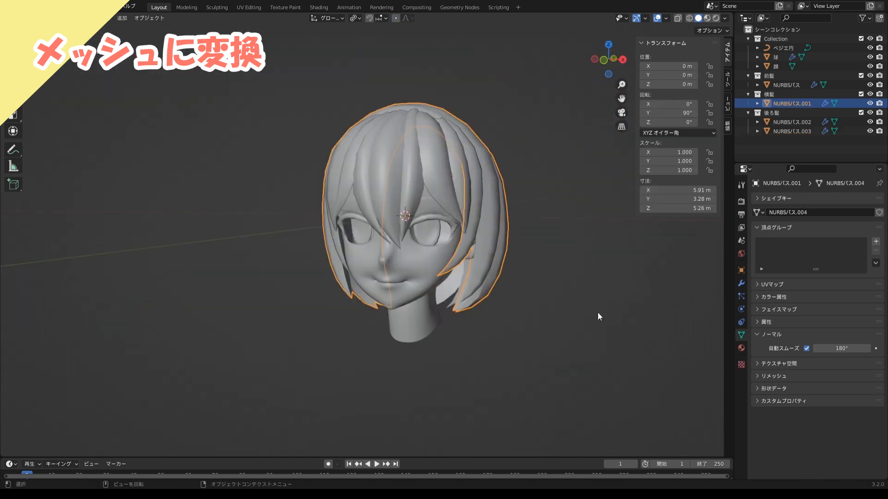
# Clear the object selection and show the viewport overlays again while editing the side hair
pyautogui.click(596, 314)
pyautogui.moveTo(592, 318)
pyautogui.mouseDown(button='middle')
pyautogui.moveTo(532, 316)
pyautogui.moveTo(568, 315)
pyautogui.moveTo(587, 326)
pyautogui.mouseUp(button='middle')
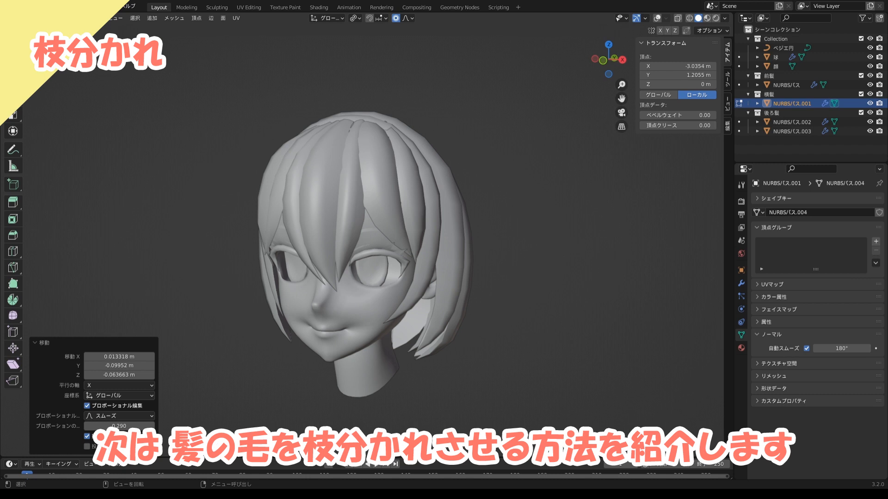
pyautogui.click(515, 288)
pyautogui.click(657, 18)
pyautogui.moveTo(506, 256); pyautogui.dragTo(501, 257, button='middle')
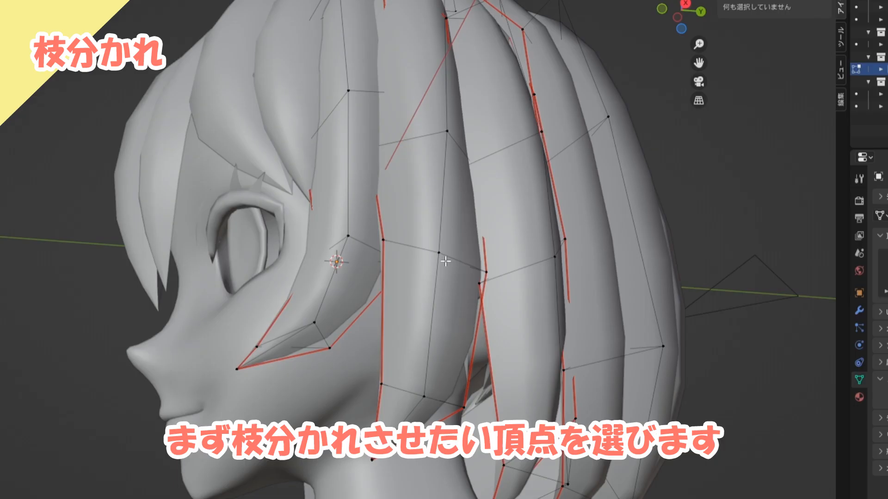
# Rip the middle vertex of the side strand beside the ear upward to open a hole for a branch
pyautogui.click(446, 258)
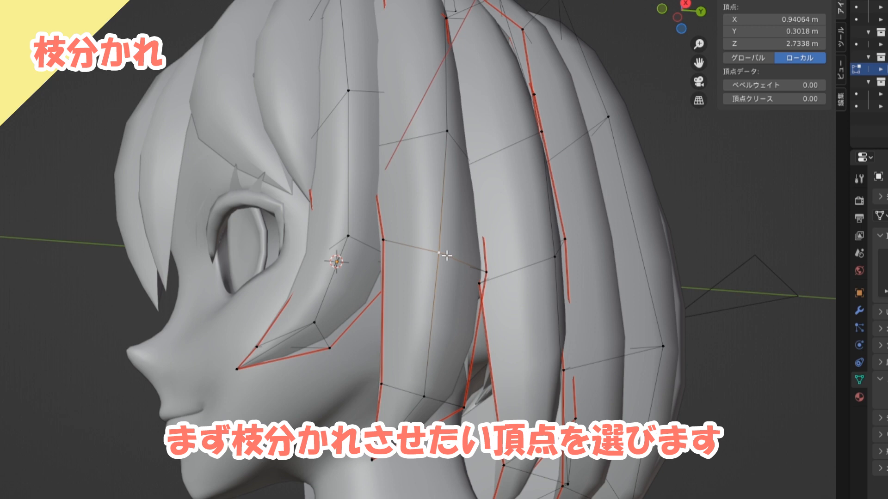
pyautogui.moveTo(445, 256); pyautogui.dragTo(450, 257, button='middle')
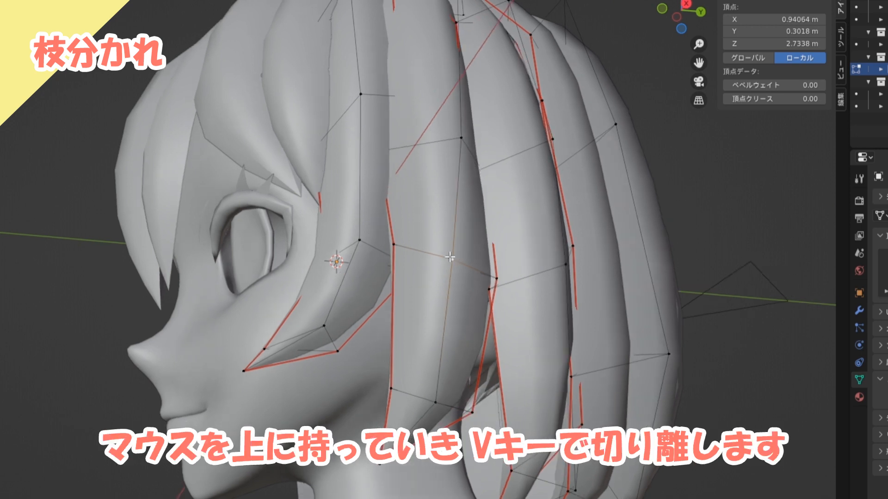
pyautogui.press('v')
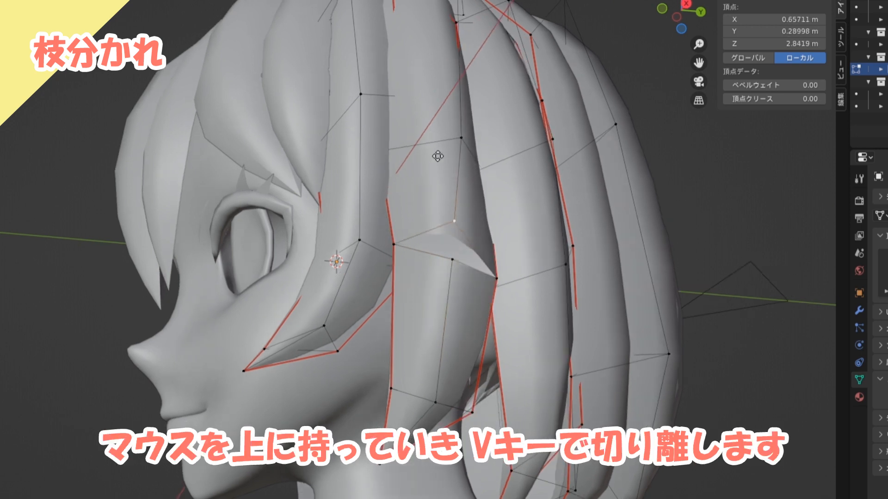
pyautogui.click(440, 136)
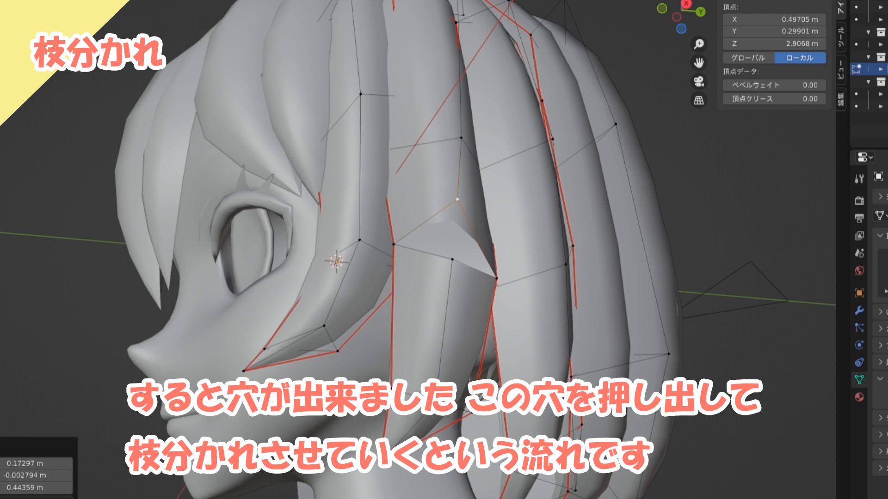
# Move the vertex at the lower edge of the side strand's hole inward and slightly backward
pyautogui.press('g')
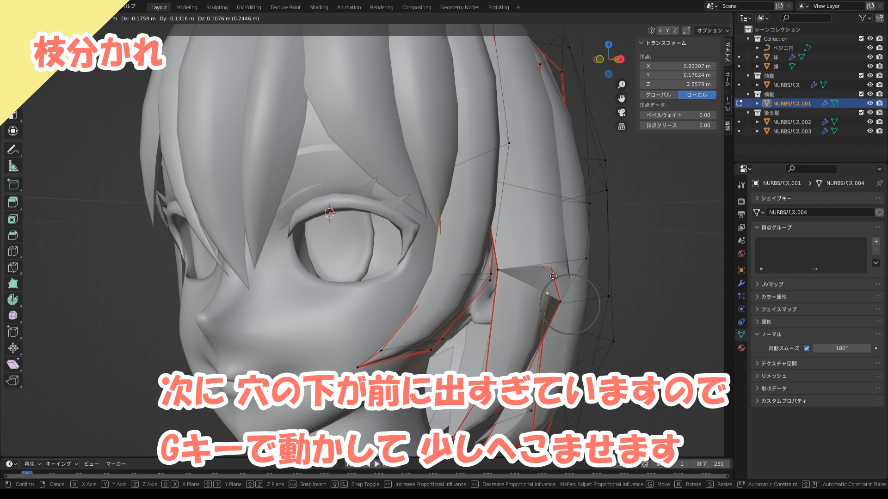
pyautogui.click(552, 276)
pyautogui.scroll(2, 511, 268)
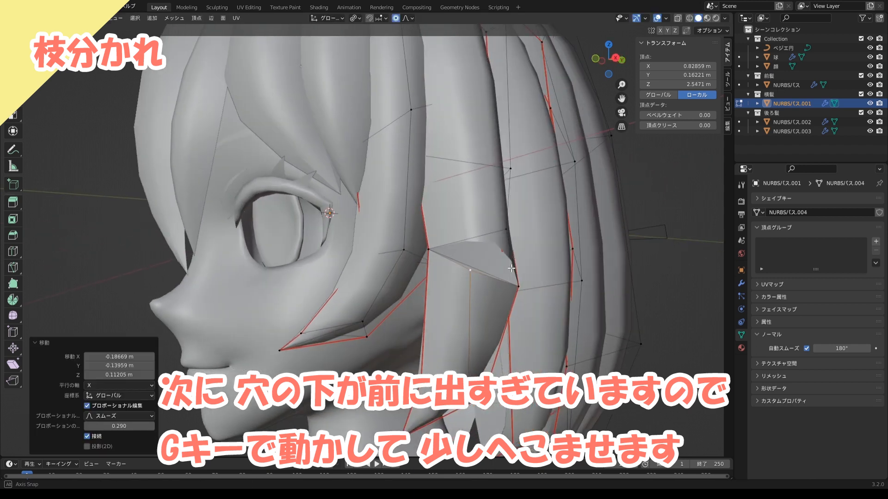
pyautogui.moveTo(512, 268); pyautogui.dragTo(506, 266, button='middle')
pyautogui.moveTo(455, 257); pyautogui.dragTo(453, 257, button='middle')
pyautogui.press('g')
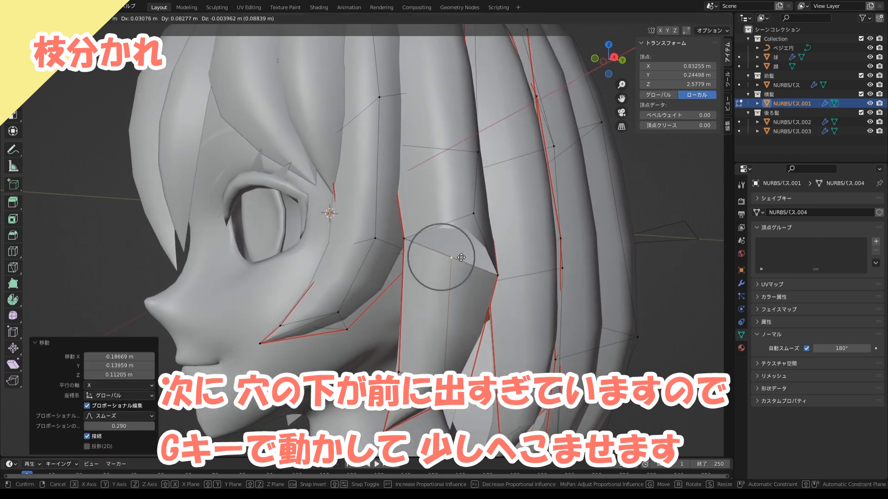
pyautogui.click(469, 260)
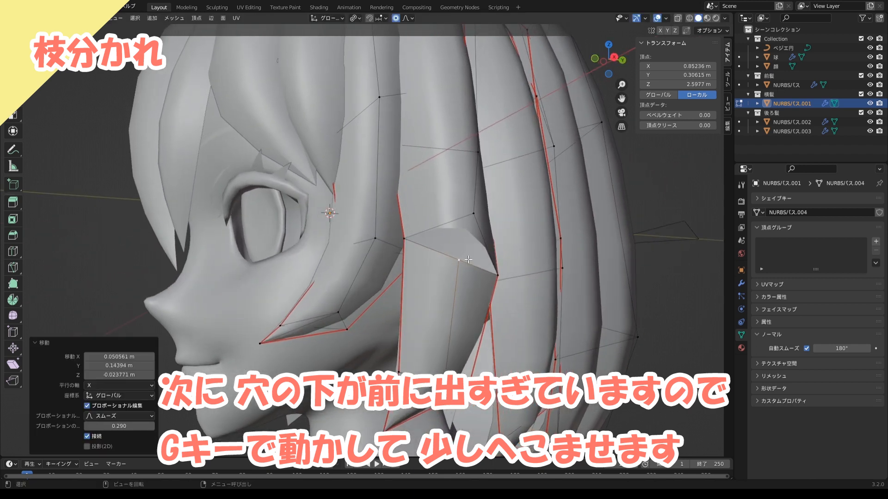
# Select the edge loop around the hole and extrude it downward as the branch's first segment
pyautogui.keyDown('alt'); pyautogui.click(476, 227); pyautogui.keyUp('alt')
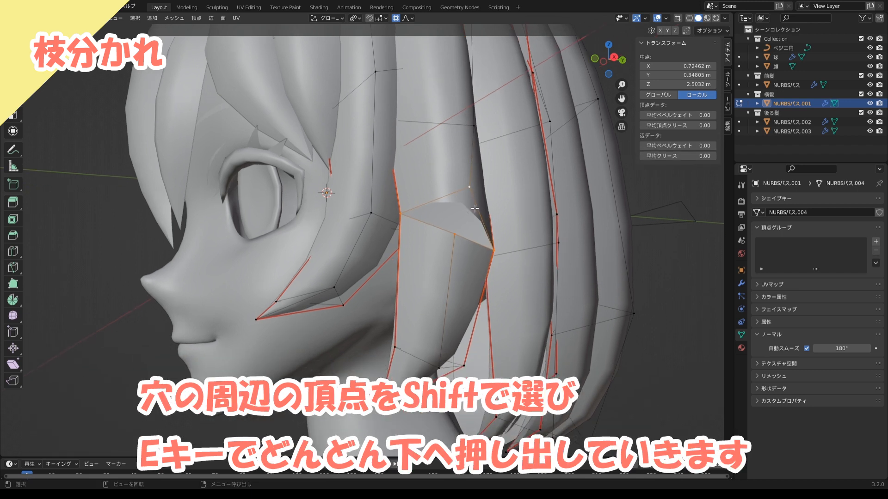
pyautogui.press('e')
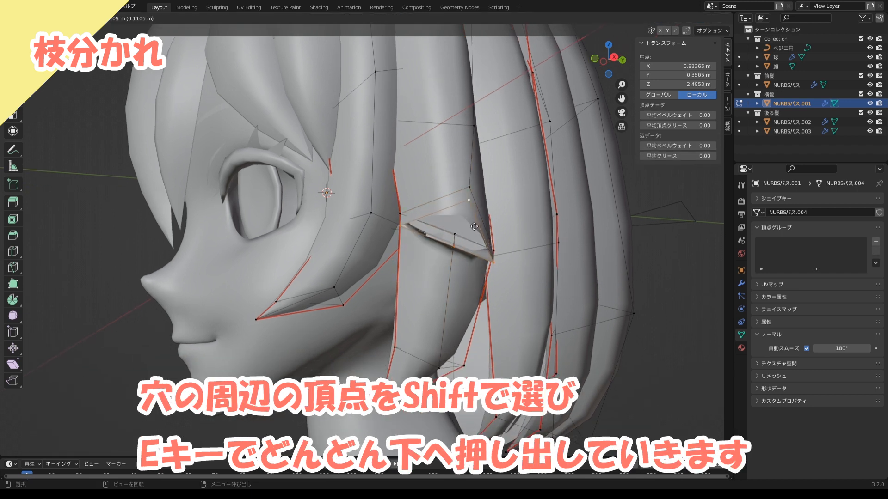
pyautogui.click(477, 289)
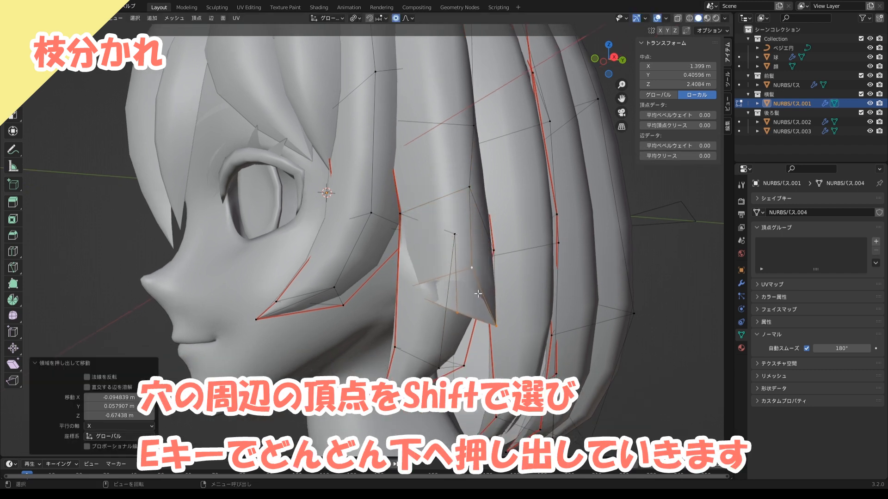
# Reposition the branch's extruded loop along the side strand and extrude a second segment downward
pyautogui.moveTo(478, 289); pyautogui.dragTo(577, 259, button='middle')
pyautogui.scroll(-1, 576, 285)
pyautogui.press('g')
pyautogui.click(602, 279)
pyautogui.press('e')
pyautogui.click(579, 340)
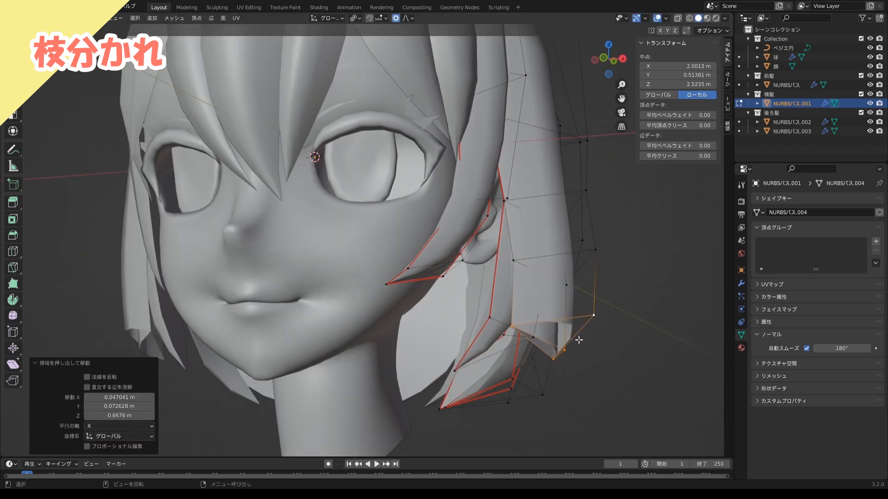
# Close the branch's end into a pointed tip by scaling its end loop to 0
pyautogui.moveTo(639, 328); pyautogui.dragTo(650, 327, button='middle')
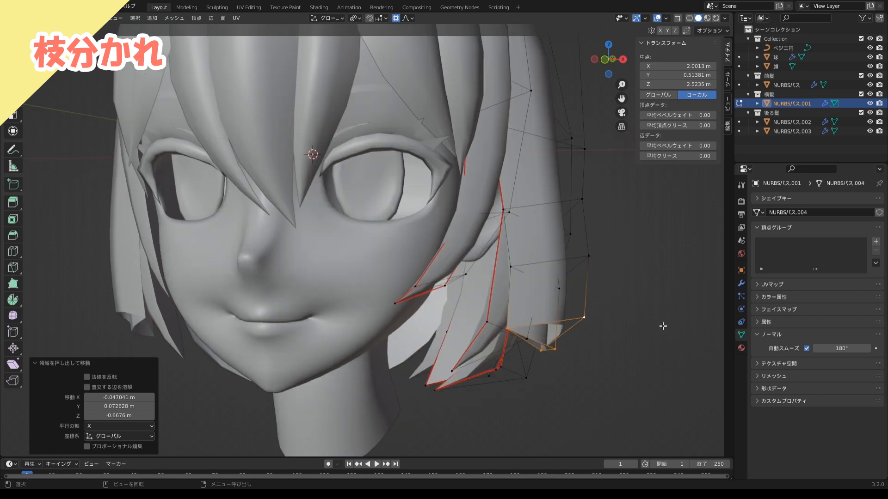
pyautogui.press('s')
pyautogui.press('0')
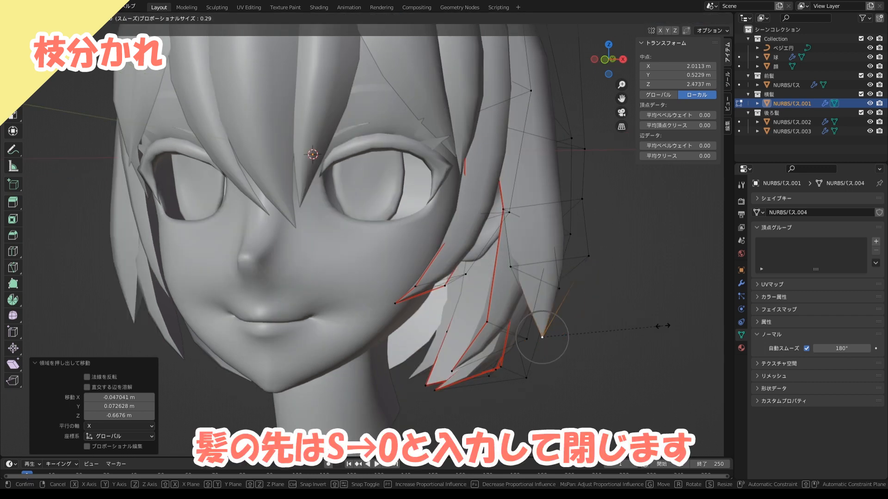
pyautogui.press('Return')
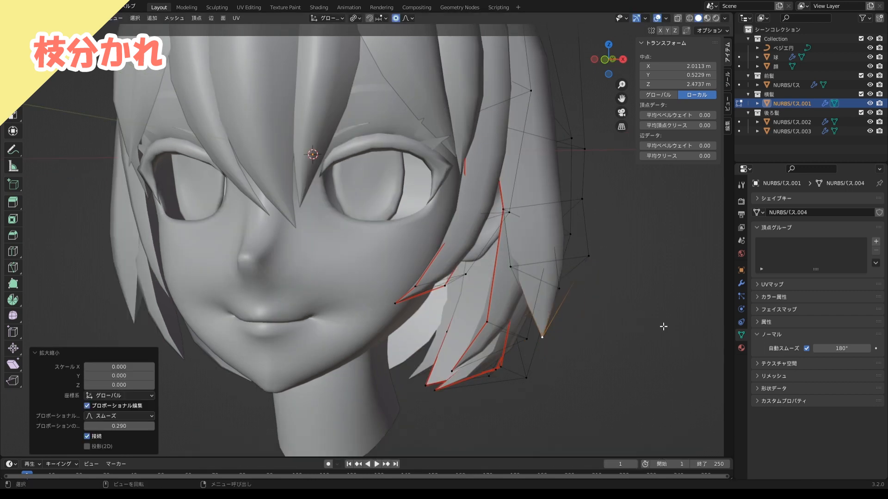
# Move the branch's tip and the outer vertex above it to refine the branch's curve
pyautogui.press('g')
pyautogui.click(615, 307)
pyautogui.click(596, 263)
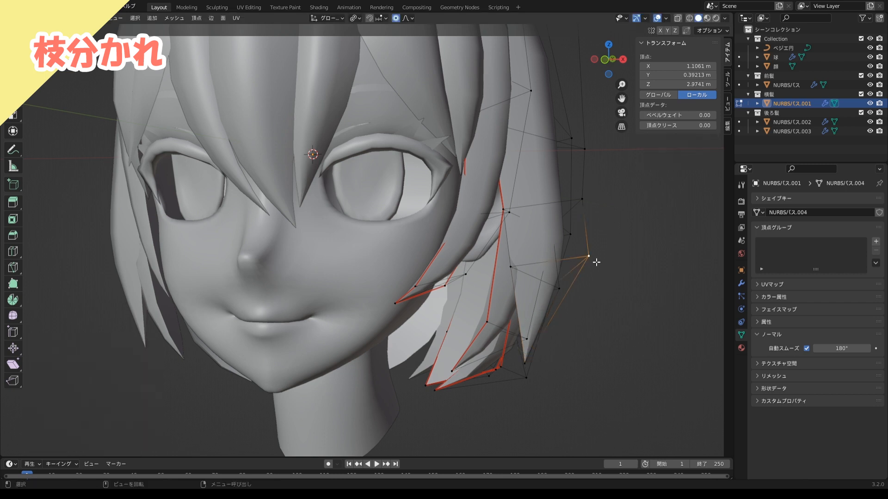
pyautogui.press('g')
pyautogui.click(602, 297)
# Give the branch's two side edge runs a mean crease of 1.00, mark them as seam and sharp, and clear the selection
pyautogui.moveTo(574, 287); pyautogui.dragTo(521, 297, button='middle')
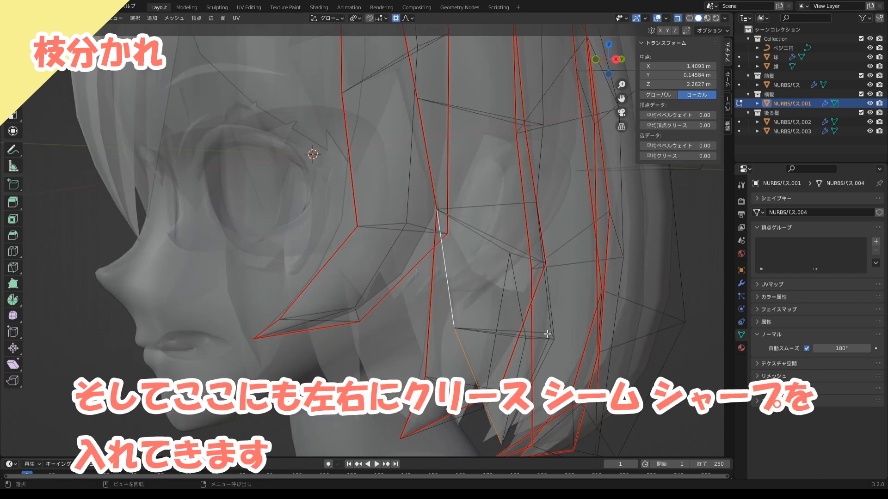
pyautogui.moveTo(547, 334); pyautogui.dragTo(461, 335, button='middle')
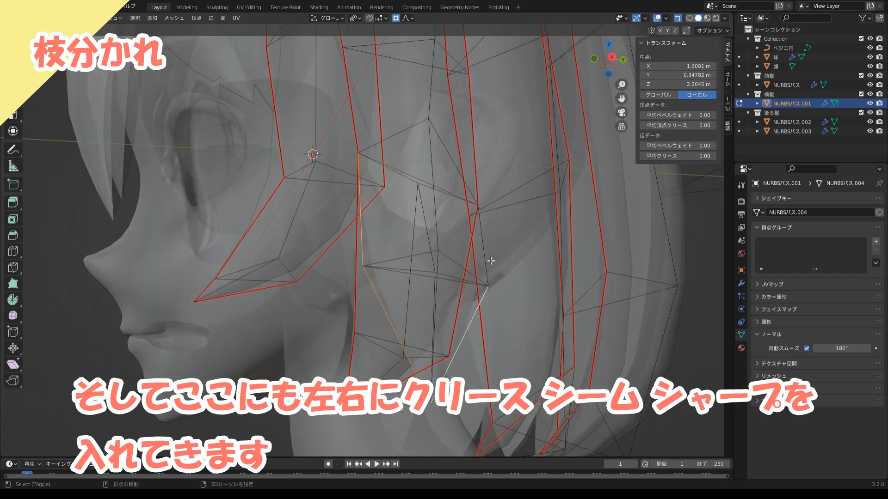
pyautogui.moveTo(678, 155); pyautogui.dragTo(716, 156)
pyautogui.click(211, 18)
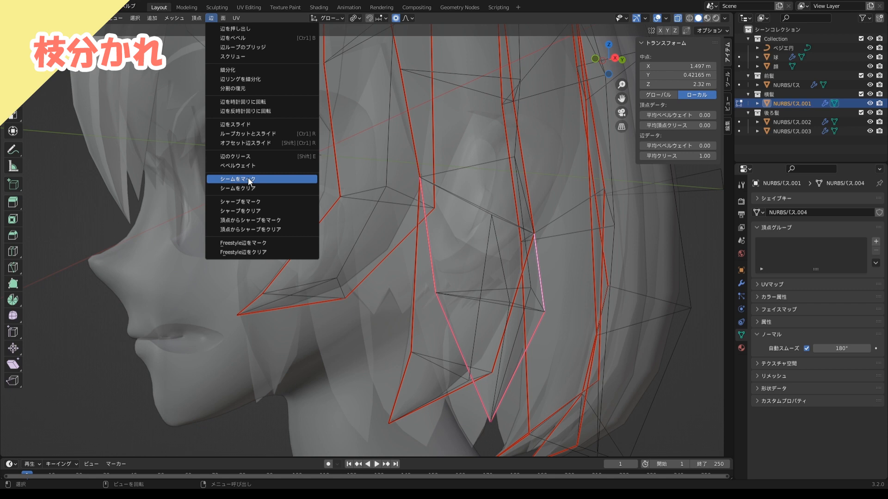
pyautogui.click(248, 178)
pyautogui.click(211, 18)
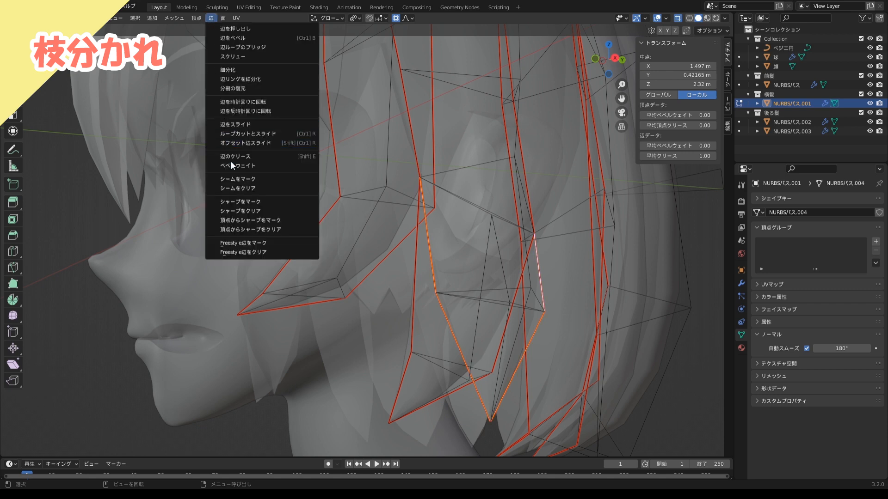
pyautogui.click(240, 202)
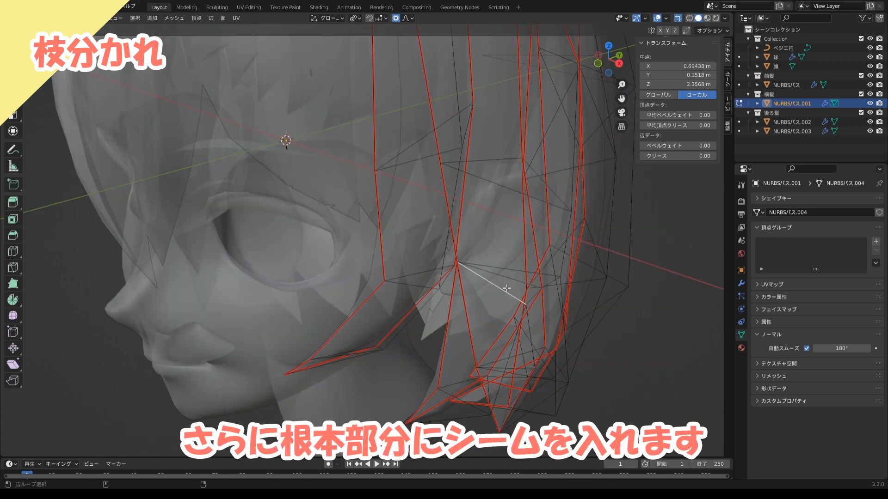
pyautogui.hotkey('alt', 'a')
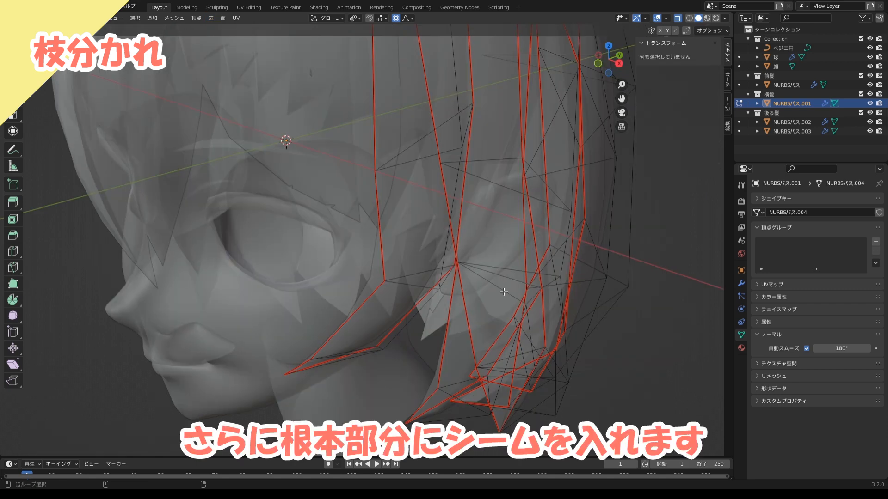
# Mark the edges around the base of the branching strand as a seam and turn off X-ray display
pyautogui.keyDown('alt'); pyautogui.click(504, 291); pyautogui.keyUp('alt')
pyautogui.moveTo(504, 292); pyautogui.dragTo(500, 283, button='middle')
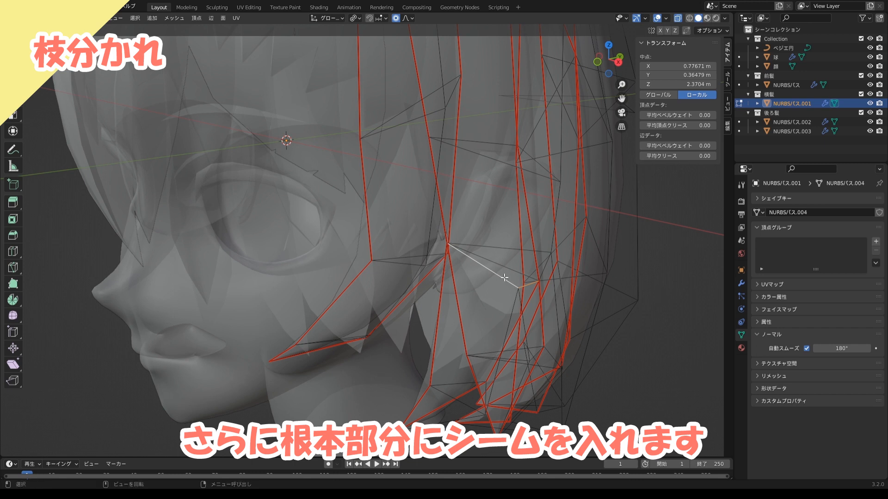
pyautogui.click(503, 278)
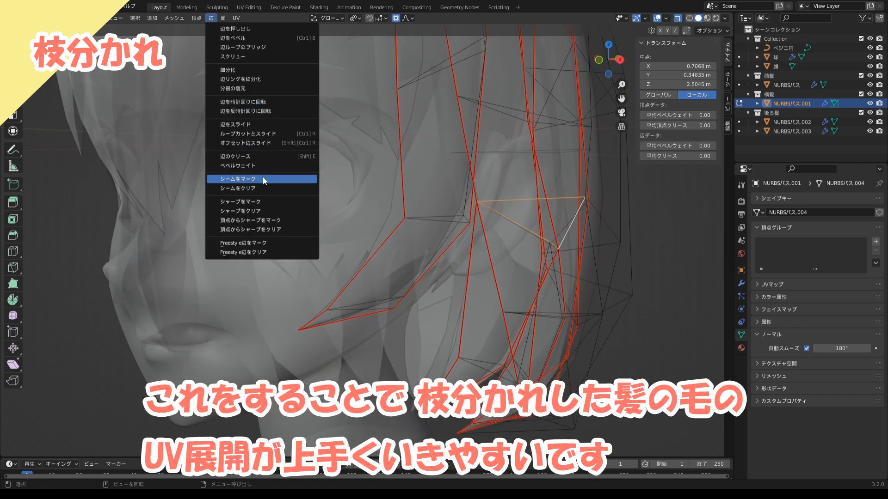
pyautogui.click(263, 178)
pyautogui.moveTo(497, 230); pyautogui.dragTo(503, 206, button='middle')
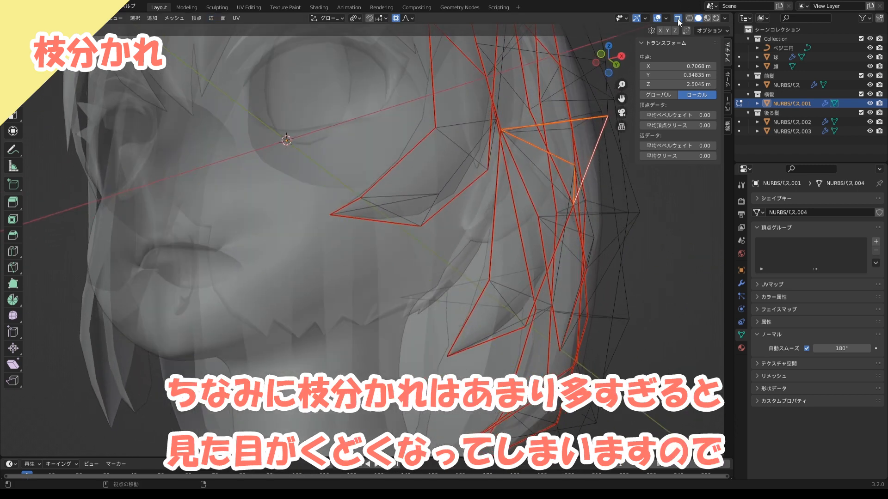
pyautogui.moveTo(580, 105); pyautogui.dragTo(502, 242, button='middle')
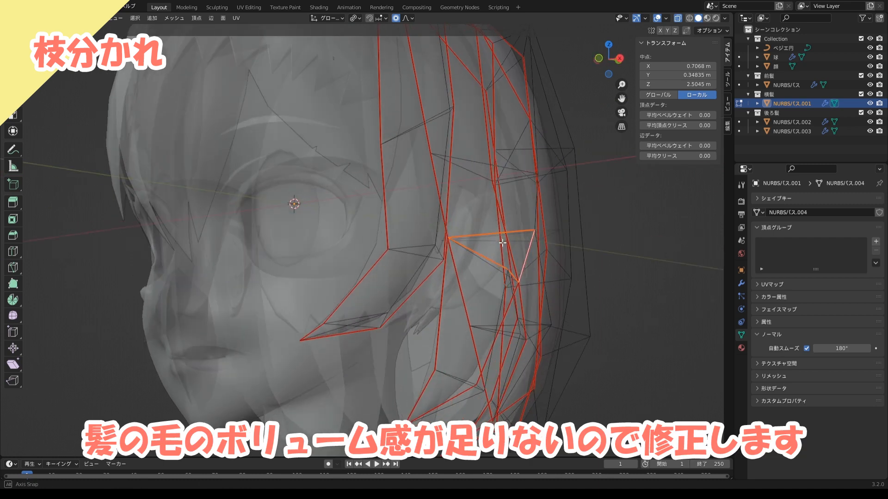
pyautogui.click(677, 18)
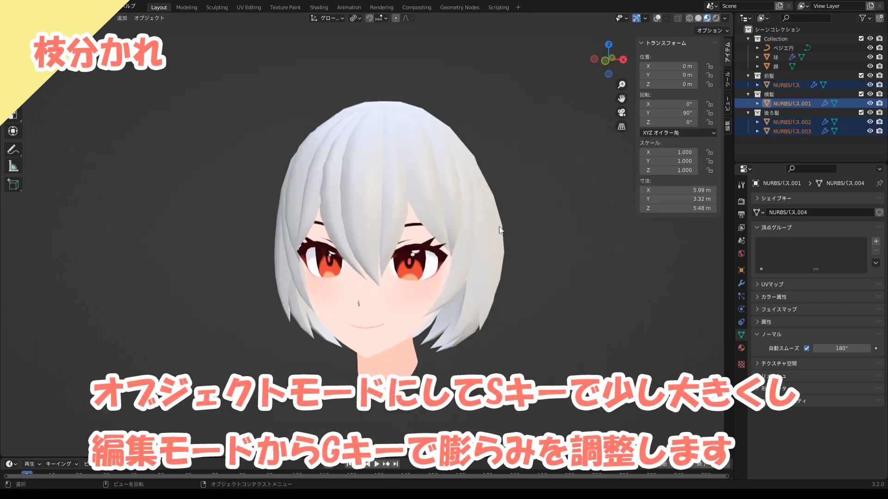
# Scale all the hair objects up together to 1.046
pyautogui.press('s')
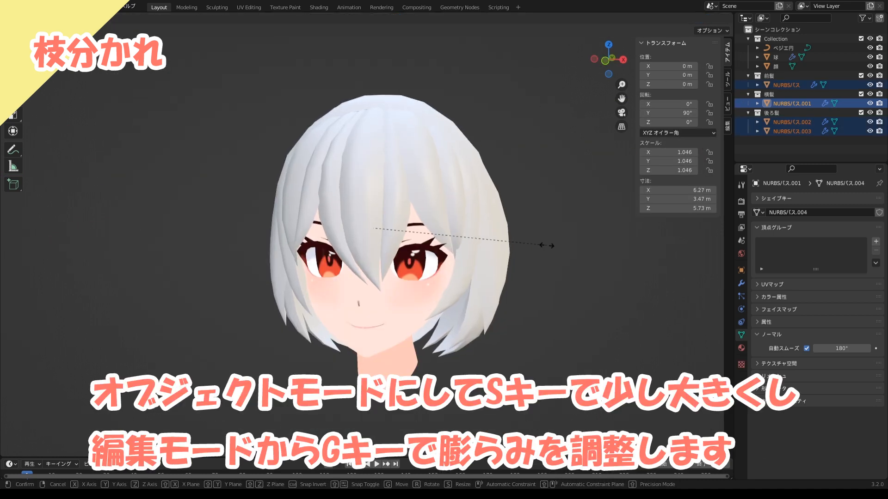
pyautogui.click(547, 246)
pyautogui.moveTo(423, 221); pyautogui.dragTo(434, 186, button='middle')
# Switch to solid shading and lower a centre-line vertex of the side hair mesh at the crown
pyautogui.click(436, 208)
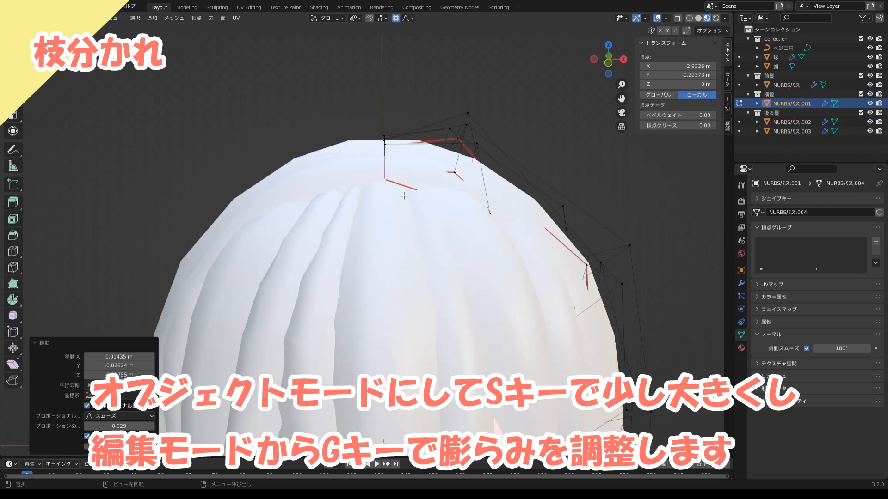
pyautogui.click(698, 21)
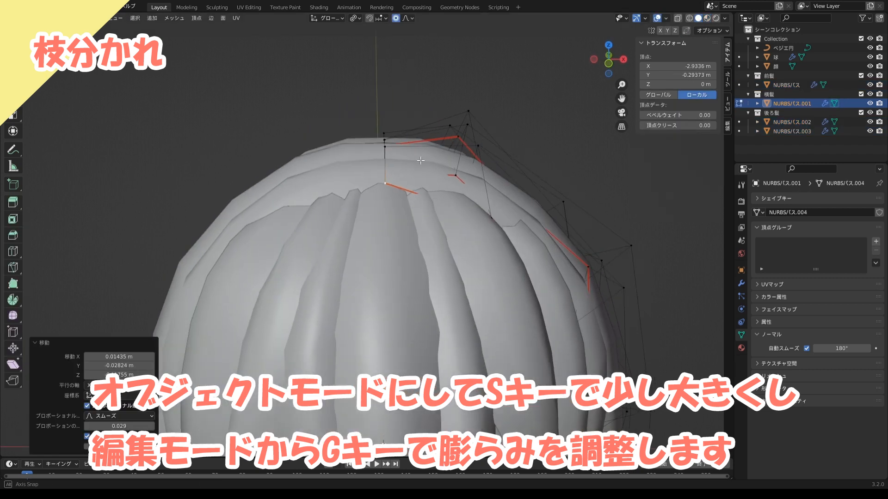
pyautogui.click(387, 148)
pyautogui.press('g')
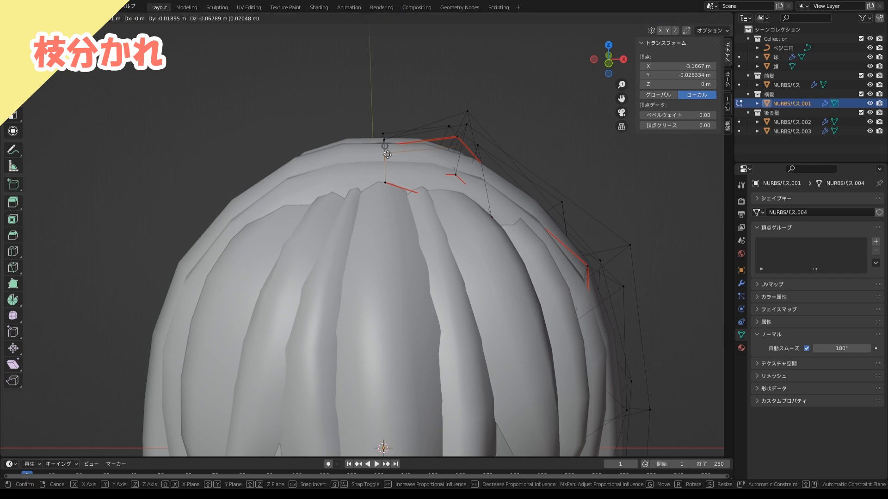
pyautogui.click(387, 154)
pyautogui.moveTo(387, 155); pyautogui.dragTo(387, 171, button='middle')
# Lower further centre-line vertices of the side hair mesh at the crown to even out its volume
pyautogui.click(386, 152)
pyautogui.press('g')
pyautogui.click(386, 157)
pyautogui.click(386, 149)
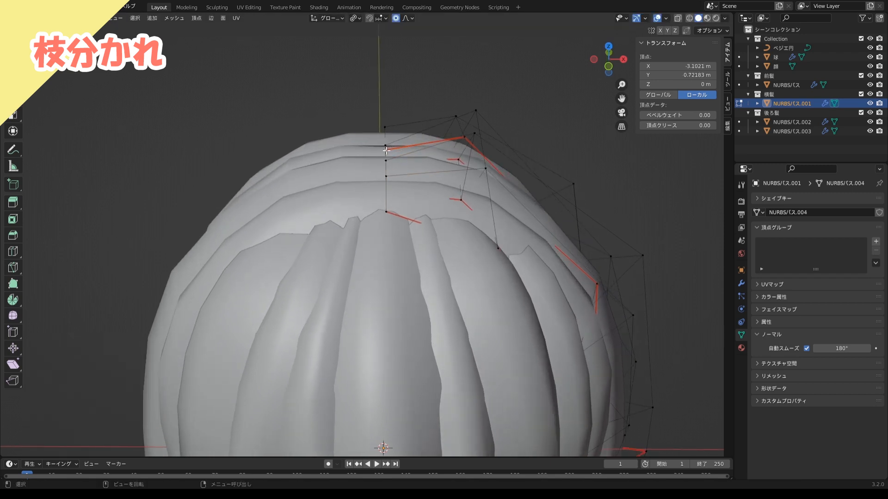
pyautogui.press('g')
pyautogui.click(386, 152)
pyautogui.click(386, 140)
pyautogui.press('g')
pyautogui.click(386, 146)
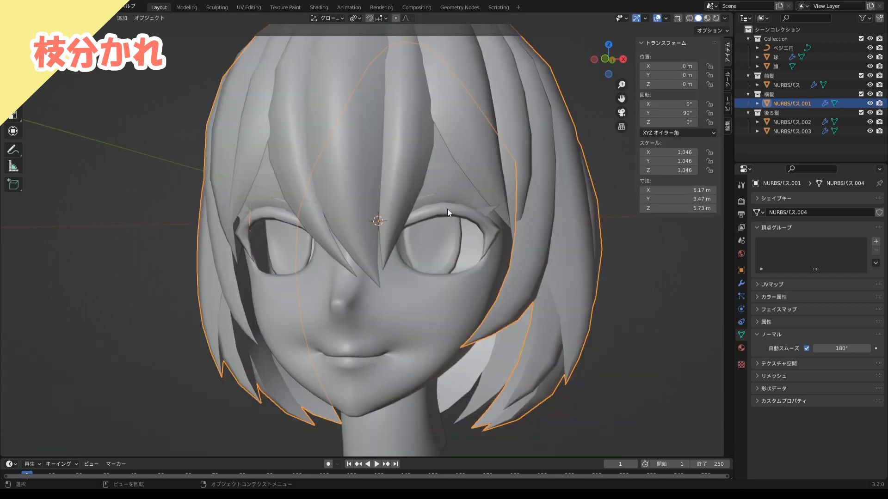
# Move vertices of the side strand beside the face and one near its lower tip to adjust the bulge
pyautogui.scroll(4, 546, 259)
pyautogui.press('g')
pyautogui.click(546, 258)
pyautogui.moveTo(545, 259); pyautogui.dragTo(536, 261, button='middle')
pyautogui.click(598, 257)
pyautogui.press('g')
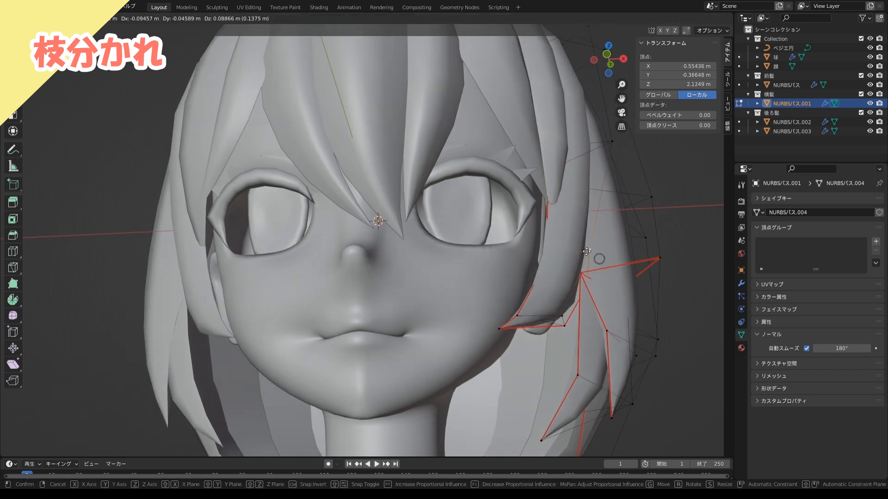
pyautogui.click(588, 251)
pyautogui.click(561, 319)
pyautogui.press('g')
pyautogui.click(552, 319)
# Adjust an upper outer vertex of the side hair and hide the overlays to inspect the overall shape
pyautogui.click(544, 231)
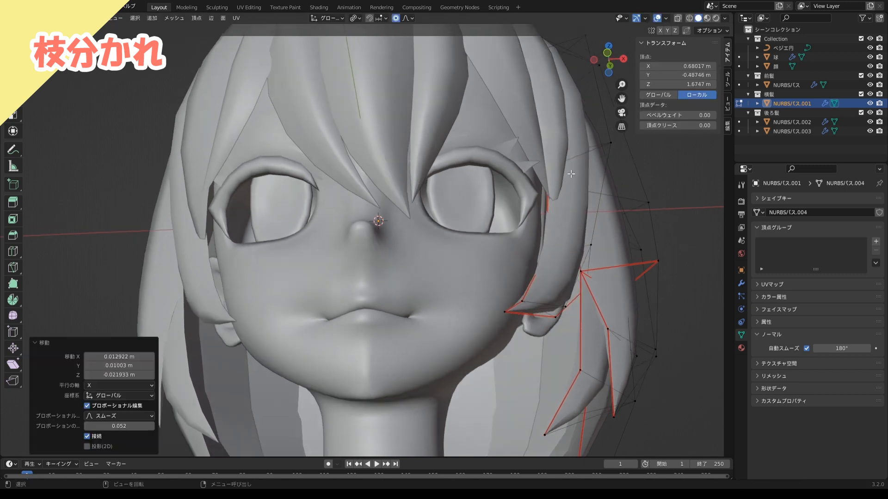
pyautogui.moveTo(544, 231); pyautogui.dragTo(545, 100, button='middle')
pyautogui.click(556, 129)
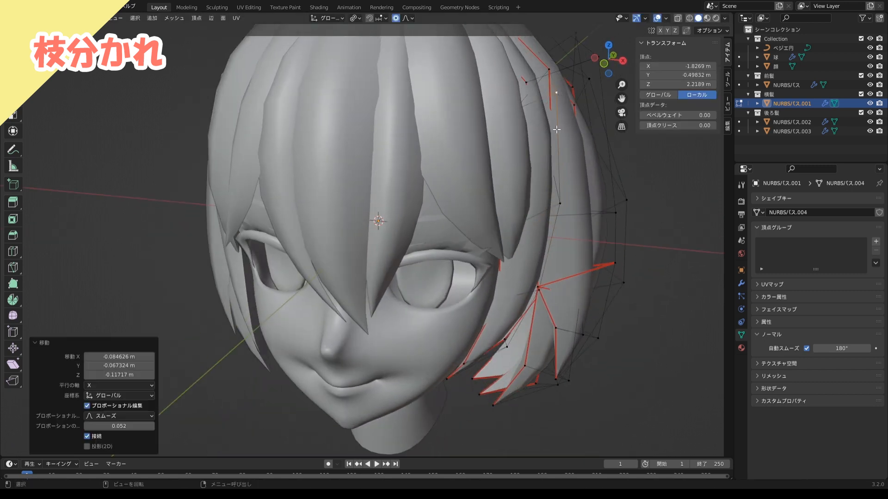
pyautogui.moveTo(556, 129); pyautogui.dragTo(515, 185, button='middle')
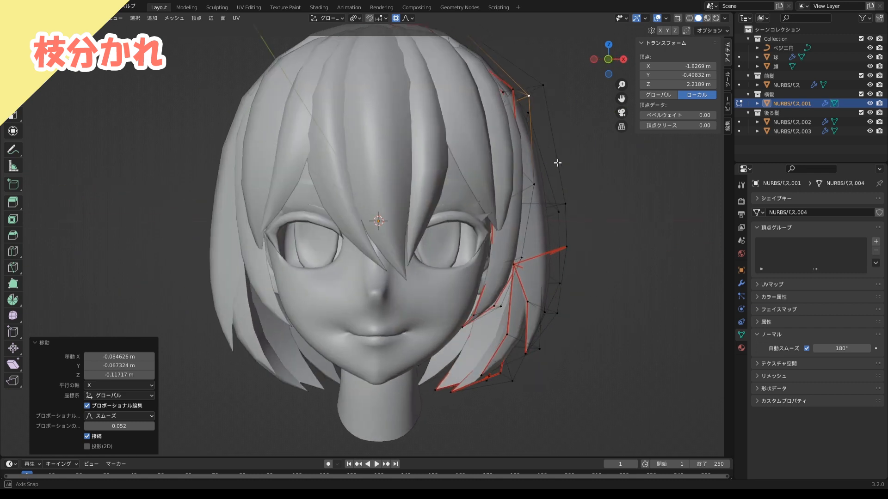
pyautogui.scroll(-2, 515, 185)
pyautogui.scroll(1, 516, 234)
pyautogui.hotkey('alt', 'shift', 'z')
pyautogui.moveTo(516, 234); pyautogui.dragTo(524, 299, button='middle')
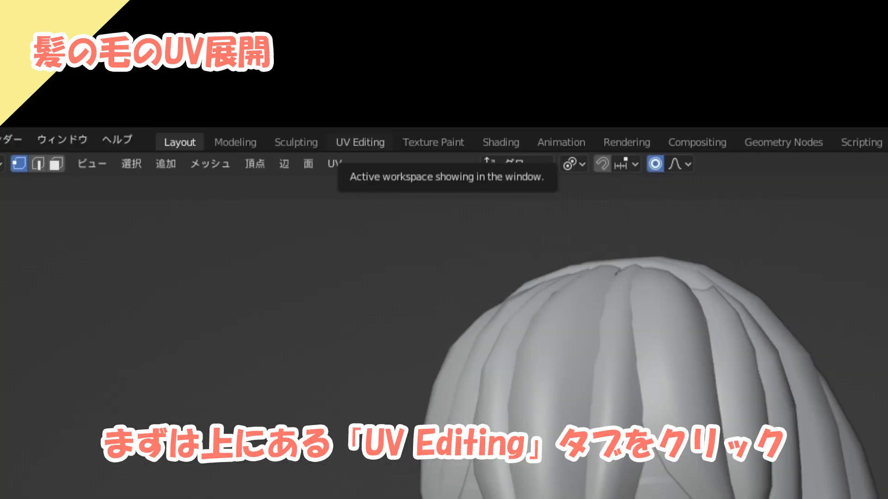
# Switch to the UV Editing workspace, show the overlays, and put all the hair objects into Edit Mode together
pyautogui.click(369, 145)
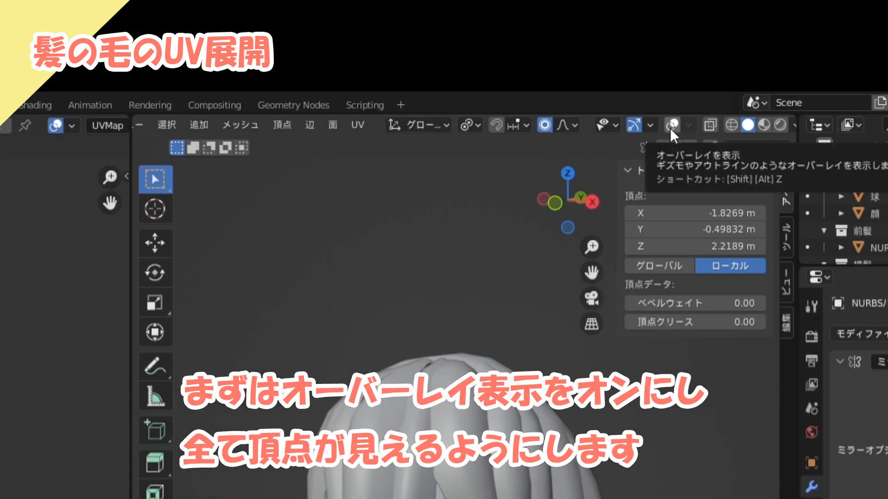
pyautogui.click(672, 125)
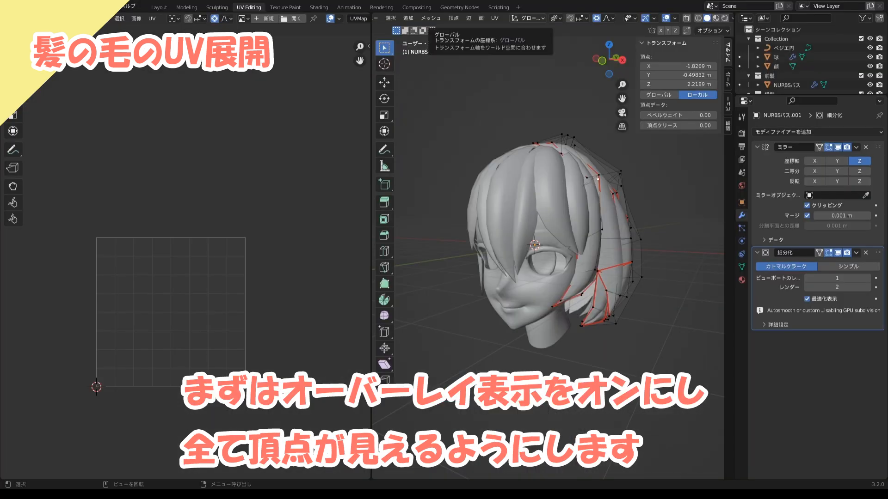
pyautogui.keyDown('shift'); pyautogui.click(792, 84); pyautogui.keyUp('shift')
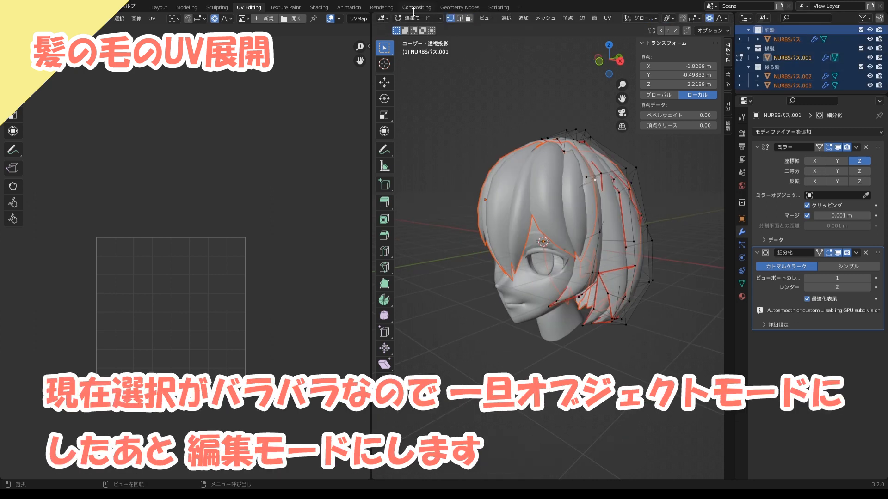
pyautogui.click(417, 18)
pyautogui.click(420, 28)
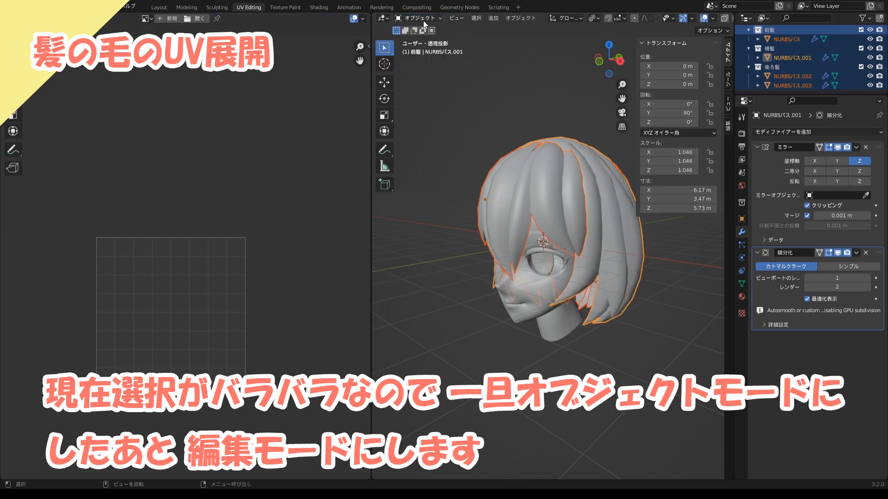
pyautogui.click(423, 19)
pyautogui.click(425, 38)
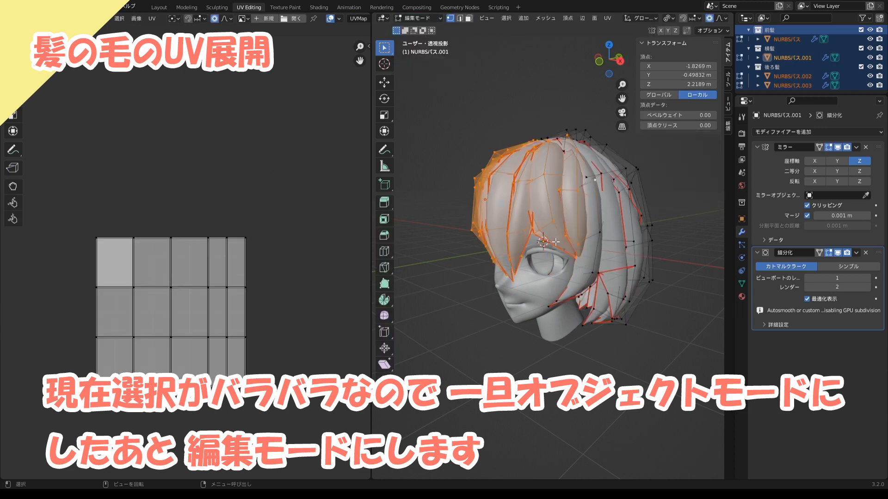
# Select all the hair geometry and unwrap it into the UV map
pyautogui.press('a')
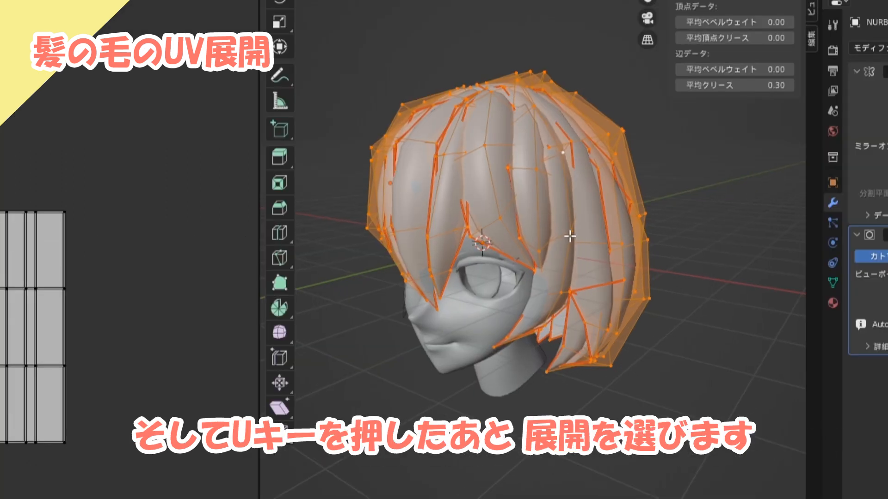
pyautogui.press('u')
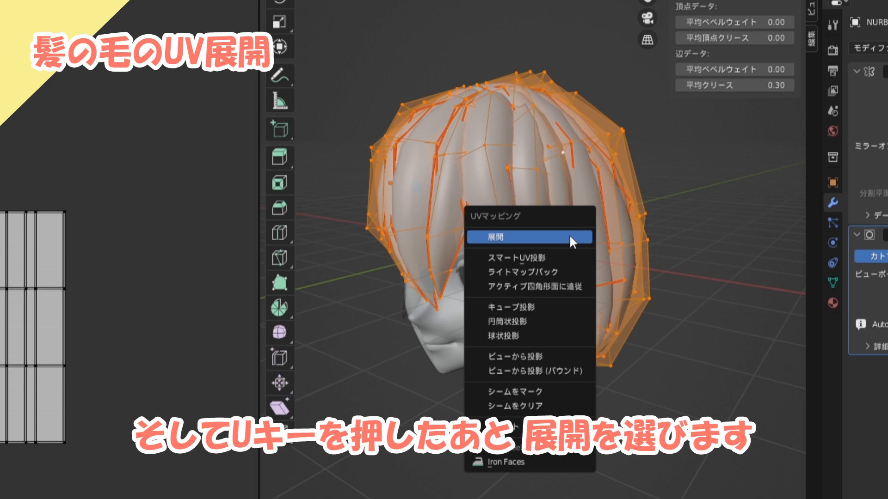
pyautogui.click(570, 238)
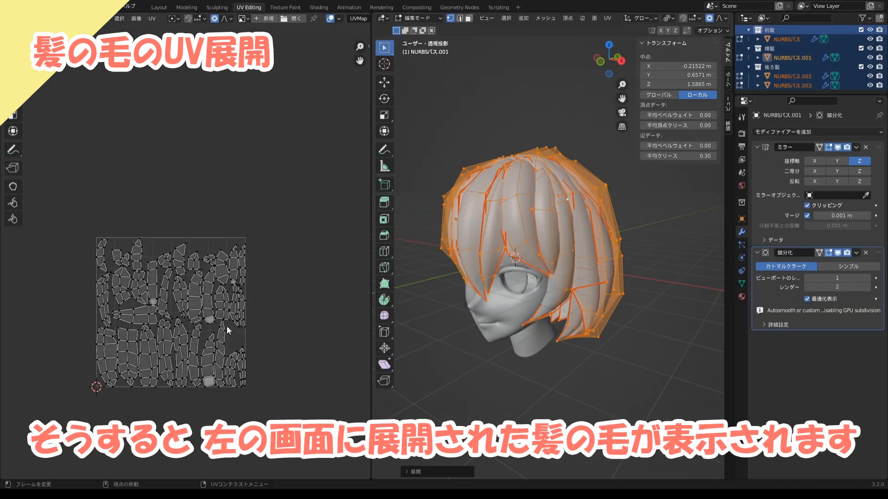
pyautogui.scroll(4, 226, 326)
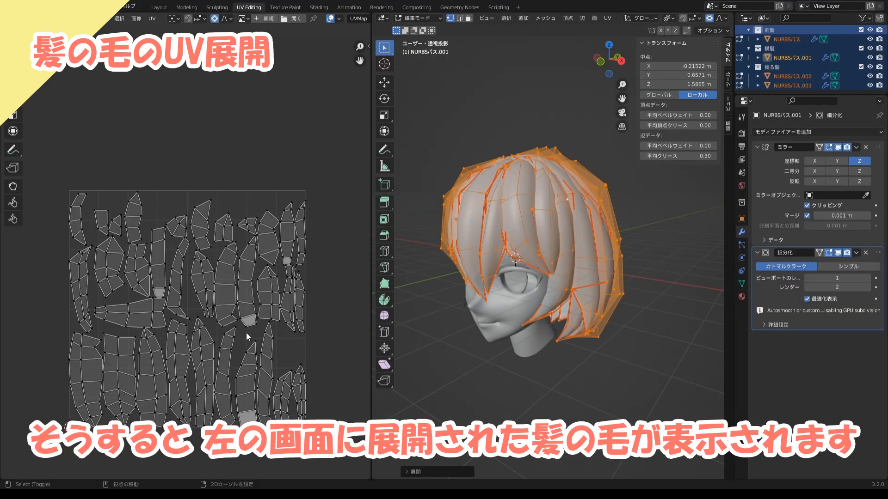
pyautogui.keyDown('shift'); pyautogui.moveTo(246, 332); pyautogui.dragTo(248, 326, button='middle'); pyautogui.keyUp('shift')
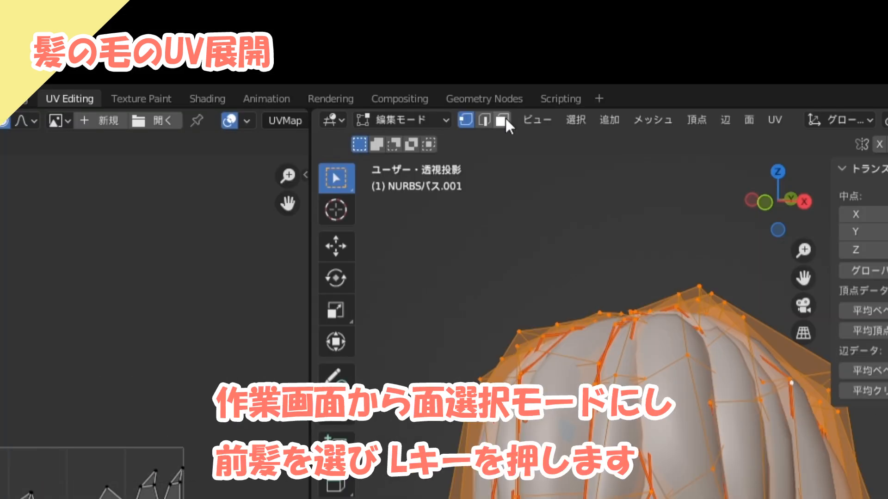
# In face select mode, select the central bang strand with a linked selection delimited by Normal
pyautogui.click(469, 18)
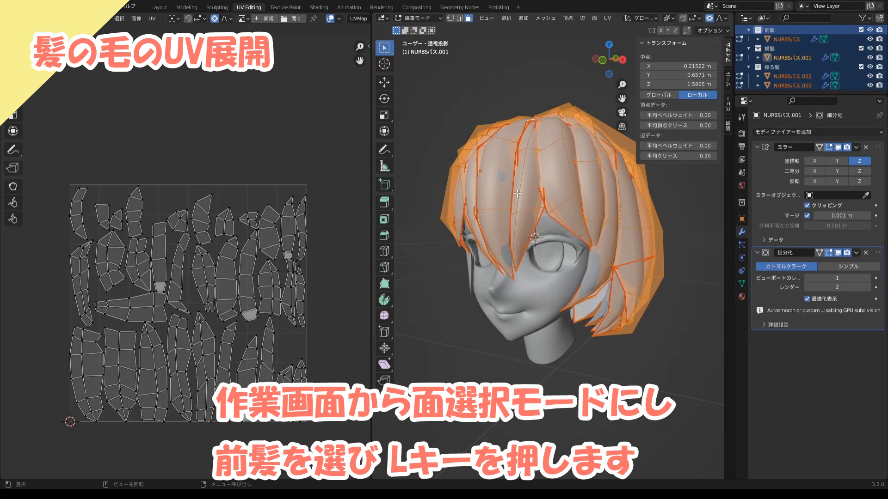
pyautogui.click(493, 229)
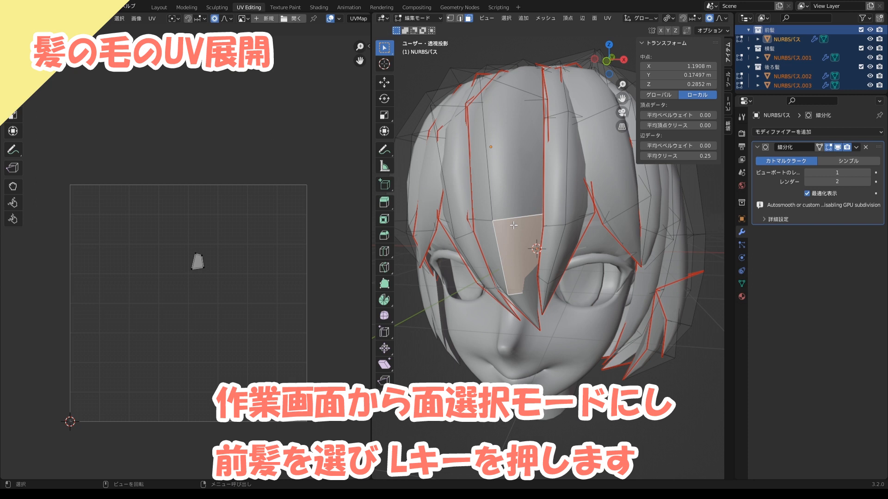
pyautogui.press('l')
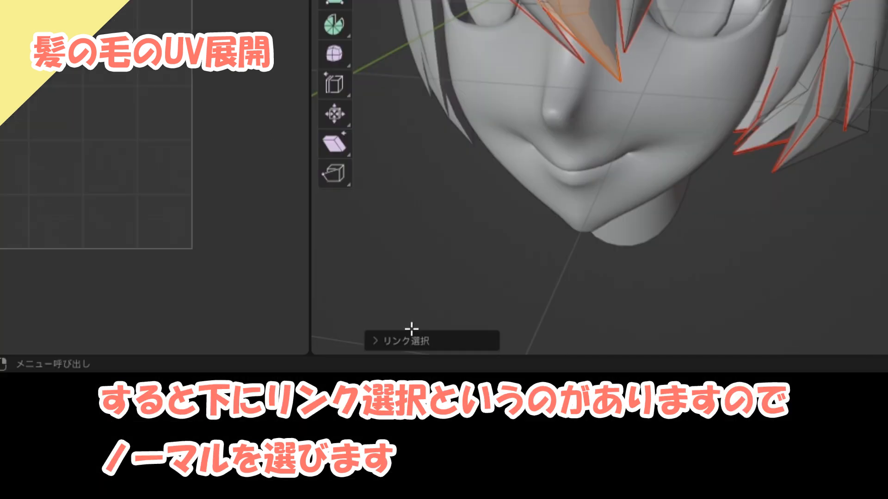
pyautogui.click(423, 472)
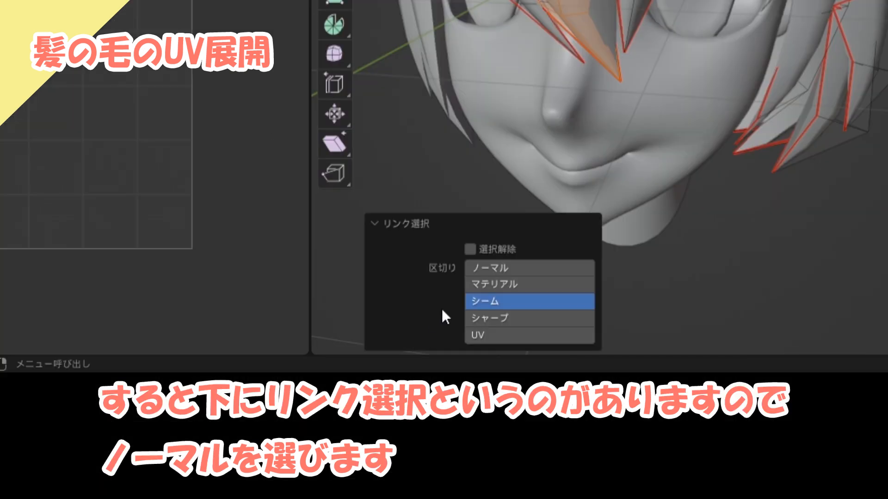
pyautogui.click(507, 264)
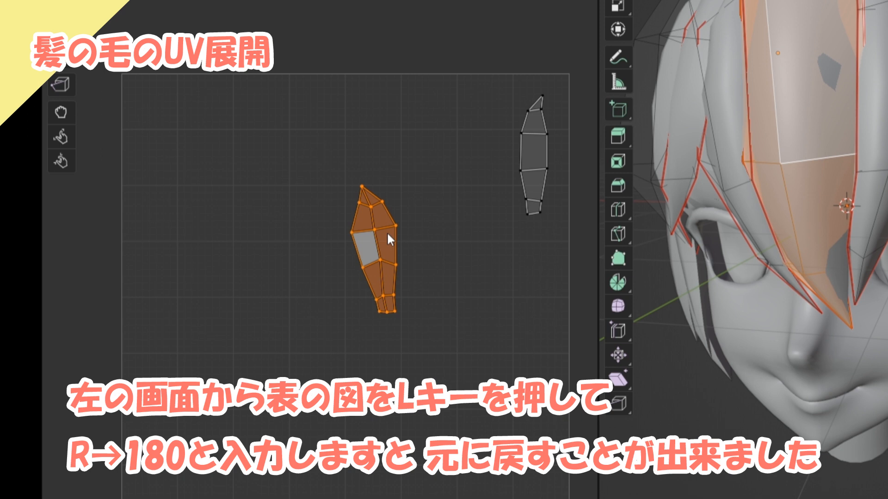
# Rotate the bang strand's front and back UV islands by 180 degrees each
pyautogui.write('r180')
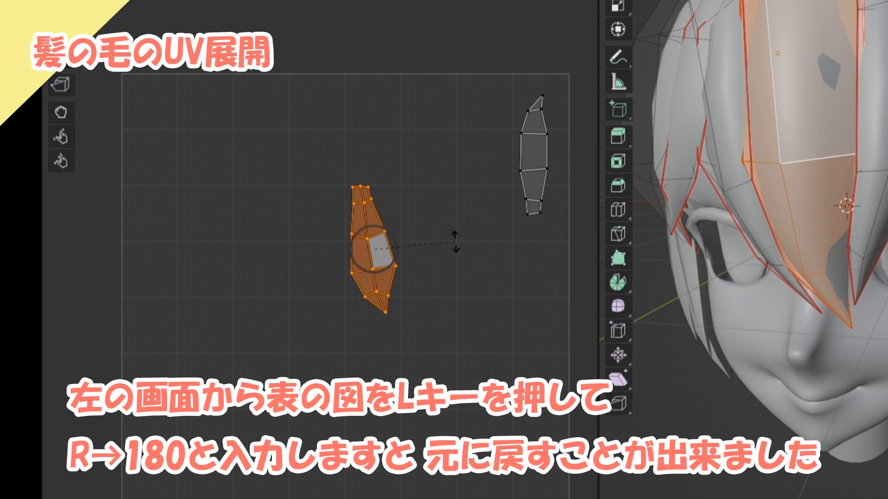
pyautogui.press('Return')
pyautogui.click(526, 198)
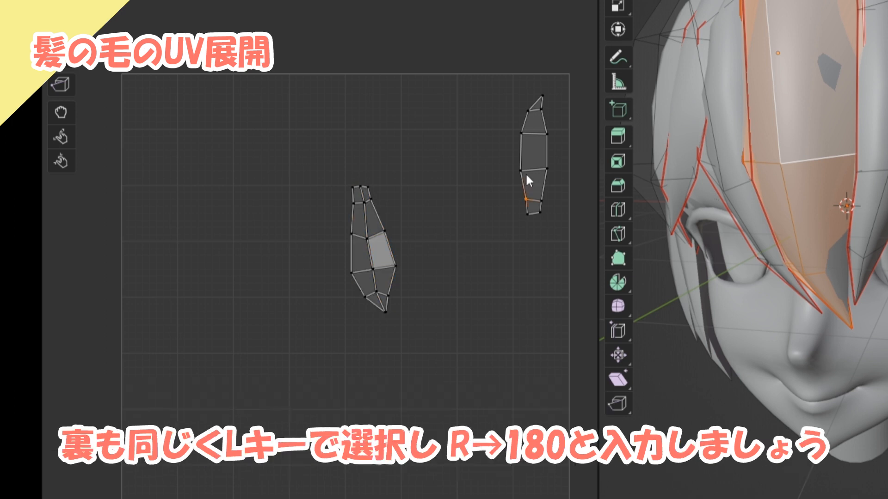
pyautogui.press('l')
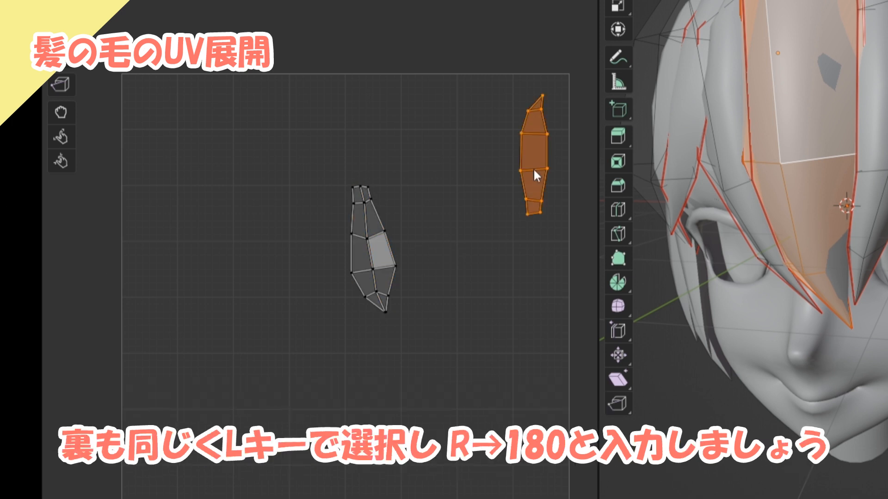
pyautogui.press('r')
pyautogui.write('180')
pyautogui.press('Return')
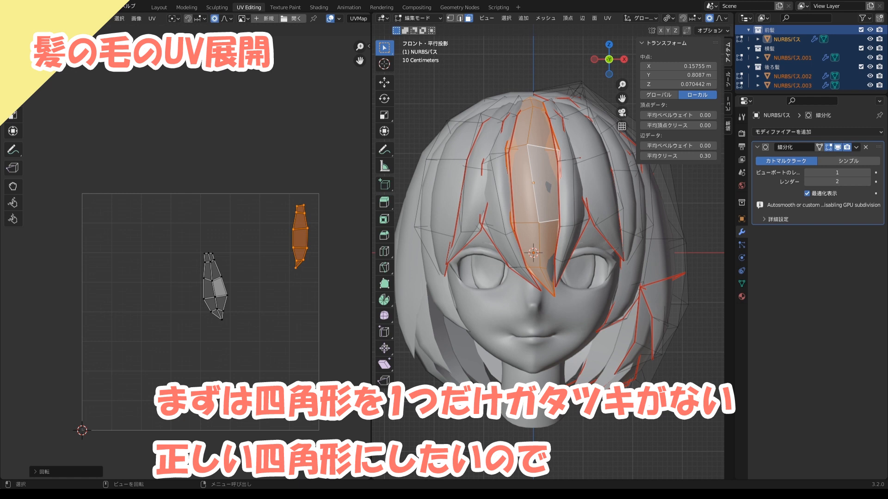
# Align the outer and middle vertex pairs of the front UV island's upper-left quad vertically with Align X
pyautogui.scroll(3, 185, 259)
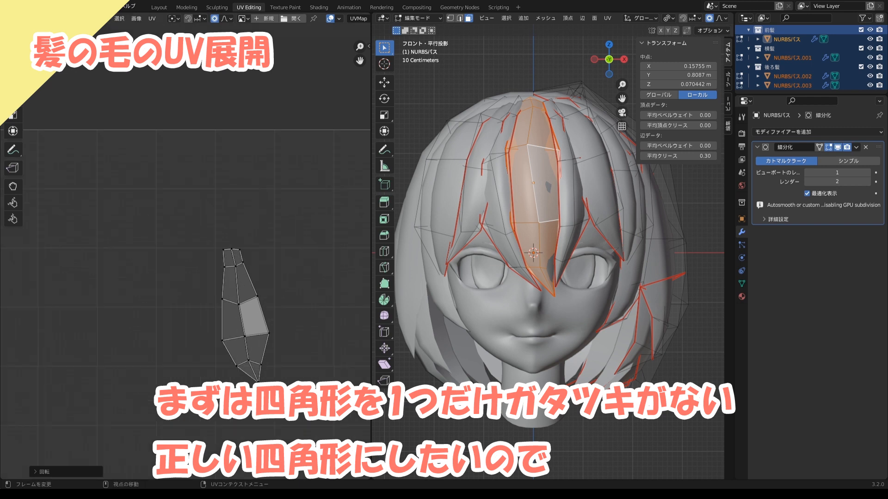
pyautogui.click(224, 264)
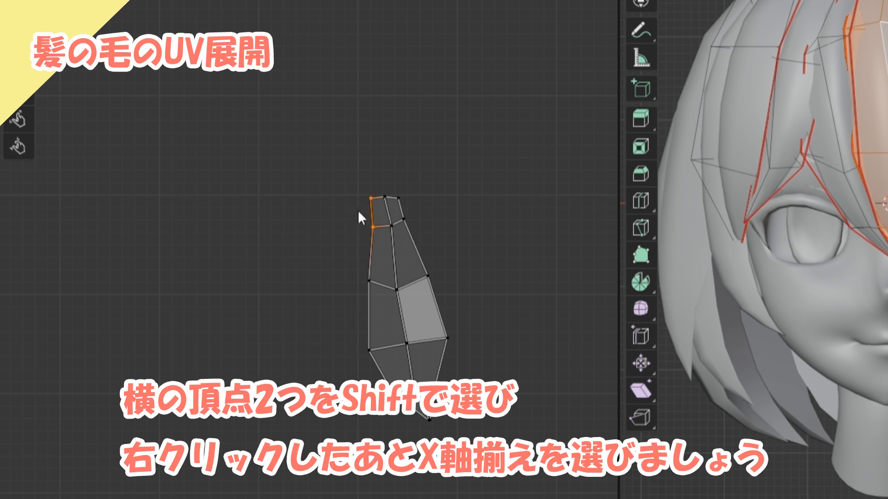
pyautogui.rightClick(369, 168)
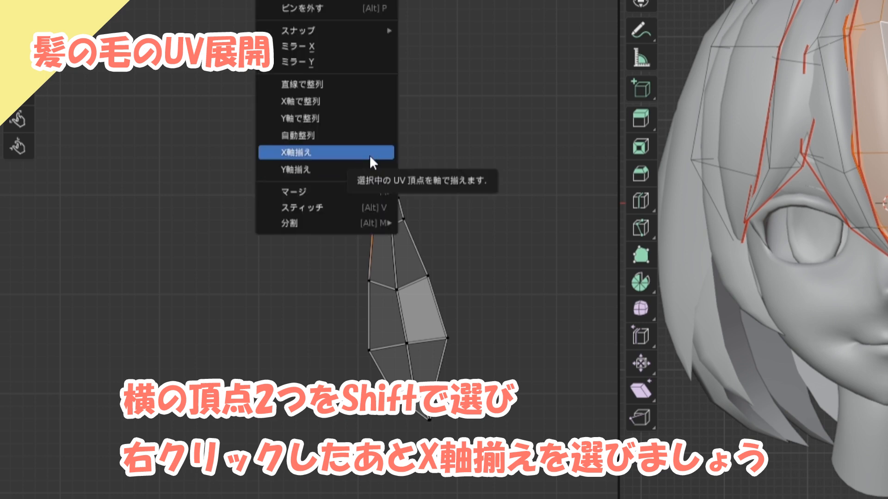
pyautogui.click(370, 157)
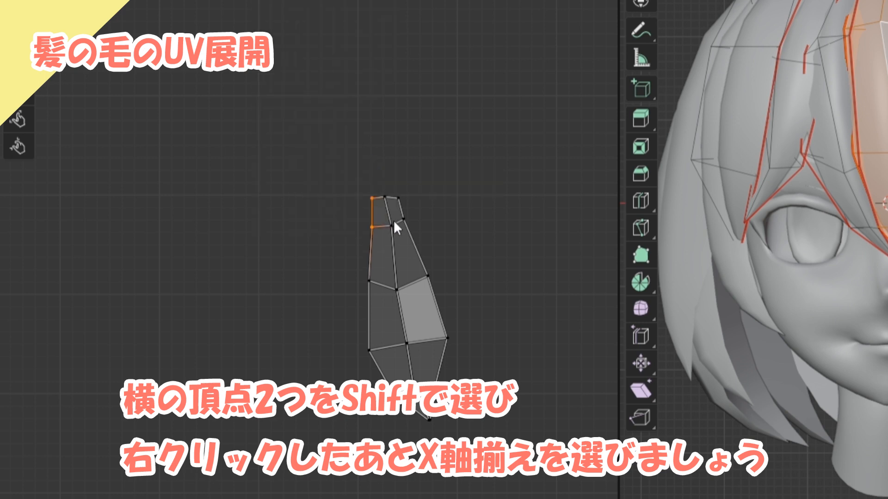
pyautogui.rightClick(384, 196)
pyautogui.click(385, 196)
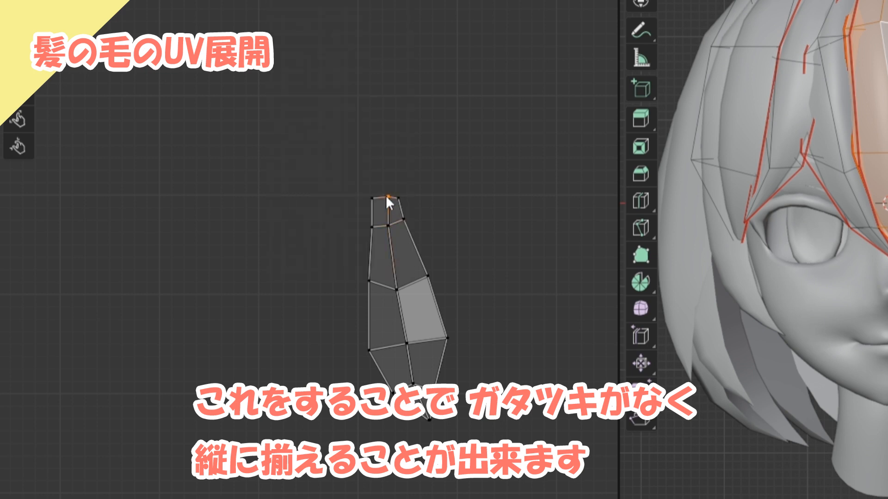
# Level the top and bottom vertex pairs of the front island's upper-left quad with Align Y
pyautogui.rightClick(378, 204)
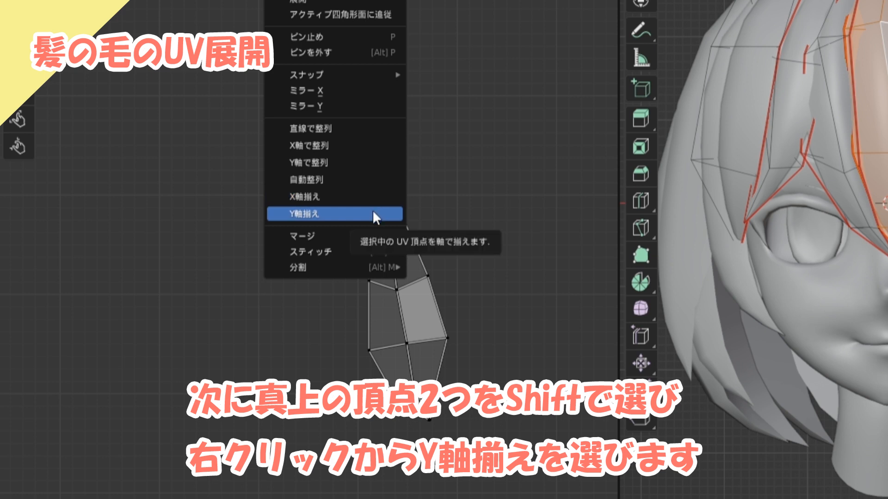
pyautogui.click(373, 214)
pyautogui.click(392, 230)
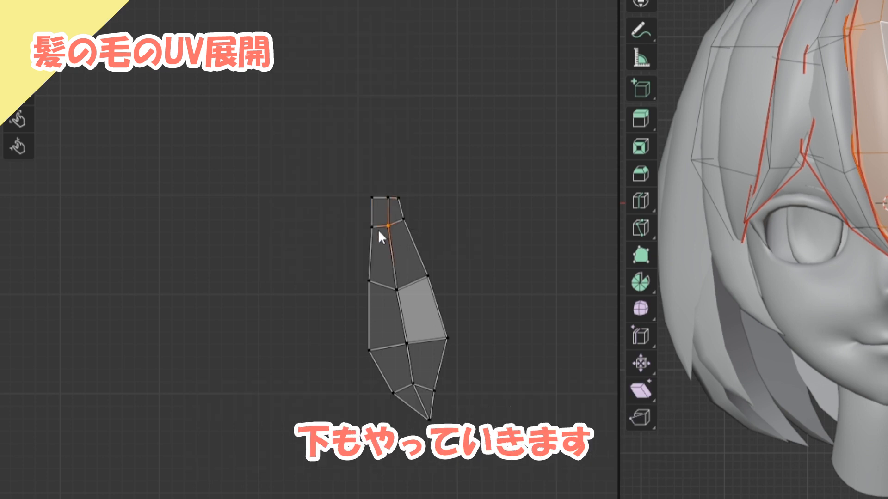
pyautogui.rightClick(378, 230)
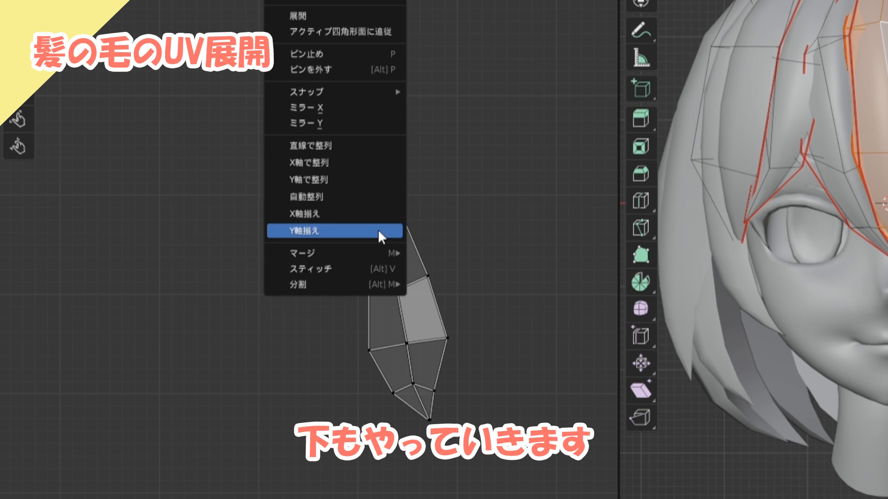
pyautogui.click(378, 229)
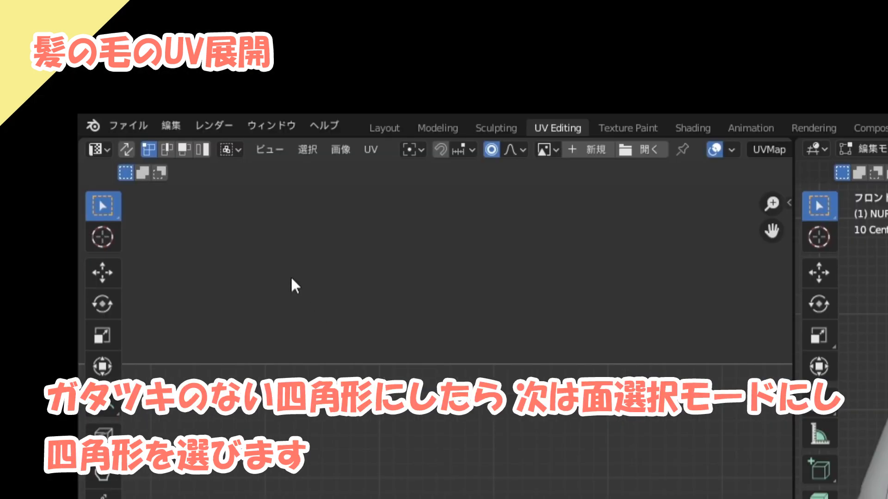
# In UV face select mode, select the squared quad and unwrap the front island into a grid with Follow Active Quads
pyautogui.click(185, 151)
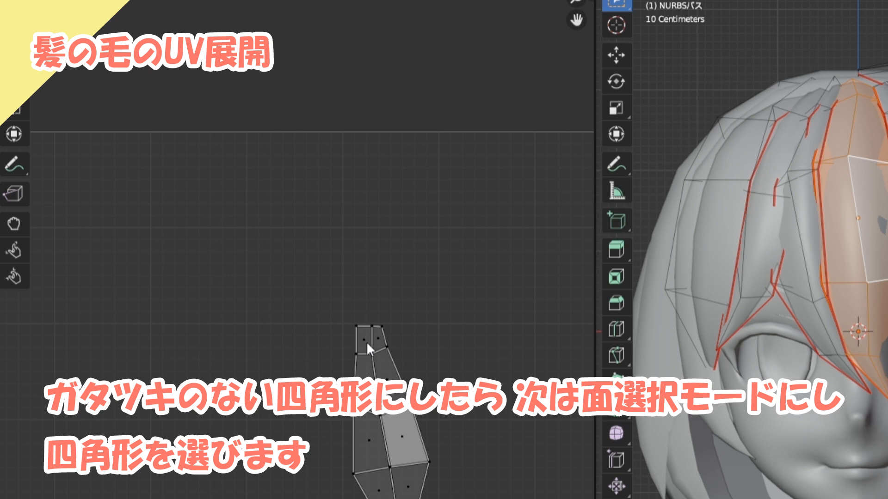
pyautogui.click(366, 341)
pyautogui.rightClick(367, 341)
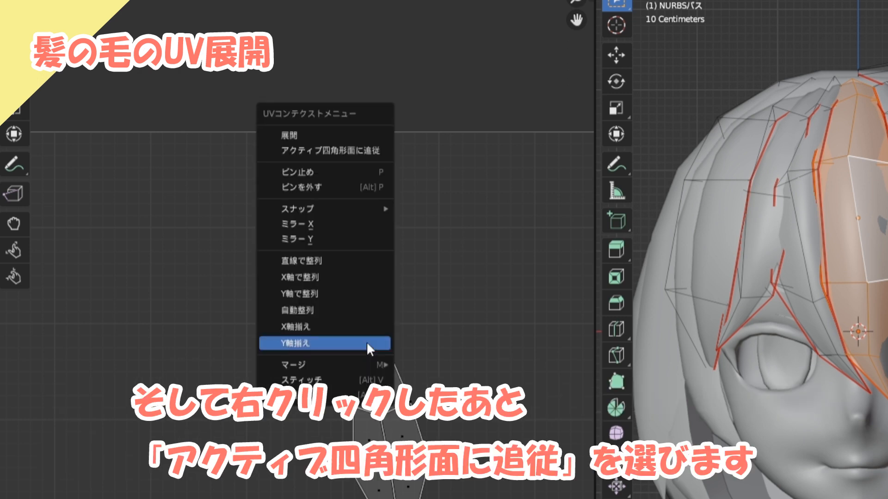
pyautogui.click(335, 150)
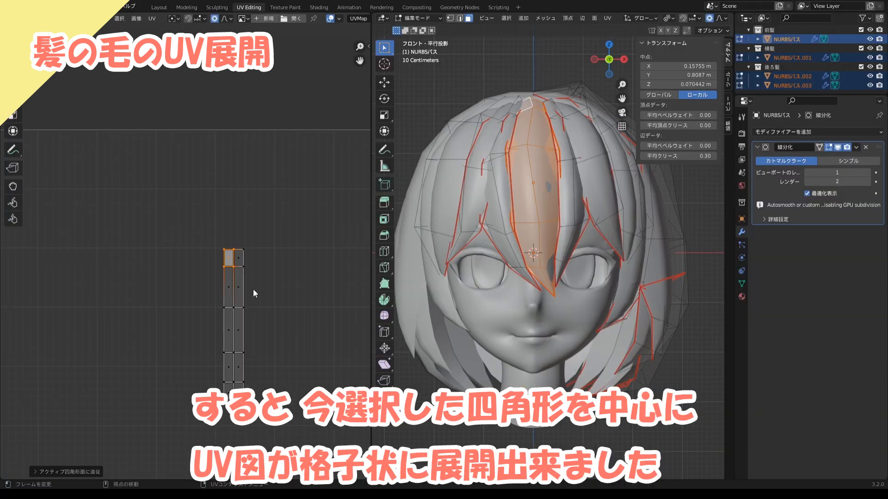
# Select the whole front island, widen it along the X axis, and move it up to the upper edge of the UV square
pyautogui.scroll(-1, 406, 396)
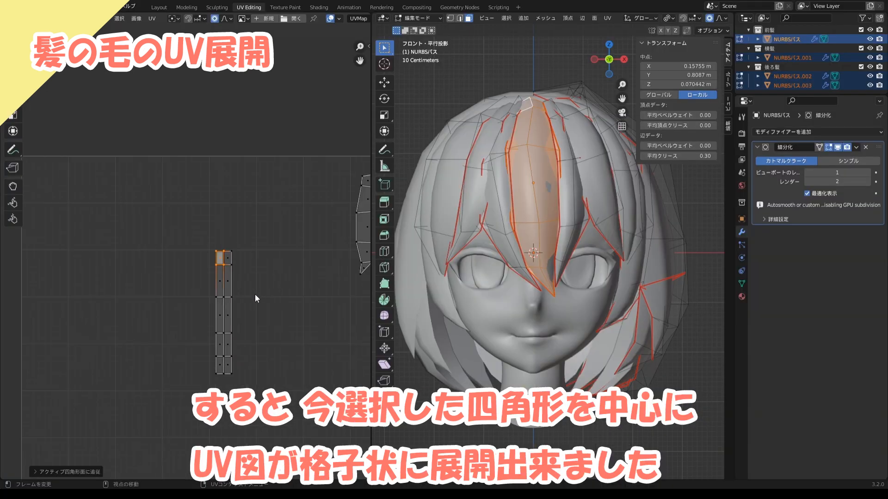
pyautogui.moveTo(255, 295); pyautogui.dragTo(236, 286, button='middle')
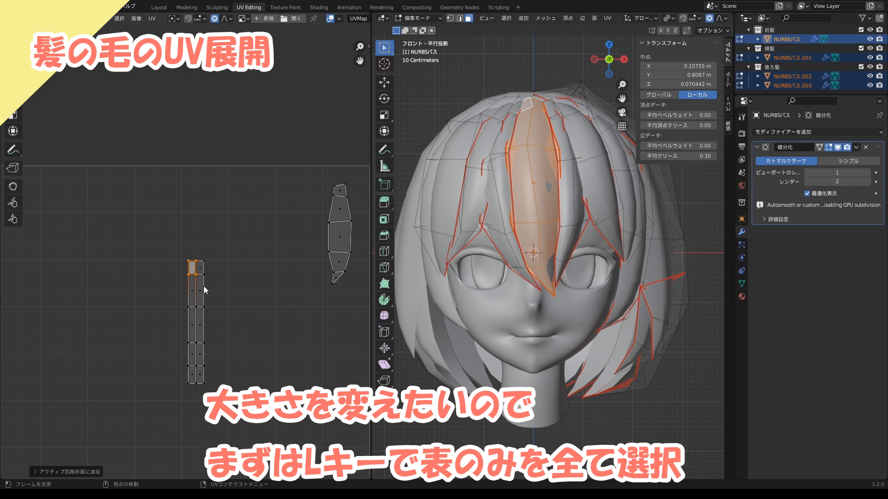
pyautogui.press('l')
pyautogui.press('s')
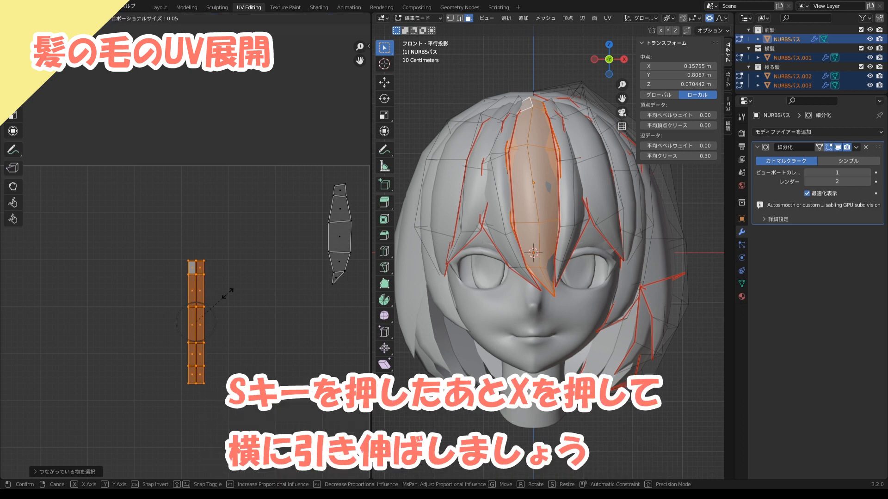
pyautogui.press('x')
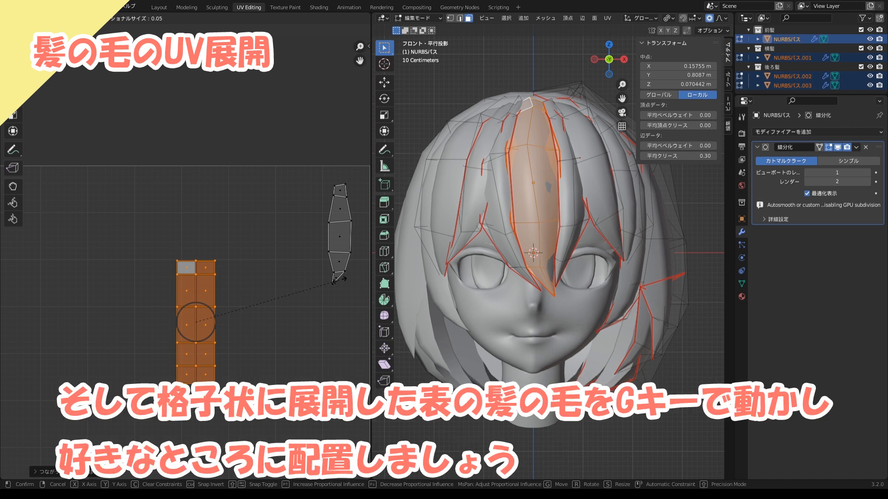
pyautogui.click(334, 283)
pyautogui.scroll(-2, 266, 305)
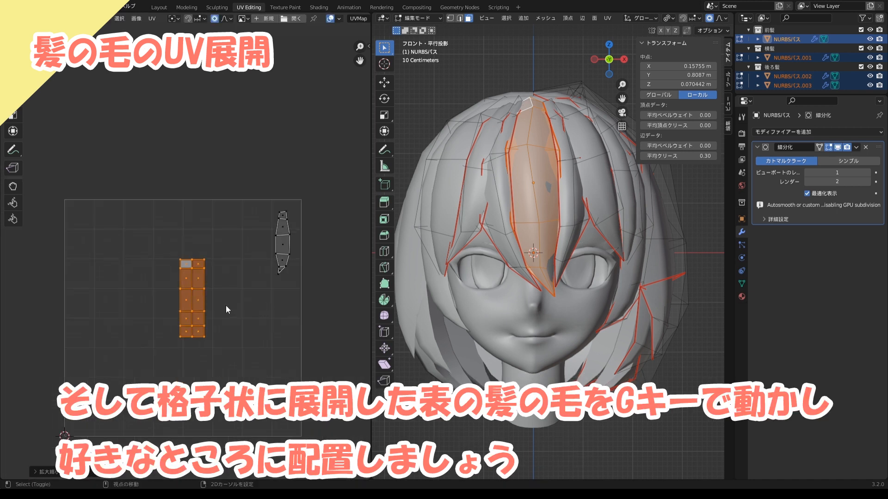
pyautogui.press('g')
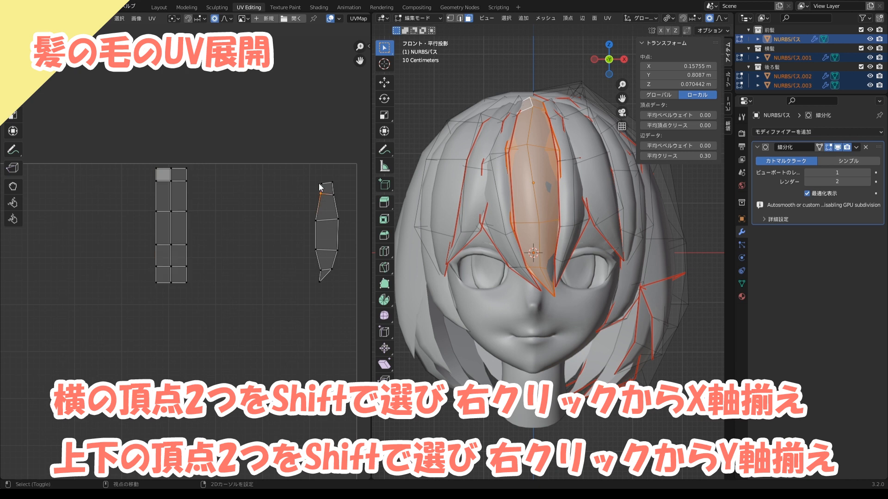
# Straighten the left edge of the back island's top quad with Align X and its top edge with Align Y
pyautogui.rightClick(318, 182)
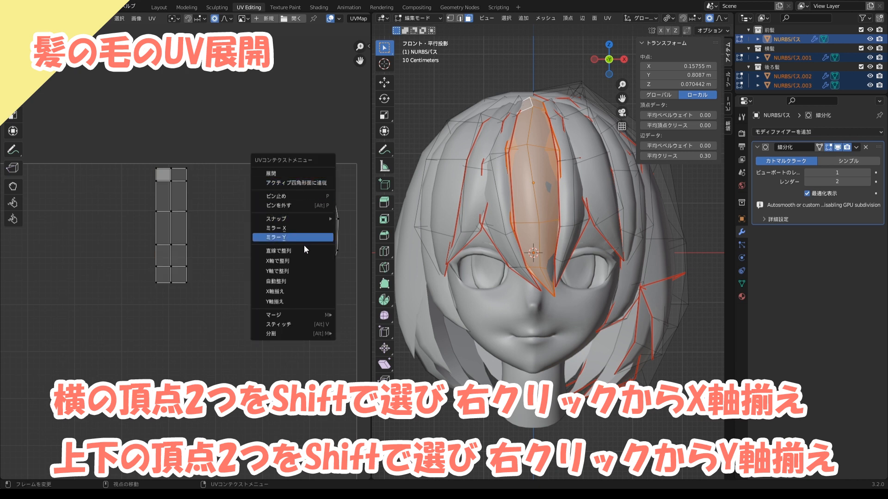
pyautogui.click(303, 291)
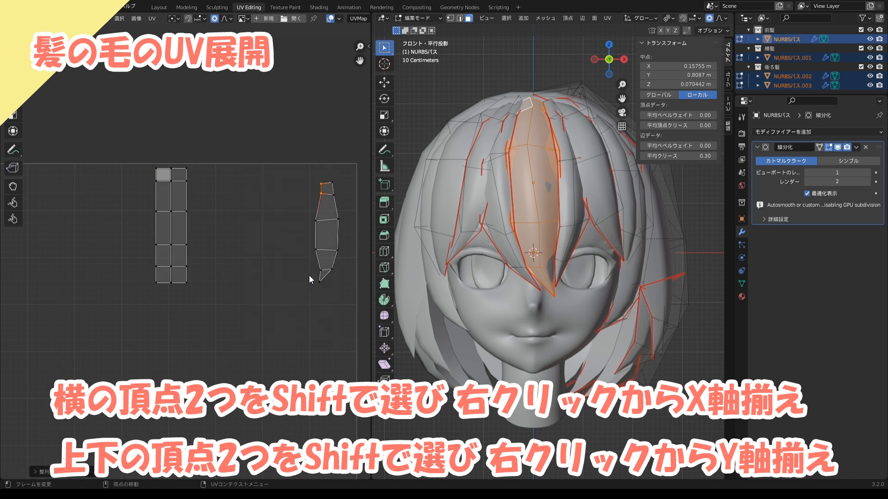
pyautogui.click(331, 184)
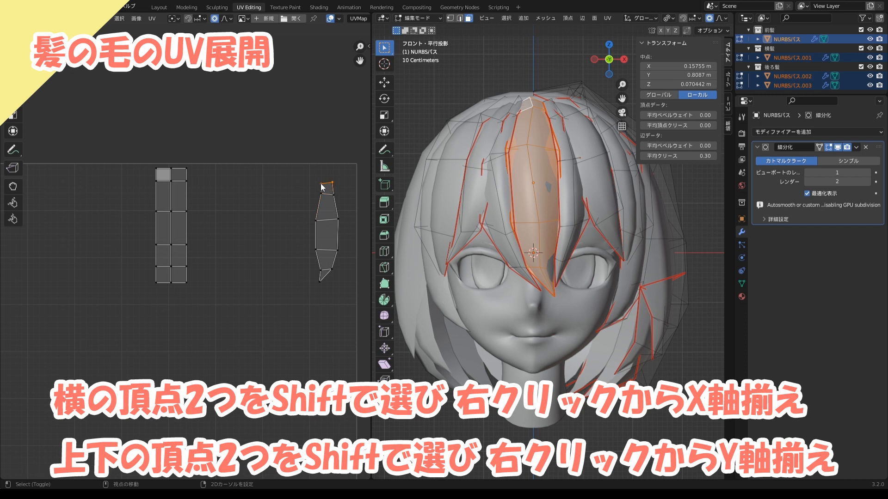
pyautogui.rightClick(321, 184)
pyautogui.click(315, 190)
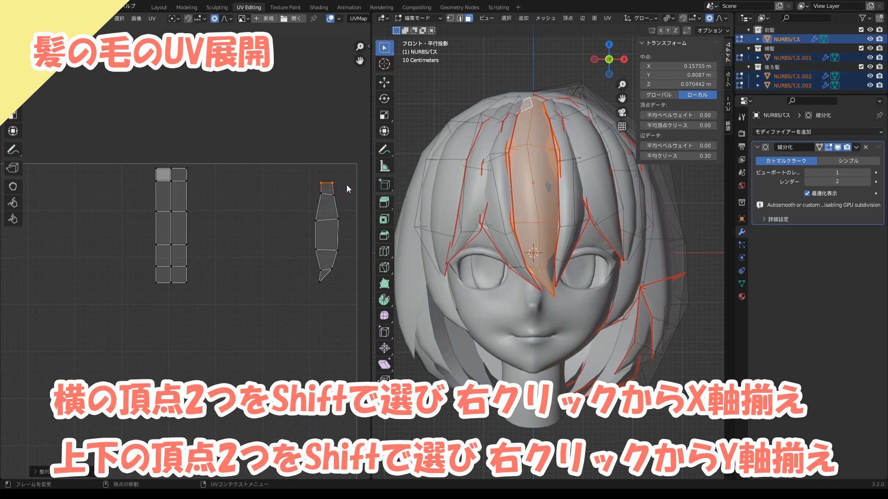
# Straighten the right edge of the back island's top quad with Align X and its bottom edge with Align Y
pyautogui.click(337, 182)
pyautogui.keyDown('shift'); pyautogui.click(338, 196); pyautogui.keyUp('shift')
pyautogui.rightClick(338, 192)
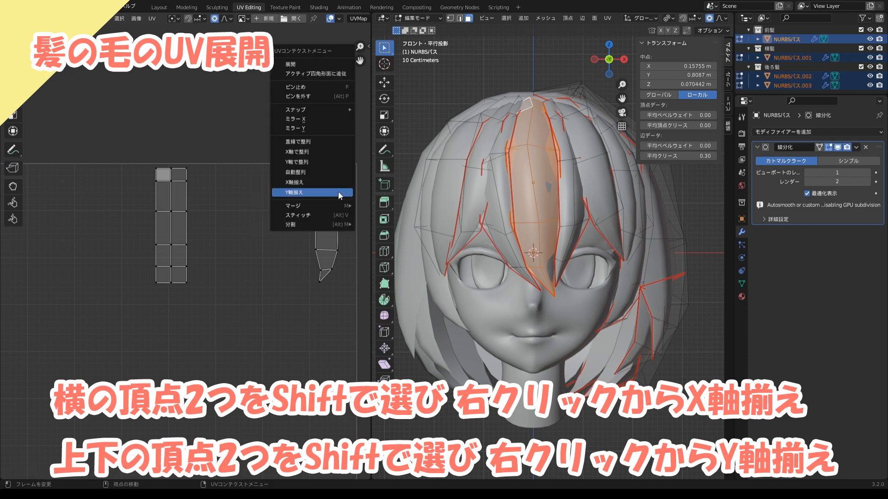
pyautogui.click(336, 180)
pyautogui.click(335, 194)
pyautogui.keyDown('shift'); pyautogui.click(324, 195); pyautogui.keyUp('shift')
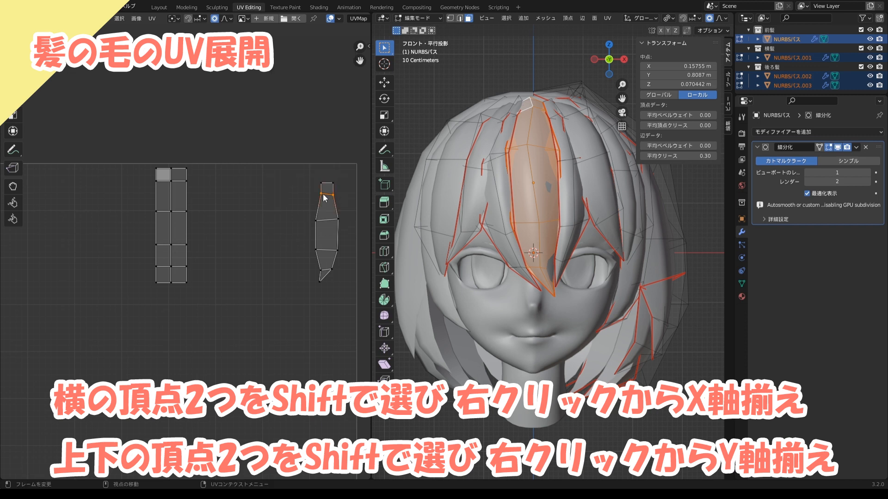
pyautogui.rightClick(323, 193)
pyautogui.click(320, 204)
# In UV face select mode, select the back island's top quad and unwrap the island into a grid with Follow Active Quads
pyautogui.press('3')
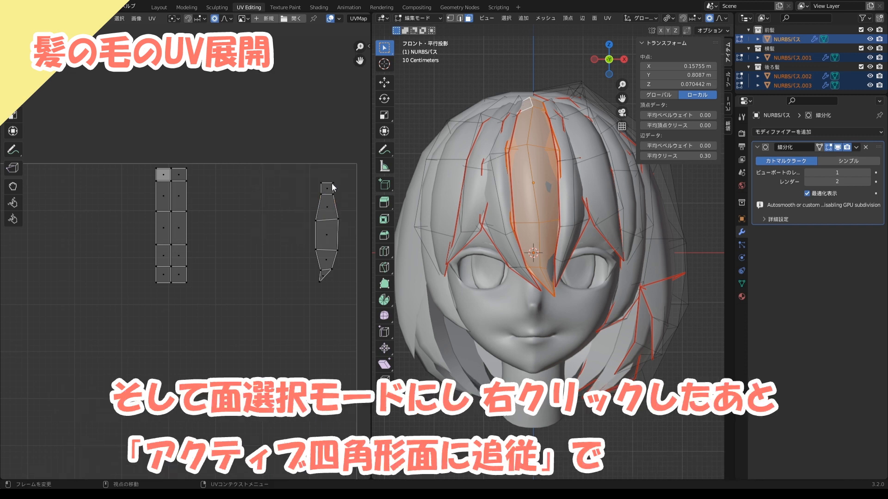
pyautogui.click(326, 188)
pyautogui.rightClick(323, 190)
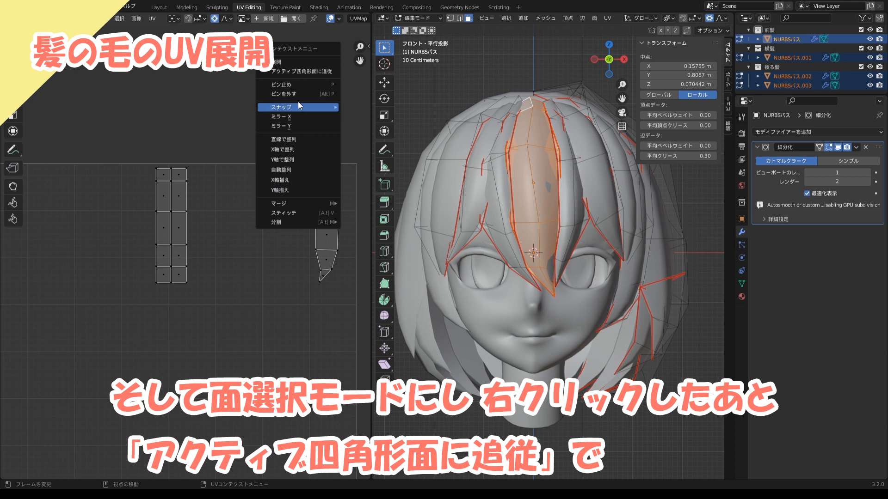
pyautogui.click(294, 72)
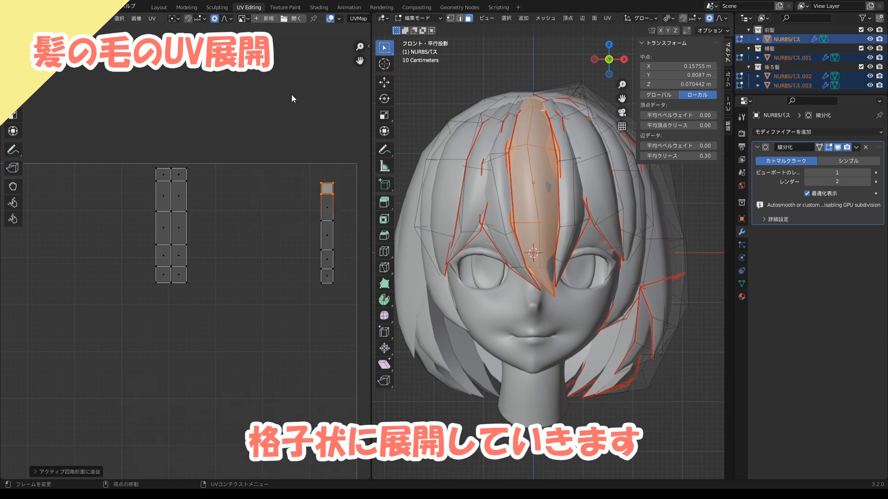
# Select the whole back island, shrink it, and place it in the lower-left corner of the UV square
pyautogui.scroll(-1, 303, 200)
pyautogui.hotkey('ctrl', 'l')
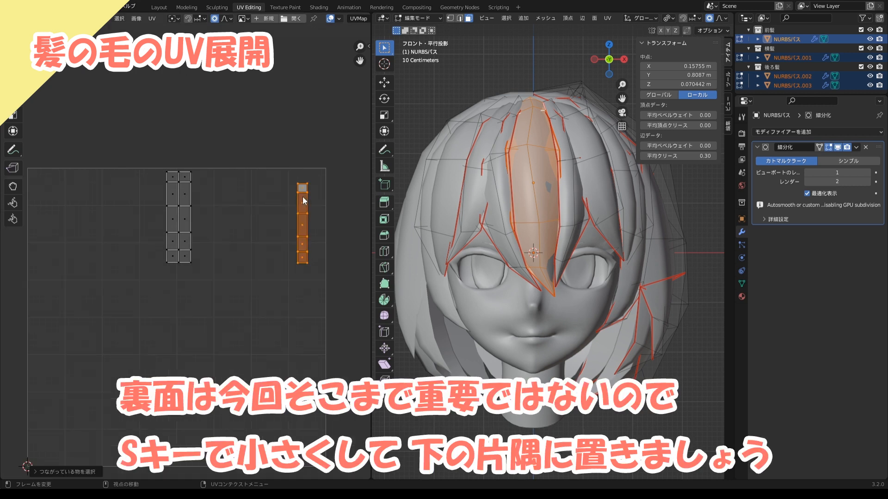
pyautogui.scroll(-1, 304, 200)
pyautogui.press('s')
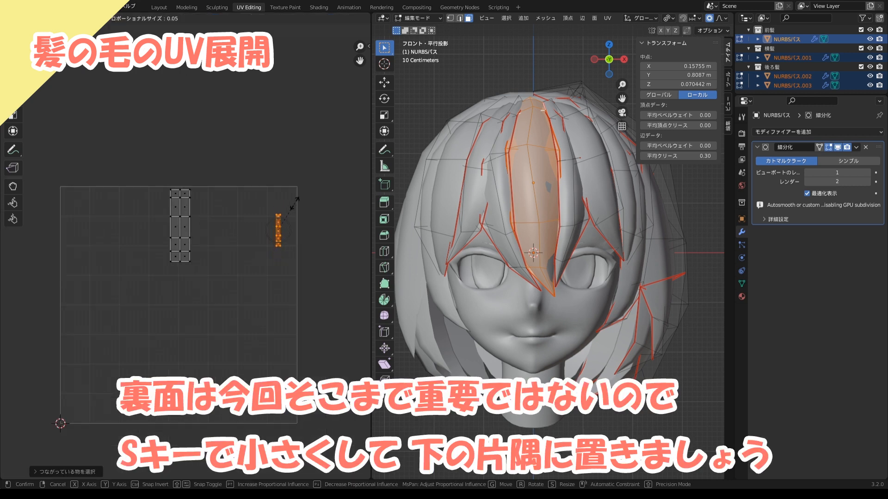
pyautogui.click(292, 212)
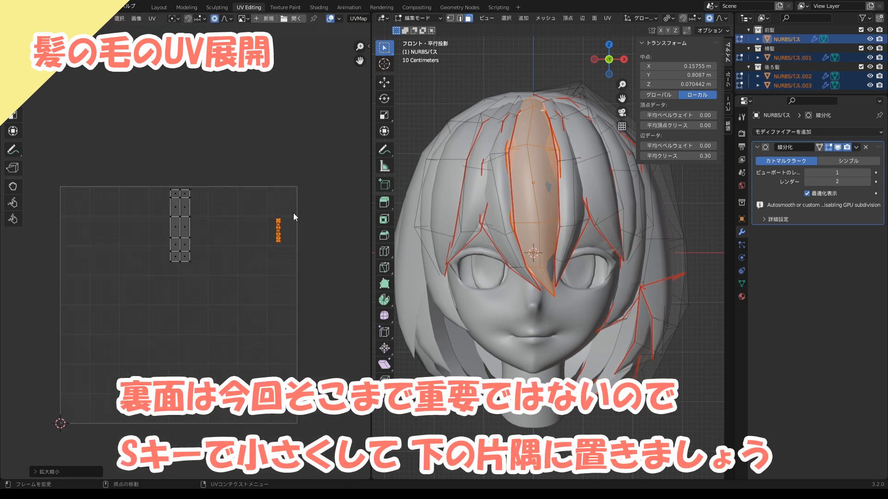
pyautogui.press('g')
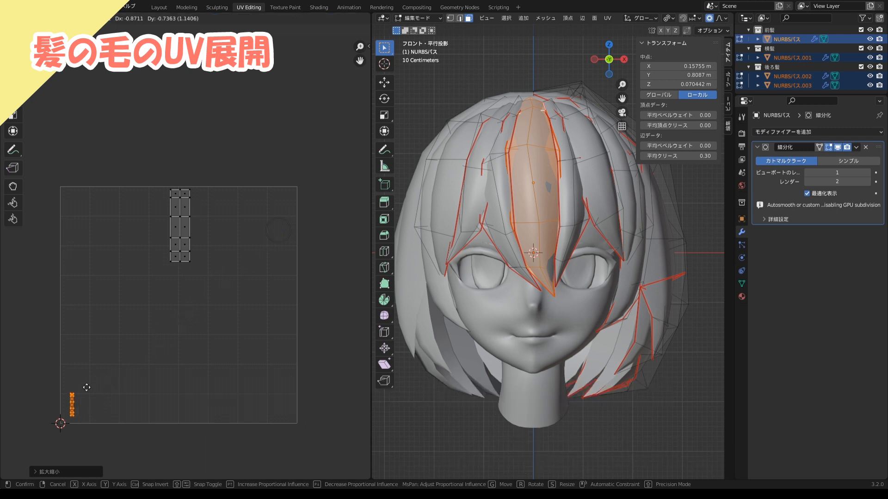
pyautogui.click(81, 391)
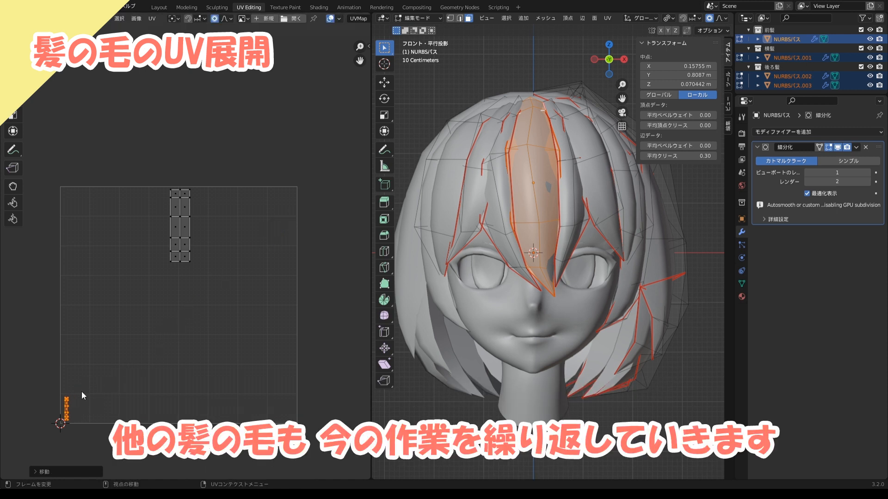
# On the head model, select the bang strand beside the central one with a linked selection delimited by Normal
pyautogui.moveTo(92, 391); pyautogui.dragTo(140, 372, button='middle')
pyautogui.scroll(1, 140, 373)
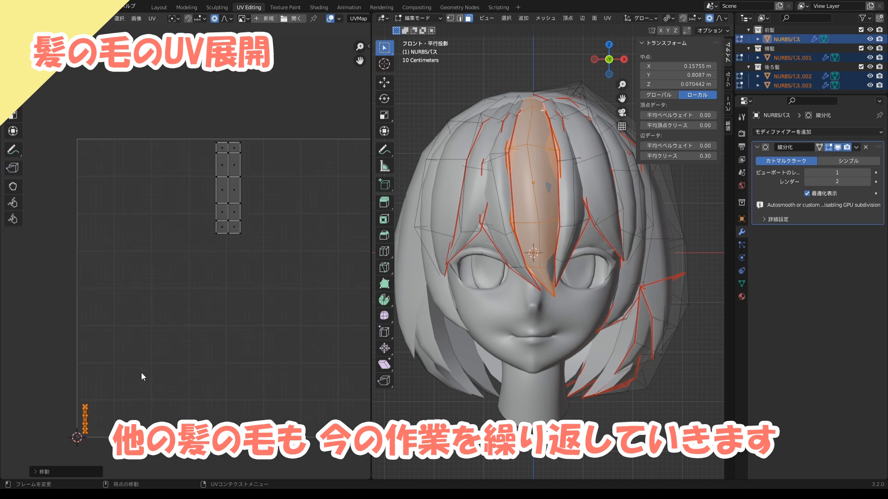
pyautogui.scroll(1, 147, 372)
pyautogui.moveTo(557, 160); pyautogui.dragTo(573, 224)
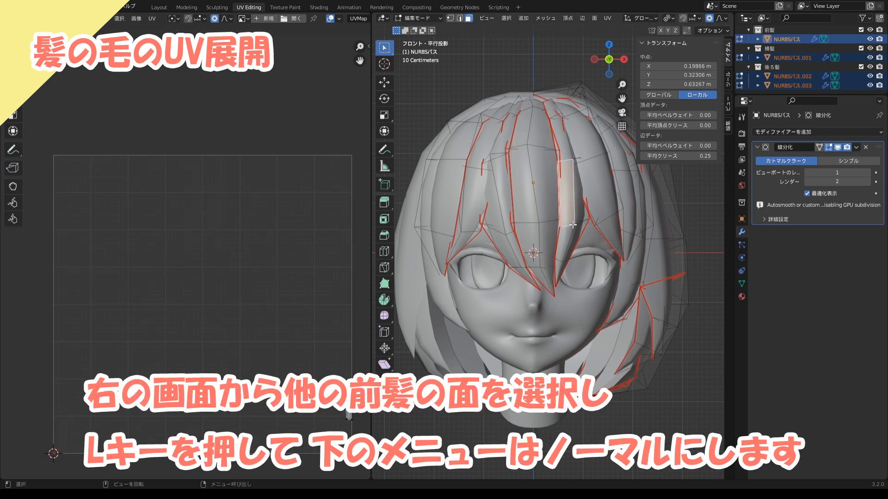
pyautogui.press('l')
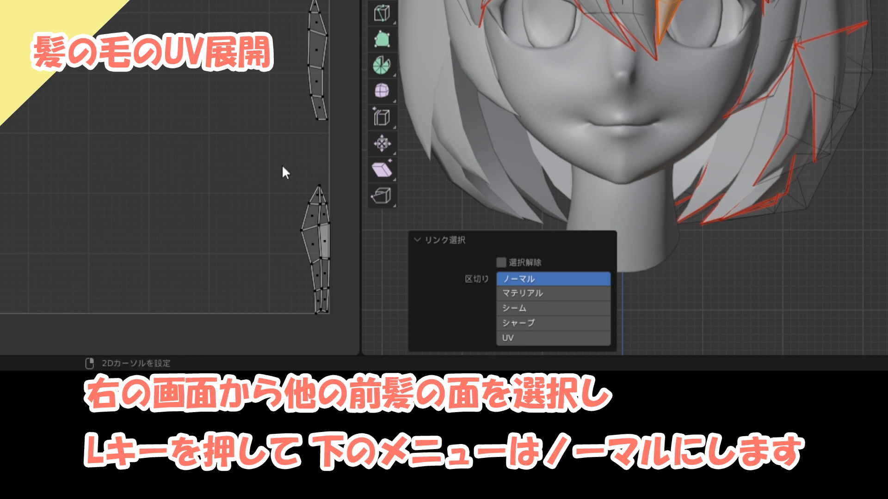
# Select the strand's whole two-column front UV island and rotate it 180 degrees
pyautogui.moveTo(288, 173); pyautogui.dragTo(248, 118, button='middle')
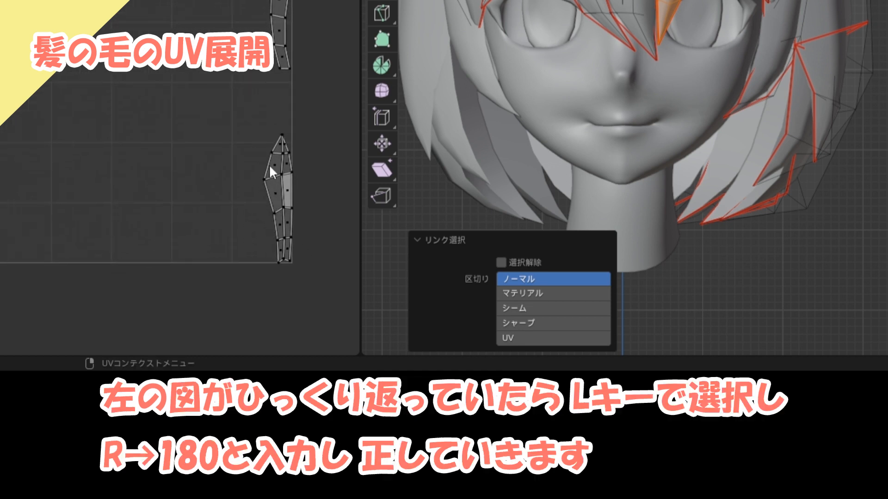
pyautogui.press('l')
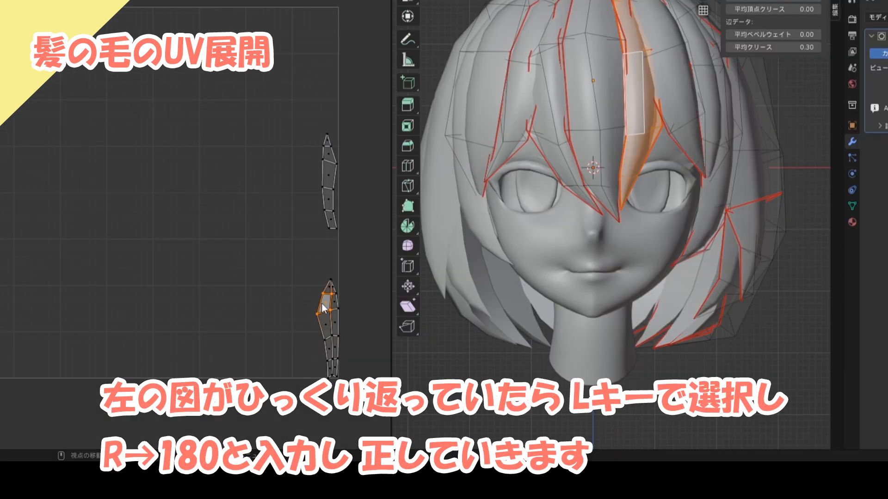
pyautogui.press('l')
pyautogui.write('r')
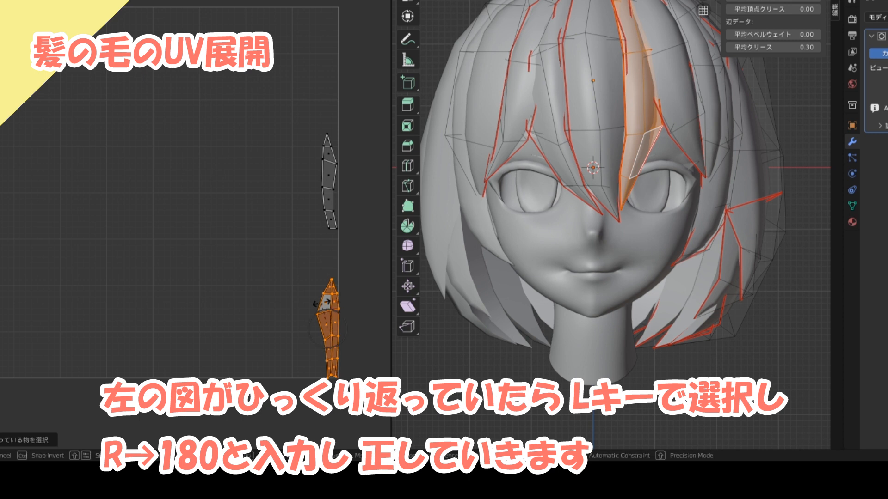
pyautogui.write('180')
pyautogui.press('Return')
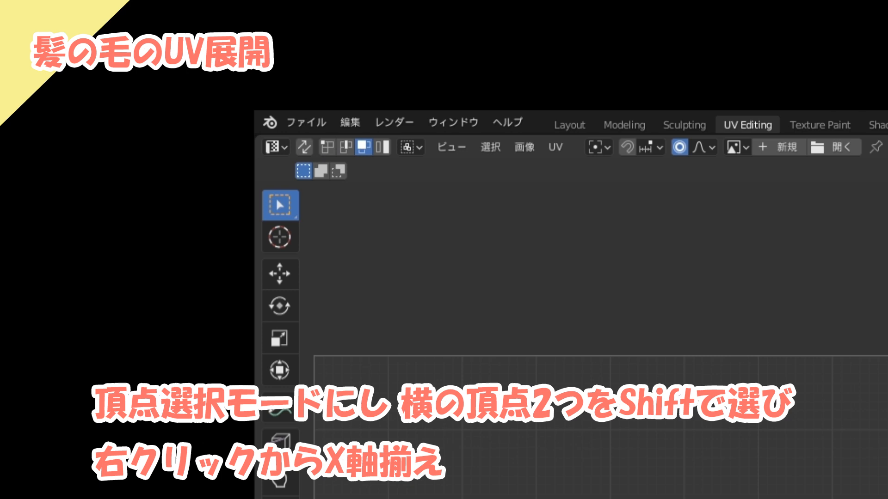
# In UV vertex select mode, straighten the left edge of the front island's top-left quad with Align X and its top edge with Align Y
pyautogui.press('1')
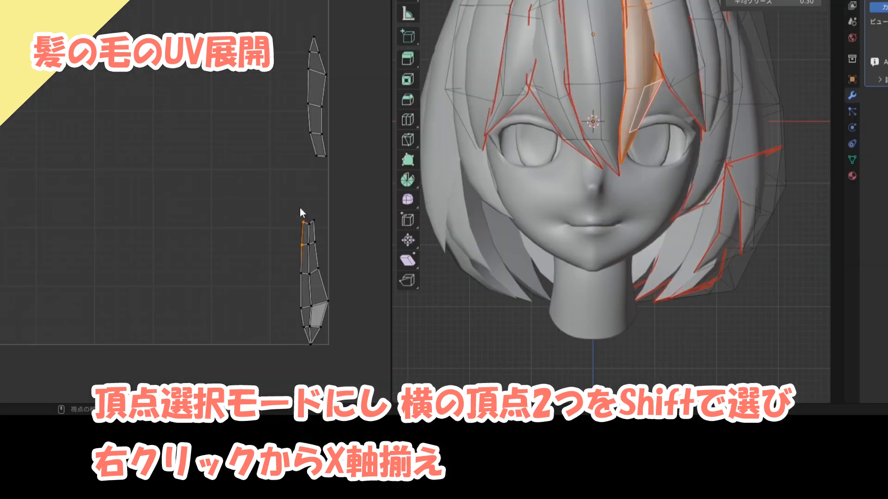
pyautogui.rightClick(300, 208)
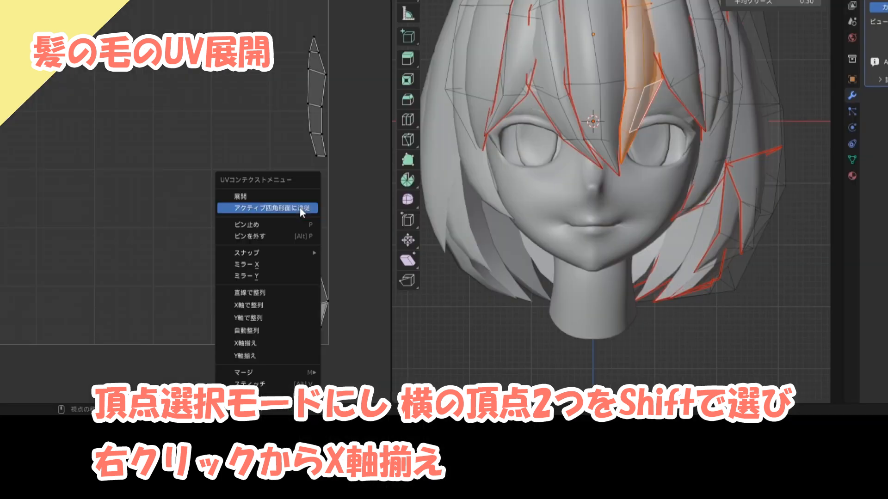
pyautogui.click(268, 340)
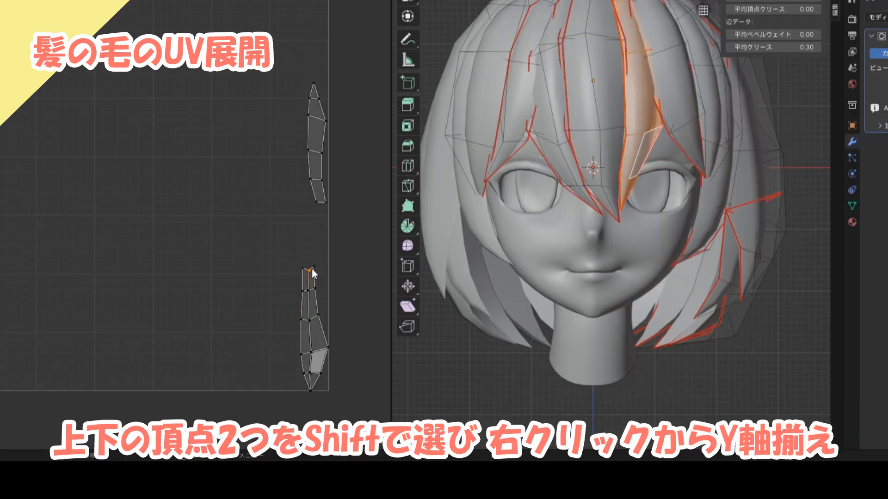
pyautogui.rightClick(301, 267)
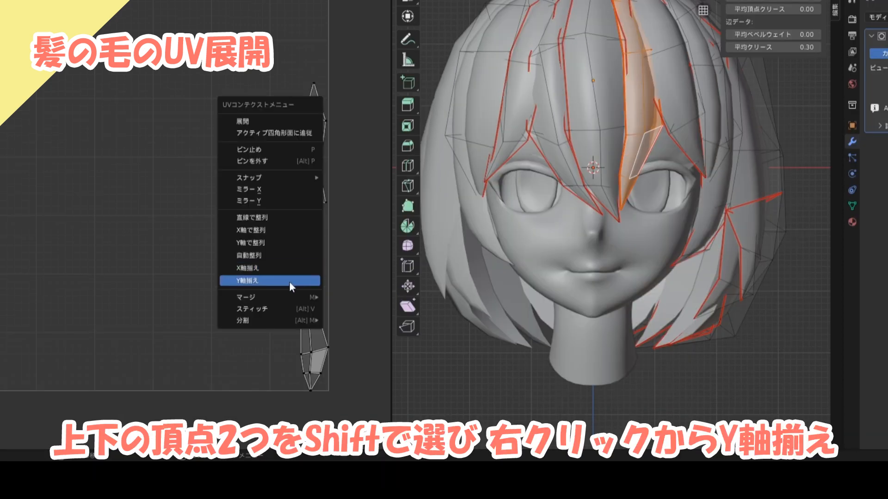
pyautogui.click(287, 282)
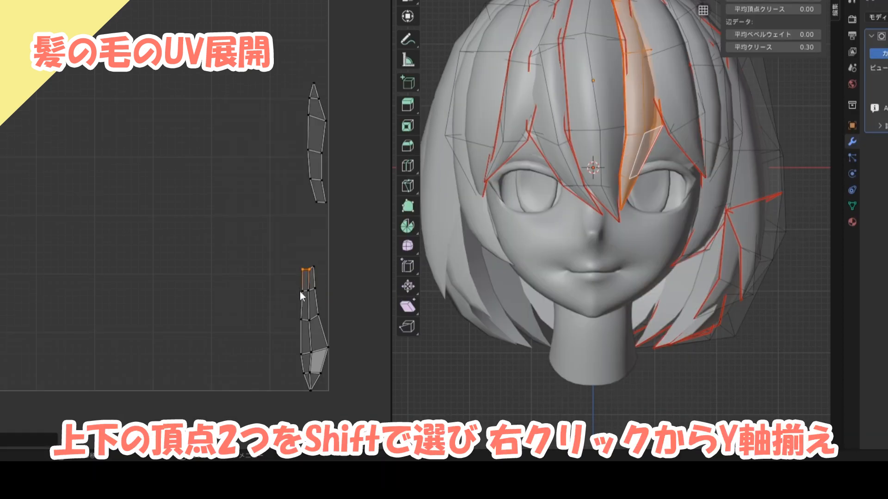
# Straighten the bottom edge of the front island's top-left quad with Align Y and its right edge with Align X
pyautogui.rightClick(309, 293)
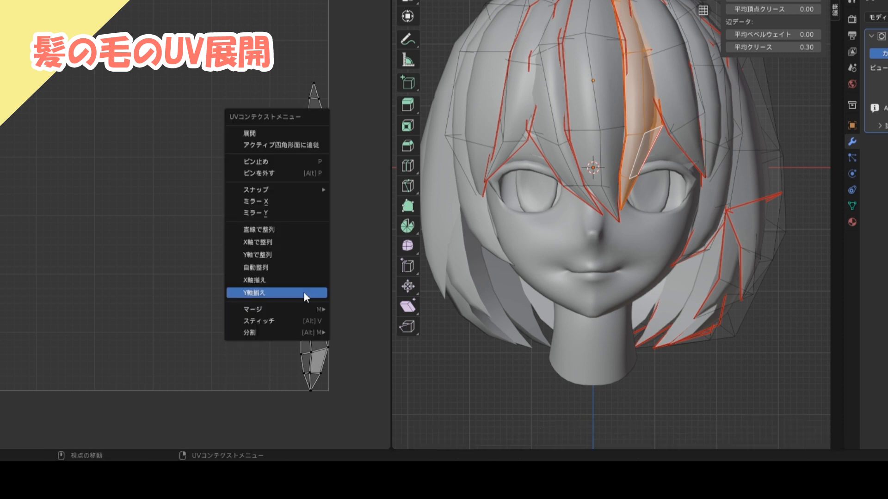
pyautogui.click(303, 293)
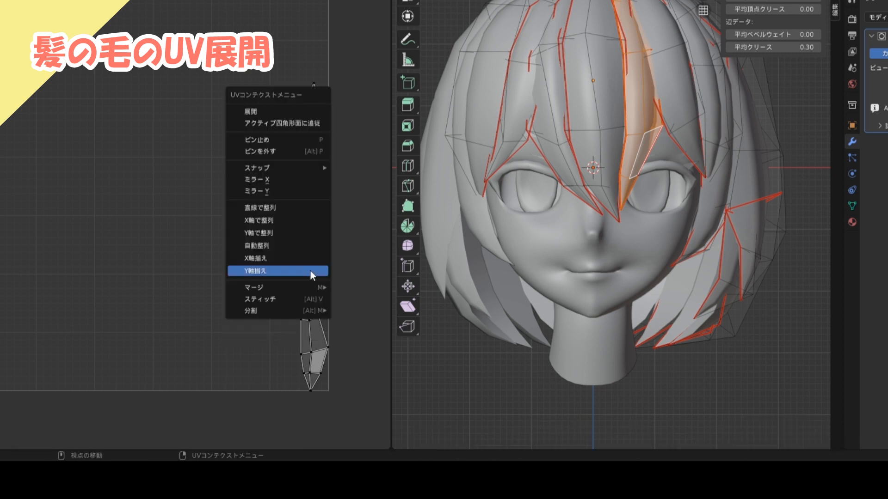
pyautogui.rightClick(310, 270)
pyautogui.click(306, 258)
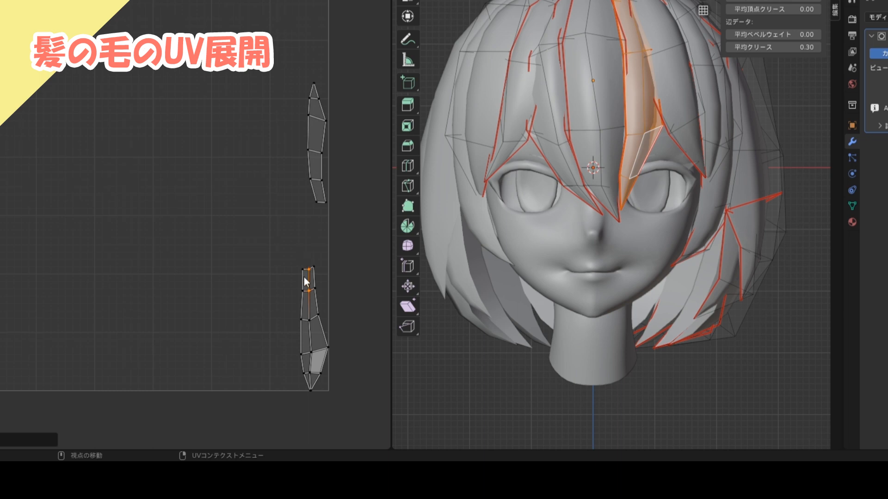
# In UV face select mode, select the front island's top-left quad and unwrap the island into a grid with Follow Active Quads
pyautogui.click(306, 279)
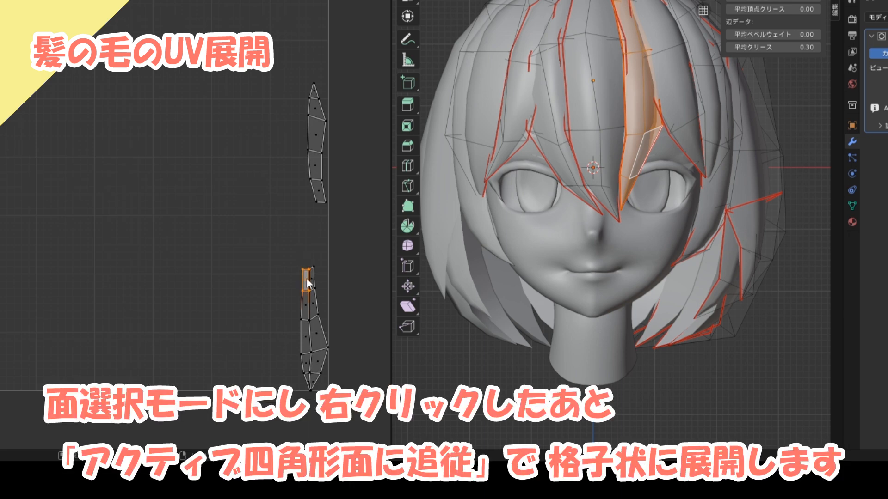
pyautogui.rightClick(306, 279)
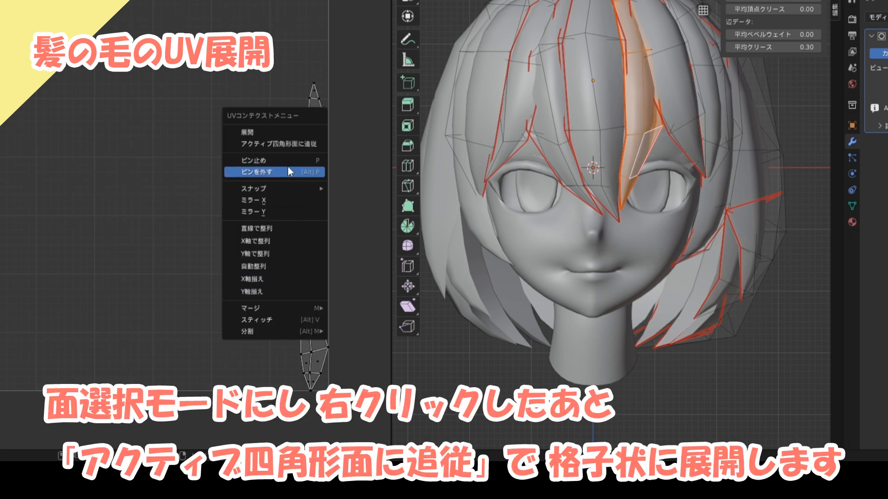
pyautogui.click(286, 144)
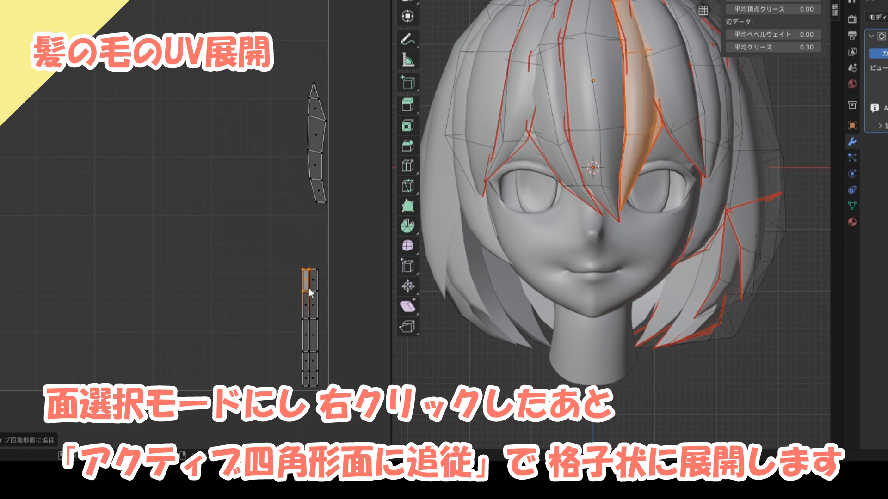
# Select the whole gridded front island and widen it along the X axis
pyautogui.hotkey('ctrl', 'l')
pyautogui.press('s')
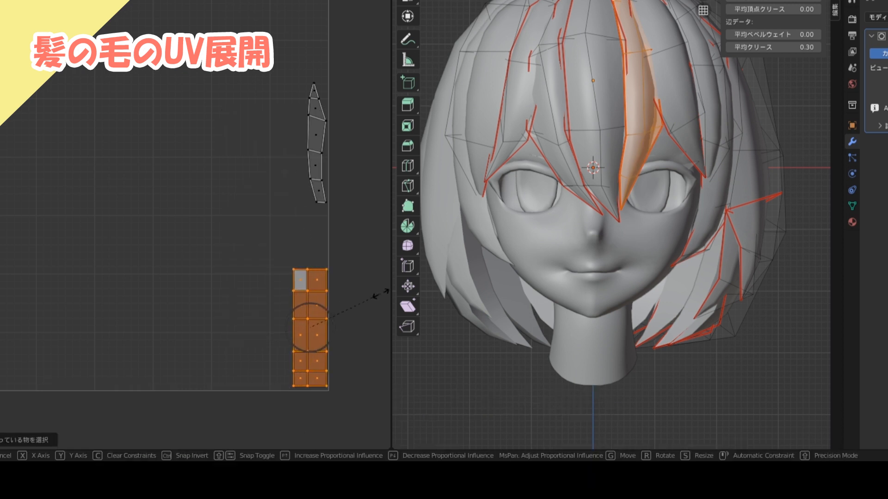
pyautogui.click(356, 297)
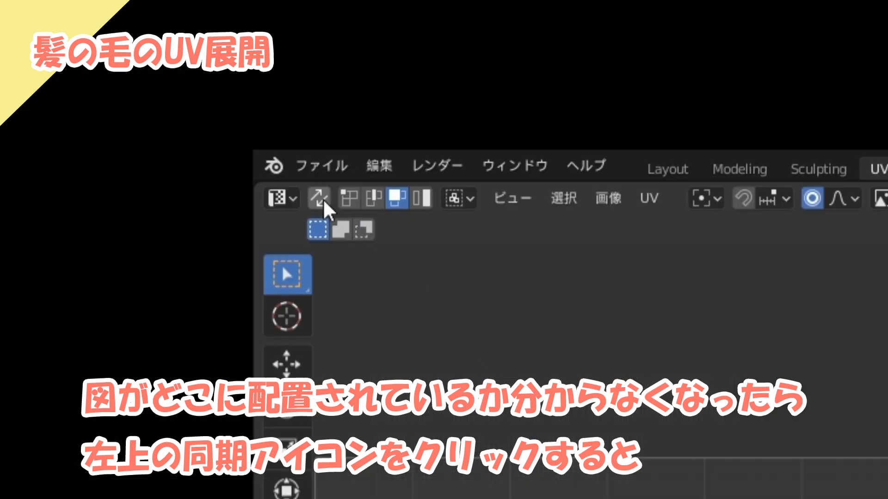
# Turn on UV sync selection to show all islands, and move the gridded front island beside the finished grid near the UV square's upper edge
pyautogui.click(323, 199)
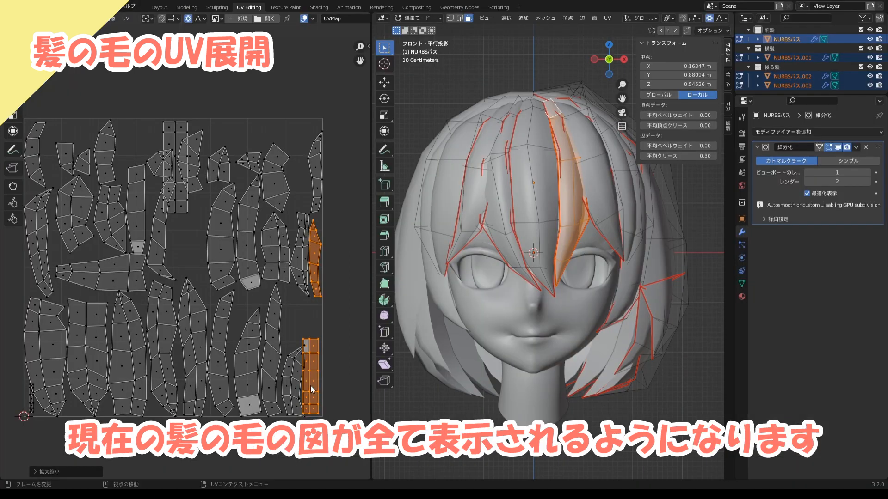
pyautogui.click(313, 377)
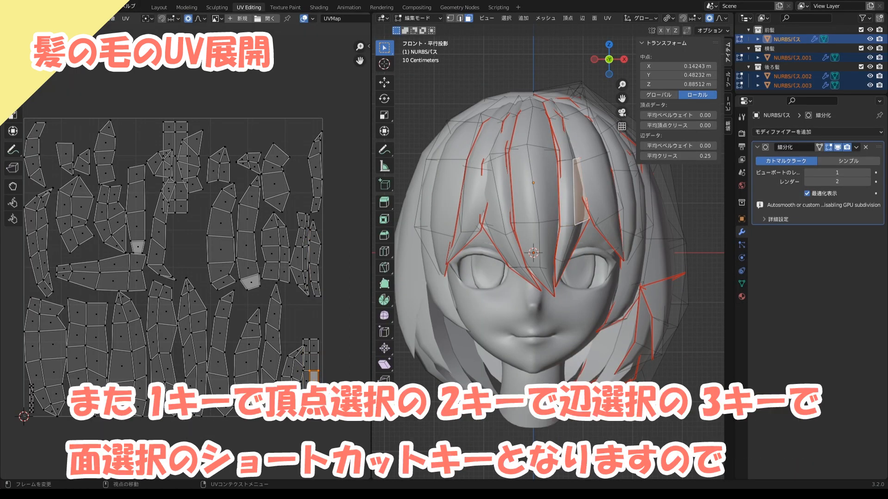
pyautogui.click(314, 359)
pyautogui.press('l')
pyautogui.scroll(1, 314, 359)
pyautogui.press('g')
pyautogui.click(182, 99)
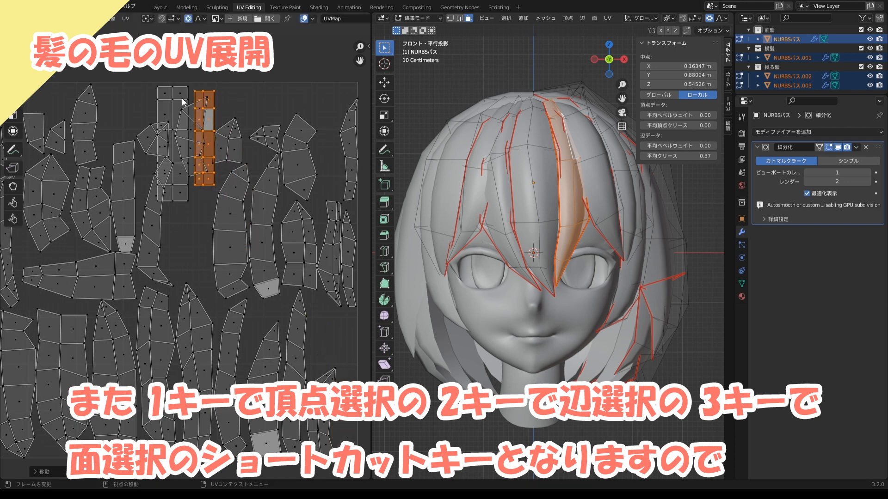
# Turn off UV sync selection and reselect the same bang strand on the head with a linked selection delimited by Normal
pyautogui.click(27, 18)
pyautogui.scroll(-1, 548, 258)
pyautogui.scroll(-1, 238, 307)
pyautogui.click(571, 242)
pyautogui.press('l')
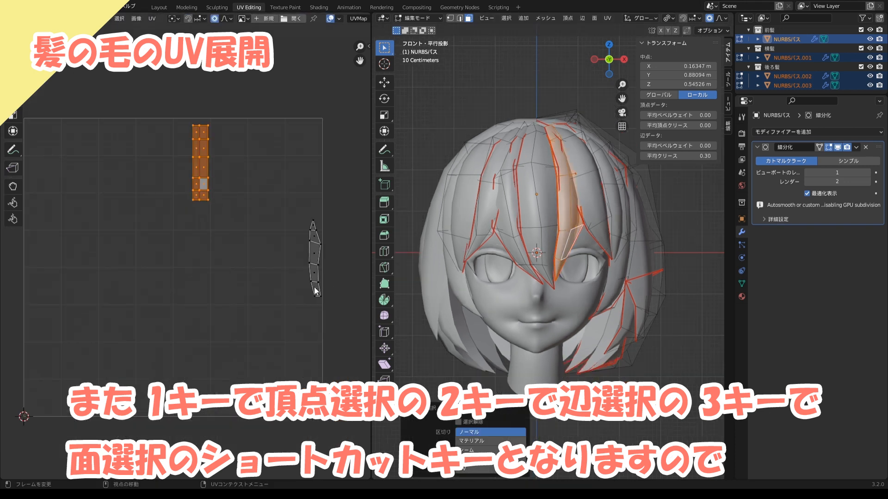
# Select the strand's whole single-column back UV island and rotate it upside down so its tip points downward
pyautogui.click(314, 290)
pyautogui.press('l')
pyautogui.moveTo(316, 265); pyautogui.dragTo(299, 270, button='middle')
pyautogui.press('r')
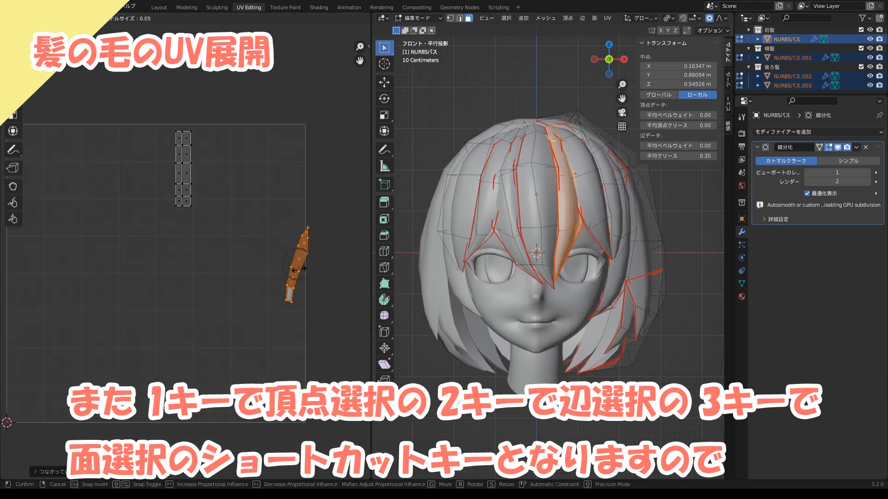
pyautogui.click(297, 268)
# In UV edge select mode, select the left edge of the back island's top quad
pyautogui.scroll(1, 305, 250)
pyautogui.press('2')
pyautogui.click(322, 226)
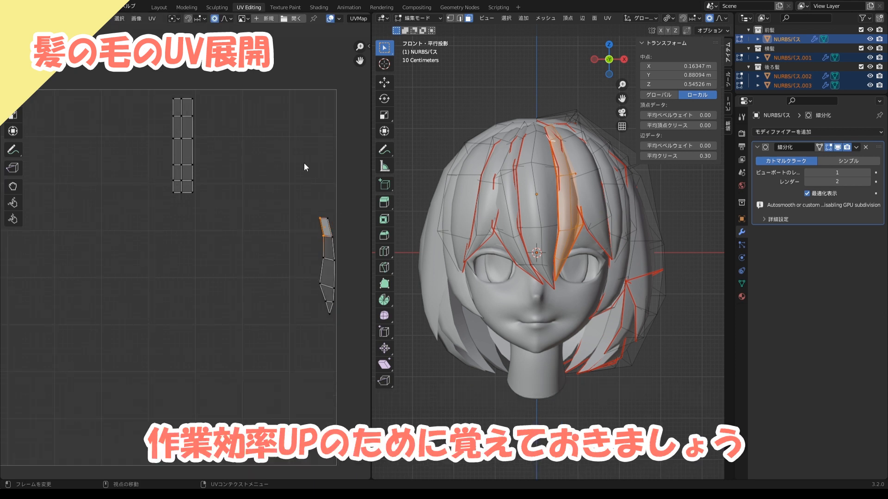
# Align the edges of the top quad in the fringe strand's single-column UV island on the X and Y axes to make it rectangular
pyautogui.rightClick(320, 210)
pyautogui.click(297, 321)
pyautogui.rightClick(320, 215)
pyautogui.click(321, 224)
pyautogui.keyDown('shift'); pyautogui.click(332, 237); pyautogui.keyUp('shift')
pyautogui.rightClick(335, 235)
pyautogui.click(335, 224)
pyautogui.click(330, 237)
pyautogui.keyDown('shift'); pyautogui.click(322, 236); pyautogui.keyUp('shift')
pyautogui.rightClick(321, 235)
pyautogui.click(319, 245)
# Select the rectangular top face of the single-column island and straighten the rest with Follow Active Quads
pyautogui.press('3')
pyautogui.click(327, 228)
pyautogui.rightClick(328, 227)
pyautogui.click(307, 109)
pyautogui.scroll(-1, 301, 234)
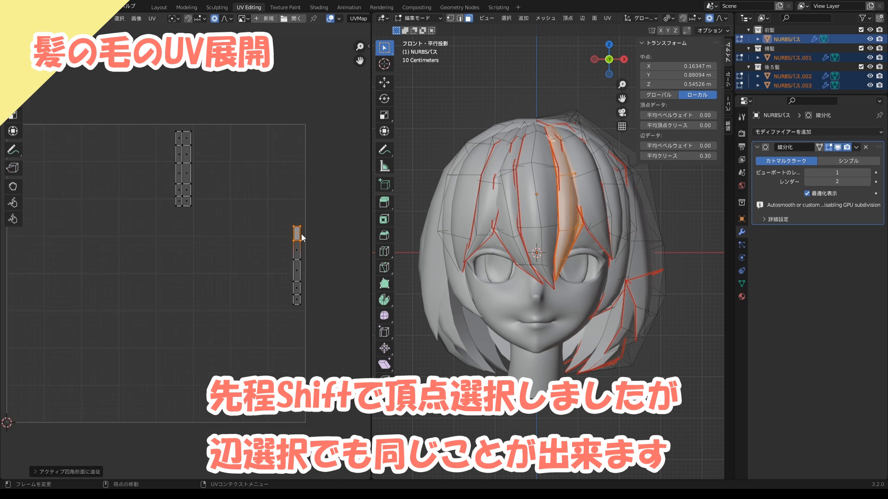
# Select the linked straightened island and enable UV sync selection to show all hair islands
pyautogui.press('l')
pyautogui.scroll(-1, 314, 233)
pyautogui.keyDown('shift'); pyautogui.moveTo(319, 233); pyautogui.dragTo(311, 221, button='middle'); pyautogui.keyUp('shift')
pyautogui.click(27, 18)
pyautogui.scroll(1, 176, 269)
pyautogui.keyDown('shift'); pyautogui.moveTo(313, 279); pyautogui.dragTo(315, 277, button='middle'); pyautogui.keyUp('shift')
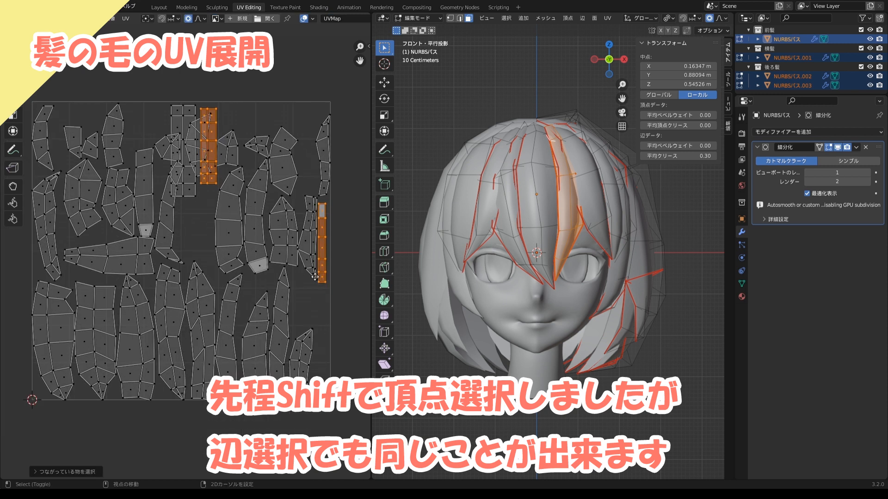
# Select only the straightened single-column island, scale it down and start moving it to a new place in the layout
pyautogui.click(324, 262)
pyautogui.click(324, 255)
pyautogui.press('l')
pyautogui.press('s')
pyautogui.click(318, 226)
pyautogui.press('g')
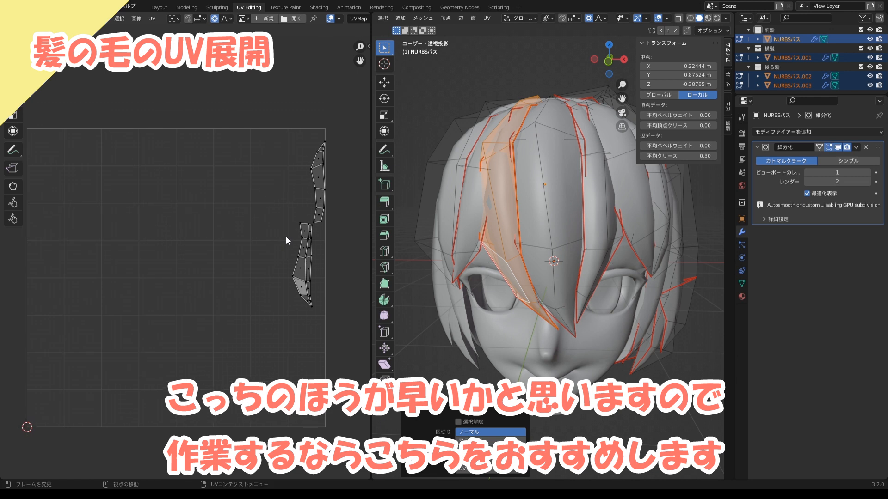
# Straighten the edges of the corner quad at the top of the central fringe strand's two-column island for Follow Active Quads
pyautogui.scroll(2, 285, 237)
pyautogui.rightClick(281, 263)
pyautogui.click(293, 241)
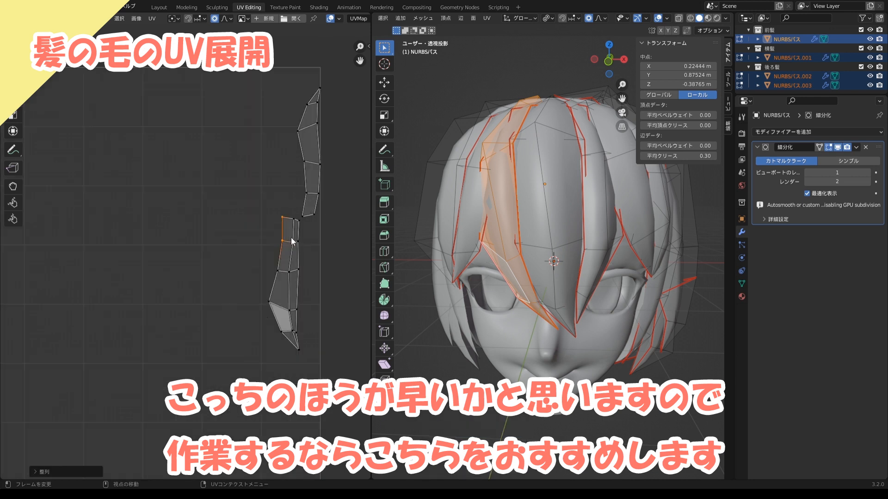
pyautogui.click(282, 218)
pyautogui.rightClick(284, 222)
pyautogui.click(280, 222)
pyautogui.rightClick(290, 234)
pyautogui.click(290, 238)
pyautogui.click(282, 241)
pyautogui.rightClick(284, 251)
pyautogui.click(284, 247)
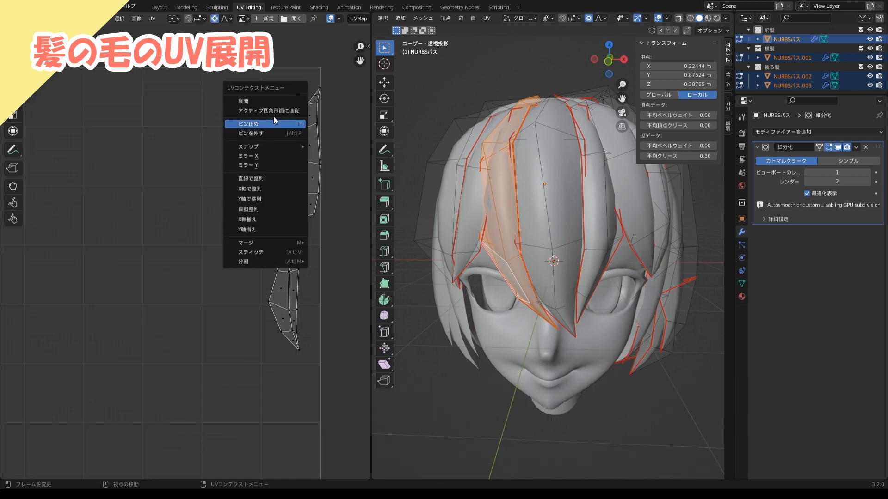
# Scale down the straightened two-column island and place it beside the other rectangular islands at the UV layout's upper edge
pyautogui.press('s')
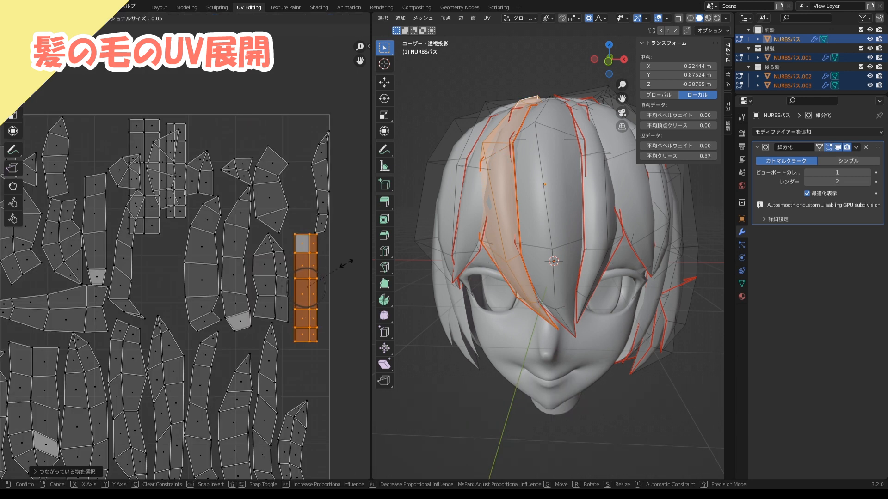
pyautogui.click(346, 263)
pyautogui.press('g')
pyautogui.click(155, 149)
# Select the strand's remaining single-column island with its linked faces and rotate it 180 degrees
pyautogui.click(323, 223)
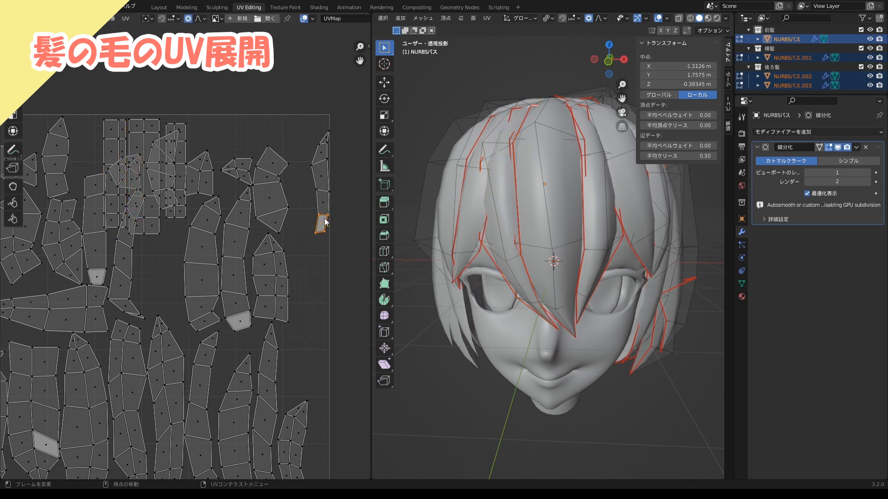
pyautogui.hotkey('ctrl', 'l')
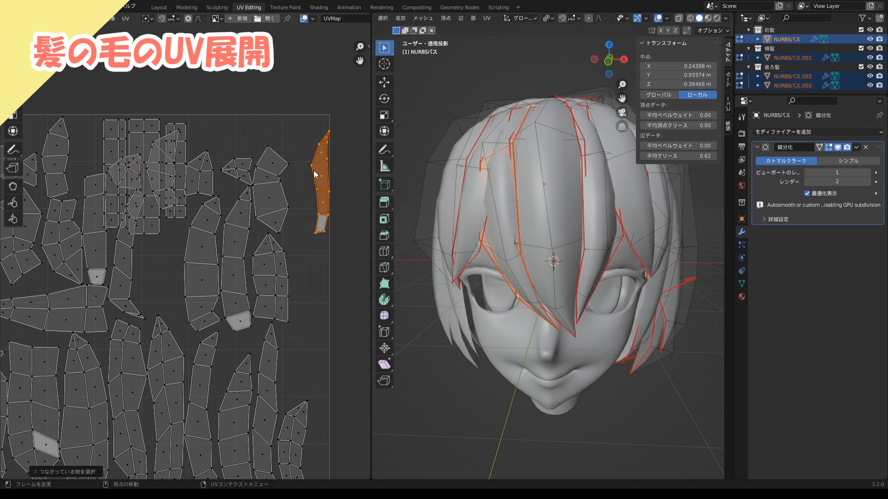
pyautogui.write('r180')
pyautogui.press('Return')
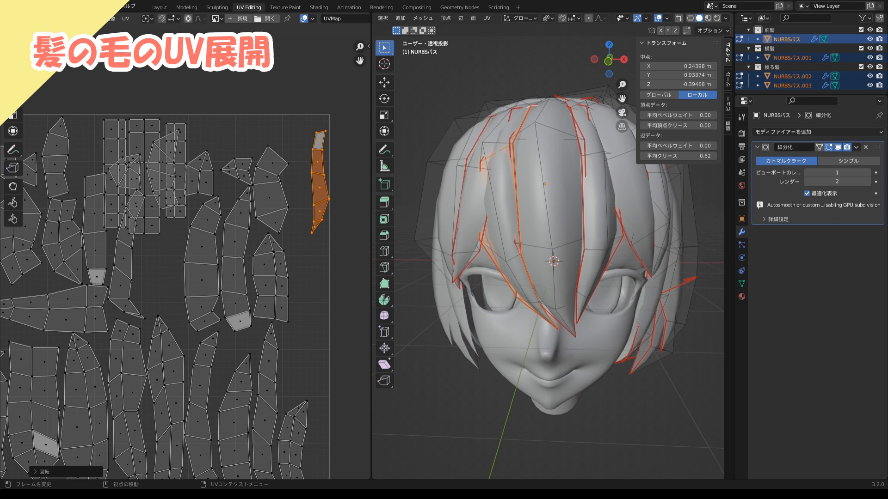
# With UV sync selection on, try aligning the left edge of the rotated island's top quad, and undo it
pyautogui.press('2')
pyautogui.click(315, 143)
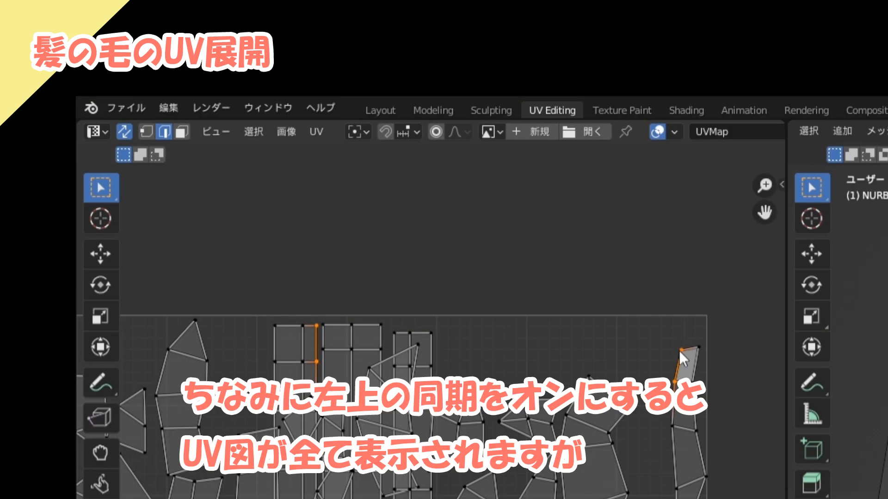
pyautogui.rightClick(680, 352)
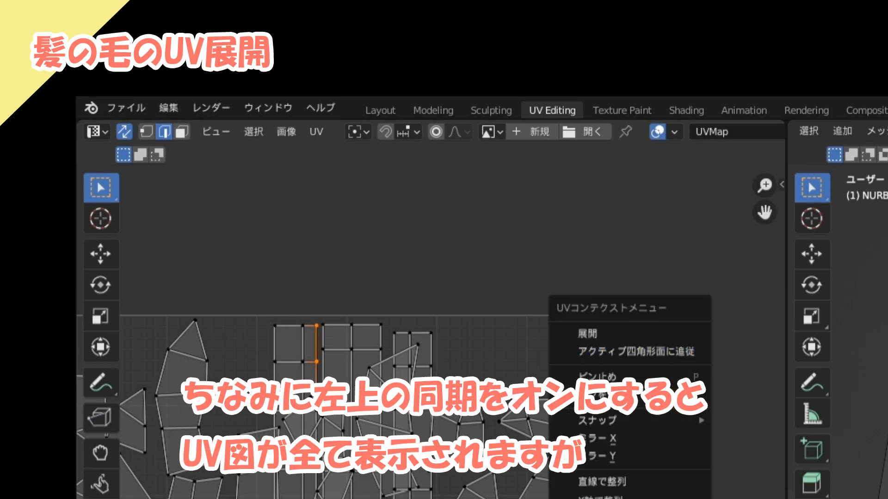
pyautogui.click(600, 498)
pyautogui.hotkey('ctrl', 'z')
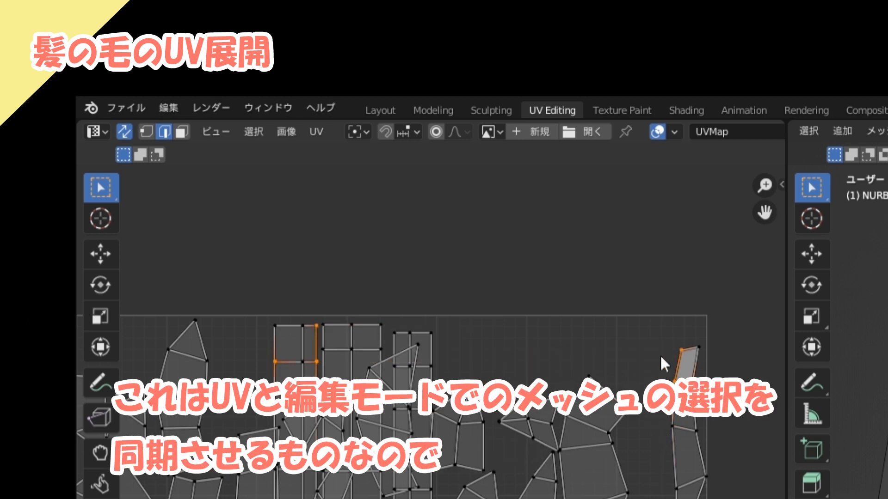
# Turn off UV sync selection and align the left edge of the rotated island's top quad on the X axis
pyautogui.click(125, 132)
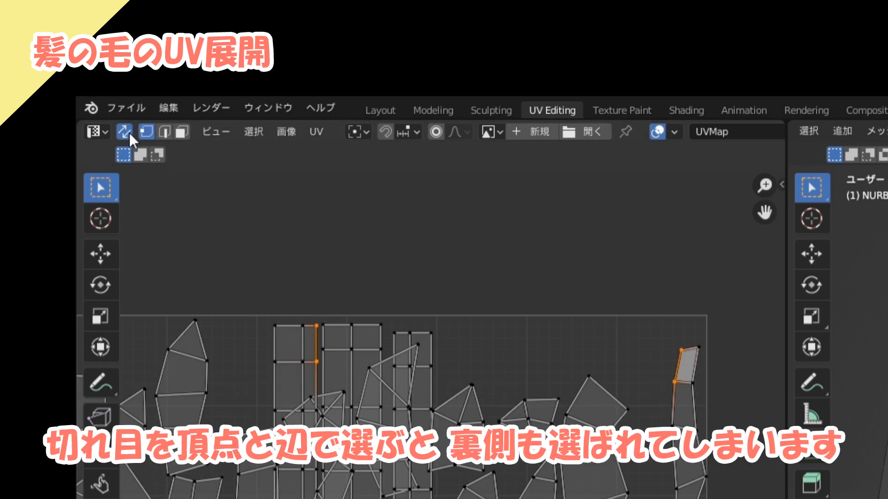
pyautogui.click(126, 133)
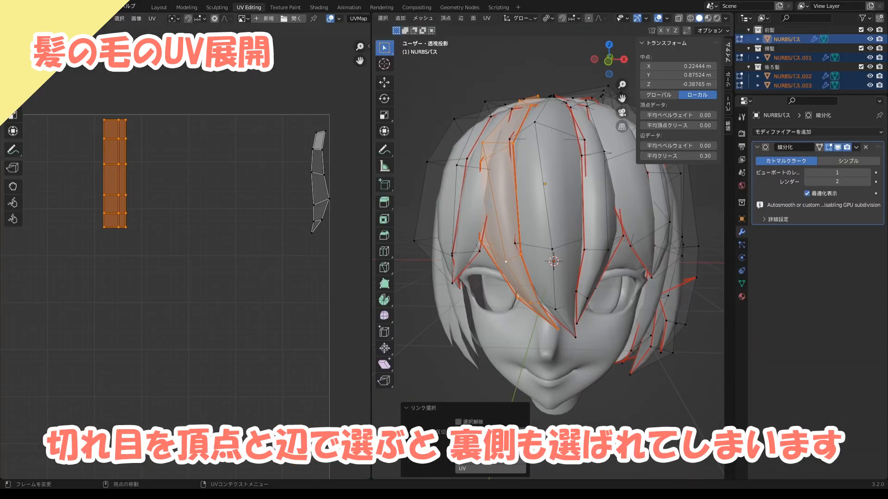
pyautogui.click(314, 143)
pyautogui.rightClick(314, 140)
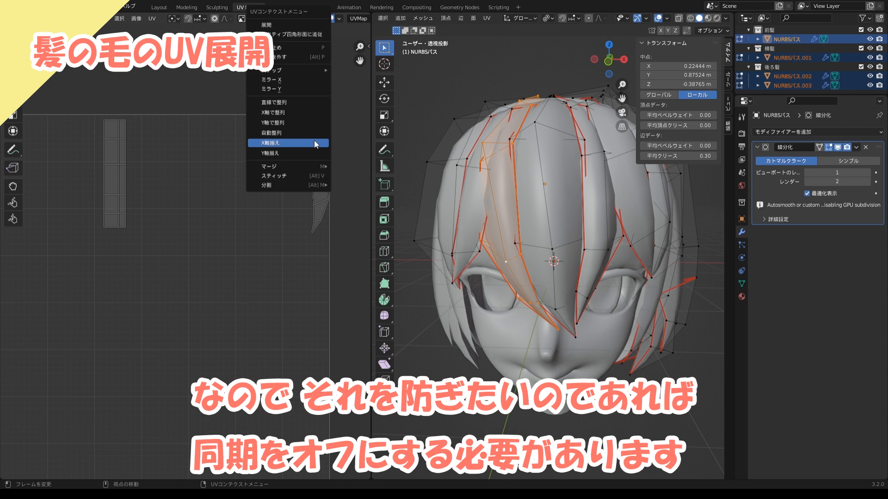
pyautogui.click(312, 146)
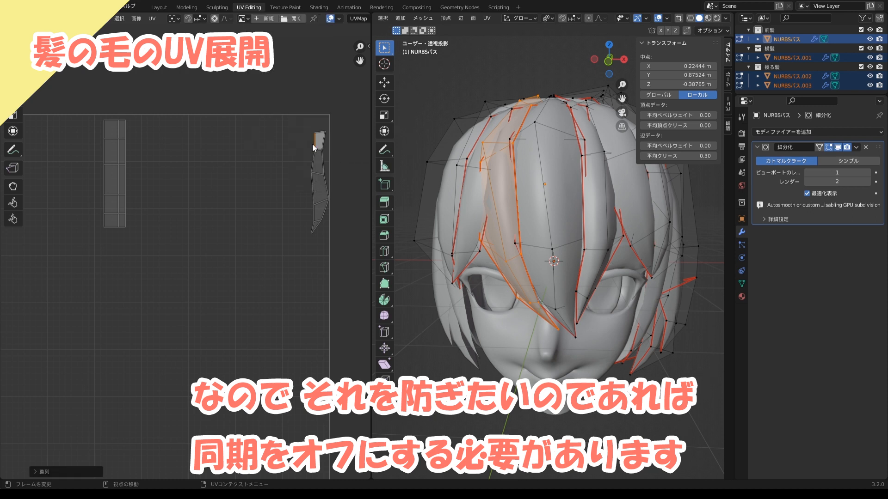
# Straighten the remaining edges of the rotated island's top quad and apply Follow Active Quads to the island
pyautogui.hotkey('ctrl', 'z')
pyautogui.rightClick(327, 141)
pyautogui.click(326, 142)
pyautogui.hotkey('ctrl', 'z')
pyautogui.rightClick(319, 137)
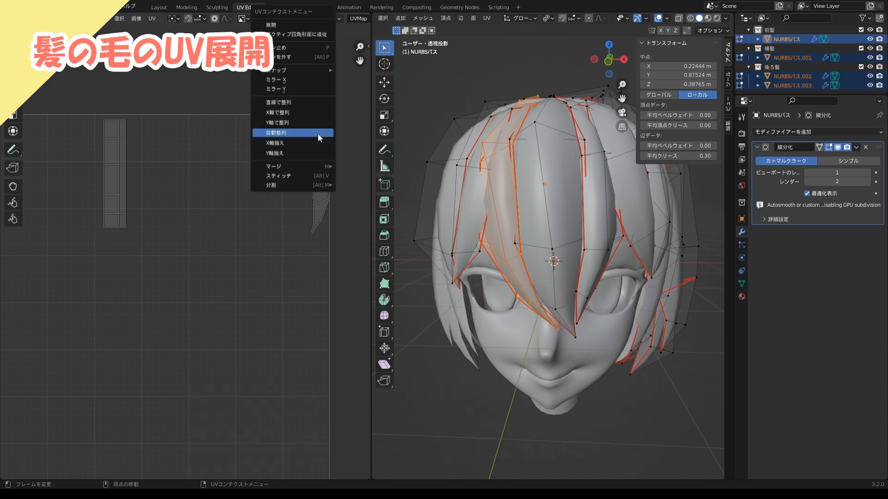
pyautogui.click(317, 134)
pyautogui.hotkey('ctrl', 'z')
pyautogui.rightClick(319, 133)
pyautogui.click(319, 150)
pyautogui.hotkey('ctrl', 'z')
pyautogui.rightClick(320, 142)
pyautogui.click(304, 35)
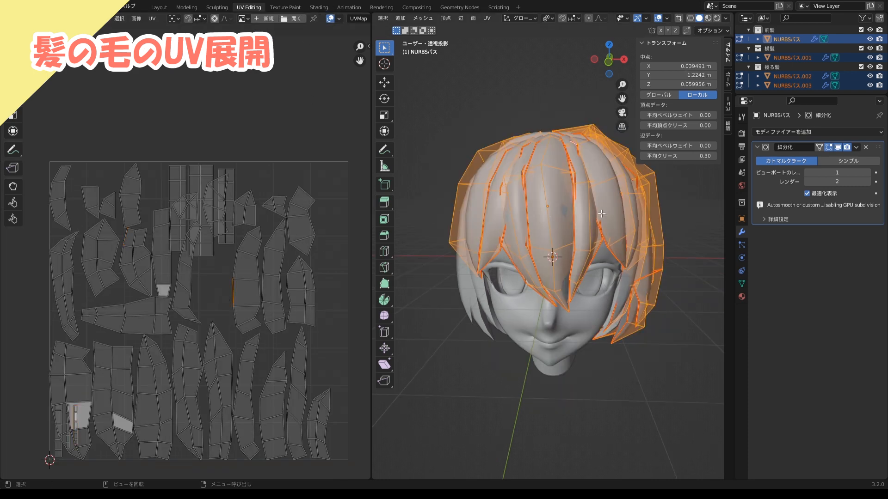
# Isolate the fringe strand above the outer corner of the left eye and align the edges of its two-column island's top quad
pyautogui.hotkey('alt', 'a')
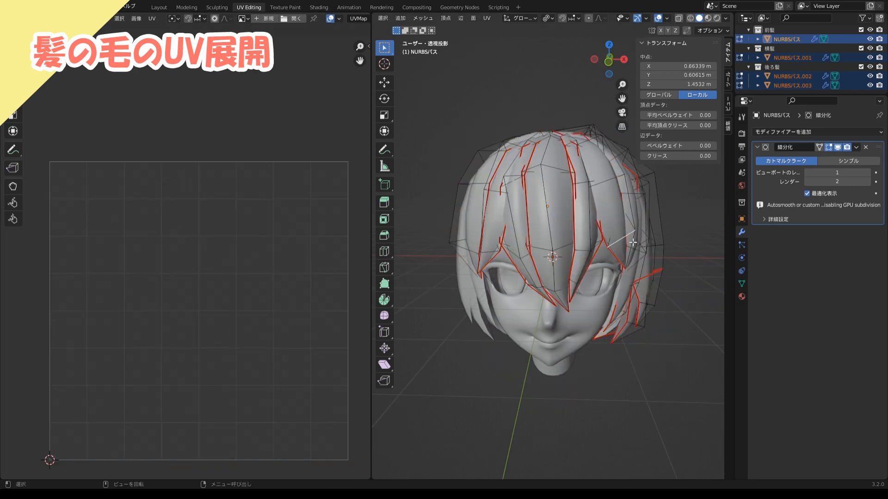
pyautogui.press('l')
pyautogui.click(123, 239)
pyautogui.rightClick(123, 239)
pyautogui.click(122, 350)
pyautogui.click(136, 240)
pyautogui.rightClick(132, 236)
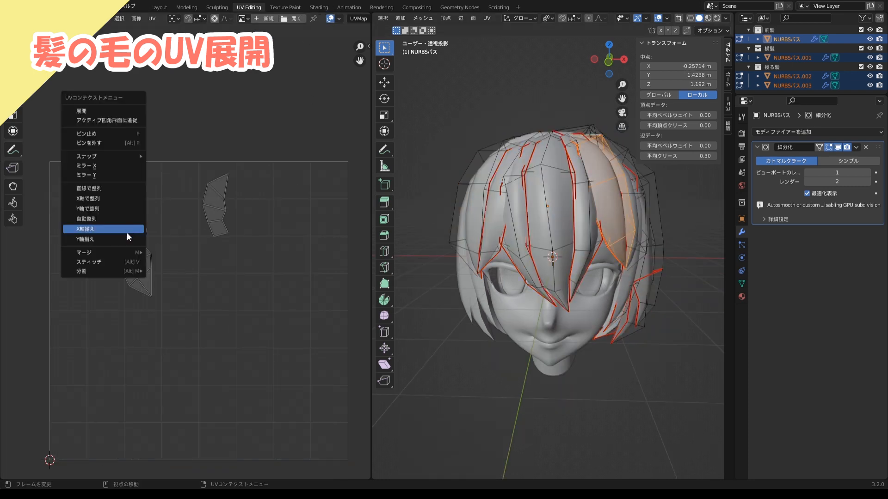
pyautogui.click(127, 233)
# Make the squared top face of this two-column island active and apply Follow Active Quads
pyautogui.press('3')
pyautogui.click(130, 236)
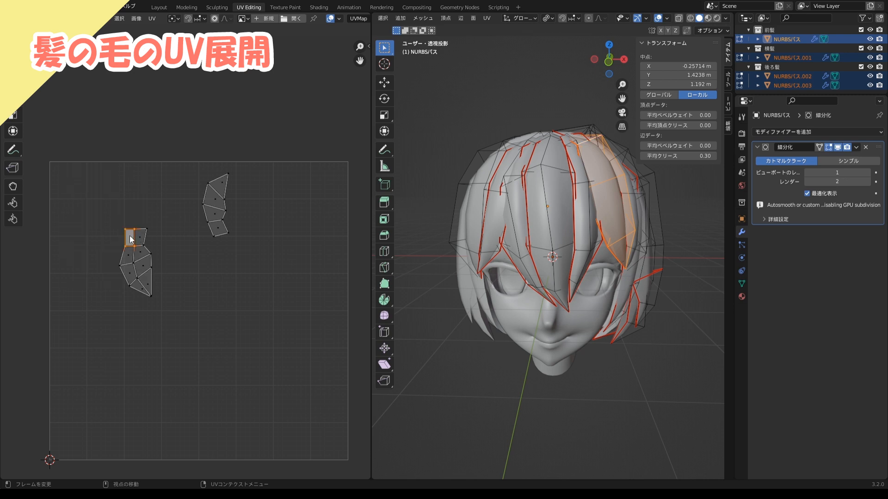
pyautogui.rightClick(130, 236)
pyautogui.click(103, 120)
# Rotate the same strand's single-column island 180 degrees and align an edge of its top quad on the Y axis
pyautogui.click(216, 227)
pyautogui.write('lr')
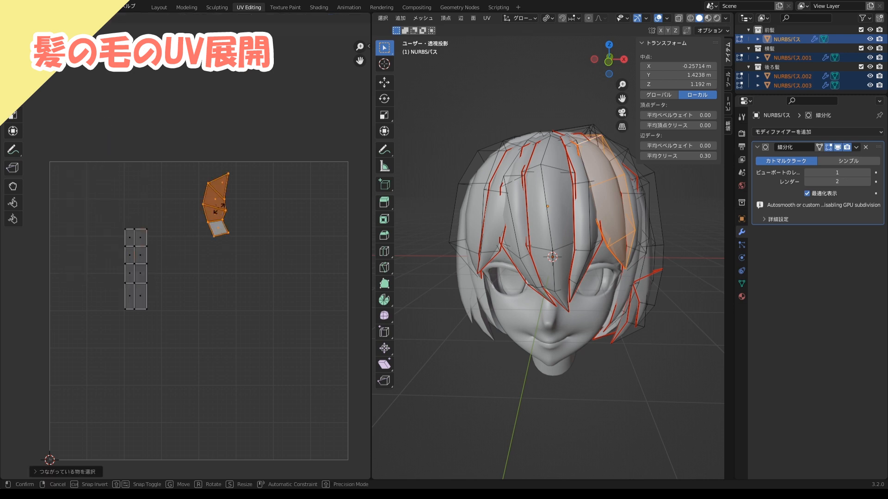
pyautogui.write('180')
pyautogui.press('Return')
pyautogui.rightClick(219, 210)
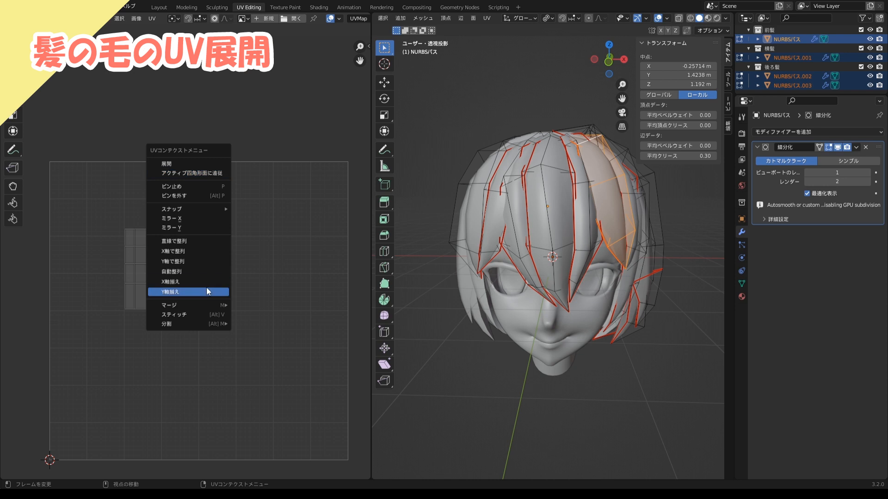
pyautogui.click(208, 291)
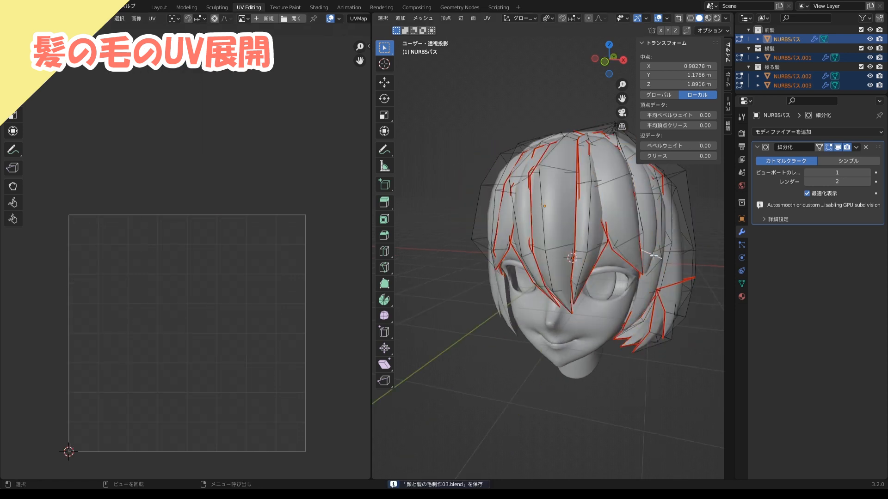
# Select the neighbouring side strand's two-column island with its linked faces and rotate it 180 degrees
pyautogui.moveTo(259, 337); pyautogui.dragTo(230, 315, button='middle')
pyautogui.rightClick(229, 311)
pyautogui.write('lr')
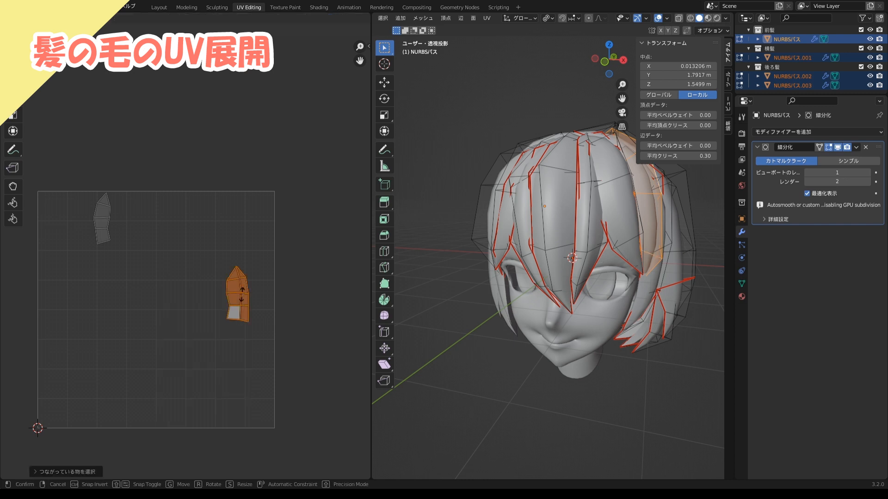
pyautogui.write('180')
pyautogui.press('Return')
# Straighten the edges of the side strand's top quad on the X and Y axes and apply Follow Active Quads from that face
pyautogui.scroll(1, 240, 296)
pyautogui.click(262, 281)
pyautogui.rightClick(237, 274)
pyautogui.click(214, 384)
pyautogui.click(242, 269)
pyautogui.rightClick(243, 276)
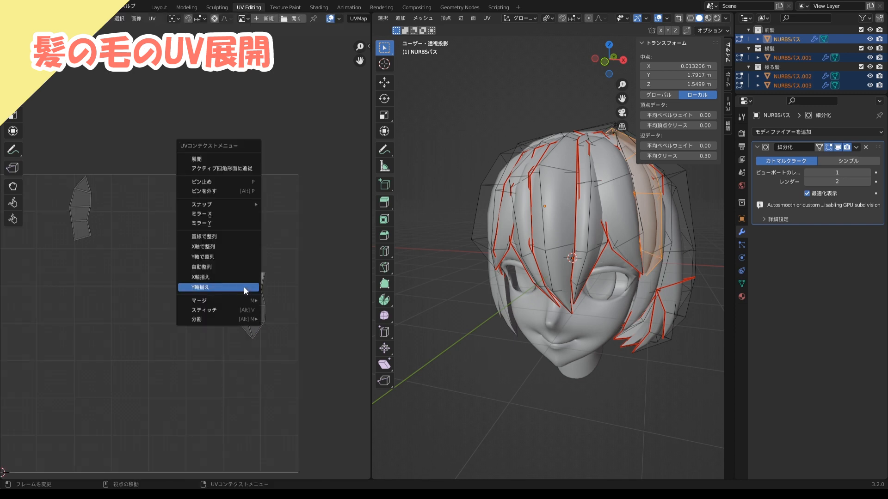
pyautogui.click(243, 286)
pyautogui.press('3')
pyautogui.click(243, 281)
pyautogui.scroll(-1, 262, 284)
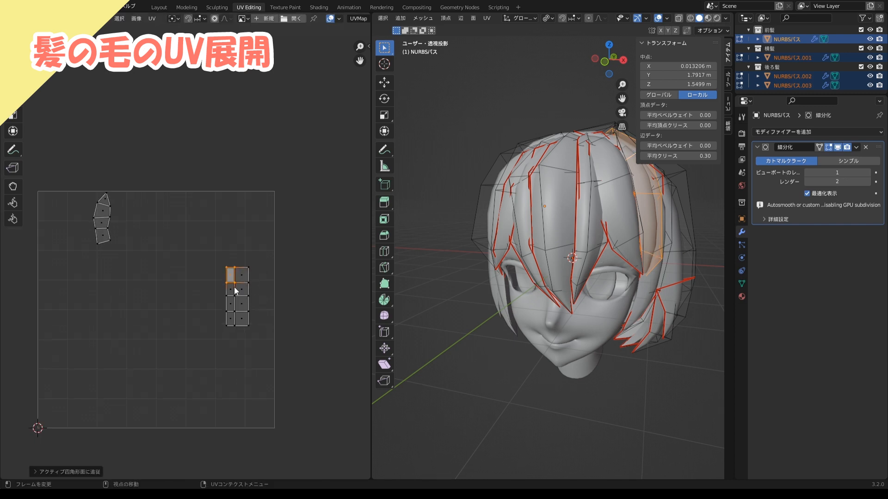
# Select the side strand's whole straightened two-column island, scale it down and move it into the row of rectangular islands
pyautogui.press('l')
pyautogui.press('s')
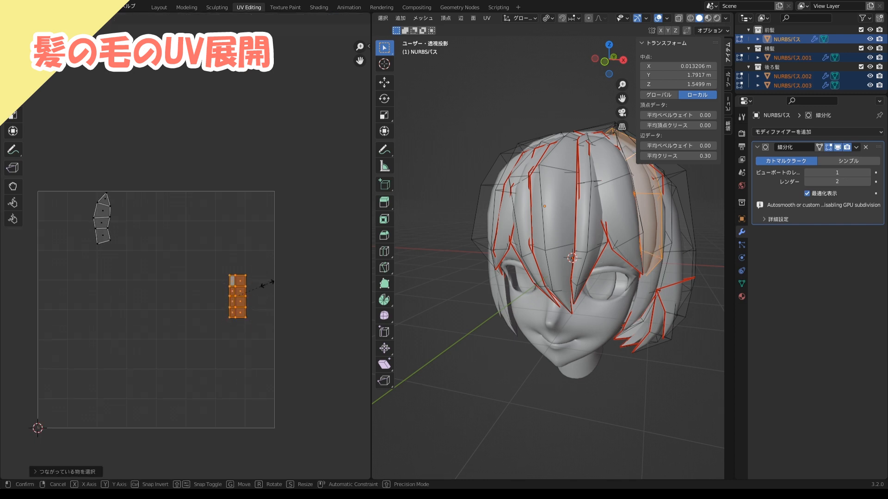
pyautogui.click(273, 281)
pyautogui.press('g')
# Scale down the side strand's straightened single-column island and move it to the lower-left corner of the UV layout
pyautogui.press('s')
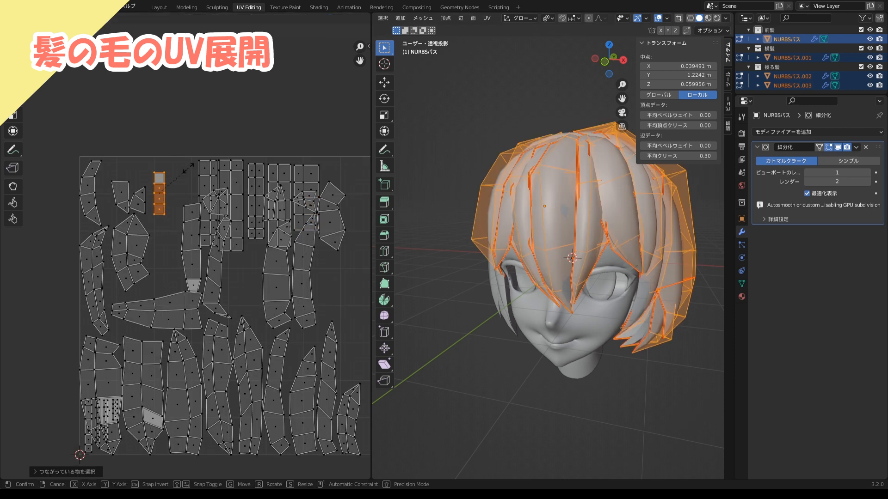
pyautogui.click(171, 183)
pyautogui.press('g')
pyautogui.click(137, 392)
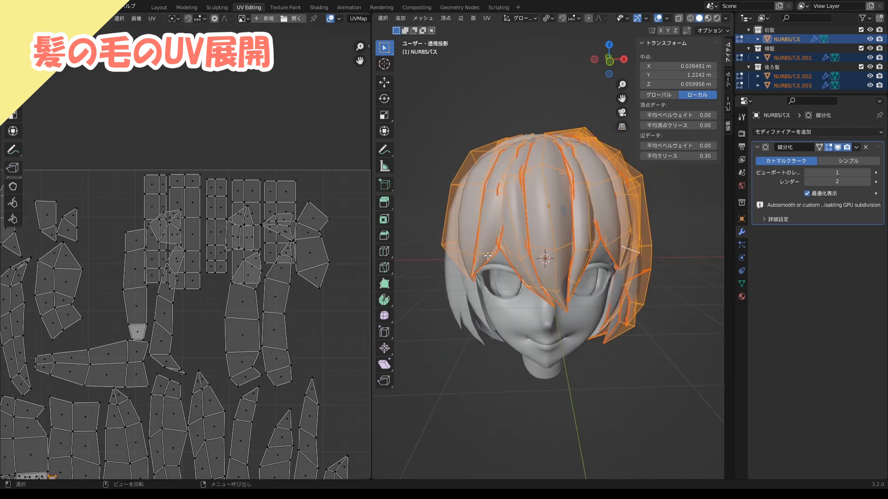
# Isolate the fringe strand above the outer corner of the right eye and rotate its UV island 180 degrees
pyautogui.click(488, 255)
pyautogui.press('l')
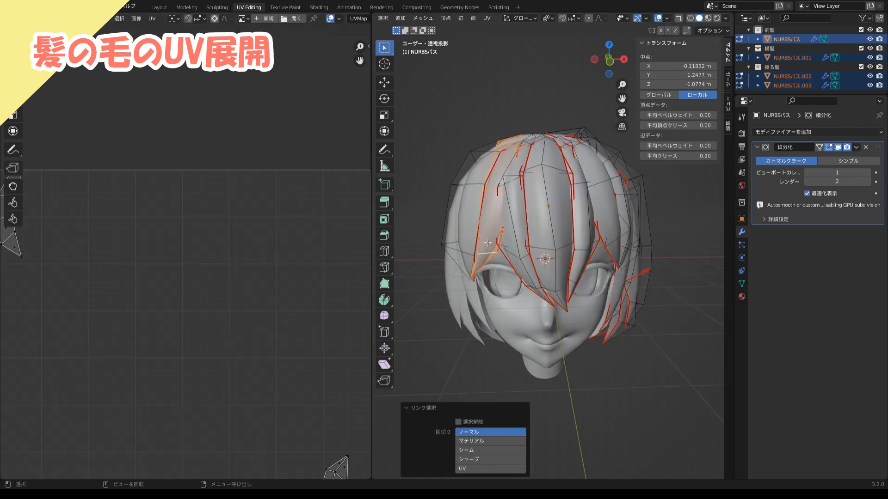
pyautogui.scroll(-1, 306, 458)
pyautogui.moveTo(307, 462); pyautogui.dragTo(299, 372, button='middle')
pyautogui.click(299, 373)
pyautogui.write('r180')
pyautogui.press('Return')
# Align the edges of this fringe island's top quad on the X and Y axes and apply Follow Active Quads
pyautogui.scroll(1, 189, 215)
pyautogui.rightClick(299, 342)
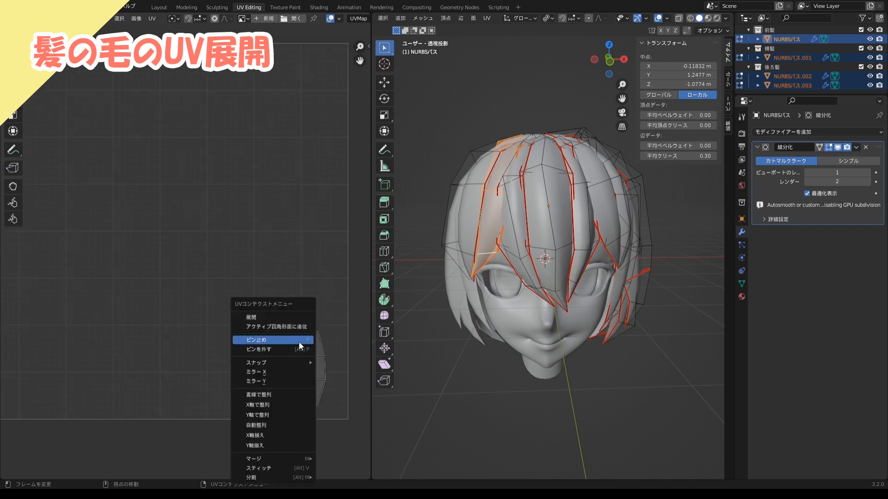
pyautogui.click(298, 434)
pyautogui.click(301, 363)
pyautogui.rightClick(314, 347)
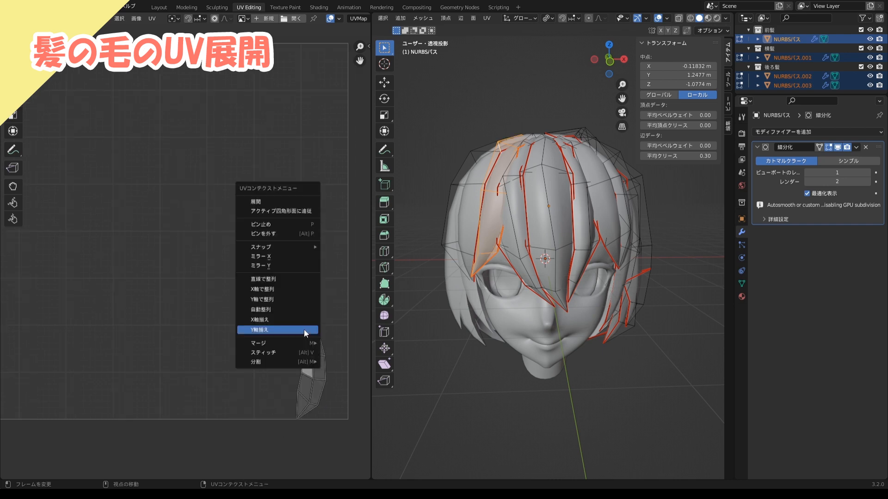
pyautogui.click(304, 332)
pyautogui.rightClick(315, 354)
pyautogui.click(317, 356)
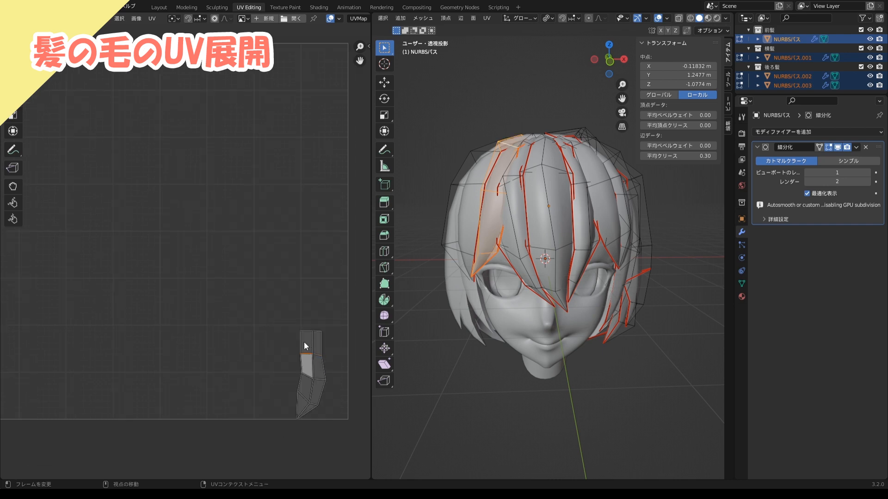
pyautogui.rightClick(304, 340)
pyautogui.click(278, 243)
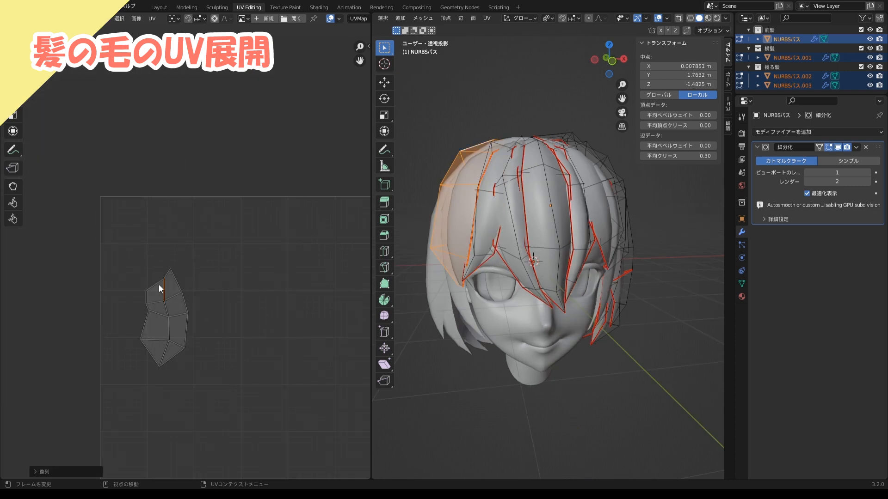
# Straighten the fringe strand's two-column island and its smaller single-column island using edge alignment and Follow Active Quads
pyautogui.rightClick(159, 285)
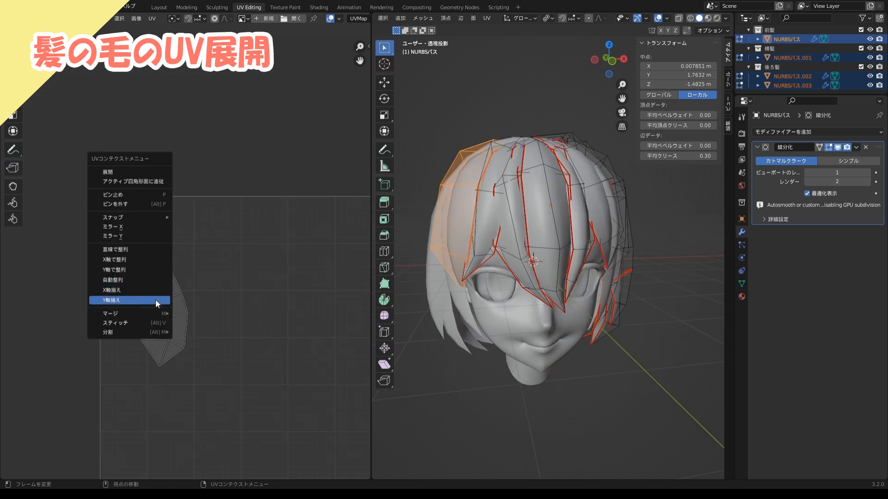
pyautogui.click(159, 180)
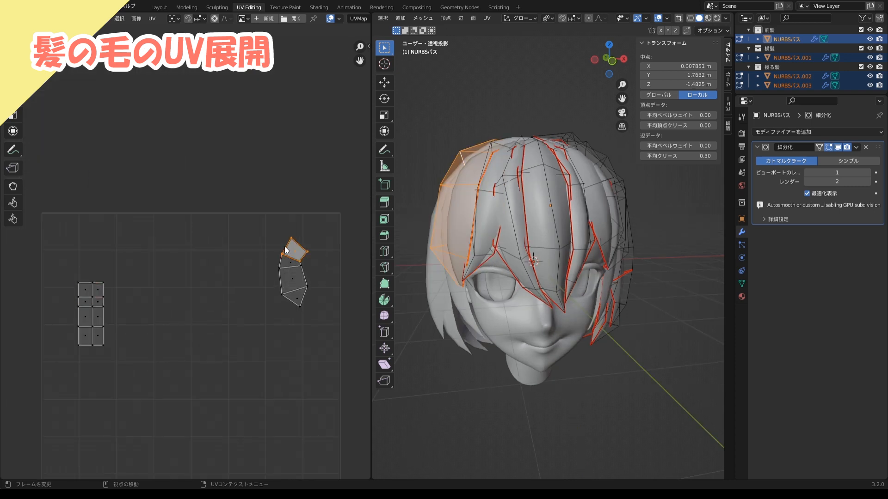
pyautogui.rightClick(282, 250)
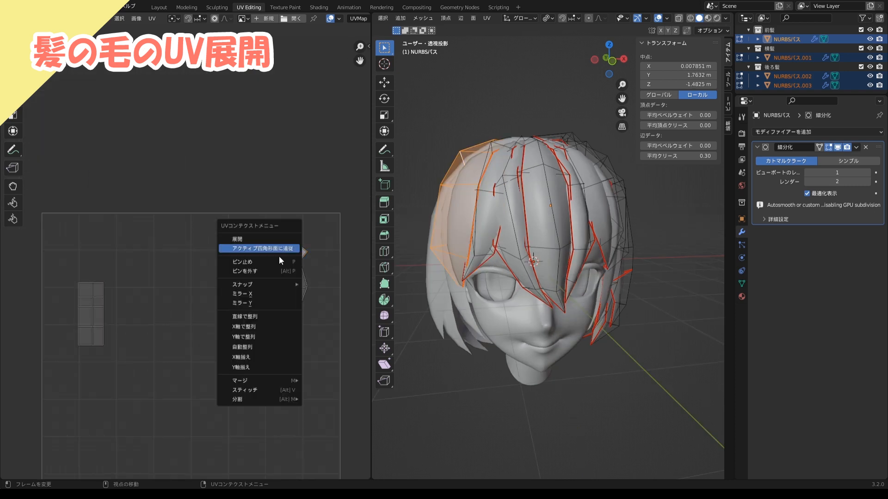
pyautogui.click(279, 256)
pyautogui.rightClick(303, 257)
pyautogui.click(297, 253)
pyautogui.rightClick(297, 251)
pyautogui.click(298, 250)
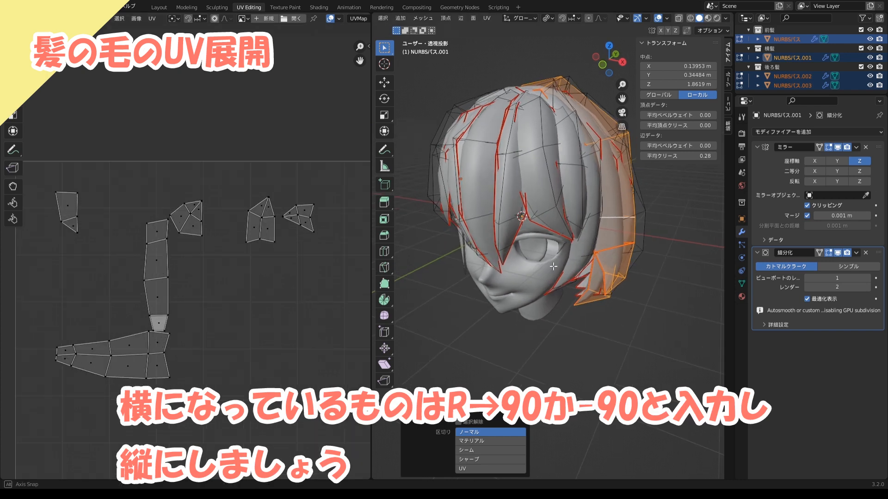
# Select the side strand's whole horizontal two-column island and rotate it by -90 degrees to stand upright
pyautogui.click(155, 343)
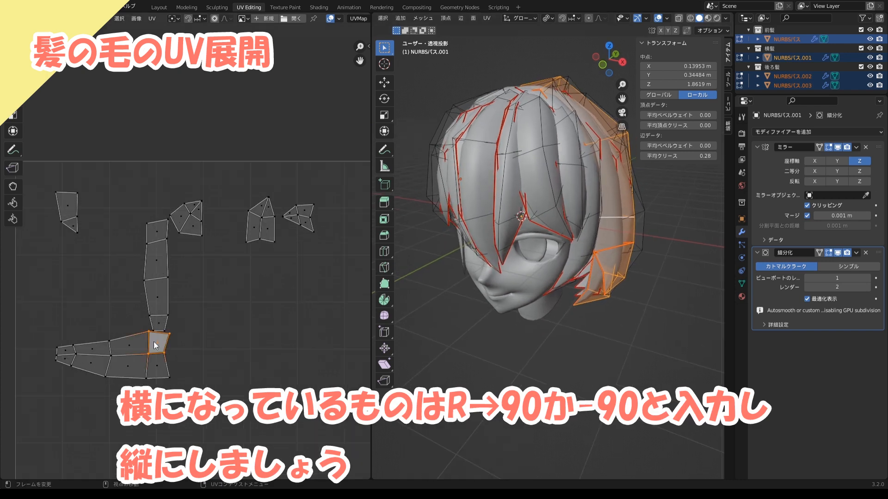
pyautogui.hotkey('ctrl', 'l')
pyautogui.write('r-90')
pyautogui.press('Return')
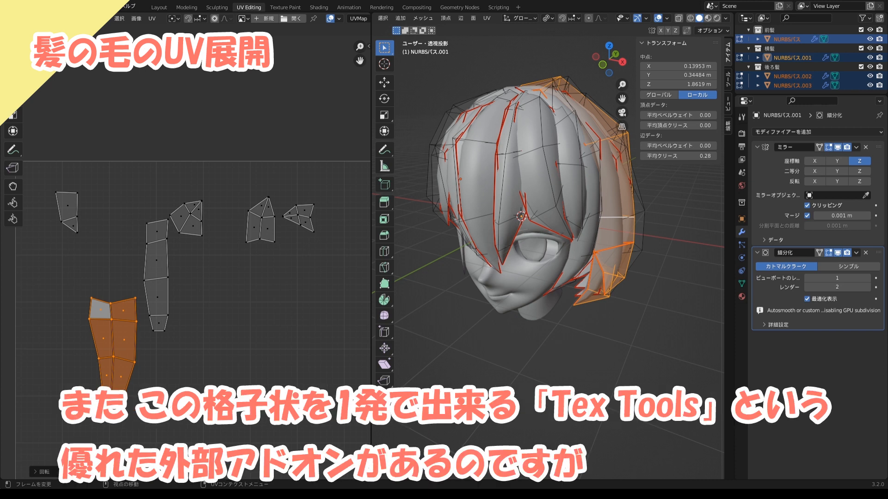
# Square up the top quad of the upright side-strand island and apply Follow Active Quads to the linked island
pyautogui.scroll(2, 214, 351)
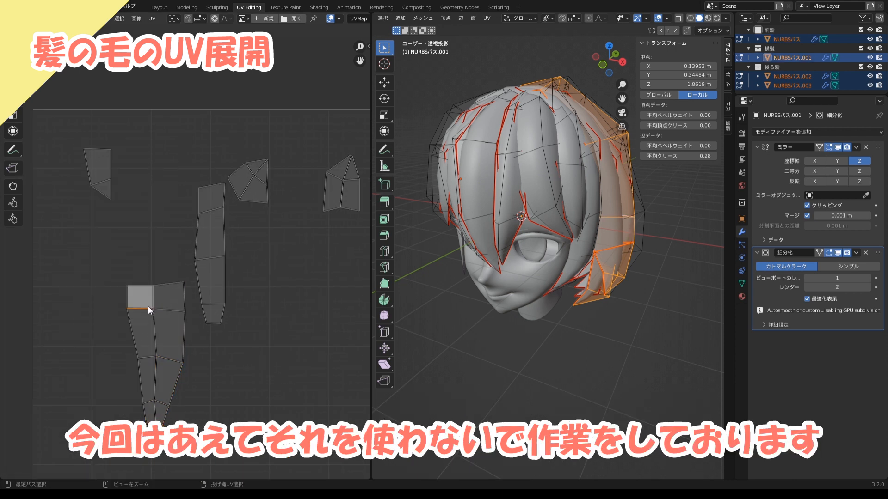
pyautogui.hotkey('ctrl', 'l')
pyautogui.rightClick(141, 297)
pyautogui.click(134, 165)
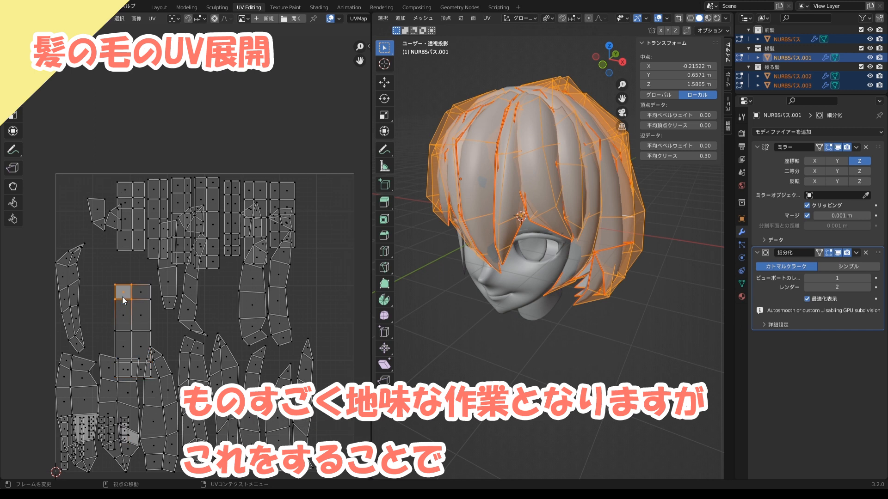
# Narrow the straightened two-column island along X and place it at the right end of the rectangular island row
pyautogui.moveTo(156, 306); pyautogui.dragTo(339, 207)
pyautogui.press('s')
pyautogui.press('x')
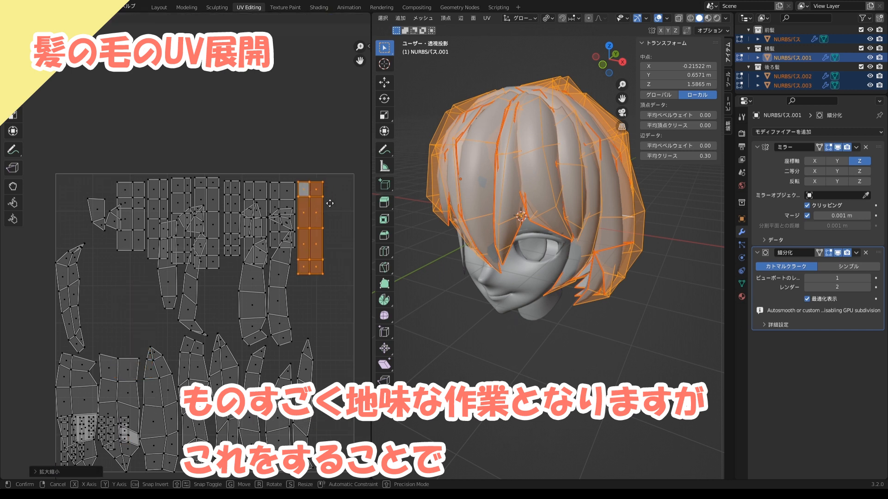
pyautogui.click(333, 204)
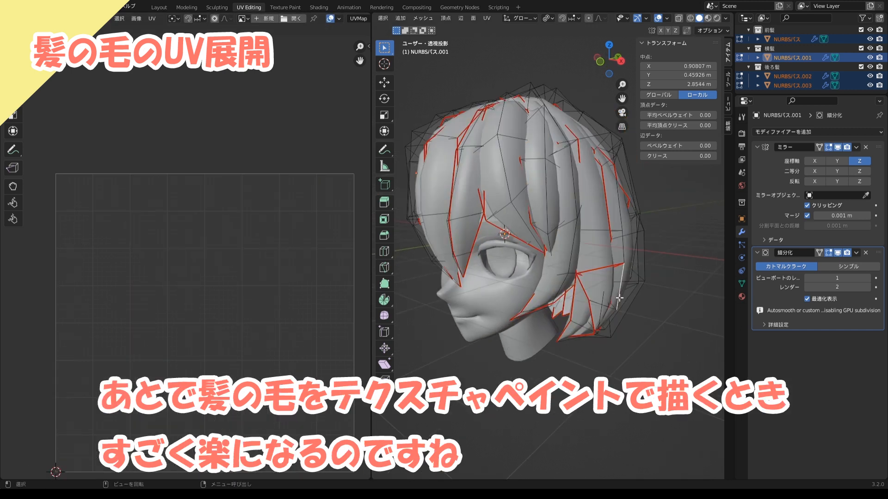
# Show only the side strand's lower outer faces and rotate their fan-shaped UV island 180 degrees
pyautogui.hotkey('ctrl', 'l')
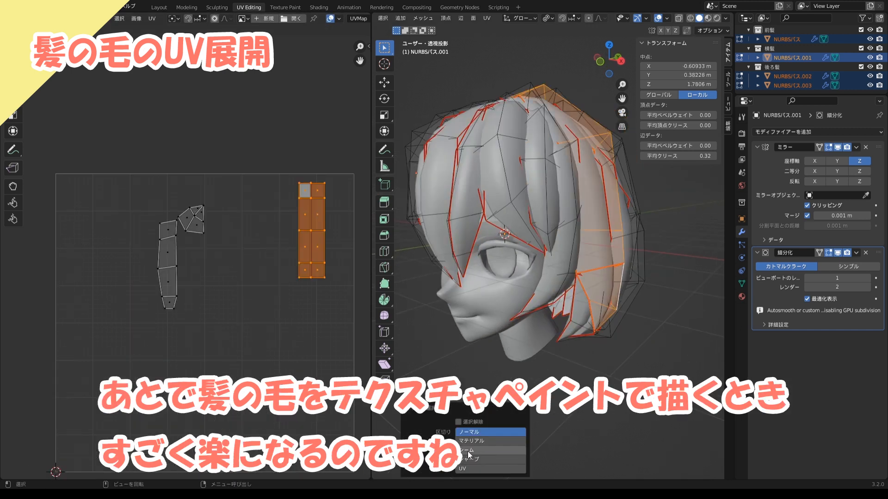
pyautogui.press('a')
pyautogui.press('r')
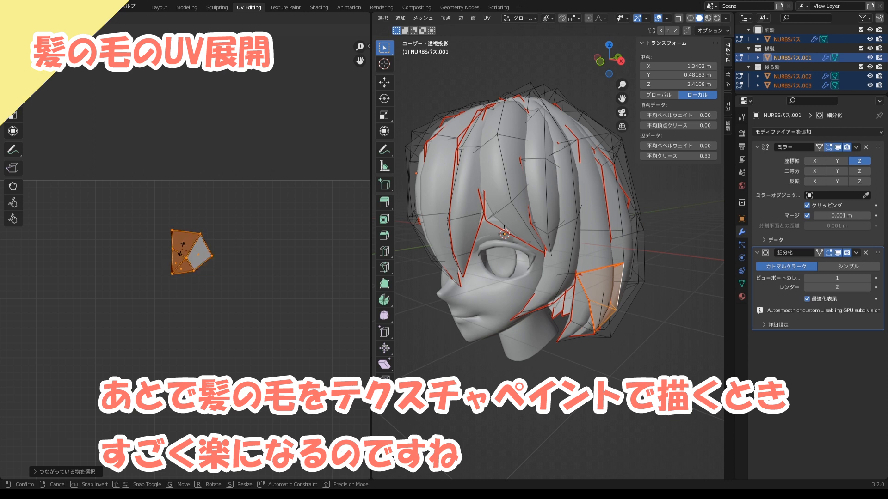
pyautogui.rightClick(183, 253)
pyautogui.write('r180')
pyautogui.press('Return')
# Align the edges of the fan-shaped island's quad on the X and Y axes and straighten it with Follow Active Quads
pyautogui.click(172, 239)
pyautogui.rightClick(175, 239)
pyautogui.click(156, 349)
pyautogui.click(193, 245)
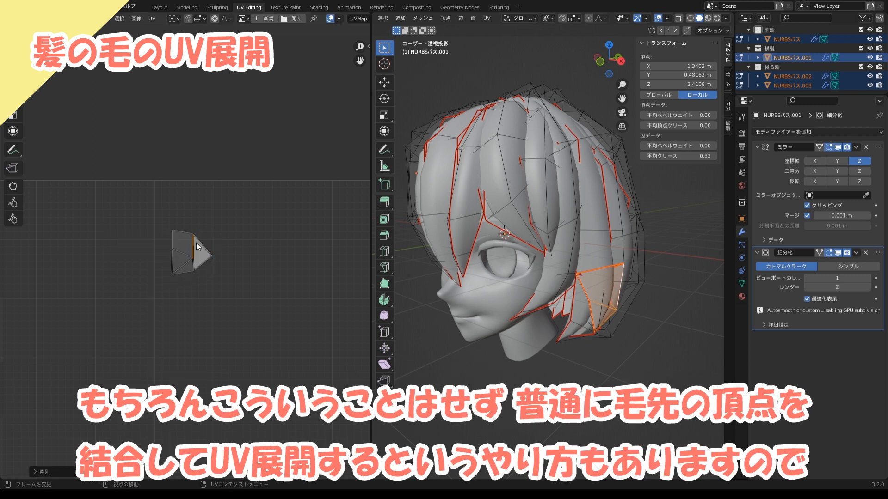
pyautogui.click(181, 252)
pyautogui.rightClick(180, 253)
pyautogui.click(180, 256)
pyautogui.click(187, 240)
# Select the whole hair mesh to bring all its UV islands into the layout
pyautogui.scroll(-2, 184, 258)
pyautogui.click(604, 305)
pyautogui.moveTo(603, 305); pyautogui.dragTo(593, 280, button='middle')
pyautogui.scroll(2, 601, 306)
pyautogui.scroll(-3, 575, 312)
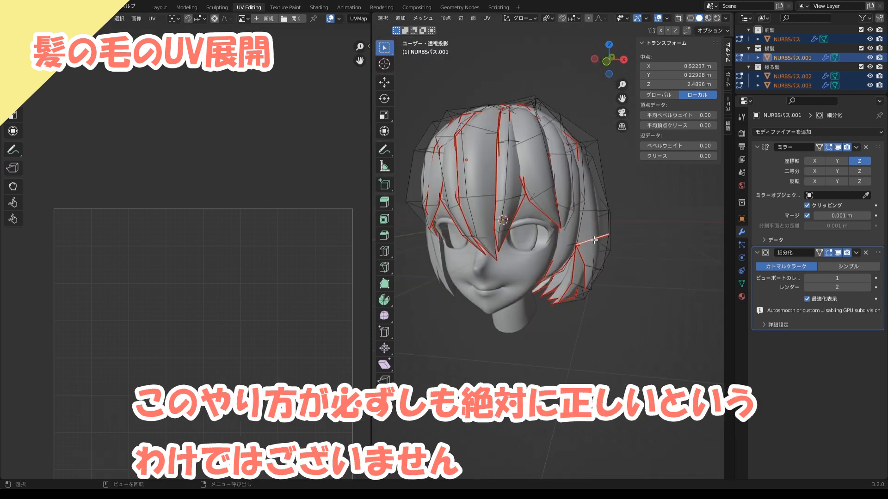
pyautogui.press('l')
pyautogui.hotkey('ctrl', 'z')
pyautogui.press('a')
pyautogui.moveTo(196, 281); pyautogui.dragTo(197, 262, button='middle')
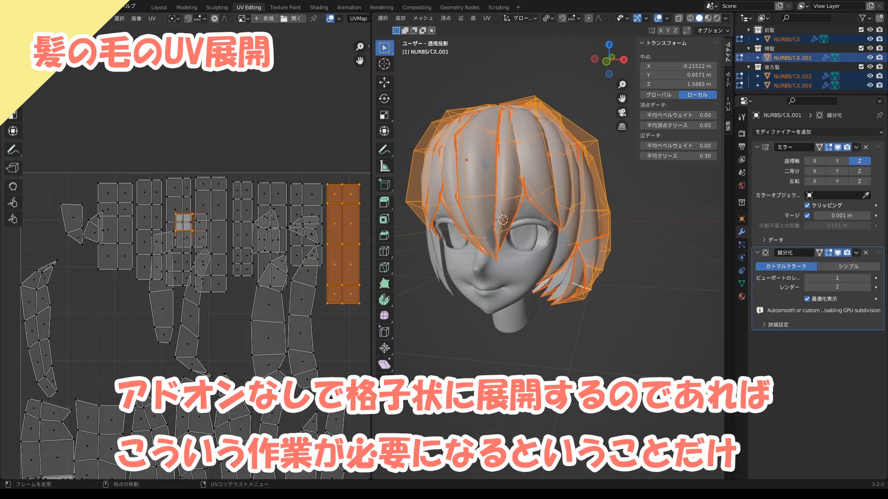
# Select every straightened island in the upper rectangular row and shift the row toward the layout's left edge
pyautogui.press('l')
pyautogui.press('l')
pyautogui.press('l')
pyautogui.press('l')
pyautogui.press('l')
pyautogui.press('l')
pyautogui.press('l')
pyautogui.press('g')
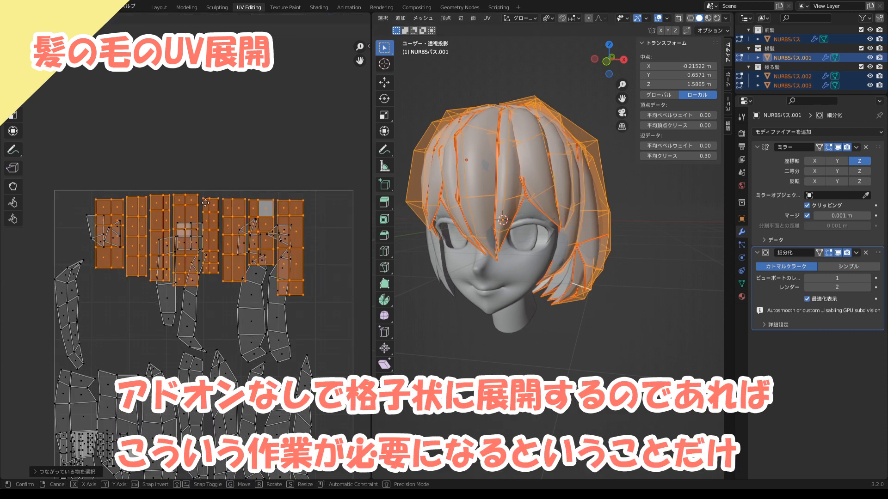
pyautogui.click(171, 208)
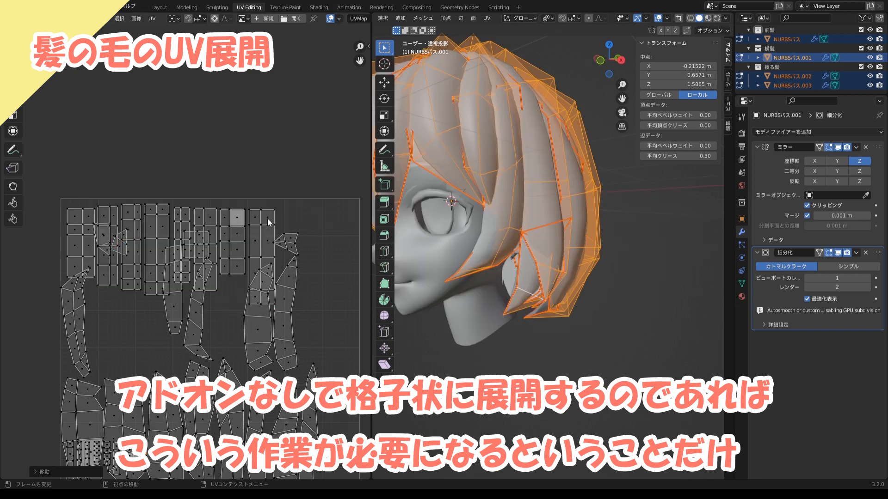
# Clear the hair selection and switch to face selection for the strands behind the ear
pyautogui.moveTo(485, 324); pyautogui.dragTo(552, 255, button='middle')
pyautogui.scroll(3, 591, 259)
pyautogui.hotkey('alt', 'a')
pyautogui.press('l')
pyautogui.press('l')
pyautogui.press('l')
pyautogui.scroll(5, 467, 20)
pyautogui.click(468, 18)
# Isolate the inner faces of the strand behind the ear by selecting linked faces delimited by seams
pyautogui.hotkey('alt', 'a')
pyautogui.press('l')
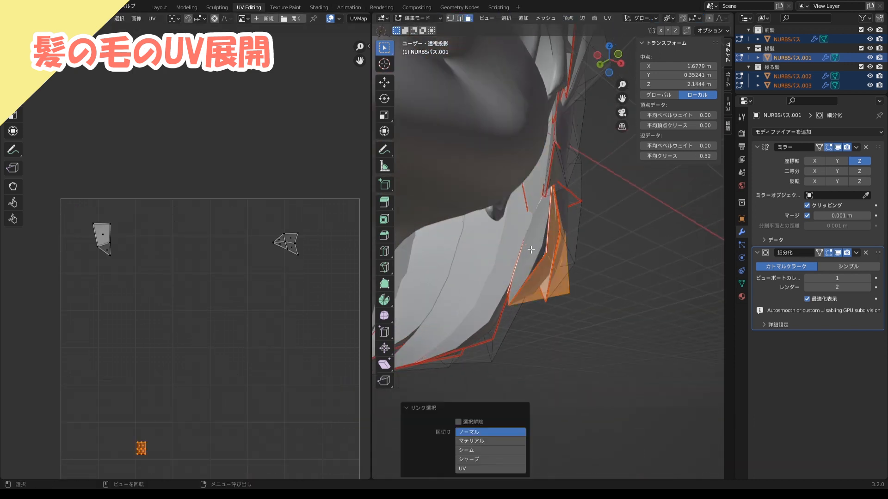
pyautogui.hotkey('ctrl', 'z')
pyautogui.press('l')
pyautogui.click(490, 450)
pyautogui.hotkey('ctrl', 'z')
pyautogui.press('l')
pyautogui.moveTo(537, 203); pyautogui.dragTo(566, 233, button='middle')
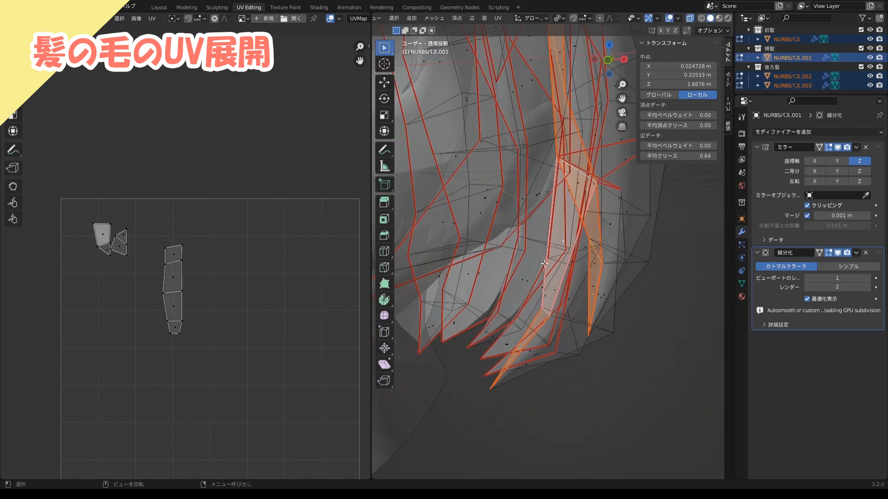
pyautogui.moveTo(566, 233); pyautogui.dragTo(518, 259, button='middle')
pyautogui.scroll(-4, 517, 259)
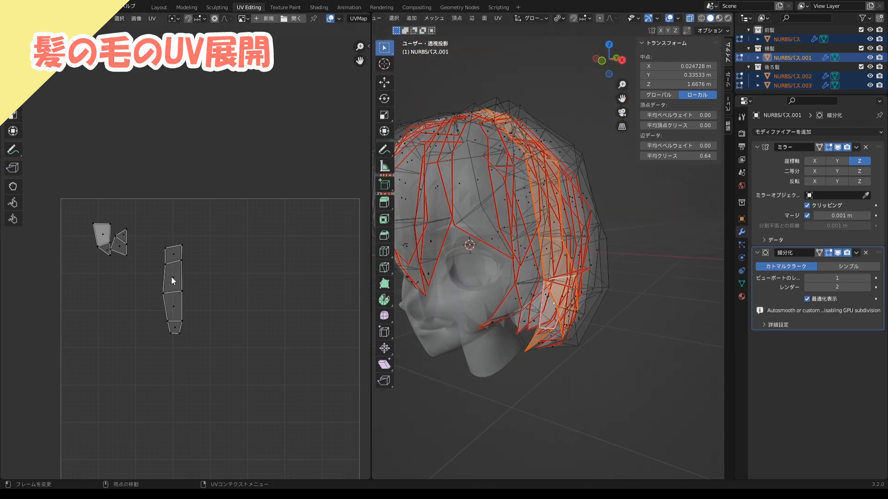
# Align the edges of the long single-column island's top quad and straighten the island with Follow Active Quads
pyautogui.scroll(2, 171, 276)
pyautogui.click(166, 259)
pyautogui.press('2')
pyautogui.click(155, 254)
pyautogui.rightClick(155, 254)
pyautogui.click(152, 351)
pyautogui.press('3')
pyautogui.click(169, 248)
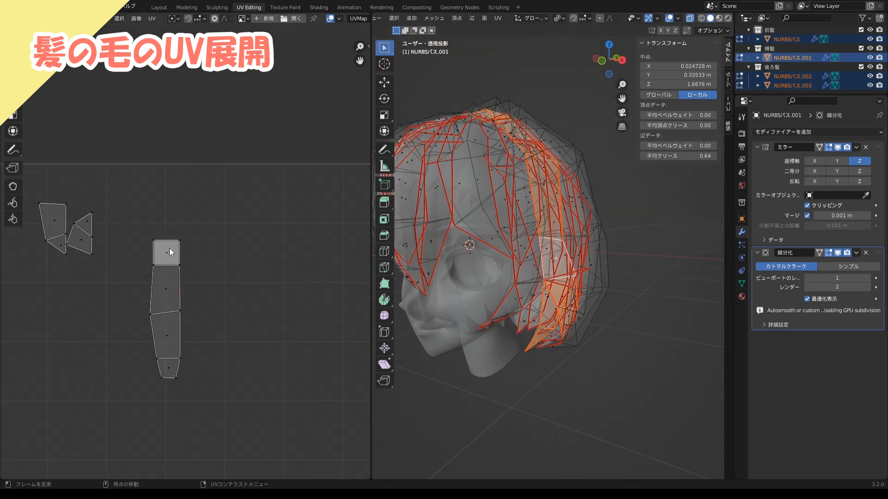
pyautogui.rightClick(169, 248)
pyautogui.click(155, 138)
# Rotate the small two-quad island of this strand into an upright orientation
pyautogui.scroll(-3, 173, 231)
pyautogui.moveTo(215, 266); pyautogui.dragTo(300, 294, button='middle')
pyautogui.scroll(3, 277, 294)
pyautogui.click(256, 298)
pyautogui.press('r')
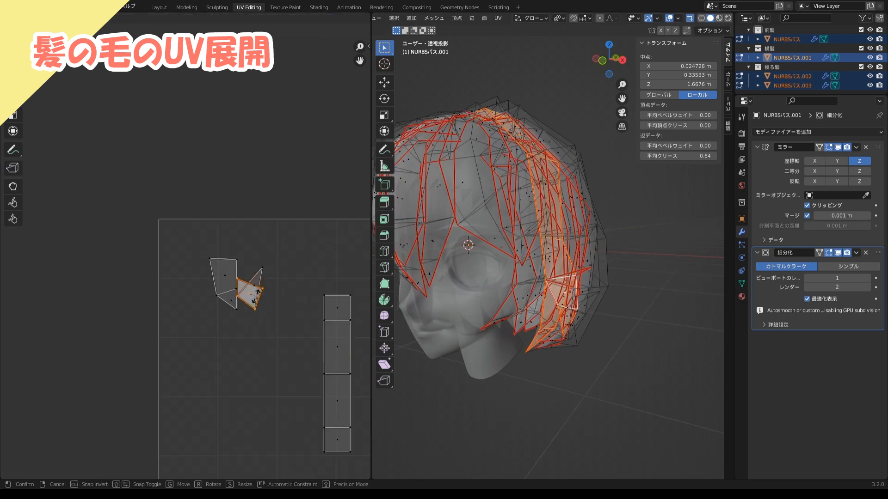
pyautogui.click(258, 287)
# Align the edges of the rotated two-quad island and apply Follow Active Quads from its upper quad
pyautogui.press('2')
pyautogui.click(258, 286)
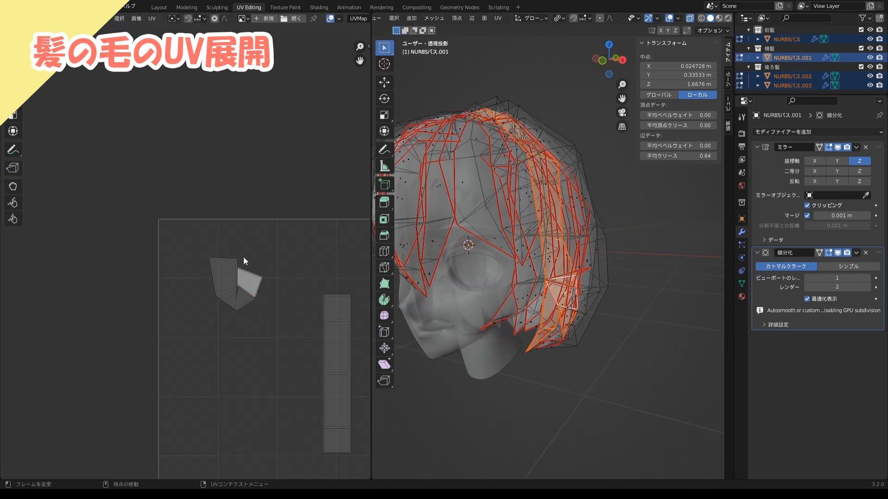
pyautogui.rightClick(239, 274)
pyautogui.click(239, 385)
pyautogui.click(249, 293)
pyautogui.rightClick(248, 291)
pyautogui.click(248, 298)
pyautogui.click(248, 273)
pyautogui.rightClick(250, 277)
pyautogui.click(245, 159)
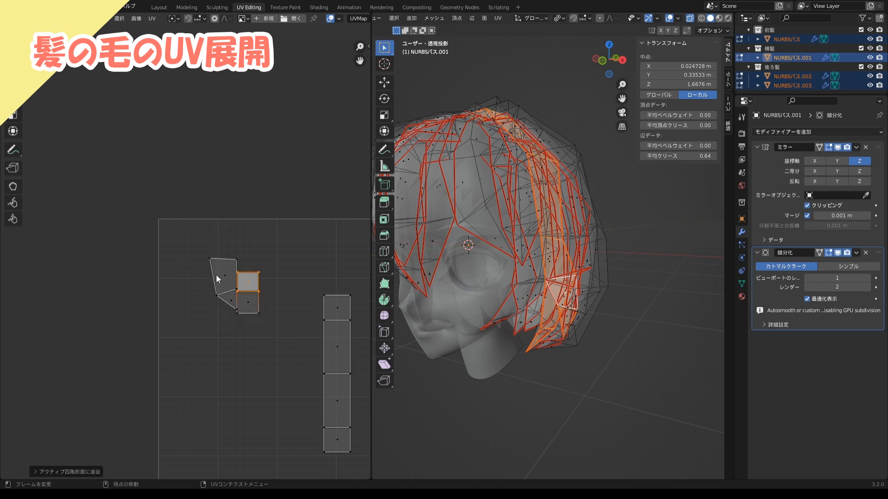
# Align the edges of the neighbouring small island's large upper quad and straighten that island with Follow Active Quads
pyautogui.press('2')
pyautogui.click(214, 274)
pyautogui.rightClick(212, 272)
pyautogui.click(213, 380)
pyautogui.click(228, 290)
pyautogui.rightClick(235, 265)
pyautogui.press('3')
pyautogui.click(225, 268)
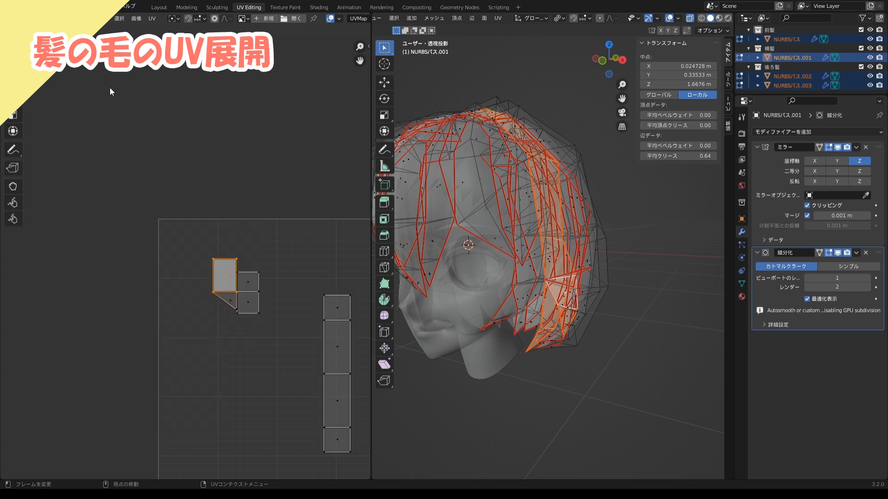
pyautogui.rightClick(220, 271)
pyautogui.click(217, 159)
# Select the two small straightened islands and move them right beside the single-column island
pyautogui.scroll(-4, 253, 263)
pyautogui.press('l')
pyautogui.scroll(2, 200, 274)
pyautogui.press('g')
pyautogui.click(241, 294)
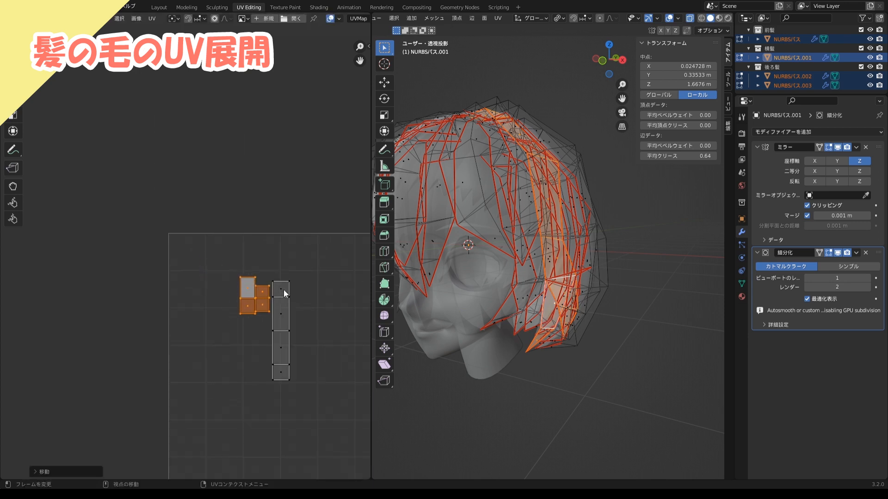
# Scale down this strand's three straightened islands together and select the whole hair mesh again
pyautogui.click(284, 292)
pyautogui.press('l')
pyautogui.scroll(-2, 263, 293)
pyautogui.press('a')
pyautogui.press('s')
pyautogui.scroll(5, 273, 416)
# Move the three scaled-down islands beside the cluster of tiny rectangular islands along the bottom of the UV layout
pyautogui.click(289, 355)
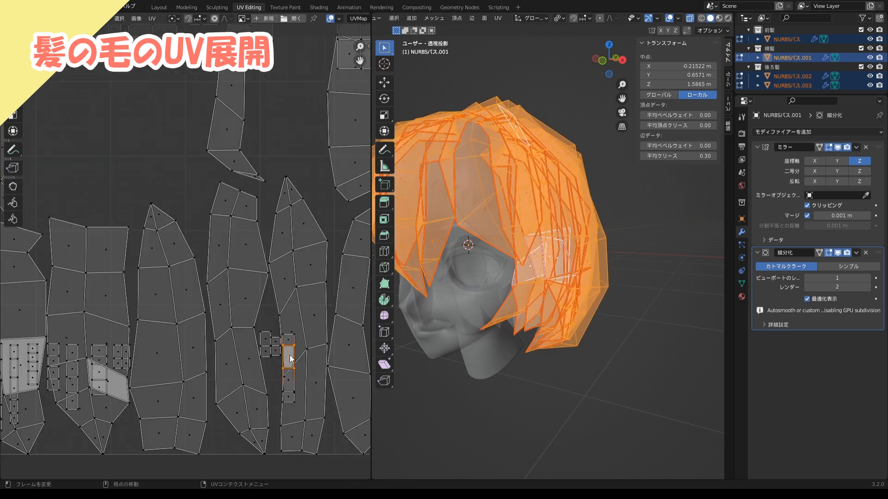
pyautogui.press('l')
pyautogui.press('l')
pyautogui.press('g')
pyautogui.click(187, 349)
pyautogui.scroll(2, 138, 331)
# Select the tiny two-quad island and fit it into a gap in the cluster of scaled-down islands
pyautogui.click(165, 378)
pyautogui.press('l')
pyautogui.press('g')
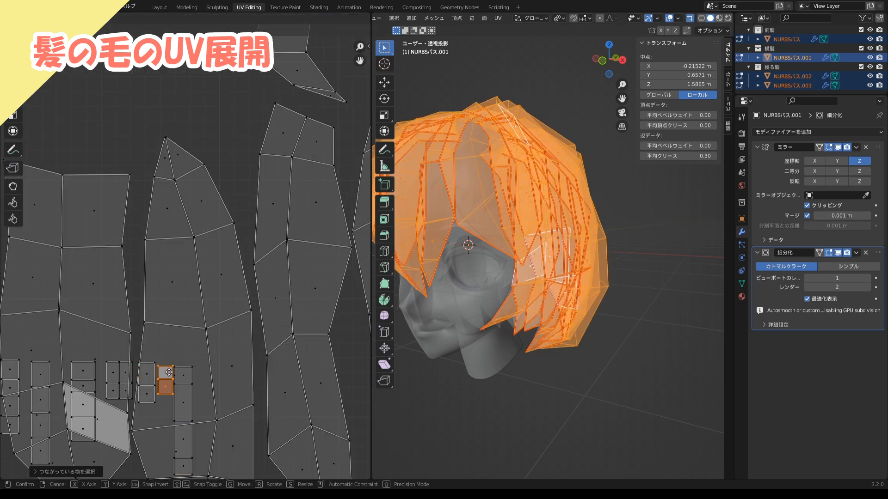
pyautogui.click(121, 421)
# Select the scaled-down four-quad column island and reposition it next to the cluster of tiny islands
pyautogui.scroll(-2, 138, 393)
pyautogui.moveTo(153, 371); pyautogui.dragTo(215, 367, button='middle')
pyautogui.scroll(1, 217, 361)
pyautogui.scroll(-2, 232, 338)
pyautogui.click(233, 311)
pyautogui.press('l')
pyautogui.press('g')
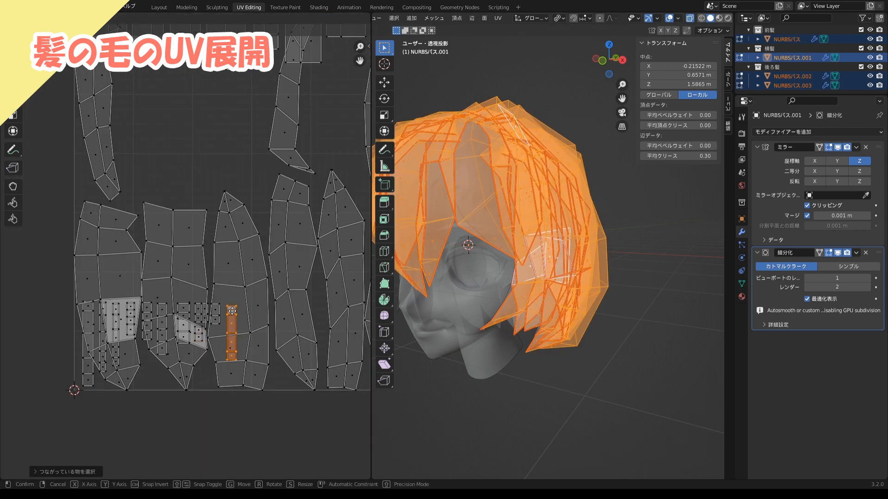
pyautogui.click(234, 314)
# Isolate the side strand beside the ear with a linked selection so that all its UV islands are included
pyautogui.scroll(-2, 234, 315)
pyautogui.moveTo(233, 314); pyautogui.dragTo(145, 450, button='middle')
pyautogui.press('l')
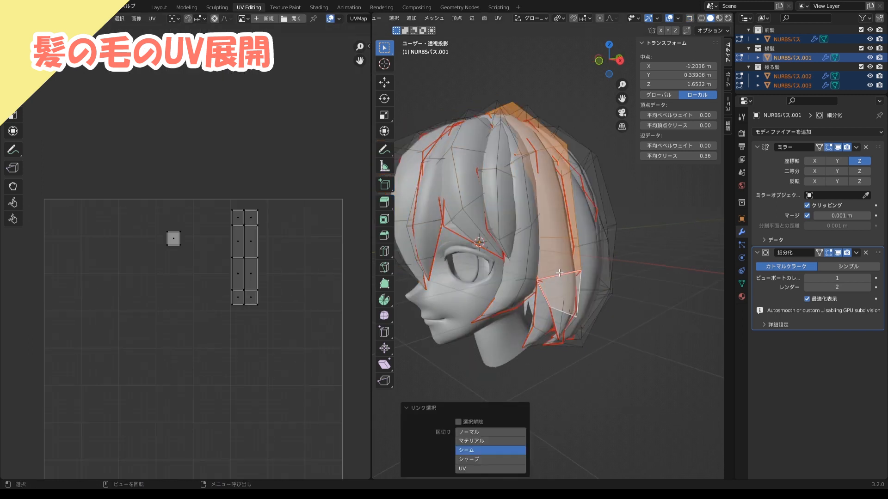
pyautogui.click(490, 432)
pyautogui.hotkey('ctrl', 'z')
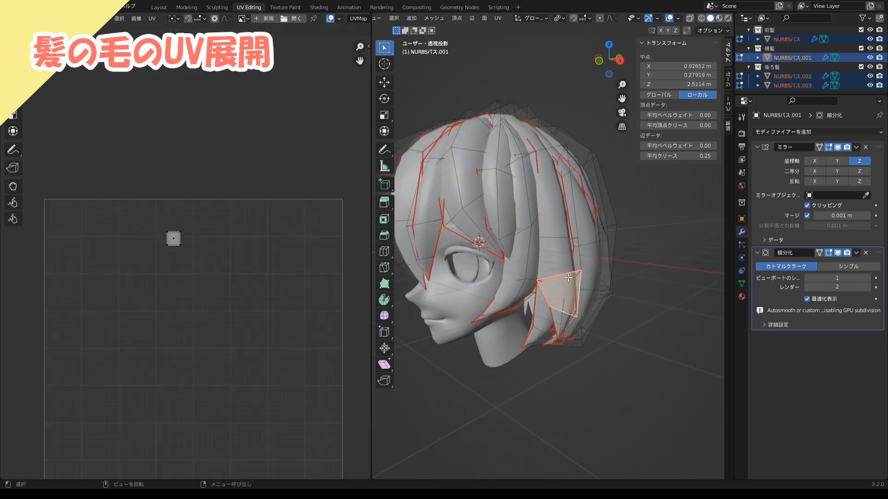
pyautogui.press('l')
pyautogui.scroll(-1, 142, 96)
pyautogui.moveTo(558, 315); pyautogui.dragTo(251, 251, button='middle')
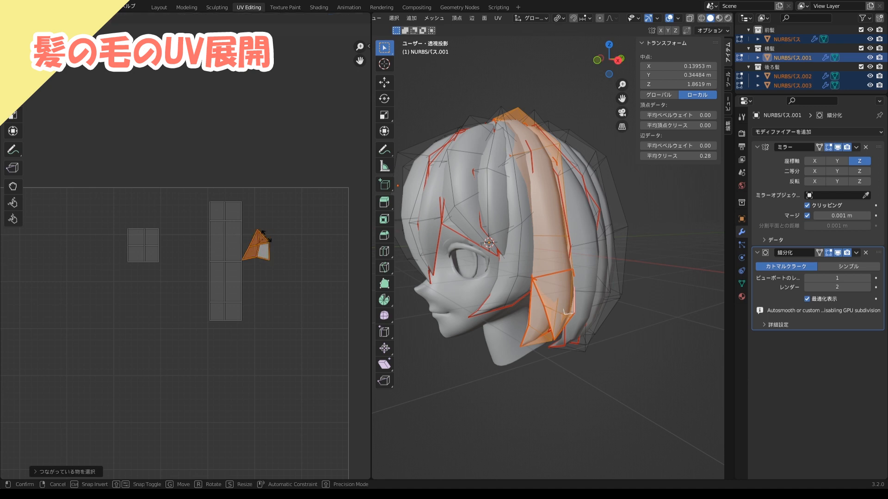
# Align the quad edges of this strand's remaining triangular island and straighten it with Follow Active Quads
pyautogui.rightClick(205, 350)
pyautogui.click(204, 348)
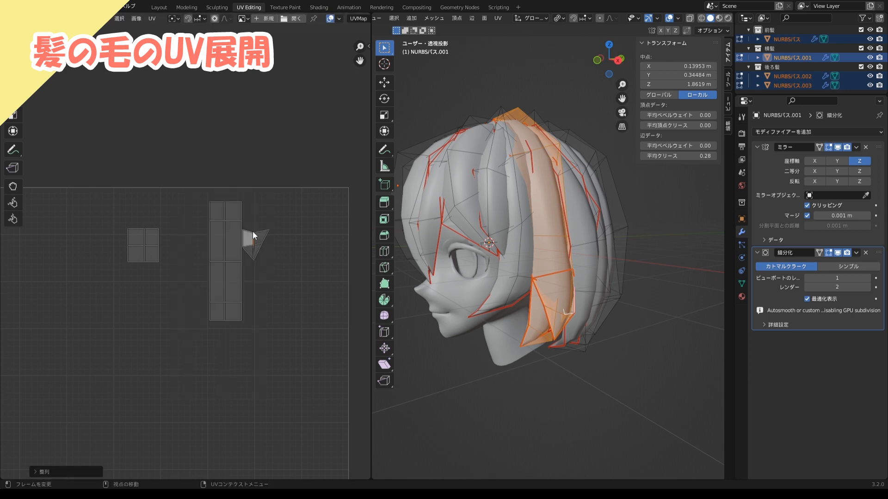
pyautogui.rightClick(245, 230)
pyautogui.click(246, 239)
pyautogui.rightClick(247, 246)
pyautogui.click(248, 246)
pyautogui.rightClick(246, 239)
pyautogui.click(234, 120)
# Select the whole newly straightened island and scale it down
pyautogui.press('l')
pyautogui.scroll(-2, 261, 244)
pyautogui.press('s')
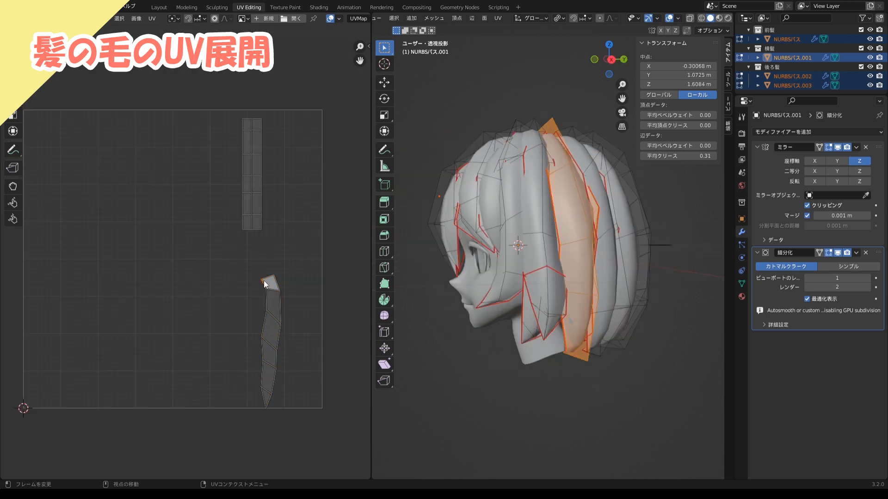
# Straighten the strand's bent one-column island with edge alignment and Follow Active Quads
pyautogui.scroll(2, 330, 301)
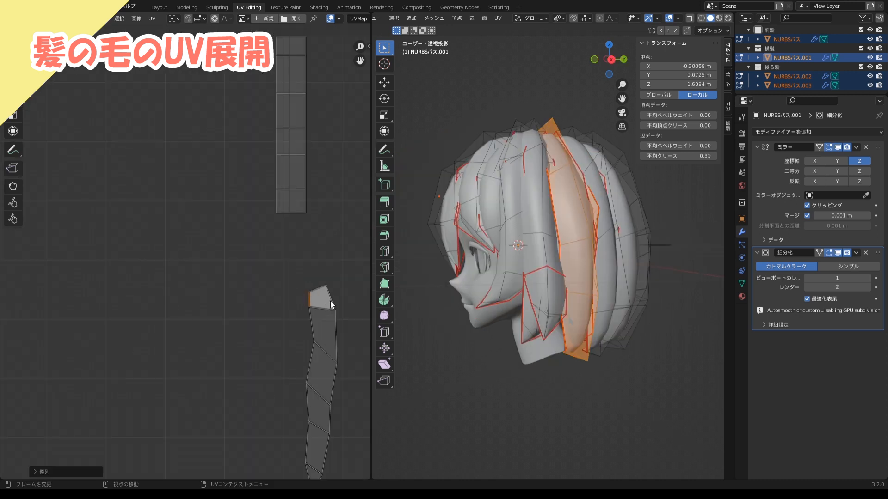
pyautogui.press('l')
pyautogui.scroll(-3, 320, 294)
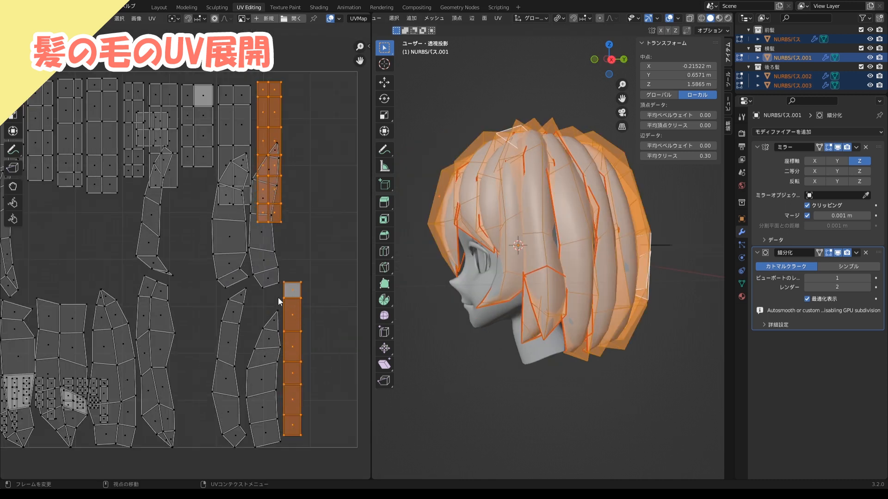
# Select the whole straightened one-column island, scale it down and place it beside the cluster of tiny islands
pyautogui.click(290, 311)
pyautogui.press('l')
pyautogui.press('s')
pyautogui.click(303, 326)
pyautogui.press('g')
pyautogui.click(134, 373)
pyautogui.moveTo(136, 373); pyautogui.dragTo(166, 402, button='middle')
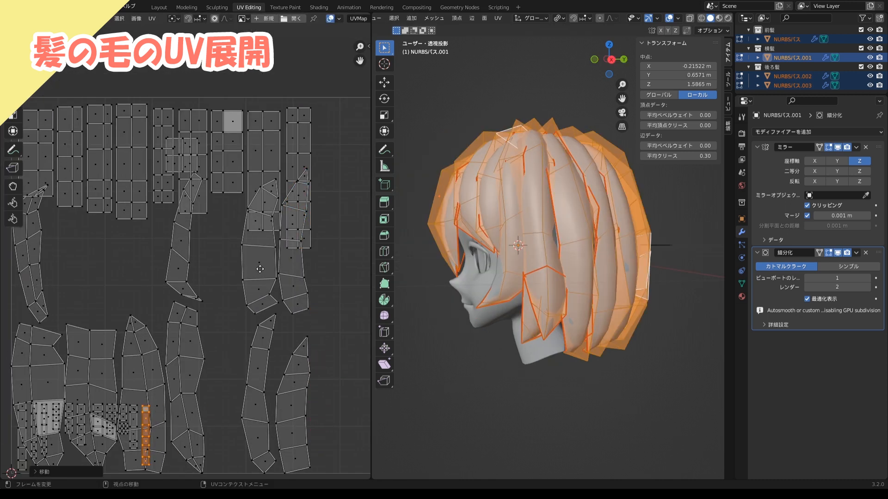
# Turn the back strand's two-column island upside down, align its end quad's edges and straighten it with Follow Active Quads
pyautogui.scroll(-2, 177, 329)
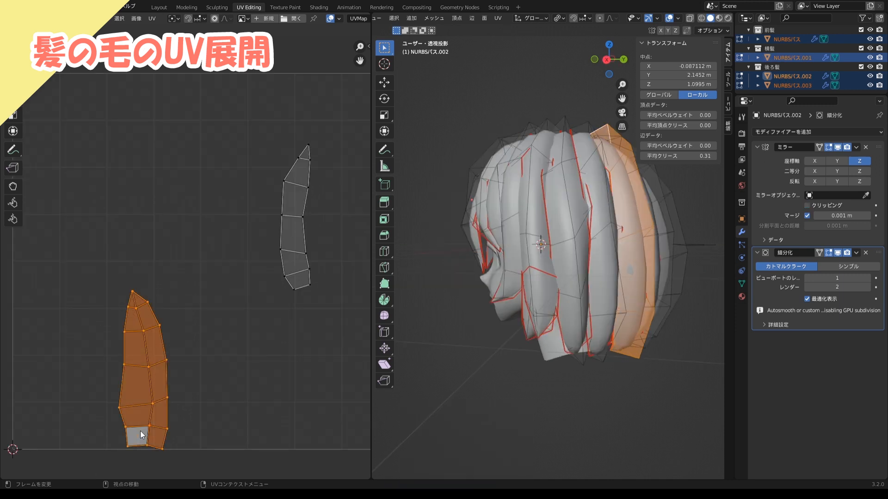
pyautogui.press('r')
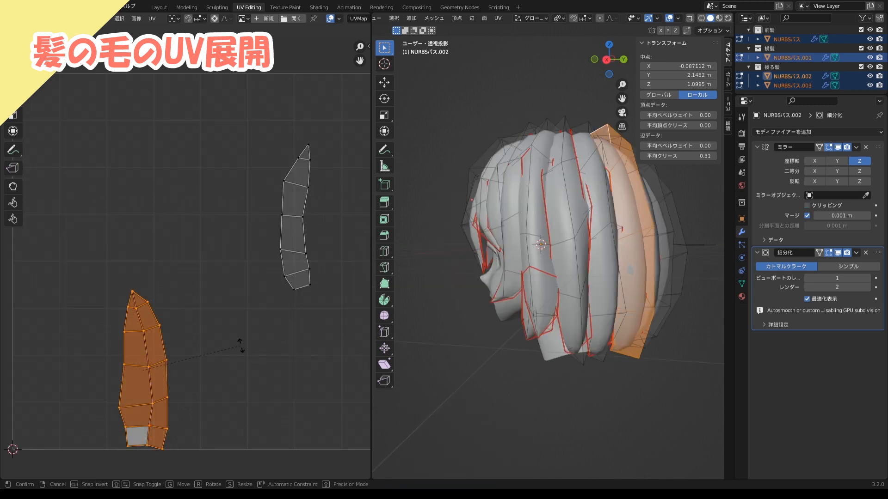
pyautogui.click(259, 312)
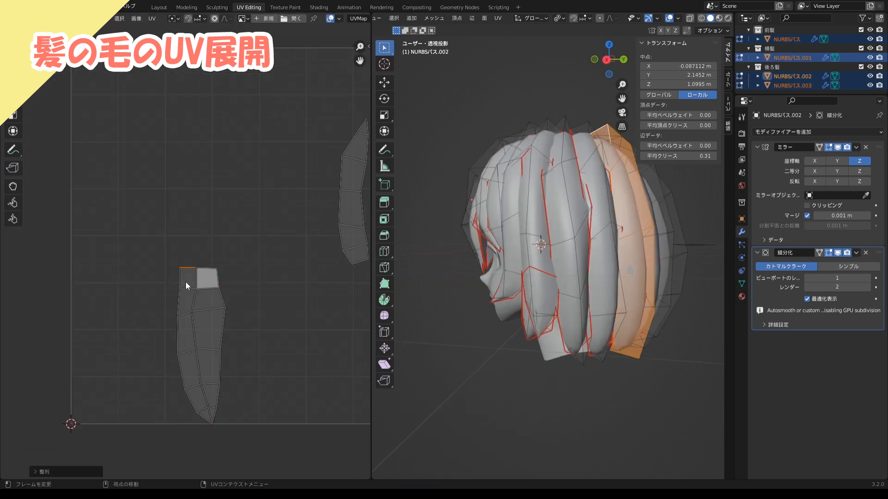
pyautogui.press('a')
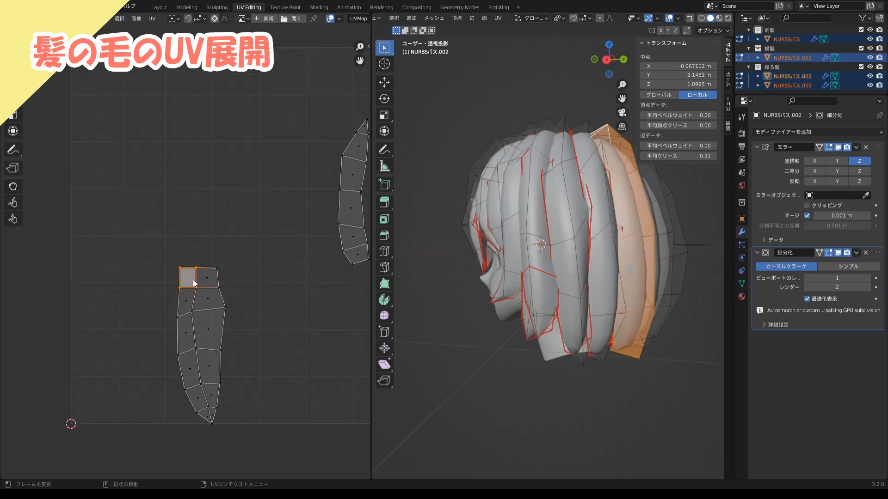
pyautogui.press('u')
pyautogui.click(199, 279)
pyautogui.scroll(-3, 209, 278)
# Place the straightened two-column island at the right end of the large-island row and isolate its strand with a linked selection
pyautogui.click(142, 303)
pyautogui.press('l')
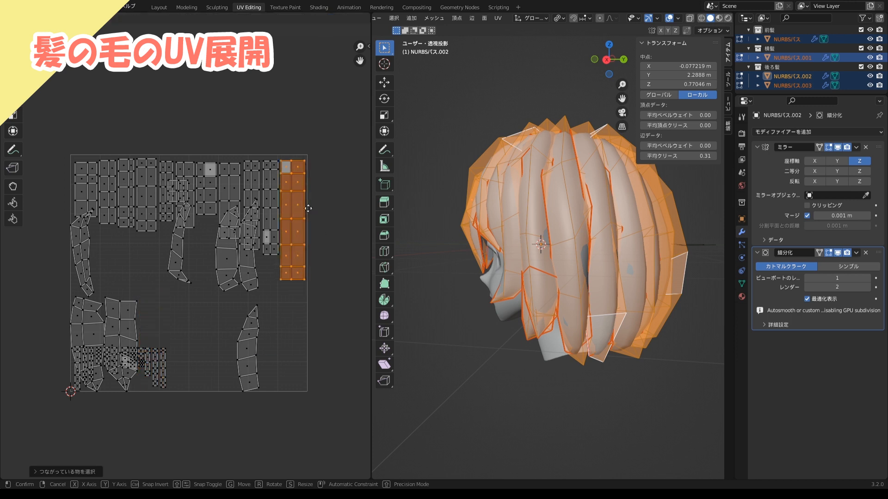
pyautogui.click(636, 310)
pyautogui.press('l')
# Select the strand's remaining curved one-column island and rotate it 180 degrees
pyautogui.click(250, 286)
pyautogui.press('l')
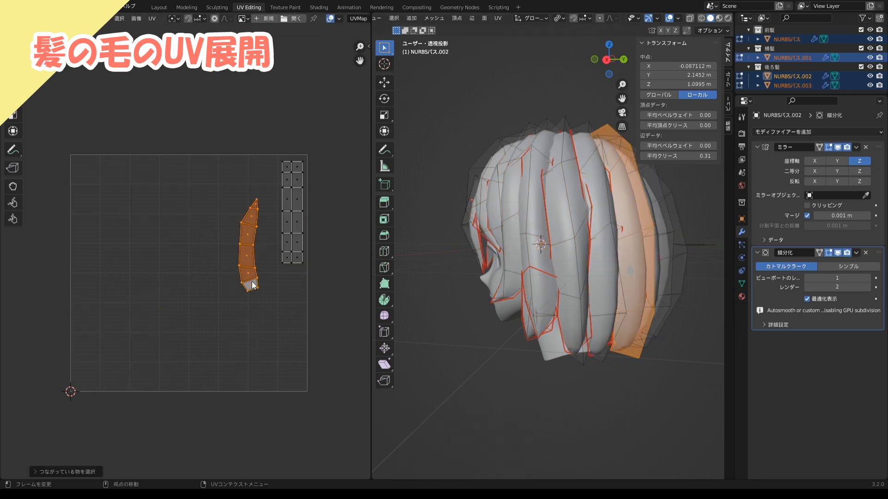
pyautogui.press('r')
pyautogui.press('1')
pyautogui.press('8')
pyautogui.press('0')
pyautogui.press('Return')
# Align the edges of the curved island's top quad and straighten the island with Follow Active Quads
pyautogui.scroll(3, 253, 279)
pyautogui.click(318, 150)
pyautogui.rightClick(297, 267)
pyautogui.click(288, 267)
pyautogui.rightClick(308, 145)
pyautogui.click(308, 146)
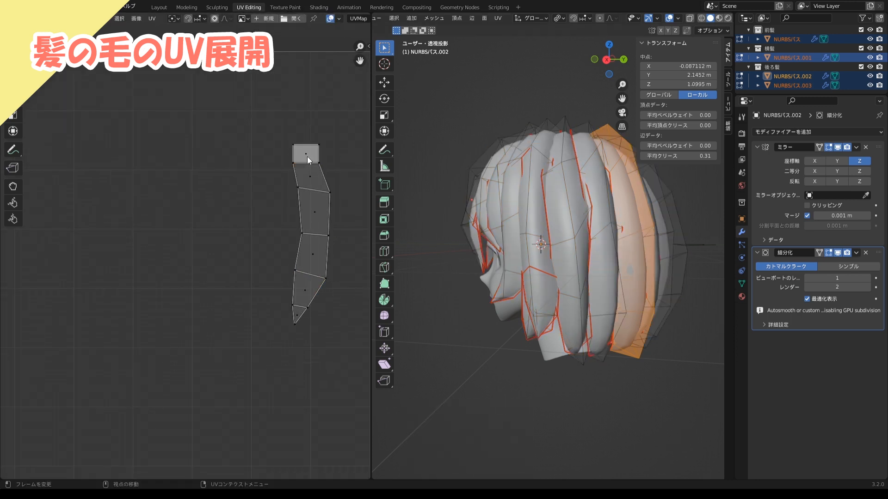
pyautogui.press('a')
pyautogui.press('u')
pyautogui.click(306, 158)
pyautogui.scroll(-3, 263, 201)
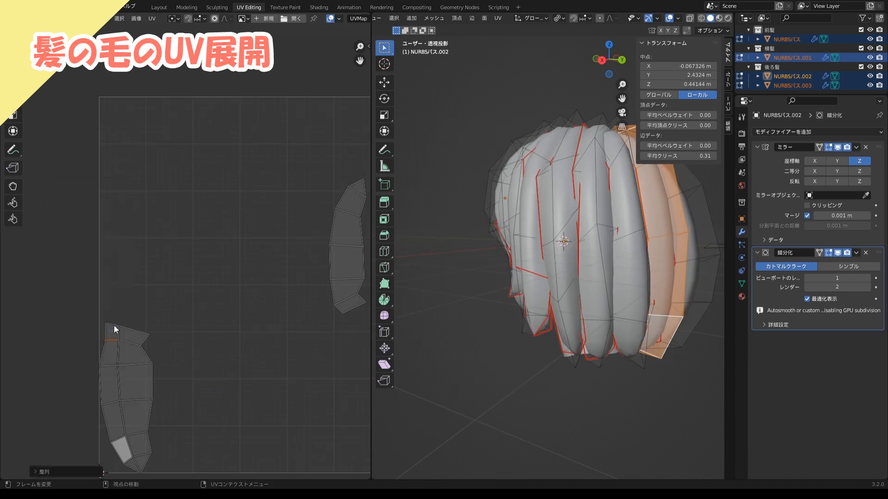
# Straighten the next back strand's two-column island with Follow Active Quads from its aligned top corner quad
pyautogui.press('3')
pyautogui.click(114, 331)
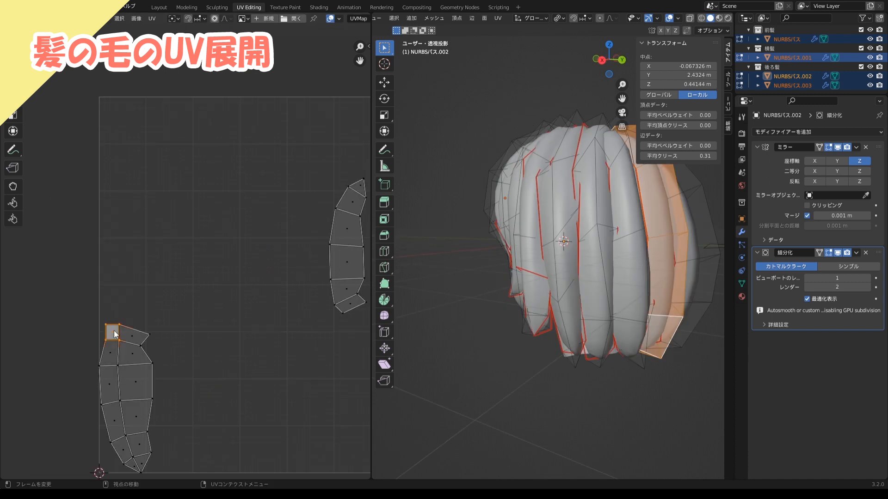
pyautogui.rightClick(114, 332)
pyautogui.click(93, 211)
pyautogui.scroll(-1, 285, 308)
# Select this back strand's curved one-column island and rotate it 180 degrees
pyautogui.click(317, 294)
pyautogui.press('l')
pyautogui.press('r')
pyautogui.press('1')
pyautogui.press('8')
pyautogui.press('0')
pyautogui.press('Return')
# Square up the rotated one-column island's top quad and straighten the island with Follow Active Quads
pyautogui.press('2')
pyautogui.click(303, 208)
pyautogui.rightClick(303, 207)
pyautogui.click(303, 208)
pyautogui.moveTo(322, 201); pyautogui.dragTo(315, 203, button='middle')
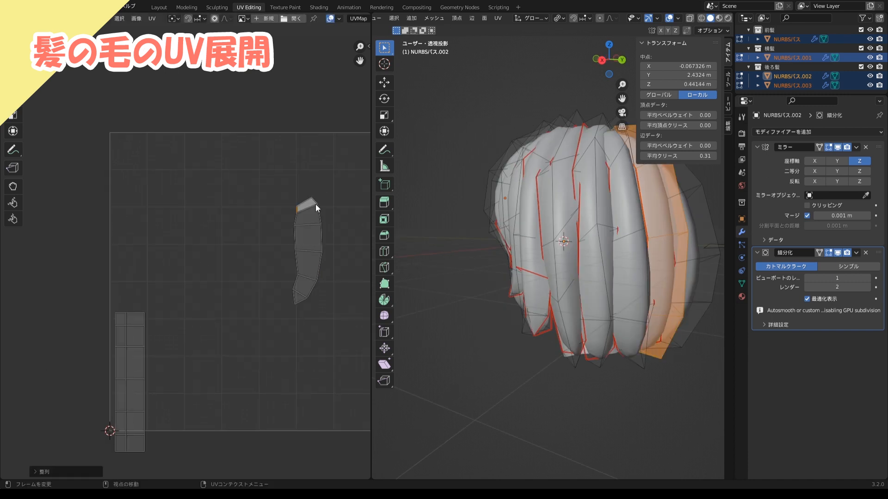
pyautogui.hotkey('ctrl', 'l')
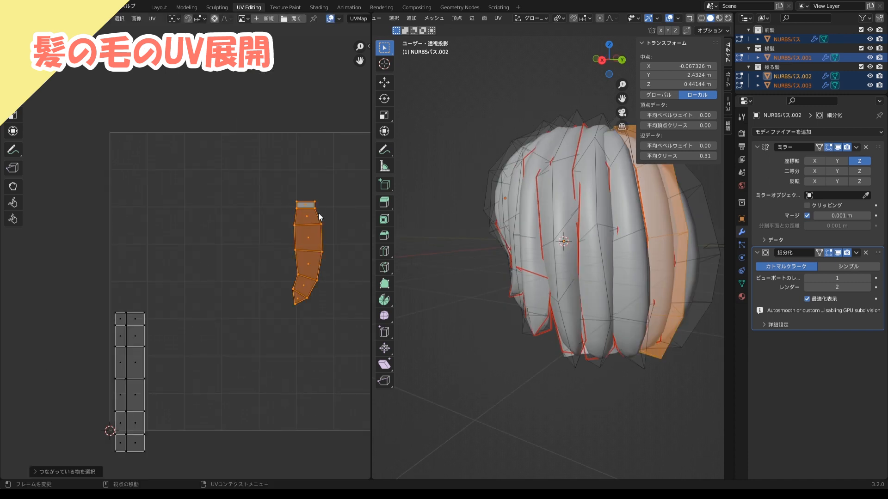
pyautogui.hotkey('ctrl', 'z')
pyautogui.rightClick(318, 212)
pyautogui.click(296, 91)
# Show all hair islands, scale down the newly straightened two-column island and move it above the tiny-island cluster
pyautogui.press('a')
pyautogui.hotkey('ctrl', 'l')
pyautogui.press('s')
pyautogui.click(161, 346)
pyautogui.press('g')
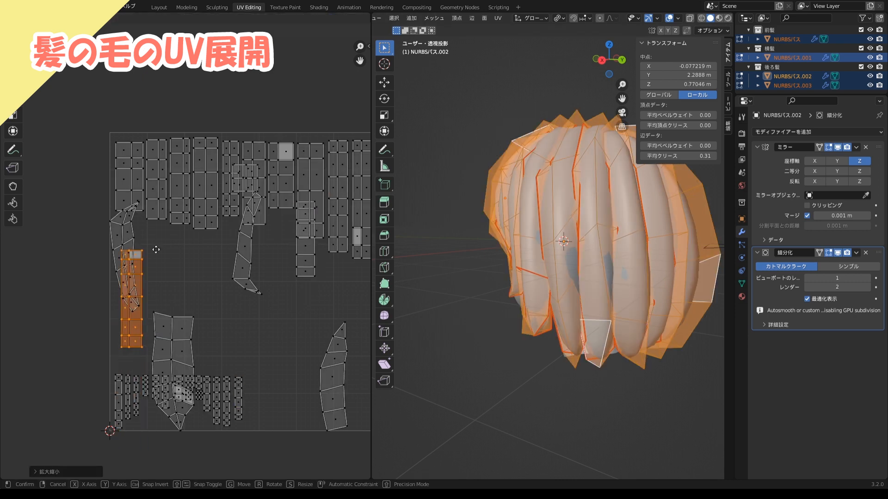
pyautogui.click(168, 282)
pyautogui.scroll(-2, 169, 280)
pyautogui.scroll(1, 293, 284)
# Isolate the back strand with a linked selection and narrow its straightened one-column island along the X axis
pyautogui.click(634, 296)
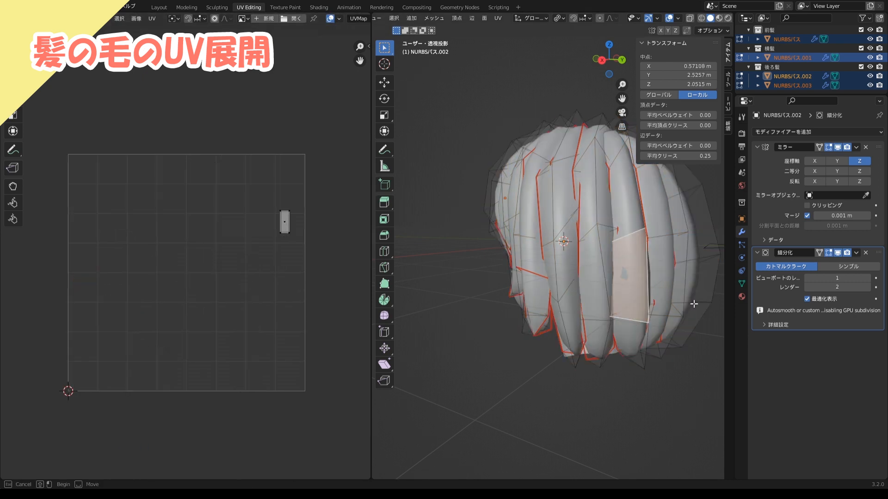
pyautogui.click(676, 296)
pyautogui.hotkey('ctrl', 'l')
pyautogui.scroll(2, 194, 234)
pyautogui.click(246, 188)
pyautogui.hotkey('ctrl', 'l')
pyautogui.press('s')
pyautogui.press('x')
pyautogui.click(290, 199)
pyautogui.press('a')
# Show all hair islands again and move the narrowed one-column island to the cluster of tiny islands
pyautogui.scroll(-2, 183, 259)
pyautogui.scroll(1, 195, 268)
pyautogui.click(228, 259)
pyautogui.hotkey('ctrl', 'l')
pyautogui.press('g')
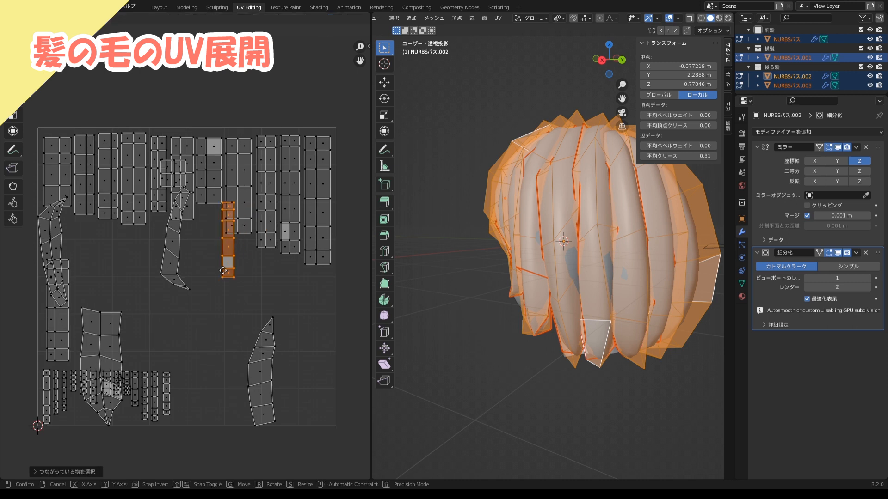
pyautogui.click(661, 296)
# Check the back hair strands with linked selections to find which still have unstraightened UV islands
pyautogui.moveTo(647, 296); pyautogui.dragTo(628, 296, button='middle')
pyautogui.click(655, 337)
pyautogui.hotkey('ctrl', 'l')
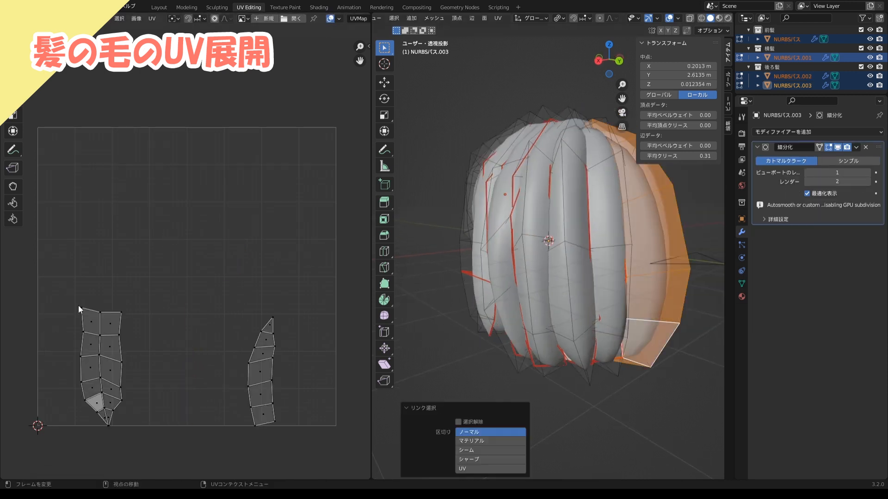
pyautogui.click(91, 322)
pyautogui.press('a')
pyautogui.click(585, 360)
pyautogui.click(609, 332)
pyautogui.hotkey('ctrl', 'l')
pyautogui.click(648, 344)
pyautogui.moveTo(647, 345); pyautogui.dragTo(601, 331, button='middle')
pyautogui.click(582, 341)
pyautogui.click(543, 325)
pyautogui.press('a')
pyautogui.moveTo(542, 326); pyautogui.dragTo(578, 342, button='middle')
# Isolate the side strand beside the face with a linked selection so only its UV islands are shown
pyautogui.click(535, 330)
pyautogui.click(564, 317)
pyautogui.click(565, 272)
pyautogui.press('l')
pyautogui.moveTo(565, 273); pyautogui.dragTo(601, 261, button='middle')
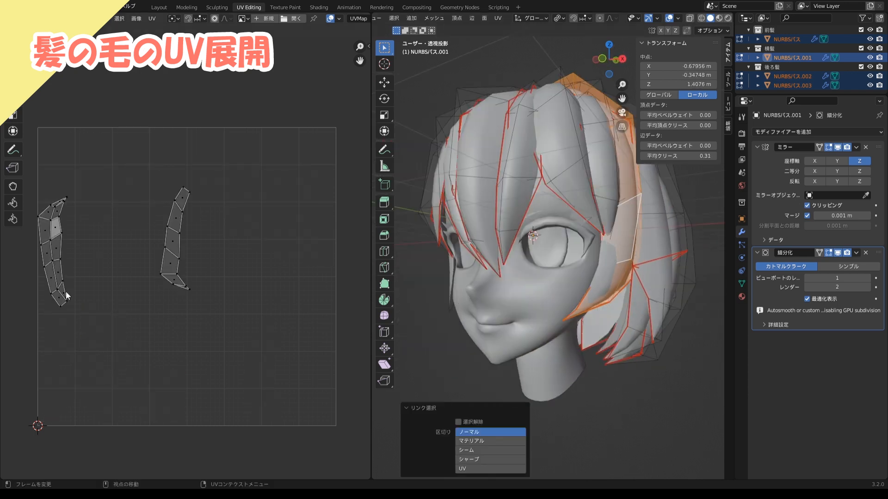
# Rotate the side strand's two-column island 180 degrees, align its top quad's edges and straighten it with Follow Active Quads
pyautogui.write('lr180')
pyautogui.press('Return')
pyautogui.scroll(3, 49, 209)
pyautogui.moveTo(49, 209); pyautogui.dragTo(162, 212, button='middle')
pyautogui.click(162, 212)
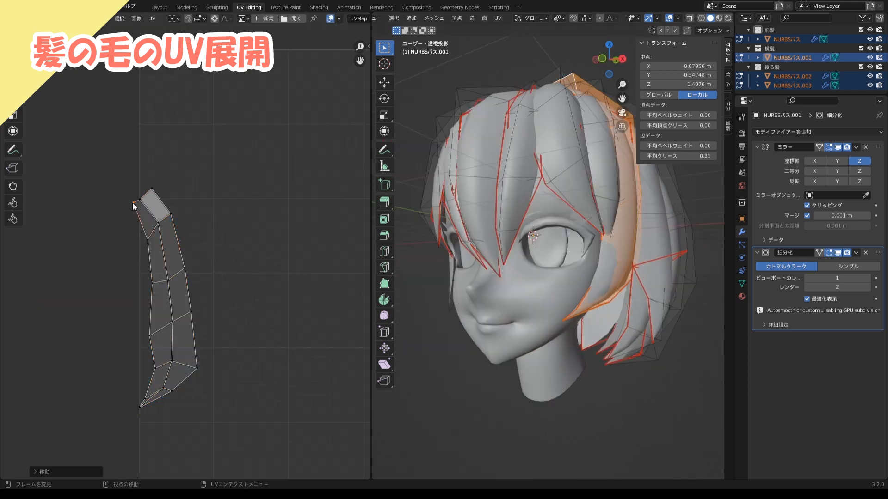
pyautogui.rightClick(132, 203)
pyautogui.click(147, 215)
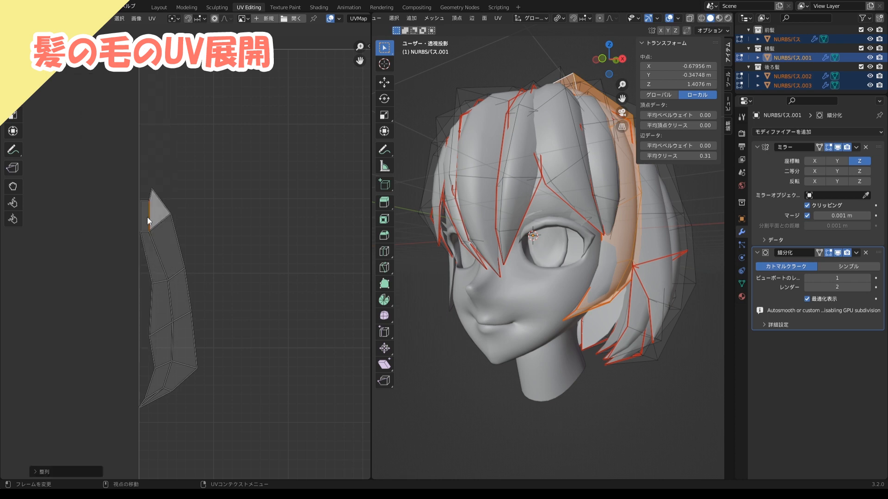
pyautogui.rightClick(147, 217)
pyautogui.click(142, 109)
# Scale the whole straightened two-column island by 2 along the X axis
pyautogui.press('l')
pyautogui.press('s')
pyautogui.press('x')
pyautogui.press('2')
pyautogui.press('Return')
pyautogui.scroll(-3, 187, 257)
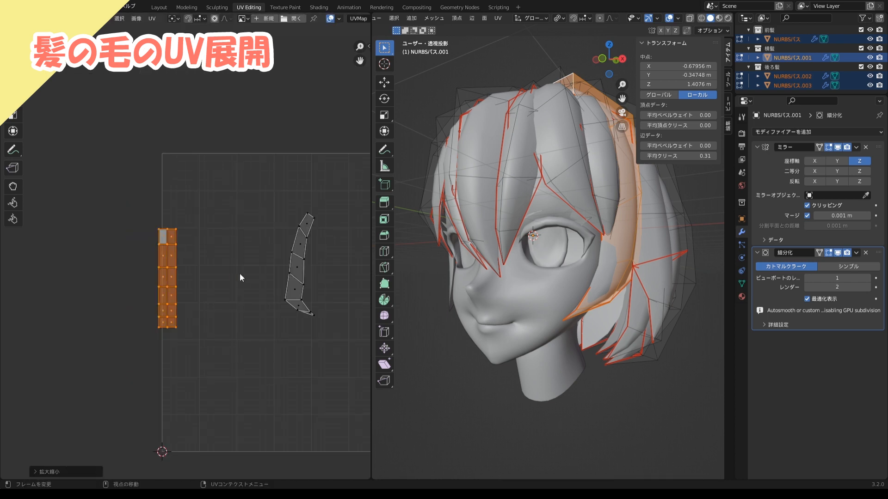
# Align the top quad of the side strand's one-column island and straighten the island with Follow Active Quads
pyautogui.moveTo(240, 273); pyautogui.dragTo(197, 290, button='middle')
pyautogui.scroll(1, 266, 238)
pyautogui.click(266, 237)
pyautogui.rightClick(261, 238)
pyautogui.click(260, 347)
pyautogui.rightClick(274, 245)
pyautogui.click(275, 244)
pyautogui.press('l')
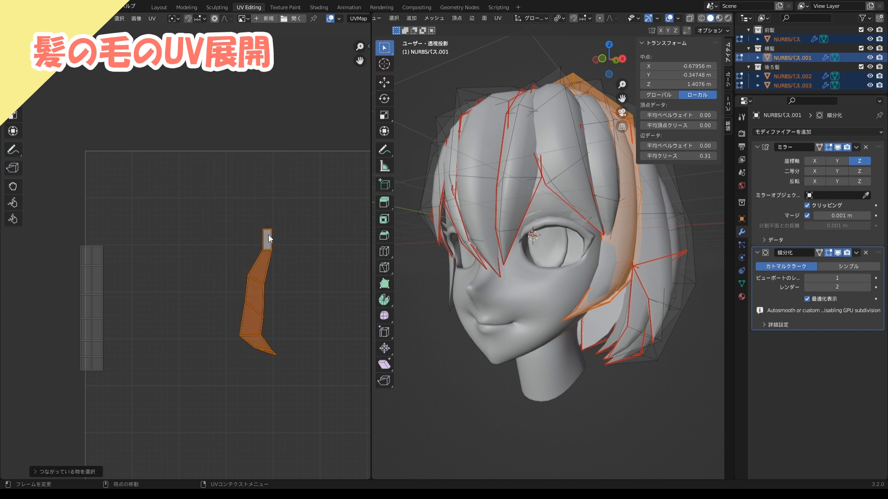
pyautogui.rightClick(268, 234)
pyautogui.click(244, 121)
# Rearrange the large two-column islands, moving the side strand's island into a gap in the upper row
pyautogui.click(88, 255)
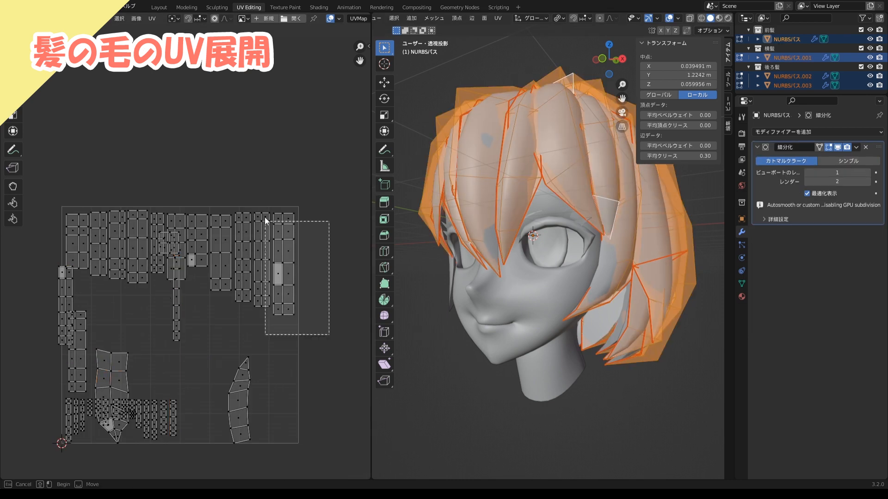
pyautogui.press('g')
pyautogui.click(105, 343)
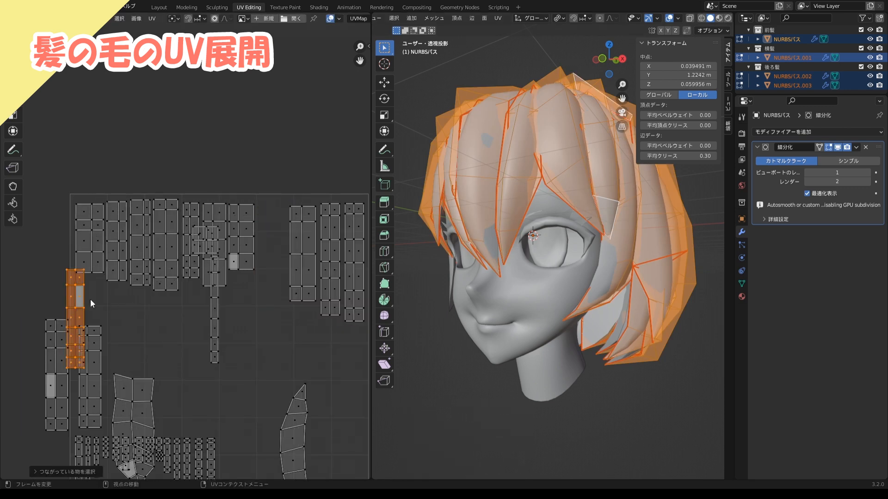
pyautogui.press('g')
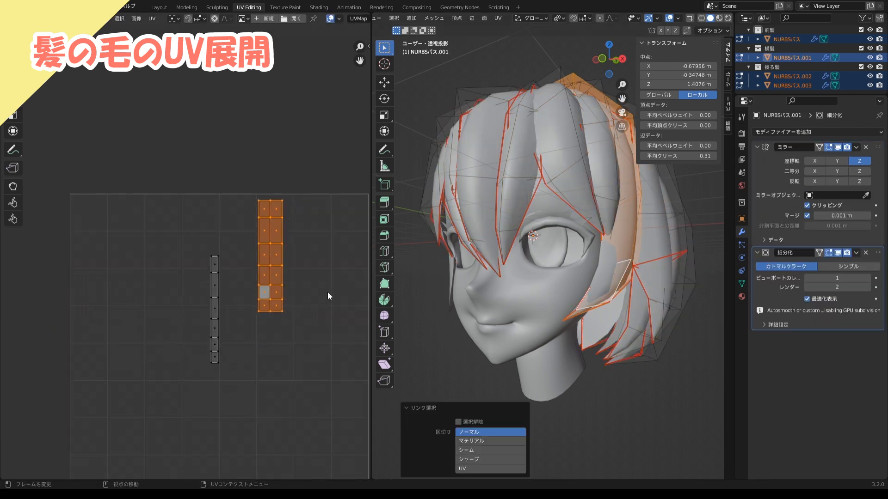
# Select the side strand's straightened one-column island and move it toward the tiny-island cluster
pyautogui.click(216, 264)
pyautogui.press('l')
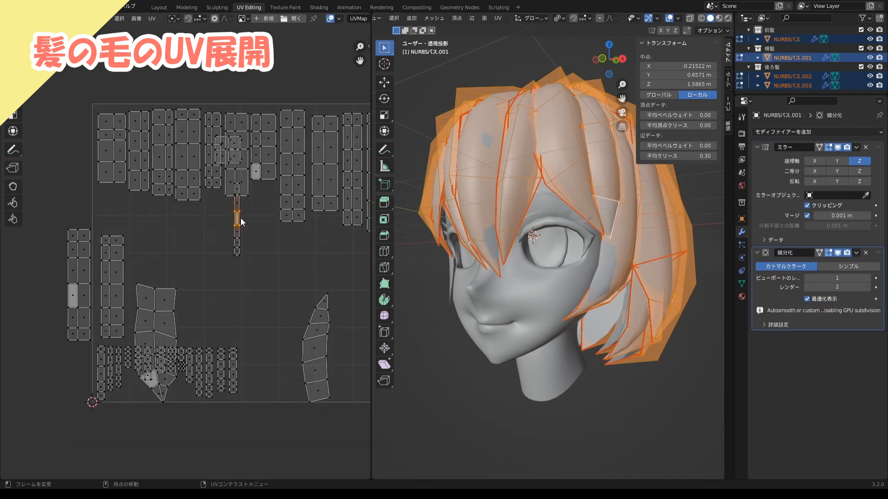
pyautogui.press('g')
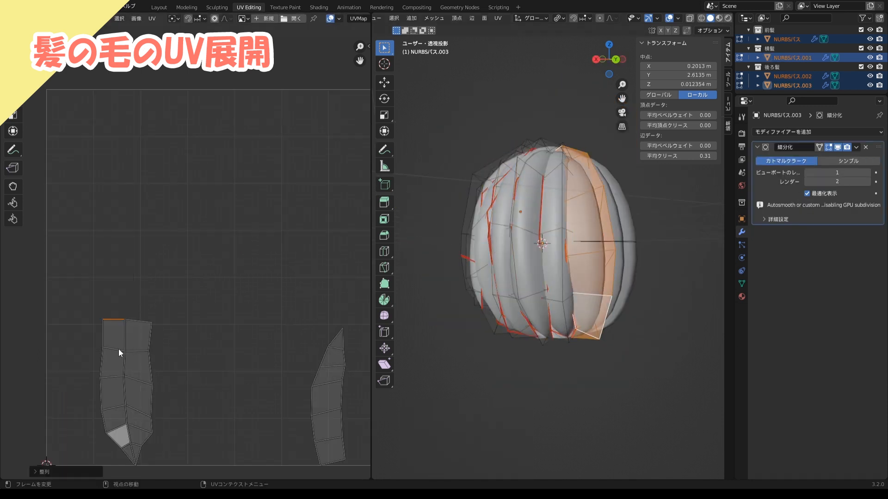
# Straighten the rear strand's two remaining islands with Follow Active Quads and scale its two-column island down
pyautogui.rightClick(118, 348)
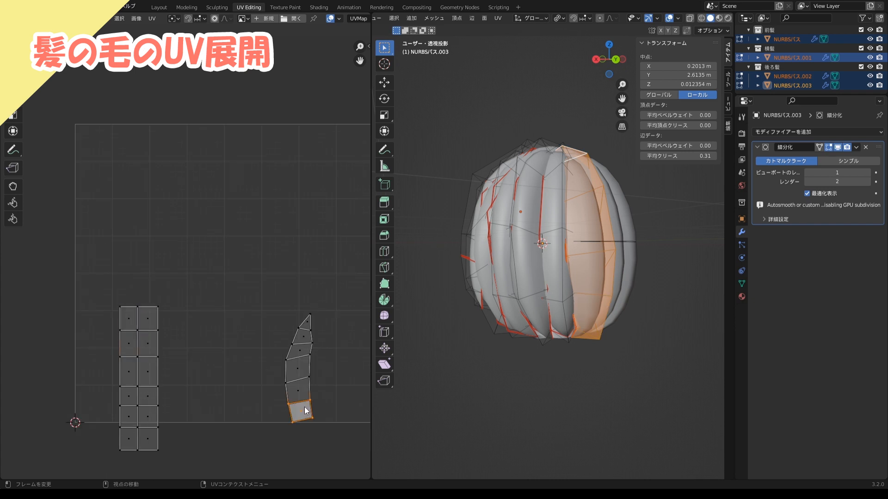
pyautogui.click(306, 327)
pyautogui.rightClick(300, 329)
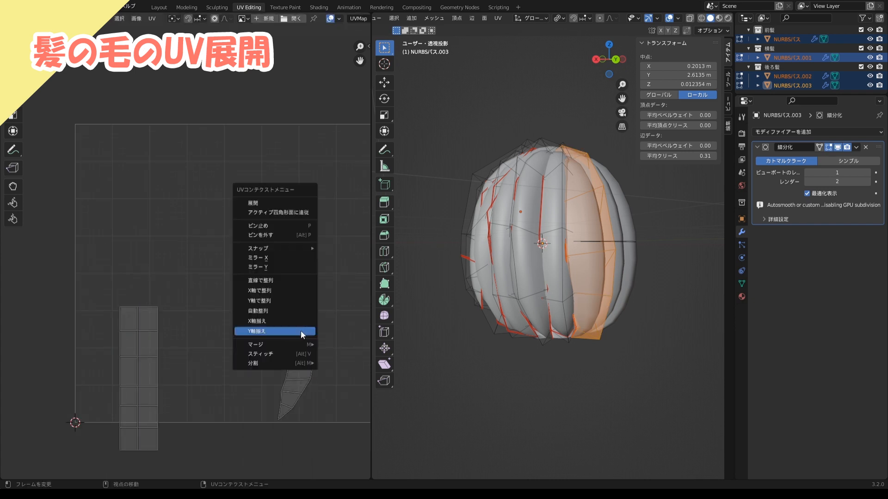
pyautogui.click(271, 214)
pyautogui.press('l')
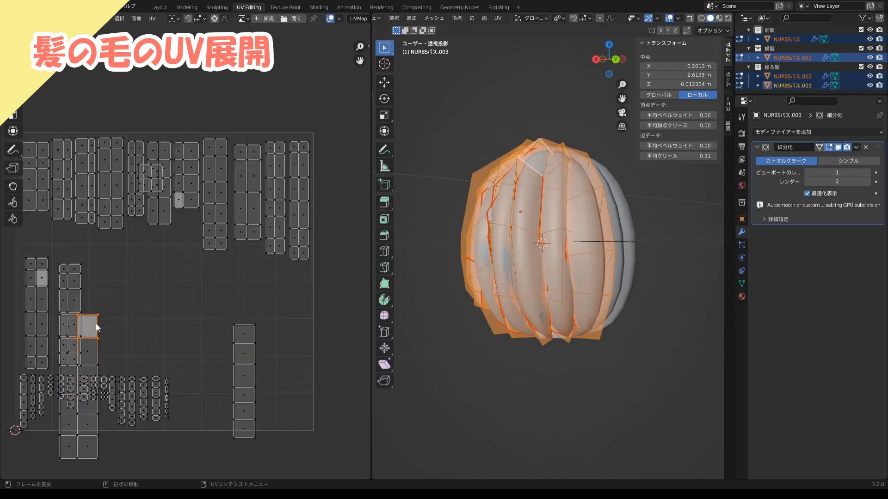
pyautogui.press('s')
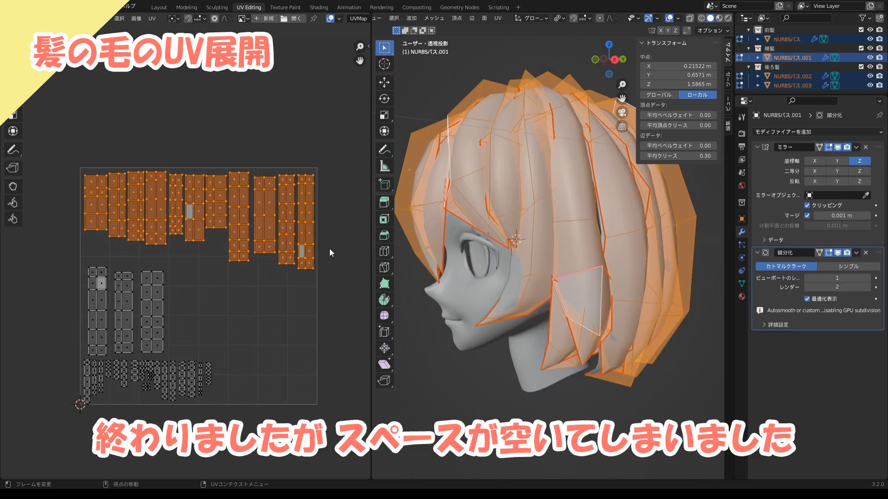
# Scale up the whole upper row of large hair islands and reposition it along the UV square's upper edge
pyautogui.press('s')
pyautogui.click(364, 260)
pyautogui.press('g')
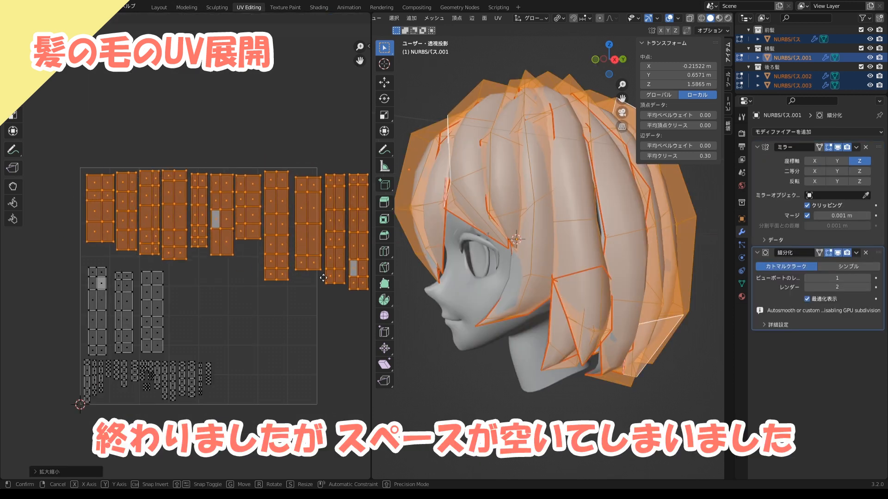
pyautogui.click(323, 273)
pyautogui.scroll(-1, 277, 277)
pyautogui.press('g')
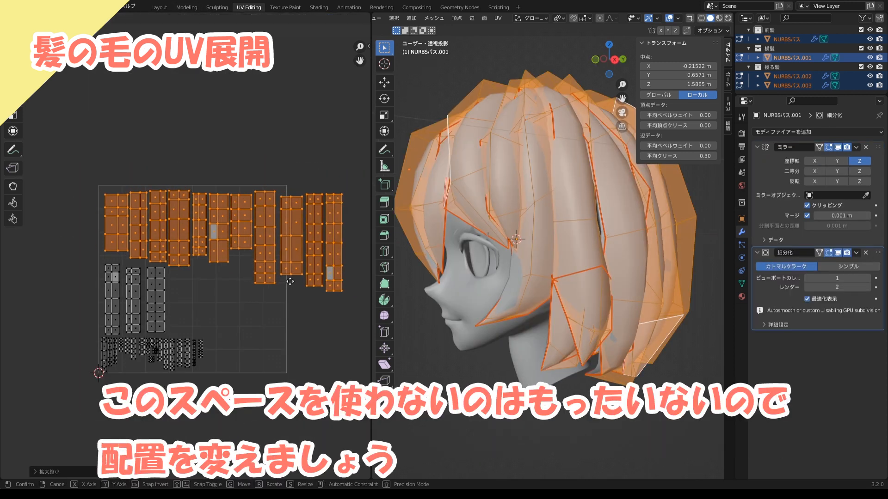
pyautogui.click(291, 281)
# Move the upper row's three rightmost islands to the left end of the lower row of long islands and scale them
pyautogui.moveTo(358, 311); pyautogui.dragTo(283, 195)
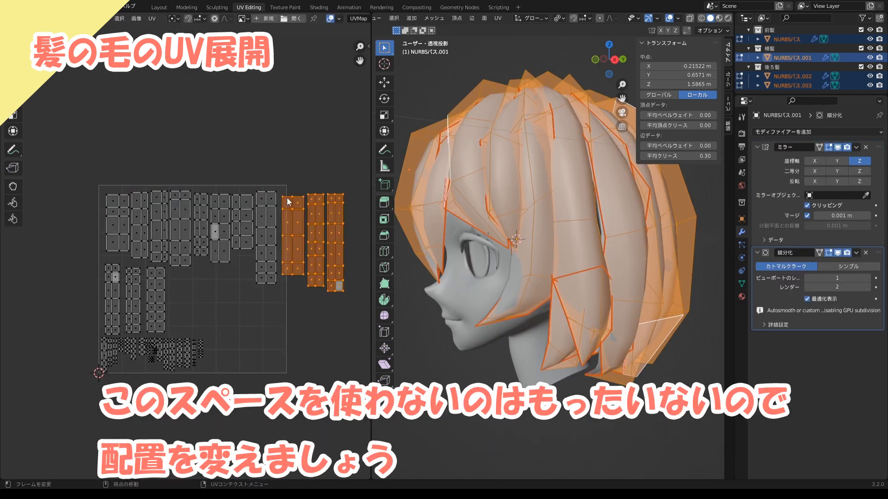
pyautogui.press('g')
pyautogui.click(206, 276)
pyautogui.press('s')
pyautogui.click(277, 303)
pyautogui.scroll(1, 282, 303)
pyautogui.press('g')
pyautogui.click(91, 275)
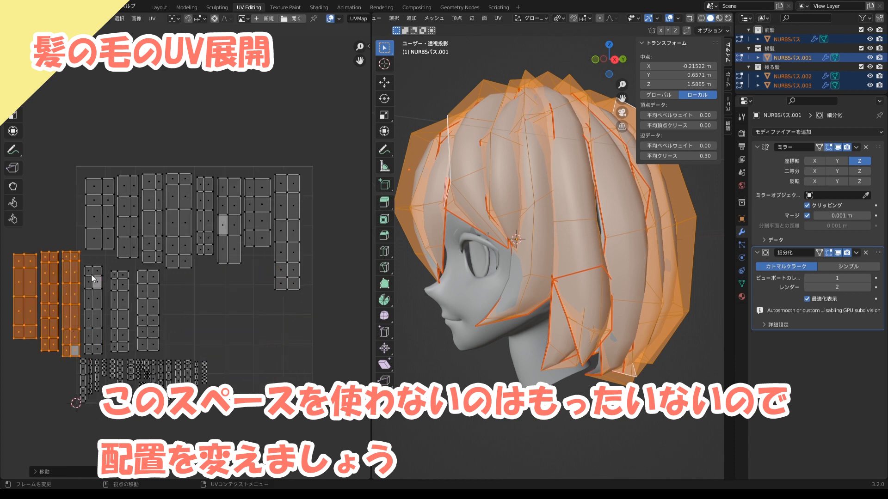
pyautogui.moveTo(93, 276); pyautogui.dragTo(97, 273, button='middle')
pyautogui.press('s')
pyautogui.click(138, 271)
# Reposition the second two-column island of the upper row between its neighbouring islands
pyautogui.click(101, 183)
pyautogui.hotkey('ctrl', 'l')
pyautogui.press('g')
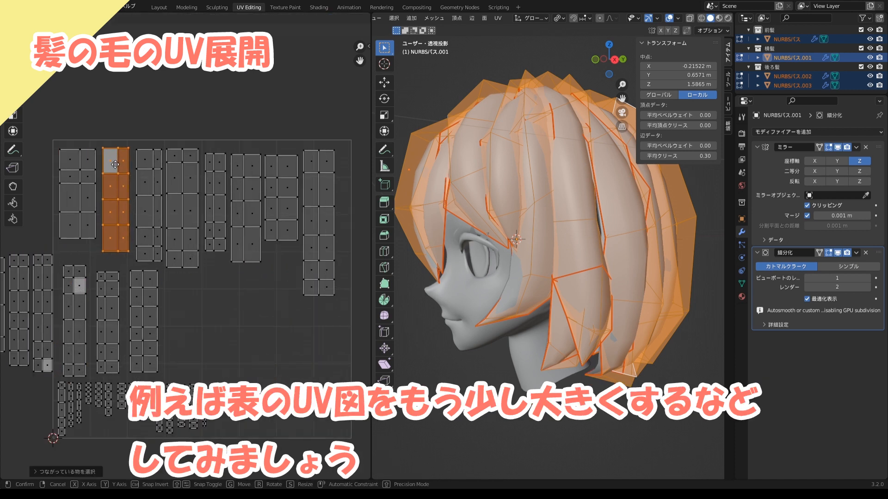
pyautogui.click(130, 179)
# Move the six lower-row long islands together into the UV square and scale them along X
pyautogui.moveTo(153, 312); pyautogui.dragTo(195, 293, button='middle')
pyautogui.click(194, 293)
pyautogui.keyDown('shift'); pyautogui.click(162, 277); pyautogui.keyUp('shift')
pyautogui.hotkey('ctrl', 'l')
pyautogui.press('l')
pyautogui.press('l')
pyautogui.press('l')
pyautogui.press('l')
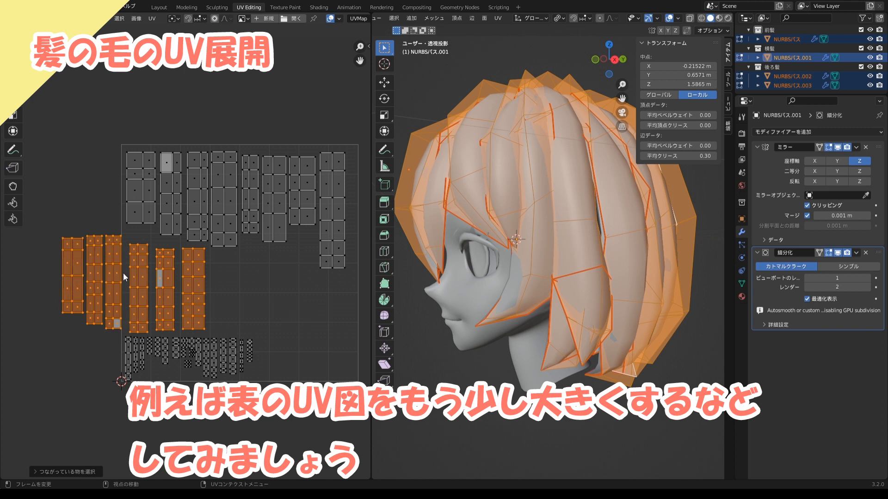
pyautogui.press('g')
pyautogui.click(186, 276)
pyautogui.press('s')
pyautogui.press('x')
pyautogui.click(268, 273)
# Scale up both rows of large hair islands together
pyautogui.moveTo(353, 105); pyautogui.dragTo(79, 327)
pyautogui.press('s')
pyautogui.click(210, 363)
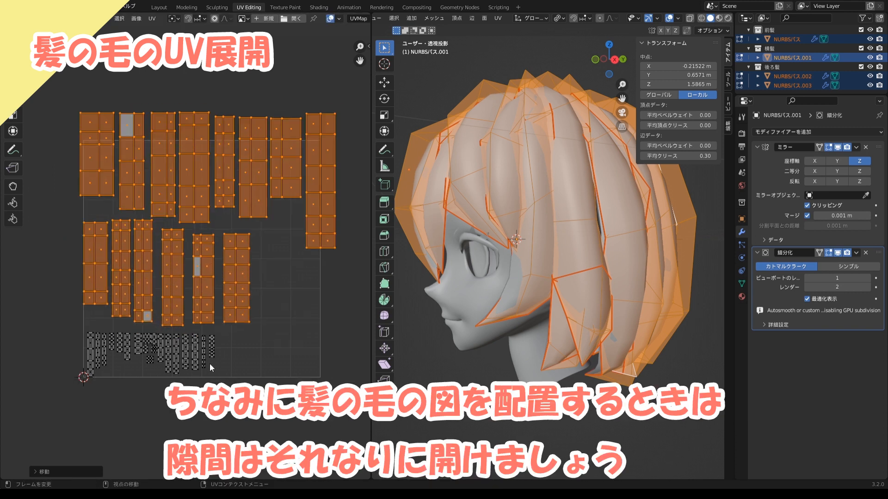
# Move the tiny-island cluster to the free space beside the lower row and shift part of it to form two rows
pyautogui.moveTo(238, 389); pyautogui.dragTo(92, 324)
pyautogui.press('g')
pyautogui.click(277, 277)
pyautogui.scroll(1, 259, 313)
pyautogui.click(310, 319)
pyautogui.press('b')
pyautogui.moveTo(337, 327); pyautogui.dragTo(222, 263)
pyautogui.press('g')
pyautogui.click(148, 320)
# Move the two rightmost tiny islands of the cluster's lower row up into the gap beside its upper row
pyautogui.moveTo(248, 358); pyautogui.dragTo(292, 353, button='middle')
pyautogui.scroll(1, 291, 352)
pyautogui.click(302, 374)
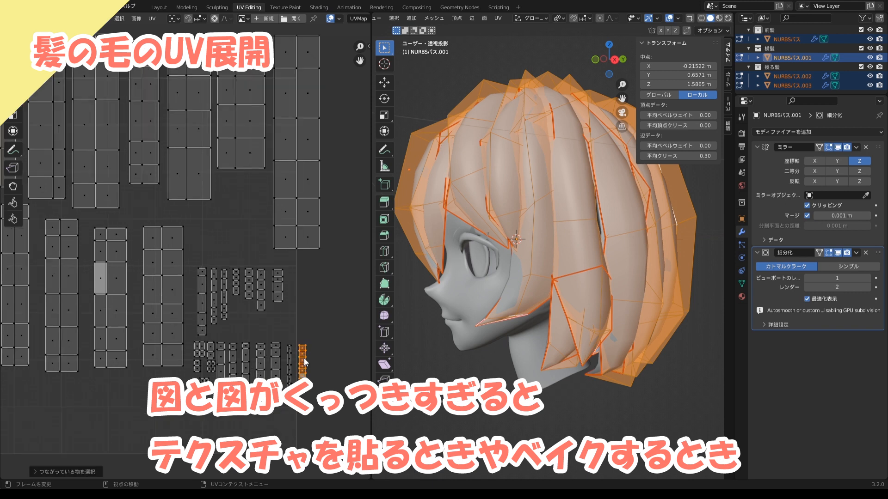
pyautogui.press('g')
pyautogui.click(275, 322)
pyautogui.click(290, 359)
pyautogui.press('l')
pyautogui.press('g')
pyautogui.click(287, 321)
# Scale down all hair islands together and position them inside the UV square
pyautogui.scroll(-2, 241, 278)
pyautogui.moveTo(193, 245); pyautogui.dragTo(243, 260, button='middle')
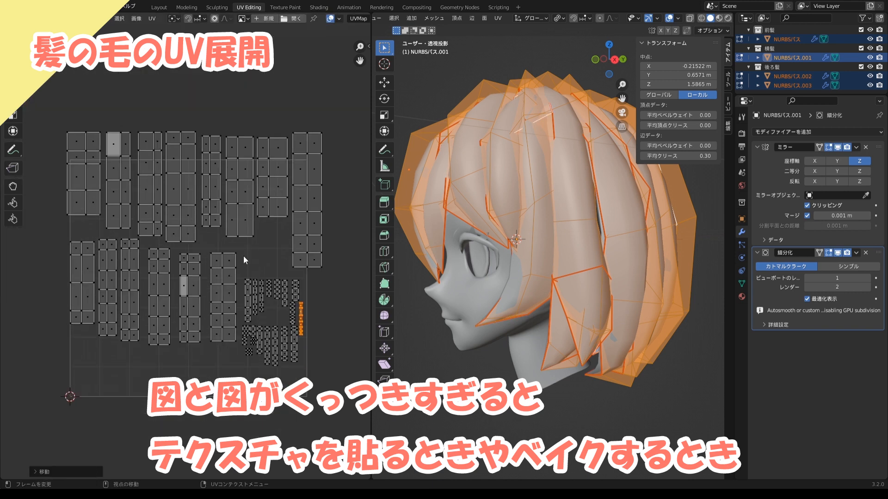
pyautogui.press('a')
pyautogui.press('s')
pyautogui.click(342, 230)
pyautogui.press('g')
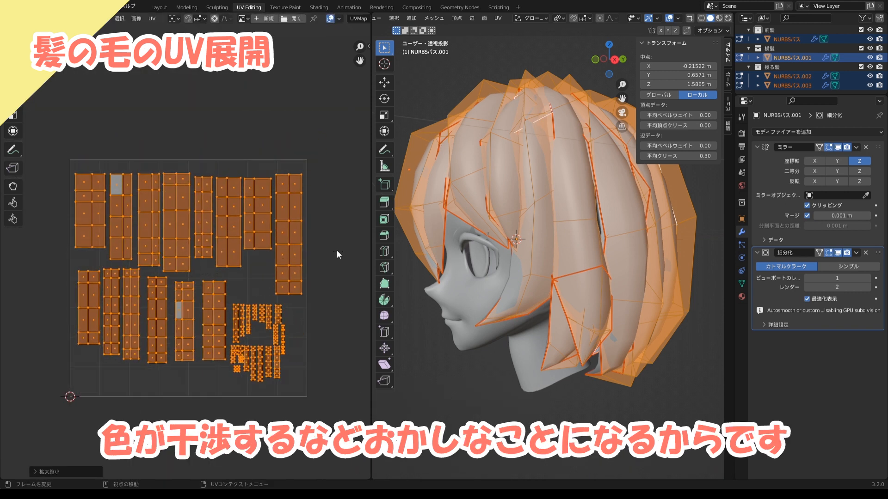
pyautogui.click(336, 252)
# Scale up the six lower-row islands together with the tiny-island cluster and reposition them below the upper row
pyautogui.press('b')
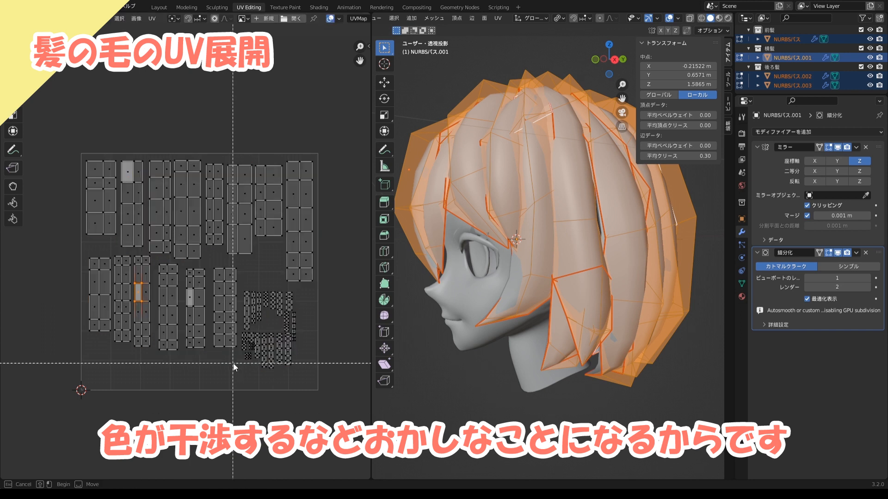
pyautogui.moveTo(238, 364); pyautogui.dragTo(75, 256)
pyautogui.hotkey('ctrl', 'l')
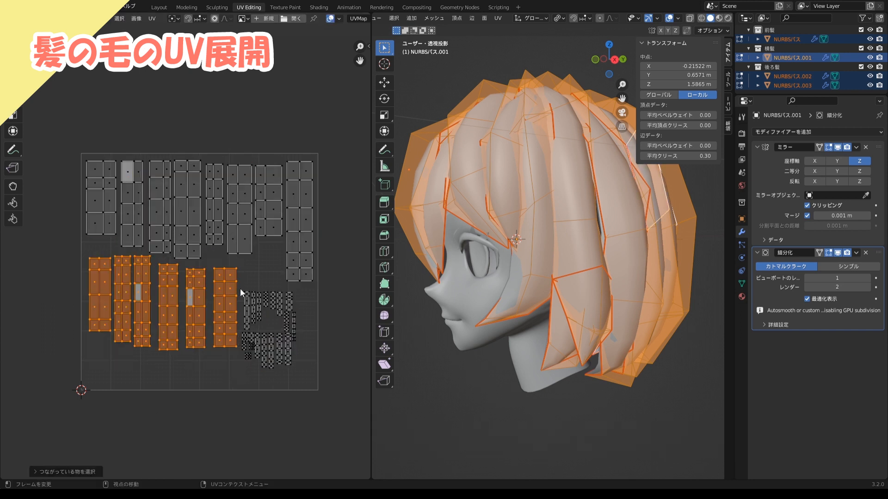
pyautogui.press('b')
pyautogui.moveTo(303, 370); pyautogui.dragTo(240, 288)
pyautogui.press('s')
pyautogui.press('g')
pyautogui.click(324, 319)
pyautogui.press('s')
pyautogui.click(329, 320)
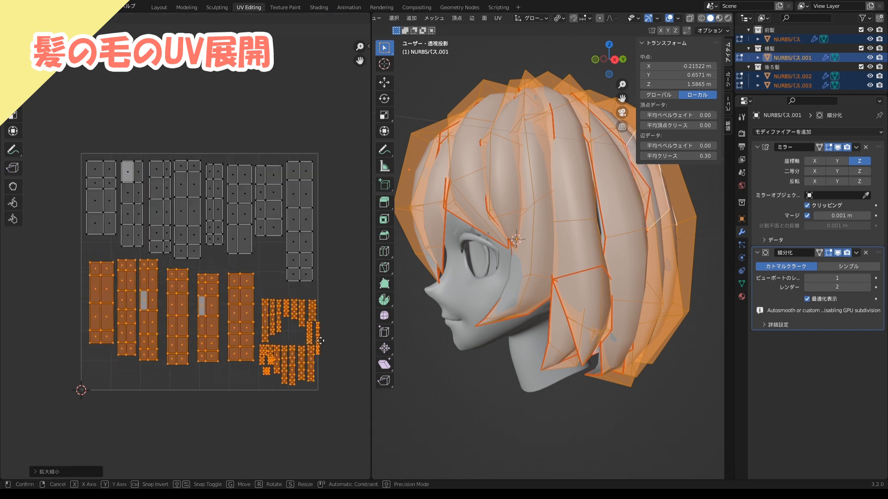
# Move two tiny islands from the cluster's upper row into its empty centre, leaving a gap between them
pyautogui.scroll(1, 331, 319)
pyautogui.click(284, 304)
pyautogui.hotkey('ctrl', 'l')
pyautogui.press('g')
pyautogui.click(276, 333)
pyautogui.click(291, 313)
pyautogui.hotkey('ctrl', 'l')
pyautogui.press('g')
pyautogui.click(282, 310)
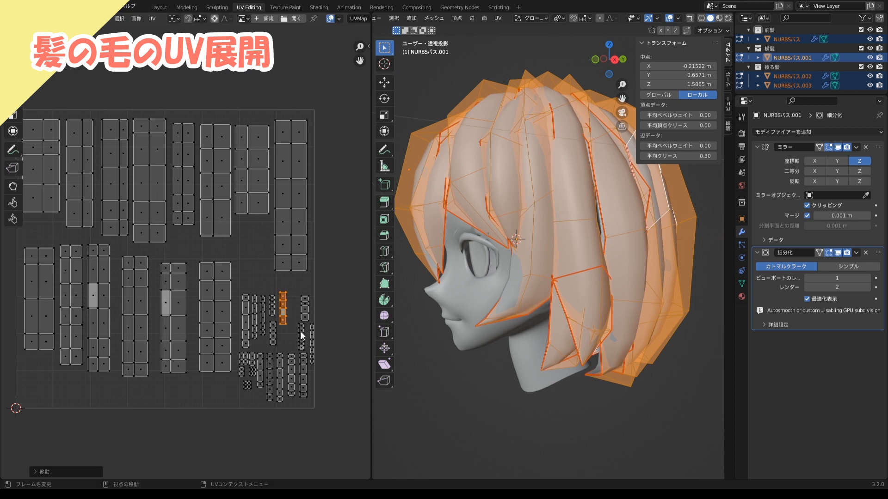
# Shift the remaining tiny islands at the cluster's outer side inward so they stay evenly spaced inside the UV square
pyautogui.click(301, 333)
pyautogui.hotkey('ctrl', 'l')
pyautogui.press('g')
pyautogui.click(292, 332)
pyautogui.click(305, 308)
pyautogui.hotkey('ctrl', 'l')
pyautogui.press('g')
pyautogui.click(295, 304)
pyautogui.click(312, 337)
pyautogui.hotkey('ctrl', 'l')
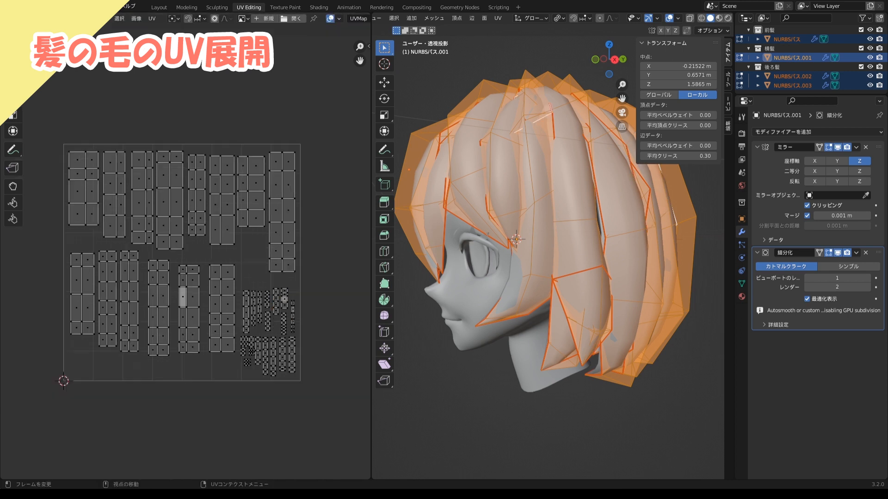
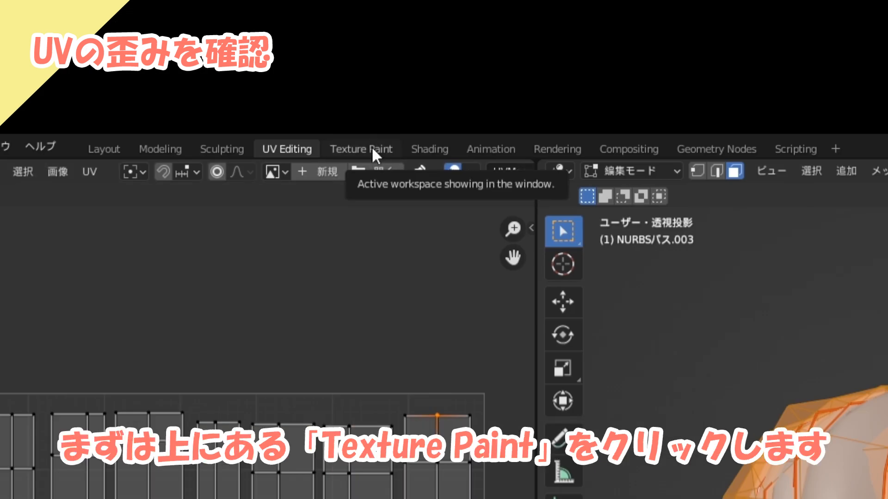
# Switch to the Texture Paint workspace, select the front hair in Object Mode and put it into Texture Paint mode
pyautogui.click(372, 148)
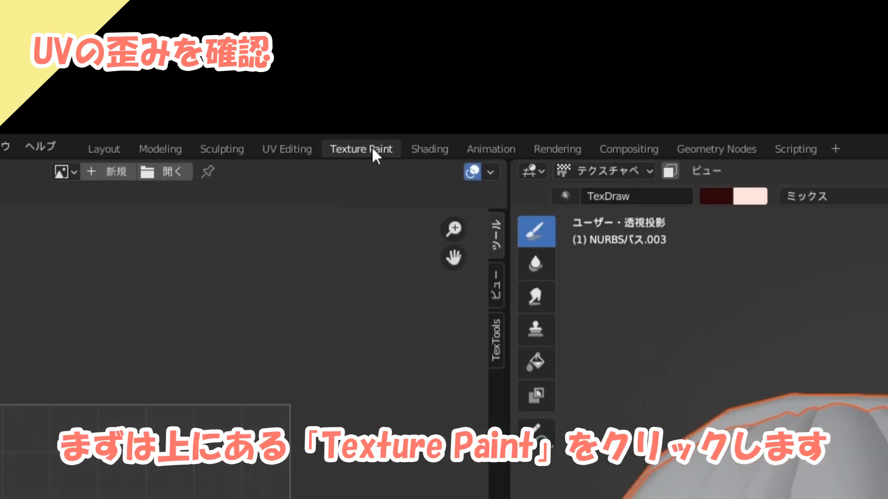
pyautogui.click(425, 152)
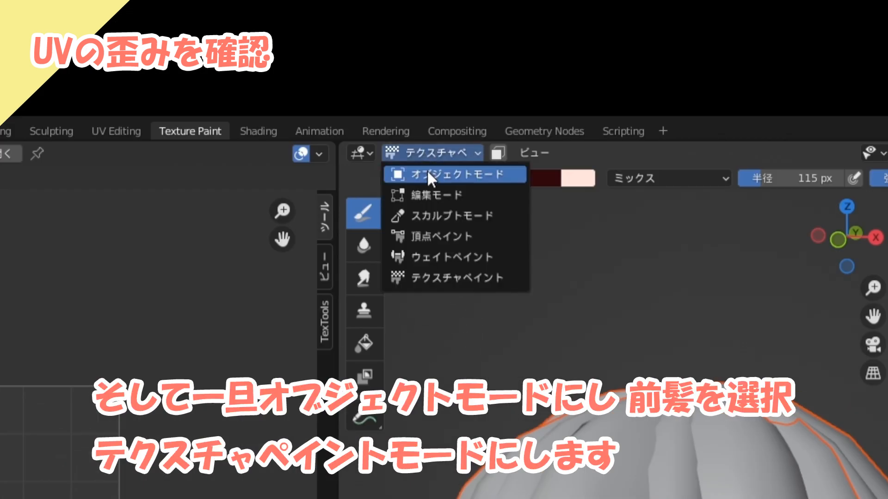
pyautogui.click(426, 171)
pyautogui.click(514, 199)
pyautogui.click(395, 18)
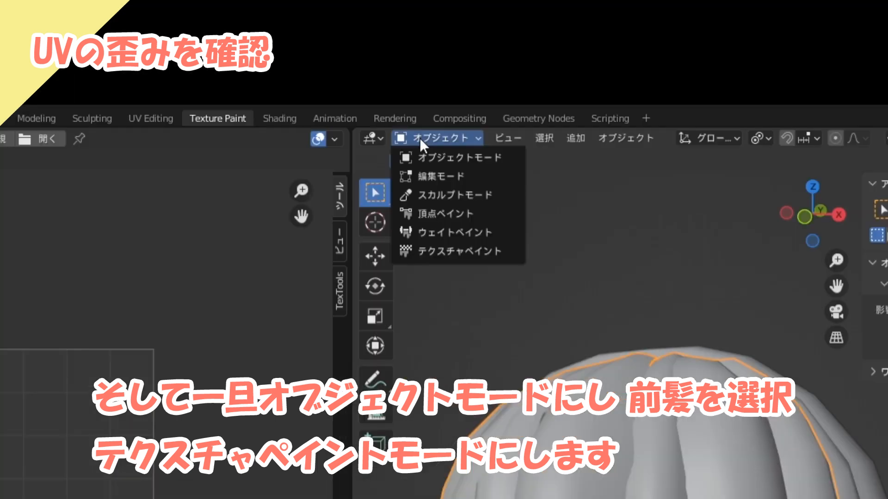
pyautogui.click(411, 77)
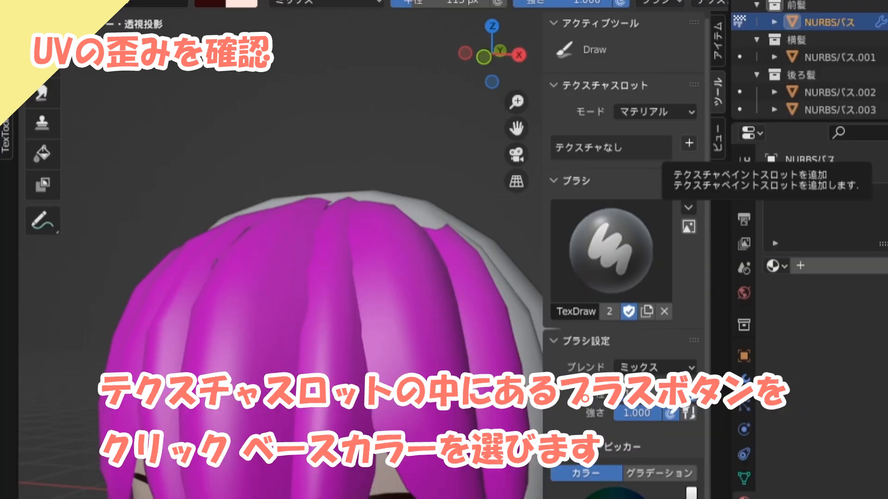
# Add a Base Color texture paint slot to the front hair, 2048 × 2048 px with generated type Color Grid
pyautogui.click(689, 143)
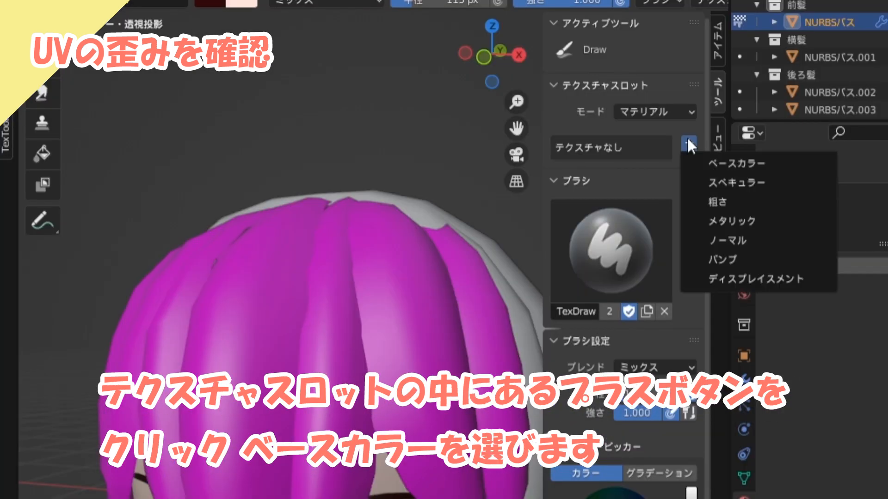
pyautogui.click(709, 163)
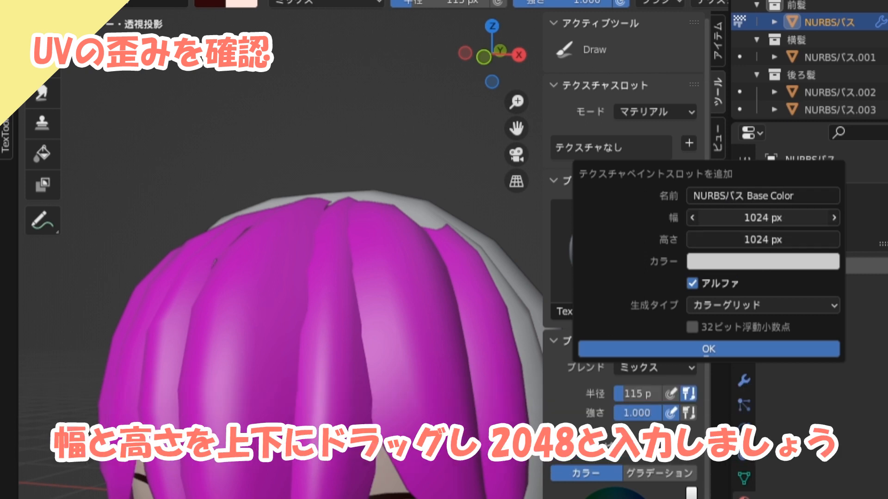
pyautogui.moveTo(730, 217); pyautogui.dragTo(730, 239)
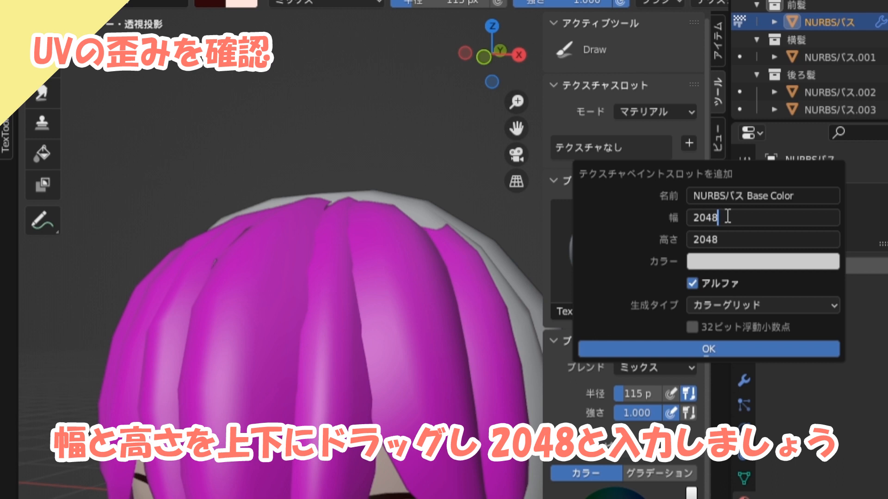
pyautogui.write('2048')
pyautogui.press('Return')
pyautogui.click(741, 305)
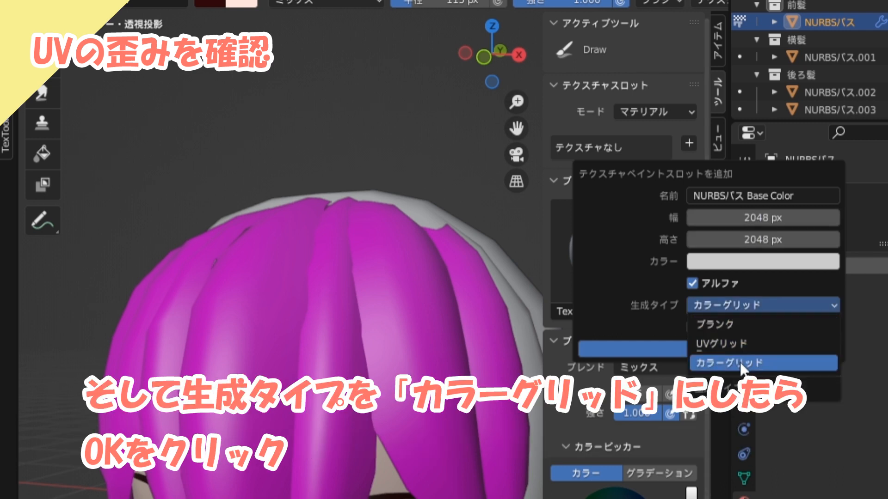
pyautogui.click(741, 368)
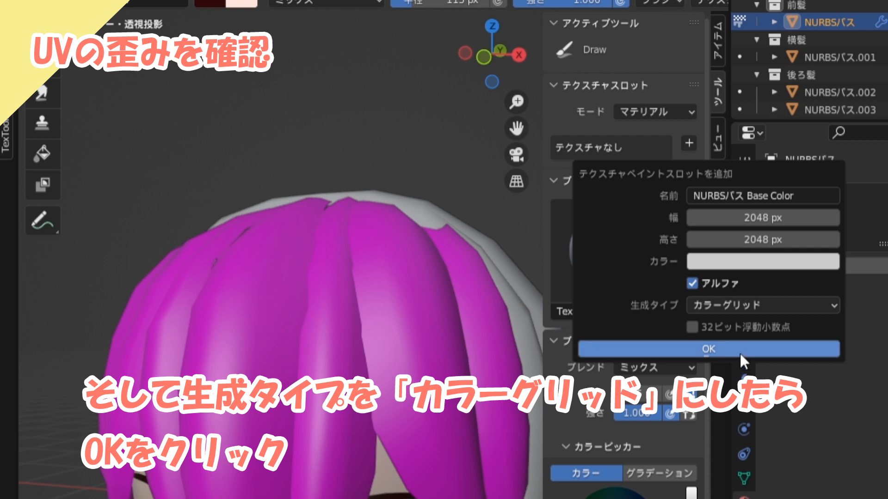
pyautogui.click(739, 348)
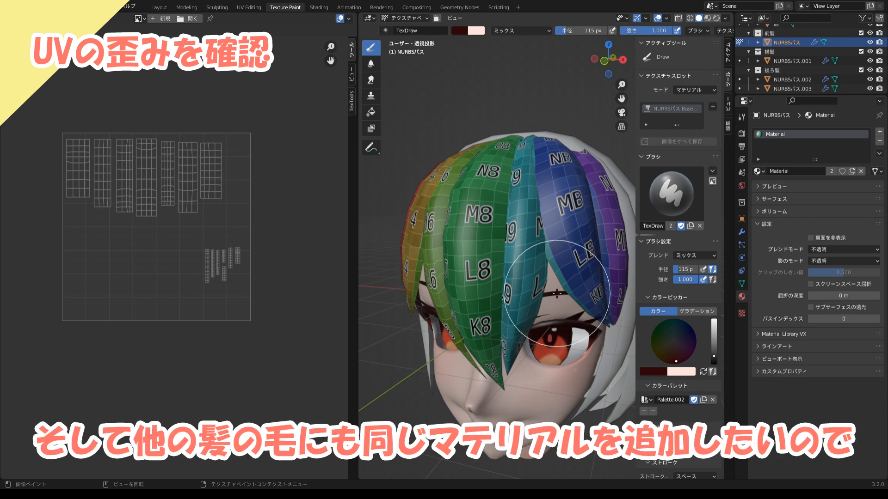
# Return to Object Mode and assign the existing material "Material" to the side hair
pyautogui.click(403, 18)
pyautogui.click(410, 56)
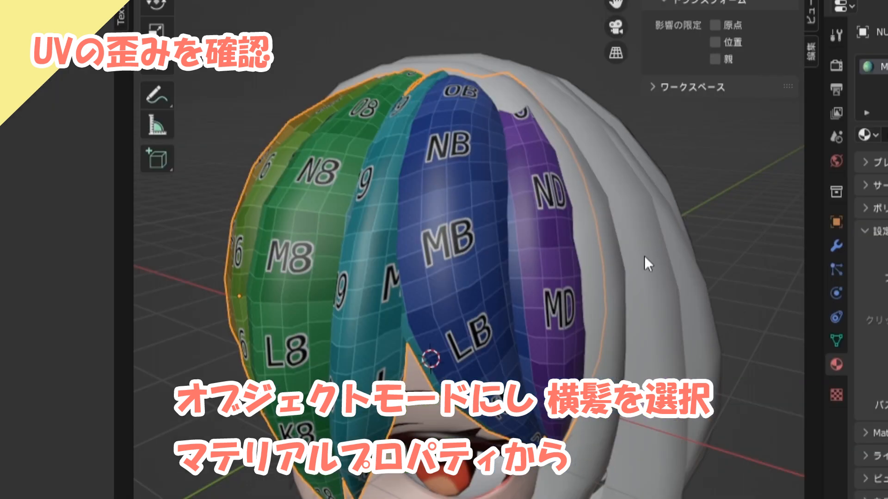
pyautogui.click(666, 271)
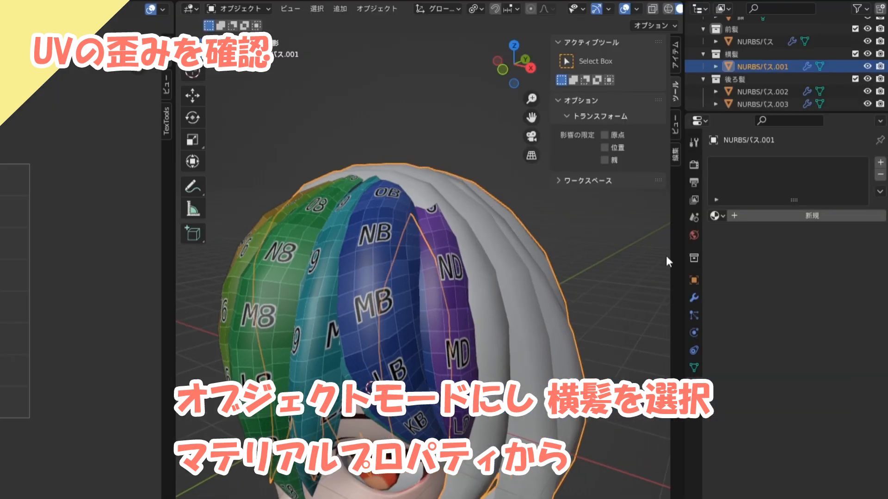
pyautogui.click(715, 217)
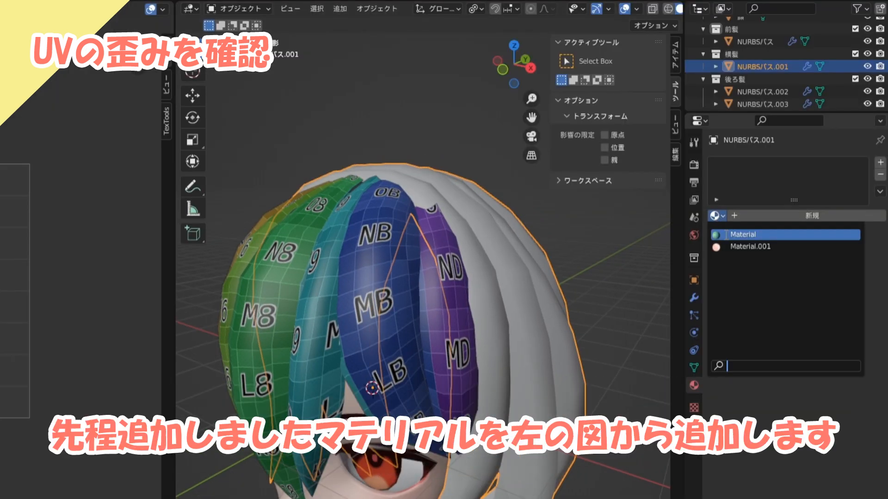
pyautogui.click(726, 234)
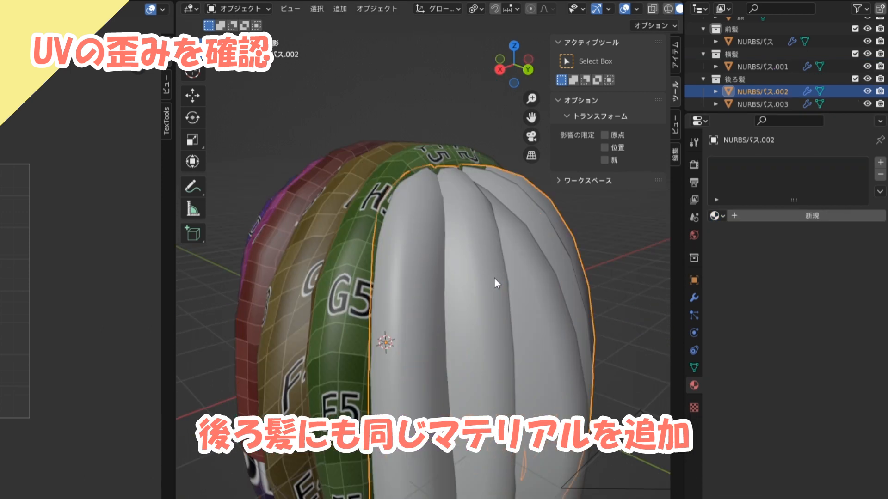
# Assign the same "Material" to both rear hair objects, NURBSパス.002 and NURBSパス.003
pyautogui.click(716, 215)
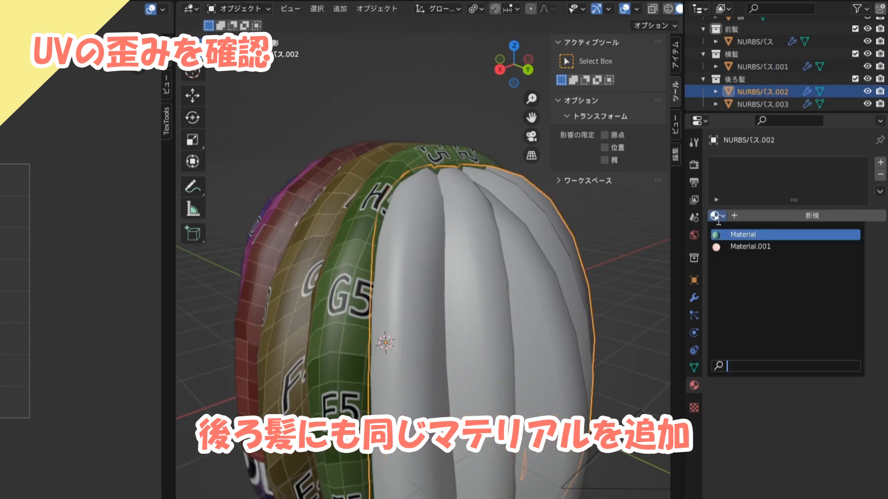
pyautogui.click(740, 235)
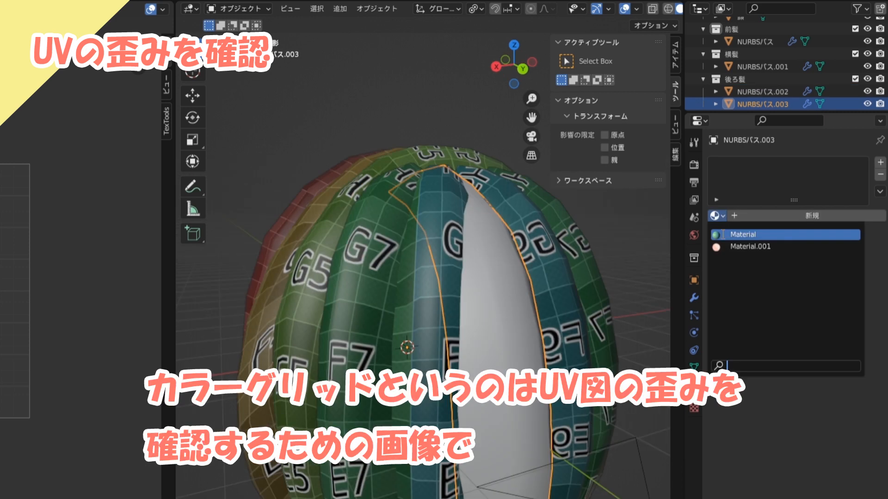
pyautogui.click(740, 234)
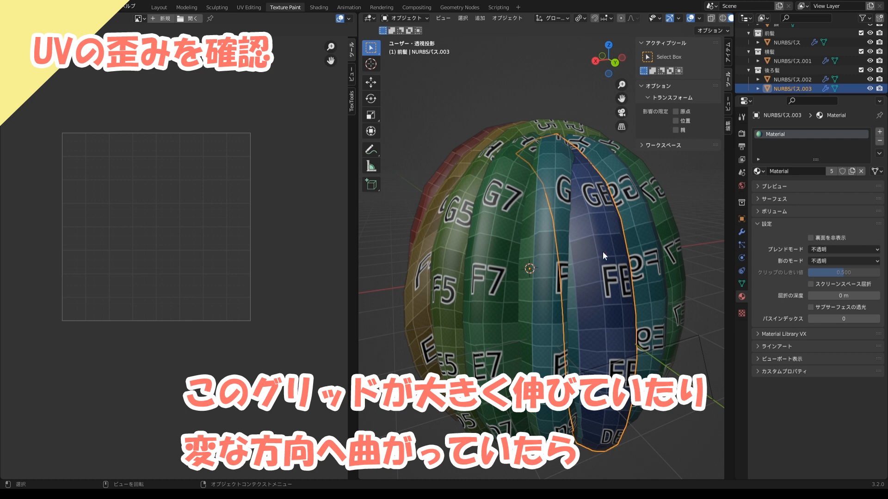
# Examine the color grid on the hair from several sides for stretched or bent squares
pyautogui.moveTo(526, 265); pyautogui.dragTo(651, 263, button='middle')
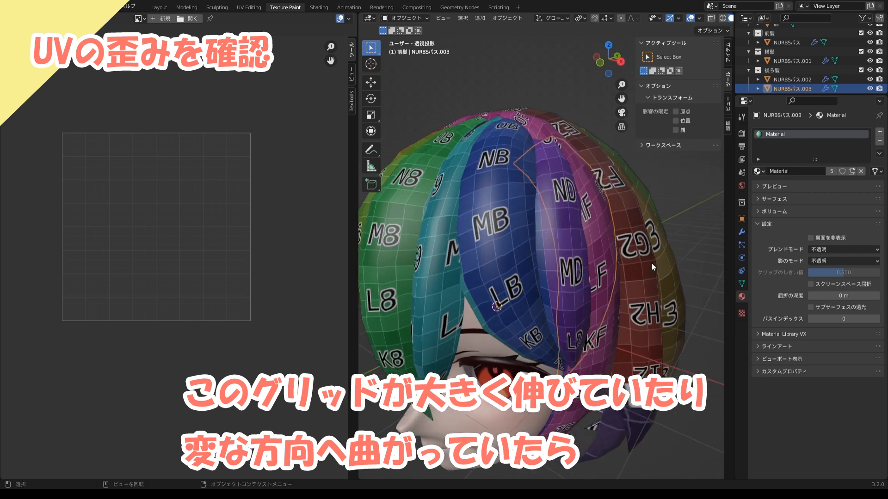
pyautogui.moveTo(556, 269); pyautogui.dragTo(572, 257, button='middle')
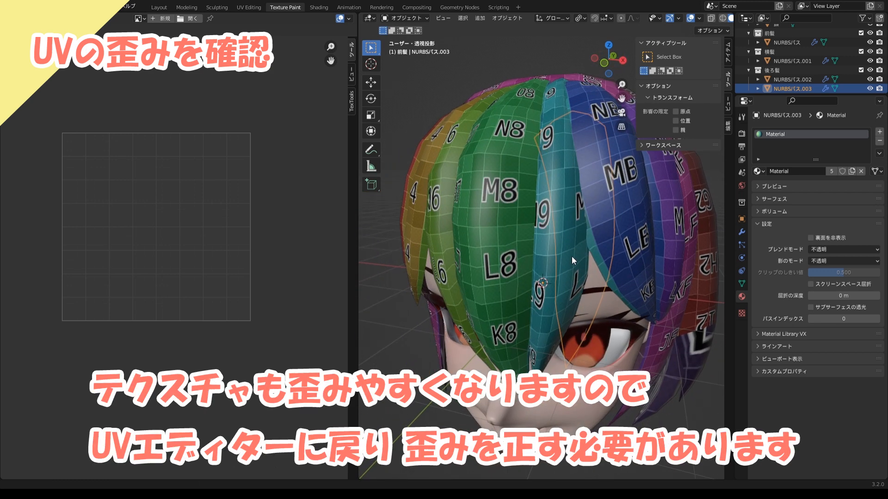
pyautogui.scroll(-3, 574, 254)
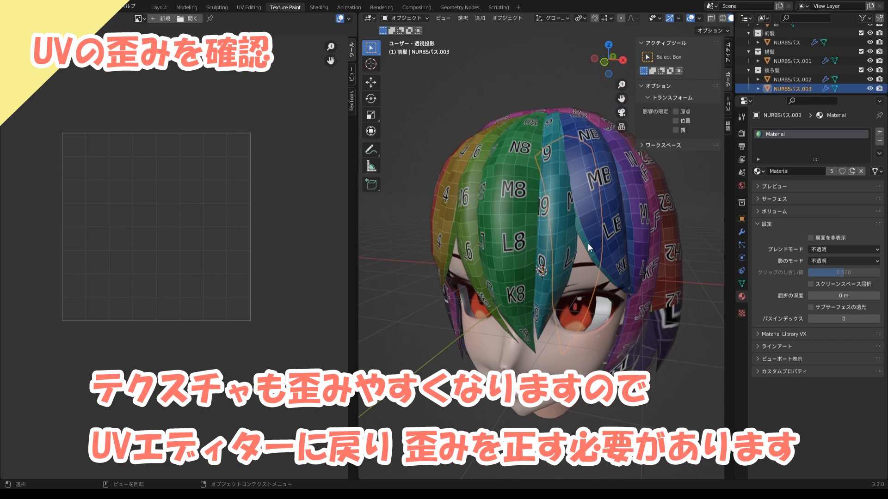
pyautogui.moveTo(580, 225); pyautogui.dragTo(578, 222, button='middle')
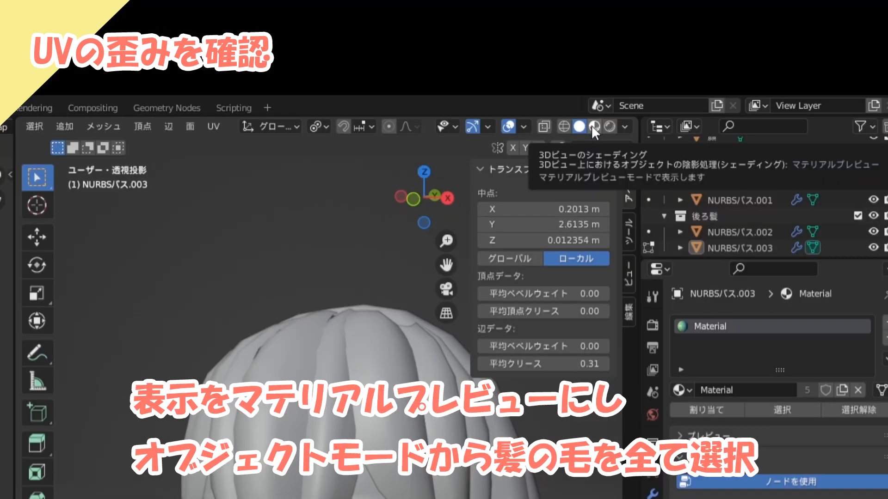
# Show the 3D viewport in Material Preview shading and return to Object Mode
pyautogui.click(591, 125)
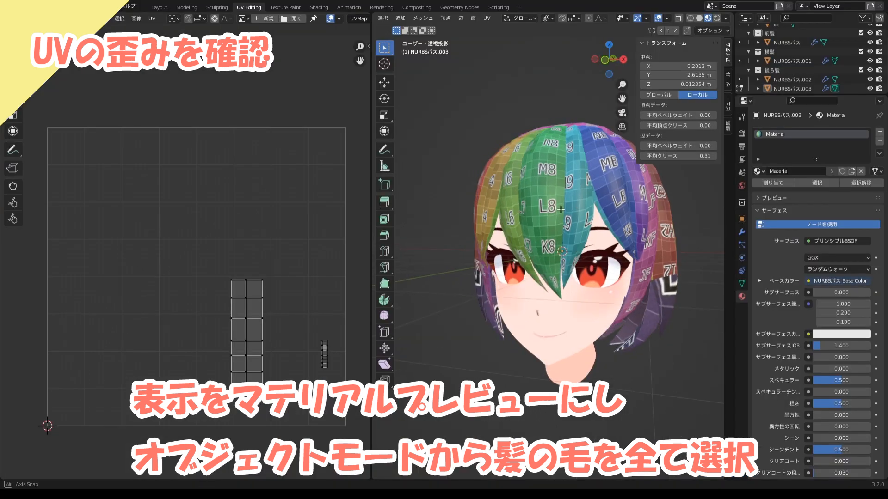
pyautogui.click(403, 18)
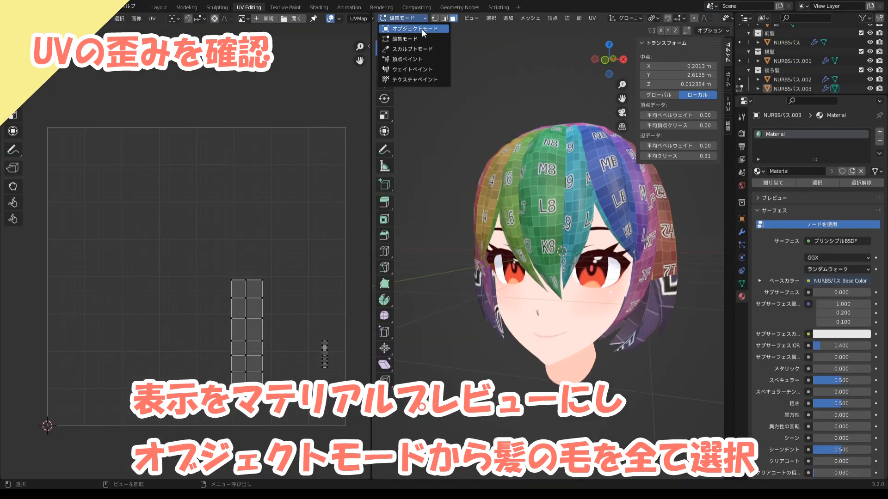
pyautogui.click(421, 29)
# Select the front, side and both rear hair objects together and enter Edit Mode on all of them
pyautogui.moveTo(647, 195); pyautogui.dragTo(573, 196, button='middle')
pyautogui.click(481, 199)
pyautogui.keyDown('shift'); pyautogui.click(573, 197); pyautogui.keyUp('shift')
pyautogui.moveTo(574, 196); pyautogui.dragTo(536, 198, button='middle')
pyautogui.keyDown('shift'); pyautogui.click(603, 191); pyautogui.keyUp('shift')
pyautogui.keyDown('shift'); pyautogui.click(615, 196); pyautogui.keyUp('shift')
pyautogui.moveTo(603, 191); pyautogui.dragTo(689, 194, button='middle')
pyautogui.click(403, 18)
pyautogui.click(412, 39)
pyautogui.moveTo(518, 184); pyautogui.dragTo(548, 181, button='middle')
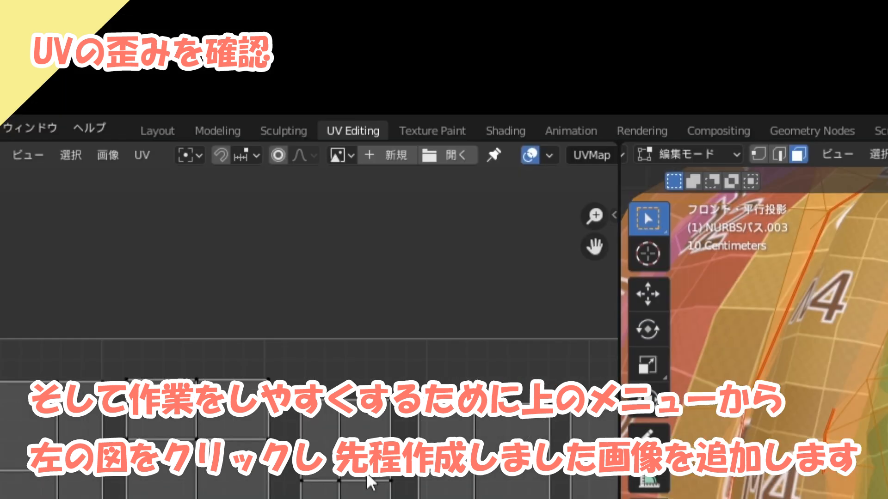
# Display the image NURBSパス Base Color behind the UV islands in the UV editor
pyautogui.click(338, 156)
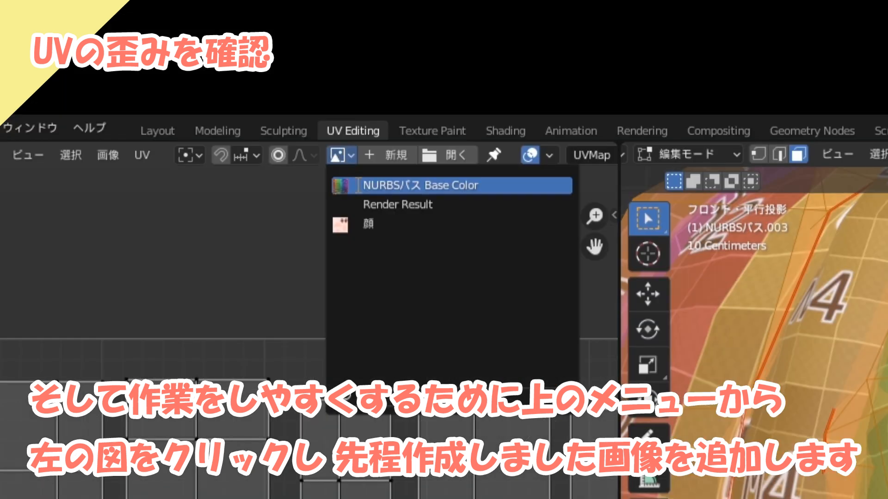
pyautogui.click(358, 185)
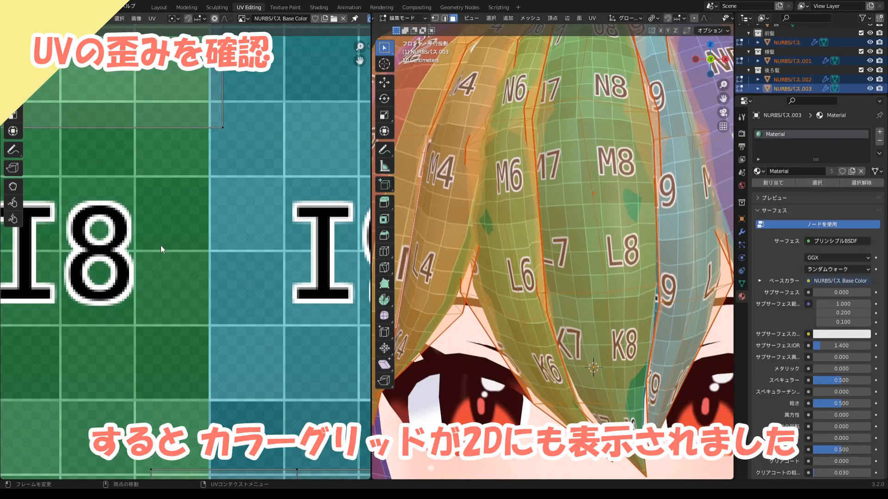
pyautogui.scroll(-3, 160, 245)
pyautogui.scroll(2, 182, 191)
pyautogui.scroll(-4, 183, 191)
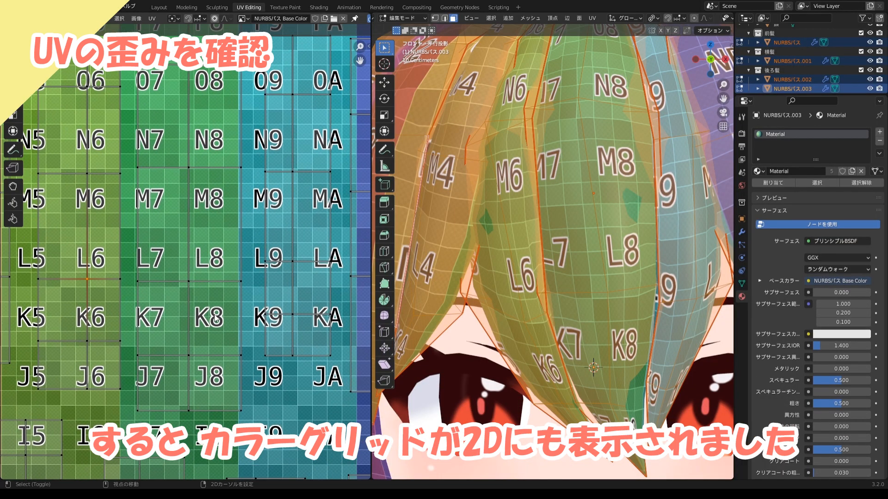
pyautogui.scroll(3, 217, 303)
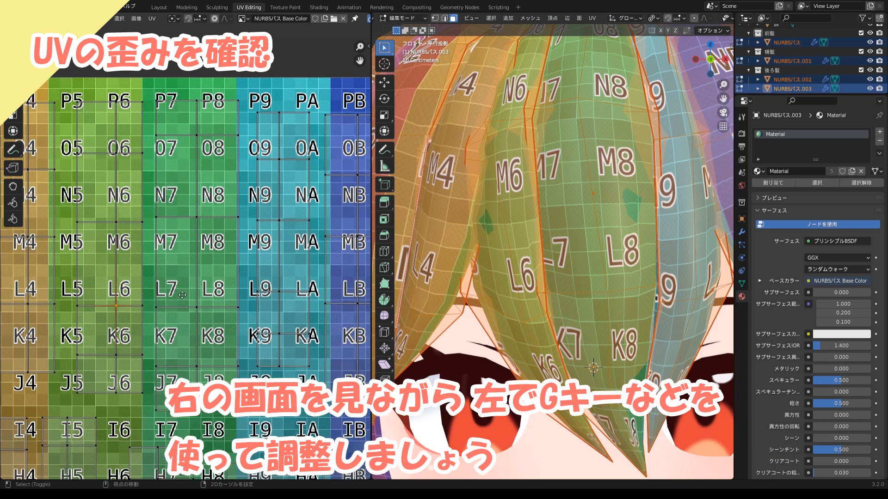
# Shift horizontal UV edge loops of the strand islands around L6 and L9–LA vertically to even out the grid squares
pyautogui.keyDown('alt'); pyautogui.click(130, 296); pyautogui.keyUp('alt')
pyautogui.press('g')
pyautogui.press('y')
pyautogui.click(130, 304)
pyautogui.keyDown('alt'); pyautogui.click(186, 289); pyautogui.keyUp('alt')
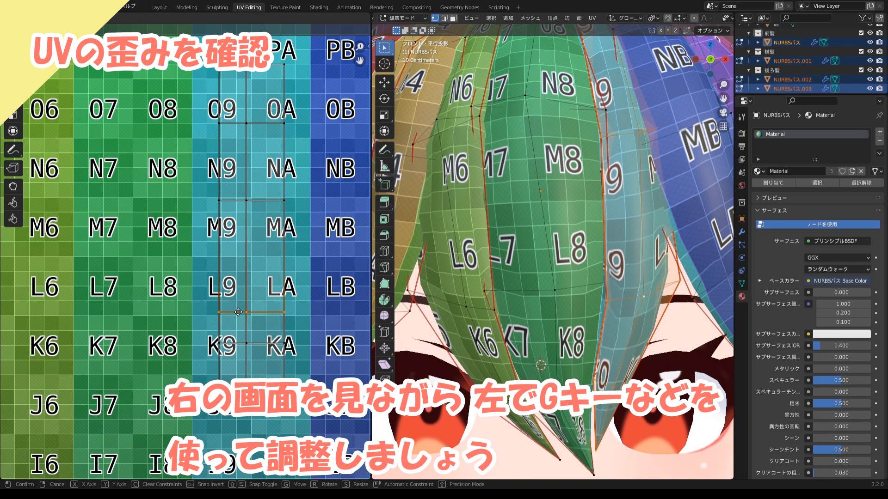
pyautogui.click(241, 354)
# Try moving the horizontal edge loop at K9–KA down along Y, and undo that move
pyautogui.keyDown('alt'); pyautogui.click(257, 344); pyautogui.keyUp('alt')
pyautogui.press('g')
pyautogui.press('y')
pyautogui.click(249, 351)
pyautogui.hotkey('ctrl', 'z')
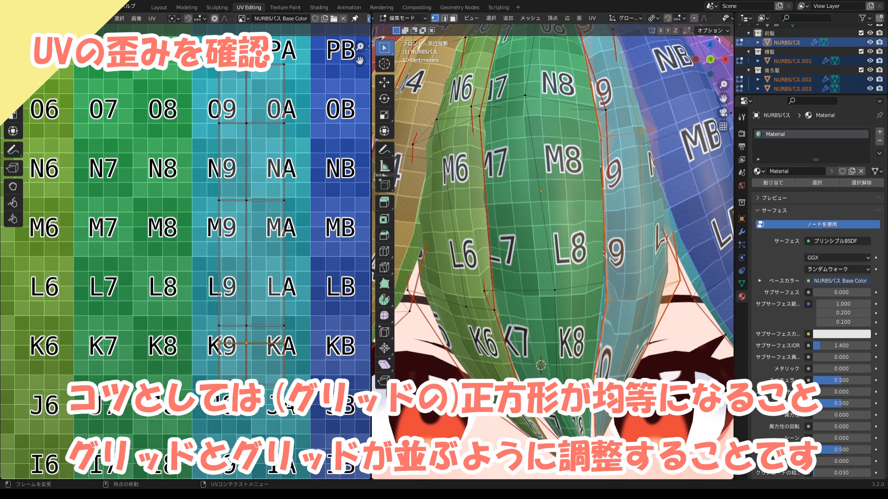
# Shift the two horizontal edge loops around K9–KA slightly down along Y on the light blue strand's island
pyautogui.keyDown('alt'); pyautogui.keyDown('shift'); pyautogui.click(271, 380); pyautogui.keyUp('shift'); pyautogui.keyUp('alt')
pyautogui.press('g')
pyautogui.press('y')
pyautogui.click(244, 377)
pyautogui.press('a')
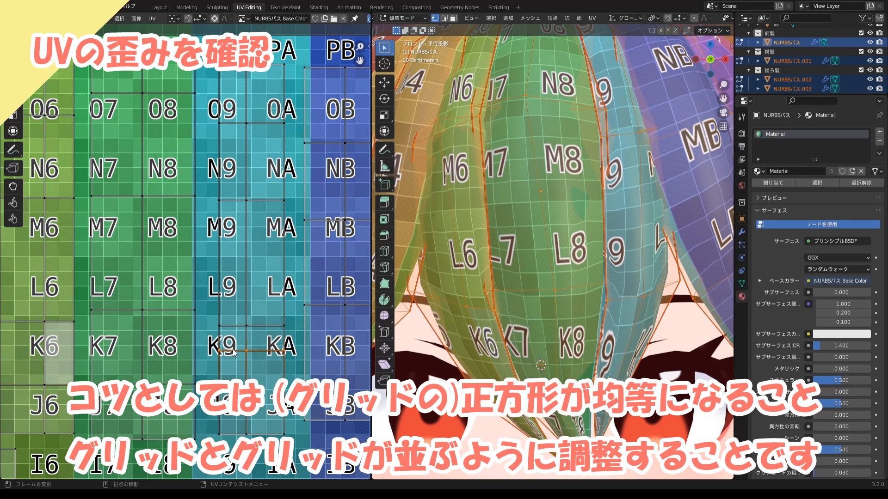
pyautogui.keyDown('alt'); pyautogui.click(238, 327); pyautogui.keyUp('alt')
pyautogui.press('g')
pyautogui.press('y')
pyautogui.click(238, 335)
# Raise the light blue island's upper edge at P9–PA and lower its edge loop between N9 and M9 along Y
pyautogui.moveTo(238, 335); pyautogui.dragTo(244, 367, button='middle')
pyautogui.keyDown('alt'); pyautogui.click(241, 96); pyautogui.keyUp('alt')
pyautogui.press('g')
pyautogui.press('y')
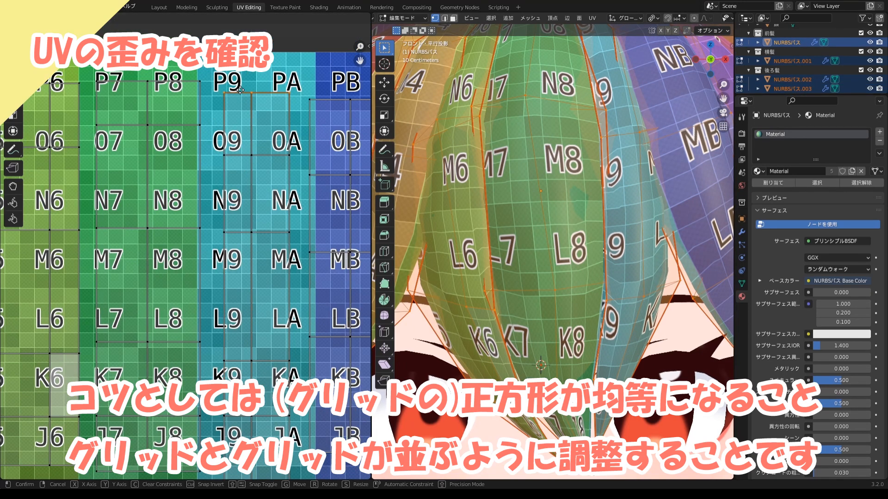
pyautogui.click(240, 83)
pyautogui.keyDown('alt'); pyautogui.click(240, 156); pyautogui.keyUp('alt')
pyautogui.keyDown('alt'); pyautogui.click(240, 232); pyautogui.keyUp('alt')
pyautogui.press('g')
pyautogui.press('y')
pyautogui.click(240, 245)
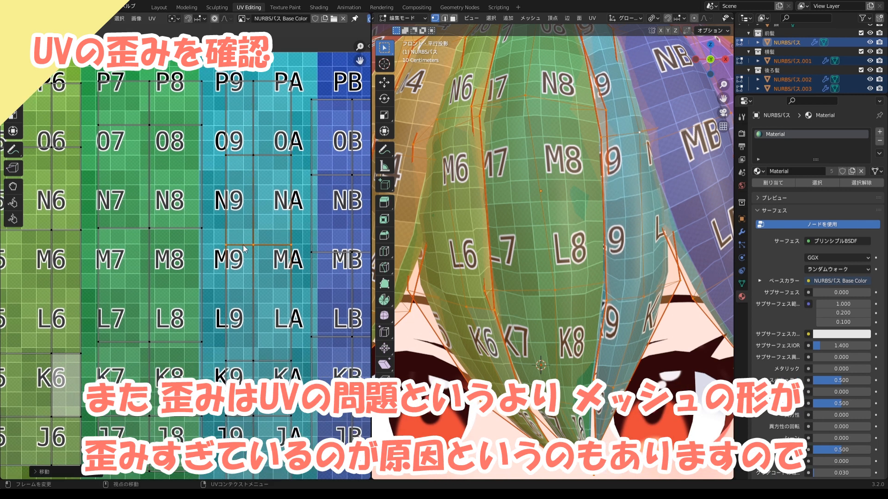
# Move the light blue island's edge loop between L9–LA and K9–KA slightly up along Y
pyautogui.moveTo(229, 356); pyautogui.dragTo(234, 330, button='middle')
pyautogui.keyDown('alt'); pyautogui.click(235, 334); pyautogui.keyUp('alt')
pyautogui.press('g')
pyautogui.press('y')
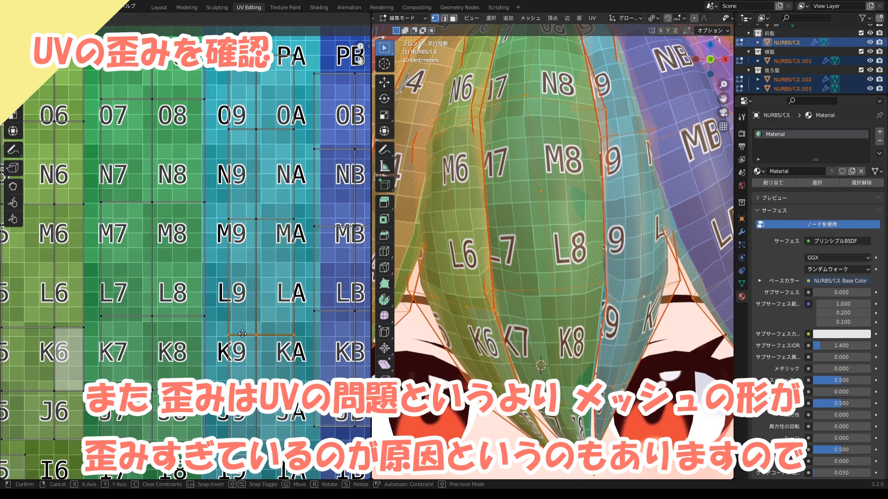
pyautogui.click(246, 325)
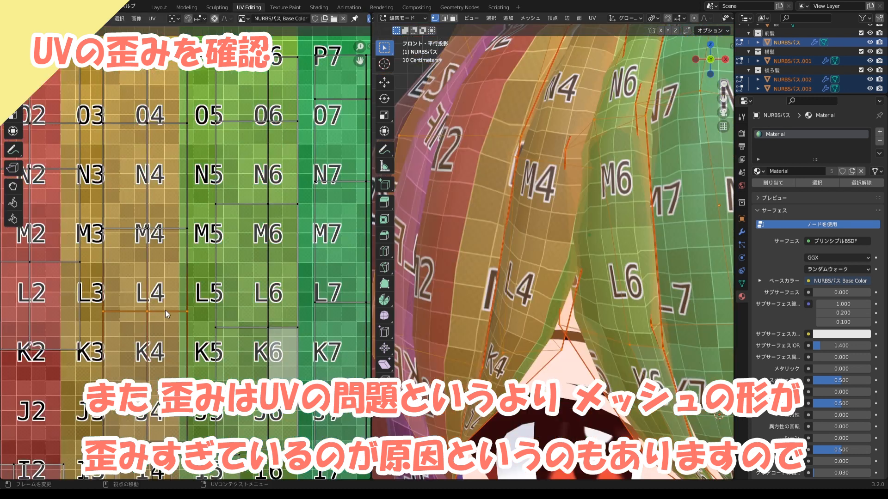
# Shift the horizontal edge loop between L4 and K4 on the yellow strand's island along Y
pyautogui.keyDown('alt'); pyautogui.click(171, 330); pyautogui.keyUp('alt')
pyautogui.press('g')
pyautogui.press('y')
pyautogui.click(177, 336)
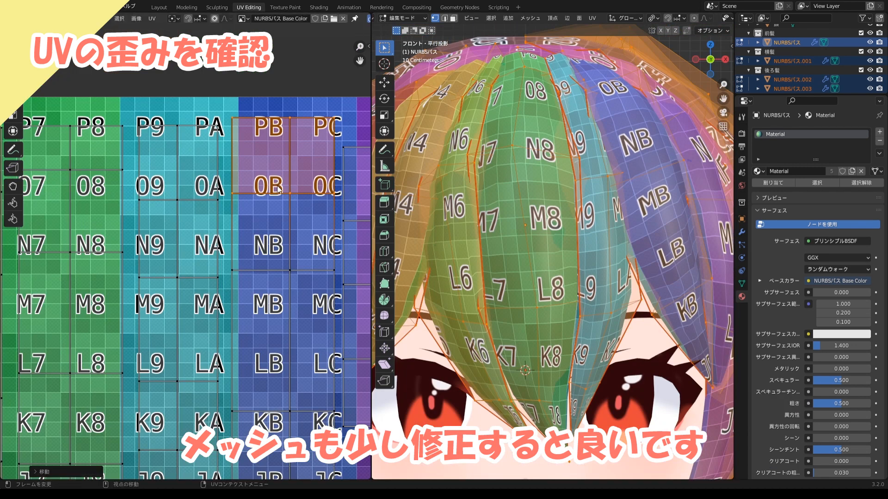
# Adjust the dark blue island's edge loop between OB–OC and NB–NC along Y, and select the loop below it
pyautogui.keyDown('alt'); pyautogui.click(263, 209); pyautogui.keyUp('alt')
pyautogui.press('g')
pyautogui.press('y')
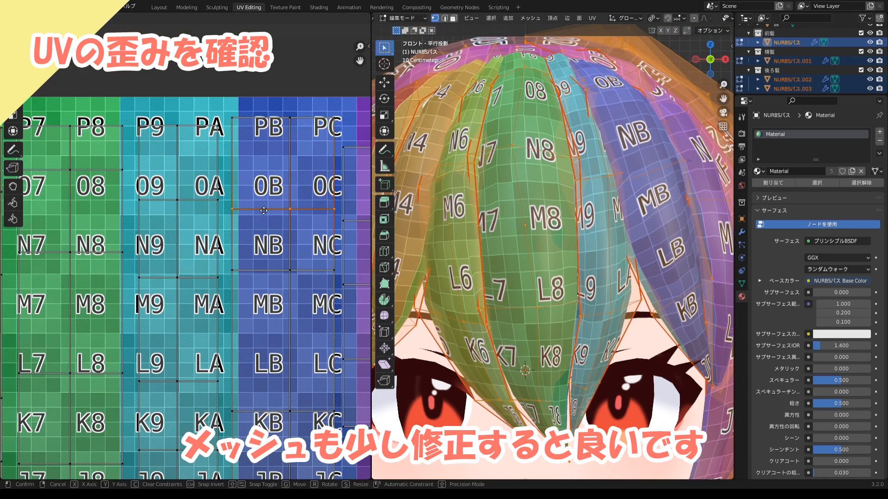
pyautogui.click(263, 210)
pyautogui.keyDown('alt'); pyautogui.keyDown('shift'); pyautogui.click(262, 269); pyautogui.keyUp('shift'); pyautogui.keyUp('alt')
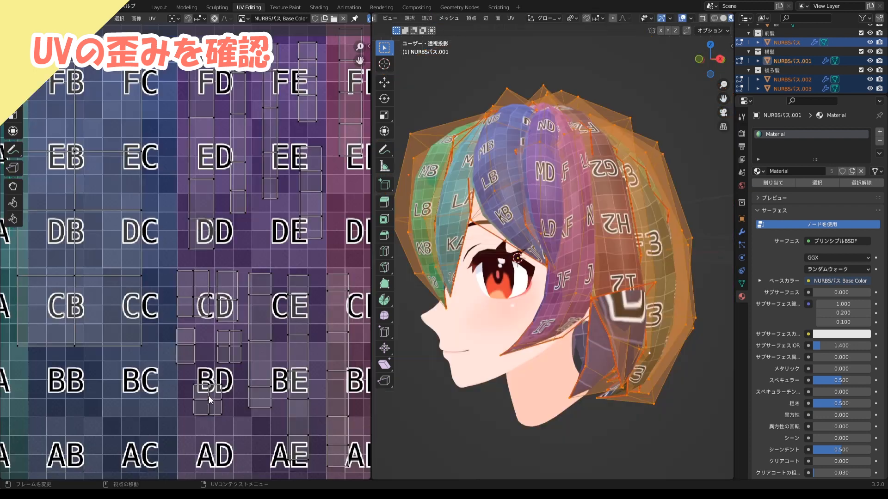
# Select the whole small side hair UV island near BD and scale it
pyautogui.press('l')
pyautogui.press('s')
pyautogui.click(162, 369)
pyautogui.scroll(-4, 164, 342)
pyautogui.keyDown('shift'); pyautogui.moveTo(165, 342); pyautogui.dragTo(203, 397, button='middle'); pyautogui.keyUp('shift')
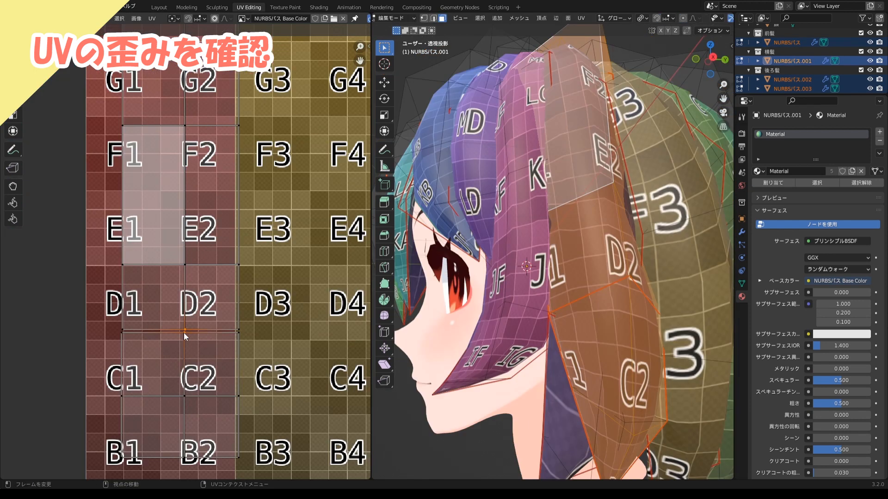
# Adjust the horizontal edge loops of the islands at D1–D2, N1–N3 and P9–PA to even out the grid squares
pyautogui.click(184, 332)
pyautogui.click(239, 330)
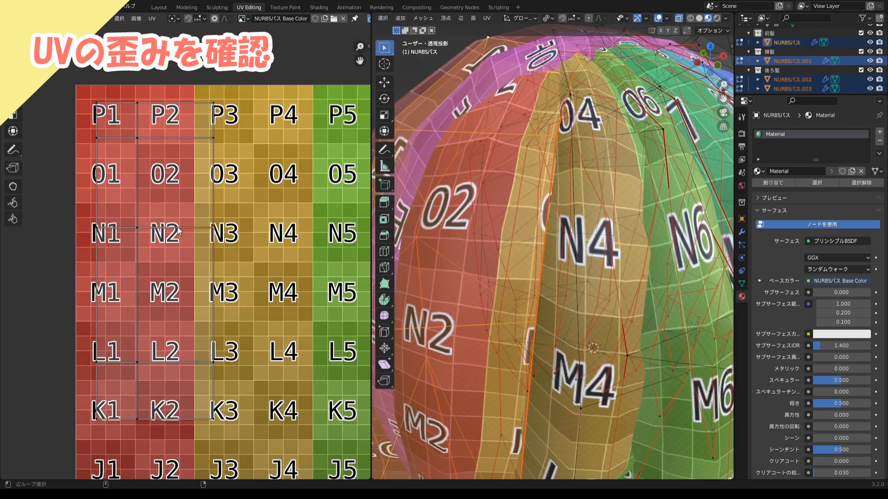
pyautogui.keyDown('alt'); pyautogui.click(178, 229); pyautogui.keyUp('alt')
pyautogui.press('g')
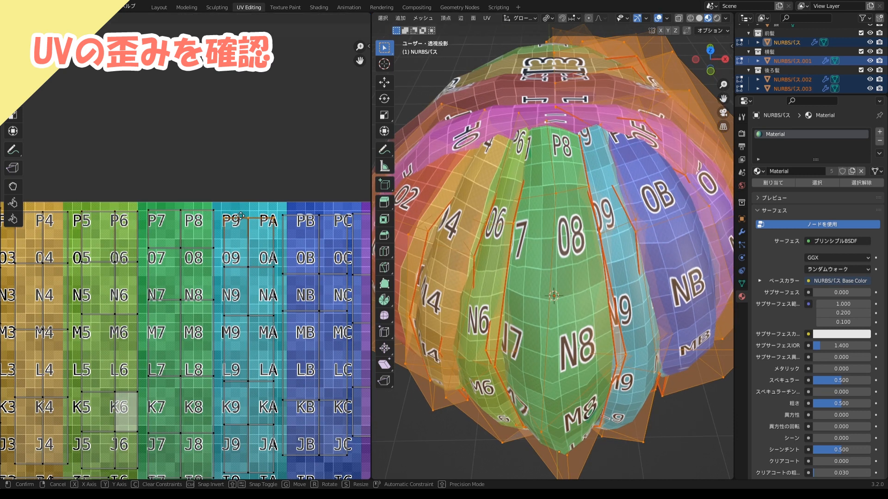
pyautogui.click(241, 215)
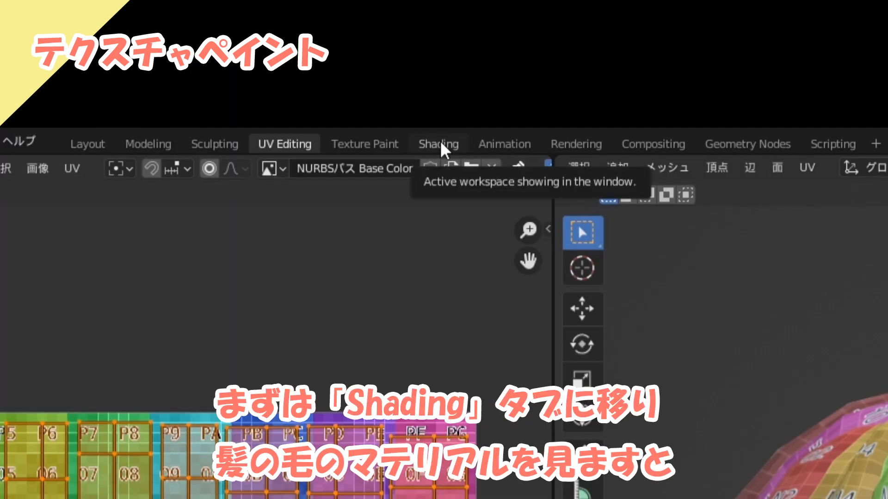
# In the Shading workspace, delete the hair material's Principled BSDF node and connect the image texture's color directly to the Material Output surface
pyautogui.click(440, 141)
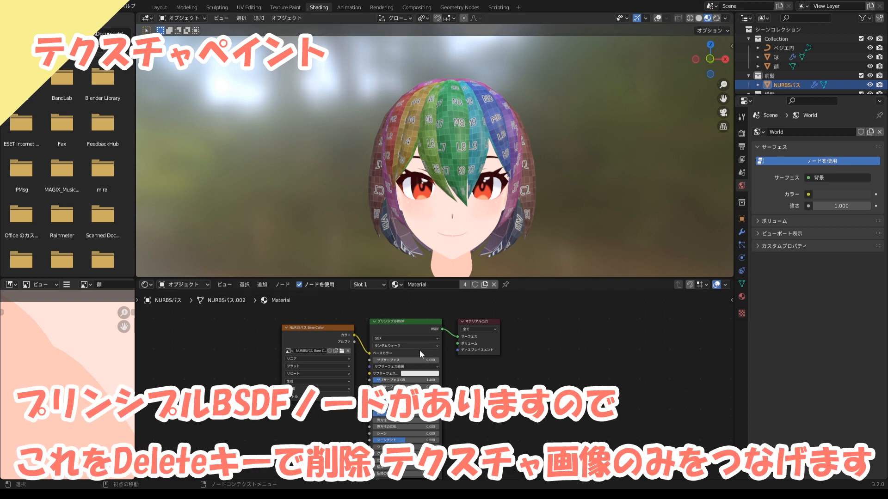
pyautogui.click(398, 322)
pyautogui.press('Delete')
pyautogui.moveTo(368, 340); pyautogui.dragTo(465, 337)
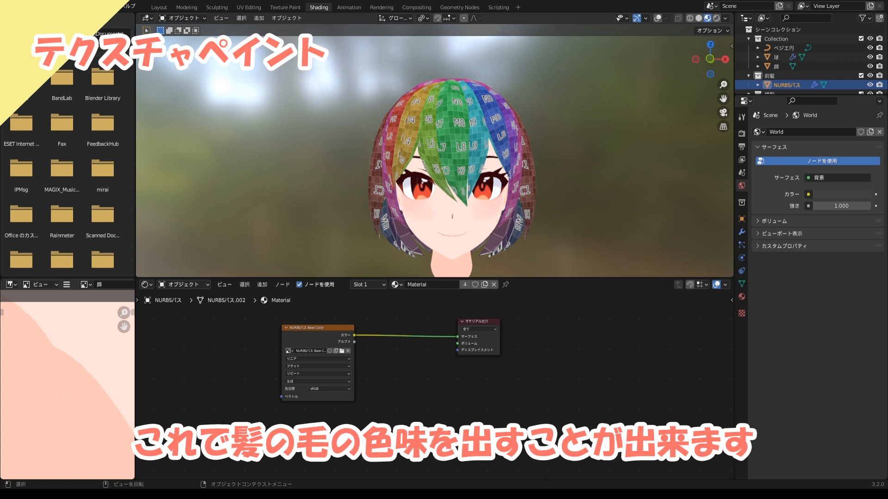
# Go to the Texture Paint workspace and put the hair object in Texture Paint mode
pyautogui.click(286, 7)
pyautogui.click(403, 18)
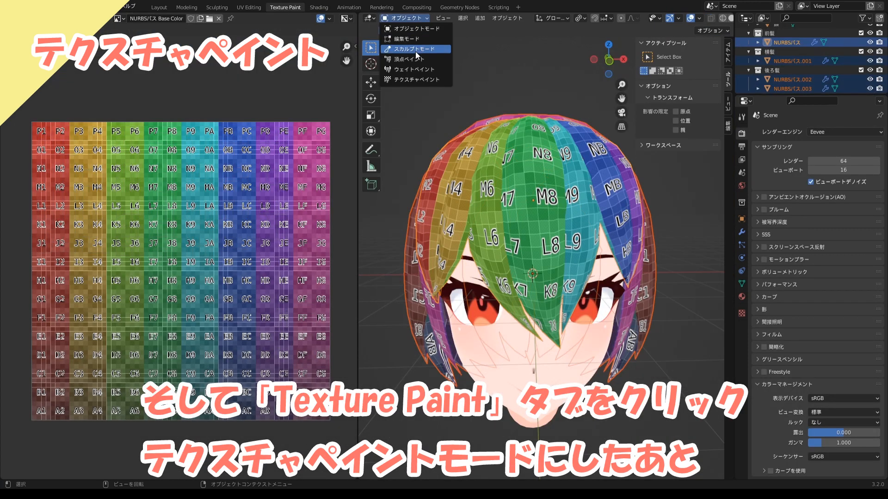
pyautogui.click(415, 82)
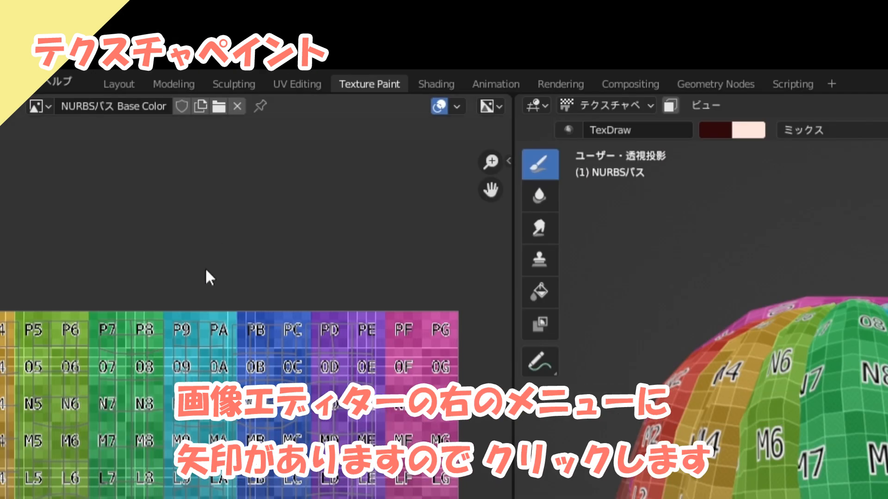
# Set the Base Color image's generated type to Blank and refresh the hair in the 3D view
pyautogui.click(509, 162)
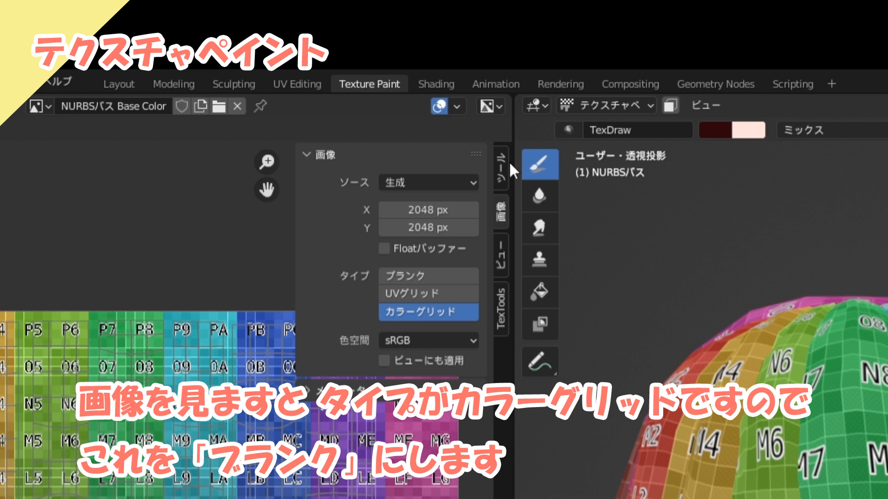
pyautogui.click(412, 276)
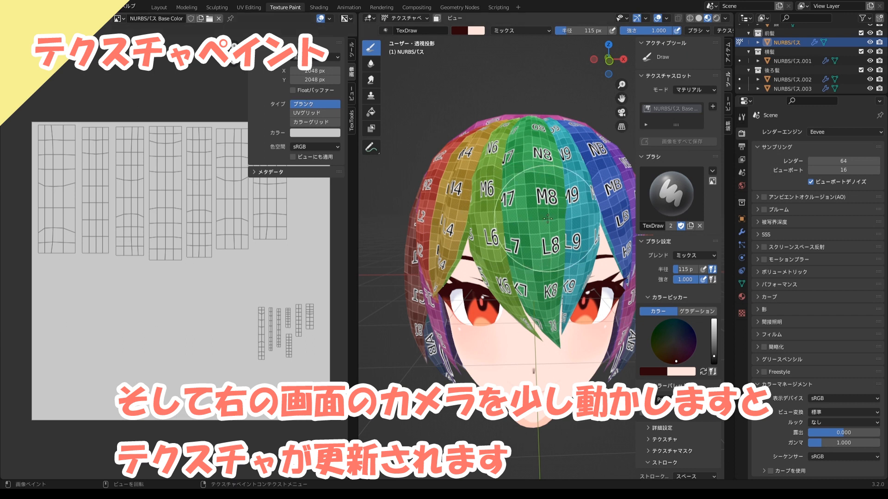
pyautogui.moveTo(545, 218); pyautogui.dragTo(549, 217, button='middle')
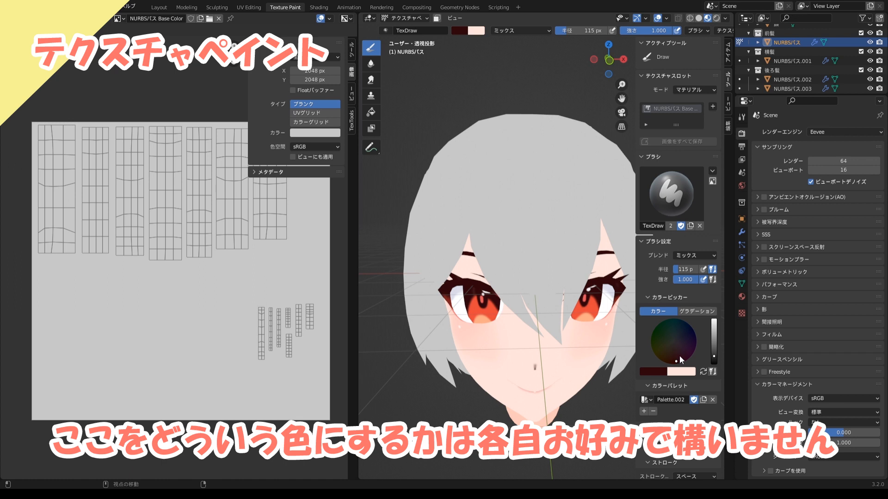
# Choose a pale peach brush color for the hair's base by adjusting hue, saturation and brightness
pyautogui.click(716, 349)
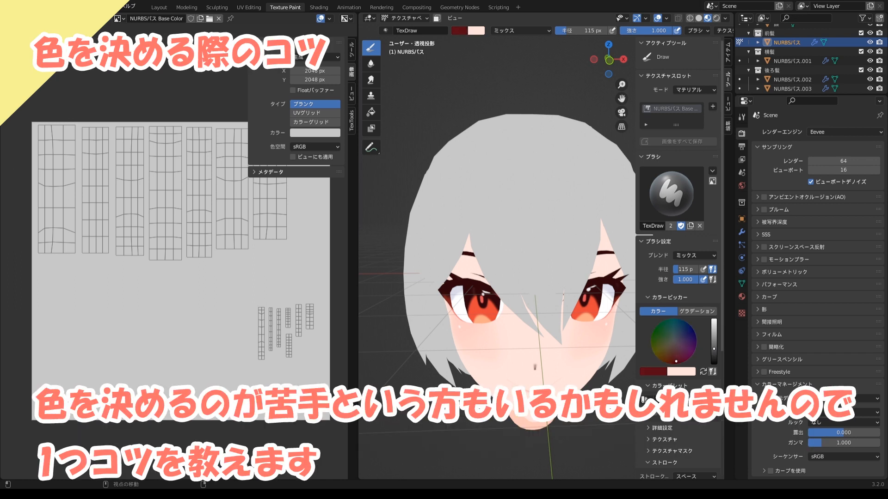
pyautogui.click(673, 355)
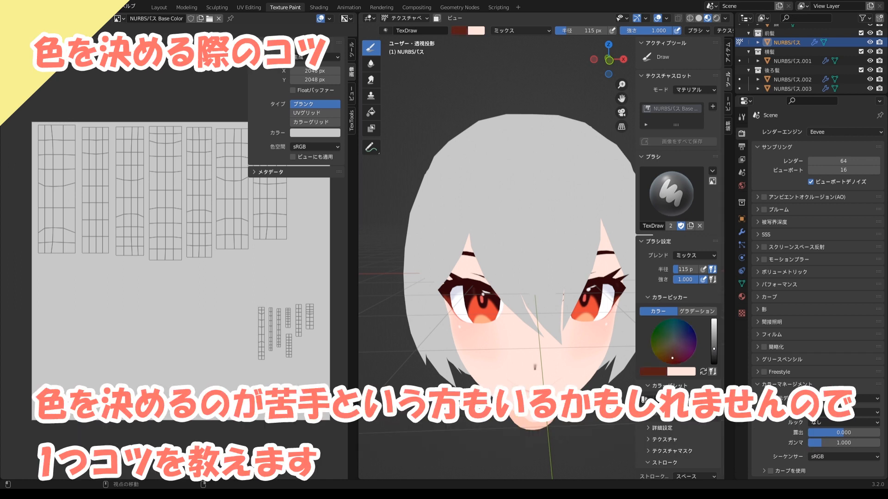
pyautogui.moveTo(670, 361)
pyautogui.mouseDown()
pyautogui.moveTo(671, 350)
pyautogui.moveTo(713, 337)
pyautogui.moveTo(672, 355)
pyautogui.mouseUp()
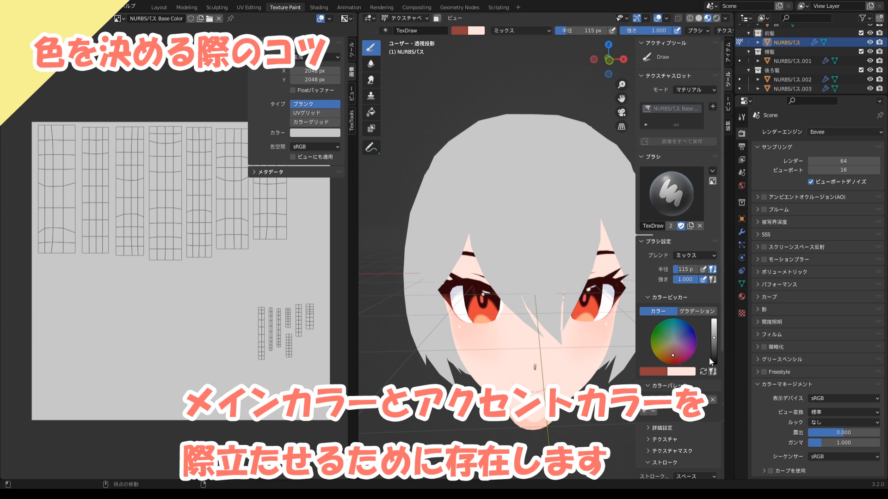
pyautogui.moveTo(672, 356); pyautogui.dragTo(713, 330)
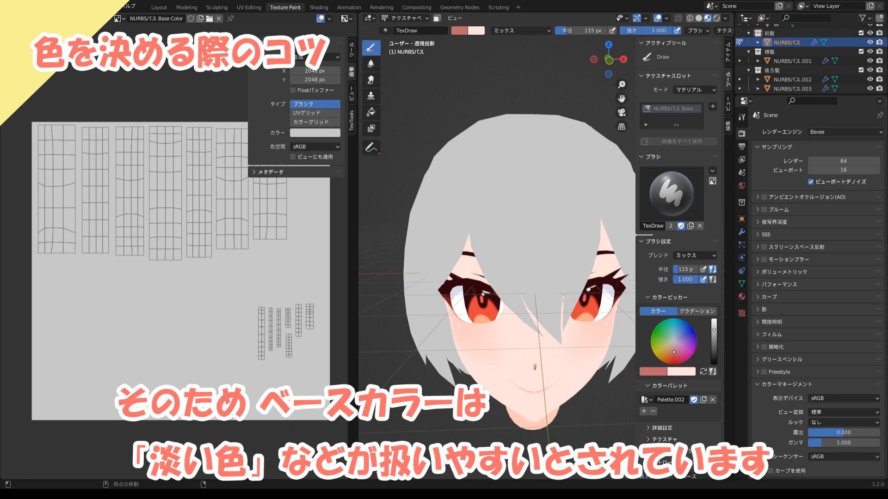
pyautogui.moveTo(713, 330); pyautogui.dragTo(713, 326)
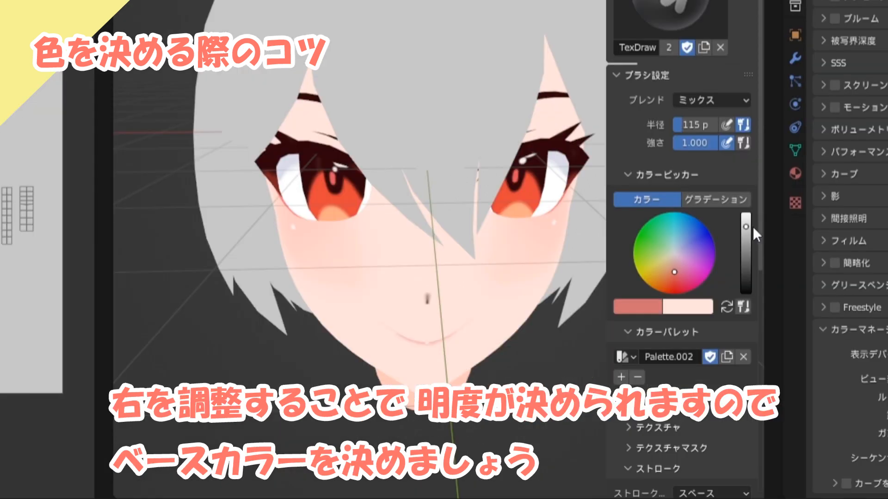
pyautogui.click(745, 220)
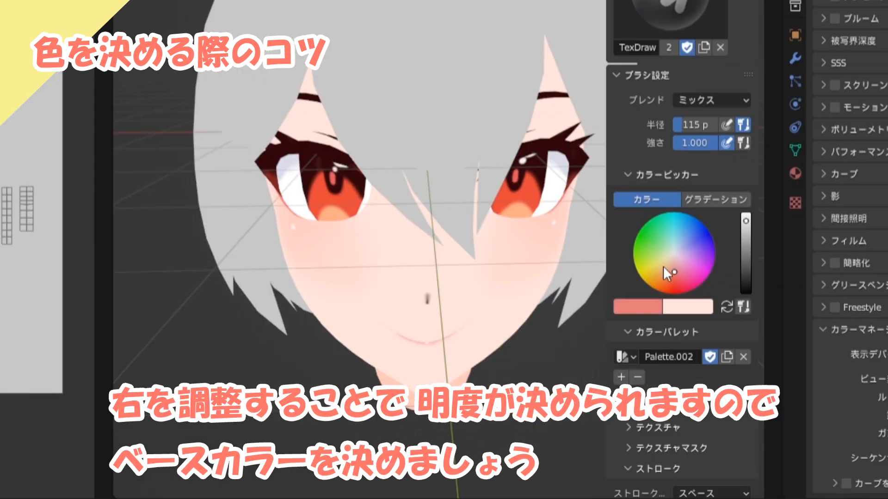
pyautogui.moveTo(751, 224); pyautogui.dragTo(746, 230)
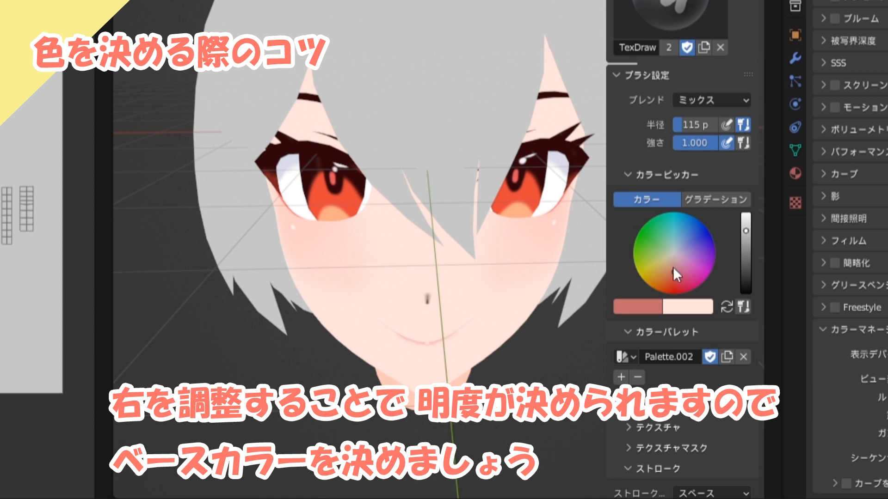
pyautogui.click(674, 268)
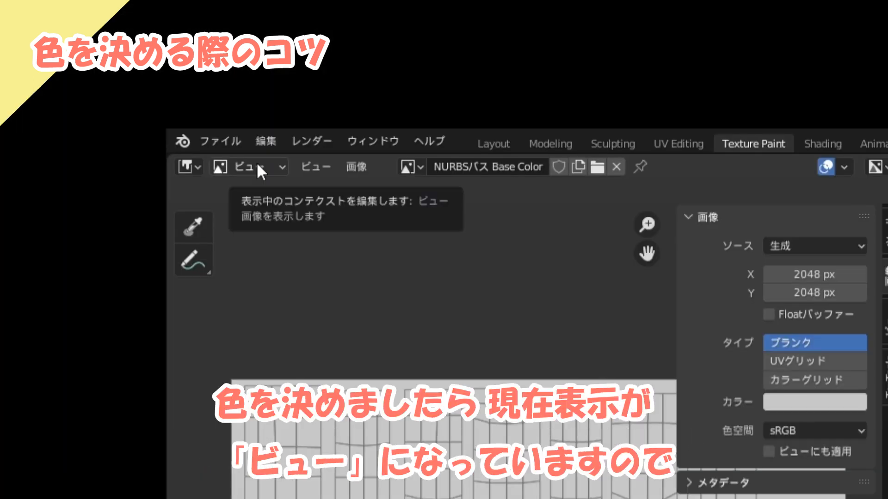
# Put the image editor in Paint mode and flood the whole Base Color texture with the peach color using the Fill tool
pyautogui.click(44, 20)
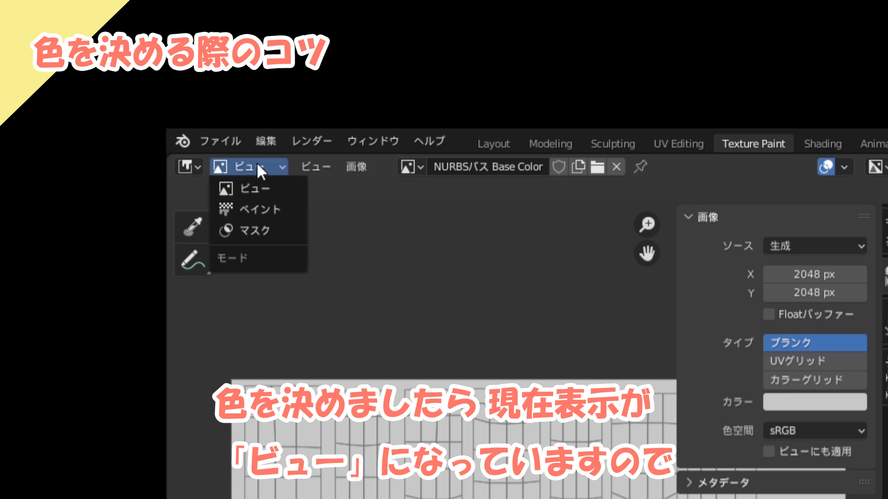
pyautogui.click(265, 208)
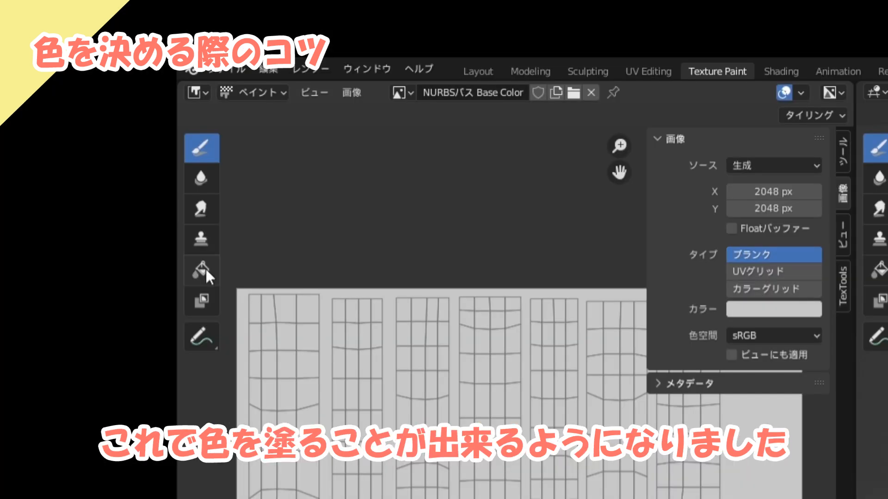
pyautogui.click(202, 270)
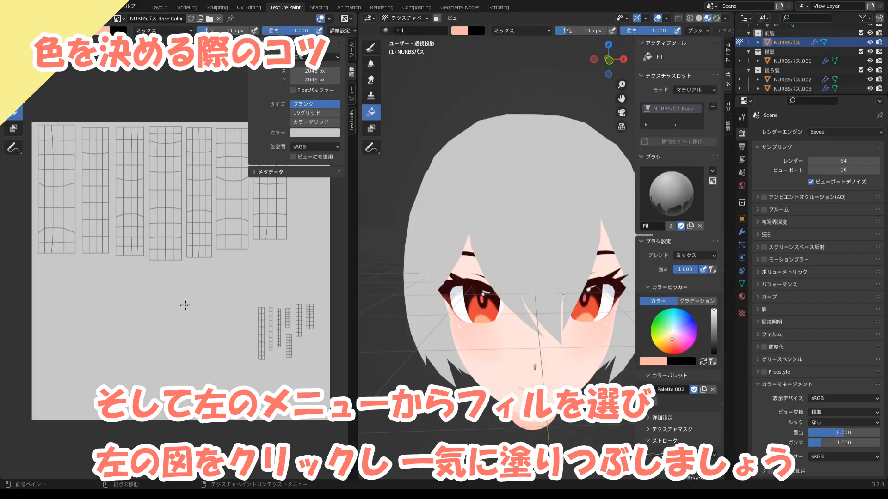
pyautogui.click(185, 305)
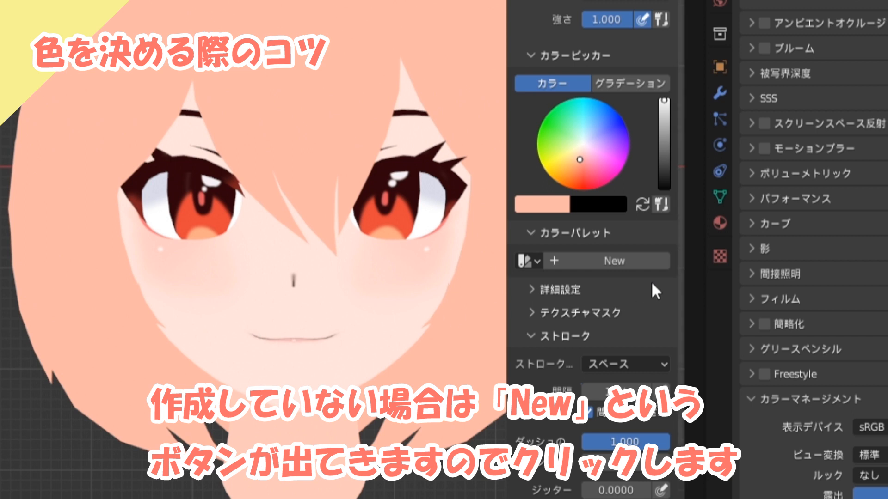
# Create a new color palette, add the peach base color to it, and save all the modified images
pyautogui.click(604, 262)
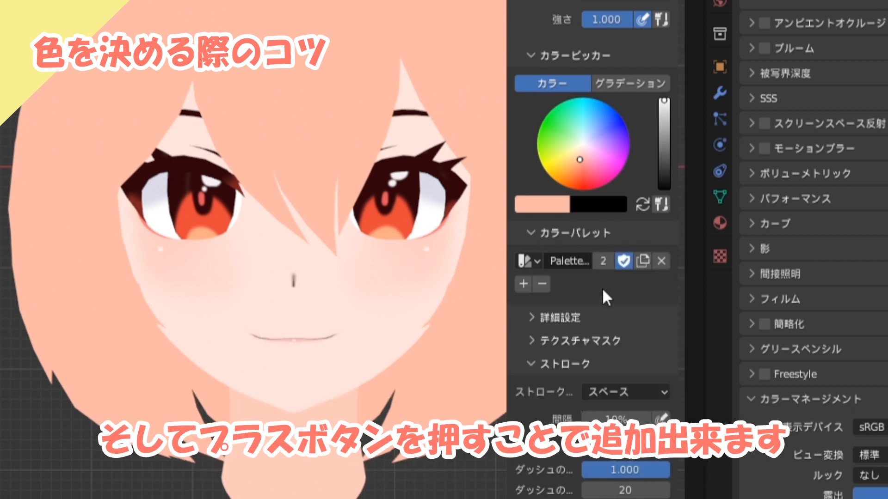
pyautogui.click(521, 285)
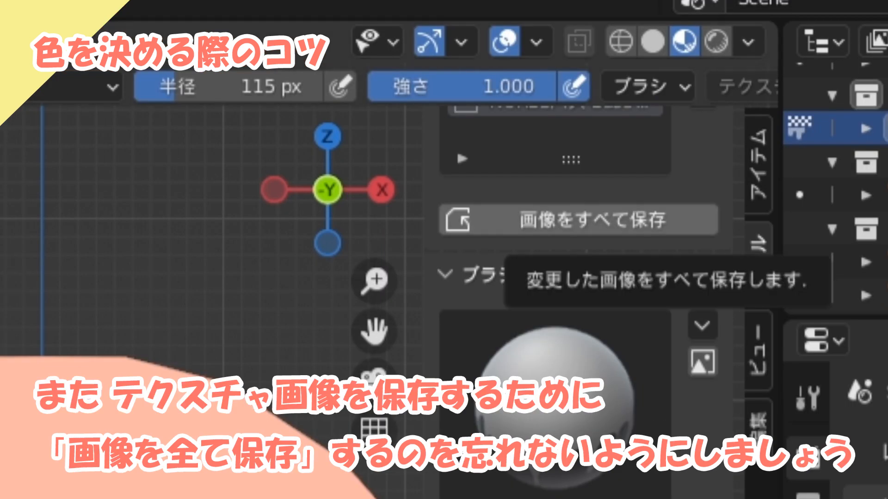
pyautogui.click(555, 226)
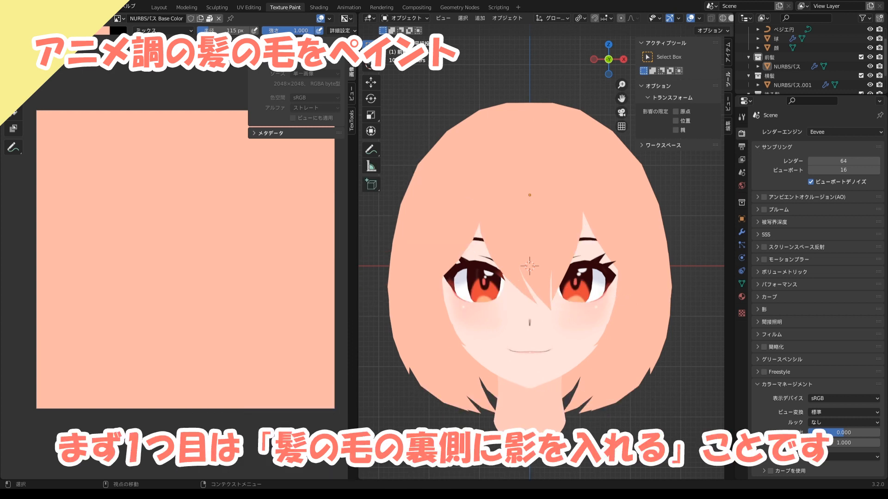
# Enter Texture Paint mode, try switching it among the hair objects from the outliner, and make the front hair NURBSパス the paint target
pyautogui.click(404, 18)
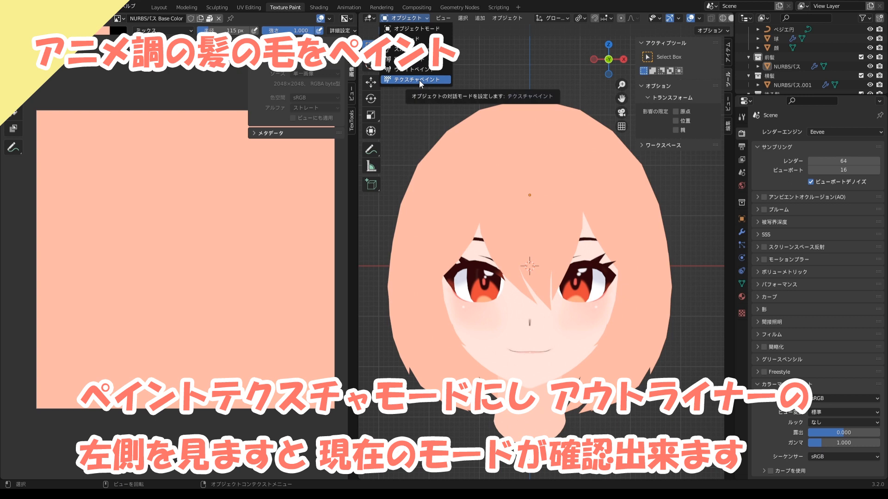
pyautogui.click(419, 80)
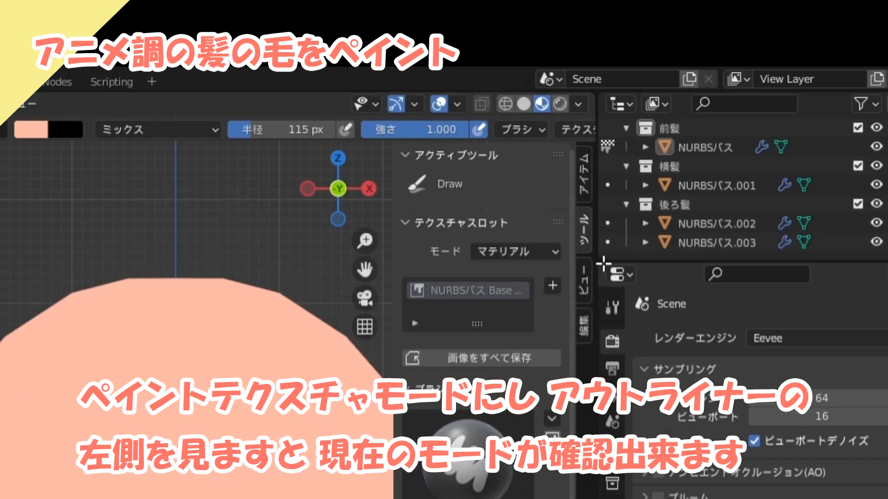
pyautogui.click(606, 185)
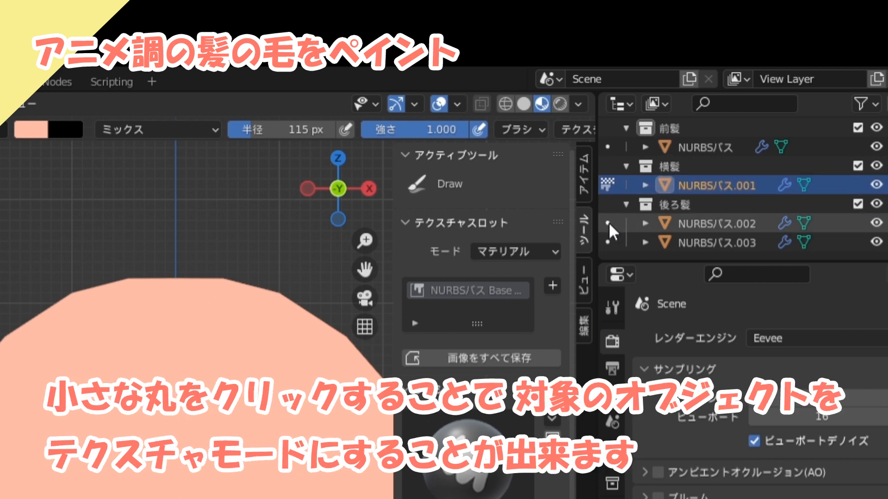
pyautogui.click(608, 222)
pyautogui.click(609, 241)
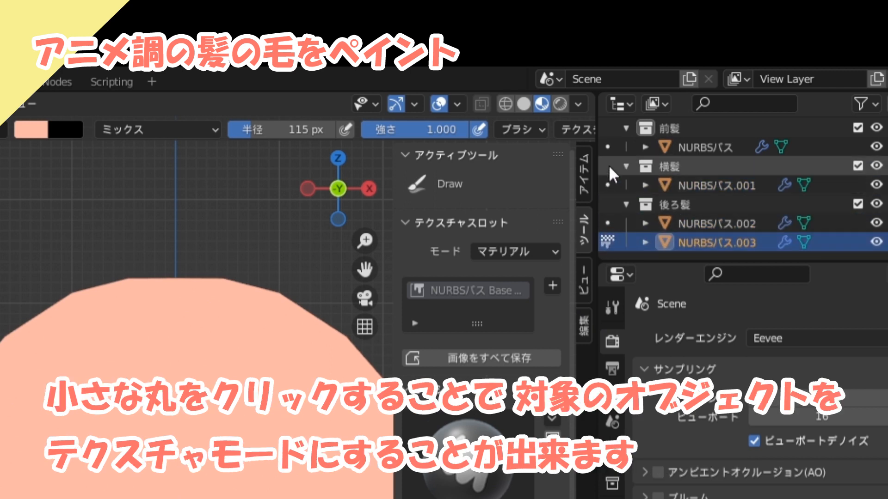
pyautogui.click(608, 185)
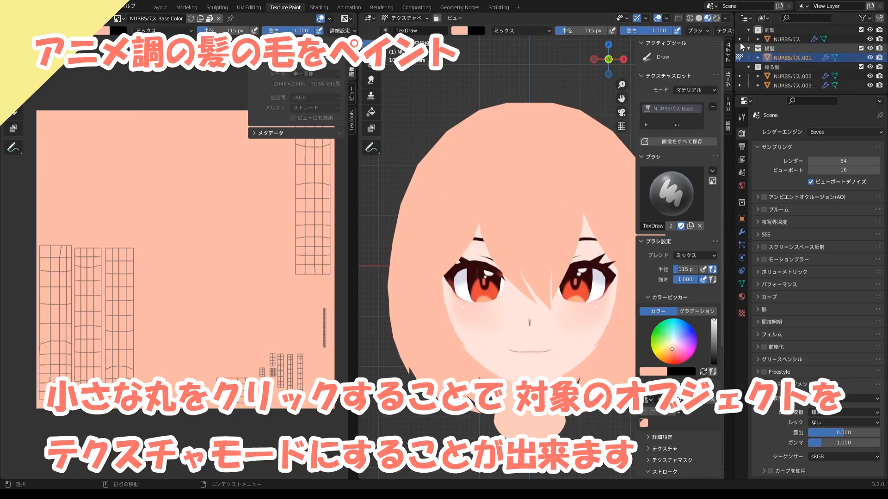
pyautogui.click(740, 39)
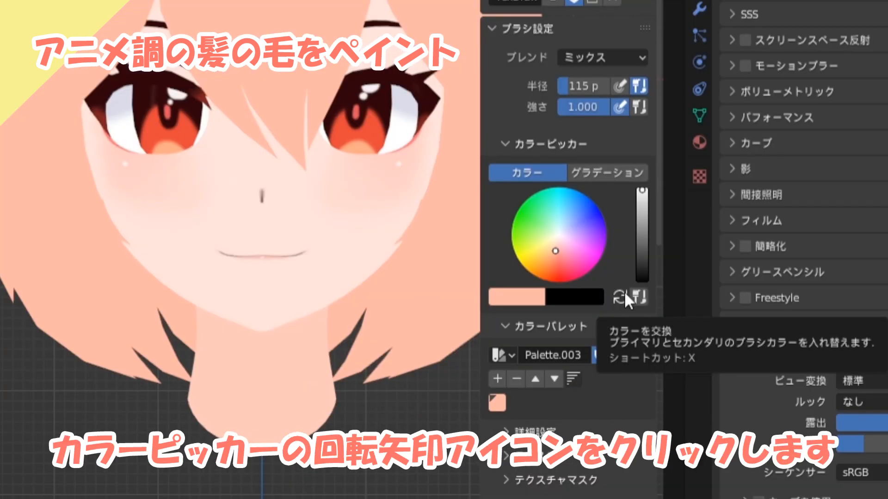
# Swap the brush colors, pick the peach from the palette as primary, and darken it into a reddish shadow color
pyautogui.click(619, 297)
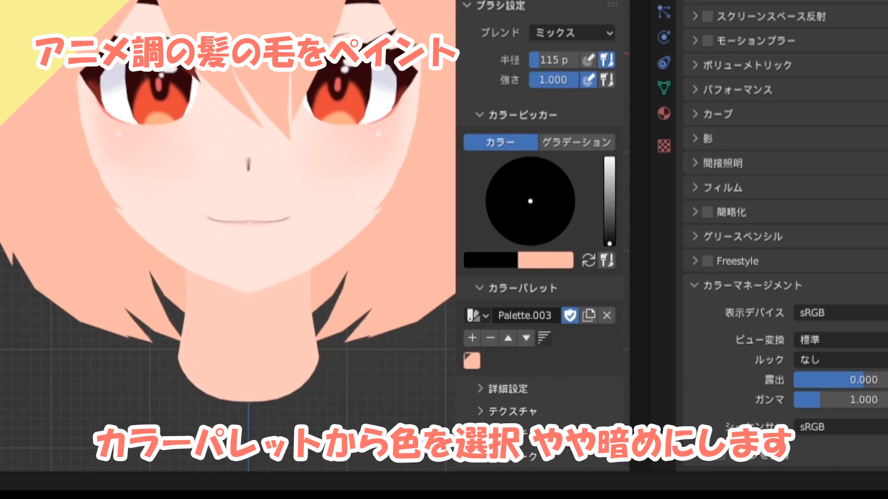
pyautogui.click(473, 361)
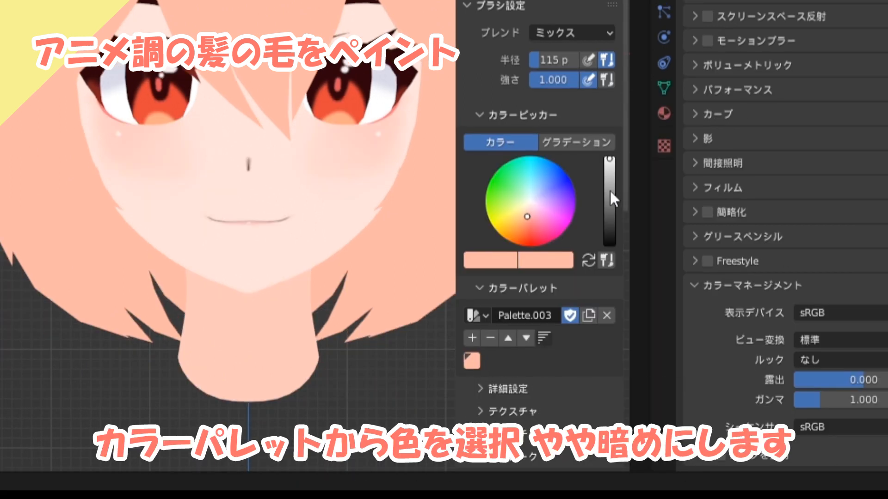
pyautogui.moveTo(613, 182); pyautogui.dragTo(609, 191)
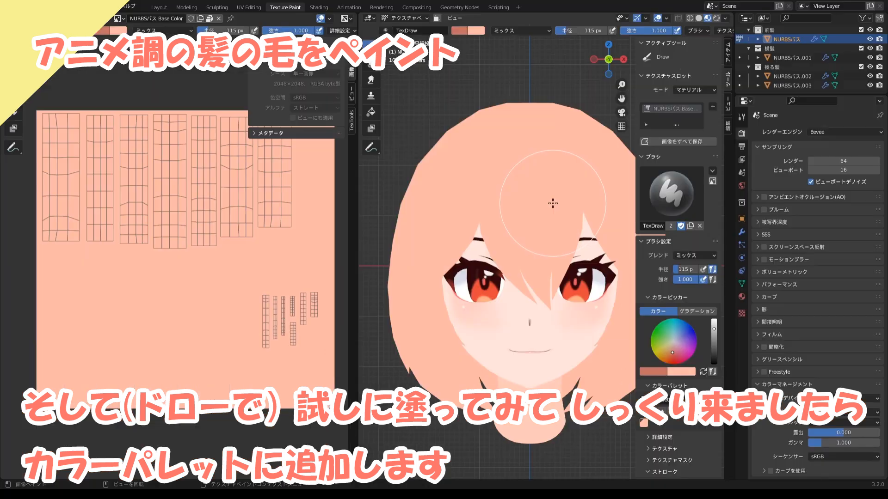
# Test the shadow color with a stroke across the front hair, undo the stroke, and add the color to the palette
pyautogui.moveTo(734, 437); pyautogui.dragTo(732, 398)
pyautogui.moveTo(556, 180)
pyautogui.mouseDown()
pyautogui.moveTo(525, 195)
pyautogui.moveTo(462, 185)
pyautogui.moveTo(480, 180)
pyautogui.mouseUp()
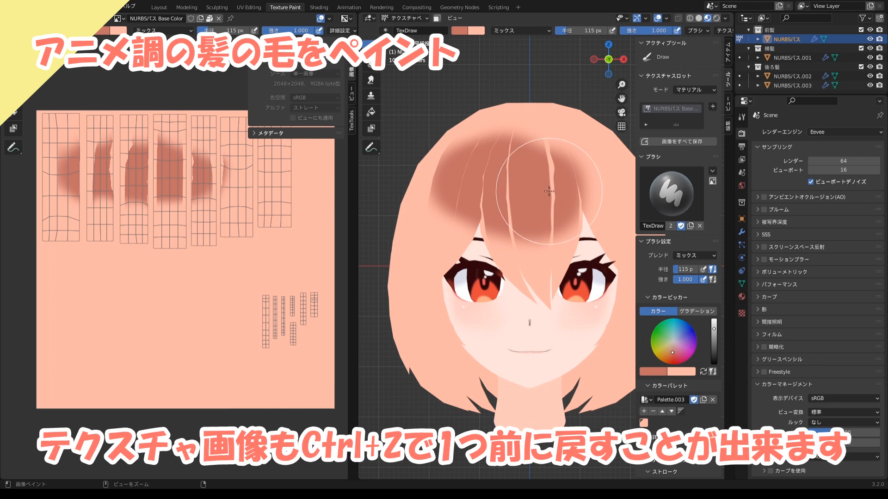
pyautogui.hotkey('ctrl', 'z')
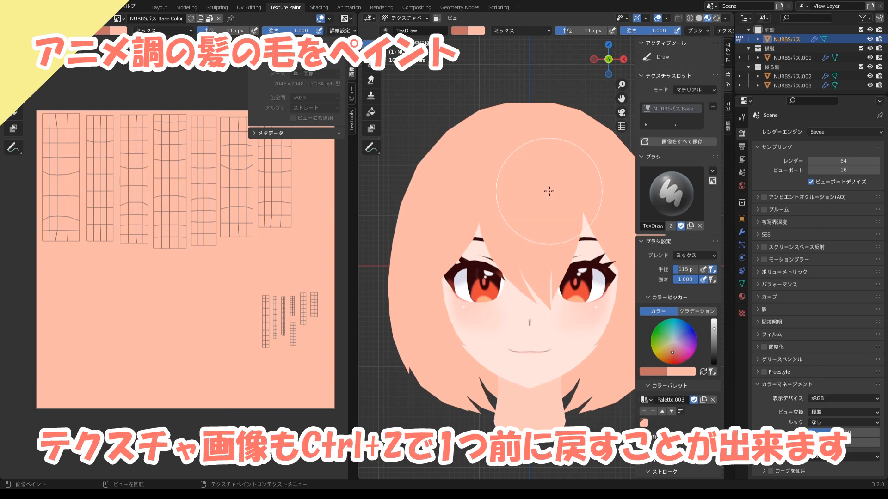
pyautogui.click(642, 412)
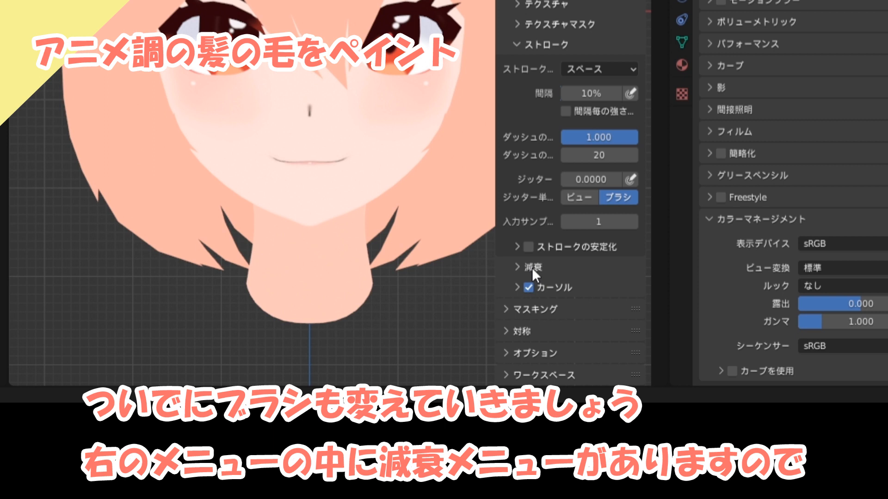
# Set the brush falloff to the constant curve preset for hard edges, test it on the front hair, and undo the test stroke
pyautogui.click(531, 267)
pyautogui.scroll(-5, 532, 267)
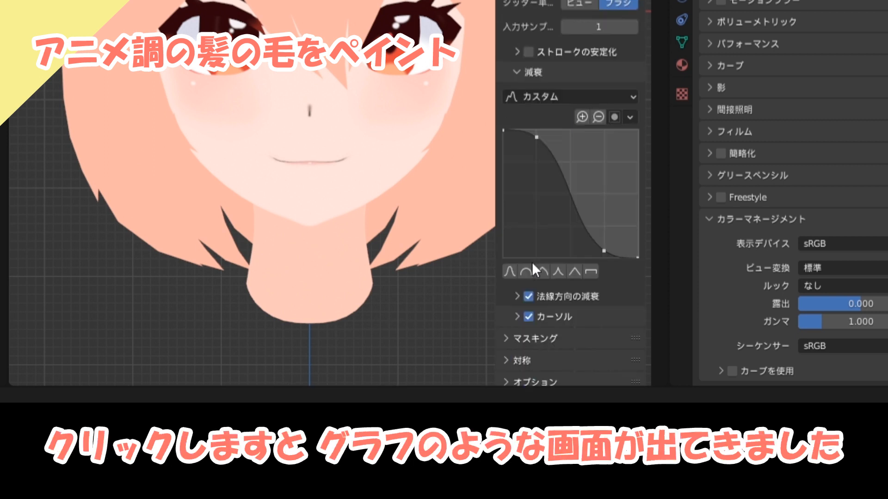
pyautogui.scroll(-2, 533, 264)
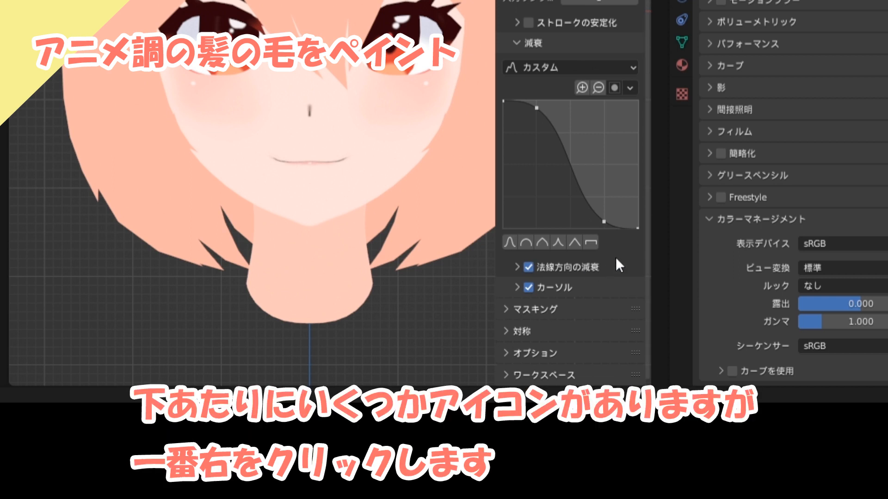
pyautogui.click(590, 243)
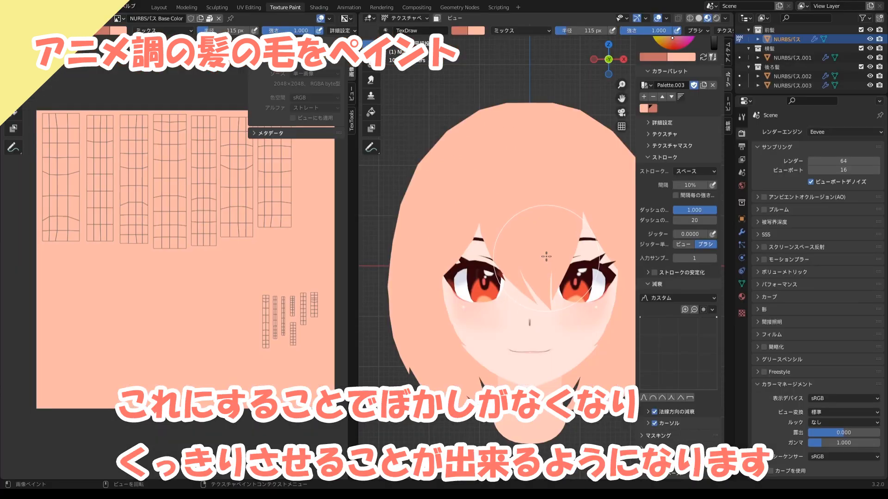
pyautogui.moveTo(550, 282)
pyautogui.mouseDown()
pyautogui.moveTo(532, 194)
pyautogui.moveTo(518, 205)
pyautogui.moveTo(545, 176)
pyautogui.moveTo(531, 173)
pyautogui.moveTo(522, 223)
pyautogui.mouseUp()
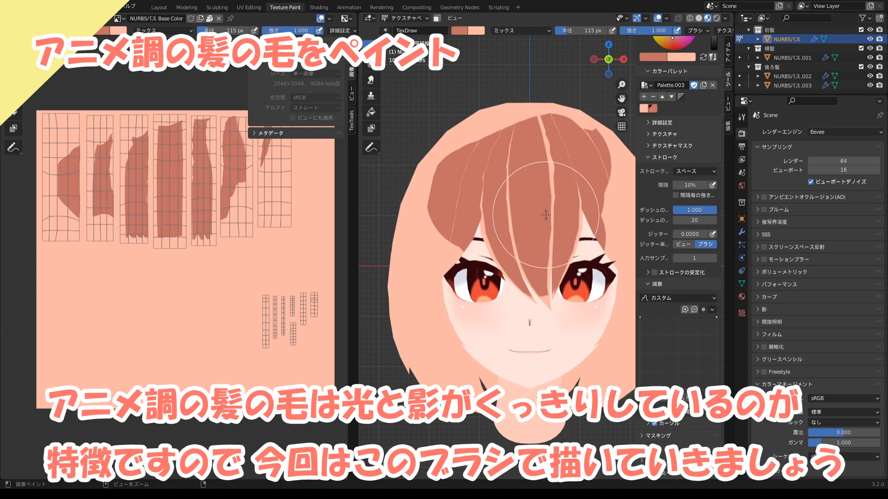
pyautogui.hotkey('ctrl', 'z')
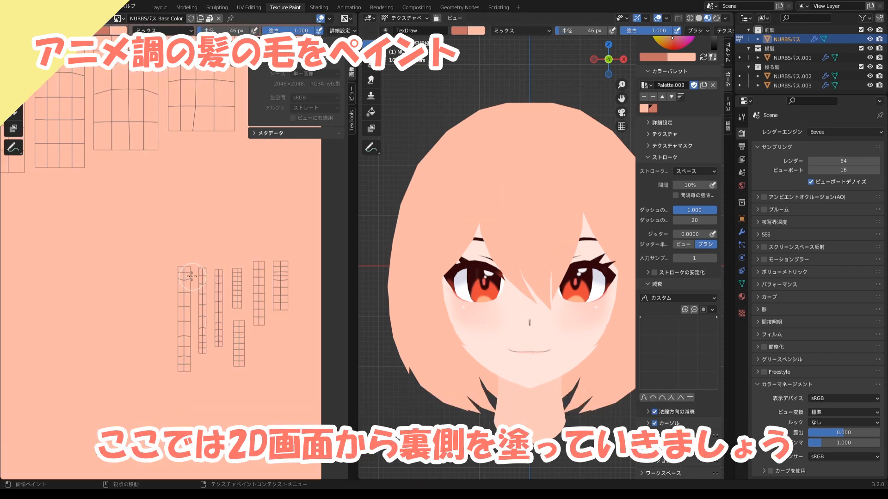
# Paint the front hair's small underside UV islands with the shadow color in the image editor, using a 46 px brush radius
pyautogui.moveTo(187, 271); pyautogui.dragTo(186, 366)
pyautogui.moveTo(203, 312)
pyautogui.mouseDown()
pyautogui.moveTo(203, 356)
pyautogui.moveTo(234, 266)
pyautogui.moveTo(249, 346)
pyautogui.moveTo(258, 263)
pyautogui.moveTo(277, 291)
pyautogui.moveTo(280, 317)
pyautogui.mouseUp()
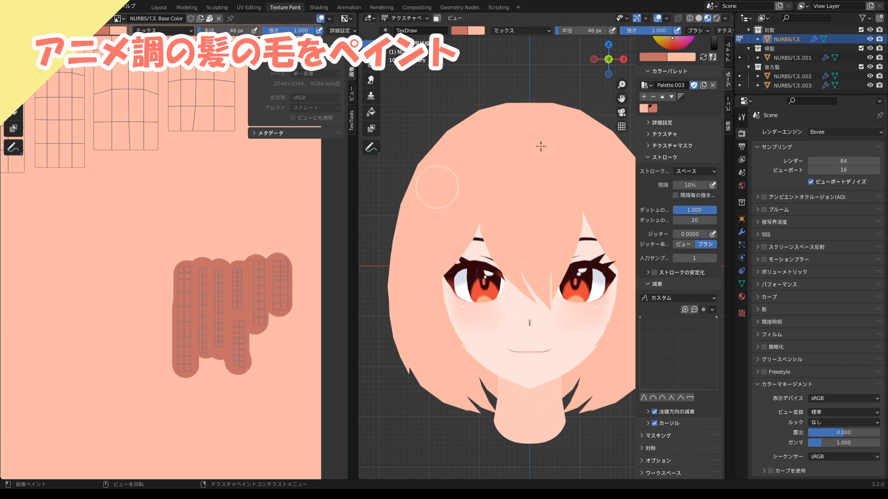
# Switch painting to the side hair NURBSパス.001 and cover its small underside UV islands with the reddish shadow color in the image editor
pyautogui.click(740, 57)
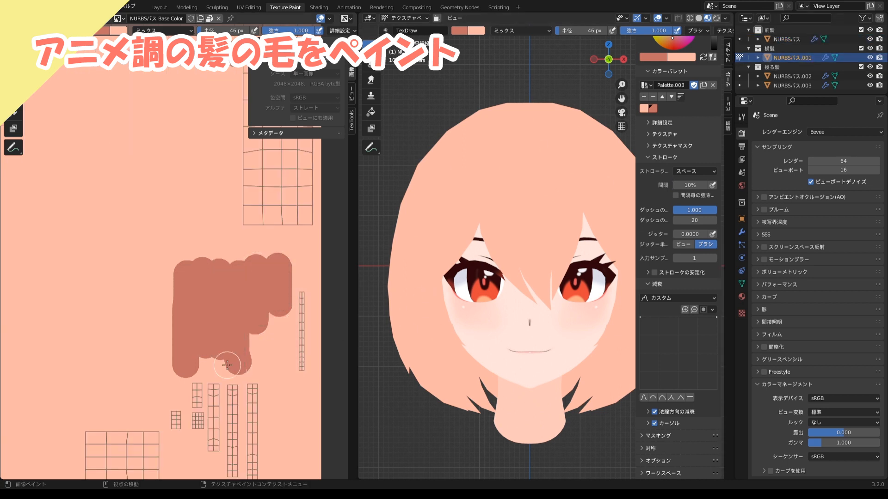
pyautogui.moveTo(188, 374)
pyautogui.mouseDown()
pyautogui.moveTo(185, 382)
pyautogui.moveTo(203, 351)
pyautogui.moveTo(203, 382)
pyautogui.moveTo(217, 378)
pyautogui.moveTo(218, 405)
pyautogui.mouseUp()
pyautogui.moveTo(237, 339)
pyautogui.mouseDown()
pyautogui.moveTo(236, 428)
pyautogui.moveTo(256, 372)
pyautogui.moveTo(256, 434)
pyautogui.mouseUp()
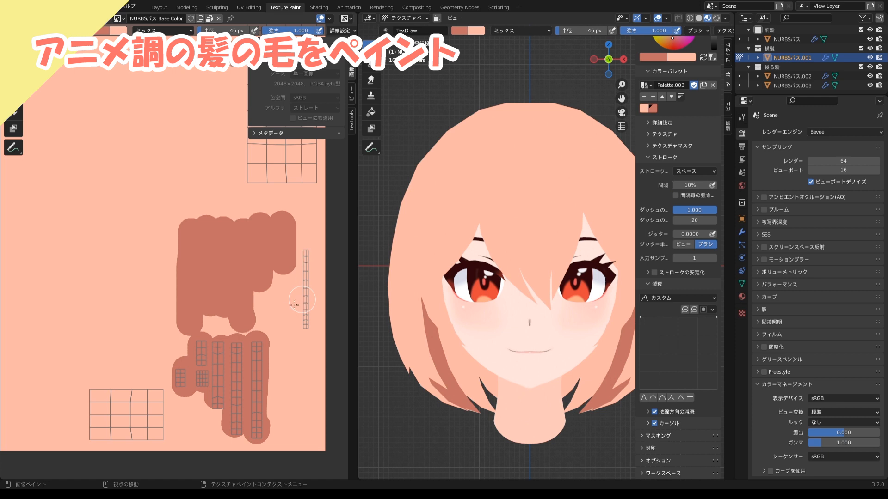
pyautogui.moveTo(302, 299)
pyautogui.mouseDown()
pyautogui.moveTo(303, 319)
pyautogui.moveTo(303, 252)
pyautogui.mouseUp()
# Make the back hair NURBSパス.002 active and paint its two narrow underside UV islands with the shadow color
pyautogui.click(791, 76)
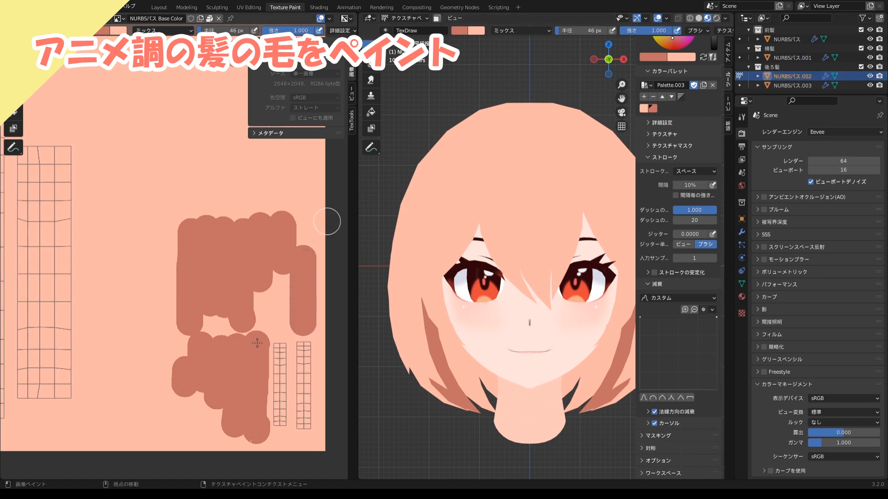
pyautogui.moveTo(279, 348); pyautogui.dragTo(280, 419)
pyautogui.moveTo(302, 347); pyautogui.dragTo(307, 417)
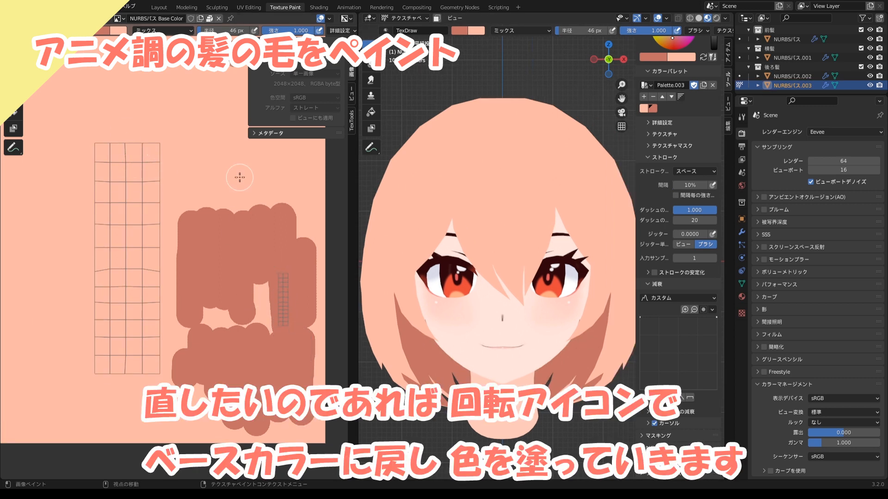
# Swap to the peach base color, paint over the outer edge of the shadow area in the image editor, and swap back to the shadow color
pyautogui.click(703, 56)
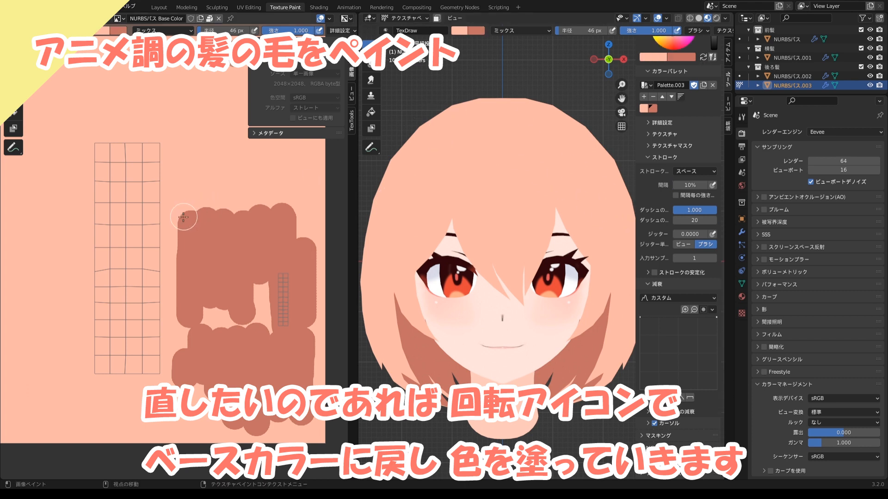
pyautogui.moveTo(182, 214)
pyautogui.mouseDown()
pyautogui.moveTo(170, 237)
pyautogui.moveTo(171, 389)
pyautogui.mouseUp()
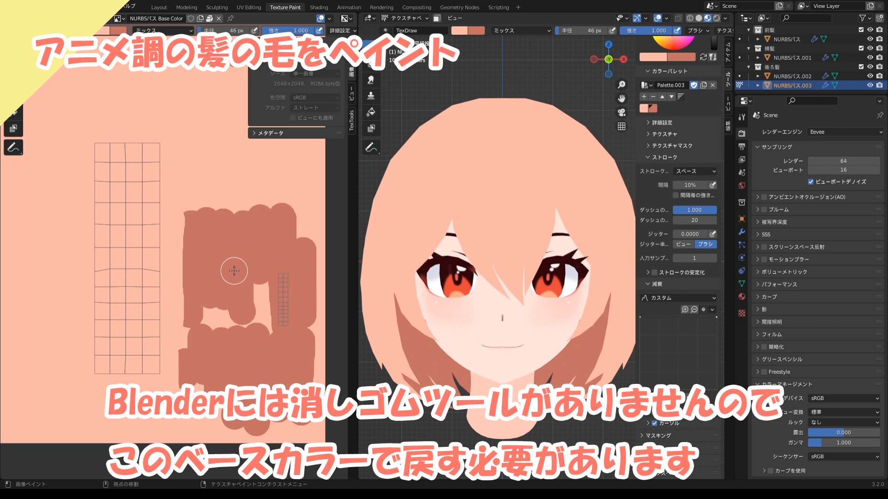
pyautogui.press('x')
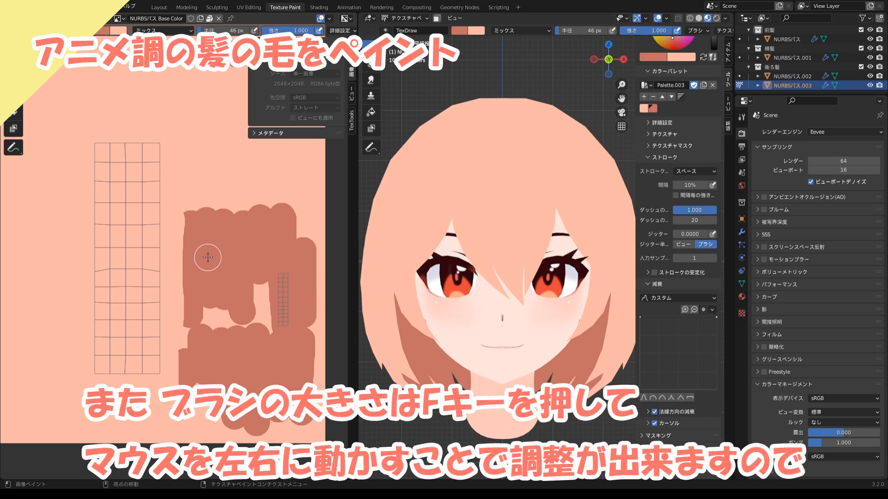
pyautogui.press('f')
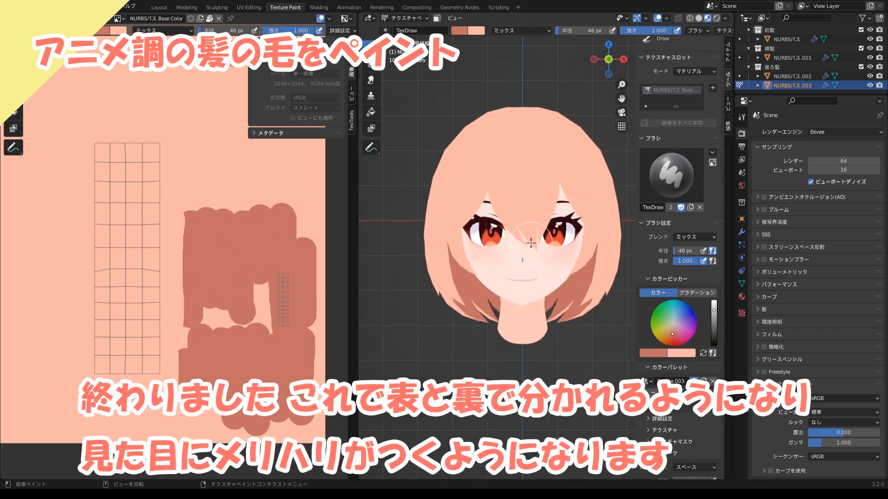
pyautogui.keyDown('shift'); pyautogui.moveTo(531, 243); pyautogui.dragTo(529, 264, button='middle'); pyautogui.keyUp('shift')
pyautogui.scroll(2, 517, 279)
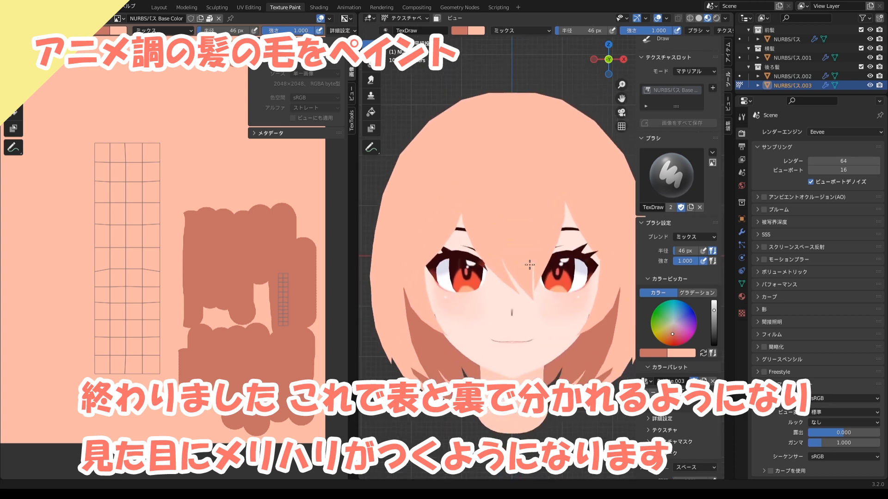
pyautogui.scroll(-1, 529, 265)
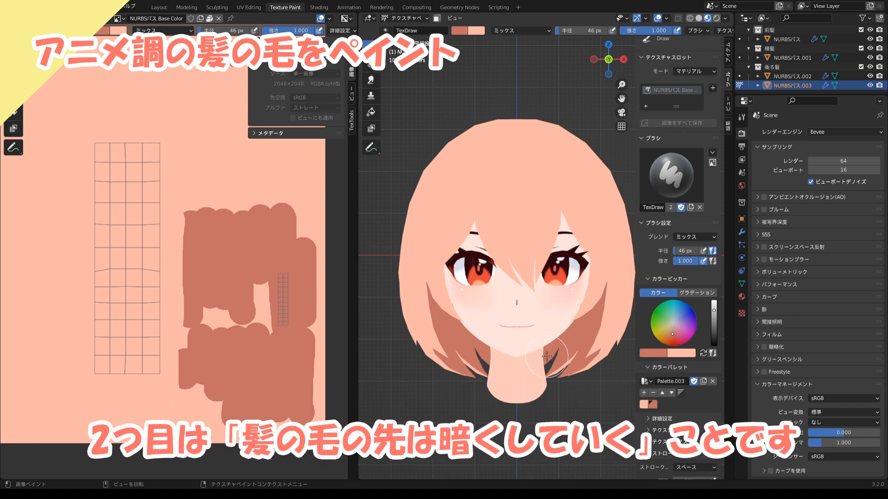
pyautogui.scroll(-1, 296, 101)
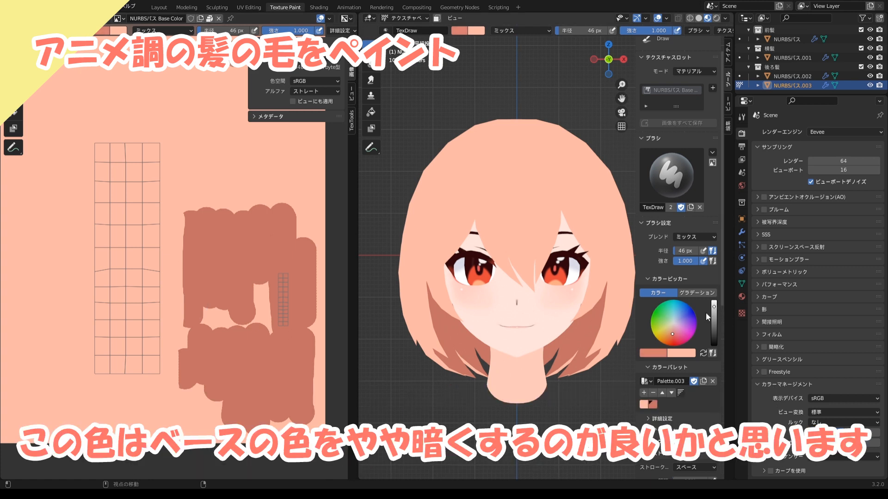
# Desaturate the brush color and adjust its brightness to a muted brownish pink for the hair-tip shadows
pyautogui.click(672, 330)
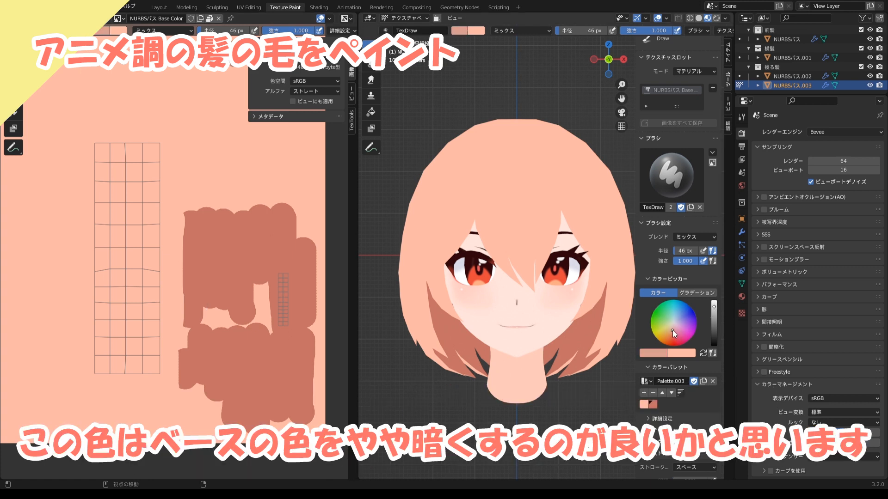
pyautogui.click(672, 332)
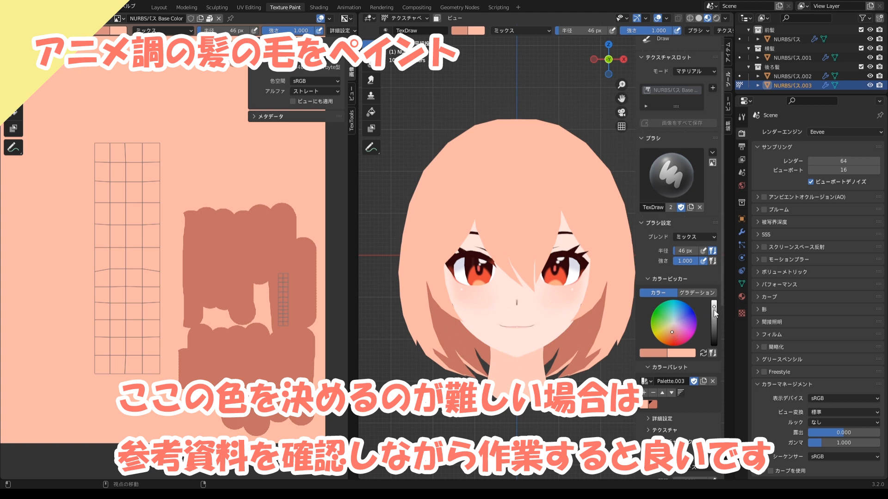
pyautogui.click(714, 310)
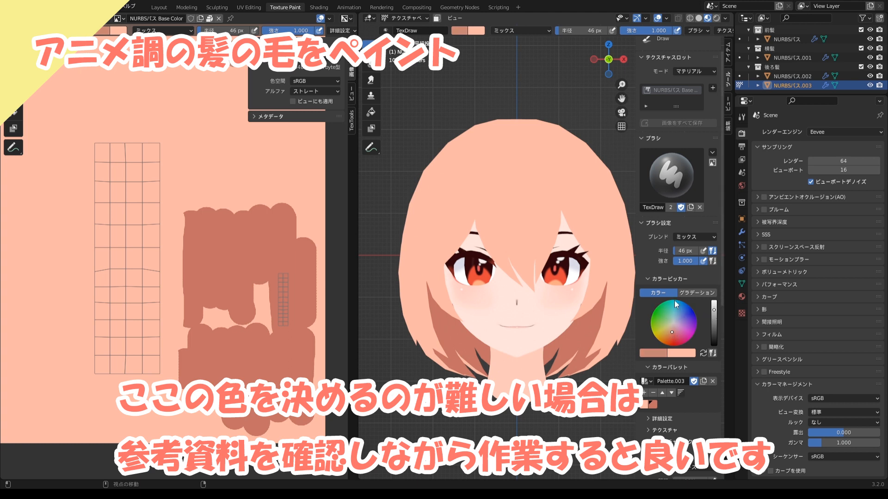
pyautogui.click(527, 253)
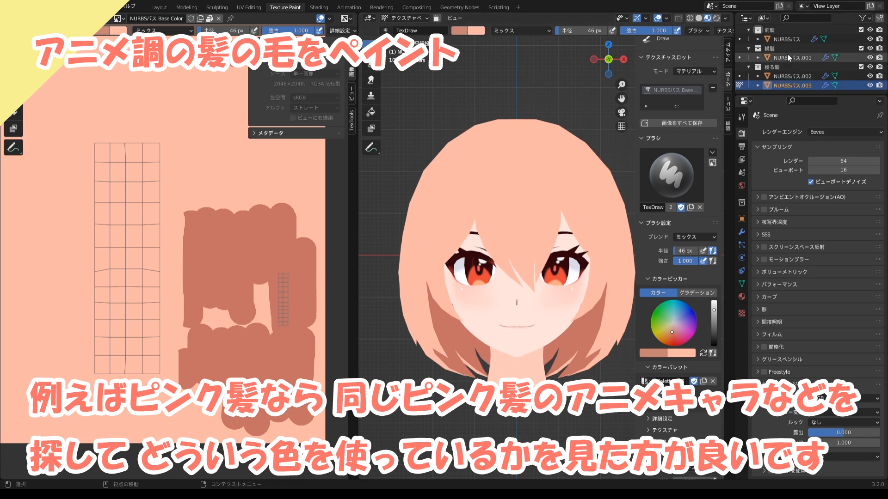
# Make the front hair NURBSパス active, test the hair-tip shadow color on the center bangs, and undo the test stroke
pyautogui.click(743, 38)
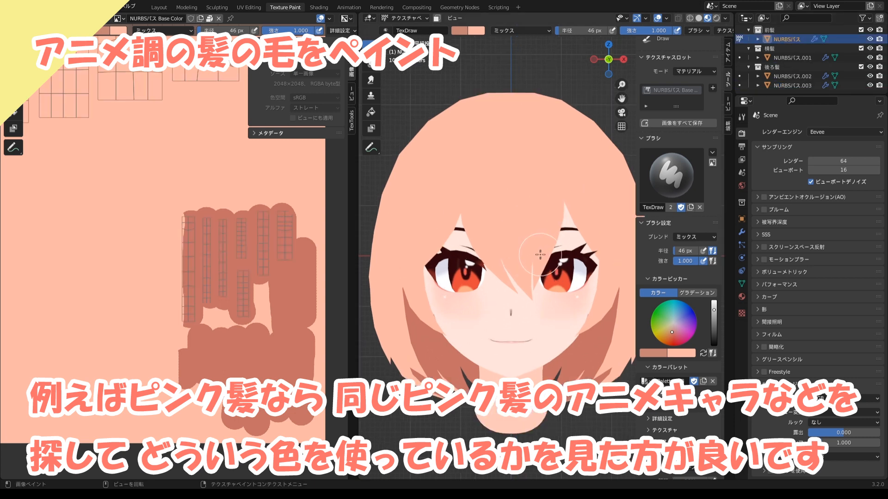
pyautogui.moveTo(535, 245); pyautogui.dragTo(525, 273)
pyautogui.scroll(2, 529, 285)
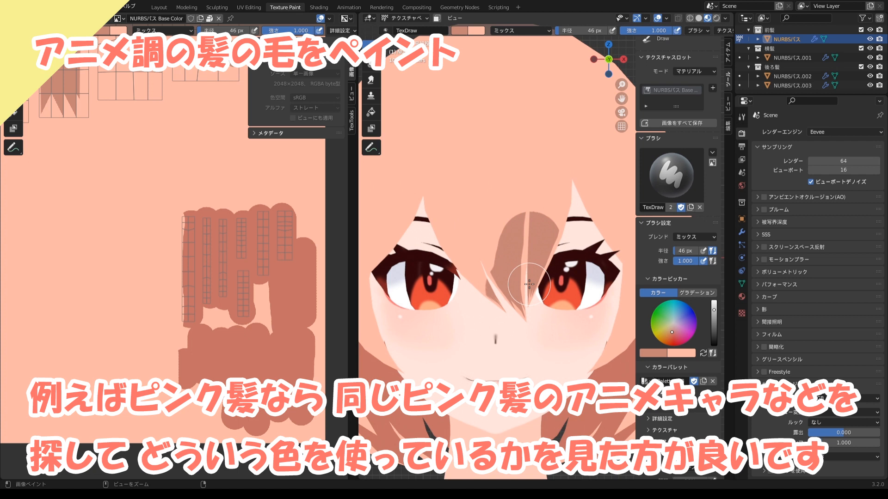
pyautogui.hotkey('ctrl', 'z')
# Adjust the brush color to a salmon tone brighter than the underside shadow, and test it on the center bangs
pyautogui.click(673, 329)
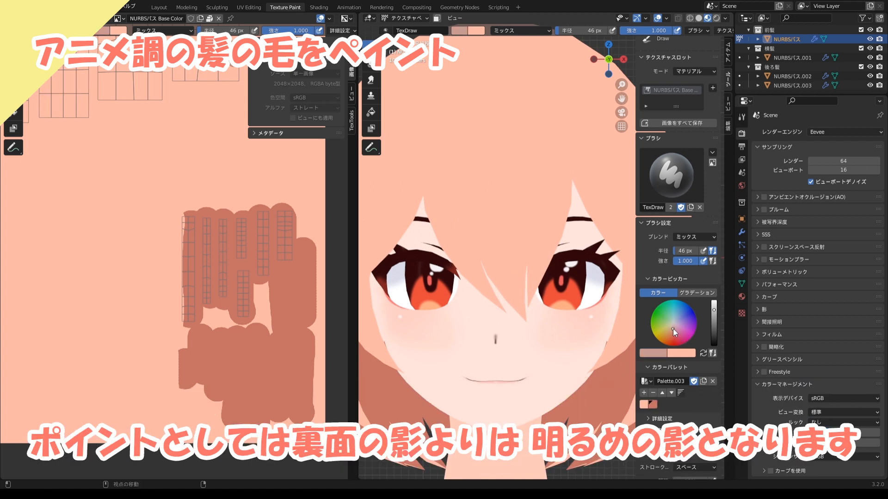
pyautogui.click(713, 306)
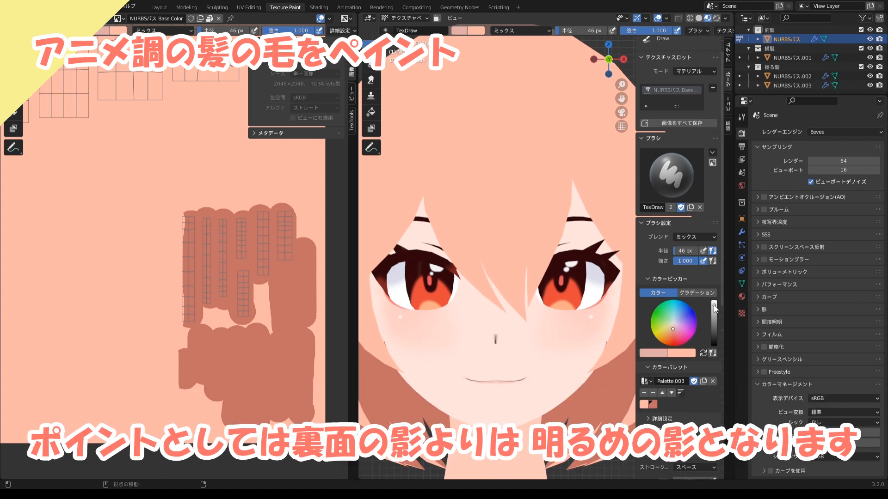
pyautogui.click(672, 332)
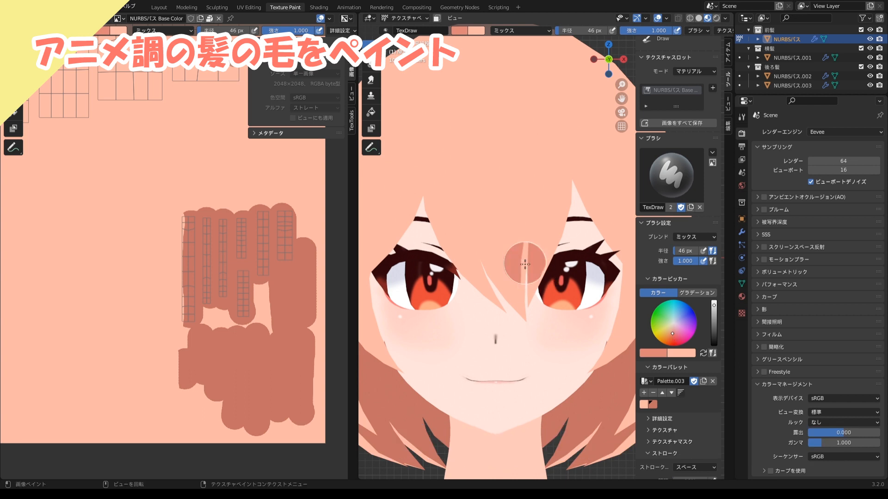
pyautogui.moveTo(524, 263)
pyautogui.mouseDown()
pyautogui.moveTo(511, 300)
pyautogui.moveTo(555, 206)
pyautogui.mouseUp()
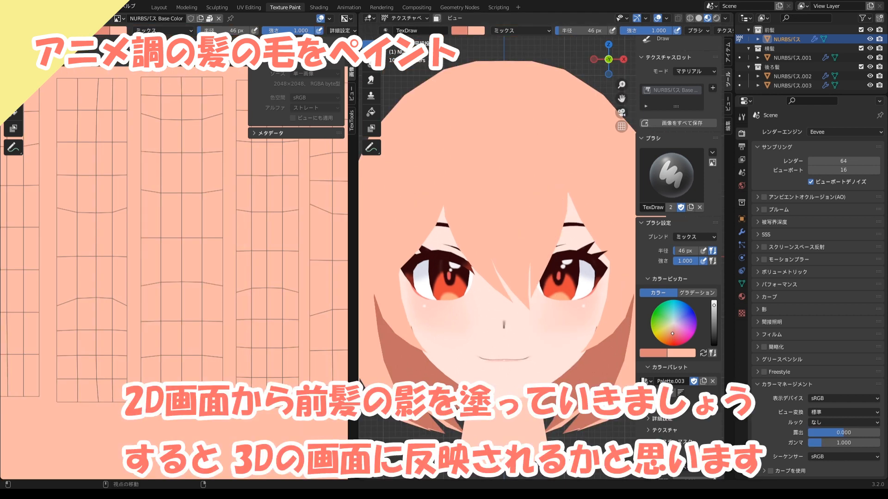
# Paint a V-shaped salmon shadow at the tip of the center front-hair UV island in the image editor, reducing the brush radius to 28 px
pyautogui.moveTo(216, 329); pyautogui.dragTo(197, 422)
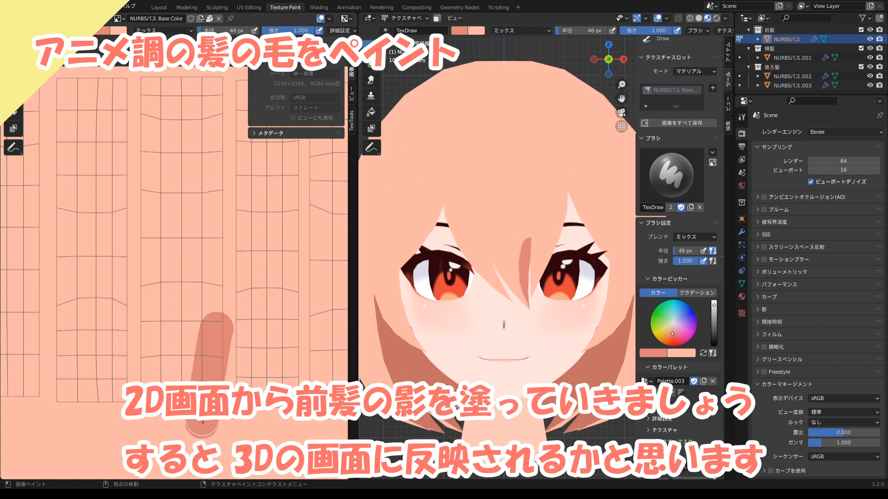
pyautogui.moveTo(207, 370); pyautogui.dragTo(220, 283)
pyautogui.press('f')
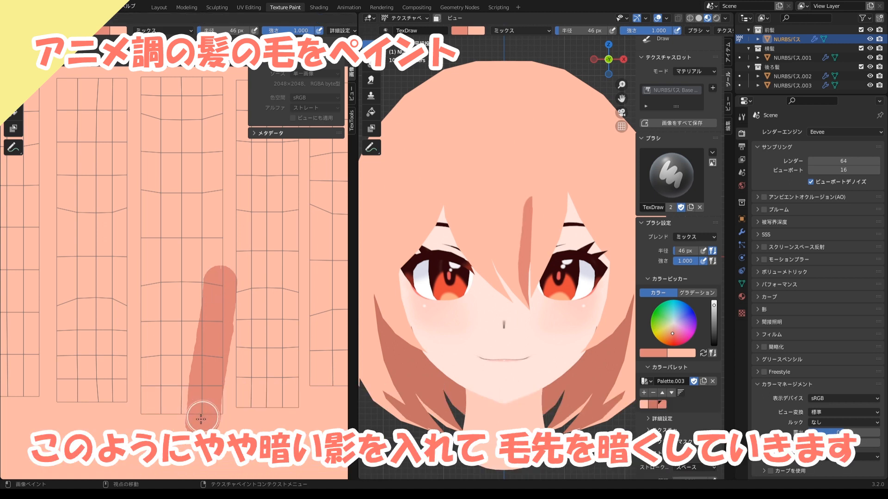
pyautogui.click(190, 424)
pyautogui.moveTo(181, 407); pyautogui.dragTo(137, 279)
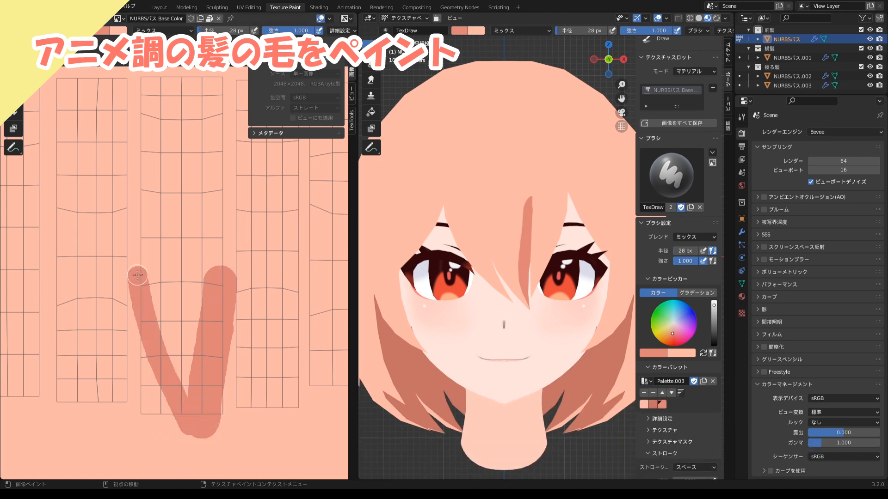
pyautogui.moveTo(209, 288); pyautogui.dragTo(147, 325)
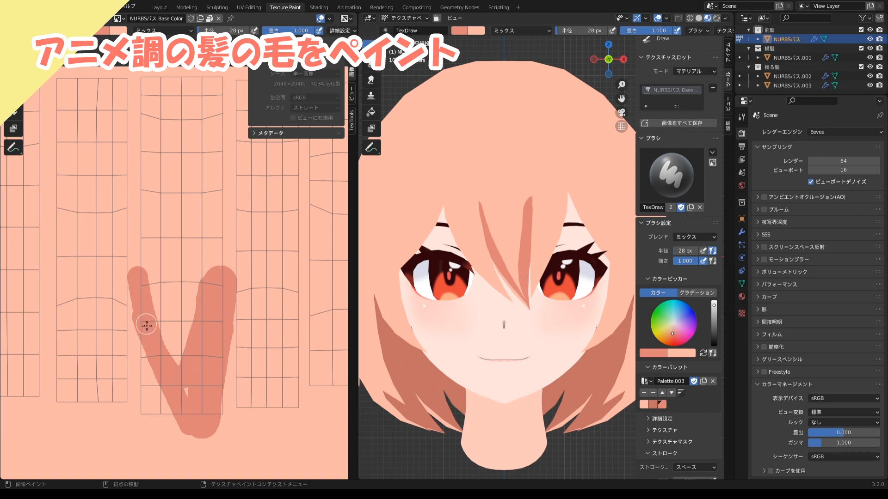
pyautogui.moveTo(211, 285)
pyautogui.mouseDown()
pyautogui.moveTo(212, 276)
pyautogui.moveTo(199, 309)
pyautogui.moveTo(214, 292)
pyautogui.mouseUp()
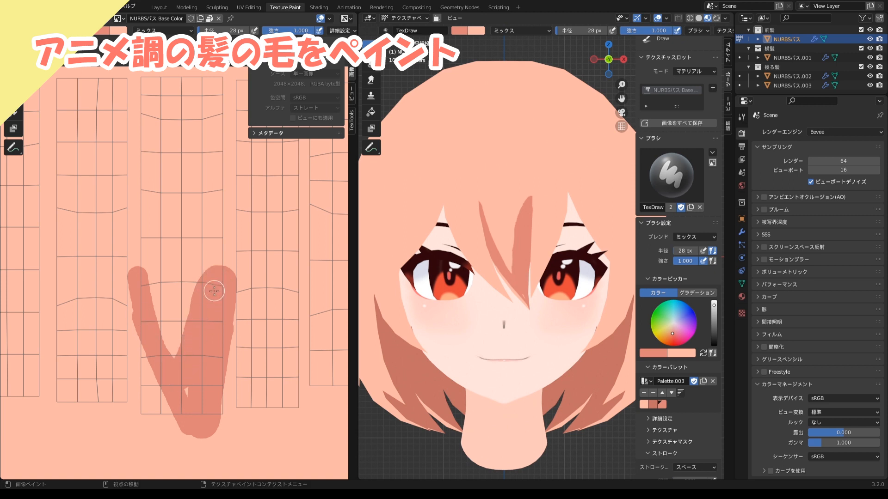
# Trim the center bang's shadow in the 3D view with the peach base color at a 14 px radius, then swap back to salmon
pyautogui.click(704, 353)
pyautogui.scroll(1, 546, 245)
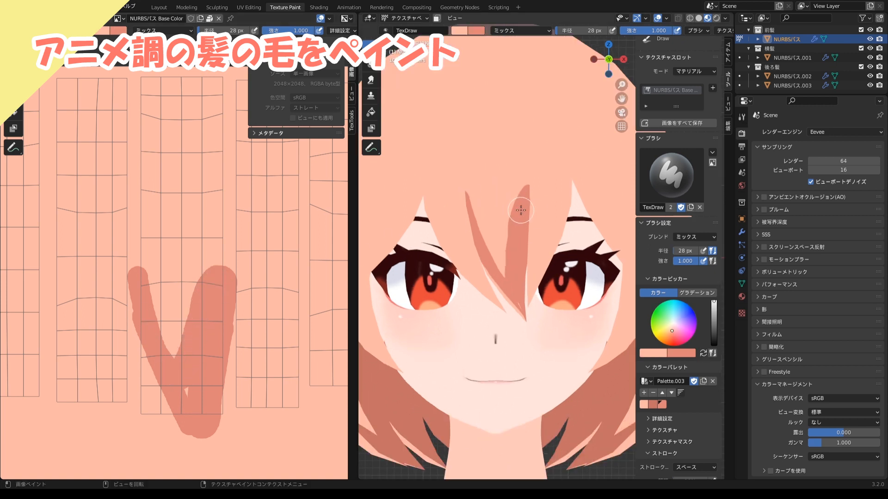
pyautogui.press('f')
pyautogui.click(514, 212)
pyautogui.moveTo(521, 179)
pyautogui.mouseDown()
pyautogui.moveTo(509, 277)
pyautogui.moveTo(527, 175)
pyautogui.mouseUp()
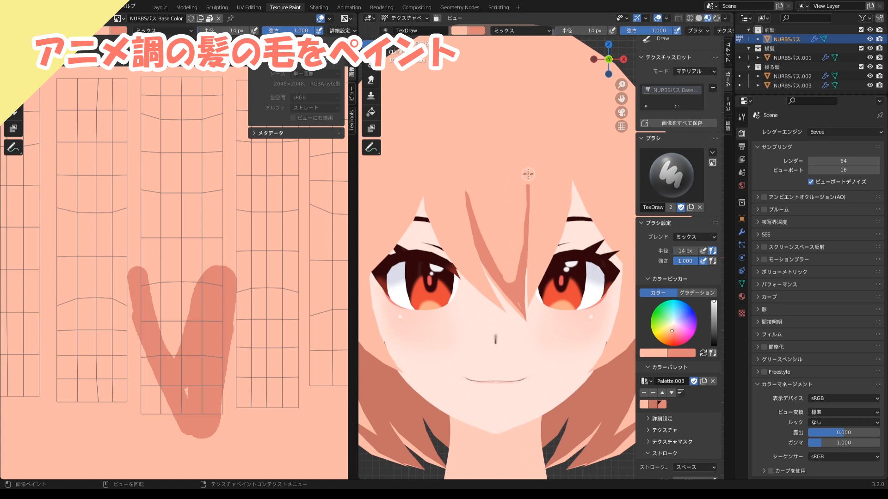
pyautogui.press('x')
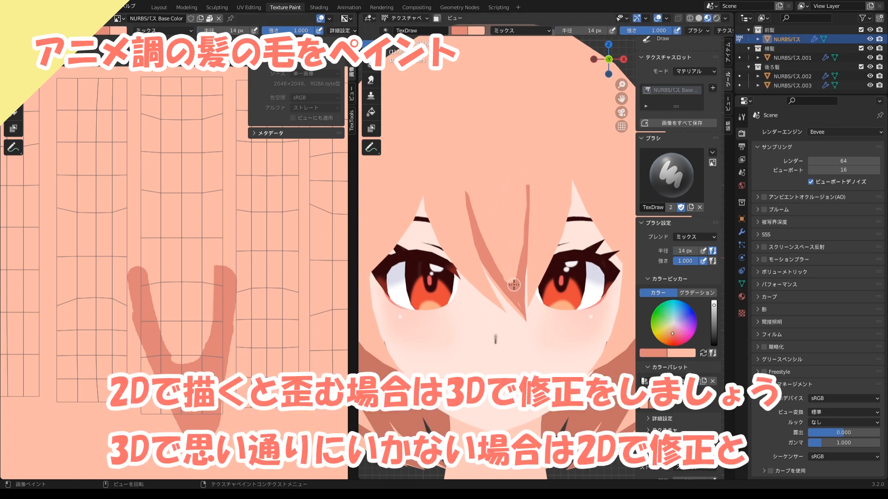
# Paint tapered salmon shadows on the center bang and its neighboring strand, and fill the center island's tip in the image editor
pyautogui.moveTo(528, 237)
pyautogui.mouseDown()
pyautogui.moveTo(563, 205)
pyautogui.moveTo(530, 270)
pyautogui.mouseUp()
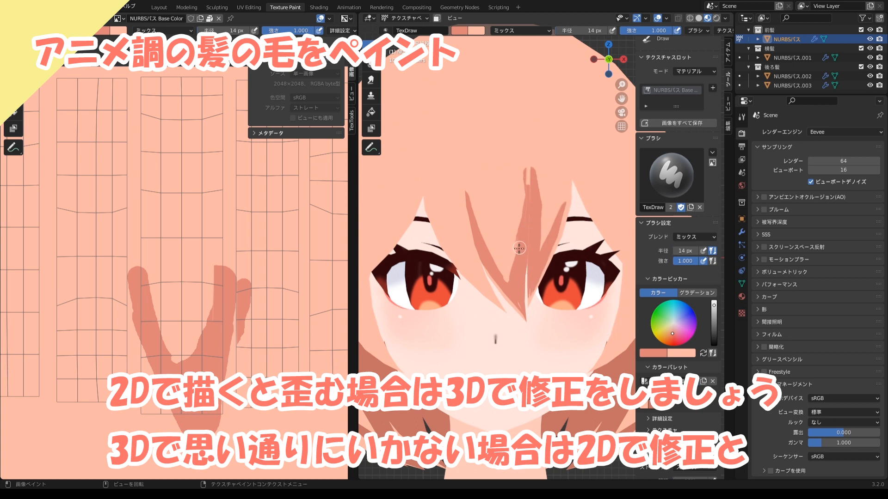
pyautogui.moveTo(525, 214); pyautogui.dragTo(526, 292)
pyautogui.moveTo(178, 418); pyautogui.dragTo(151, 379)
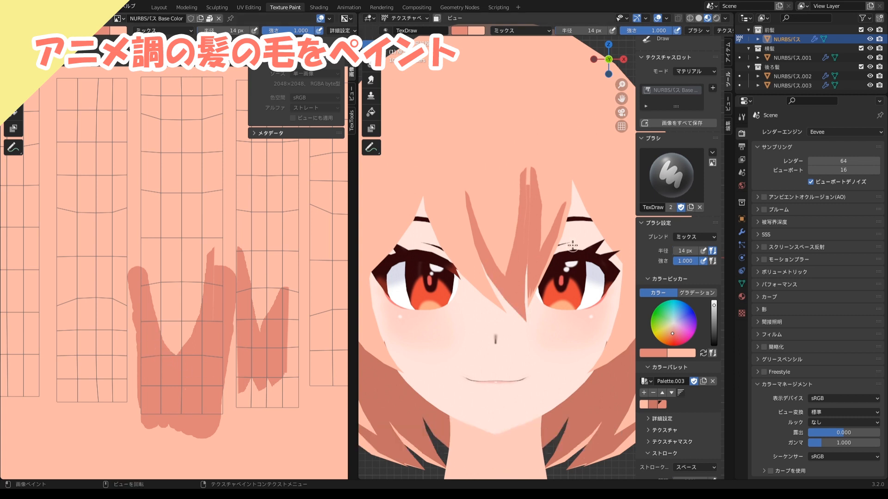
# Draw a V-shaped salmon shadow on the UV island beside the center strand and fill it down to the tip
pyautogui.moveTo(161, 262)
pyautogui.mouseDown()
pyautogui.moveTo(133, 353)
pyautogui.moveTo(101, 249)
pyautogui.mouseUp()
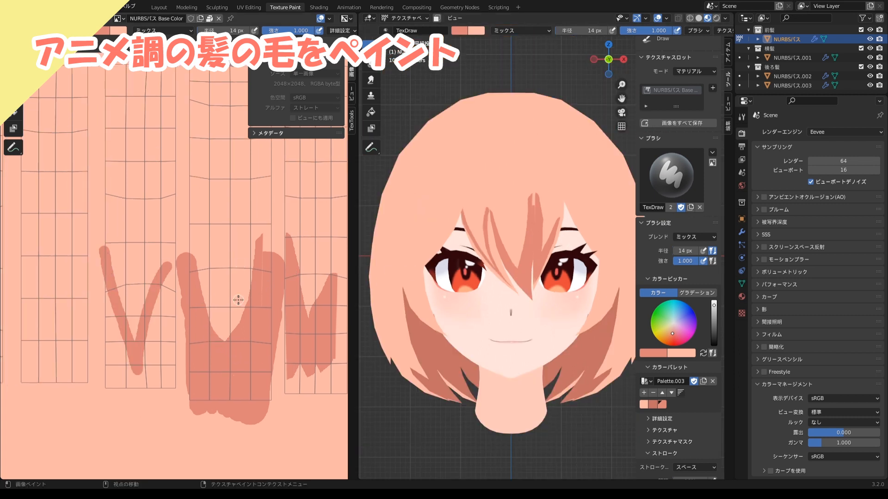
pyautogui.scroll(1, 189, 320)
pyautogui.moveTo(155, 273)
pyautogui.mouseDown()
pyautogui.moveTo(121, 329)
pyautogui.moveTo(133, 332)
pyautogui.moveTo(177, 276)
pyautogui.mouseUp()
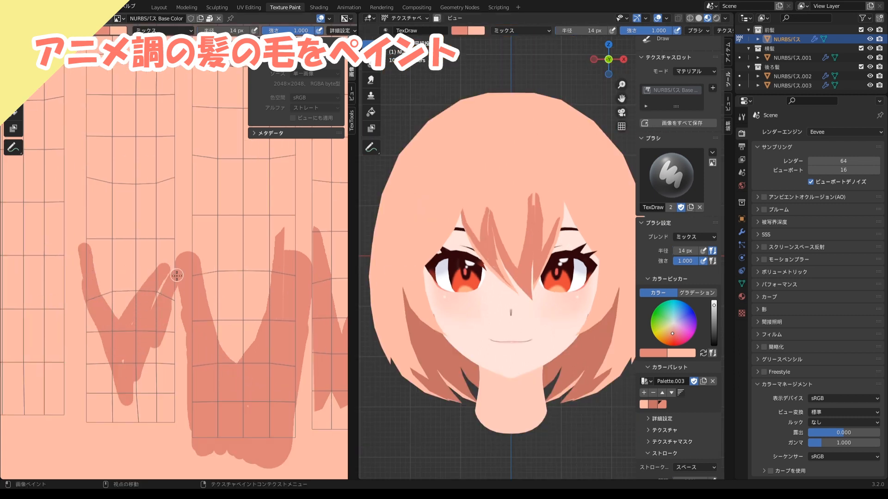
pyautogui.moveTo(146, 337)
pyautogui.mouseDown()
pyautogui.moveTo(113, 420)
pyautogui.moveTo(115, 398)
pyautogui.moveTo(172, 393)
pyautogui.moveTo(183, 356)
pyautogui.mouseUp()
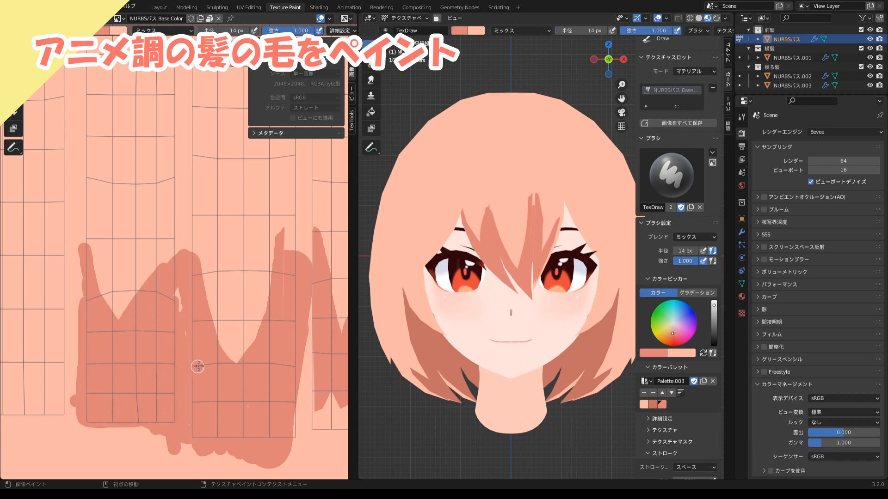
# Refine the center island's V-shaped shadow edge, thickening its slopes and raised peak with the salmon color
pyautogui.scroll(1, 198, 367)
pyautogui.moveTo(235, 385); pyautogui.dragTo(303, 270)
pyautogui.moveTo(257, 390); pyautogui.dragTo(227, 374)
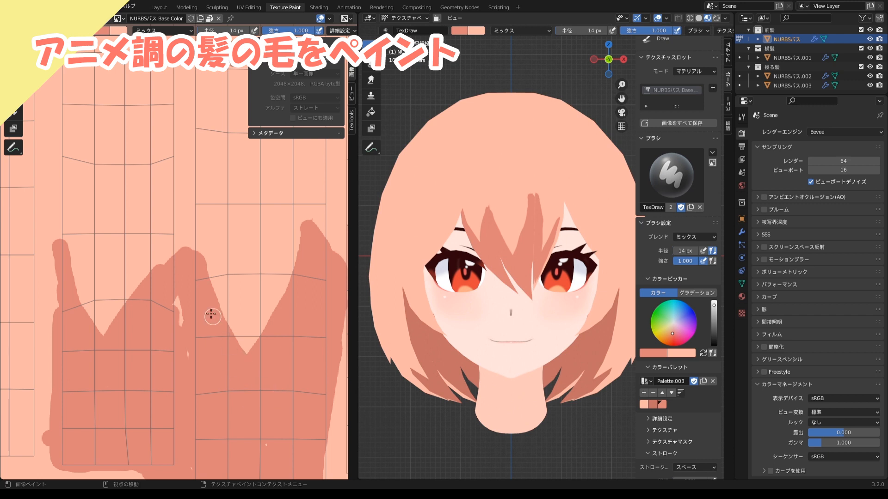
# Finish the V-shaped salmon shadow on the UV island beside the center strand, raising its outer peak and filling down to the tip
pyautogui.moveTo(299, 352)
pyautogui.mouseDown(button='middle')
pyautogui.moveTo(239, 368)
pyautogui.moveTo(214, 349)
pyautogui.mouseUp(button='middle')
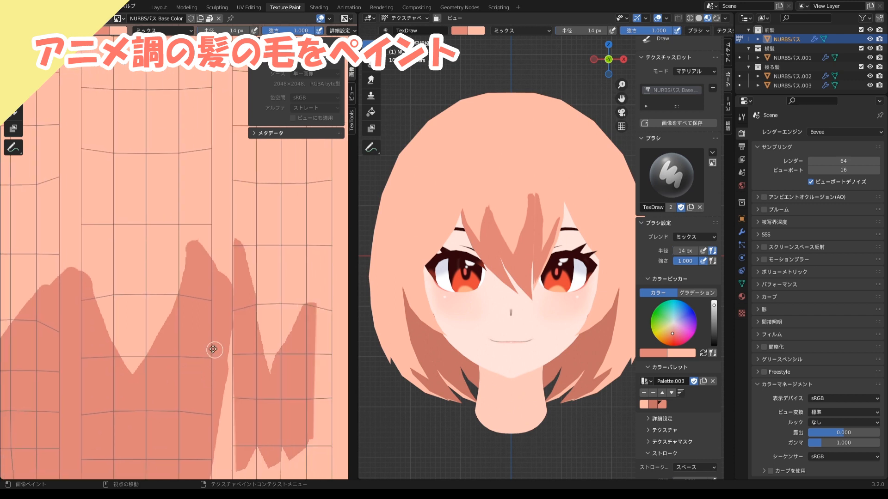
pyautogui.scroll(-2, 222, 342)
pyautogui.moveTo(261, 264)
pyautogui.mouseDown()
pyautogui.moveTo(245, 394)
pyautogui.moveTo(235, 393)
pyautogui.mouseUp()
pyautogui.press('f')
pyautogui.click(254, 398)
pyautogui.moveTo(255, 397); pyautogui.dragTo(192, 315)
# Extend the shadow peak between the center island and its neighbor into a tall salmon spike with an 18 px brush radius
pyautogui.press('f')
pyautogui.click(209, 365)
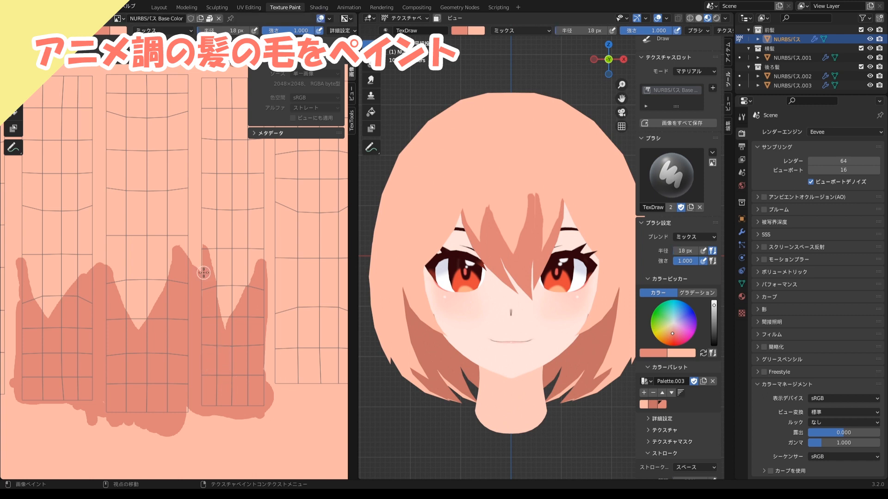
pyautogui.moveTo(199, 274)
pyautogui.mouseDown()
pyautogui.moveTo(197, 197)
pyautogui.moveTo(194, 244)
pyautogui.mouseUp()
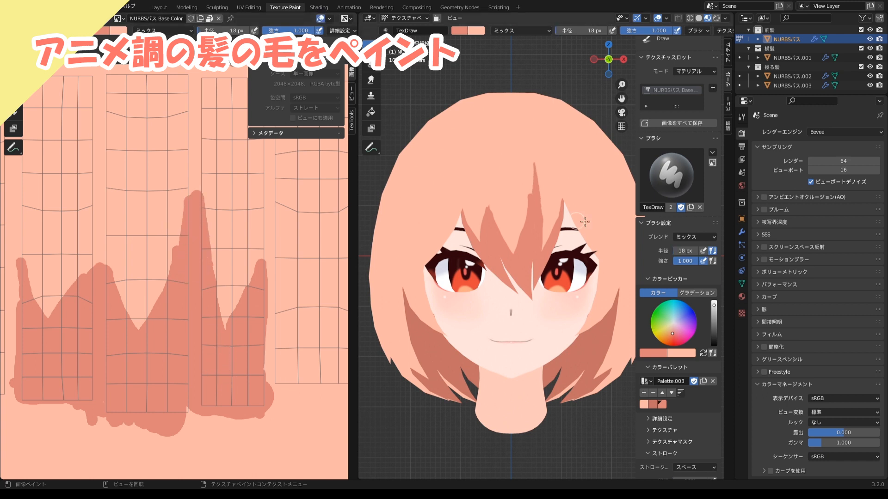
# Try a peach trim on the center island's V-shaped shadow edge, undo it, and reshape the V with salmon at 14 px
pyautogui.press('x')
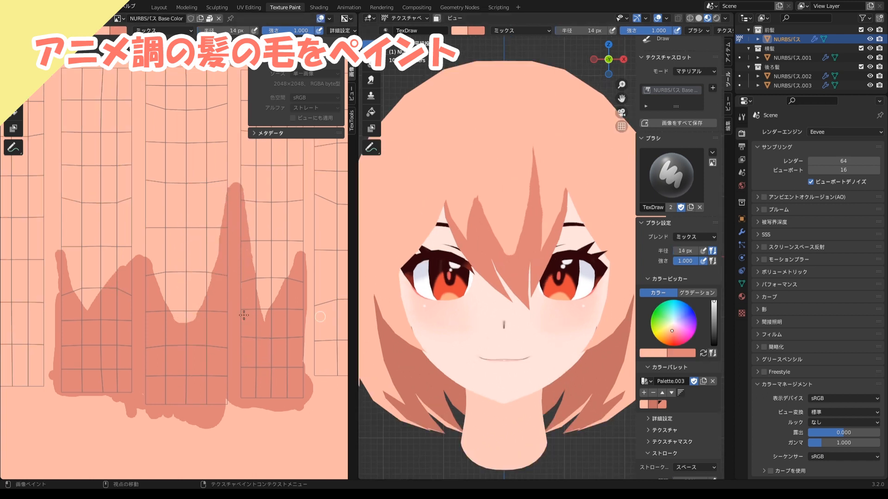
pyautogui.moveTo(155, 308); pyautogui.dragTo(188, 337)
pyautogui.hotkey('ctrl', 'z')
pyautogui.press('x')
pyautogui.moveTo(168, 288); pyautogui.dragTo(201, 338)
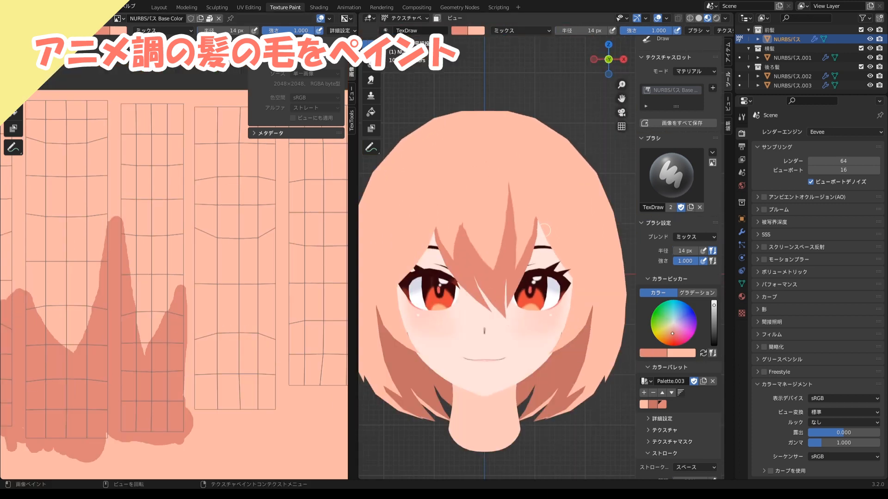
# Paint long salmon shadows on the side strands beside the character's left eye in the 3D view
pyautogui.moveTo(566, 279); pyautogui.dragTo(568, 205)
pyautogui.moveTo(532, 268); pyautogui.dragTo(554, 265, button='middle')
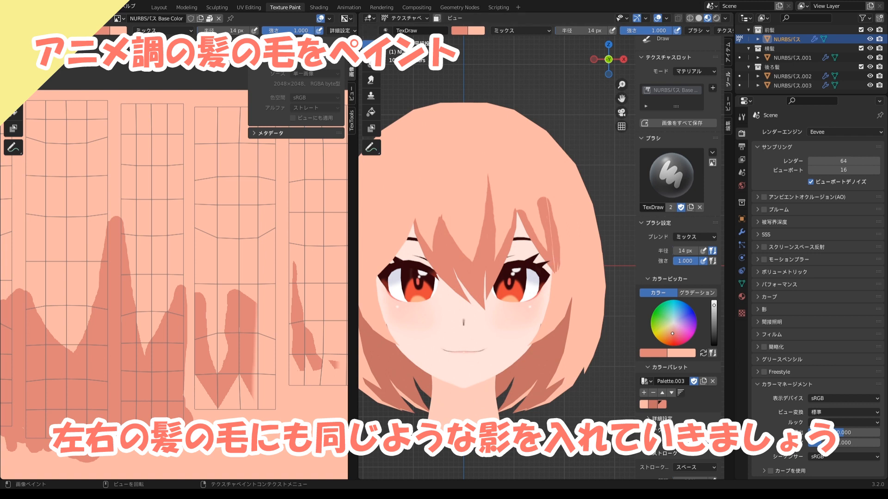
pyautogui.moveTo(555, 264)
pyautogui.mouseDown()
pyautogui.moveTo(563, 193)
pyautogui.moveTo(537, 139)
pyautogui.mouseUp()
pyautogui.scroll(2, 535, 211)
pyautogui.keyDown('shift'); pyautogui.moveTo(545, 211); pyautogui.dragTo(534, 290, button='middle'); pyautogui.keyUp('shift')
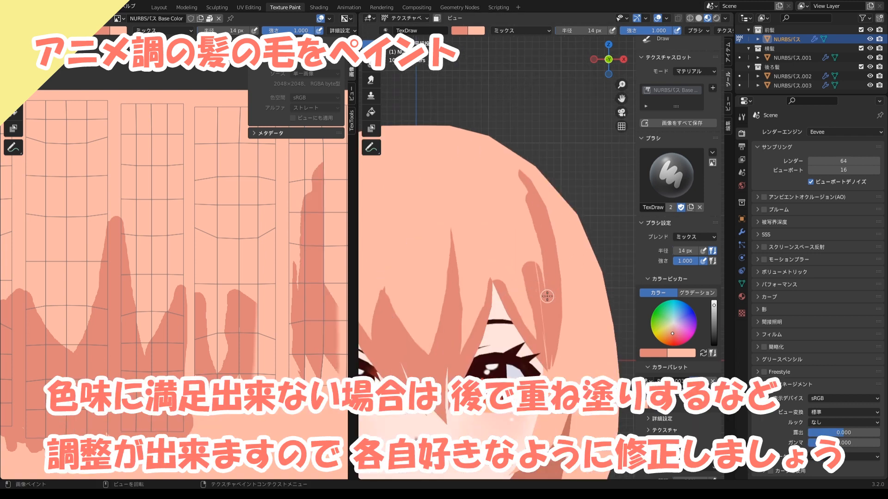
# Trim the new side-strand shadows with the peach base color so that they taper into thin points
pyautogui.press('x')
pyautogui.moveTo(528, 270)
pyautogui.mouseDown()
pyautogui.moveTo(523, 242)
pyautogui.moveTo(545, 284)
pyautogui.moveTo(533, 221)
pyautogui.mouseUp()
pyautogui.keyDown('shift'); pyautogui.moveTo(532, 222); pyautogui.dragTo(557, 215, button='middle'); pyautogui.keyUp('shift')
pyautogui.moveTo(567, 247)
pyautogui.mouseDown()
pyautogui.moveTo(536, 170)
pyautogui.moveTo(578, 284)
pyautogui.mouseUp()
pyautogui.keyDown('shift'); pyautogui.moveTo(558, 273); pyautogui.dragTo(575, 283, button='middle'); pyautogui.keyUp('shift')
pyautogui.scroll(1, 574, 284)
pyautogui.press('x')
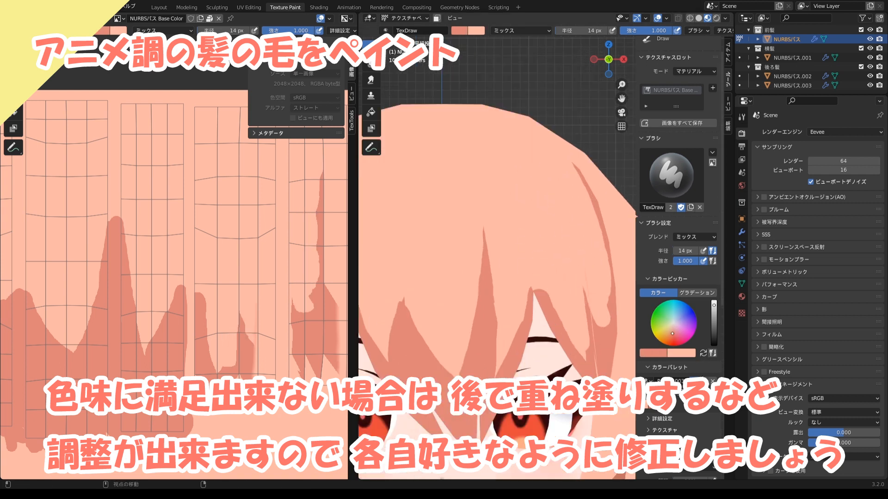
# Paint a salmon spike above the bang gap over the character's left eye, taper it with peach, and extend it onto the adjoining UV island
pyautogui.press('x')
pyautogui.moveTo(551, 308); pyautogui.dragTo(520, 238)
pyautogui.press('x')
pyautogui.press('x')
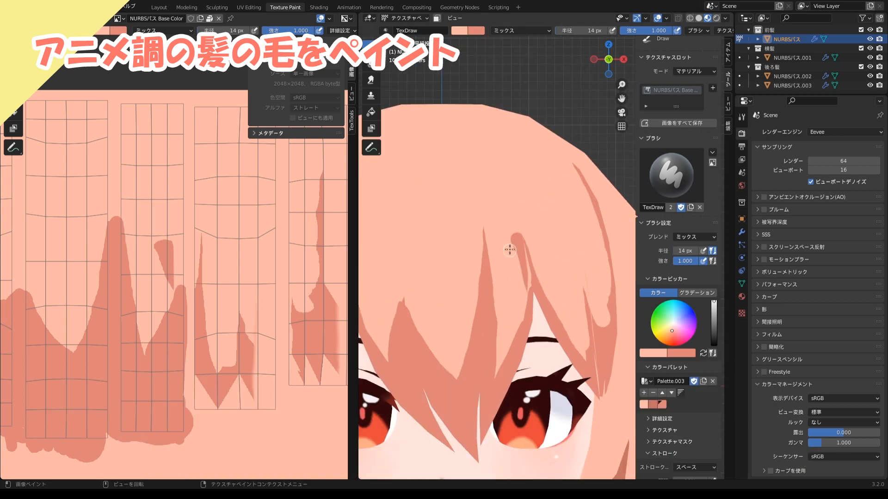
pyautogui.moveTo(525, 298); pyautogui.dragTo(516, 236)
pyautogui.moveTo(210, 259); pyautogui.dragTo(256, 269, button='middle')
pyautogui.press('x')
pyautogui.moveTo(233, 305)
pyautogui.mouseDown()
pyautogui.moveTo(241, 252)
pyautogui.moveTo(246, 377)
pyautogui.mouseUp()
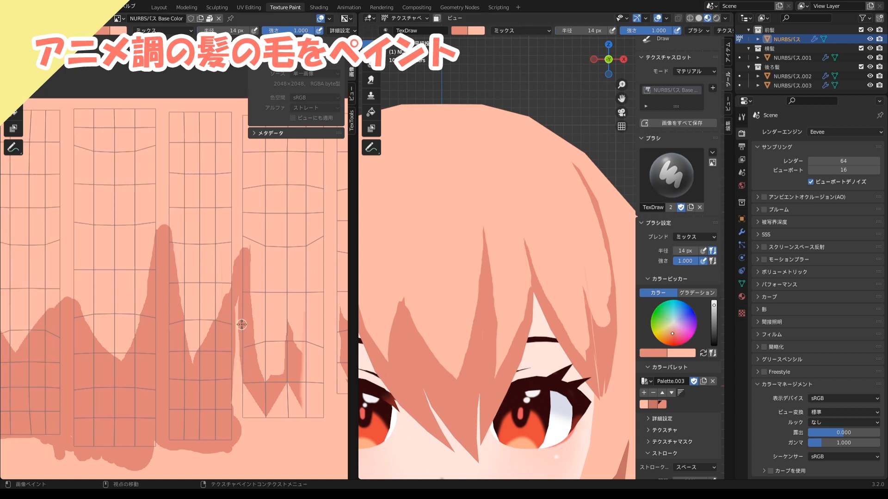
# Fill the remaining peach patch at the lower corner of the outer side-strand island with salmon
pyautogui.scroll(-3, 581, 308)
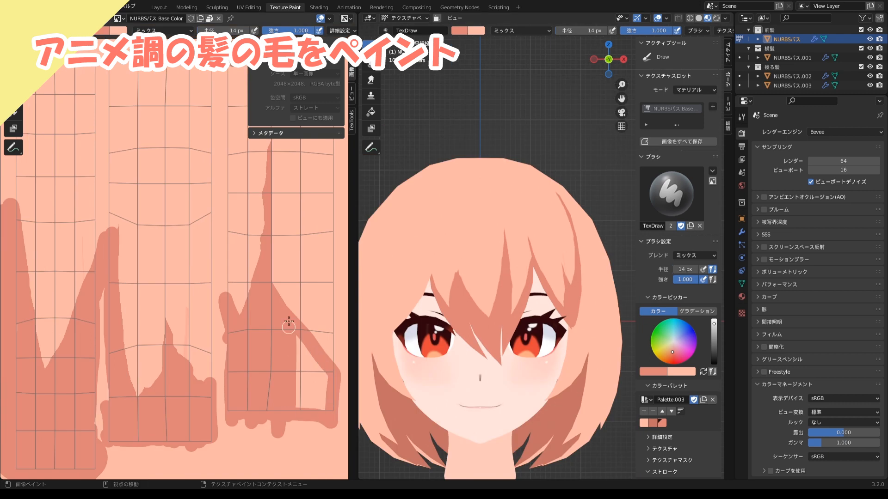
pyautogui.moveTo(324, 407); pyautogui.dragTo(308, 363)
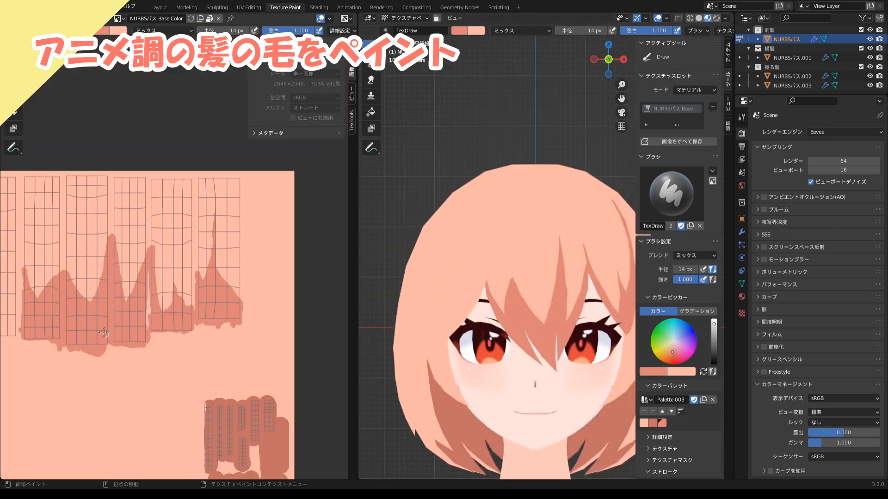
# Paint matching salmon shadows on the side strands beside the character's right eye
pyautogui.moveTo(450, 298)
pyautogui.mouseDown()
pyautogui.moveTo(418, 281)
pyautogui.moveTo(420, 352)
pyautogui.moveTo(408, 251)
pyautogui.mouseUp()
pyautogui.moveTo(37, 288); pyautogui.dragTo(170, 306, button='middle')
pyautogui.scroll(2, 406, 243)
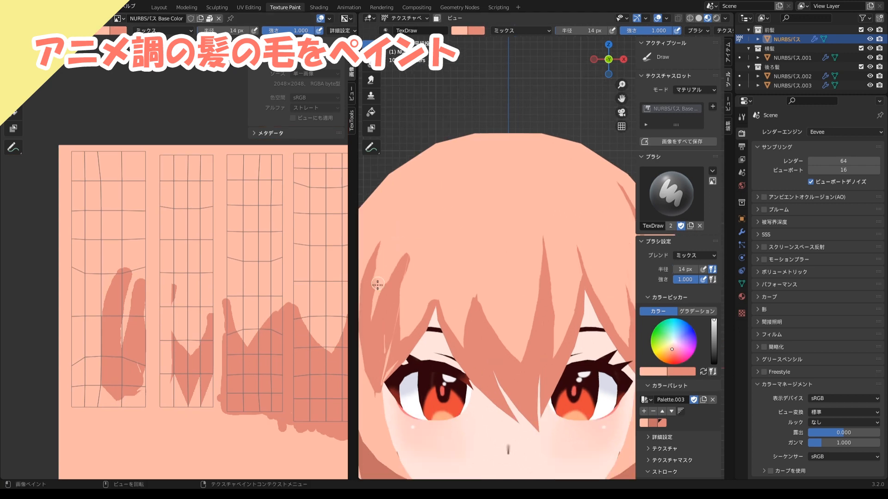
pyautogui.scroll(5, 144, 393)
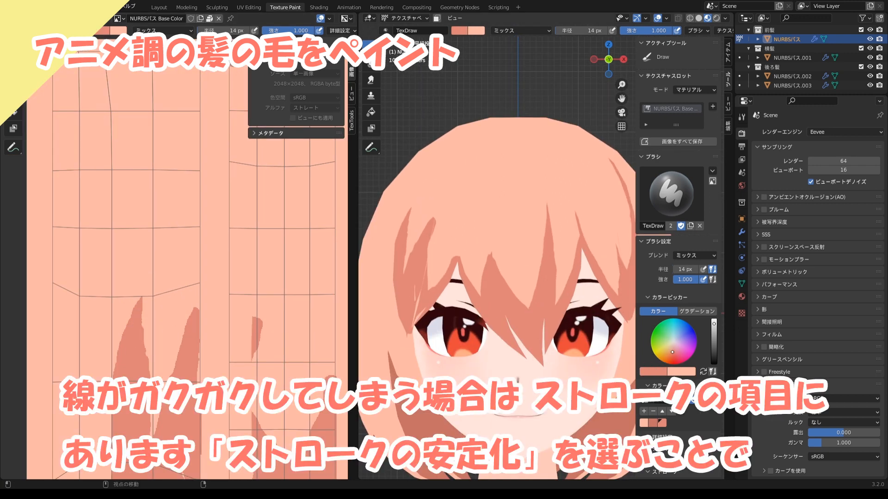
# Enable Stabilize Stroke and redraw the shadow spikes on the two outermost UV islands as smooth salmon peaks
pyautogui.scroll(-10, 691, 284)
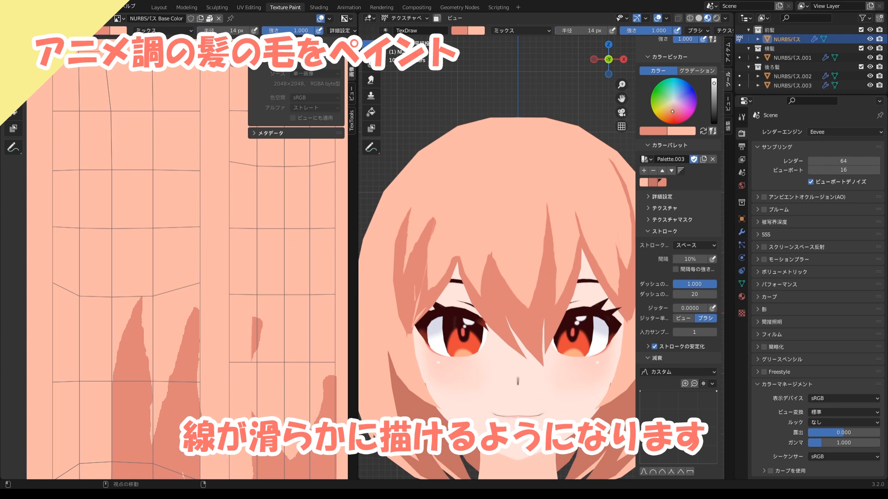
pyautogui.moveTo(185, 361); pyautogui.dragTo(215, 225)
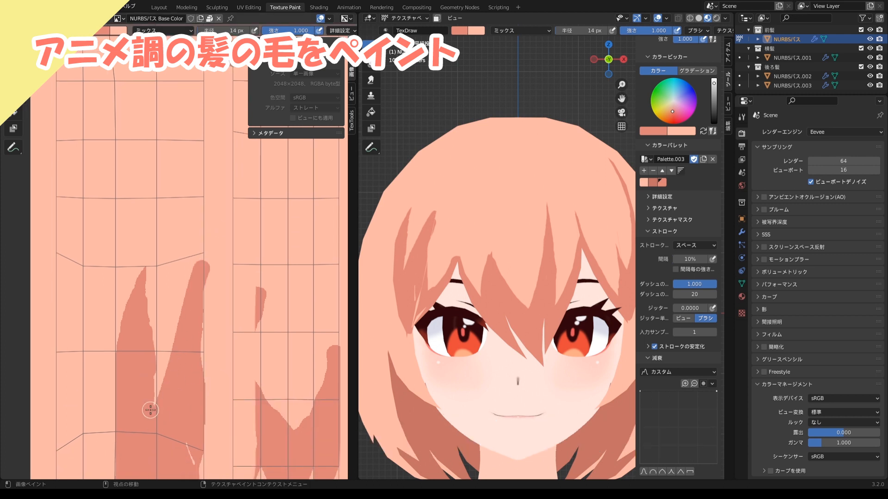
pyautogui.moveTo(151, 410); pyautogui.dragTo(150, 199)
pyautogui.moveTo(214, 416); pyautogui.dragTo(240, 314)
pyautogui.moveTo(208, 411); pyautogui.dragTo(245, 259)
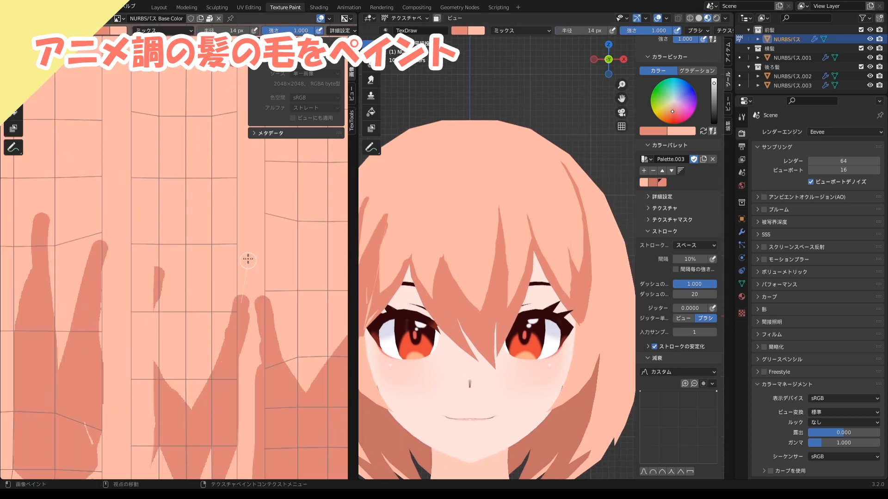
pyautogui.moveTo(245, 259); pyautogui.dragTo(247, 257)
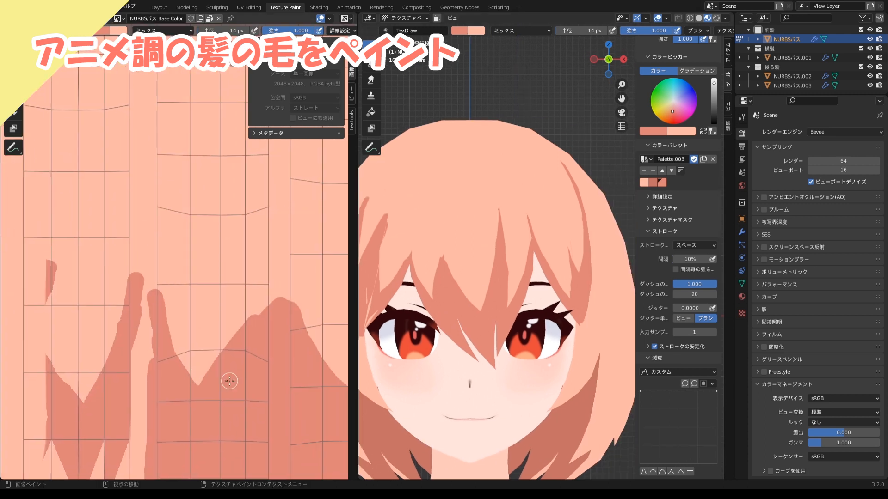
# Smooth the V-shaped salmon shadow edges of the center islands and raise the peak between them
pyautogui.moveTo(229, 381); pyautogui.dragTo(299, 244)
pyautogui.moveTo(284, 264); pyautogui.dragTo(285, 262)
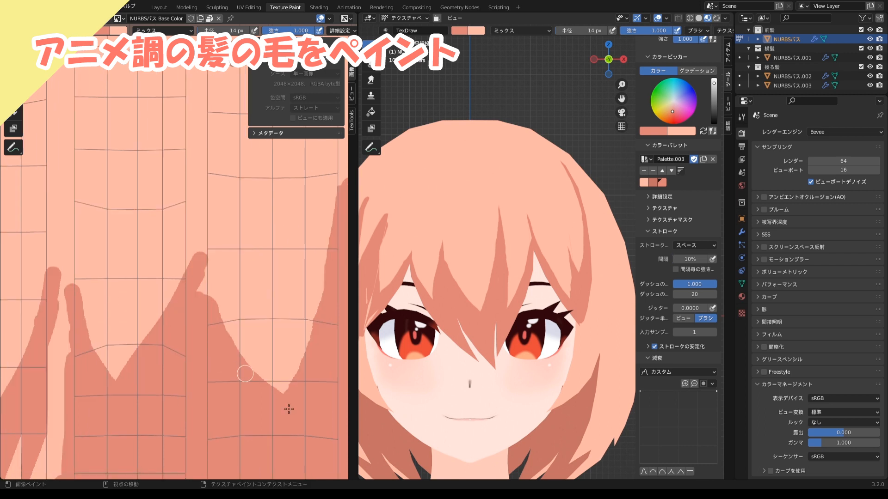
pyautogui.moveTo(288, 407); pyautogui.dragTo(190, 241)
# Add a salmon spike to the side strand above the character's left eye and sharpen it with peach trimming strokes
pyautogui.moveTo(532, 299); pyautogui.dragTo(544, 289)
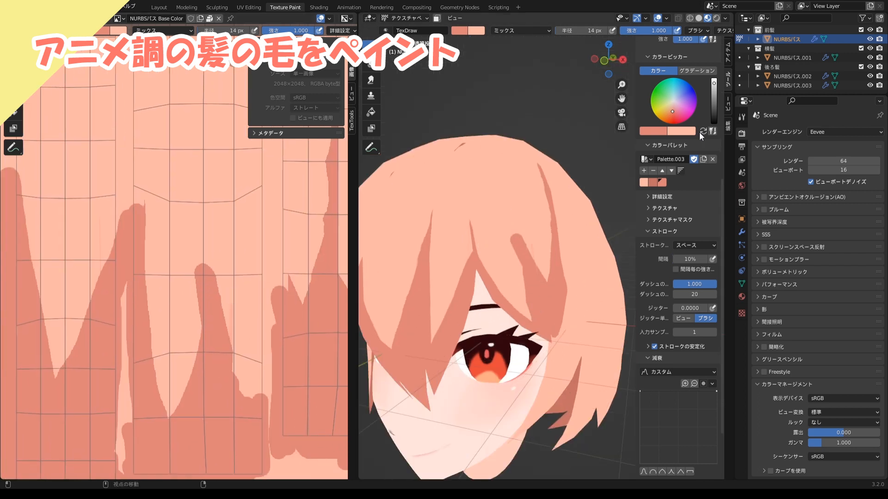
pyautogui.moveTo(207, 265); pyautogui.dragTo(189, 348)
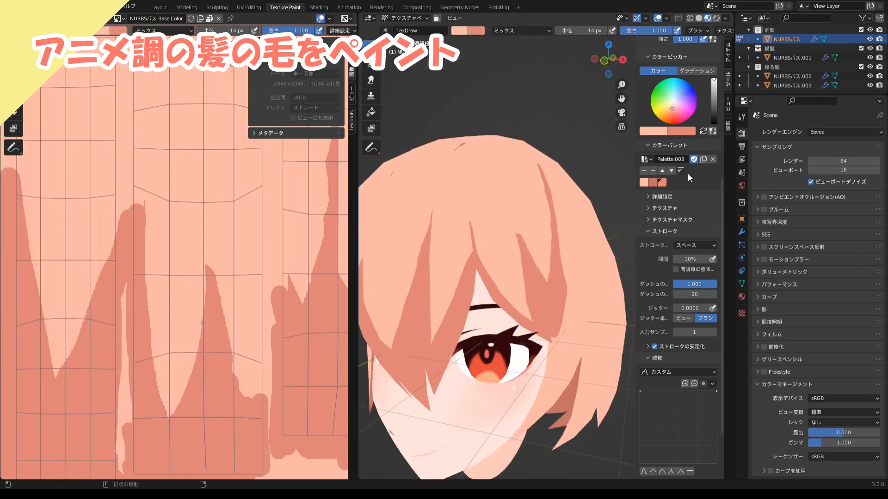
pyautogui.scroll(10, 687, 173)
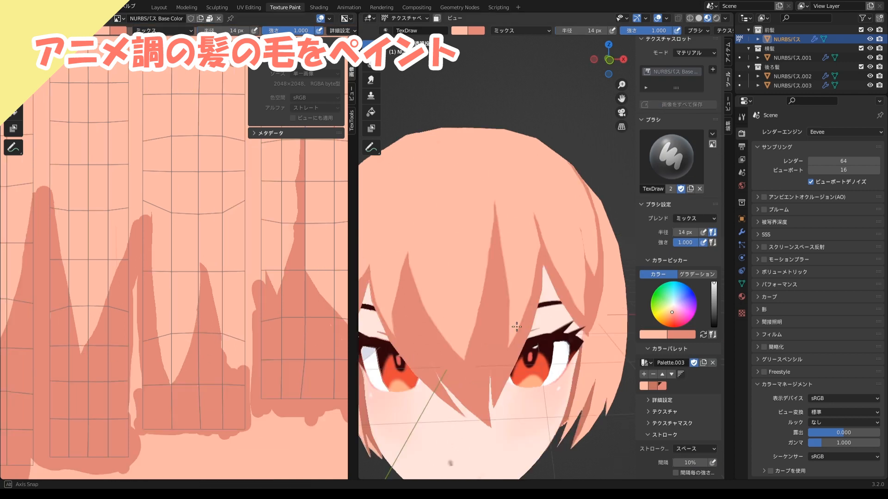
pyautogui.moveTo(500, 323); pyautogui.dragTo(514, 333, button='middle')
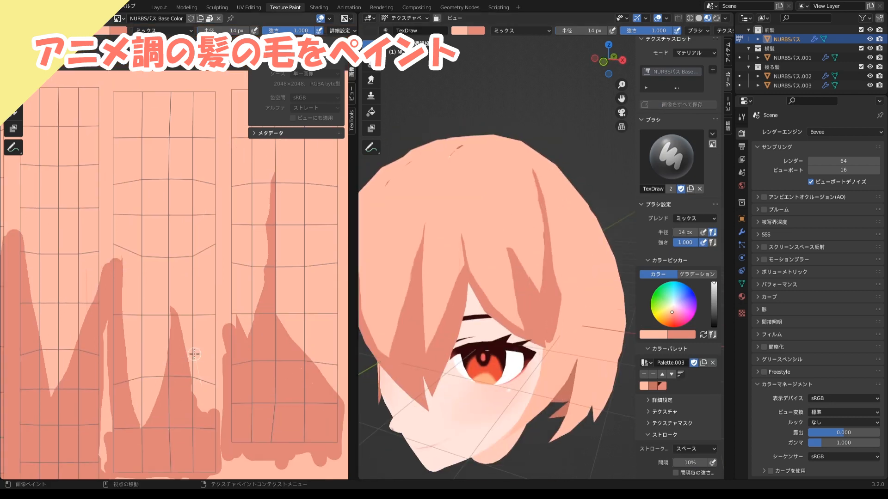
pyautogui.moveTo(194, 366); pyautogui.dragTo(160, 409)
pyautogui.moveTo(509, 324); pyautogui.dragTo(540, 356, button='middle')
pyautogui.scroll(-3, 540, 356)
pyautogui.press('KP_1')
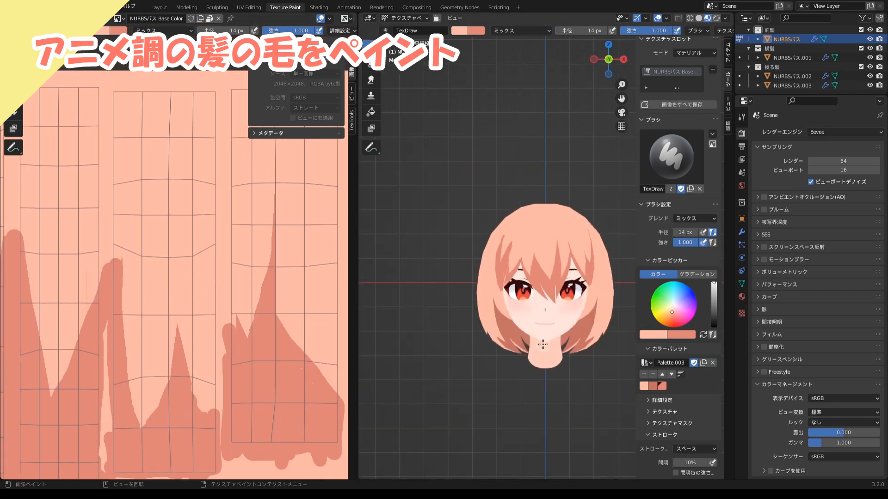
# Trim the shadow tips on the character's right side strands to sharp points with the peach base color
pyautogui.scroll(8, 522, 227)
pyautogui.moveTo(483, 381)
pyautogui.mouseDown(button='middle')
pyautogui.moveTo(557, 421)
pyautogui.moveTo(556, 398)
pyautogui.mouseUp(button='middle')
pyautogui.moveTo(556, 318)
pyautogui.mouseDown()
pyautogui.moveTo(552, 222)
pyautogui.moveTo(567, 352)
pyautogui.mouseUp()
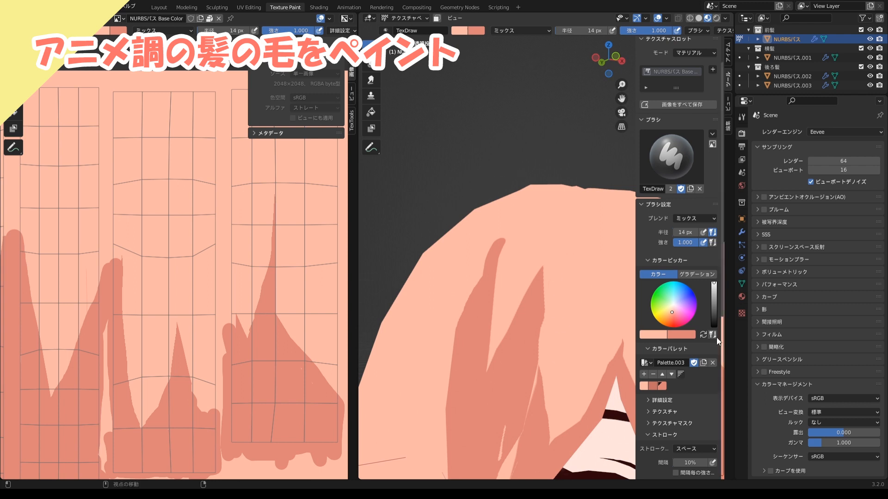
# Swap back to salmon, turn off Stabilize Stroke, and fill the lower ends of the two outermost UV islands
pyautogui.click(704, 334)
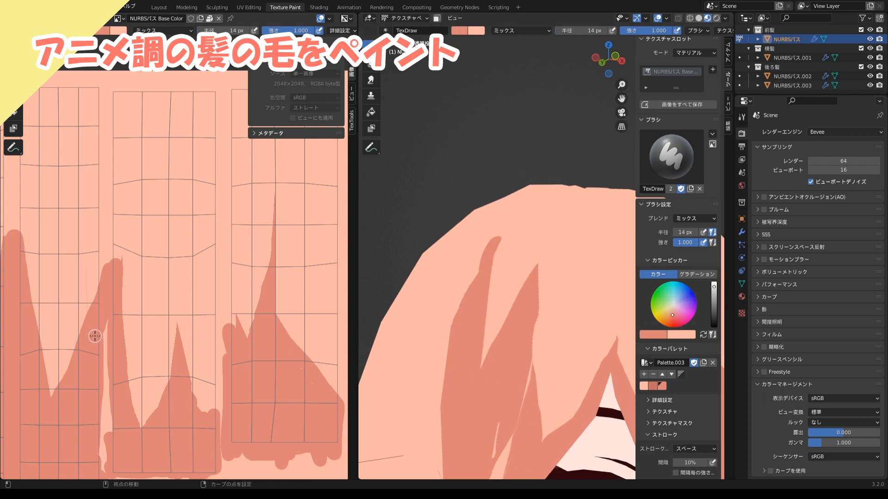
pyautogui.moveTo(96, 337); pyautogui.dragTo(584, 392, button='middle')
pyautogui.scroll(3, 174, 411)
pyautogui.moveTo(174, 411); pyautogui.dragTo(119, 223)
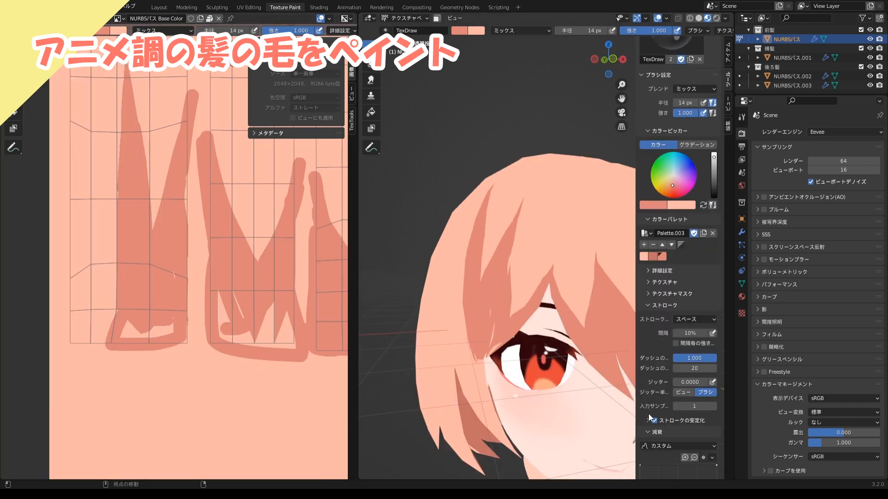
pyautogui.moveTo(204, 335)
pyautogui.mouseDown()
pyautogui.moveTo(228, 297)
pyautogui.moveTo(276, 337)
pyautogui.mouseUp()
pyautogui.moveTo(166, 321); pyautogui.dragTo(173, 337)
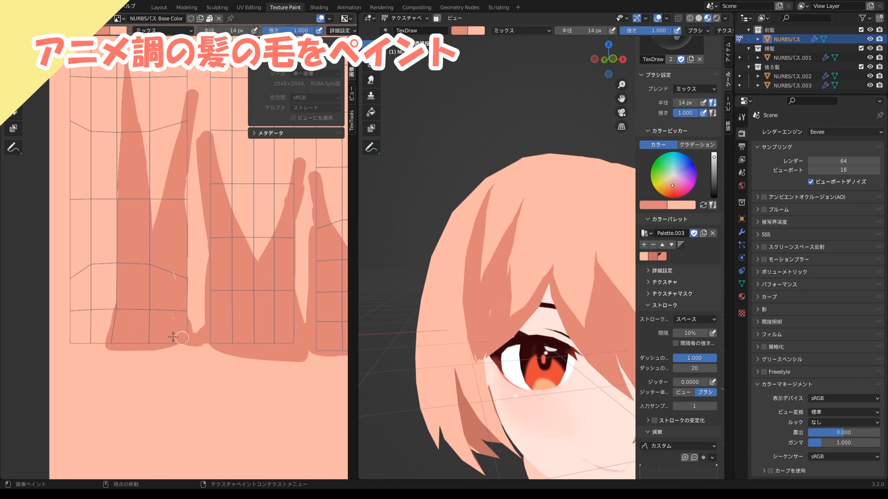
# Re-enable Stabilize Stroke and carve a clean peach V edge into the bang shadow over the character's right eye
pyautogui.scroll(6, 669, 125)
pyautogui.scroll(8, 527, 270)
pyautogui.scroll(-9, 658, 324)
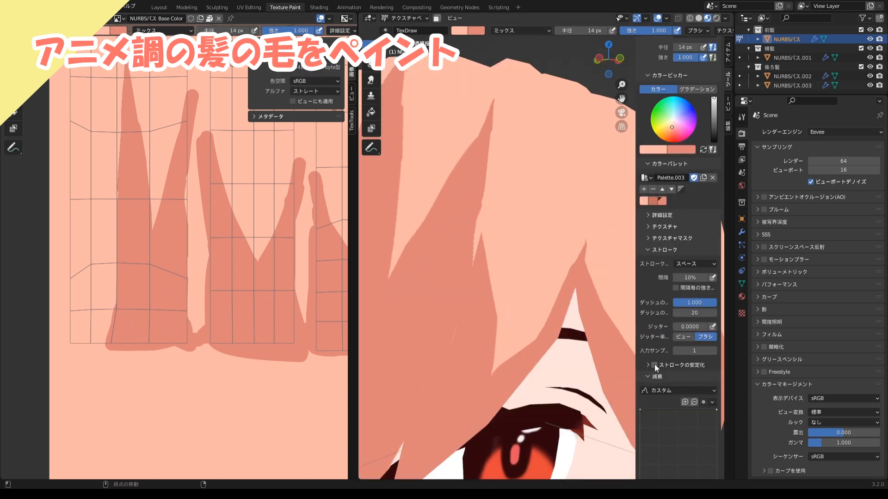
pyautogui.click(654, 365)
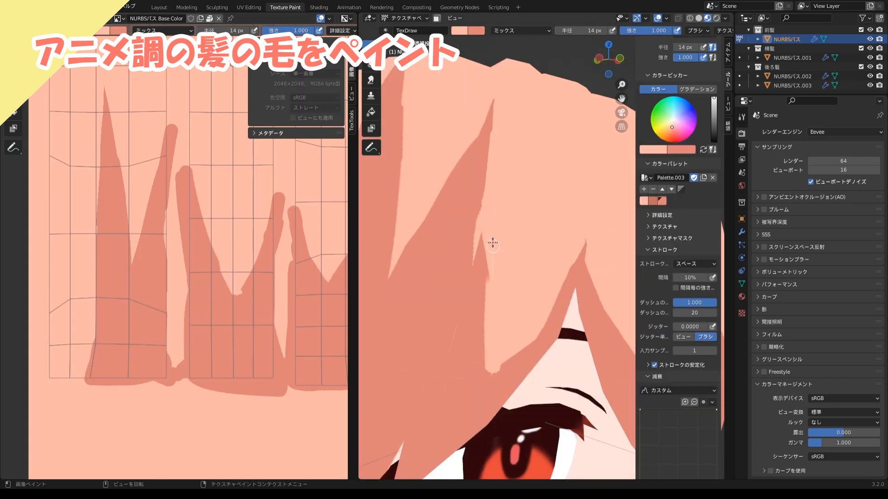
pyautogui.moveTo(492, 243); pyautogui.dragTo(493, 240)
pyautogui.moveTo(493, 371)
pyautogui.mouseDown()
pyautogui.moveTo(533, 321)
pyautogui.moveTo(589, 216)
pyautogui.mouseUp()
# Swap to salmon and paint a shadow peak above the bang parting over the character's right eye and on its UV island
pyautogui.press('x')
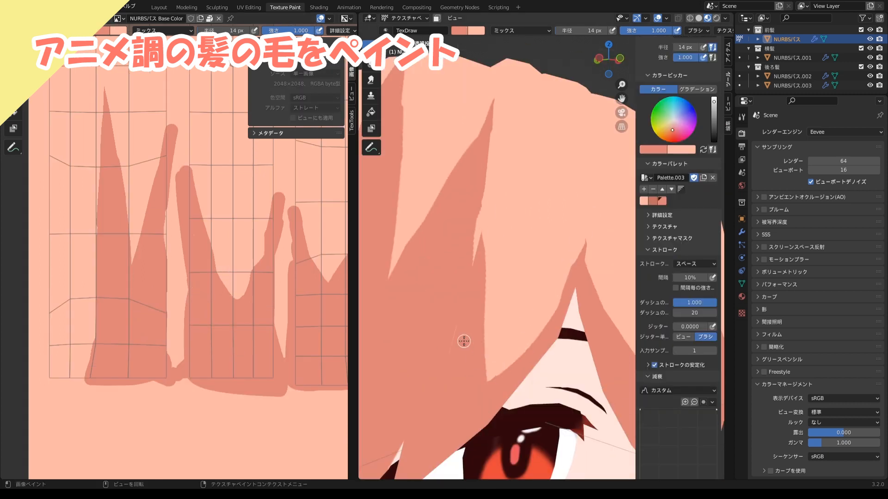
pyautogui.moveTo(464, 341); pyautogui.dragTo(436, 341, button='middle')
pyautogui.keyDown('shift'); pyautogui.moveTo(436, 340); pyautogui.dragTo(427, 418, button='middle'); pyautogui.keyUp('shift')
pyautogui.moveTo(507, 355); pyautogui.dragTo(498, 245)
pyautogui.scroll(2, 279, 229)
pyautogui.moveTo(280, 229); pyautogui.dragTo(246, 343, button='middle')
pyautogui.moveTo(288, 358); pyautogui.dragTo(281, 198)
pyautogui.moveTo(287, 240); pyautogui.dragTo(264, 235, button='middle')
# Trim the blunt island peak and side-strand shadow edges with peach, reducing the brush radius to 9 px for the fine tips
pyautogui.press('x')
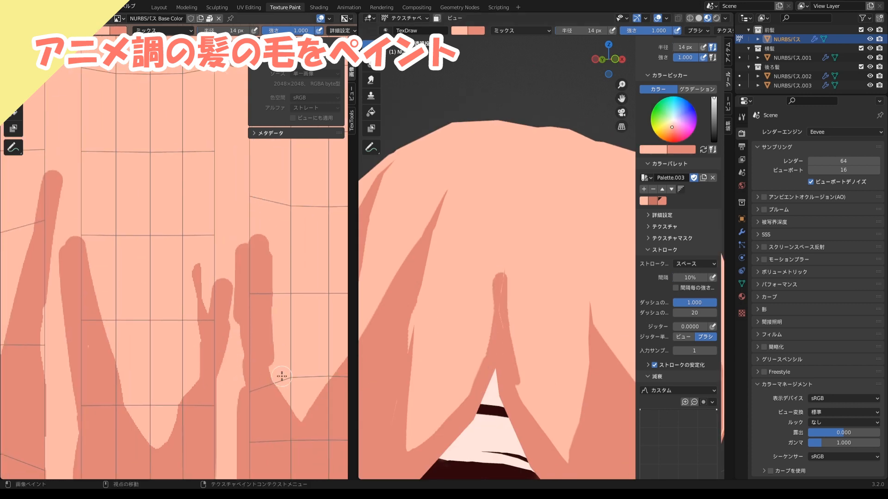
pyautogui.moveTo(281, 376); pyautogui.dragTo(262, 170)
pyautogui.scroll(-6, 555, 259)
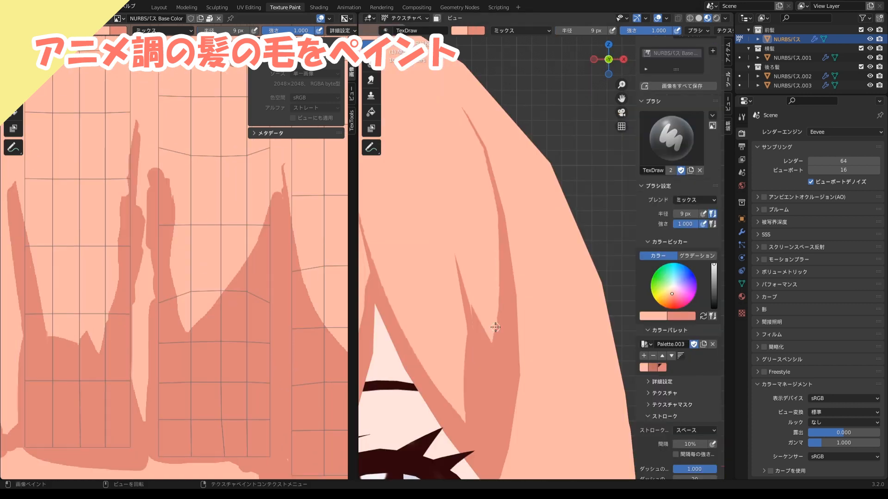
pyautogui.moveTo(495, 327); pyautogui.dragTo(463, 109)
pyautogui.scroll(-3, 550, 230)
pyautogui.moveTo(370, 268)
pyautogui.keyDown('shift'); pyautogui.mouseDown(button='middle')
pyautogui.moveTo(569, 319)
pyautogui.moveTo(459, 262)
pyautogui.moveTo(497, 243)
pyautogui.mouseUp(button='middle'); pyautogui.keyUp('shift')
pyautogui.scroll(1, 459, 262)
pyautogui.moveTo(490, 301); pyautogui.dragTo(486, 206)
# Add a pale pinkish-white highlight color to the color palette Palette.003
pyautogui.scroll(-4, 487, 206)
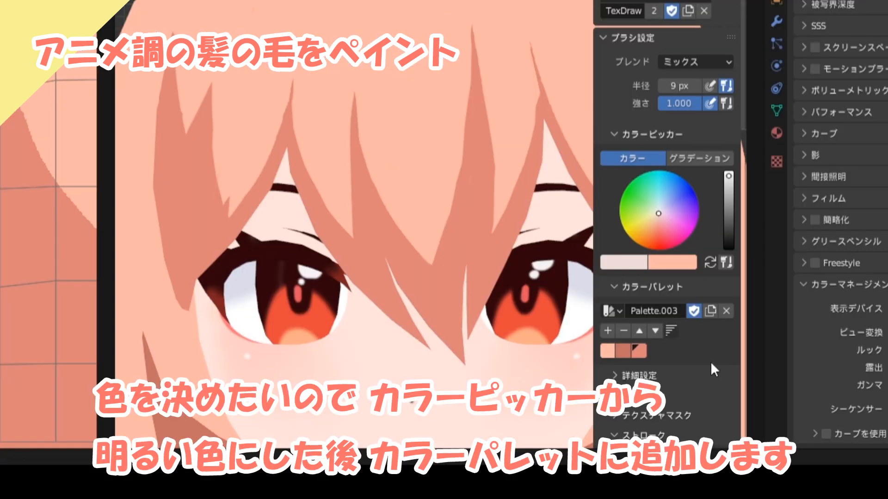
pyautogui.click(608, 330)
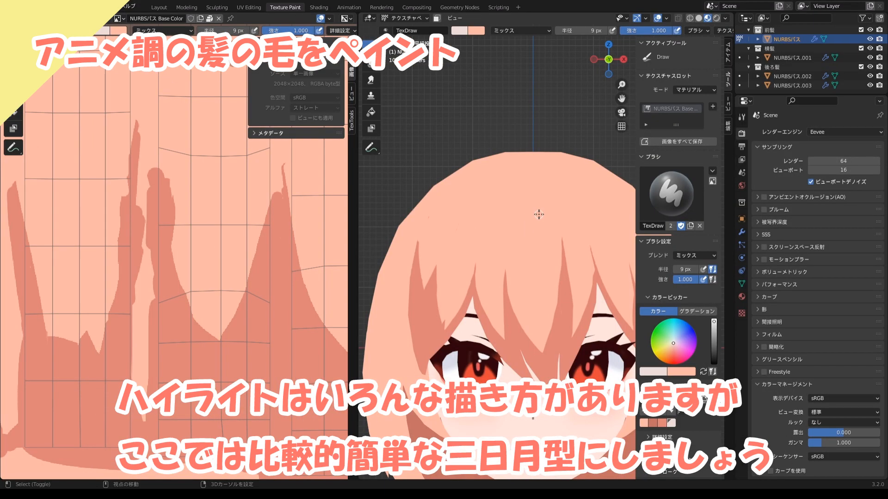
# Paint a curved pale highlight band across the upper bangs with the 9 px brush, following the roundness of the head
pyautogui.scroll(1, 534, 213)
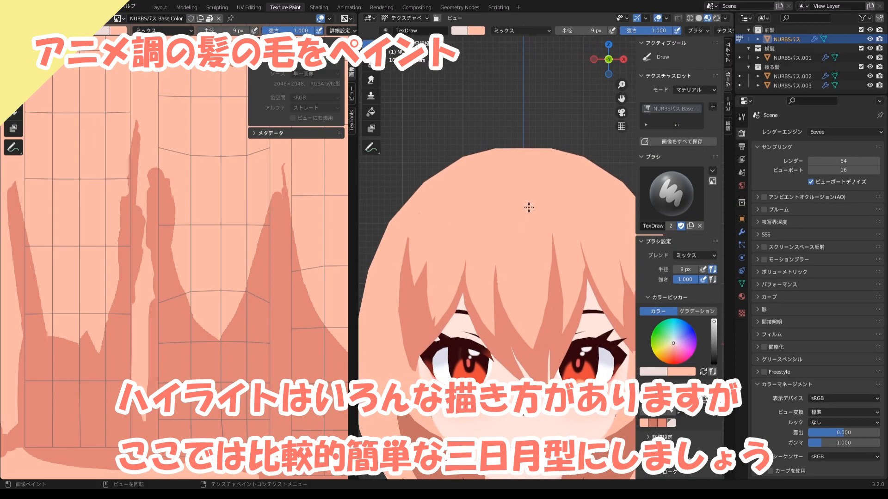
pyautogui.scroll(-2, 591, 221)
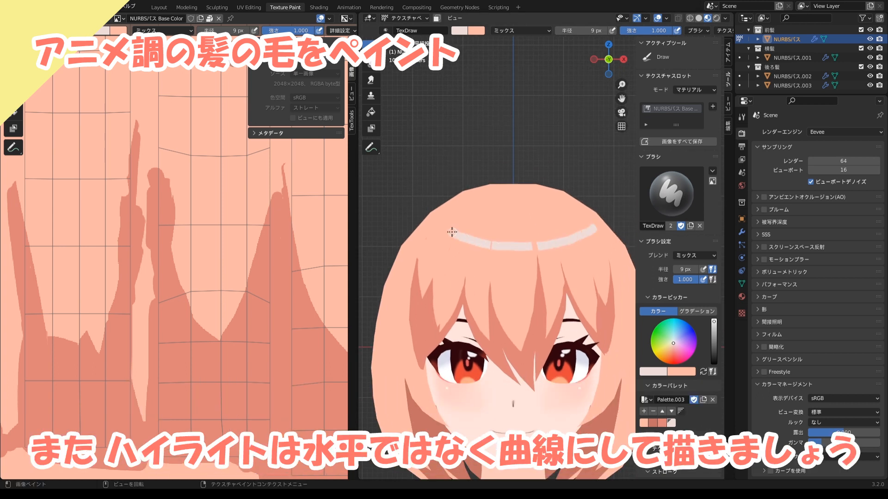
pyautogui.moveTo(452, 232); pyautogui.dragTo(442, 224)
pyautogui.scroll(-3, 577, 240)
pyautogui.scroll(-2, 159, 192)
pyautogui.moveTo(171, 154); pyautogui.dragTo(161, 224, button='middle')
pyautogui.scroll(4, 581, 252)
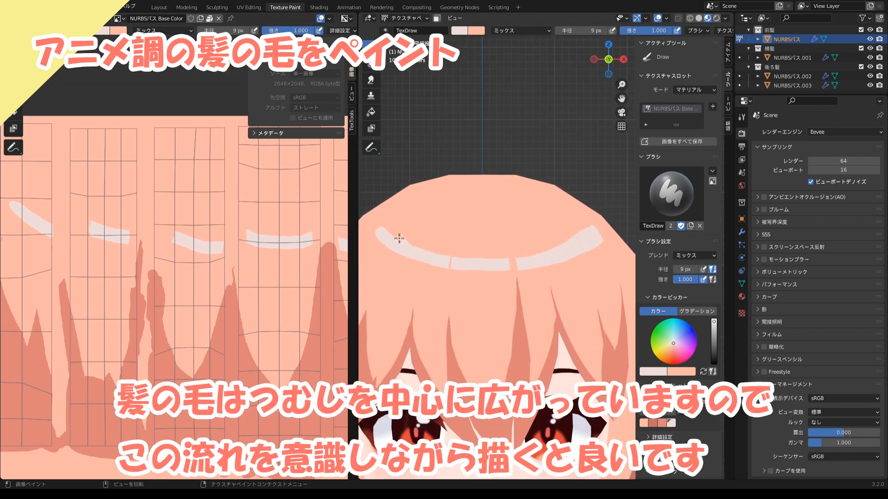
pyautogui.moveTo(379, 225); pyautogui.dragTo(465, 258, button='middle')
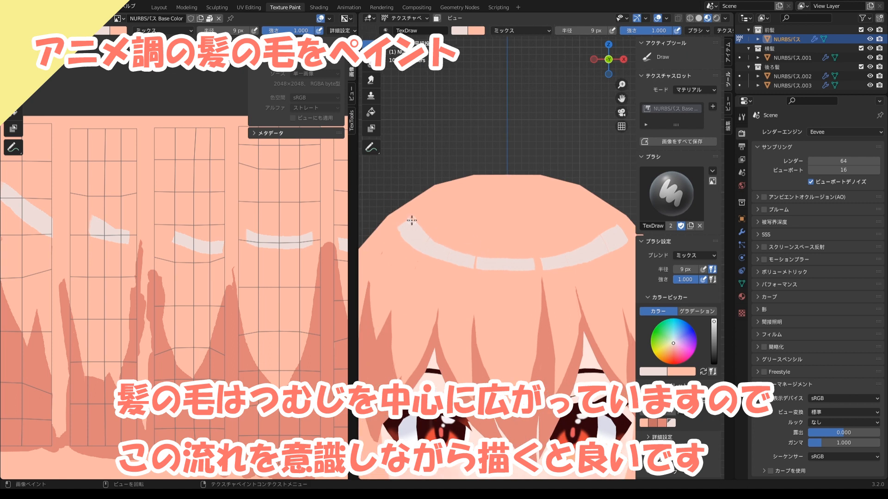
# Swap to peach and trim the upper and lower edges of the highlight band into a thin tapered crescent
pyautogui.press('x')
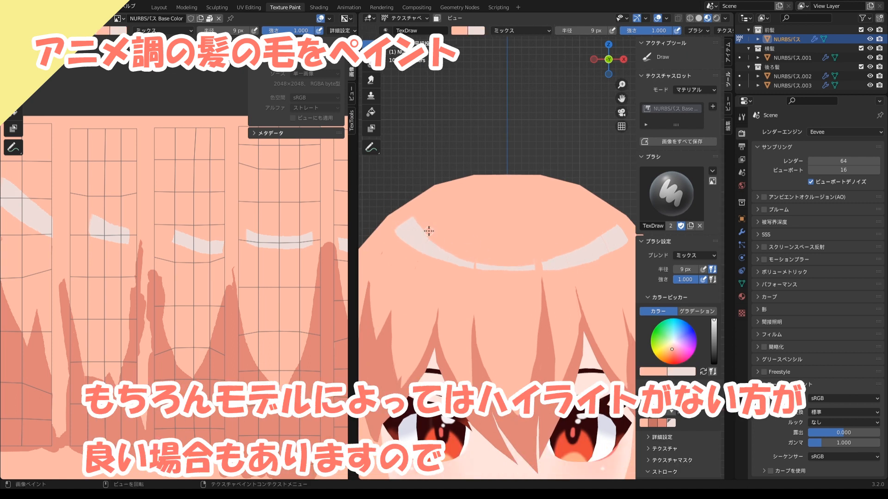
pyautogui.moveTo(429, 231); pyautogui.dragTo(498, 250)
pyautogui.moveTo(607, 262); pyautogui.dragTo(572, 269)
pyautogui.scroll(-4, 557, 266)
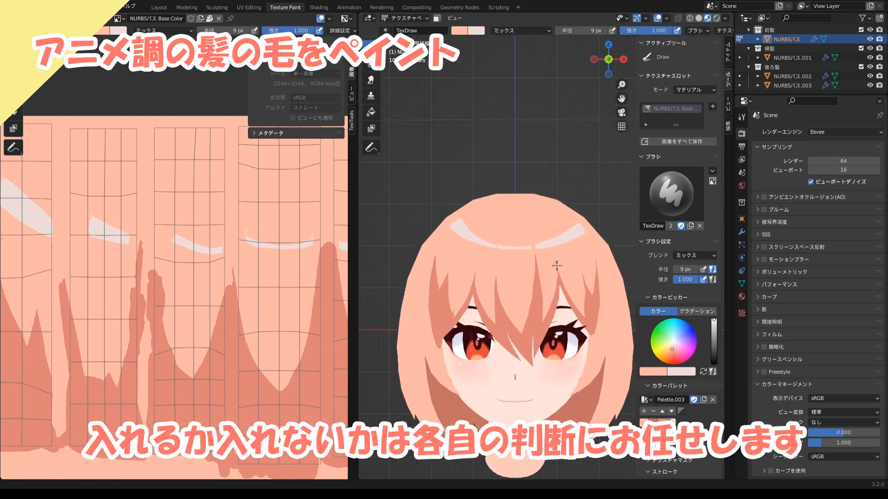
# Switch the bangs to Edit Mode and move two outer front vertices on the character's left inward
pyautogui.moveTo(557, 254); pyautogui.dragTo(557, 277, button='middle')
pyautogui.scroll(4, 548, 275)
pyautogui.click(403, 18)
pyautogui.click(400, 40)
pyautogui.scroll(3, 545, 296)
pyautogui.click(583, 416)
pyautogui.press('g')
pyautogui.click(578, 377)
pyautogui.moveTo(577, 376); pyautogui.dragTo(592, 333, button='middle')
pyautogui.scroll(-3, 567, 254)
pyautogui.scroll(3, 592, 333)
pyautogui.click(644, 344)
pyautogui.press('g')
pyautogui.click(637, 324)
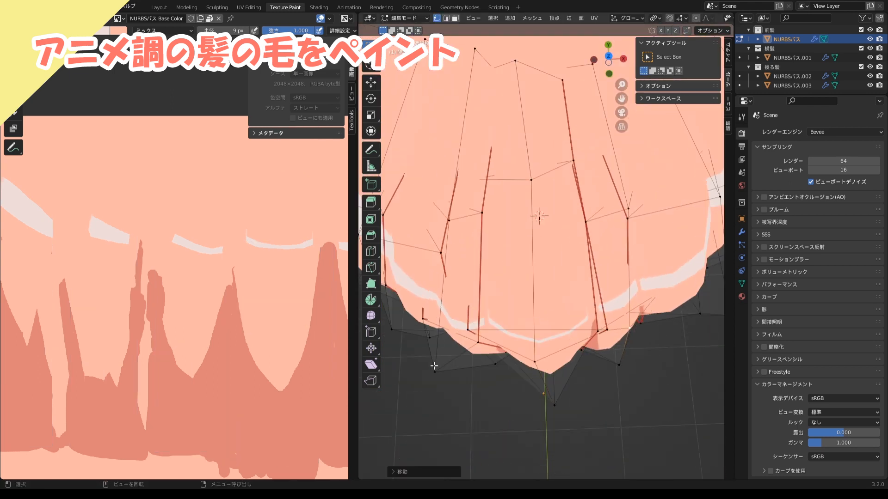
# Move two outer bang vertices on the character's right inward and return to Texture Paint mode
pyautogui.click(434, 367)
pyautogui.press('g')
pyautogui.click(445, 346)
pyautogui.scroll(-1, 446, 337)
pyautogui.click(452, 319)
pyautogui.press('g')
pyautogui.click(448, 306)
pyautogui.click(425, 245)
pyautogui.moveTo(425, 246)
pyautogui.mouseDown(button='middle')
pyautogui.moveTo(494, 185)
pyautogui.moveTo(476, 120)
pyautogui.mouseUp(button='middle')
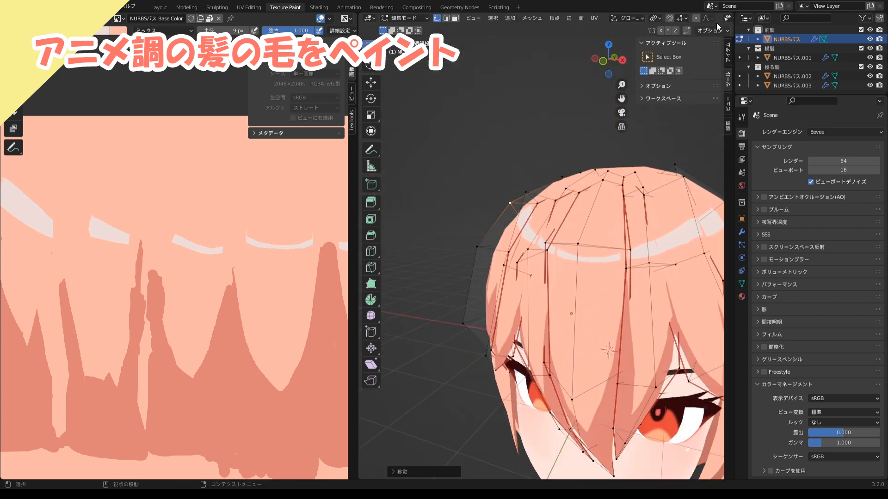
pyautogui.click(403, 18)
pyautogui.click(385, 80)
# Re-enter Edit Mode and reposition two vertices at the upper strand boundary on the character's left side of the bangs
pyautogui.scroll(-4, 546, 254)
pyautogui.moveTo(545, 254)
pyautogui.mouseDown(button='middle')
pyautogui.moveTo(513, 231)
pyautogui.moveTo(544, 244)
pyautogui.moveTo(542, 217)
pyautogui.mouseUp(button='middle')
pyautogui.scroll(4, 544, 244)
pyautogui.click(403, 18)
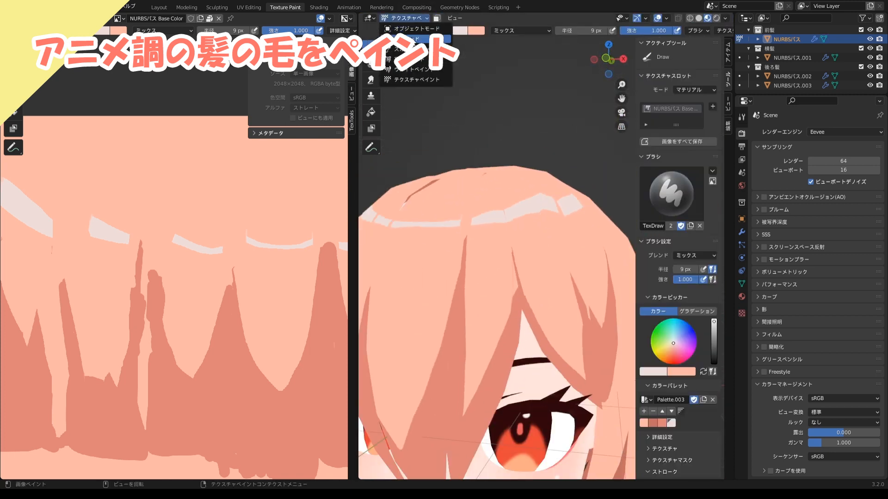
pyautogui.click(398, 39)
pyautogui.click(507, 164)
pyautogui.press('g')
pyautogui.click(527, 178)
pyautogui.moveTo(527, 178)
pyautogui.mouseDown(button='middle')
pyautogui.moveTo(619, 256)
pyautogui.moveTo(530, 254)
pyautogui.mouseUp(button='middle')
pyautogui.click(528, 253)
pyautogui.press('g')
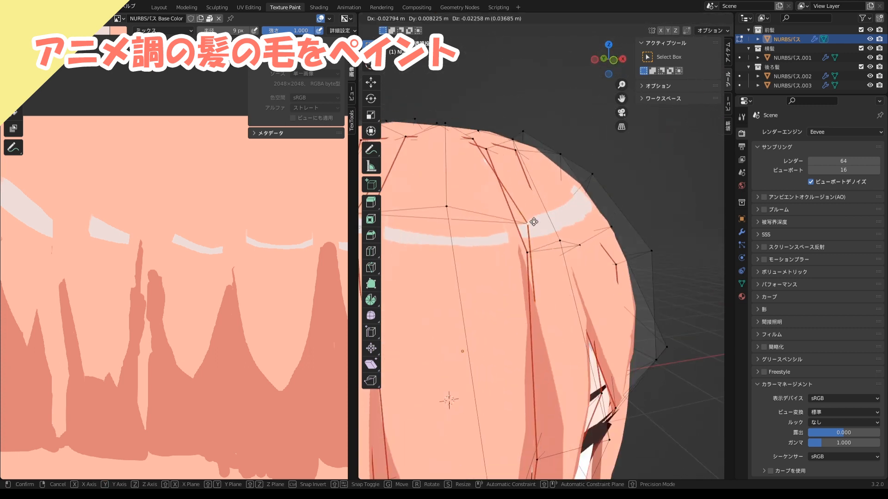
pyautogui.click(533, 222)
# In front view in Texture Paint mode, trim the upper edge of the bang highlight over the character's right with peach
pyautogui.scroll(-4, 534, 222)
pyautogui.moveTo(534, 222); pyautogui.dragTo(543, 235, button='middle')
pyautogui.press('KP_1')
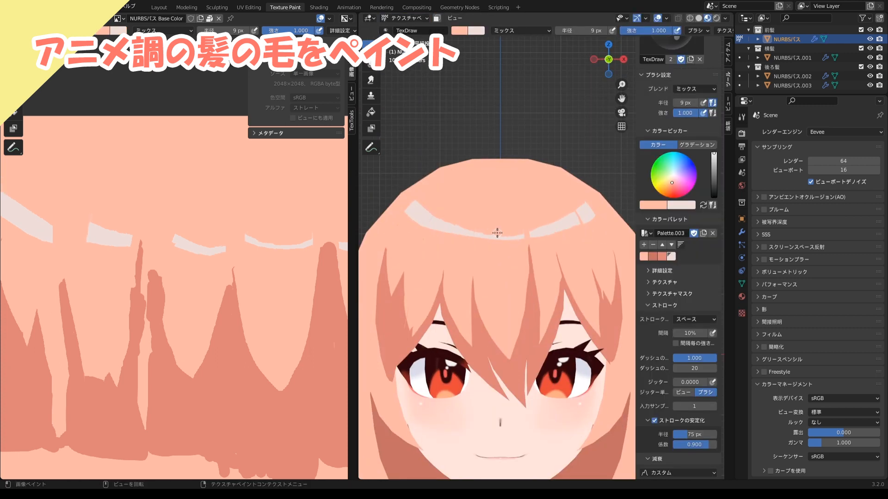
pyautogui.moveTo(399, 192); pyautogui.dragTo(469, 209)
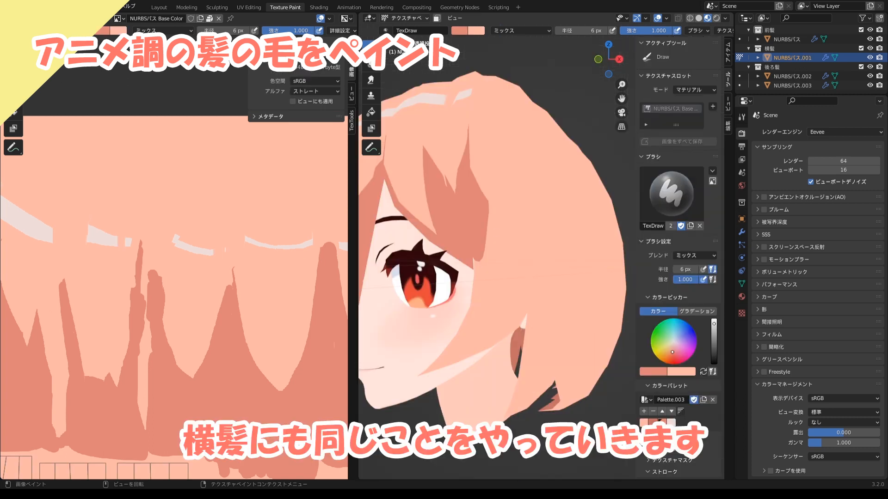
# Sketch zigzag salmon shadow guide lines down the front strand of the side hair NURBSパス.001 with a 6 px brush
pyautogui.moveTo(487, 191)
pyautogui.mouseDown()
pyautogui.moveTo(495, 237)
pyautogui.moveTo(523, 170)
pyautogui.moveTo(518, 329)
pyautogui.mouseUp()
pyautogui.scroll(-3, 153, 292)
pyautogui.scroll(4, 153, 293)
pyautogui.moveTo(323, 300); pyautogui.dragTo(217, 272, button='middle')
pyautogui.moveTo(526, 177)
pyautogui.mouseDown()
pyautogui.moveTo(559, 317)
pyautogui.moveTo(552, 374)
pyautogui.mouseUp()
pyautogui.moveTo(530, 309); pyautogui.dragTo(538, 306, button='middle')
pyautogui.moveTo(551, 264); pyautogui.dragTo(575, 171)
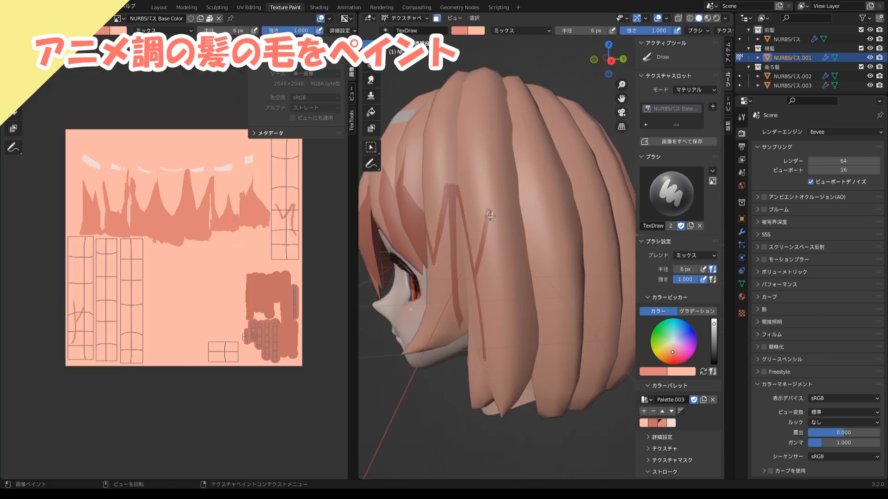
# Continue the V-shaped salmon shadow guide lines across the side-hair strands toward the back of the head
pyautogui.moveTo(537, 198); pyautogui.dragTo(513, 209, button='middle')
pyautogui.moveTo(525, 229); pyautogui.dragTo(577, 213)
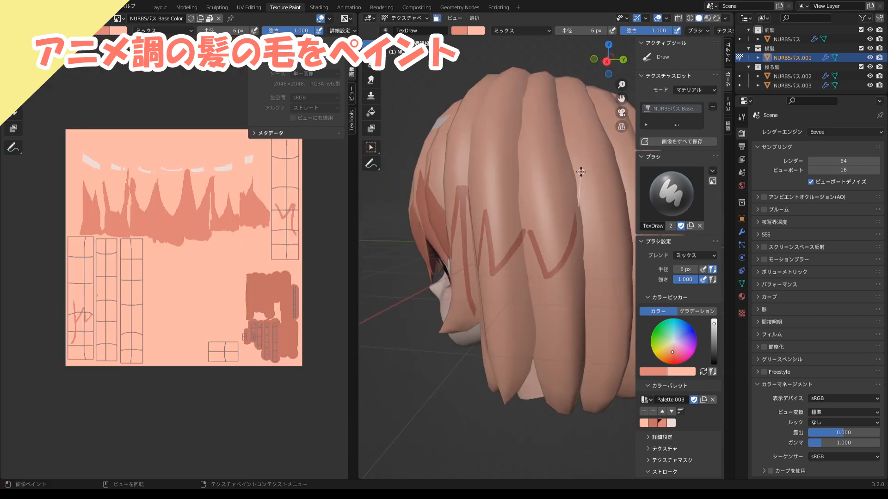
pyautogui.moveTo(555, 231); pyautogui.dragTo(532, 222, button='middle')
pyautogui.moveTo(543, 272); pyautogui.dragTo(568, 208)
pyautogui.moveTo(569, 209); pyautogui.dragTo(587, 273)
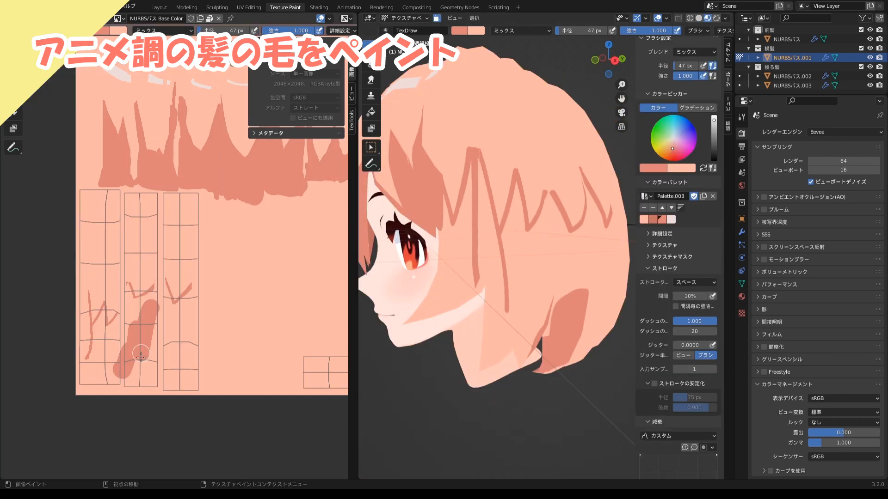
# Fill the area below the guide lines on the side-hair UV islands with salmon, using a 47 px brush
pyautogui.moveTo(141, 356); pyautogui.dragTo(101, 322)
pyautogui.scroll(2, 102, 317)
pyautogui.moveTo(102, 317); pyautogui.dragTo(132, 302, button='middle')
pyautogui.hotkey('ctrl', 'z')
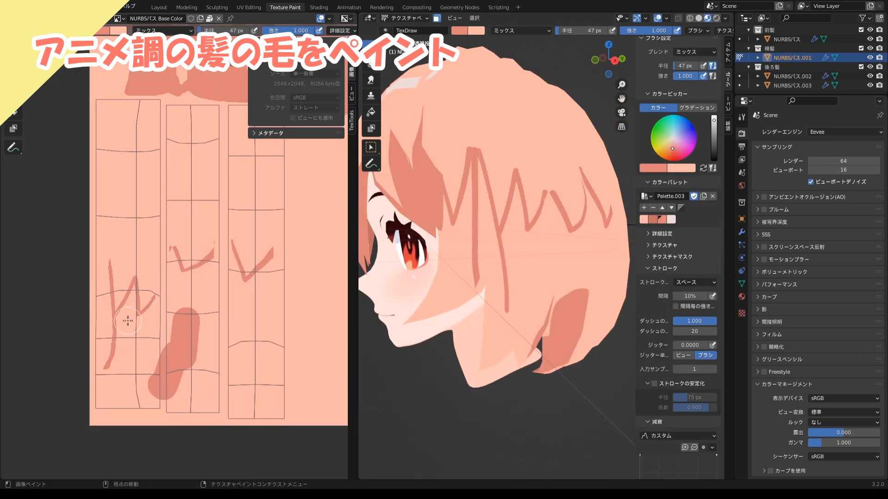
pyautogui.moveTo(127, 322)
pyautogui.mouseDown()
pyautogui.moveTo(153, 317)
pyautogui.moveTo(220, 262)
pyautogui.moveTo(155, 376)
pyautogui.moveTo(83, 242)
pyautogui.moveTo(89, 228)
pyautogui.moveTo(240, 301)
pyautogui.moveTo(197, 298)
pyautogui.moveTo(148, 378)
pyautogui.moveTo(192, 318)
pyautogui.mouseUp()
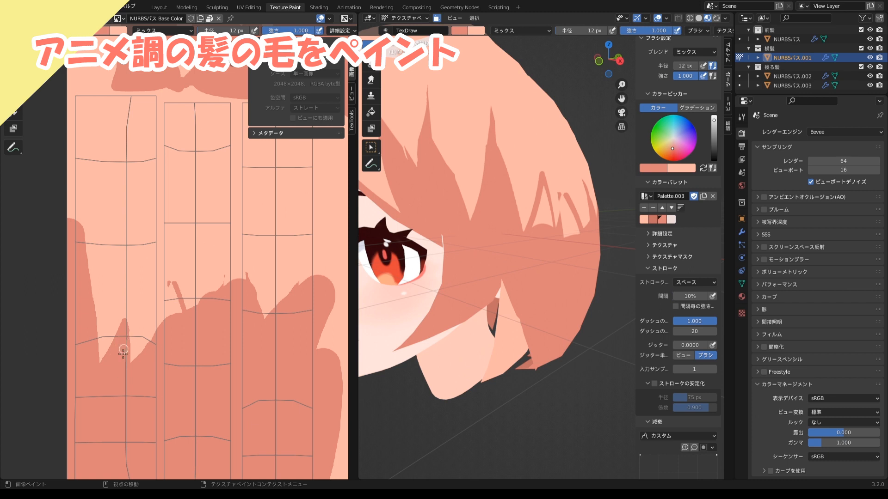
# Refine the side-hair shadow edge into sharp peaks on the model and its UV islands with a 12 px brush
pyautogui.moveTo(554, 159); pyautogui.dragTo(573, 231)
pyautogui.moveTo(573, 194); pyautogui.dragTo(502, 190, button='middle')
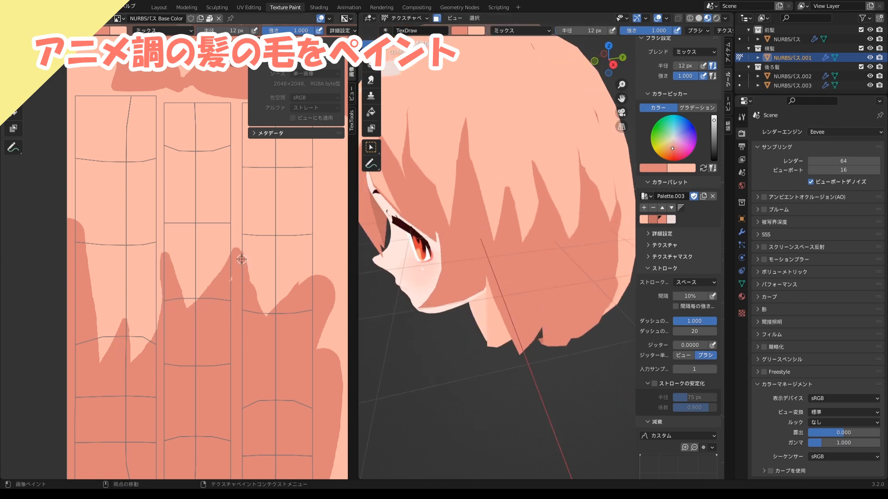
pyautogui.moveTo(224, 291); pyautogui.dragTo(203, 301, button='middle')
pyautogui.moveTo(298, 257); pyautogui.dragTo(269, 315)
pyautogui.scroll(-5, 537, 199)
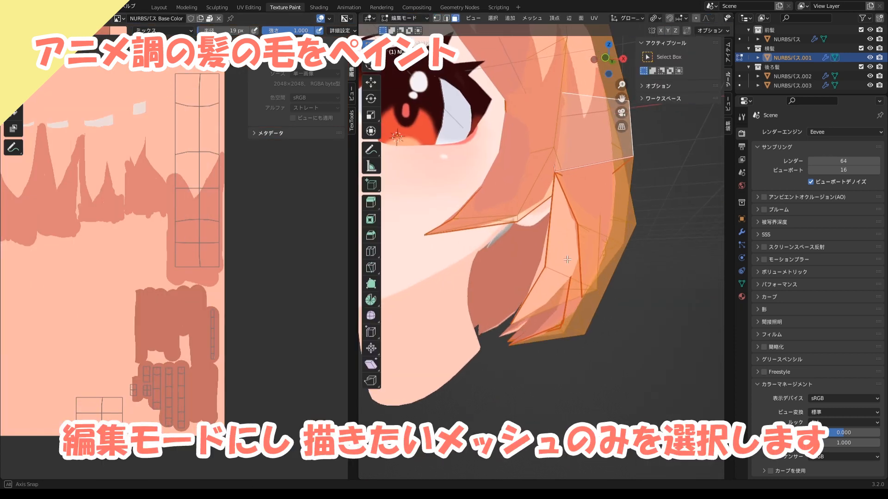
# Select only the small branching side strand's mesh, enable the paint mask in Texture Paint mode, and undo a test stroke
pyautogui.press('l')
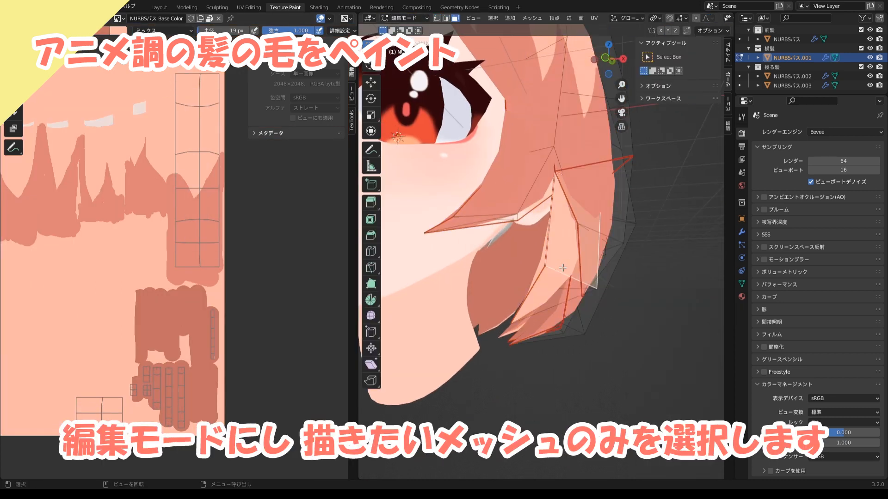
pyautogui.keyDown('shift'); pyautogui.click(551, 285); pyautogui.keyUp('shift')
pyautogui.moveTo(552, 283); pyautogui.dragTo(519, 237, button='middle')
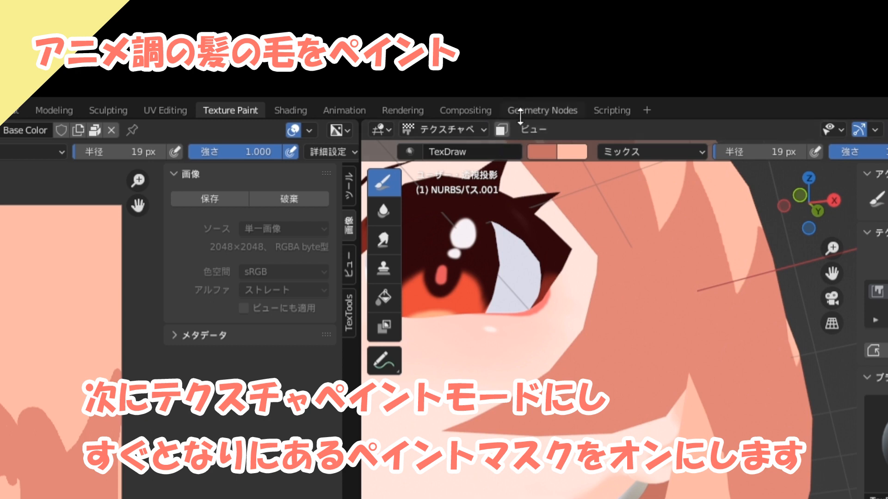
pyautogui.click(500, 130)
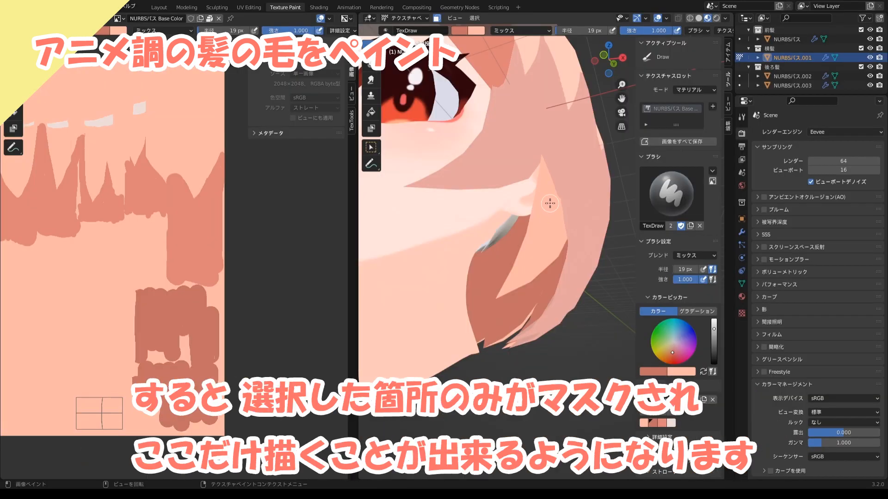
pyautogui.moveTo(550, 203); pyautogui.dragTo(558, 185)
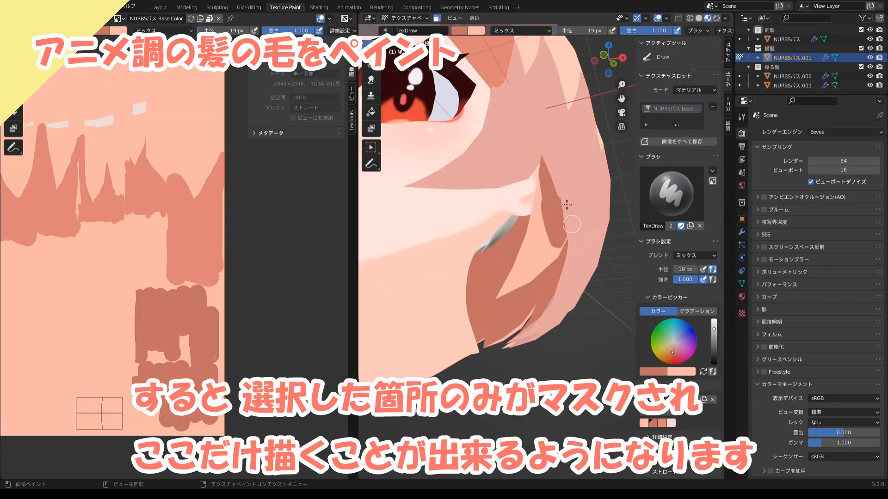
pyautogui.hotkey('ctrl', 'z')
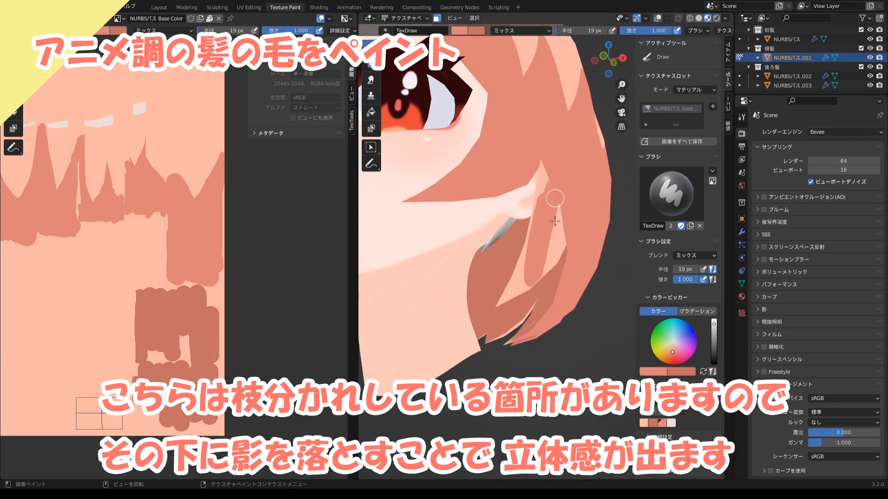
# Cover the masked branching strand and its small UV island with salmon, using the 19 px brush
pyautogui.moveTo(553, 273); pyautogui.dragTo(536, 180)
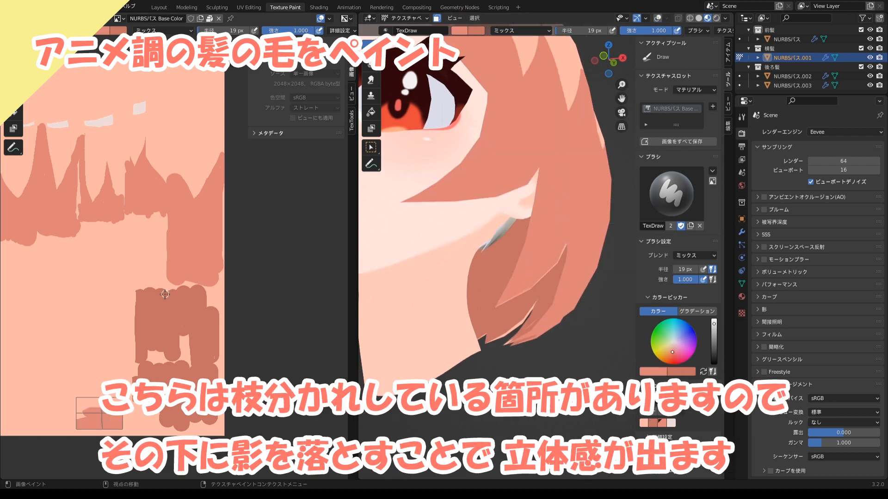
pyautogui.scroll(2, 105, 407)
pyautogui.moveTo(105, 407)
pyautogui.mouseDown(button='middle')
pyautogui.moveTo(144, 379)
pyautogui.moveTo(162, 339)
pyautogui.mouseUp(button='middle')
pyautogui.moveTo(189, 336); pyautogui.dragTo(155, 325)
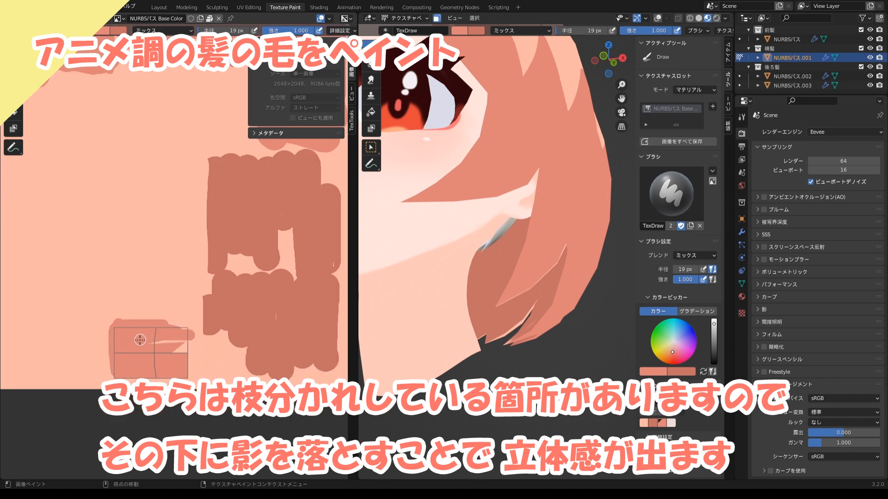
pyautogui.moveTo(114, 377)
pyautogui.mouseDown()
pyautogui.moveTo(188, 337)
pyautogui.moveTo(161, 322)
pyautogui.mouseUp()
# Swap to the darker salmon and paint a cast shadow on the branching strand beneath the fork
pyautogui.press('x')
pyautogui.moveTo(538, 171); pyautogui.dragTo(569, 271)
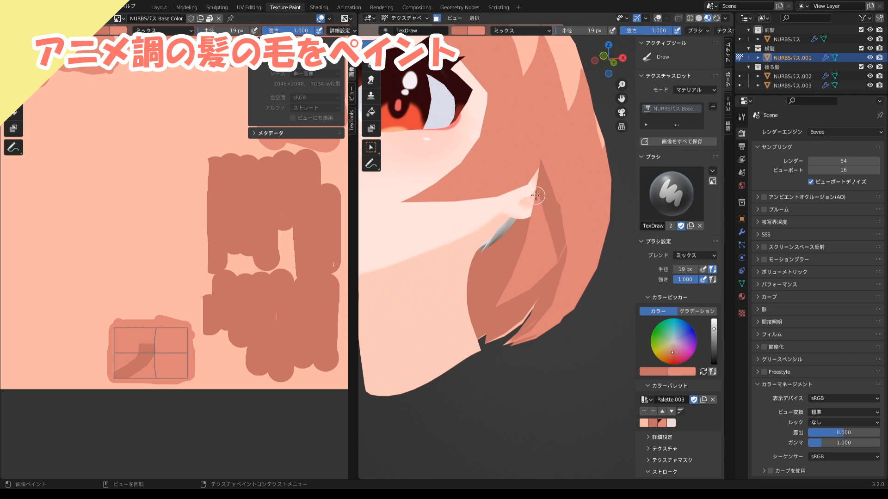
pyautogui.moveTo(536, 195)
pyautogui.mouseDown(button='middle')
pyautogui.moveTo(515, 244)
pyautogui.moveTo(491, 222)
pyautogui.mouseUp(button='middle')
pyautogui.moveTo(517, 213); pyautogui.dragTo(503, 227)
pyautogui.click(657, 18)
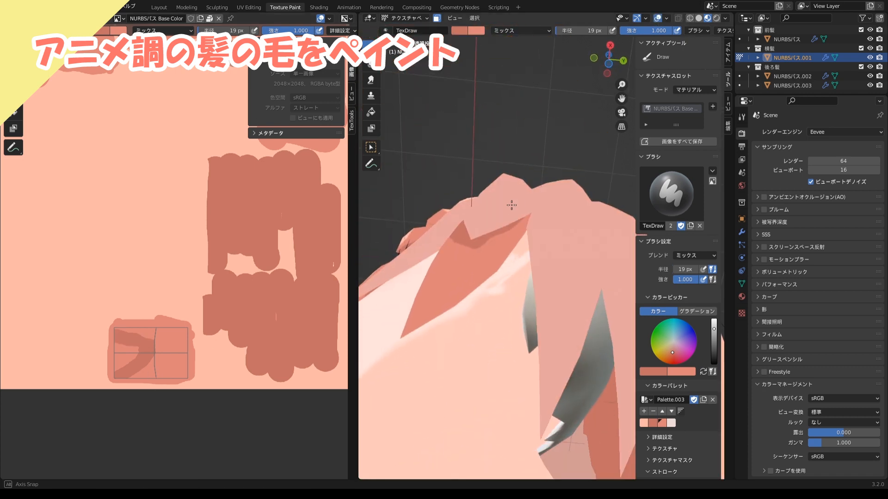
pyautogui.moveTo(511, 205); pyautogui.dragTo(516, 205, button='middle')
pyautogui.moveTo(455, 215); pyautogui.dragTo(495, 251, button='middle')
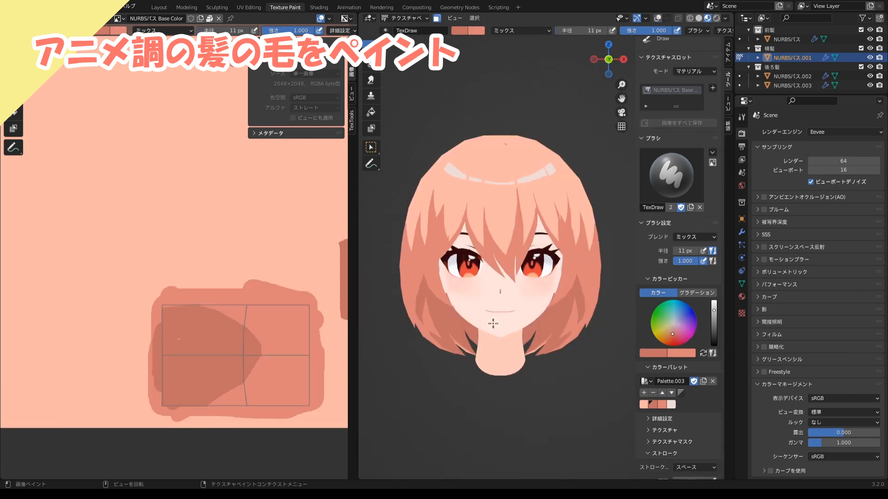
# Paint a darker salmon shadow down the front side strand beside the cheek with an 11 px brush
pyautogui.moveTo(556, 312); pyautogui.dragTo(512, 175, button='middle')
pyautogui.scroll(3, 528, 256)
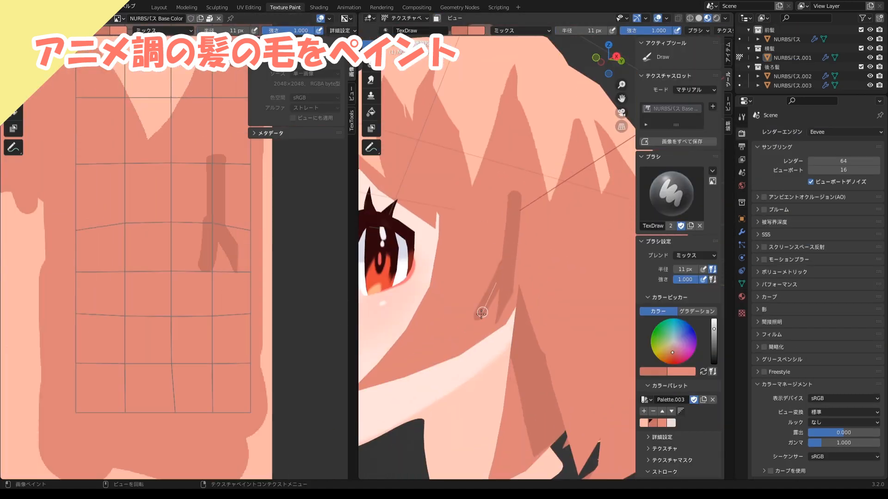
pyautogui.moveTo(481, 313); pyautogui.dragTo(374, 397)
pyautogui.moveTo(517, 222); pyautogui.dragTo(492, 177, button='middle')
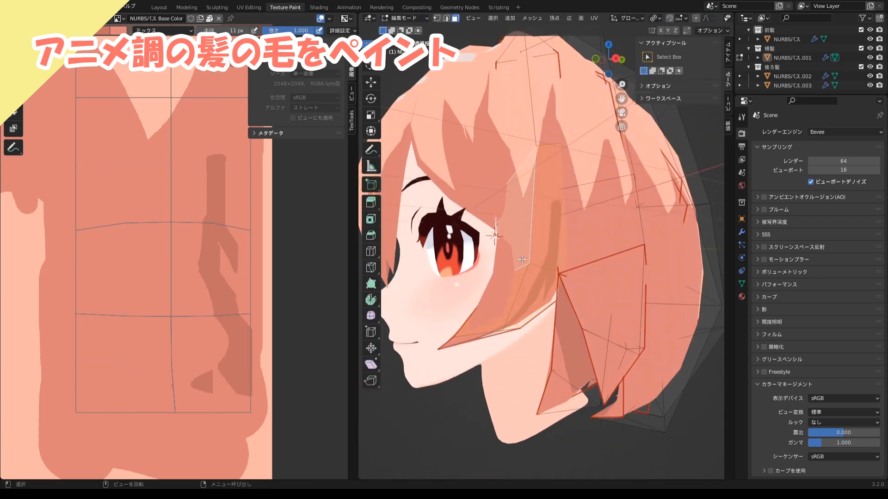
# Isolate whole side strands by linked selection and fill their lower UV islands with darker salmon, using 34 px and 15 px brushes
pyautogui.hotkey('ctrl', 'l')
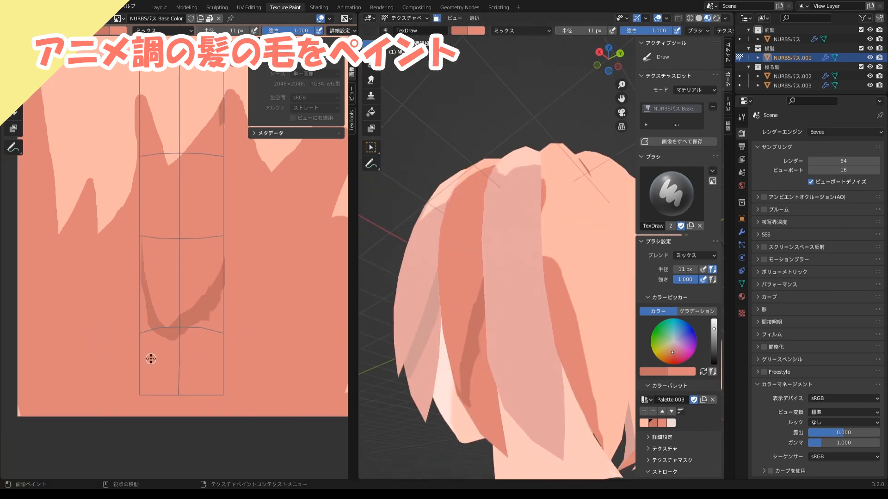
pyautogui.scroll(-10, 665, 398)
pyautogui.moveTo(231, 291); pyautogui.dragTo(153, 341)
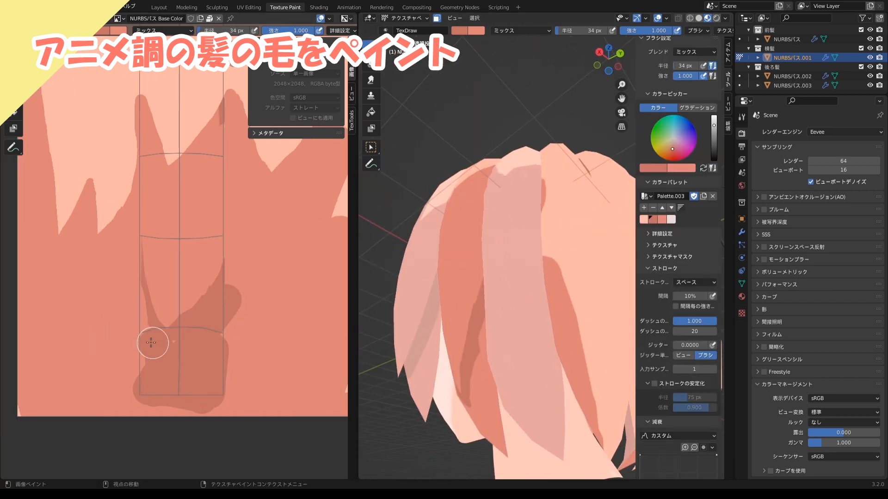
pyautogui.moveTo(152, 341); pyautogui.dragTo(148, 351)
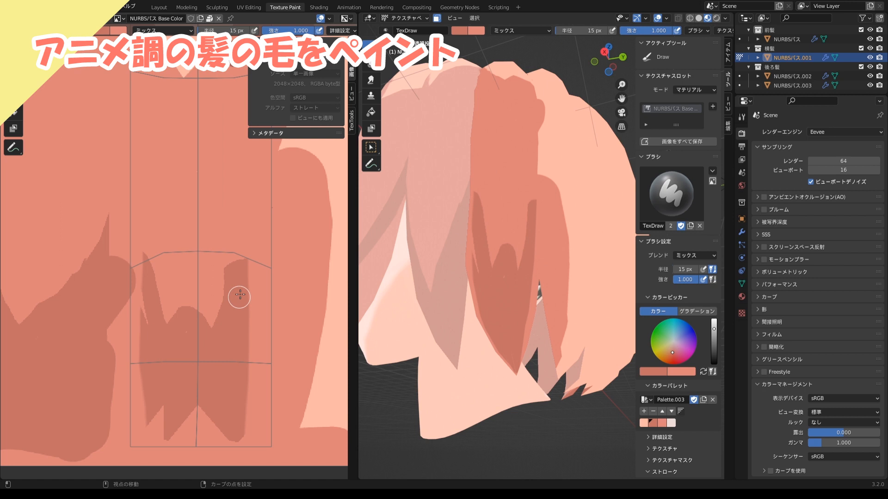
pyautogui.moveTo(237, 293); pyautogui.dragTo(192, 448)
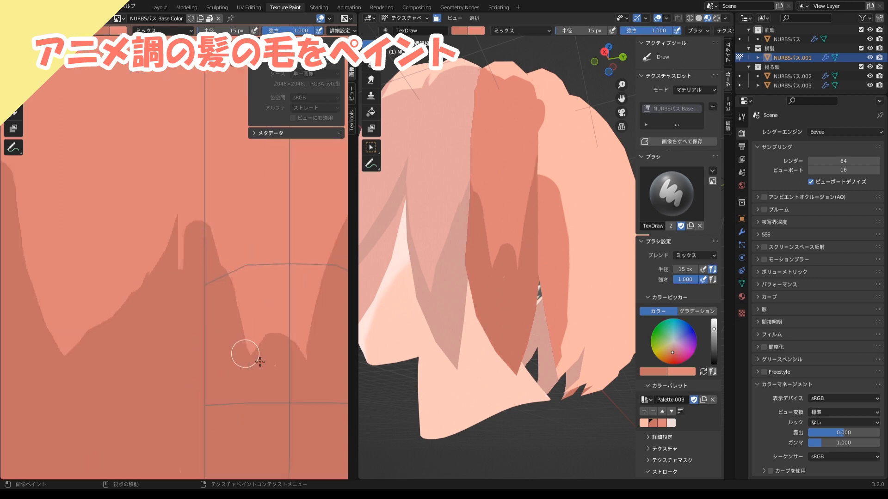
# Reshape the darker salmon shadow at the fork of the side strand into a pointed zigzag, using 15 px and 9 px brushes
pyautogui.moveTo(243, 353); pyautogui.dragTo(295, 350)
pyautogui.scroll(3, 485, 331)
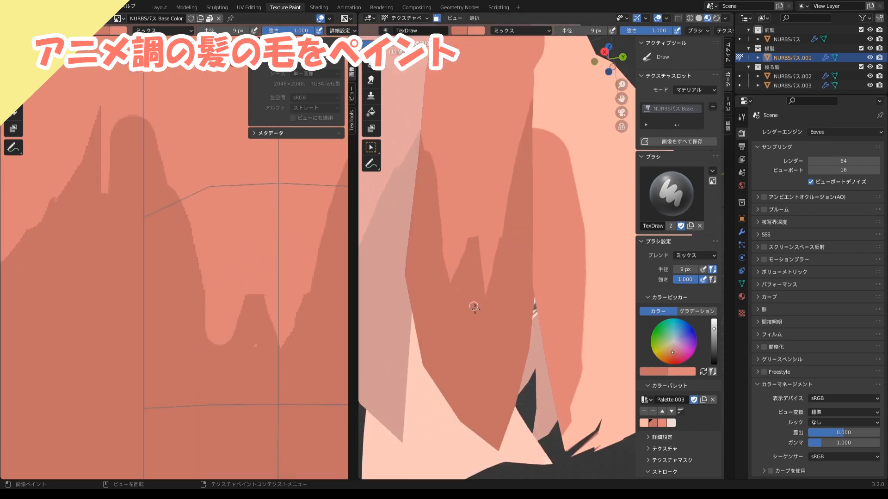
pyautogui.moveTo(477, 255); pyautogui.dragTo(520, 309, button='middle')
# Choose the pale highlight color from the palette and paint a highlight band across the side strands with the 9 px brush
pyautogui.click(671, 423)
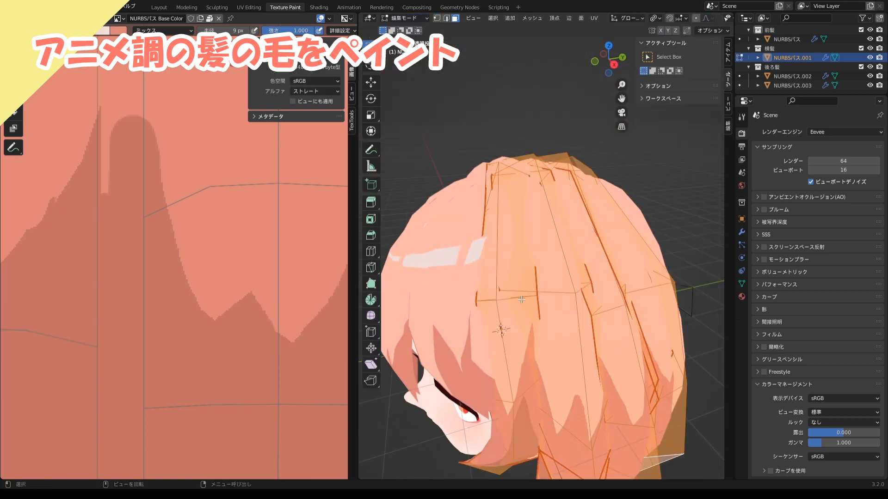
pyautogui.moveTo(499, 268); pyautogui.dragTo(529, 267, button='middle')
pyautogui.moveTo(554, 269); pyautogui.dragTo(467, 273)
pyautogui.press('x')
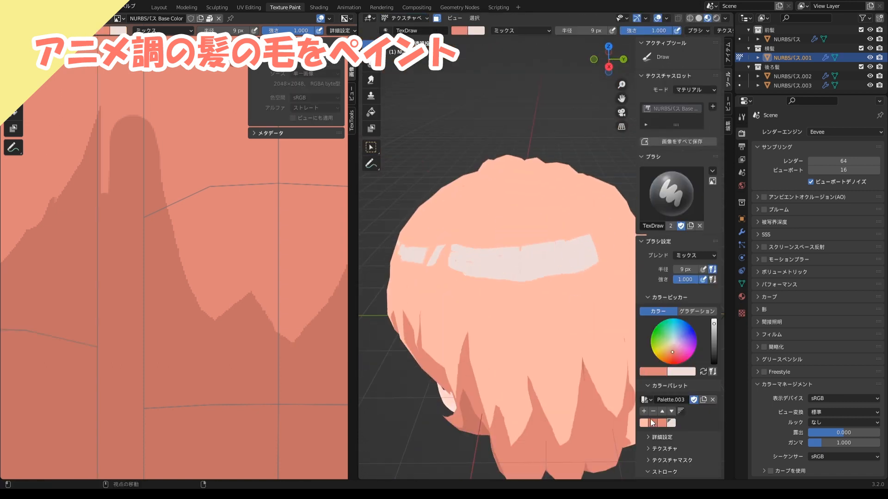
# Carve the side-hair highlight band with peach and refine its ends, alternating with the pale highlight color at 9 px
pyautogui.click(644, 422)
pyautogui.moveTo(515, 245); pyautogui.dragTo(554, 301, button='middle')
pyautogui.press('x')
pyautogui.scroll(2, 516, 303)
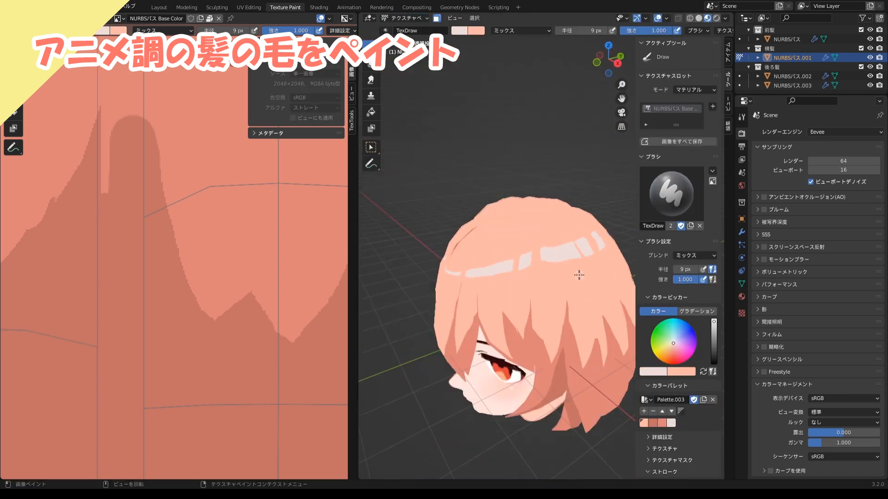
pyautogui.moveTo(576, 326); pyautogui.dragTo(571, 297)
pyautogui.moveTo(570, 297); pyautogui.dragTo(585, 338)
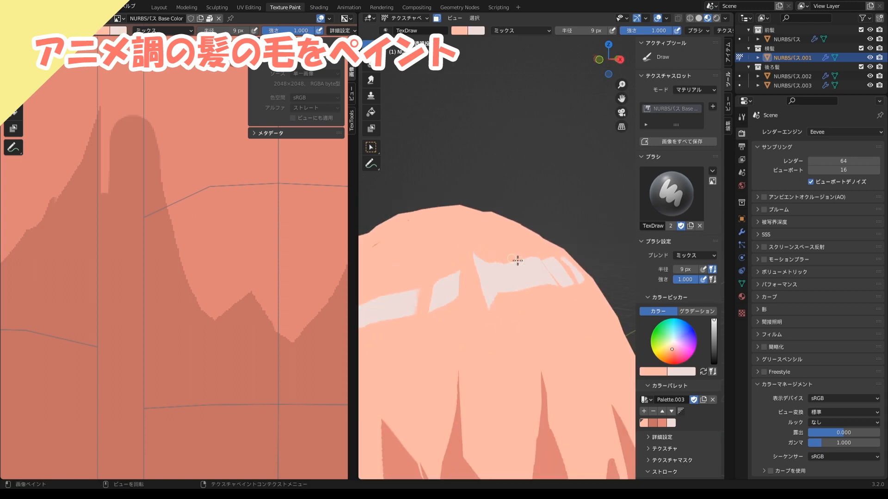
# Inspect the side hair highlights from above and behind, and open the interaction mode choices
pyautogui.moveTo(518, 260); pyautogui.dragTo(513, 292, button='middle')
pyautogui.scroll(-2, 513, 289)
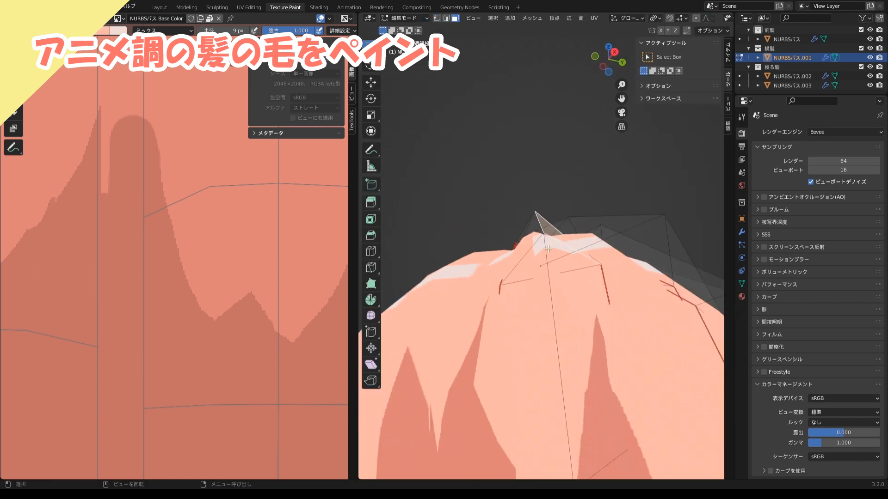
pyautogui.moveTo(545, 296); pyautogui.dragTo(572, 319, button='middle')
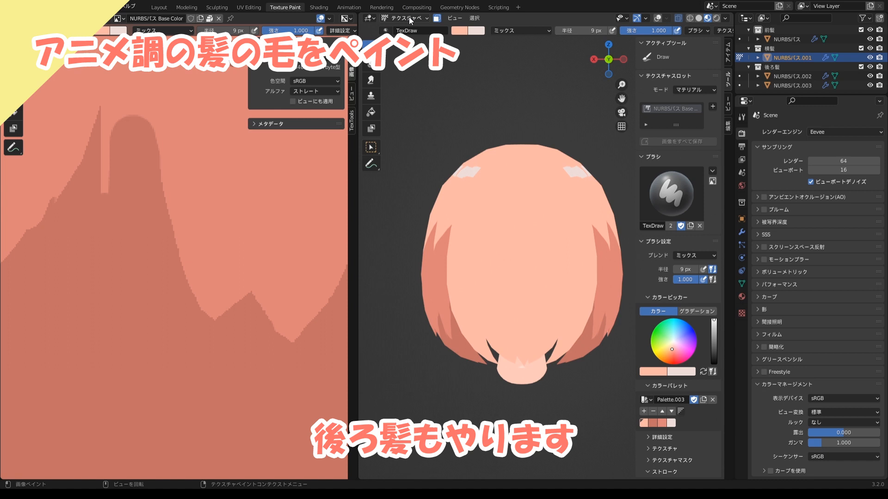
pyautogui.click(409, 17)
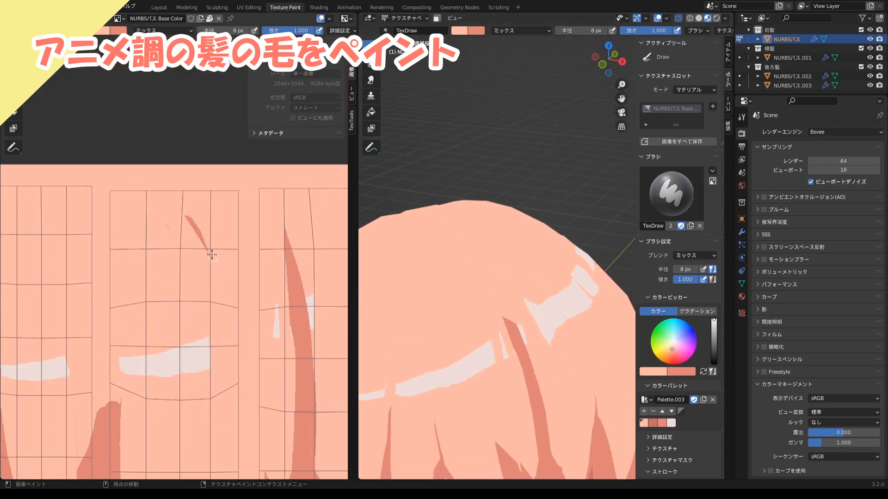
# Cover the stray salmon streak on the middle bangs UV island and trim the neighboring shadow's upper tip with peach at 8 px
pyautogui.moveTo(212, 255); pyautogui.dragTo(147, 198)
pyautogui.moveTo(147, 198); pyautogui.dragTo(132, 182, button='middle')
pyautogui.moveTo(275, 324); pyautogui.dragTo(251, 176)
pyautogui.moveTo(289, 274); pyautogui.dragTo(277, 351)
# Trim the long salmon shadow on the other side of the bangs with peach, using the 8 px brush
pyautogui.moveTo(452, 345); pyautogui.dragTo(569, 342, button='middle')
pyautogui.moveTo(439, 369); pyautogui.dragTo(467, 308)
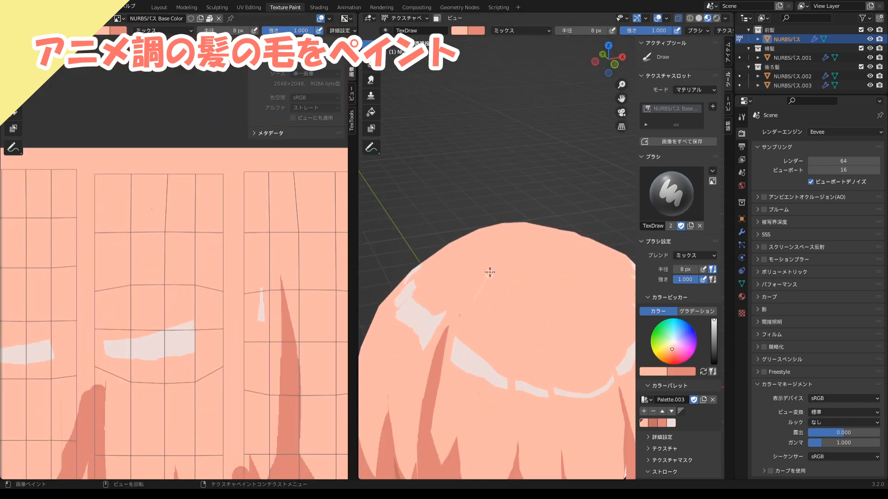
pyautogui.moveTo(446, 335); pyautogui.dragTo(432, 430)
pyautogui.scroll(-3, 519, 354)
pyautogui.moveTo(519, 354); pyautogui.dragTo(569, 353, button='middle')
pyautogui.scroll(2, 524, 351)
pyautogui.scroll(2, 525, 389)
# Swap to salmon to touch up the bangs shadow, swap back to peach, and check the hair from the front
pyautogui.press('x')
pyautogui.moveTo(525, 393); pyautogui.dragTo(508, 354)
pyautogui.moveTo(508, 354); pyautogui.dragTo(490, 351, button='middle')
pyautogui.press('x')
pyautogui.press('KP_1')
pyautogui.scroll(-3, 518, 339)
pyautogui.scroll(-2, 518, 339)
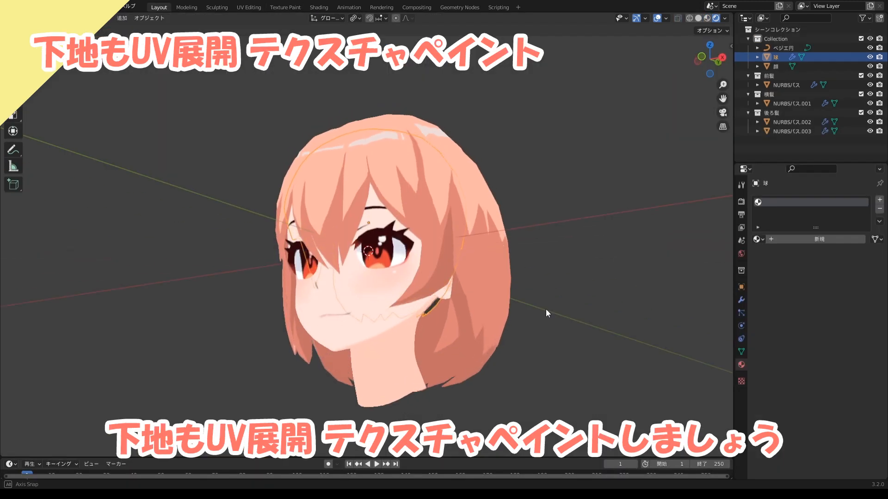
# Hide the 前髪, 横髪 and 後ろ髪 hair collections and put the 球 base mesh into edit mode
pyautogui.moveTo(545, 308)
pyautogui.mouseDown(button='middle')
pyautogui.moveTo(545, 263)
pyautogui.moveTo(548, 342)
pyautogui.mouseUp(button='middle')
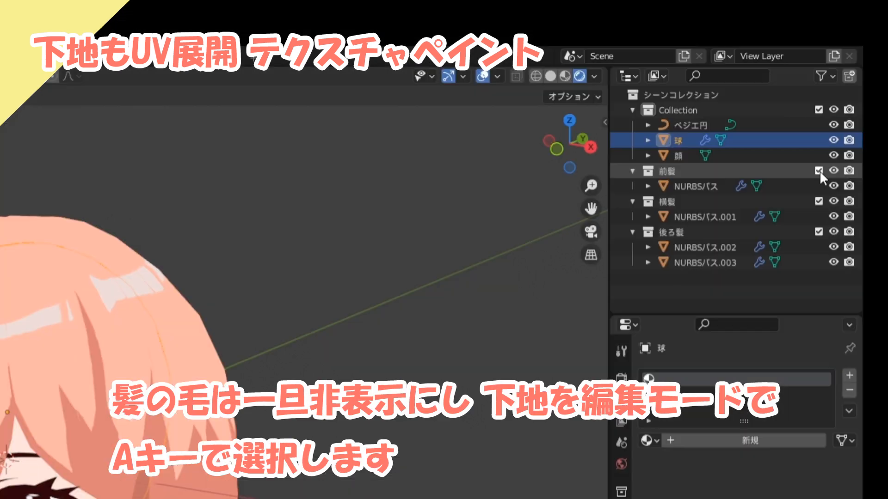
pyautogui.moveTo(833, 170); pyautogui.dragTo(833, 248)
pyautogui.click(224, 155)
pyautogui.click(262, 188)
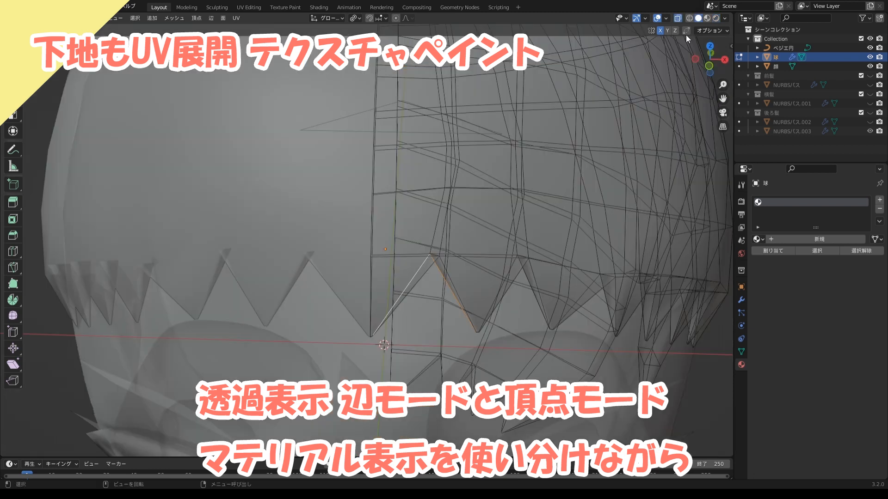
# Select the edges along the zigzag lower rim of the base hair mesh, from the forehead around the side to the nape
pyautogui.keyDown('alt'); pyautogui.keyDown('shift'); pyautogui.click(510, 313); pyautogui.keyUp('shift'); pyautogui.keyUp('alt')
pyautogui.moveTo(629, 343); pyautogui.dragTo(502, 296, button='middle')
pyautogui.keyDown('alt'); pyautogui.keyDown('shift'); pyautogui.click(468, 316); pyautogui.keyUp('shift'); pyautogui.keyUp('alt')
pyautogui.keyDown('alt'); pyautogui.keyDown('shift'); pyautogui.click(523, 319); pyautogui.keyUp('shift'); pyautogui.keyUp('alt')
pyautogui.keyDown('alt'); pyautogui.keyDown('shift'); pyautogui.click(550, 293); pyautogui.keyUp('shift'); pyautogui.keyUp('alt')
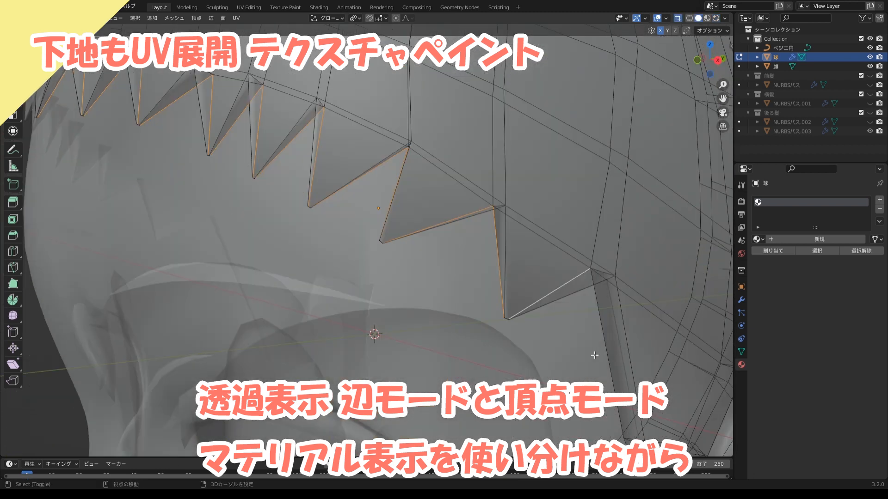
pyautogui.scroll(-1, 594, 356)
pyautogui.keyDown('shift'); pyautogui.moveTo(594, 356); pyautogui.dragTo(480, 294, button='middle'); pyautogui.keyUp('shift')
pyautogui.scroll(1, 365, 275)
pyautogui.keyDown('alt'); pyautogui.keyDown('shift'); pyautogui.click(399, 347); pyautogui.keyUp('shift'); pyautogui.keyUp('alt')
pyautogui.keyDown('alt'); pyautogui.keyDown('shift'); pyautogui.click(437, 347); pyautogui.keyUp('shift'); pyautogui.keyUp('alt')
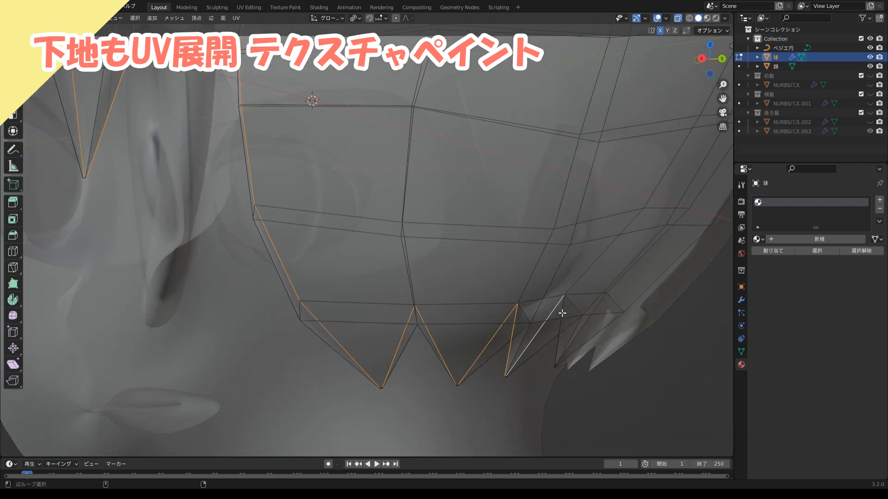
pyautogui.moveTo(562, 313); pyautogui.dragTo(492, 323, button='middle')
# Unwrap the whole base hair mesh, scale its UVs down to a small patch and start moving them on the hair texture
pyautogui.press('u')
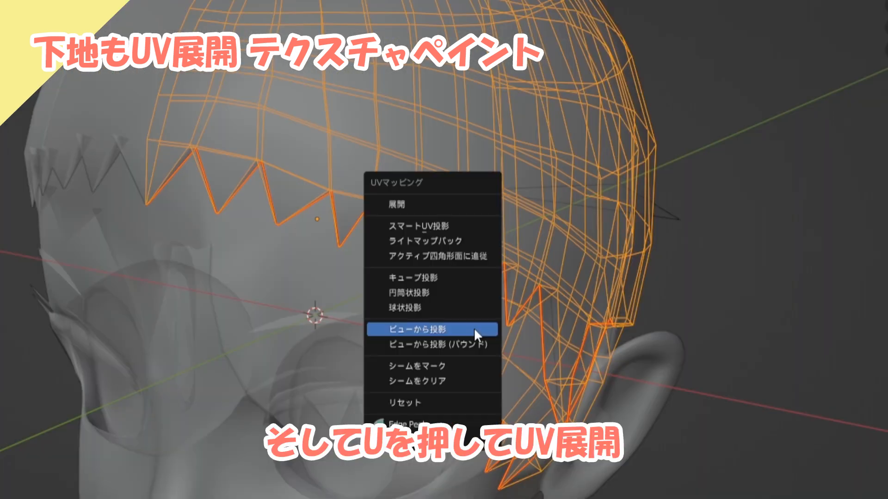
pyautogui.click(435, 210)
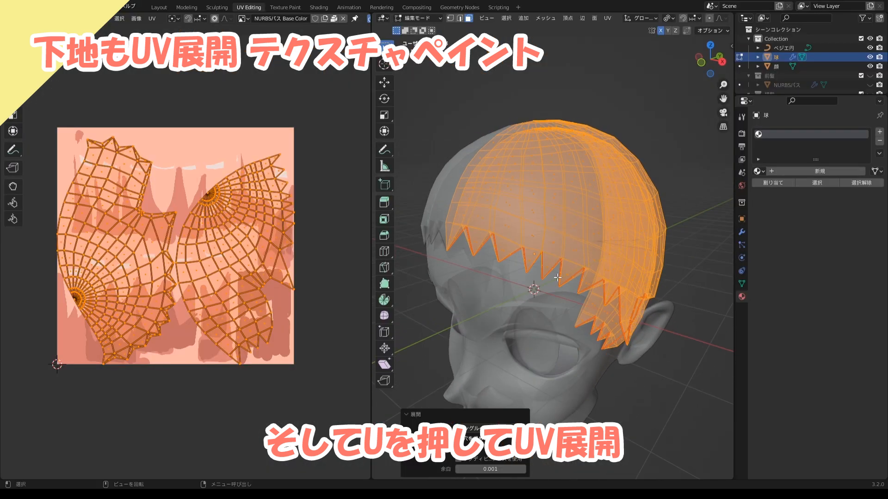
pyautogui.moveTo(557, 277); pyautogui.dragTo(569, 276, button='middle')
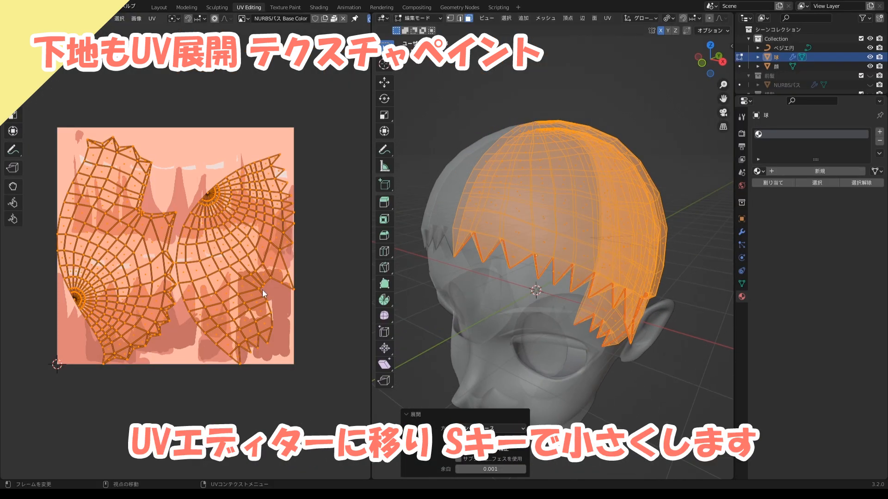
pyautogui.press('s')
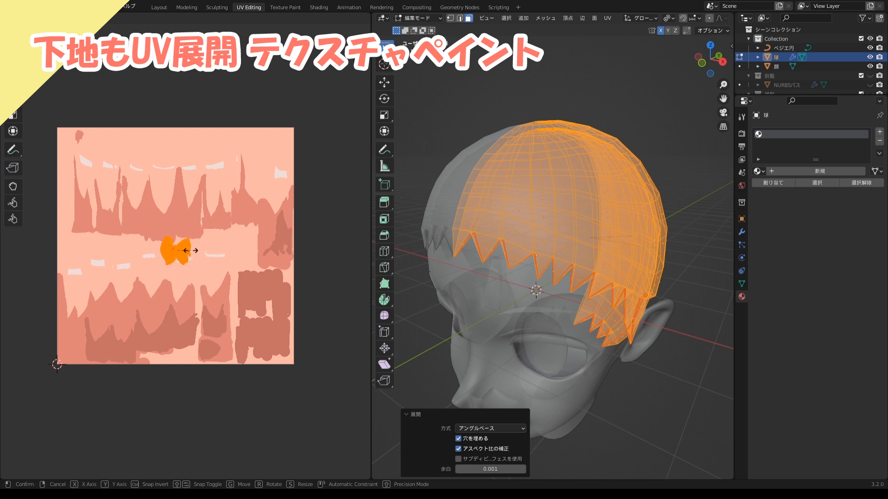
pyautogui.click(181, 253)
pyautogui.press('g')
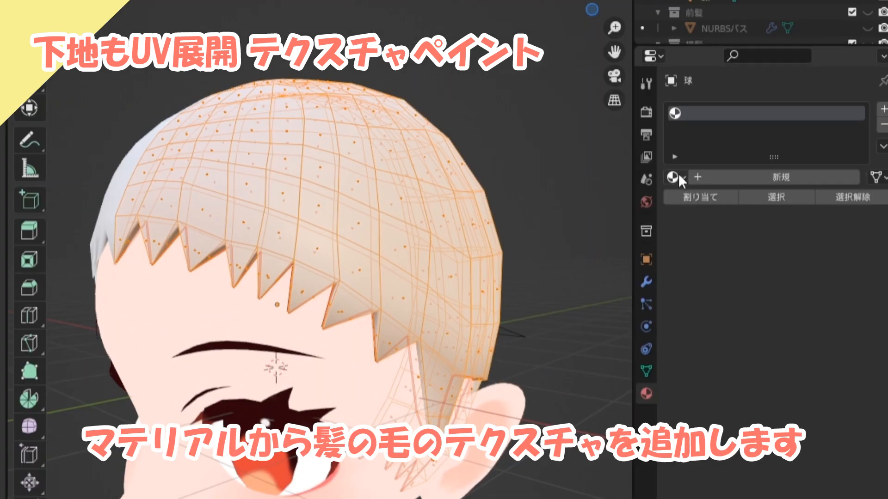
# Assign the existing hair material named Material to the base mesh's empty slot
pyautogui.click(675, 177)
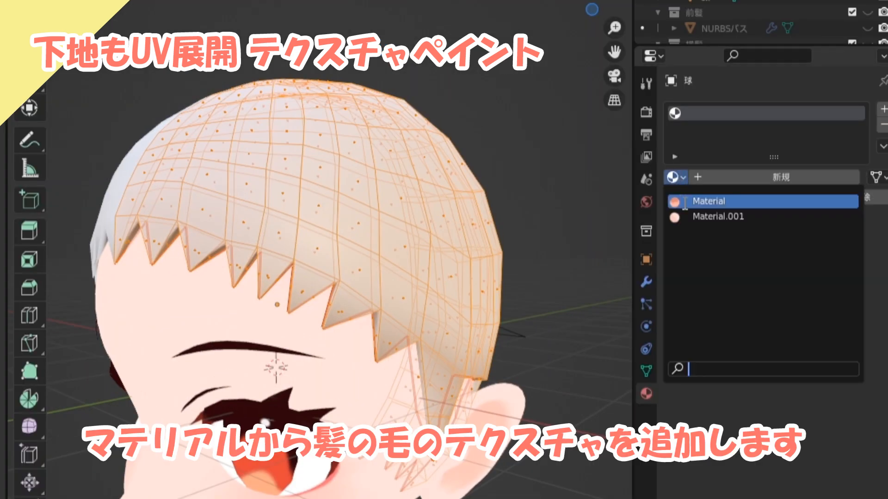
pyautogui.click(685, 202)
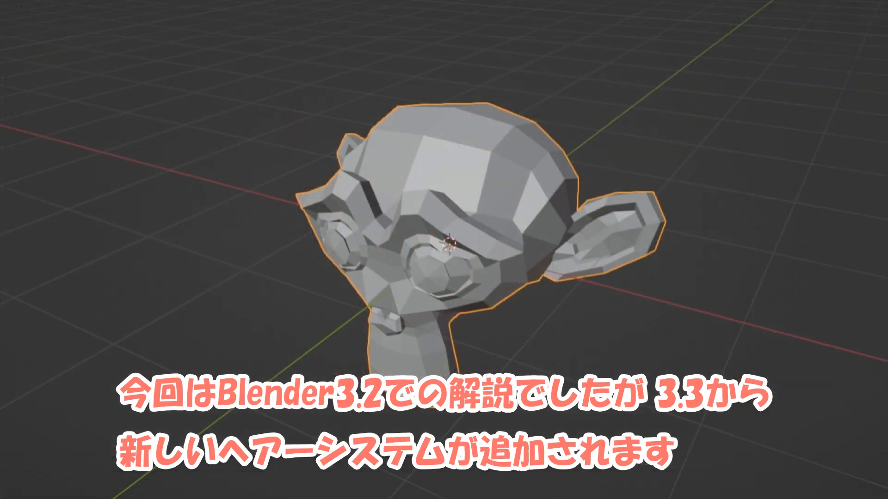
# Add a hair curves object to the monkey head and place strands across its scalp with the Add brush at 50 px radius
pyautogui.hotkey('shift', 'a')
pyautogui.moveTo(457, 158)
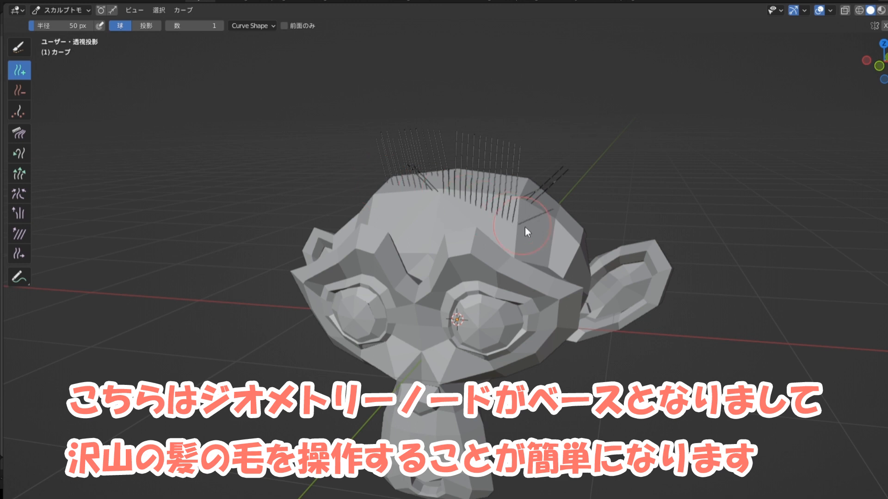
pyautogui.moveTo(525, 226); pyautogui.dragTo(401, 212)
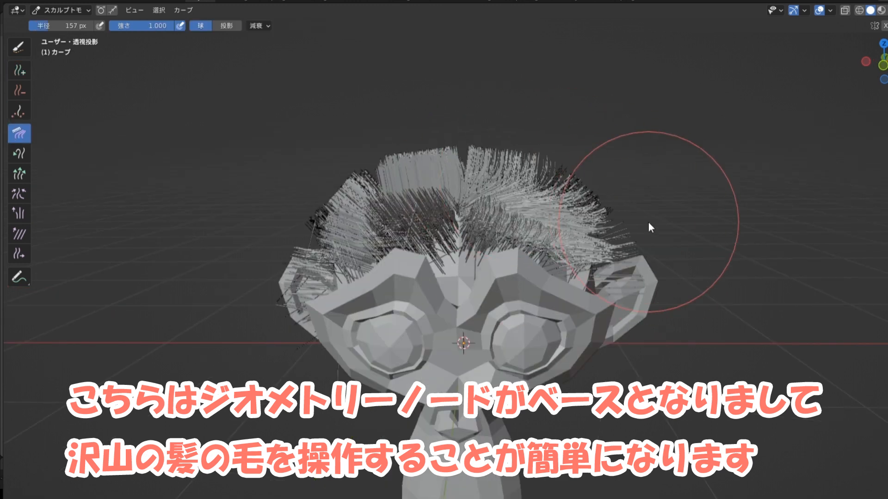
# Comb the monkey's hair outward and down over both sides with the 157 px Comb brush at strength 1.000
pyautogui.moveTo(648, 222)
pyautogui.mouseDown()
pyautogui.moveTo(499, 160)
pyautogui.moveTo(635, 265)
pyautogui.mouseUp()
pyautogui.moveTo(377, 162); pyautogui.dragTo(292, 190)
pyautogui.moveTo(419, 157); pyautogui.dragTo(401, 221)
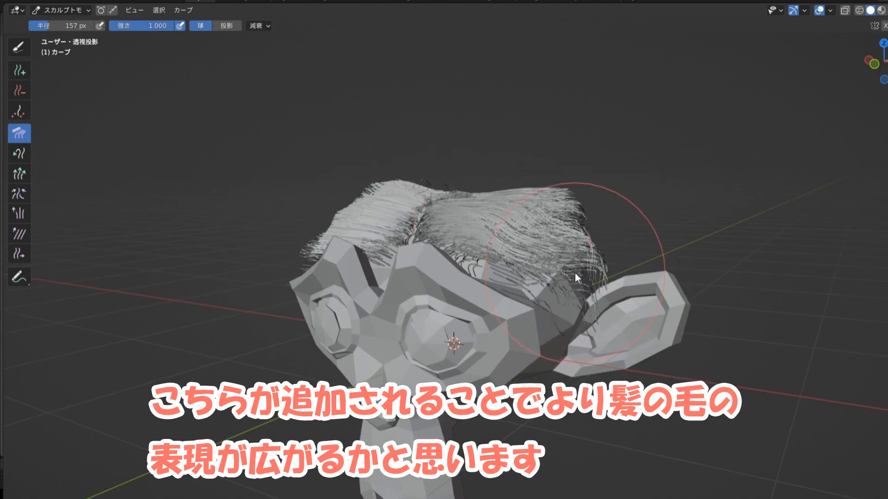
pyautogui.scroll(3, 609, 283)
pyautogui.moveTo(609, 283); pyautogui.dragTo(556, 284, button='middle')
pyautogui.moveTo(556, 284); pyautogui.dragTo(634, 298)
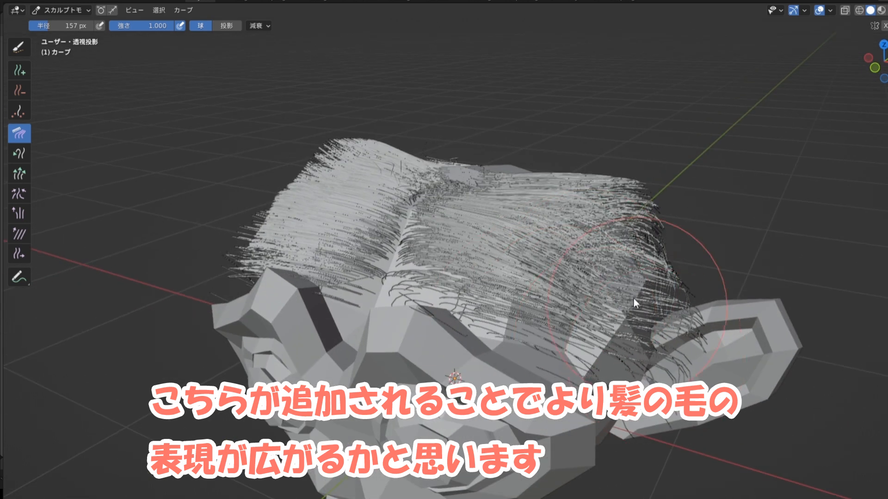